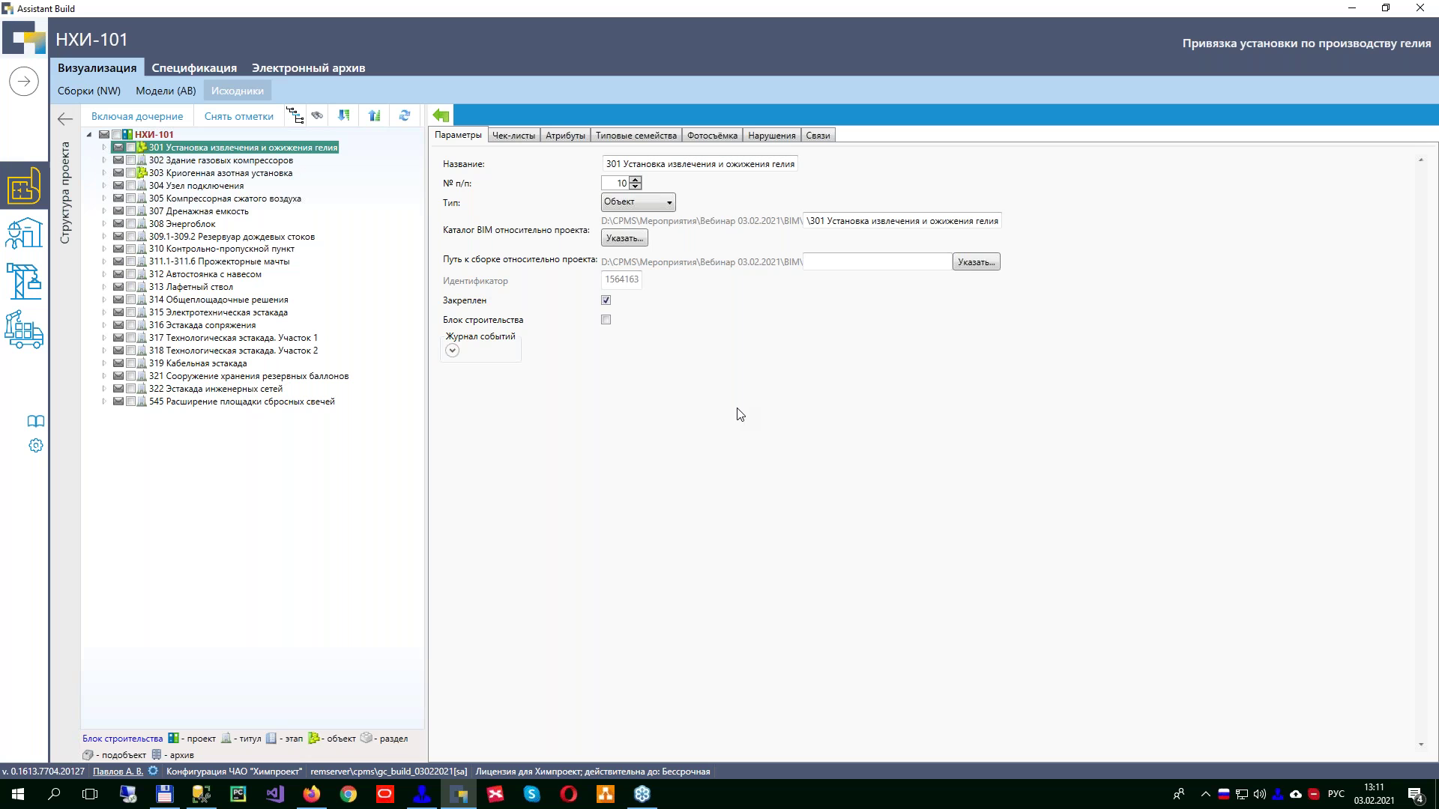
pyautogui.click(422, 795)
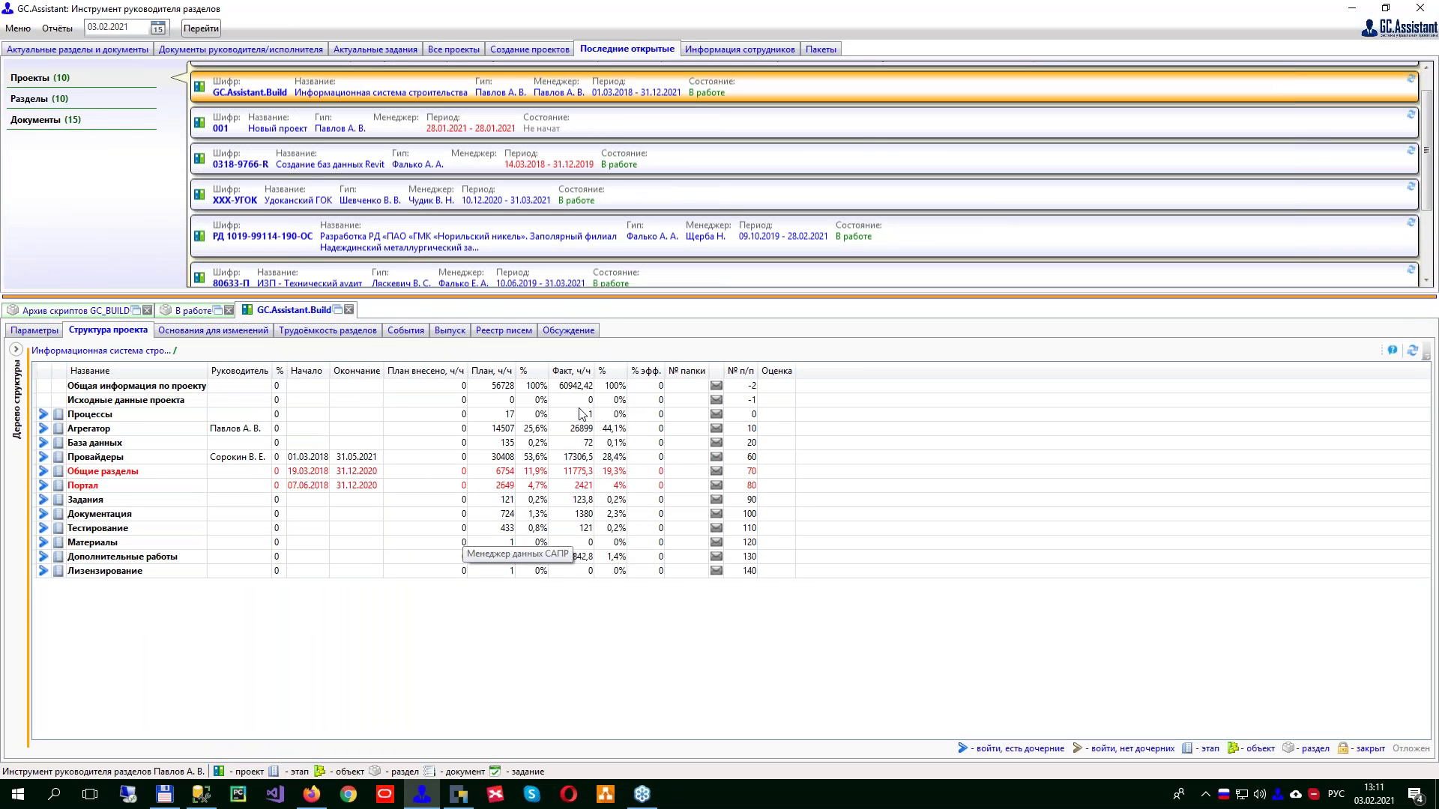
pyautogui.click(1352, 8)
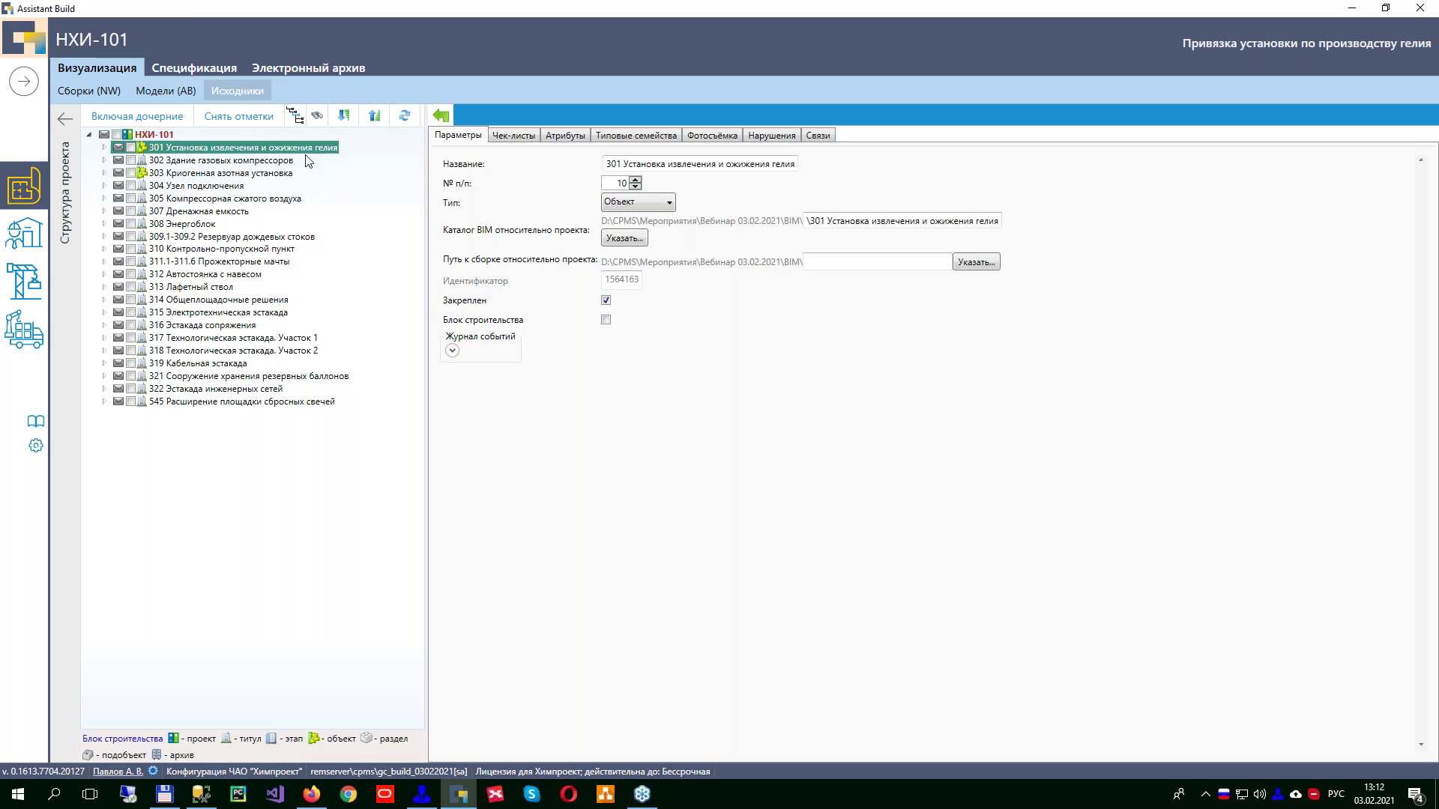
# Step: In the electronic archive's Архив РД, open section НХИ-302-АТХ1 of building 302 and expand the revisions of its working and estimate documentation
pyautogui.click(308, 68)
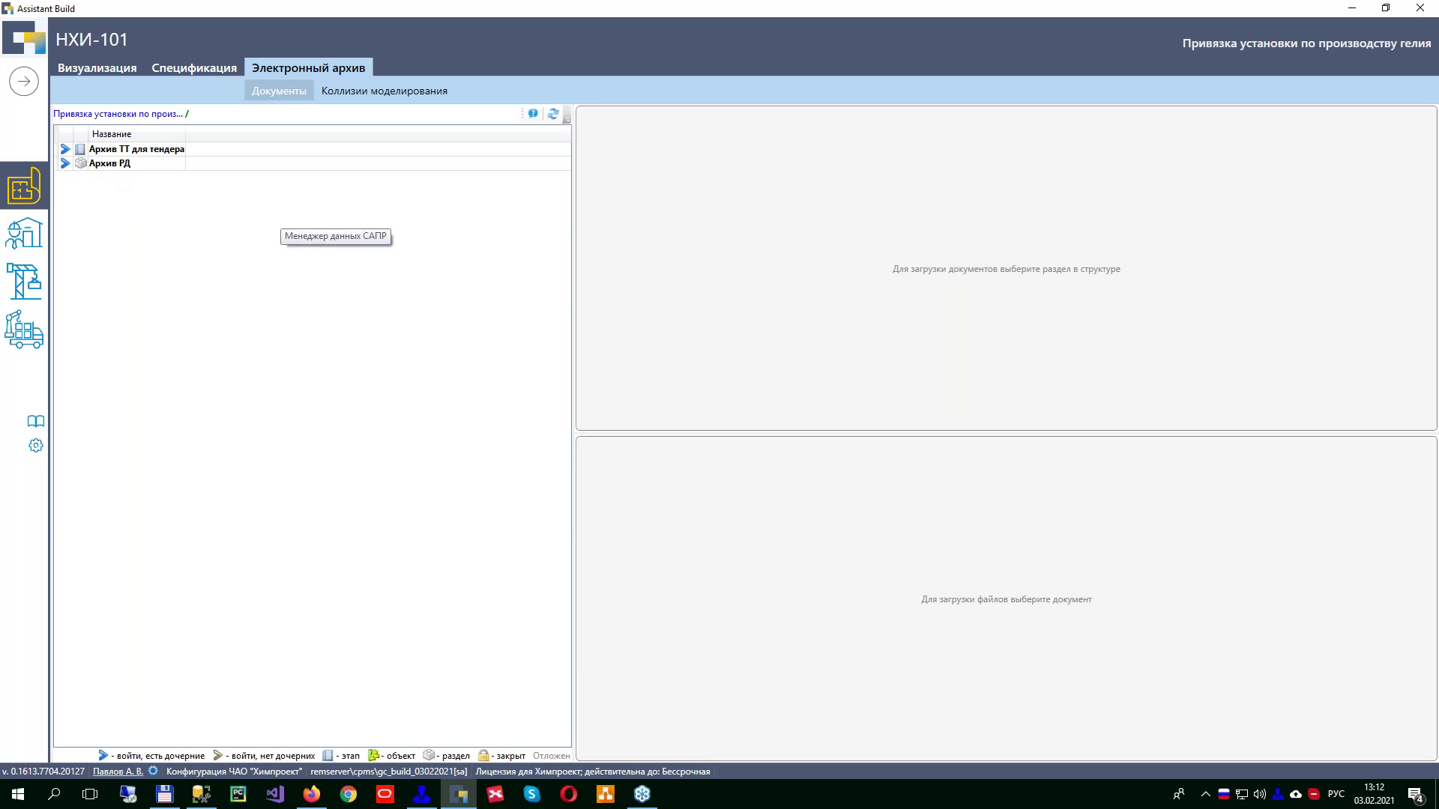
pyautogui.click(65, 163)
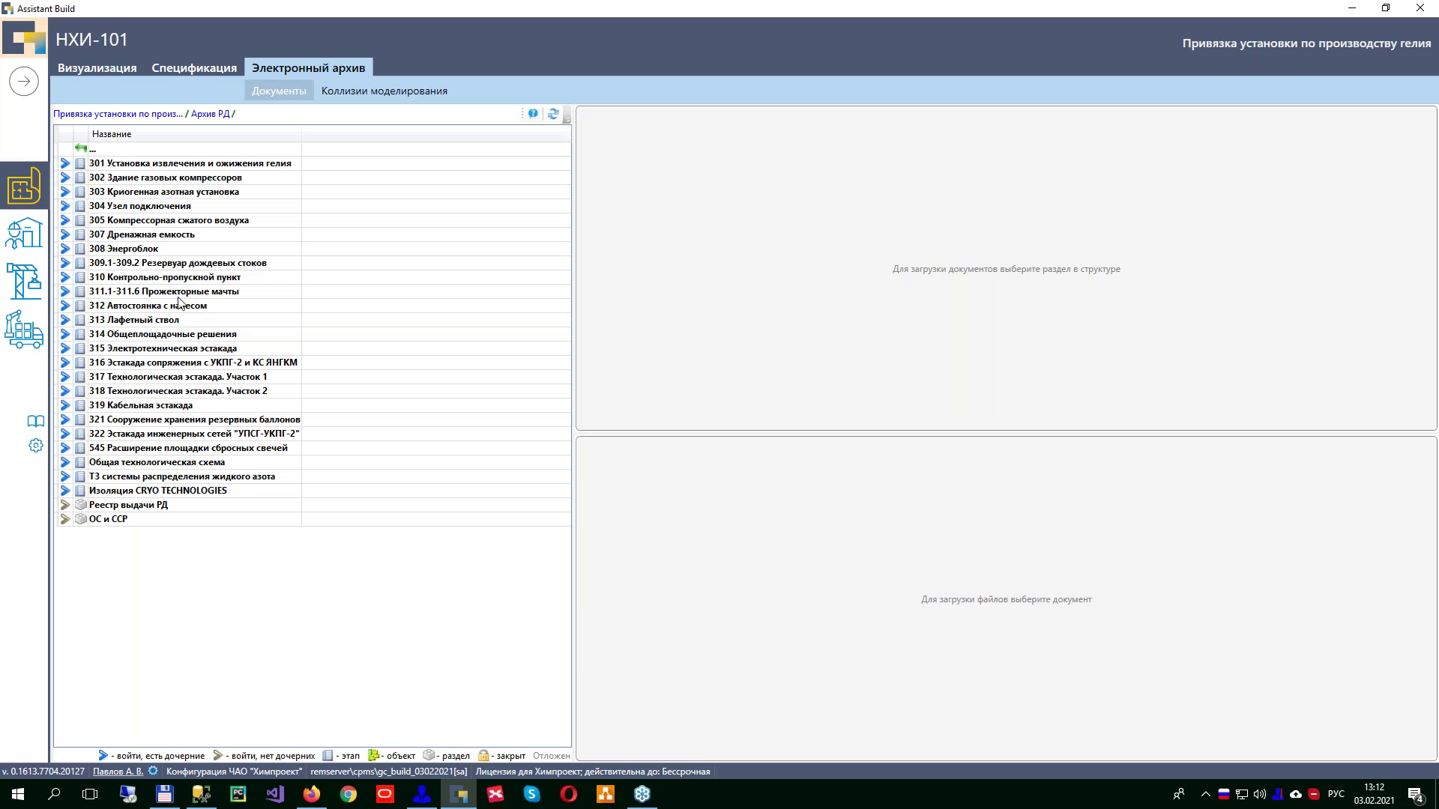
pyautogui.click(66, 178)
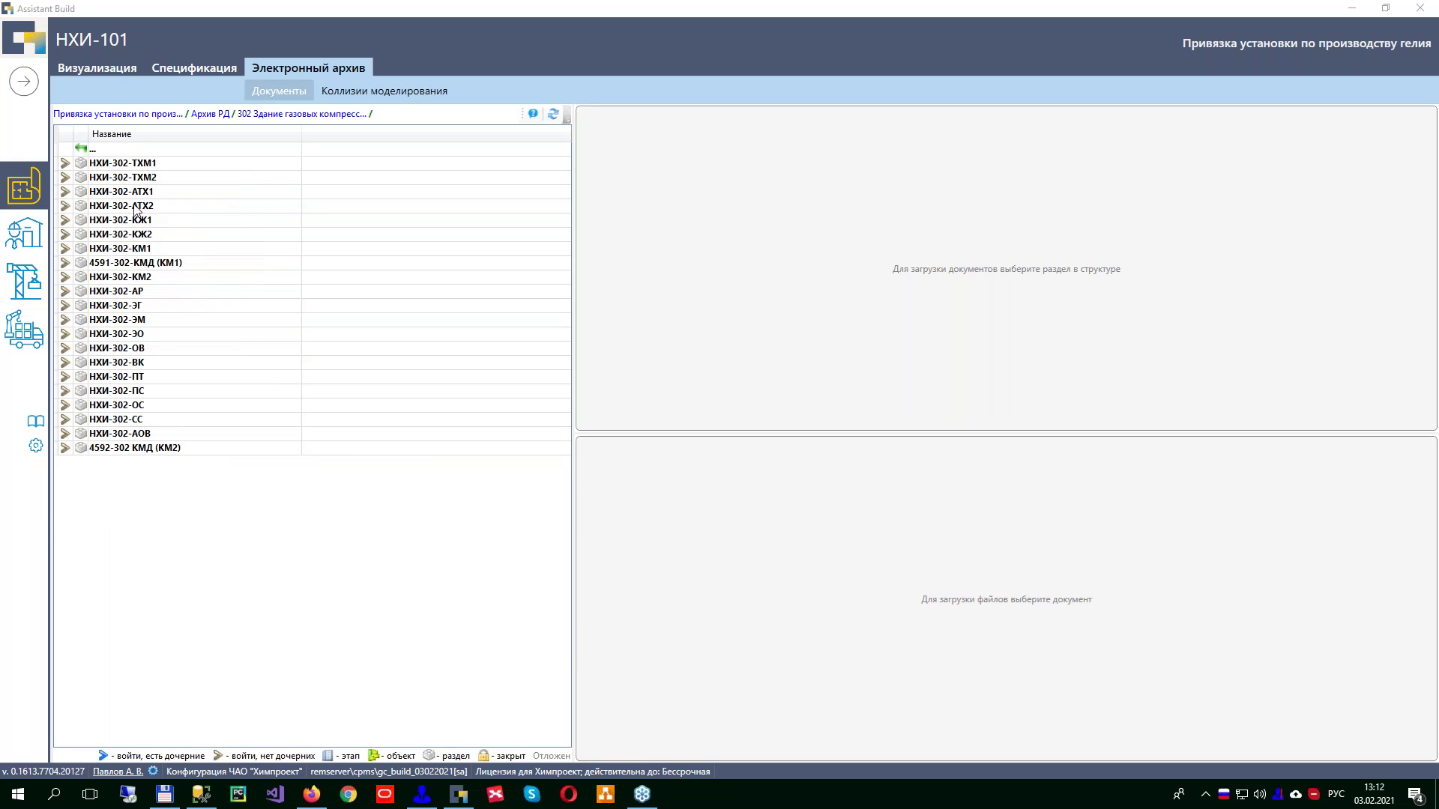
pyautogui.click(131, 192)
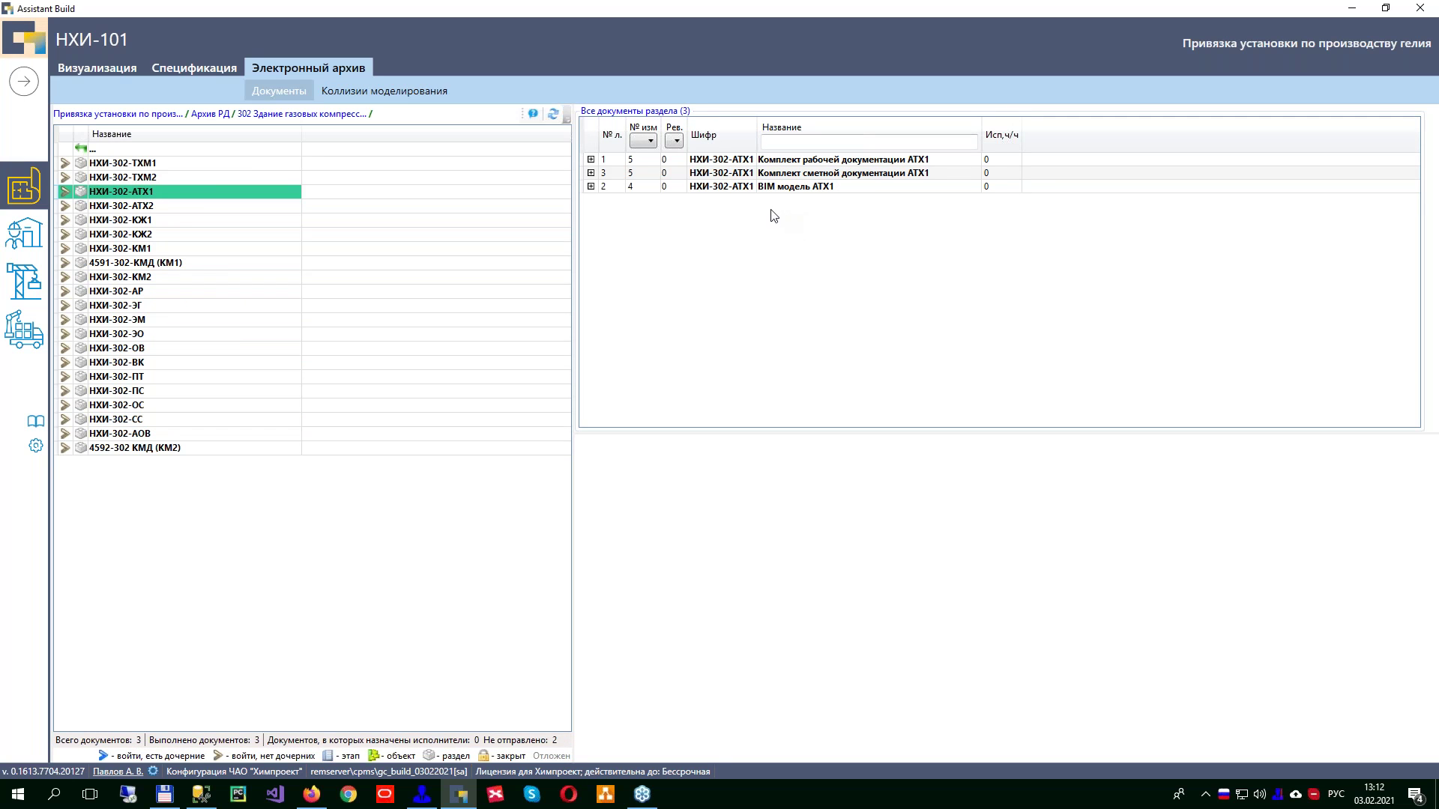
pyautogui.click(590, 159)
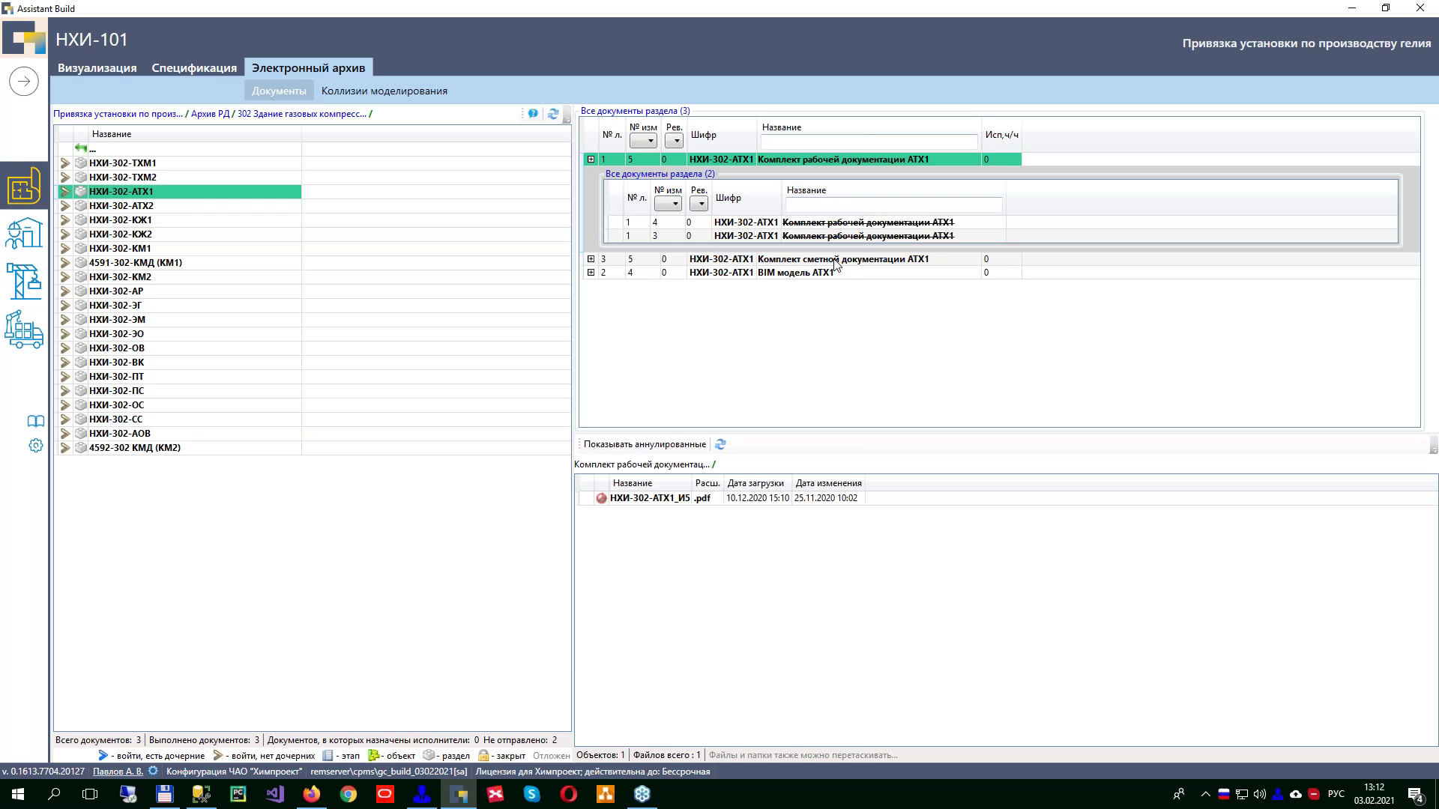
pyautogui.click(606, 262)
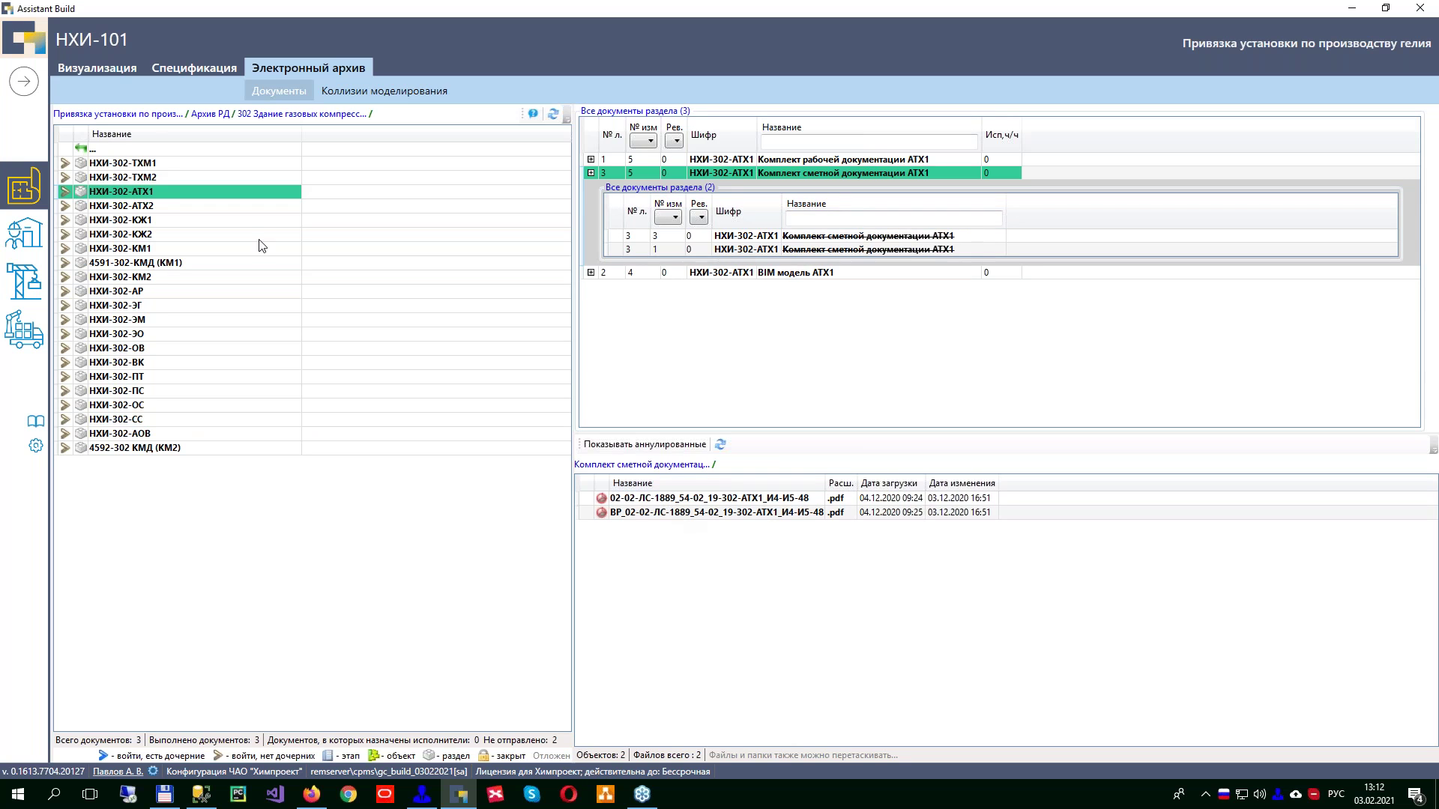
# Step: Return to the source models, expand 302 Здание газовых компрессоров and tick section НХИ-302-ОВ to list its source model
pyautogui.click(96, 68)
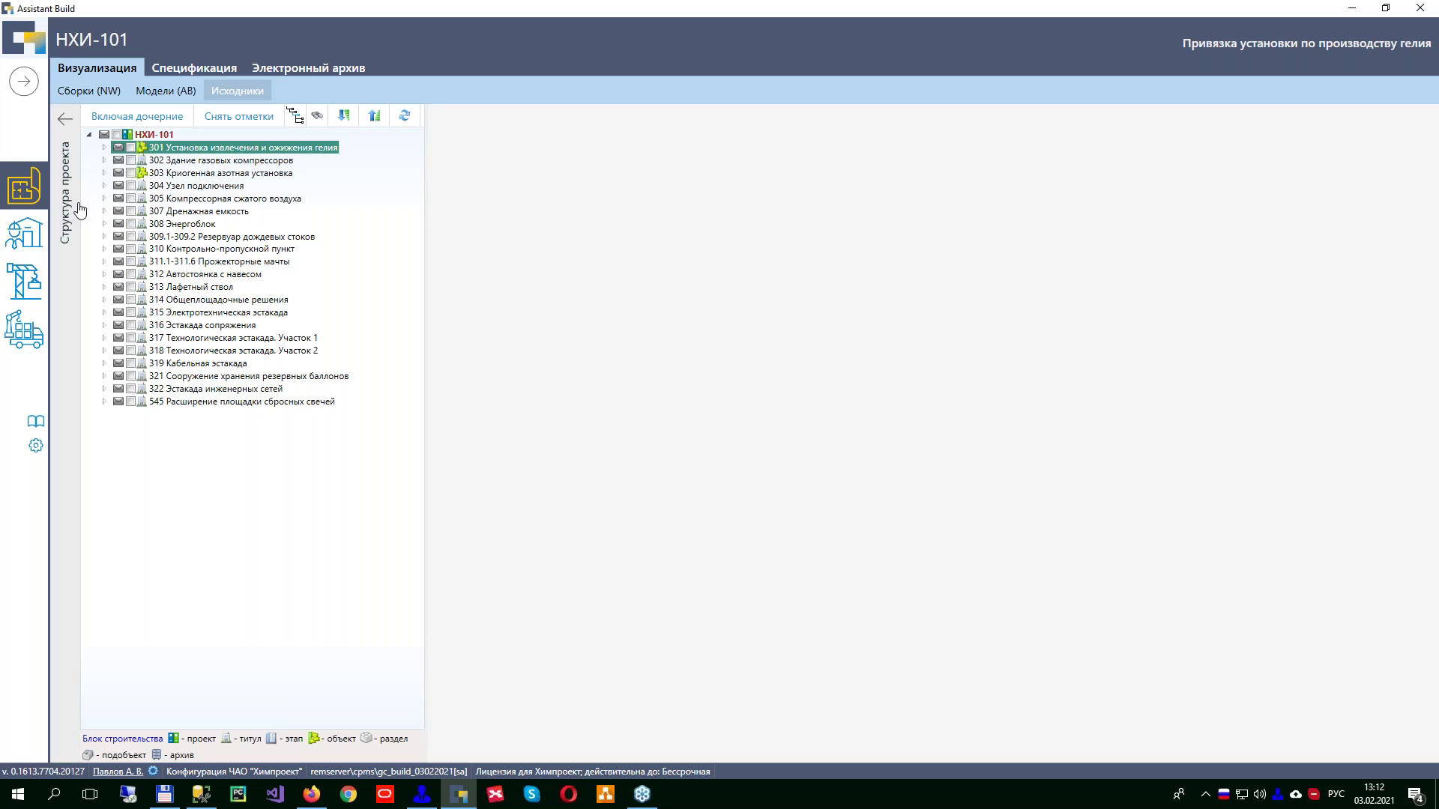
pyautogui.click(104, 160)
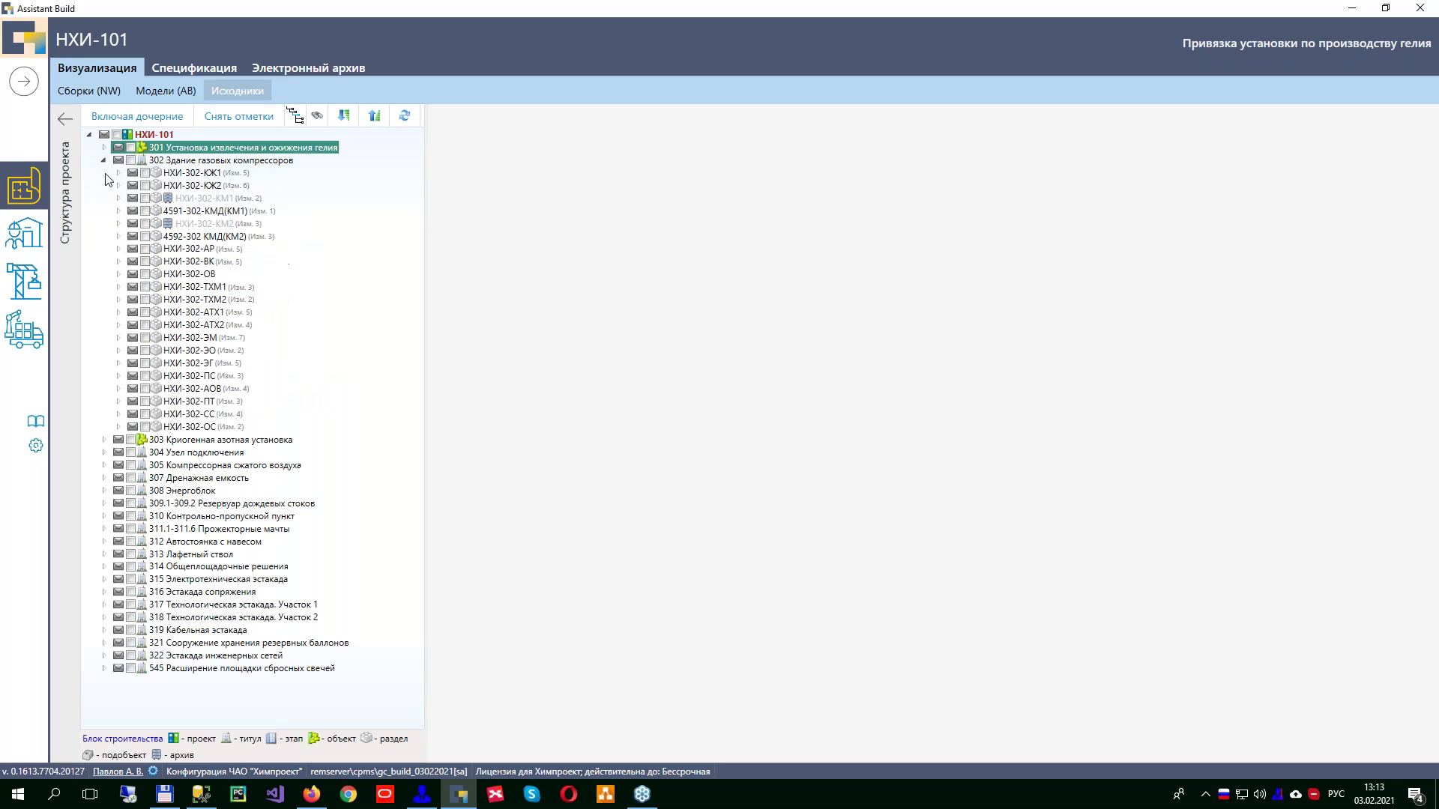
pyautogui.click(206, 174)
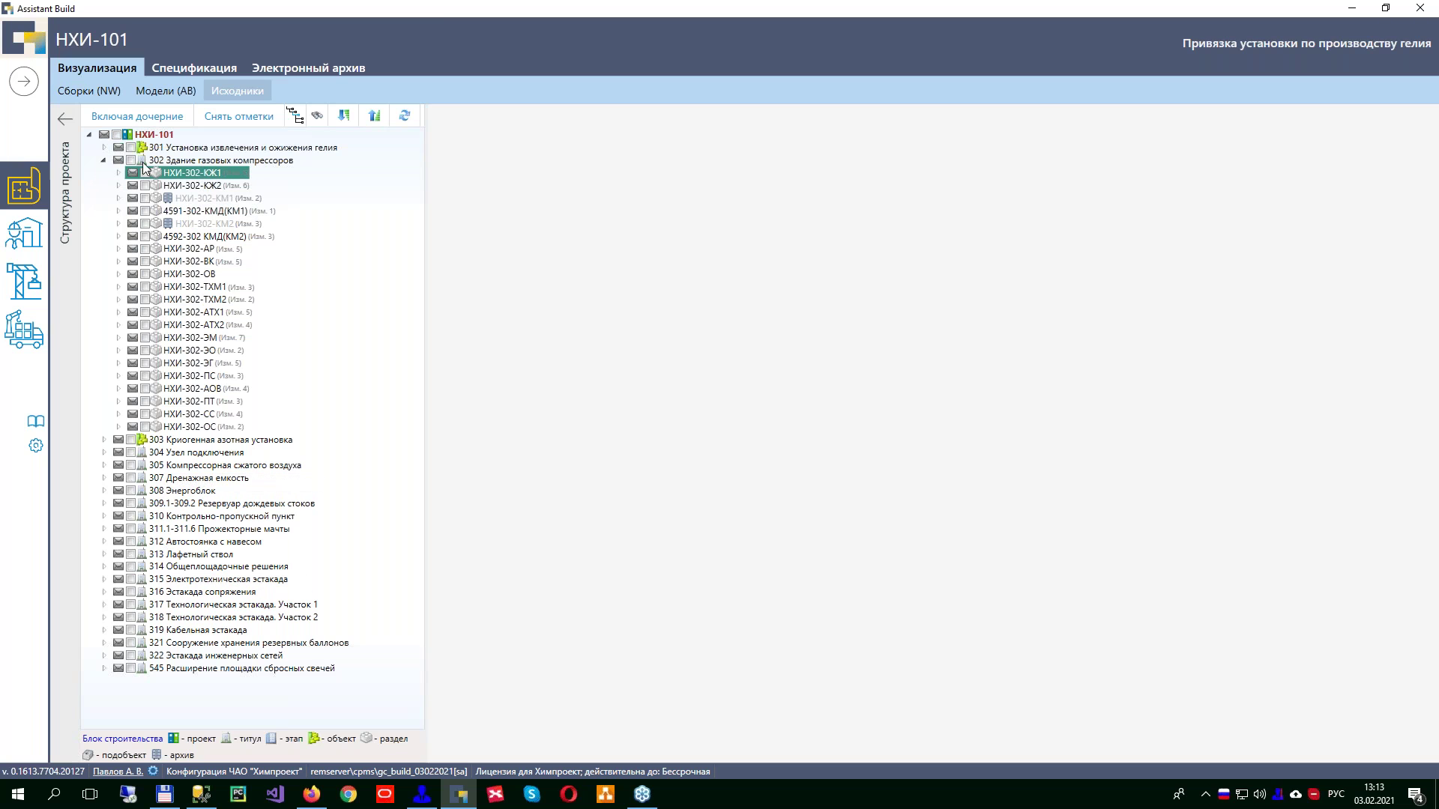
pyautogui.click(186, 275)
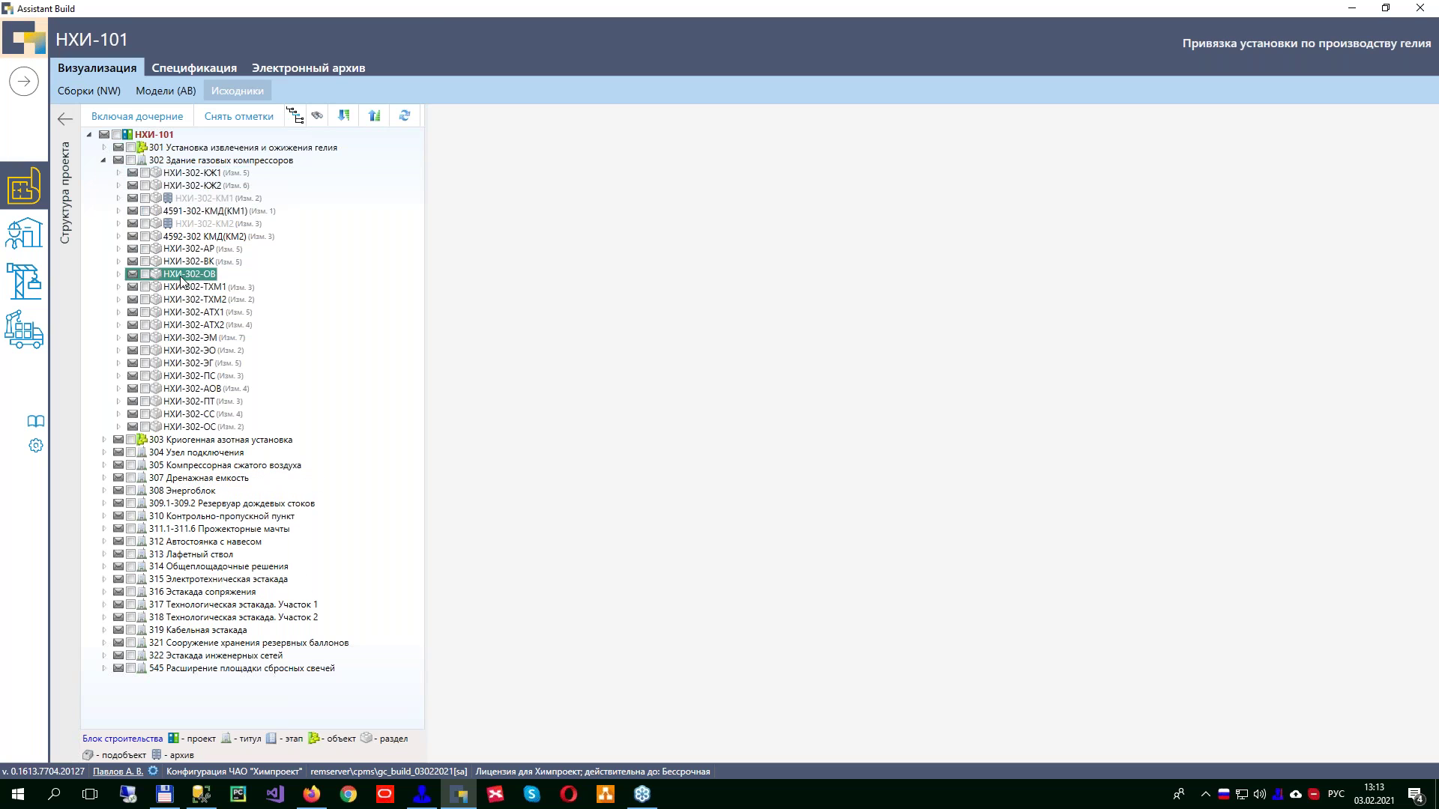
pyautogui.click(144, 274)
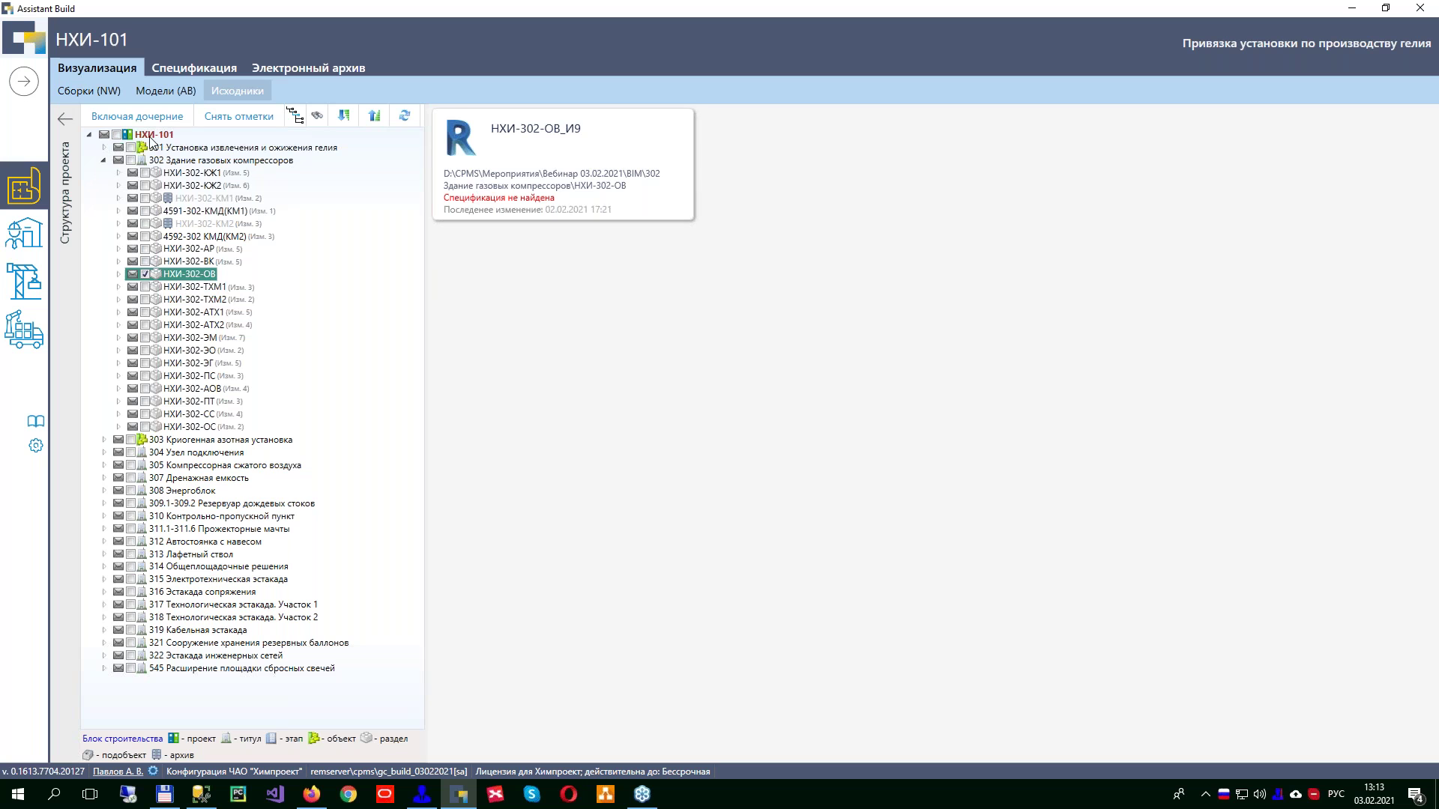
# Step: Add sections НХИ-302-ВК and НХИ-302-АР to the listed source models and deselect both again
pyautogui.click(145, 261)
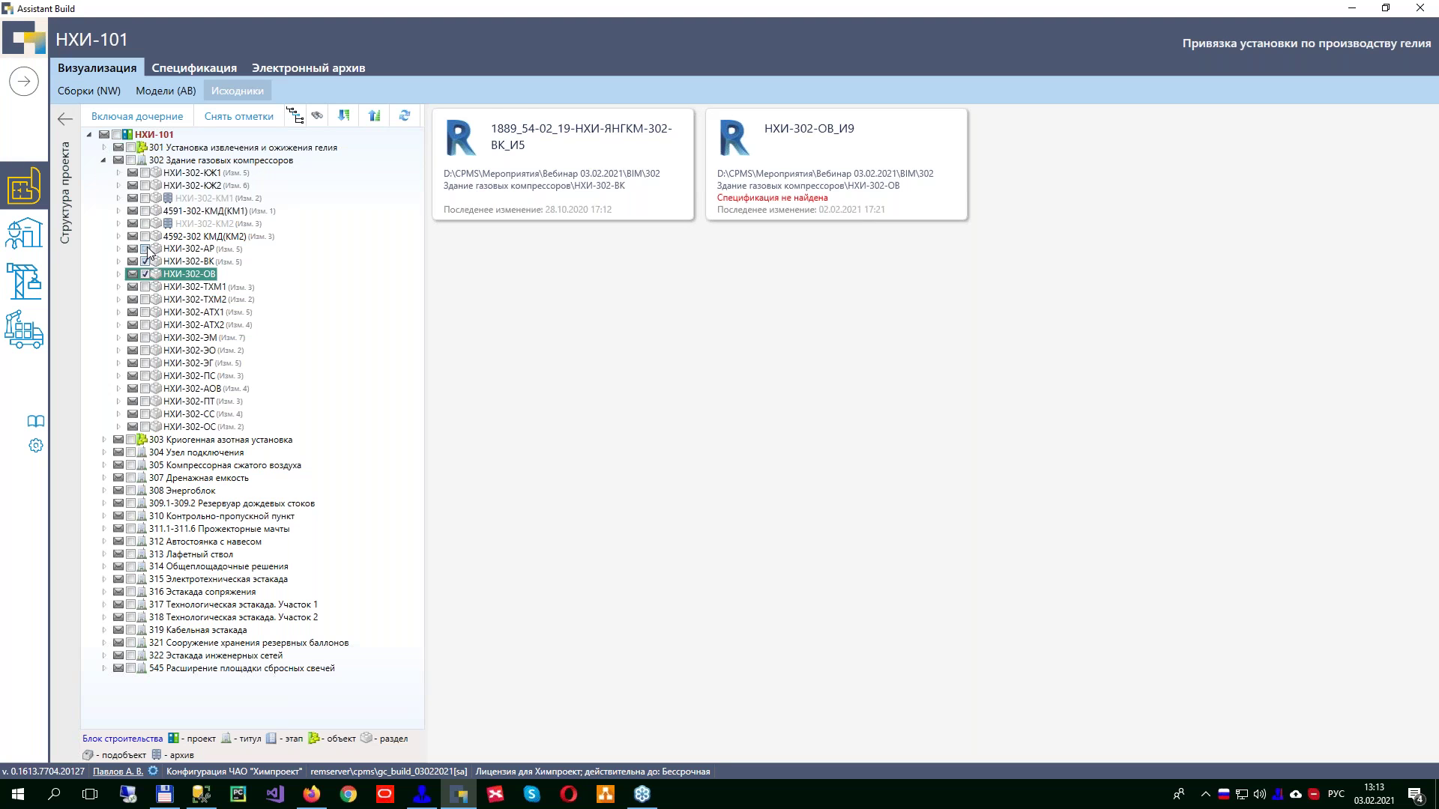
pyautogui.click(145, 249)
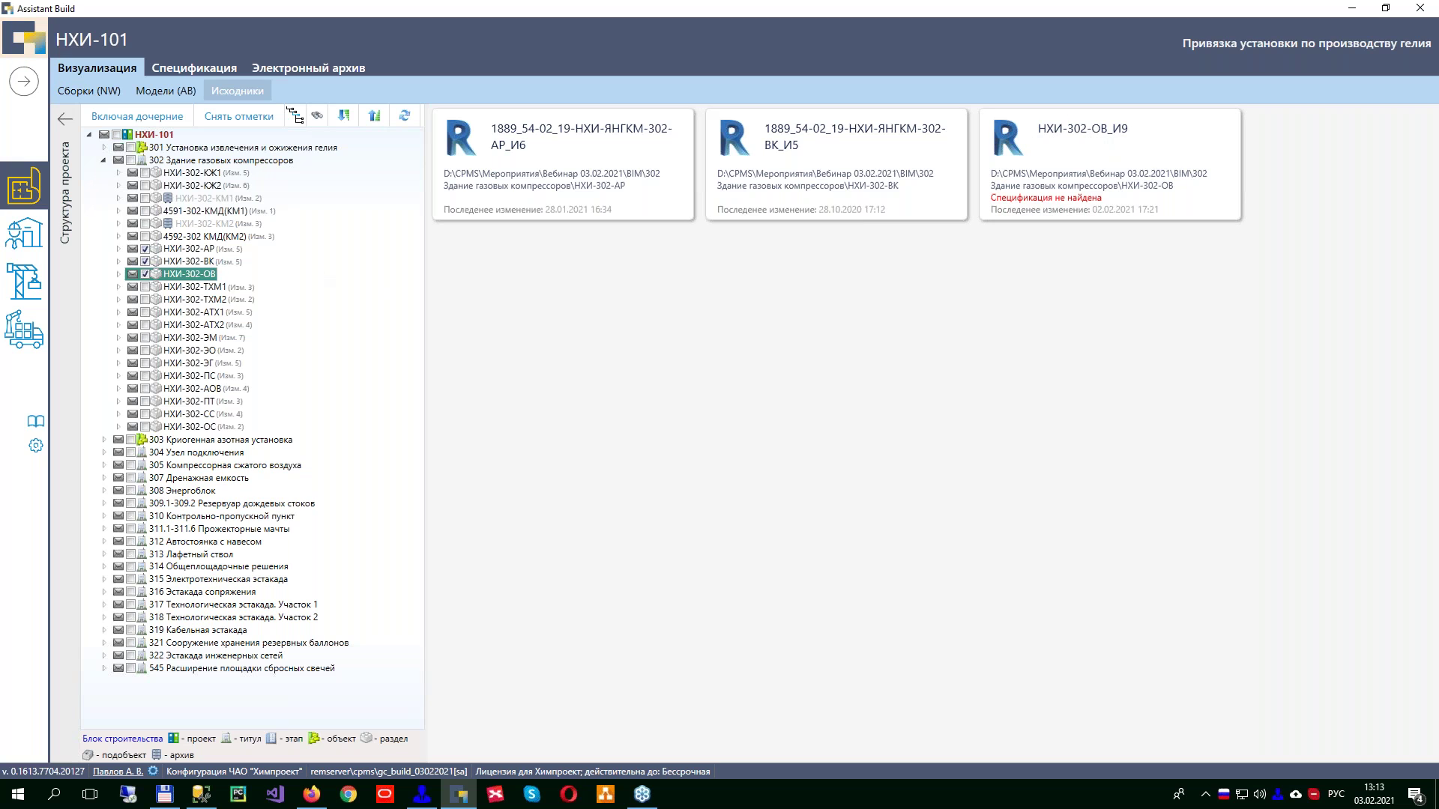
pyautogui.click(145, 261)
pyautogui.click(145, 249)
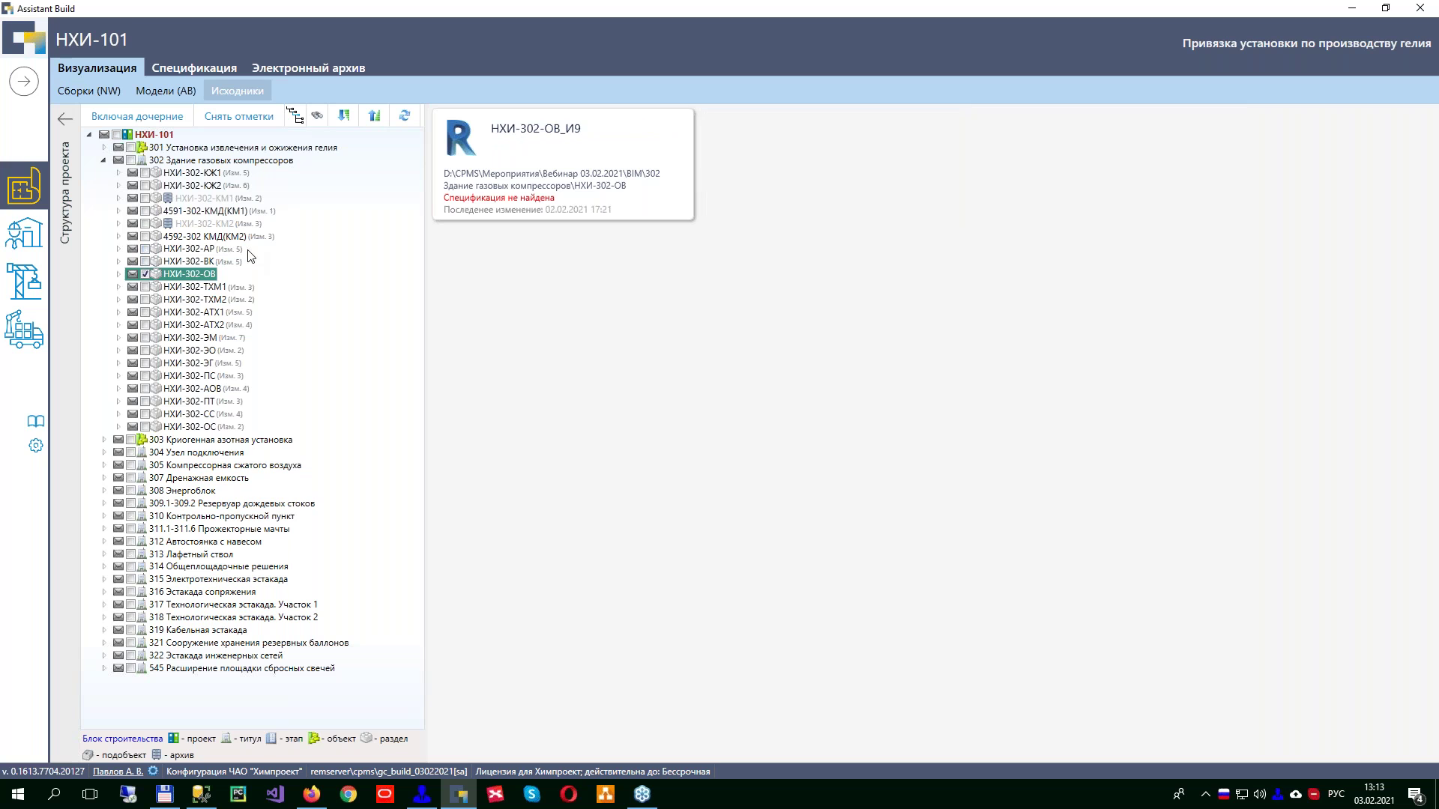
# Step: Open the НХИ-302-ОВ_И9 assembly in Navisworks
pyautogui.click(112, 96)
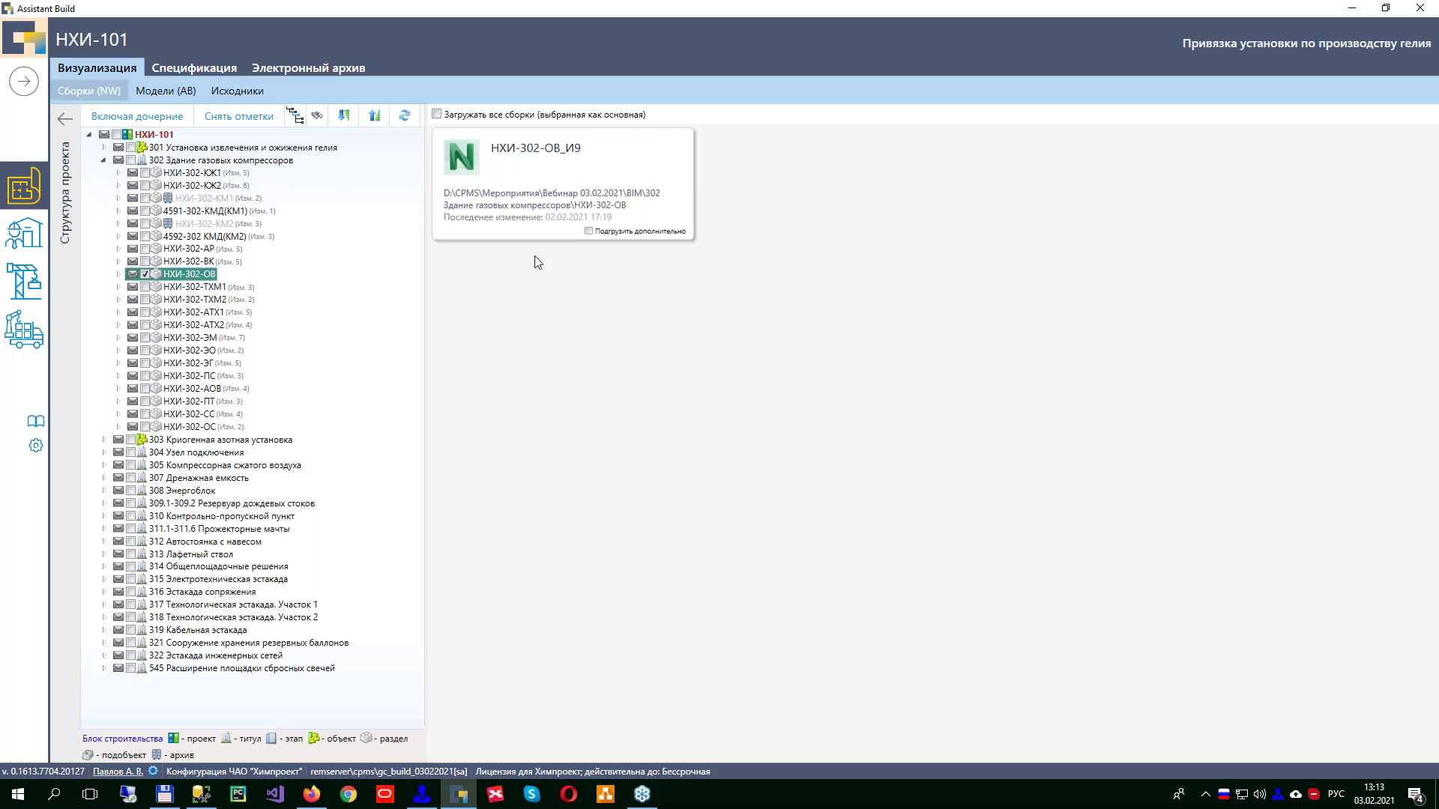
pyautogui.doubleClick(546, 198)
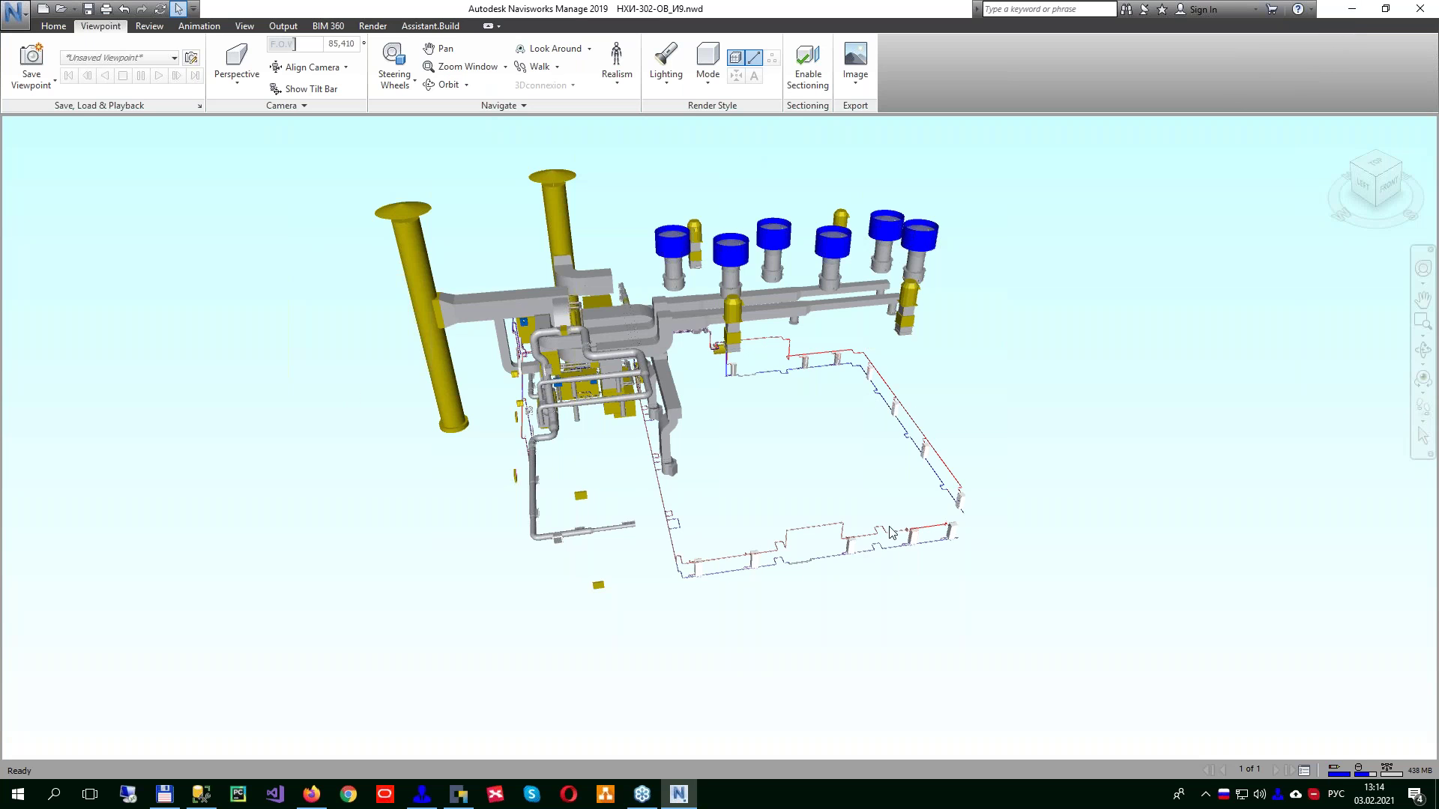
# Step: Check the specification element of the short horizontal duct segment beside the main duct junction, and close its window
pyautogui.scroll(3, 712, 286)
pyautogui.scroll(1, 688, 346)
pyautogui.scroll(-2, 957, 398)
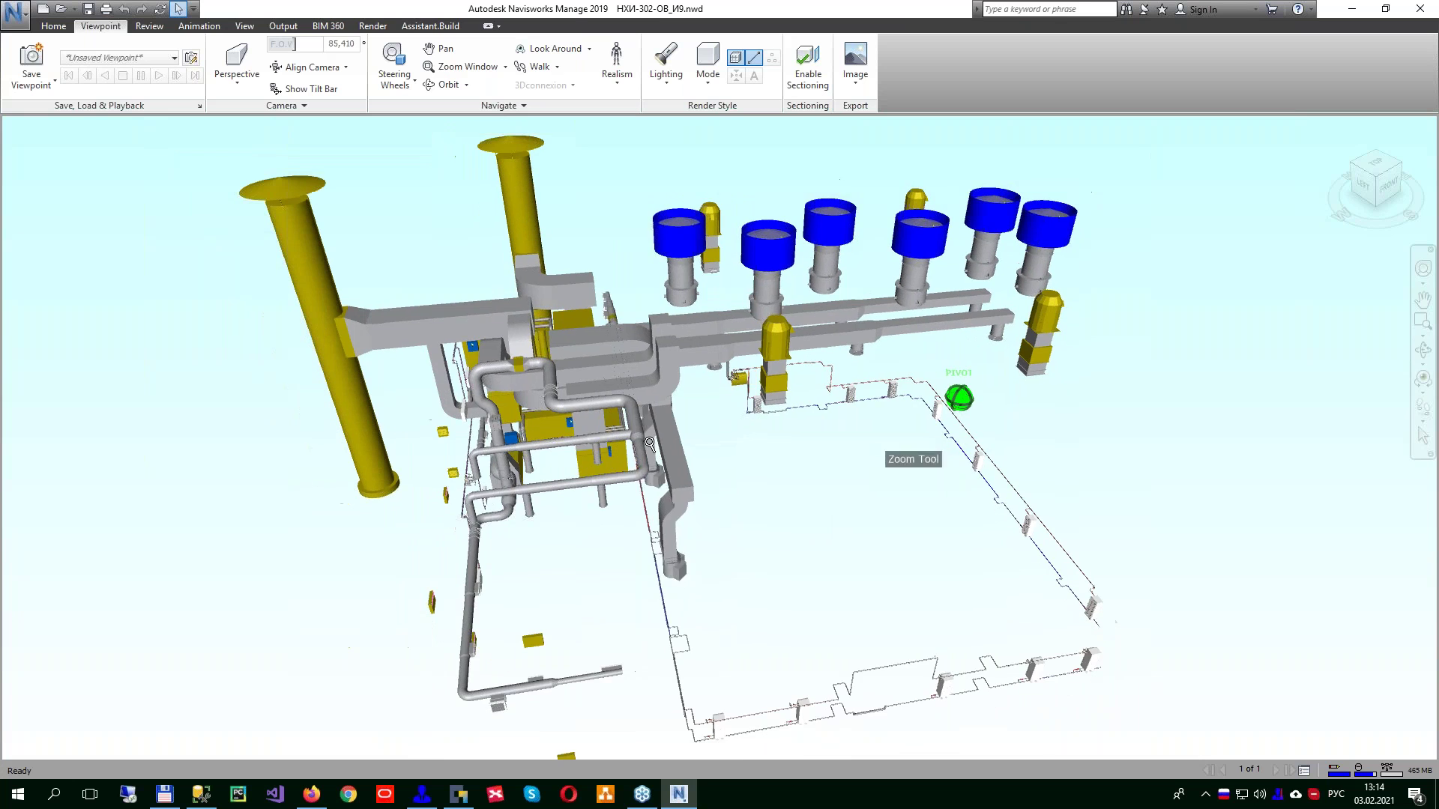
pyautogui.click(693, 350)
pyautogui.click(486, 26)
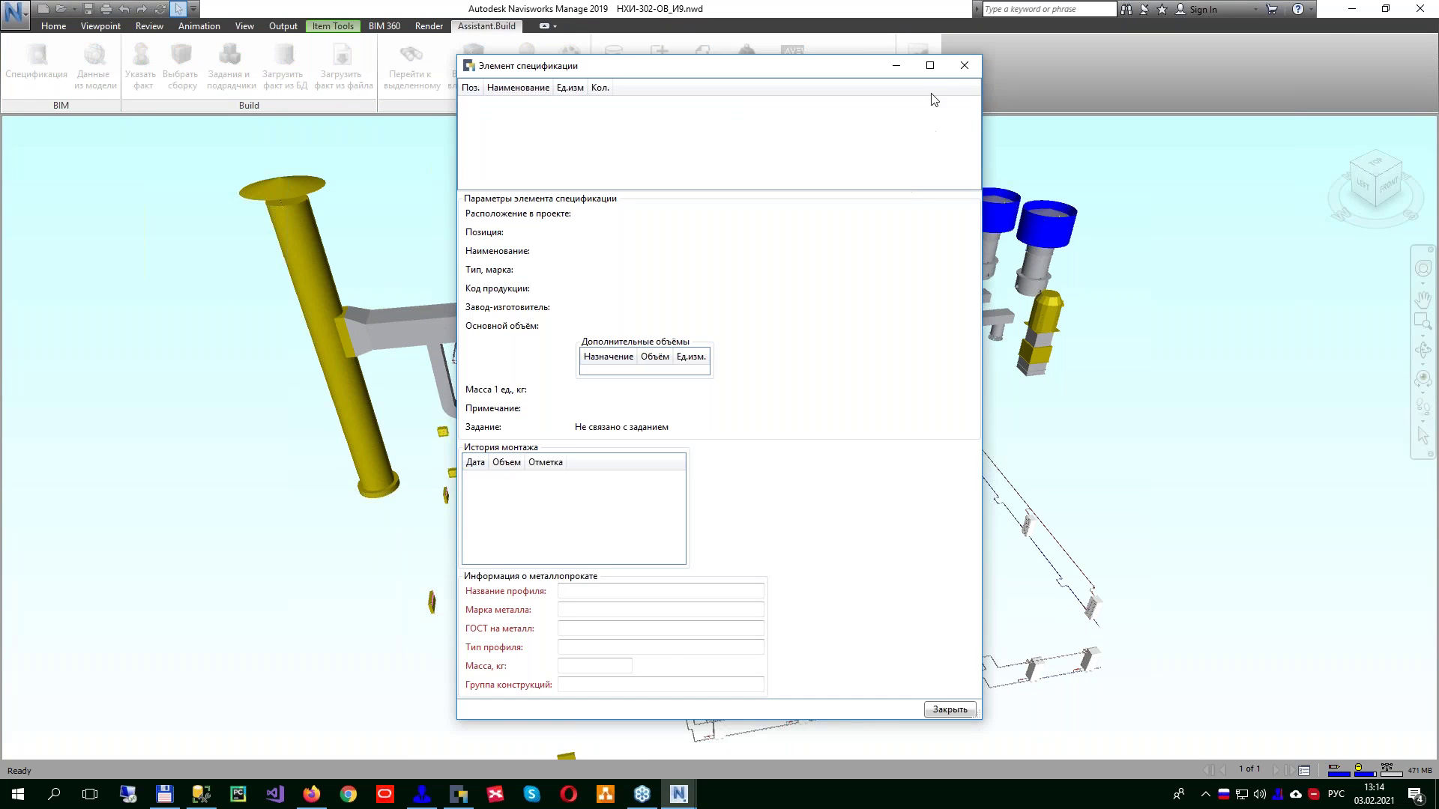
pyautogui.click(965, 65)
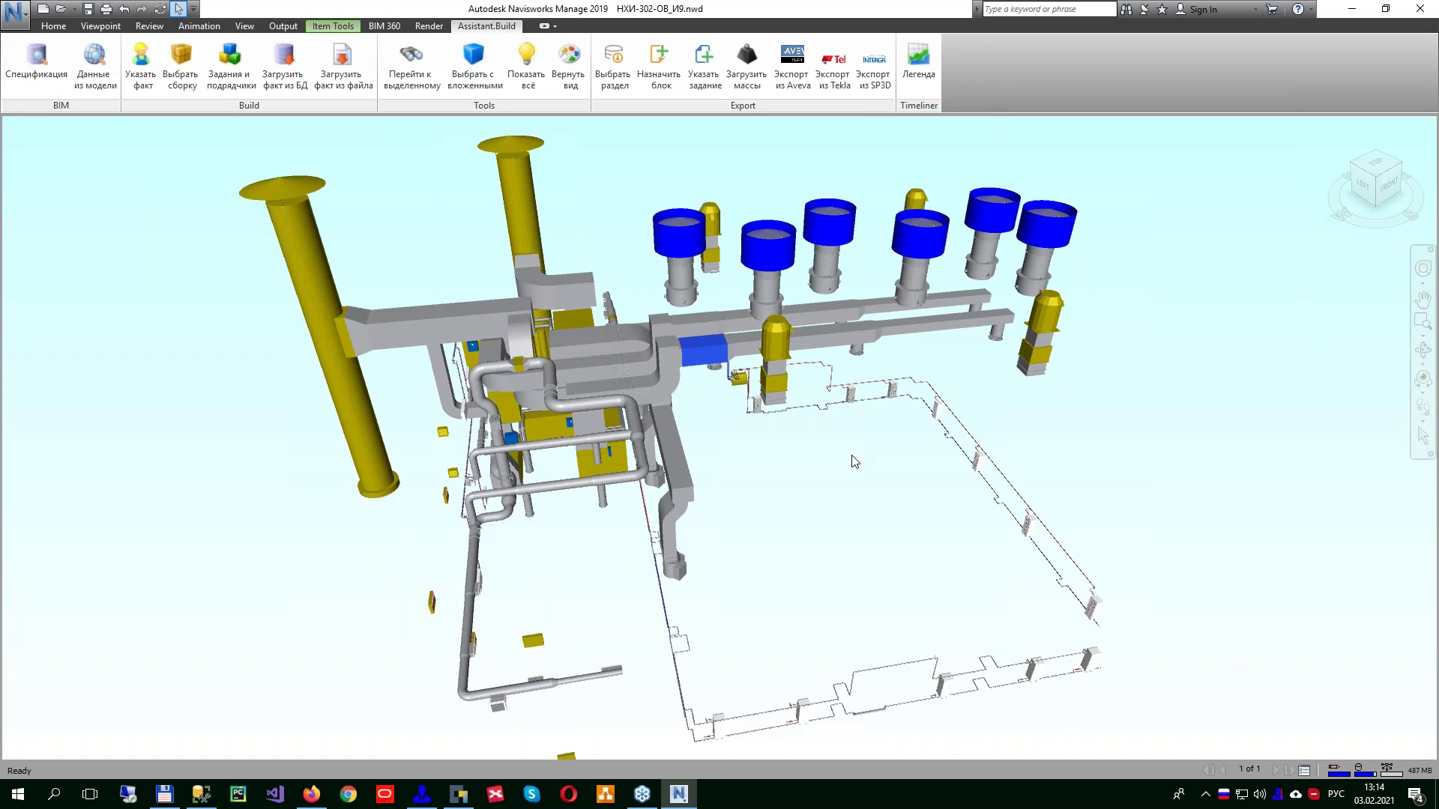
# Step: Check the specification element of the duct branch running from the main junction toward the building's interior, and close its window
pyautogui.scroll(-2, 851, 453)
pyautogui.scroll(-2, 851, 530)
pyautogui.moveTo(851, 530); pyautogui.dragTo(861, 499, button='middle')
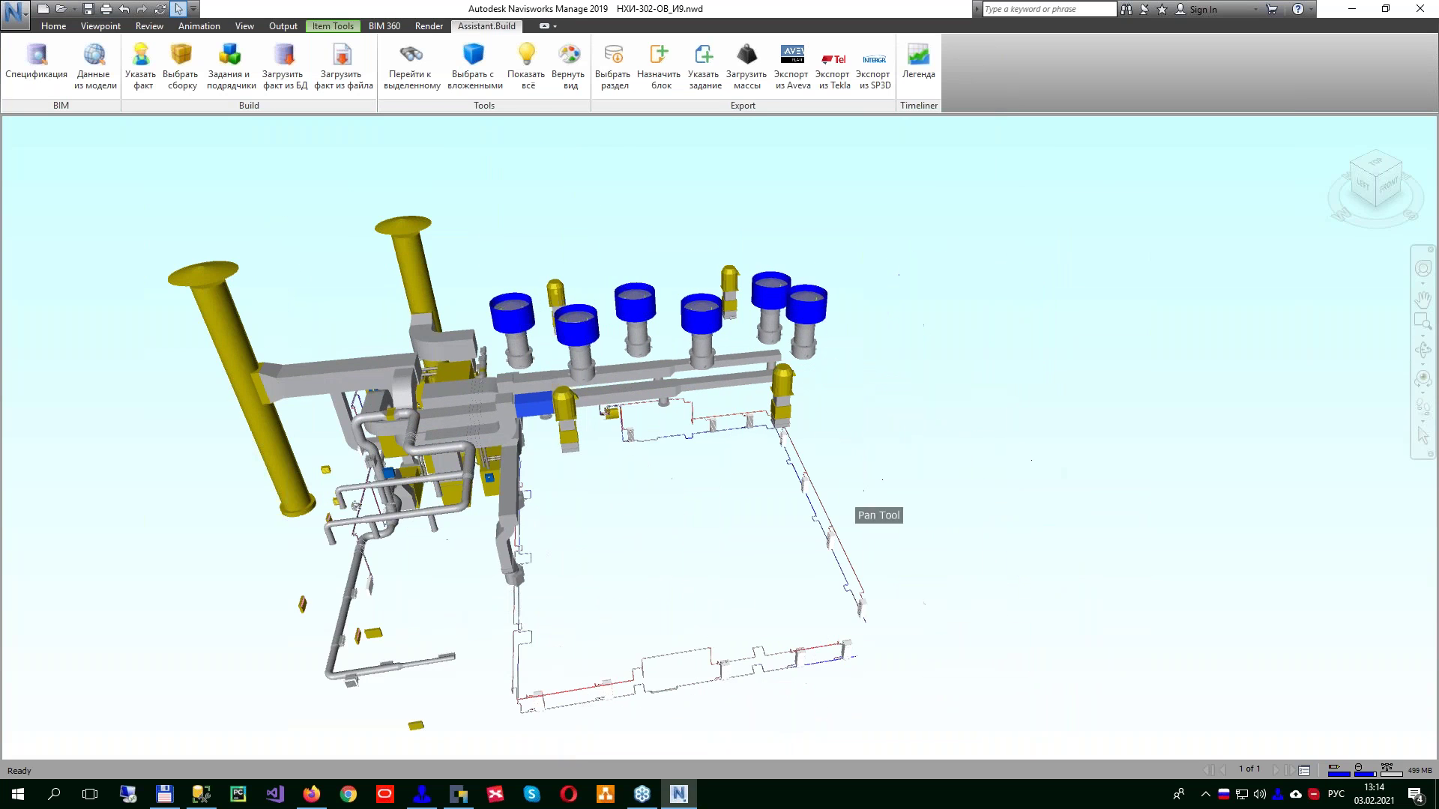
pyautogui.rightClick(888, 426)
pyautogui.moveTo(479, 558); pyautogui.dragTo(592, 584, button='middle')
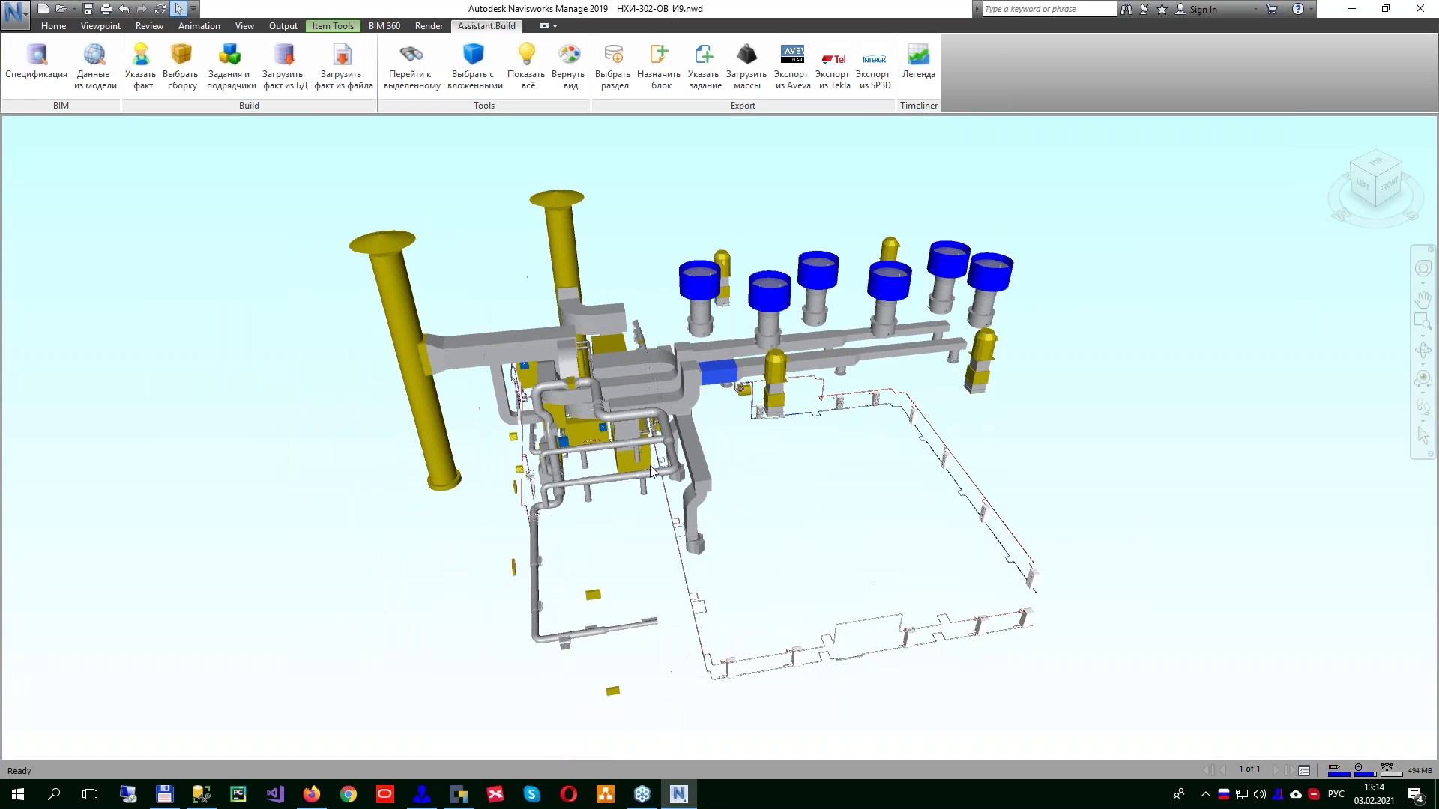
pyautogui.click(36, 64)
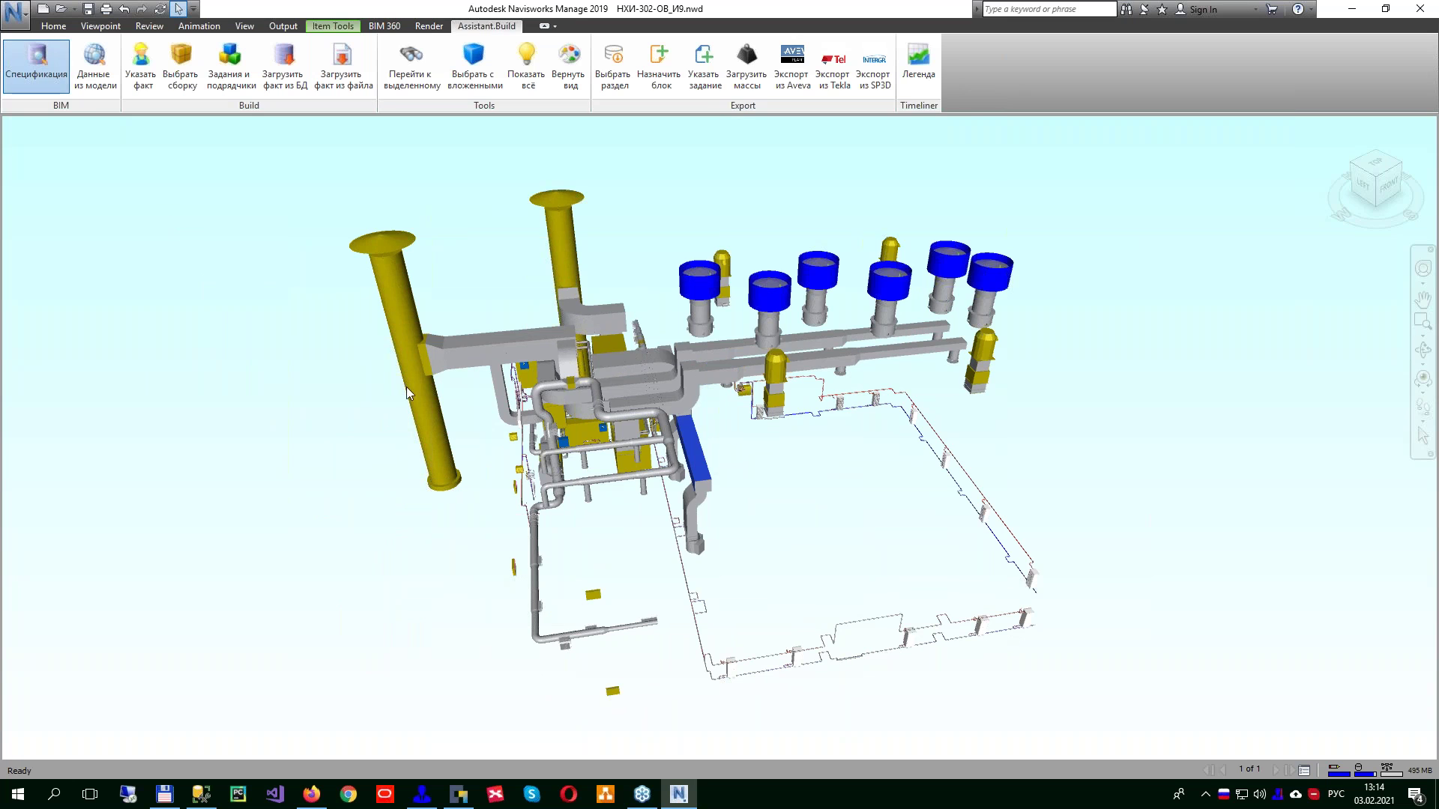
pyautogui.click(964, 66)
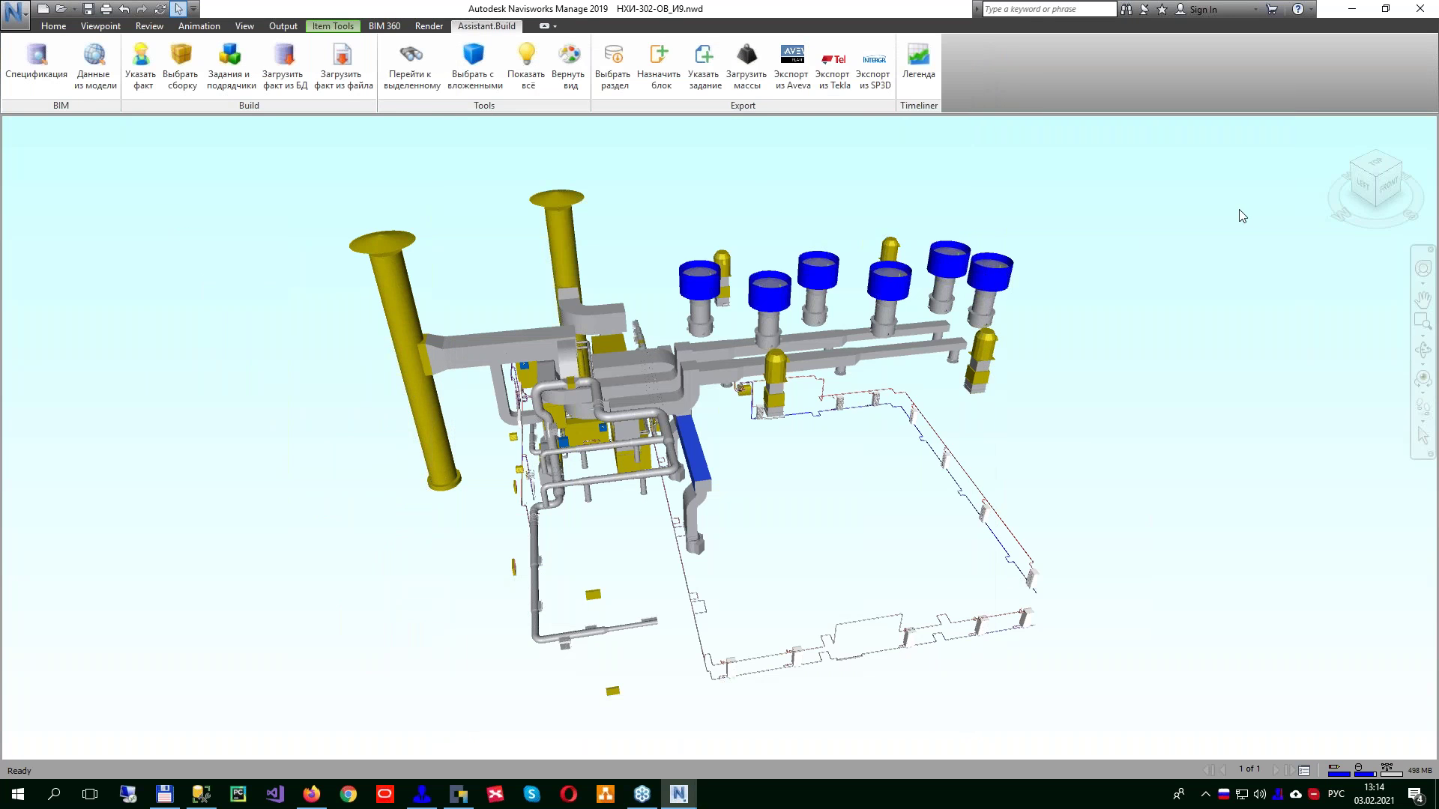
# Step: Switch back to Assistant Build and open the source model НХИ-302-ОВ_И9 in Revit
pyautogui.click(1351, 12)
pyautogui.click(237, 90)
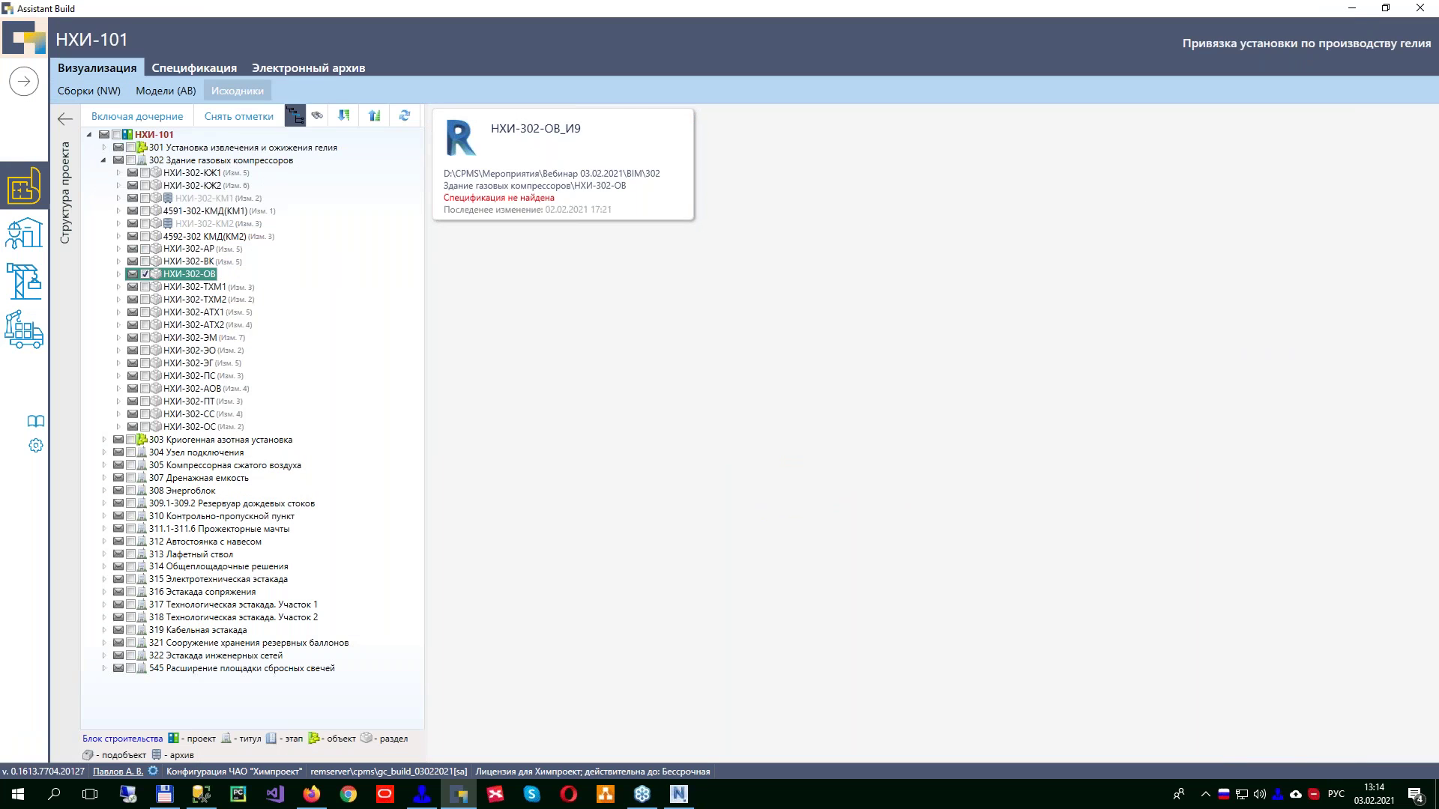
pyautogui.doubleClick(574, 158)
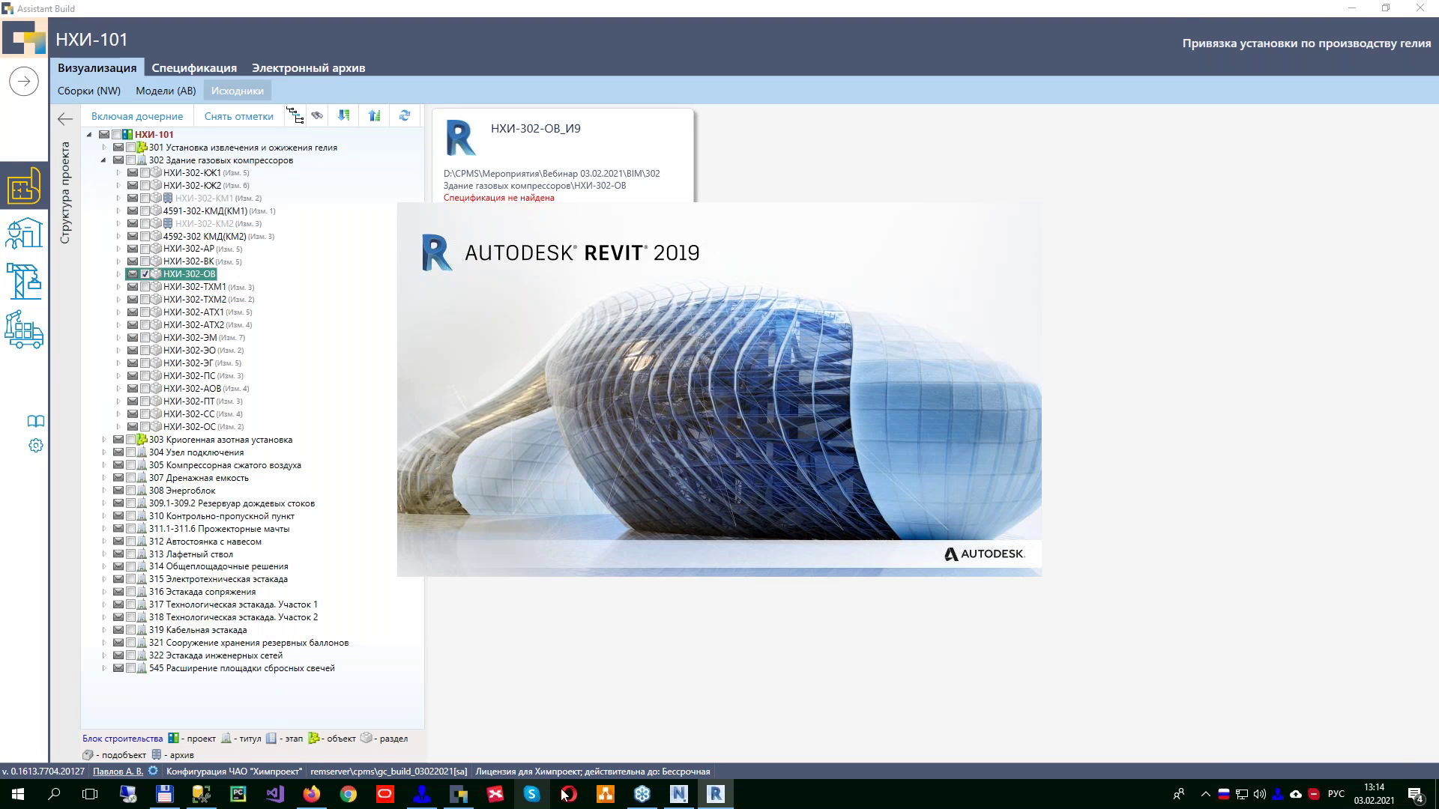
# Step: Switch to Navisworks, check the specification element of the long straight duct segment below the roof fans, and close its window
pyautogui.click(679, 795)
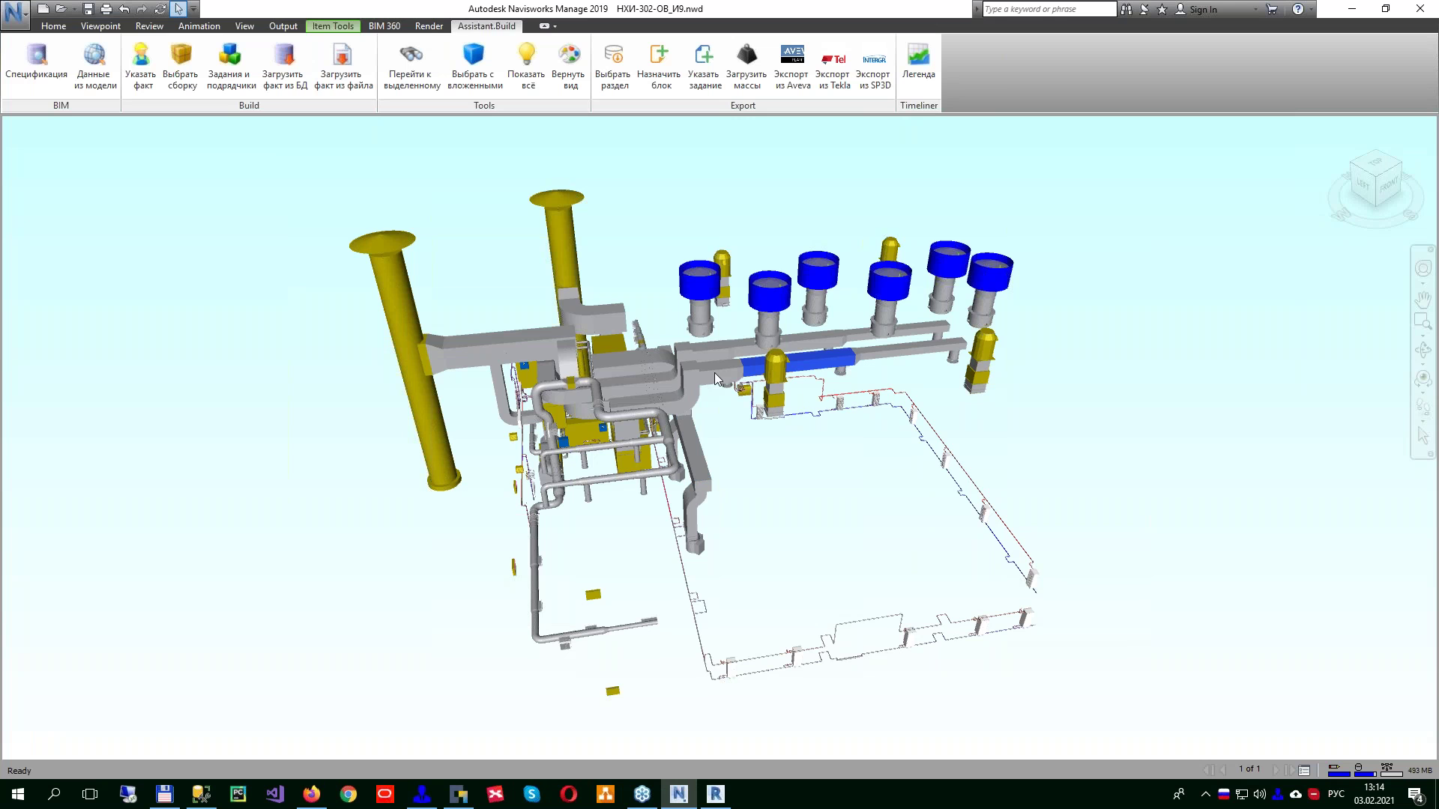
pyautogui.click(39, 54)
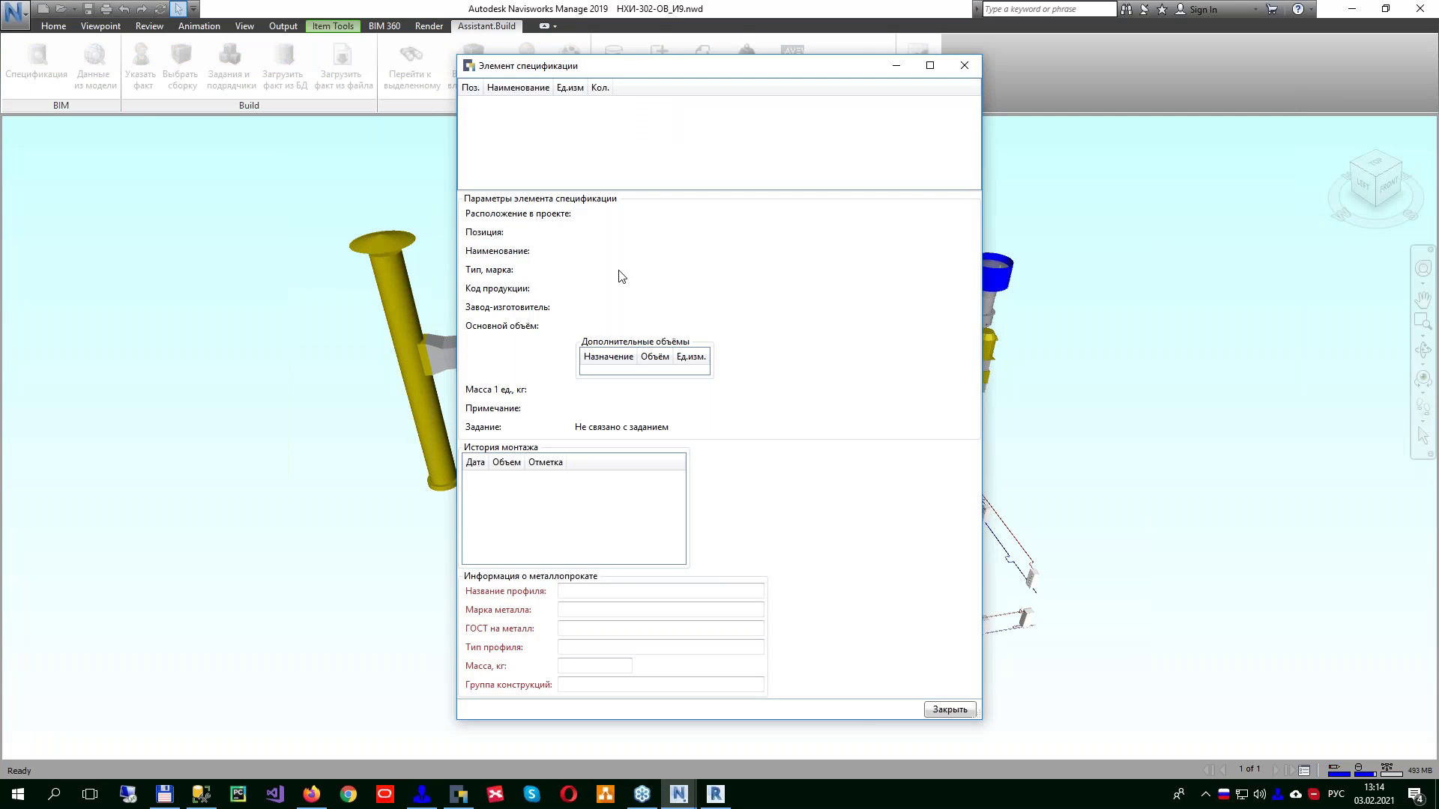
pyautogui.click(951, 710)
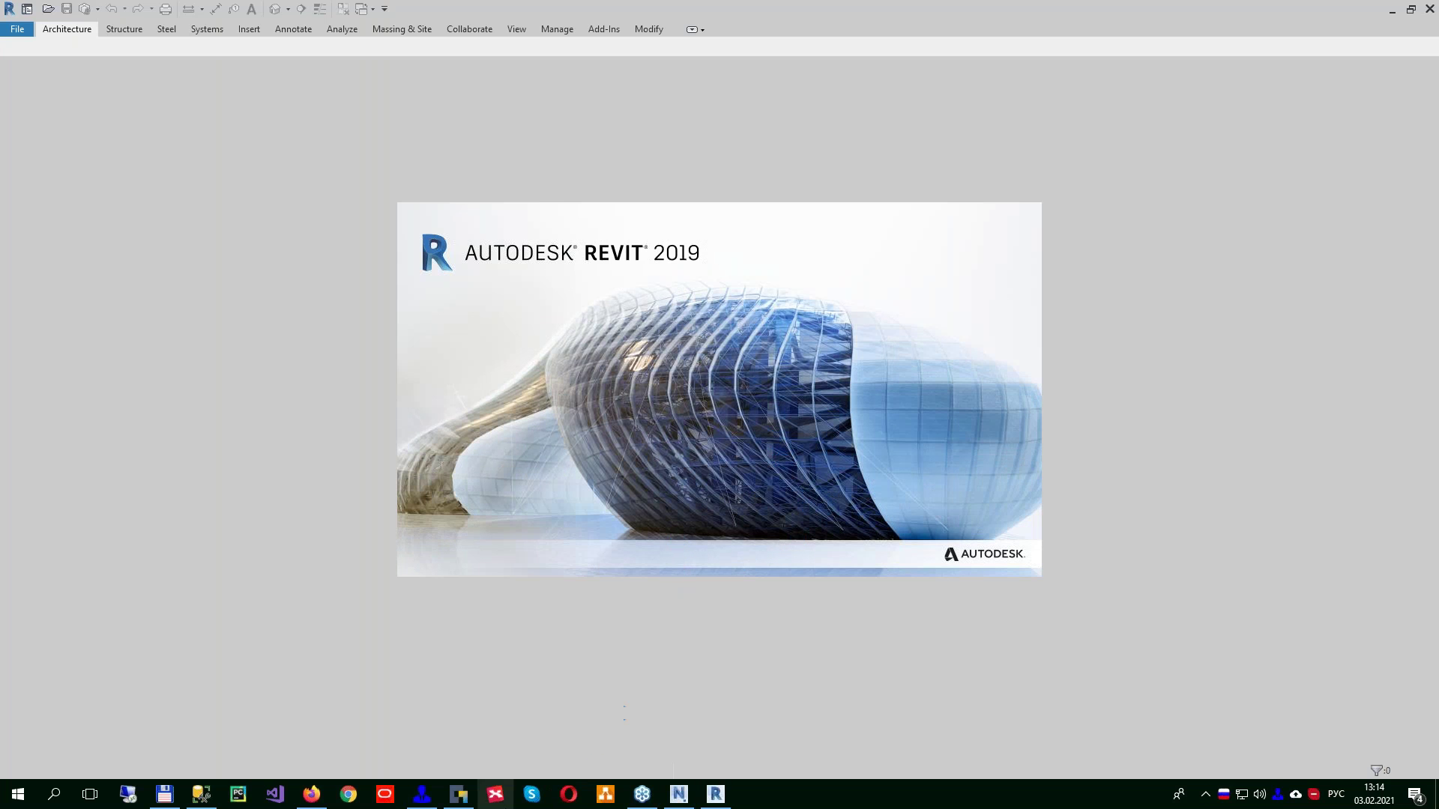
# Step: Switch to Revit, bring the loaded НХИ-302-ОВ_И9 model into view with the Assistant Build tools available, and examine its ventilation equipment and ducts
pyautogui.click(466, 806)
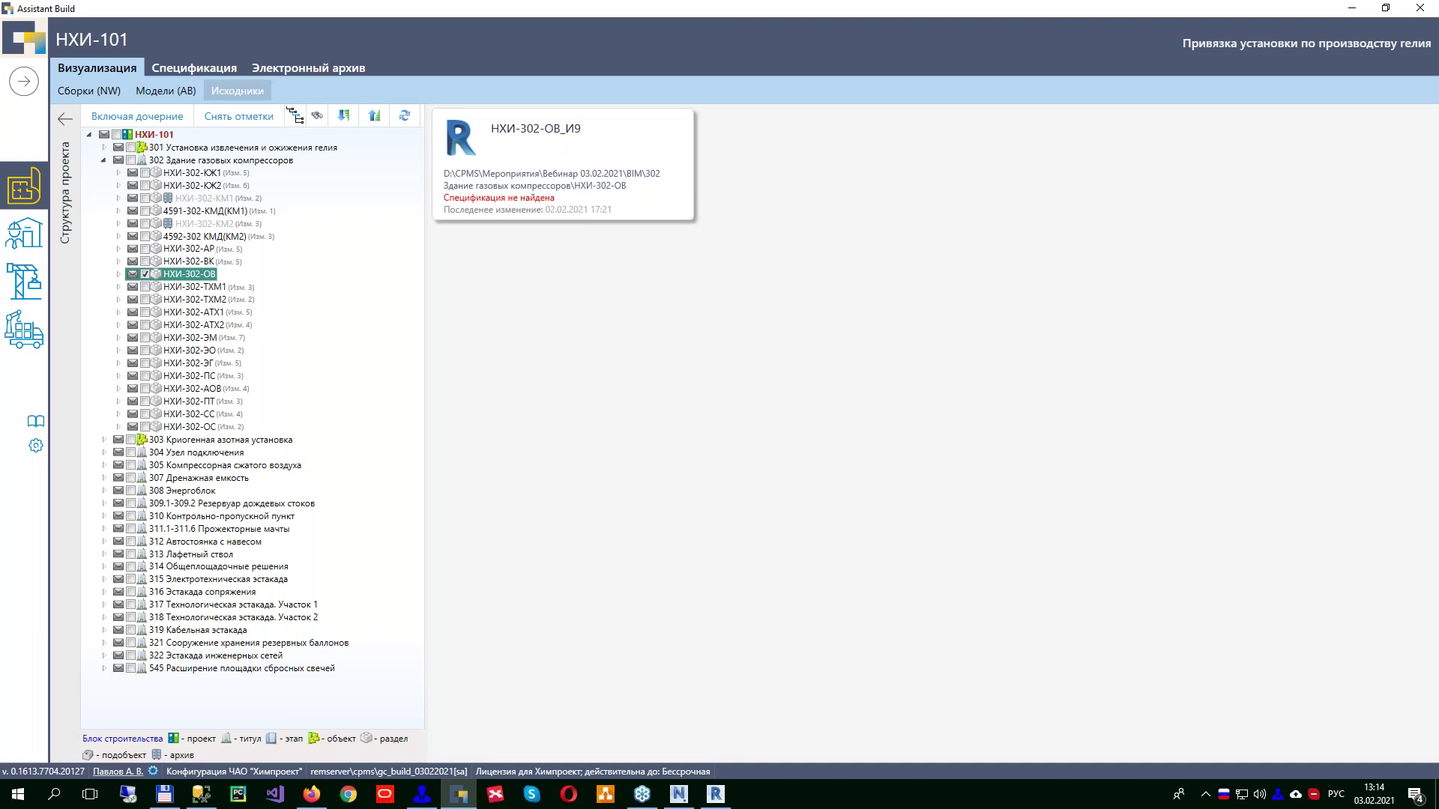
pyautogui.click(718, 793)
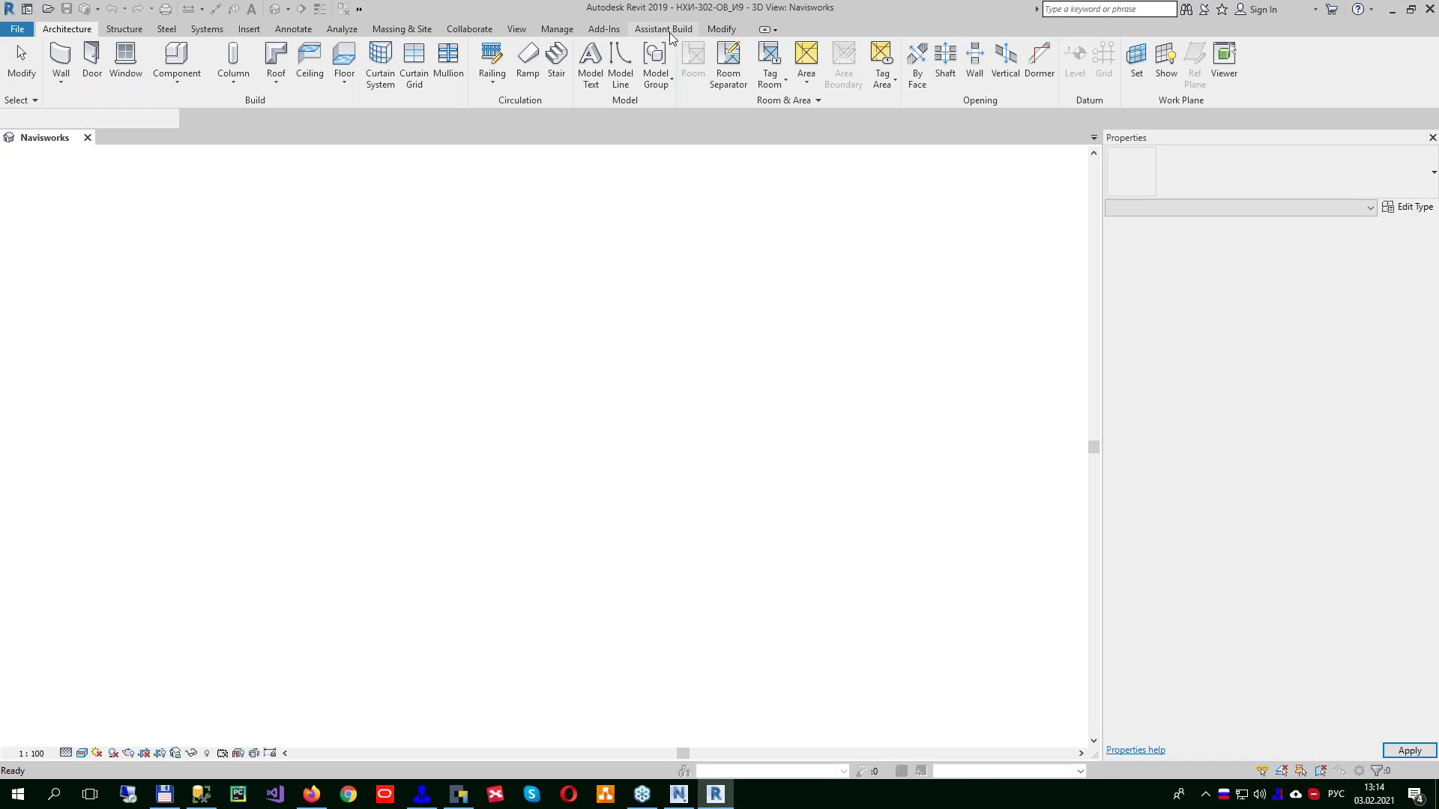
pyautogui.click(670, 32)
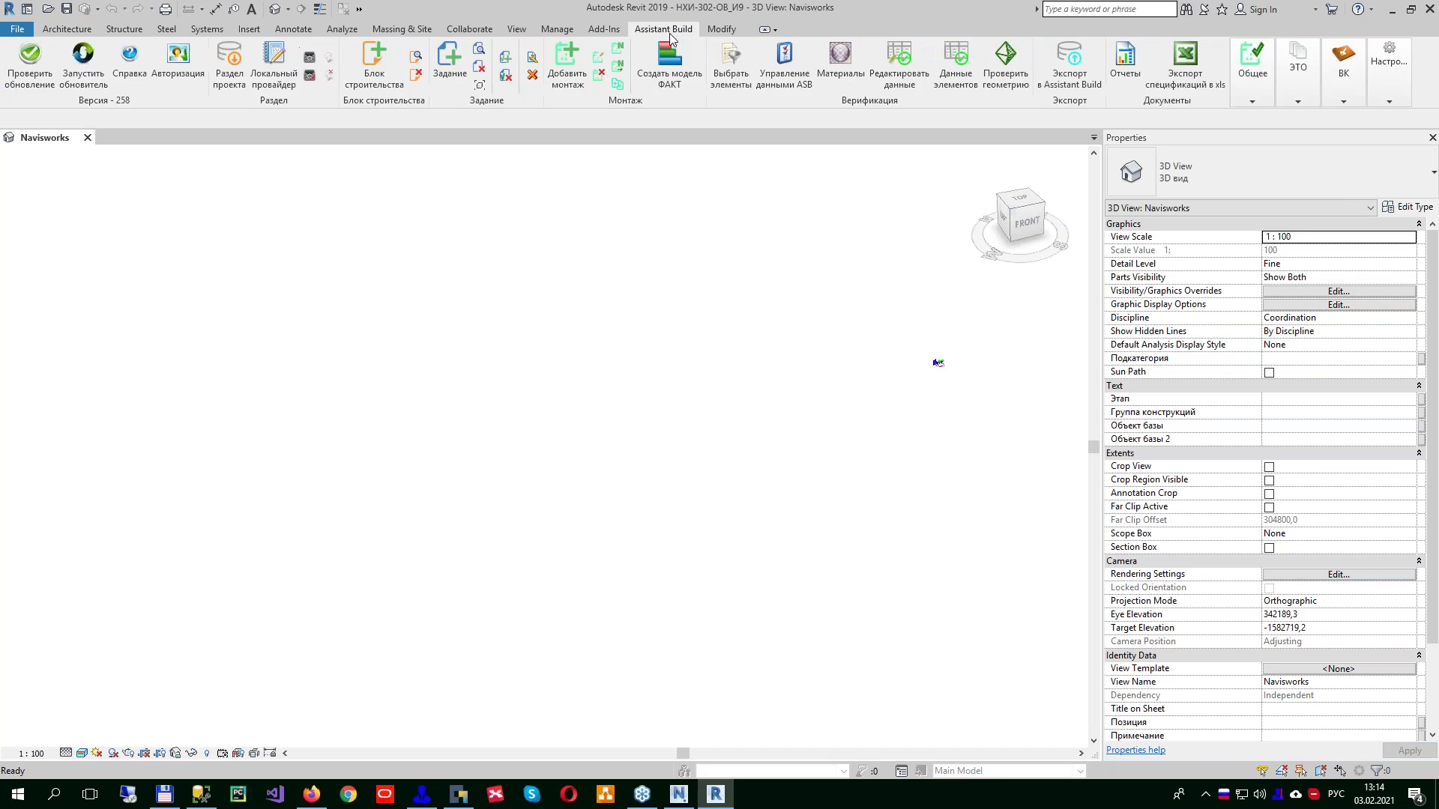
pyautogui.moveTo(988, 392); pyautogui.dragTo(713, 420, button='middle')
pyautogui.scroll(5, 636, 445)
pyautogui.scroll(5, 617, 453)
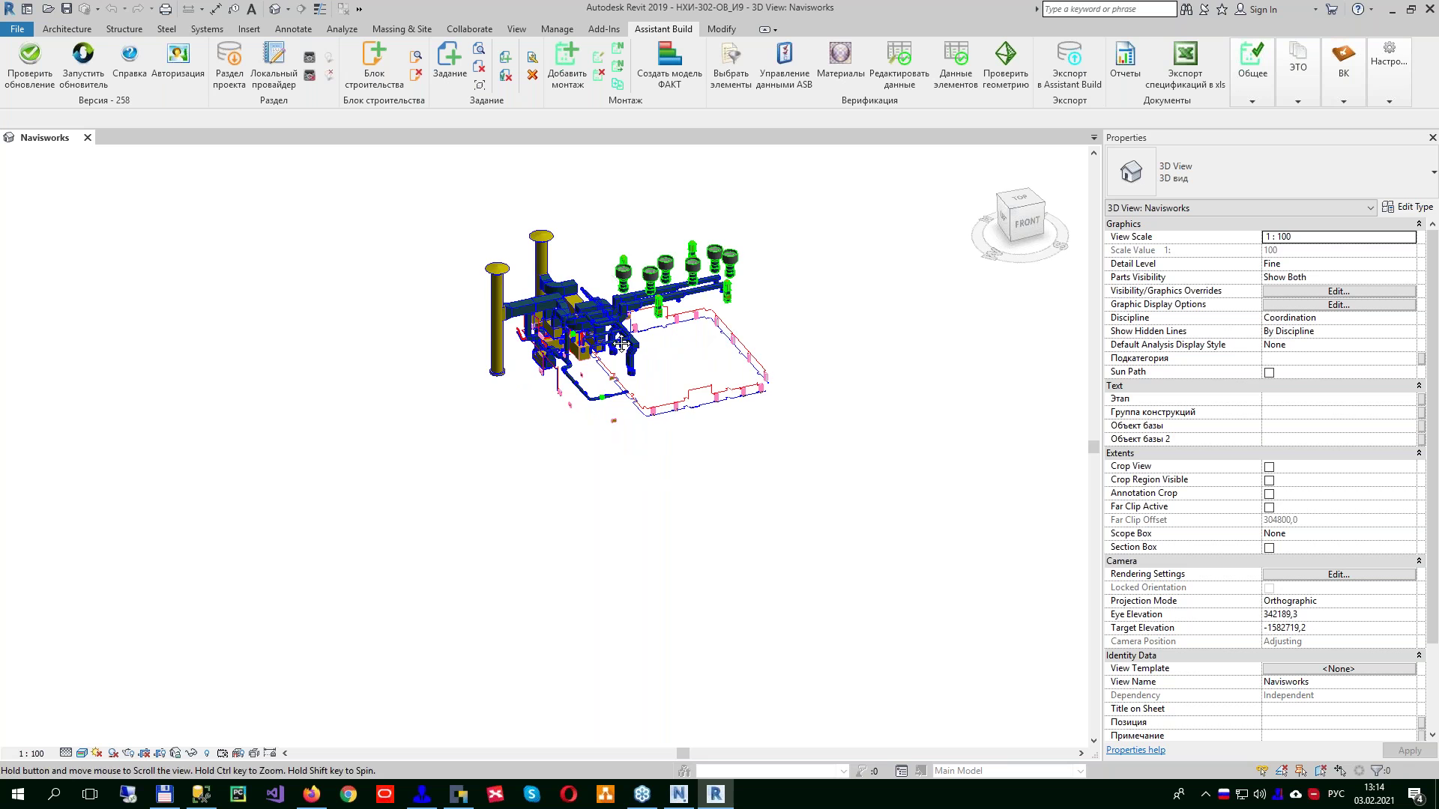
pyautogui.moveTo(723, 338); pyautogui.dragTo(725, 392, button='middle')
pyautogui.scroll(4, 758, 526)
pyautogui.moveTo(758, 527); pyautogui.dragTo(702, 474, button='middle')
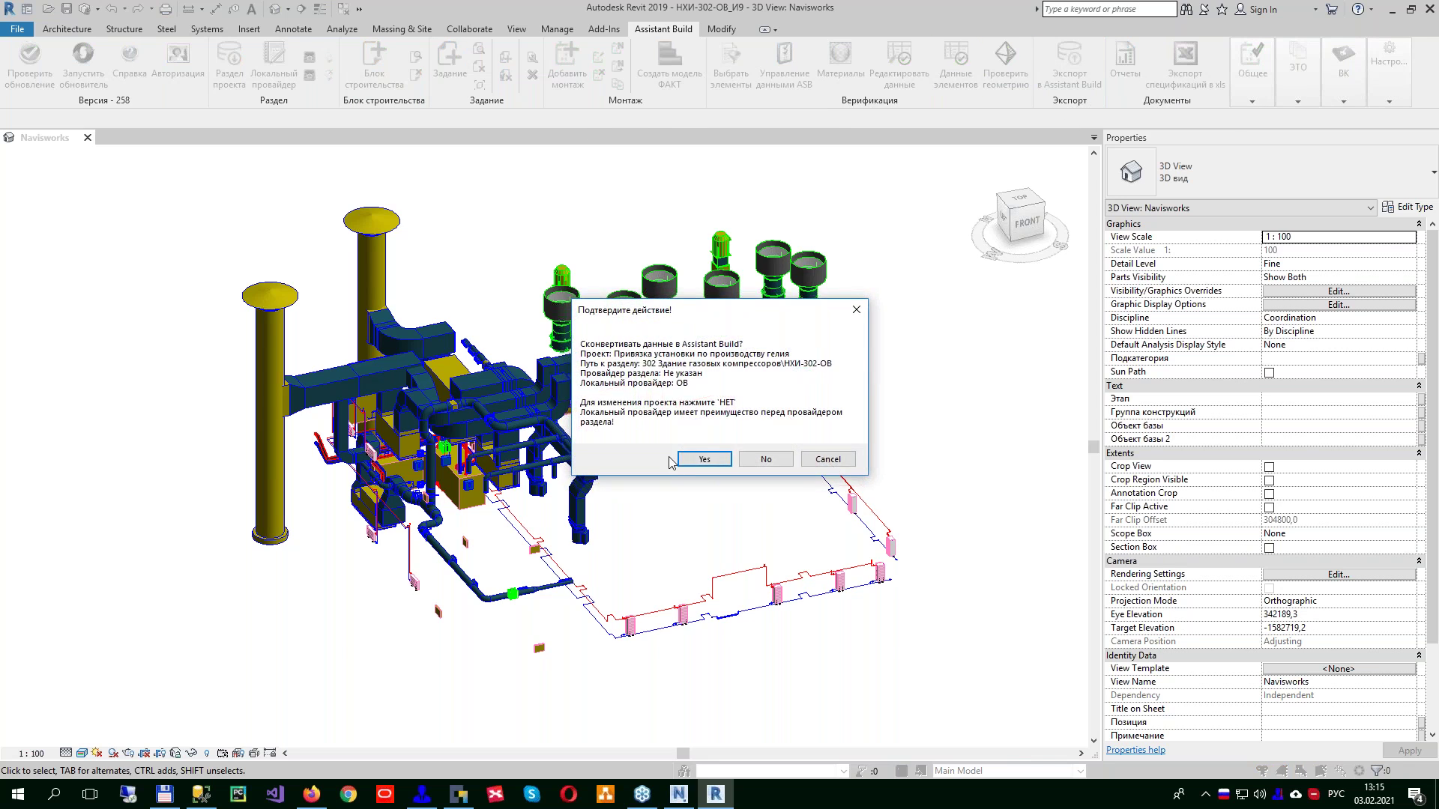
# Step: Export the Revit model to section НХИ-302-ОВ in Assistant Build as a new specification with geometry saved and air ducts counted in m2
pyautogui.click(703, 458)
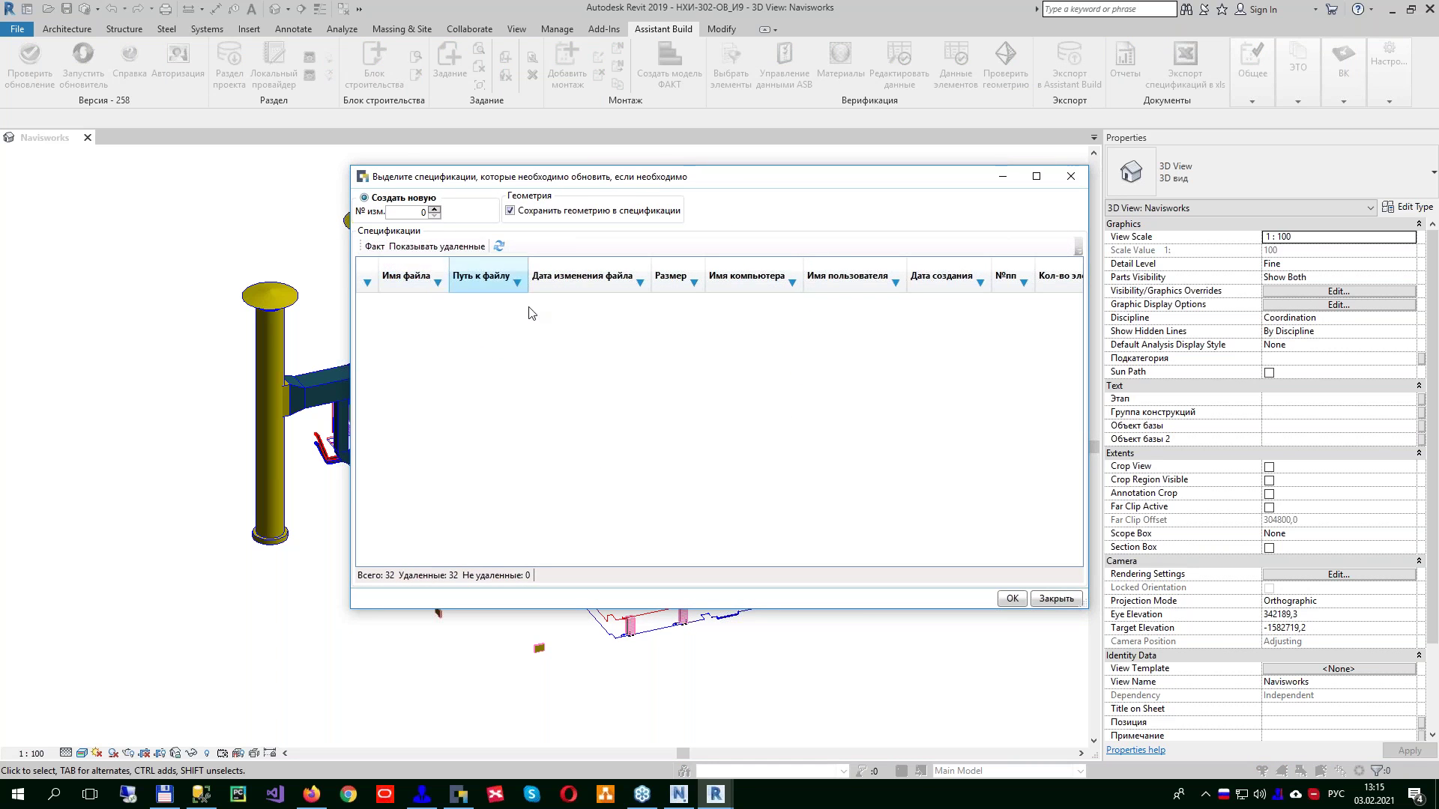
pyautogui.click(1011, 598)
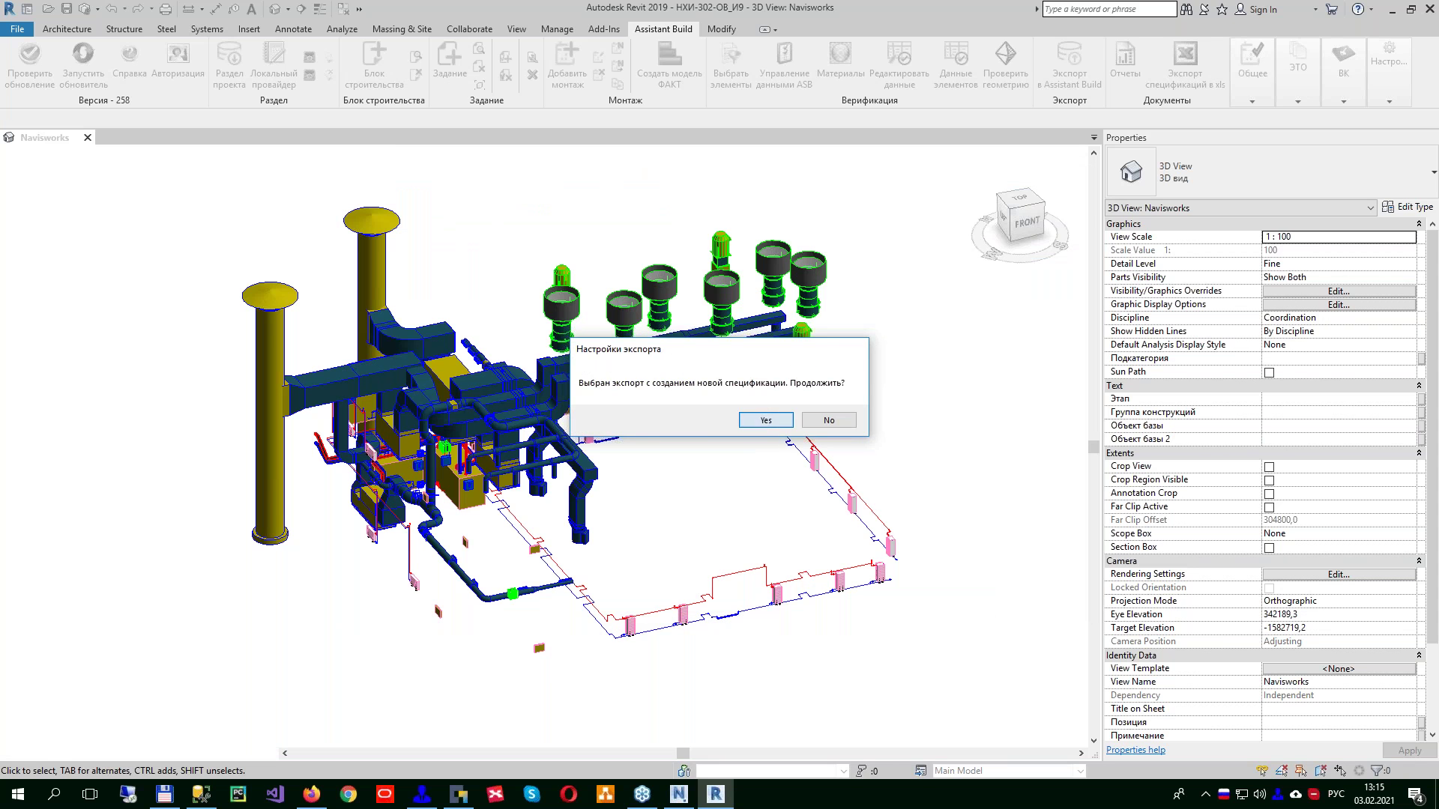
pyautogui.click(765, 419)
pyautogui.press('Return')
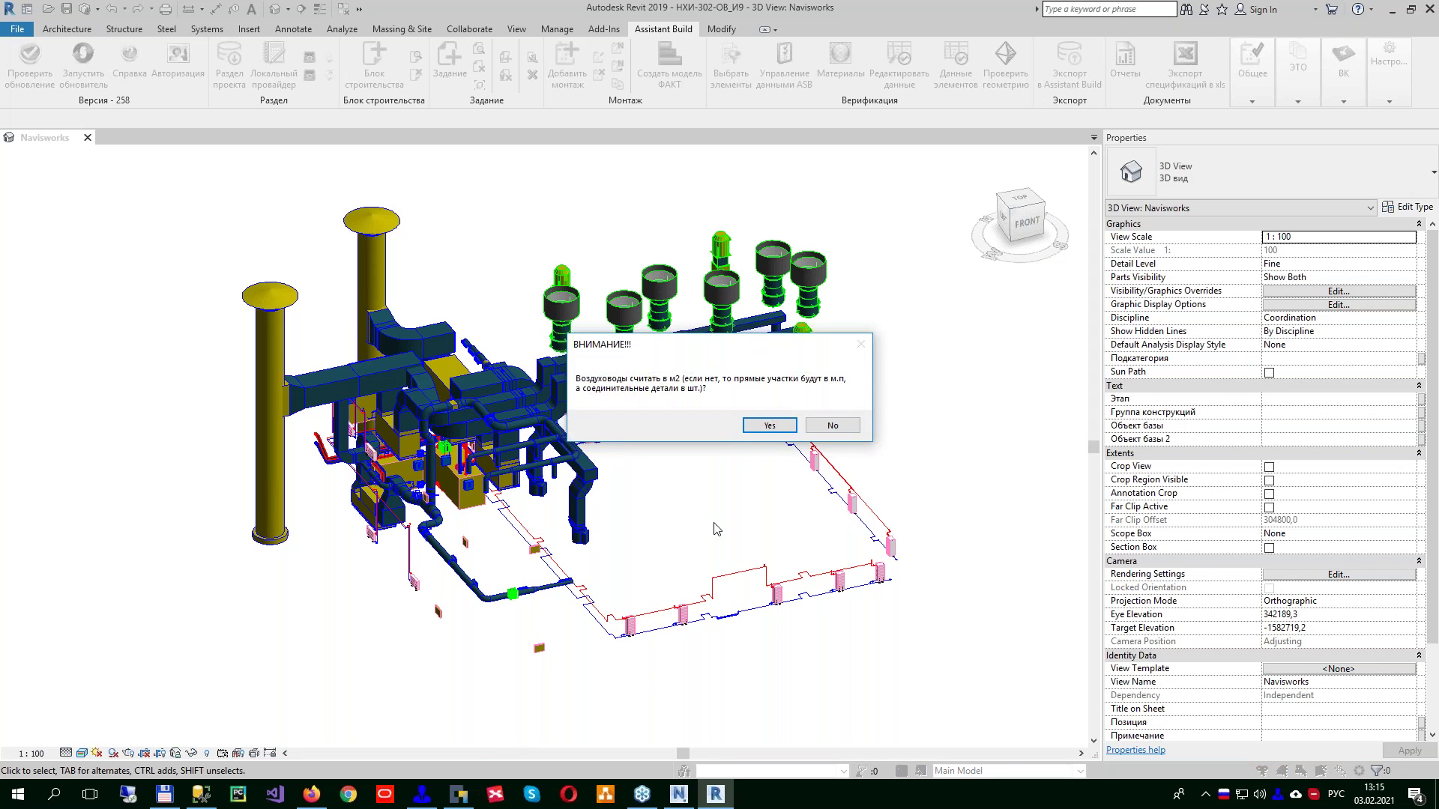
pyautogui.click(781, 427)
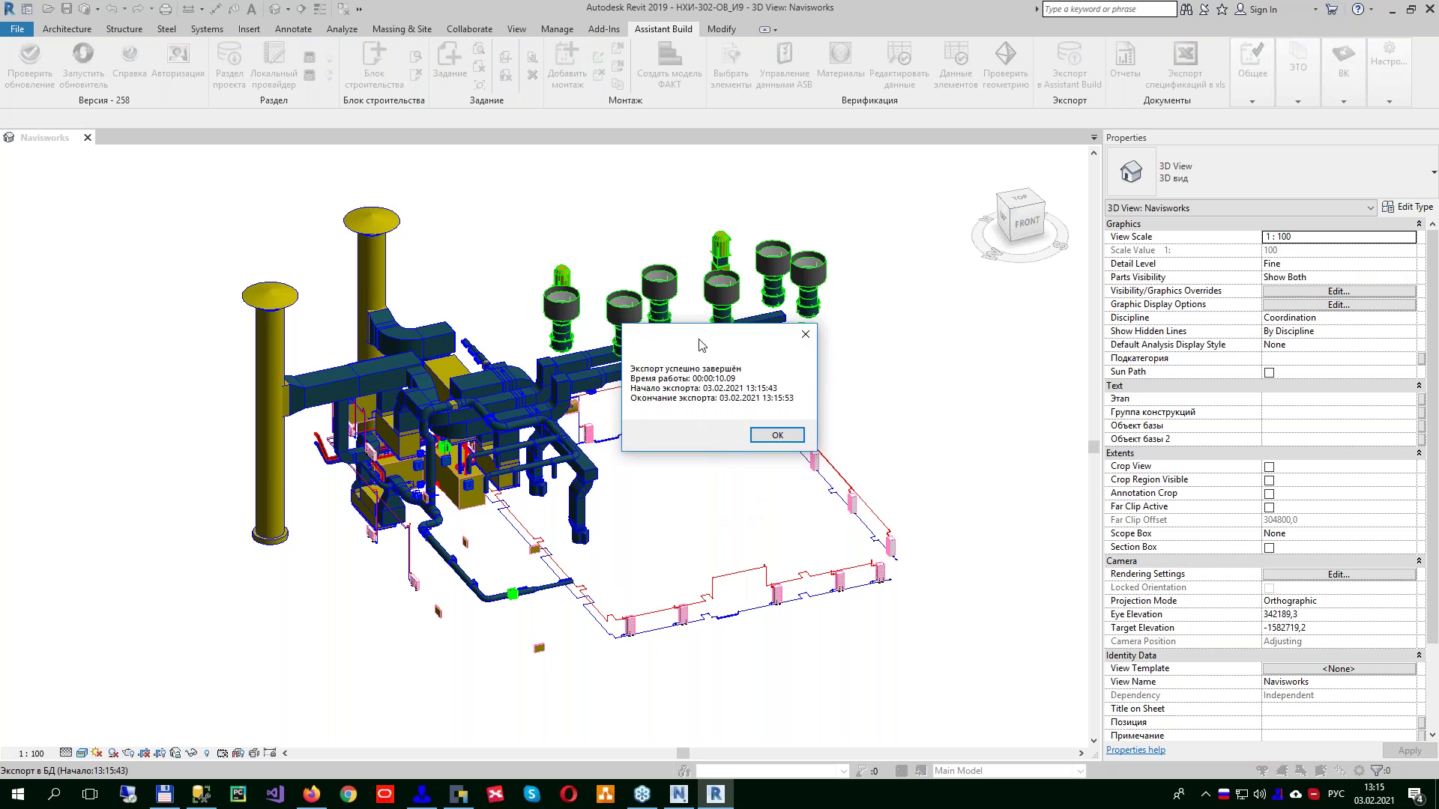
pyautogui.click(777, 435)
# Step: Switch to Assistant Build, check the specification history of section НХИ-302-ОВ, and close the history window
pyautogui.click(459, 794)
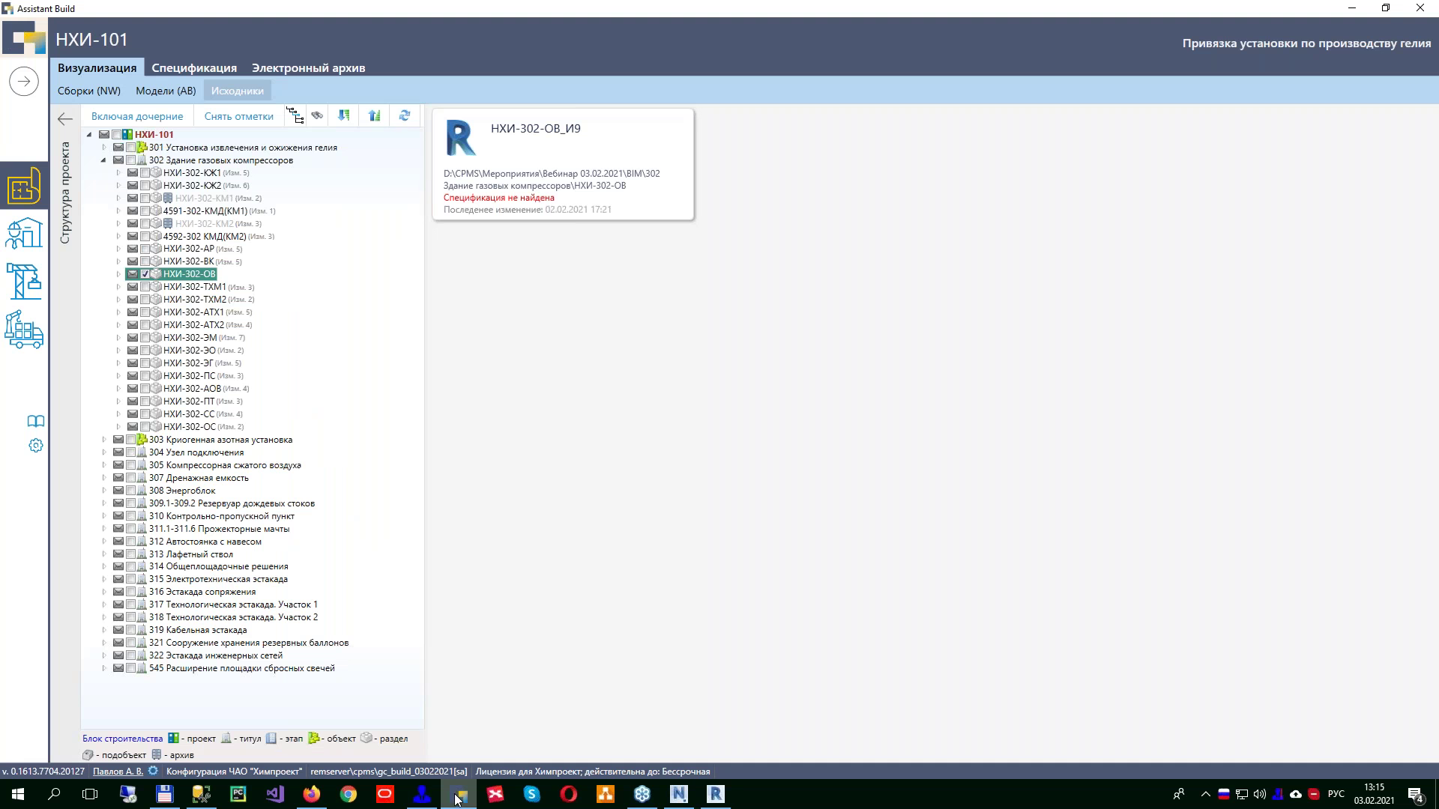
pyautogui.click(174, 67)
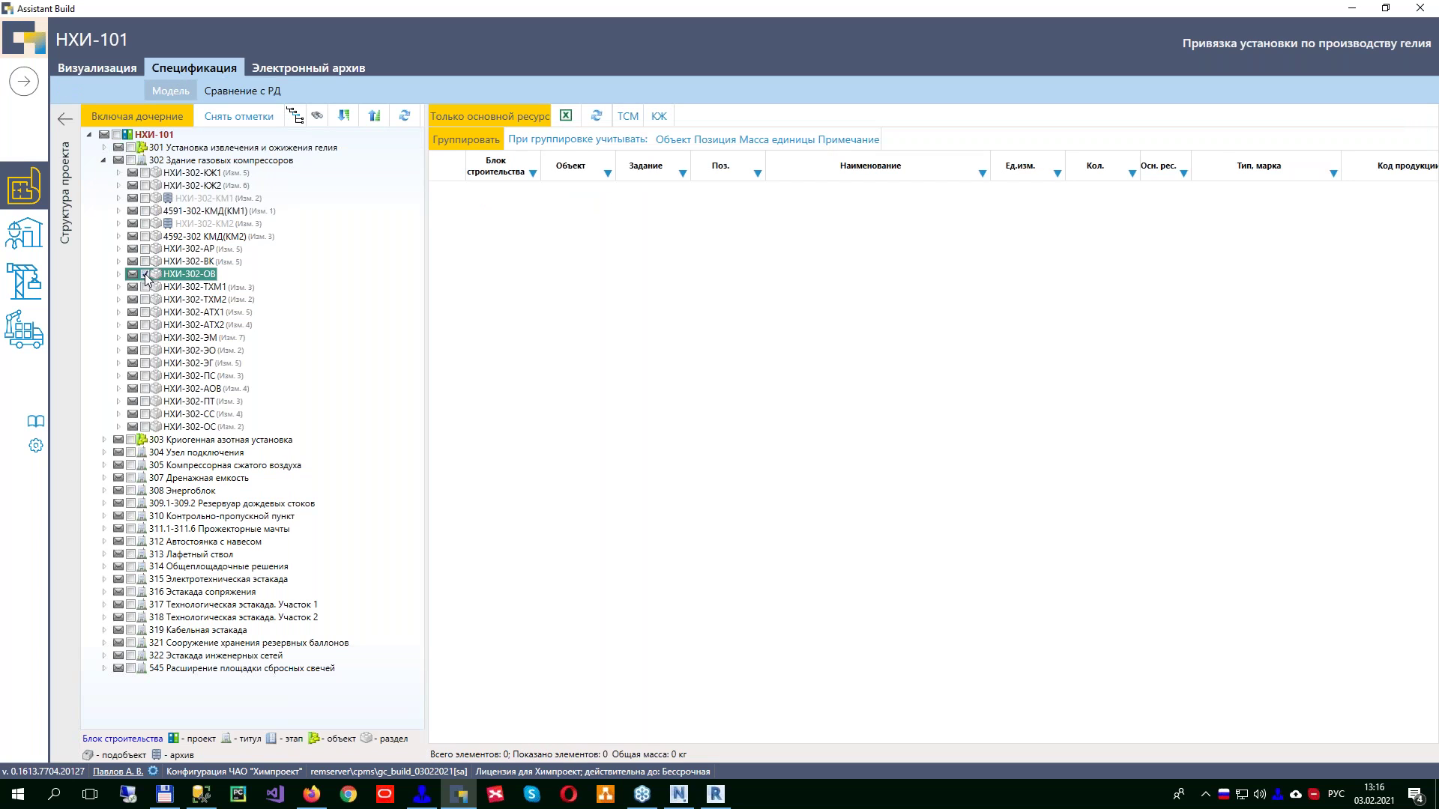
pyautogui.rightClick(183, 274)
pyautogui.moveTo(419, 441)
pyautogui.click(620, 442)
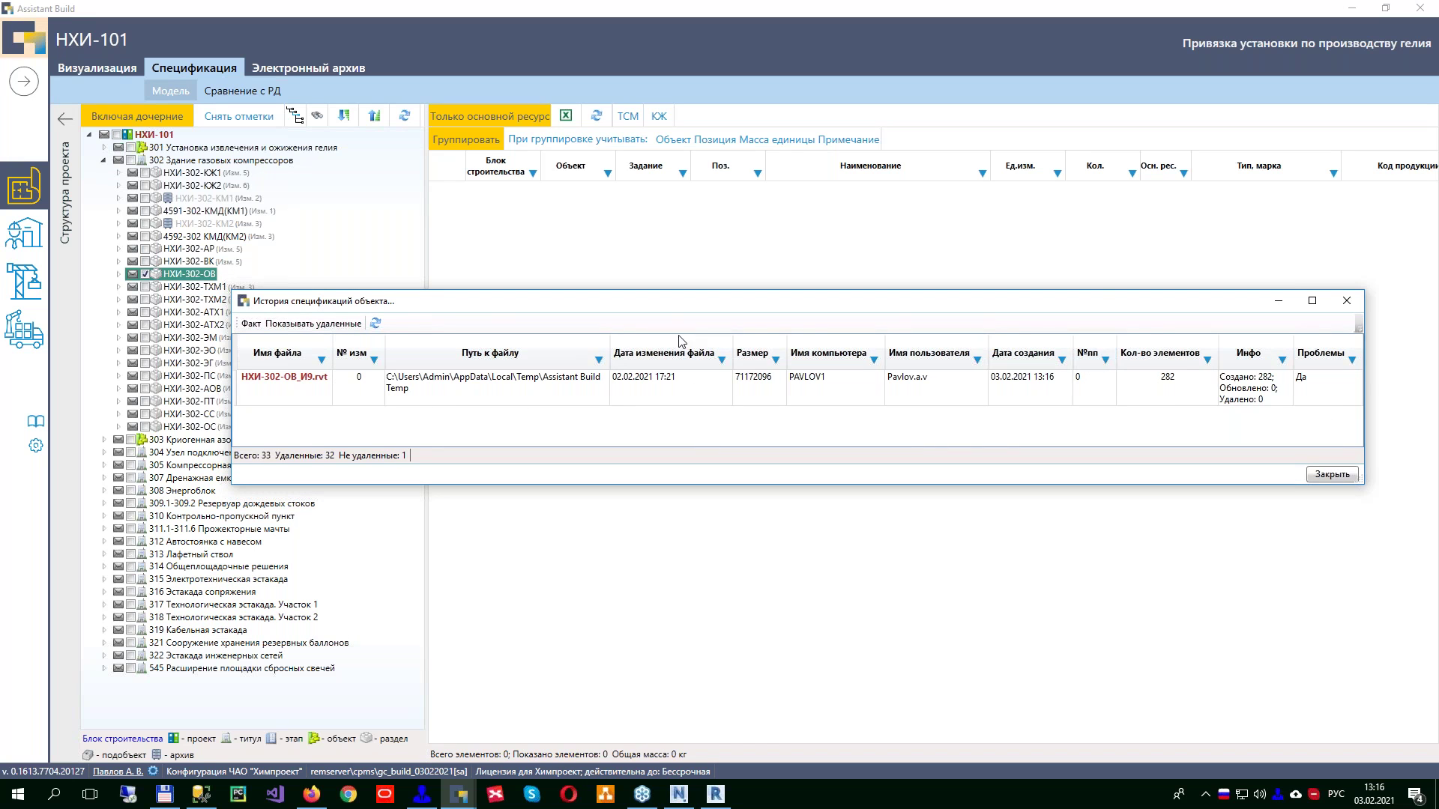
pyautogui.click(1331, 476)
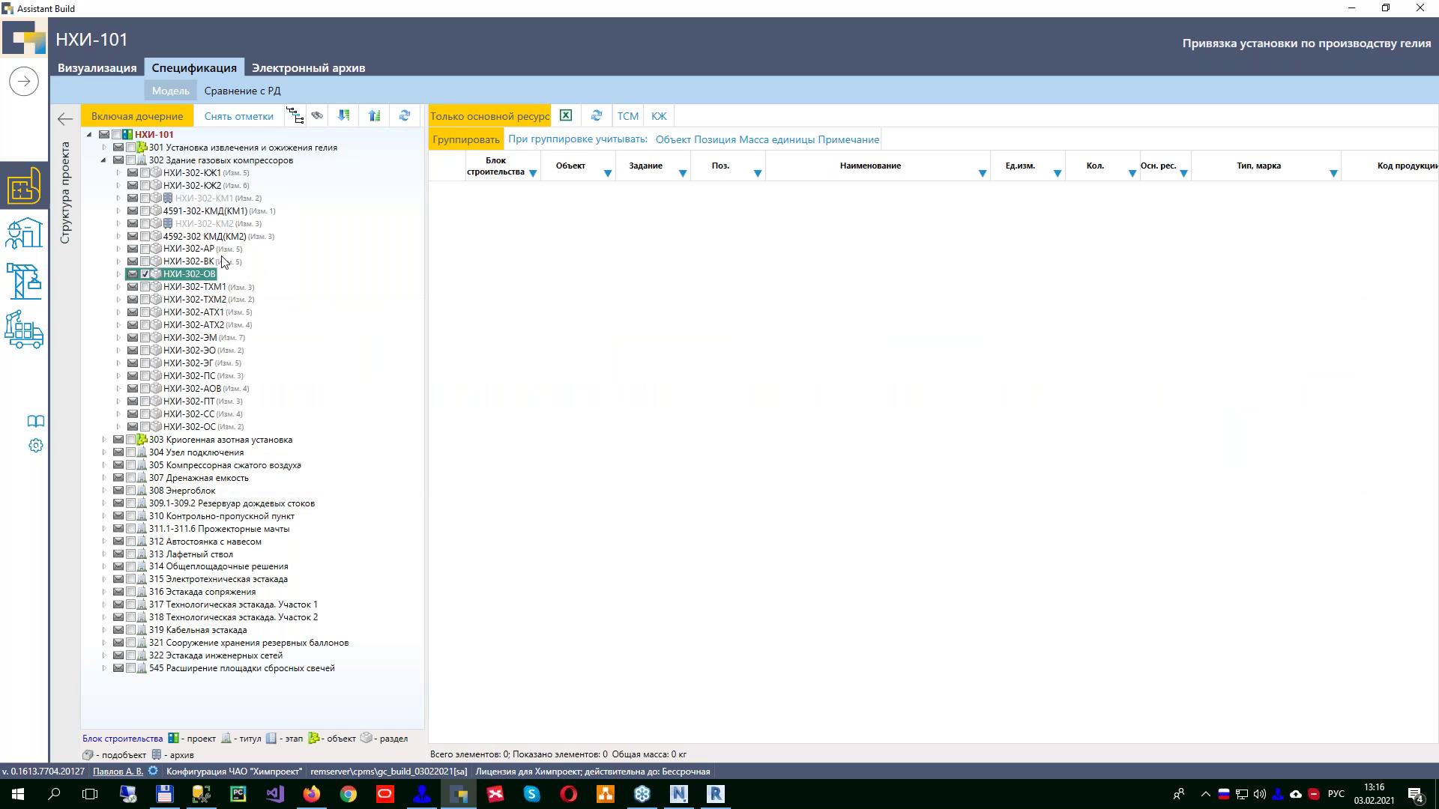
# Step: Reload the model specification of section НХИ-302-ОВ, expand the section's sub-objects, and list the elements ungrouped
pyautogui.click(234, 118)
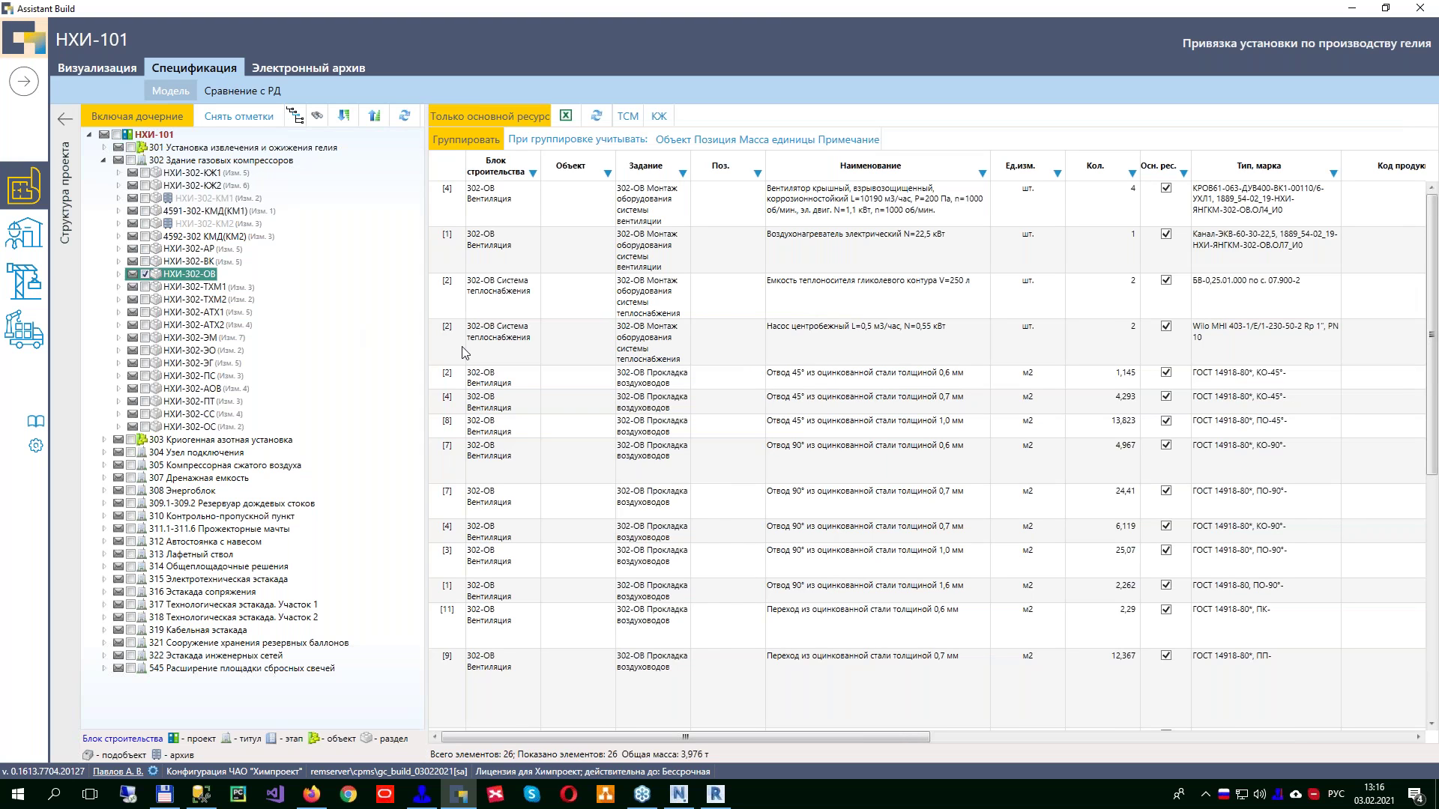
pyautogui.click(119, 275)
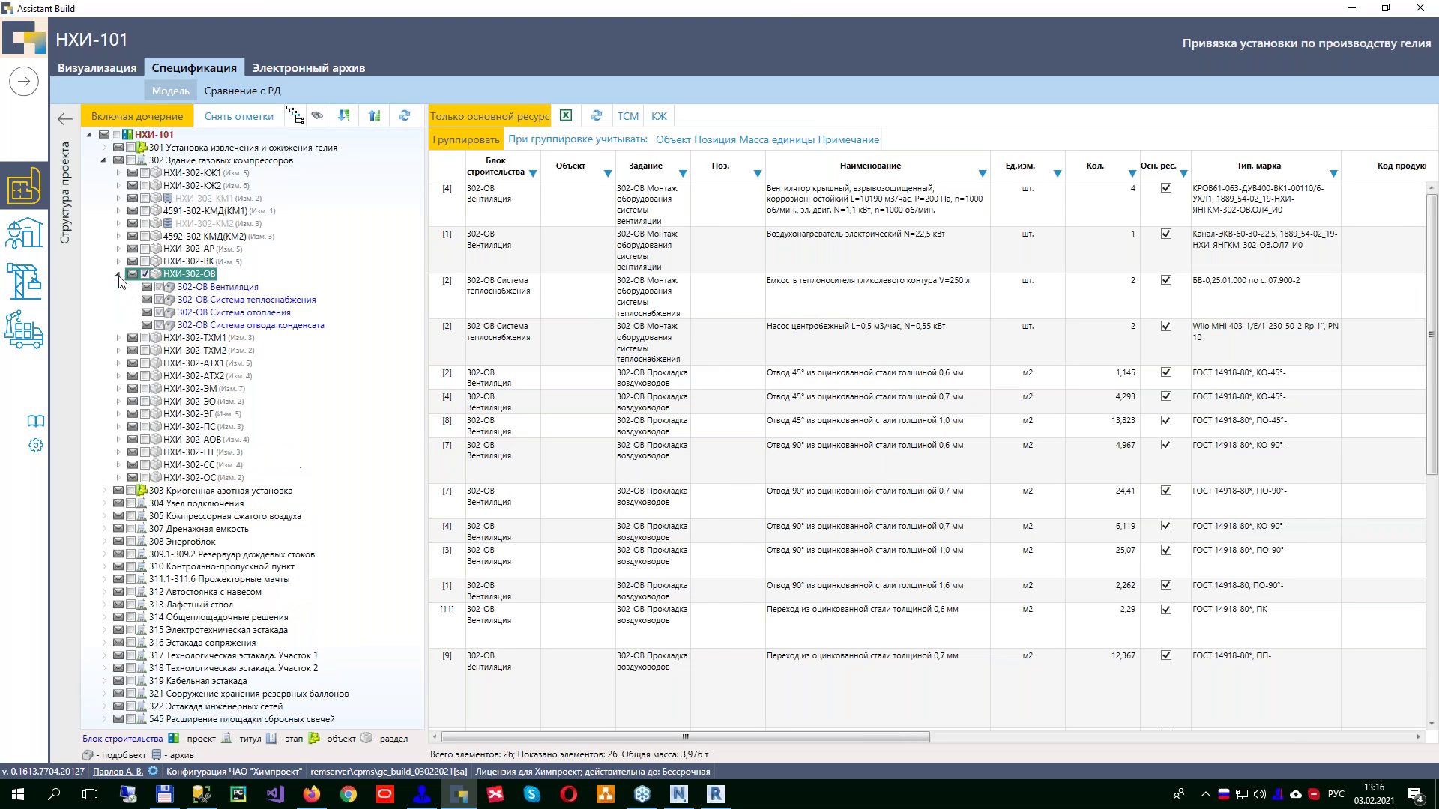
pyautogui.click(207, 293)
pyautogui.click(230, 313)
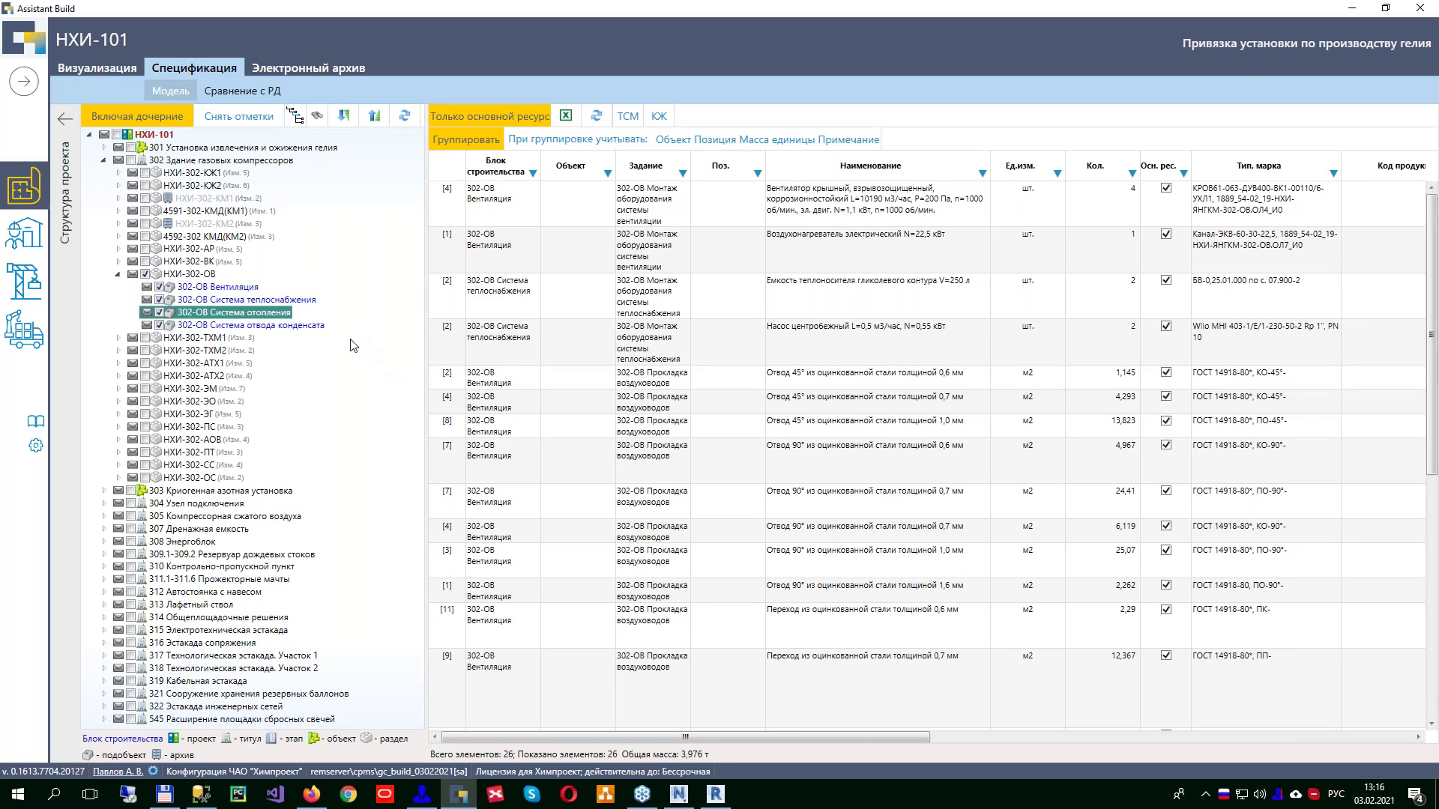
pyautogui.click(320, 326)
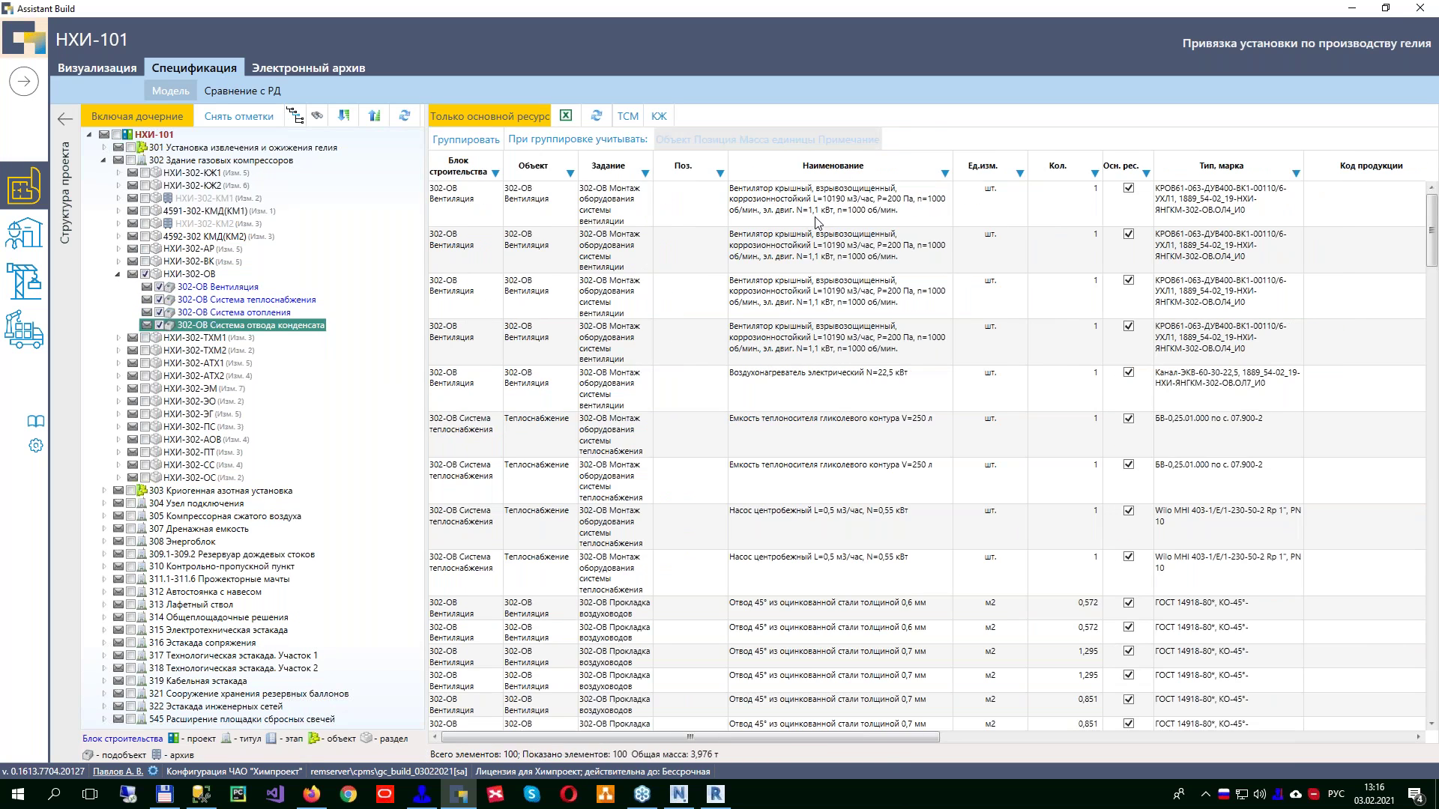
# Step: Check the specification element of the first roof fan in the list, and close its window
pyautogui.rightClick(773, 207)
pyautogui.click(813, 218)
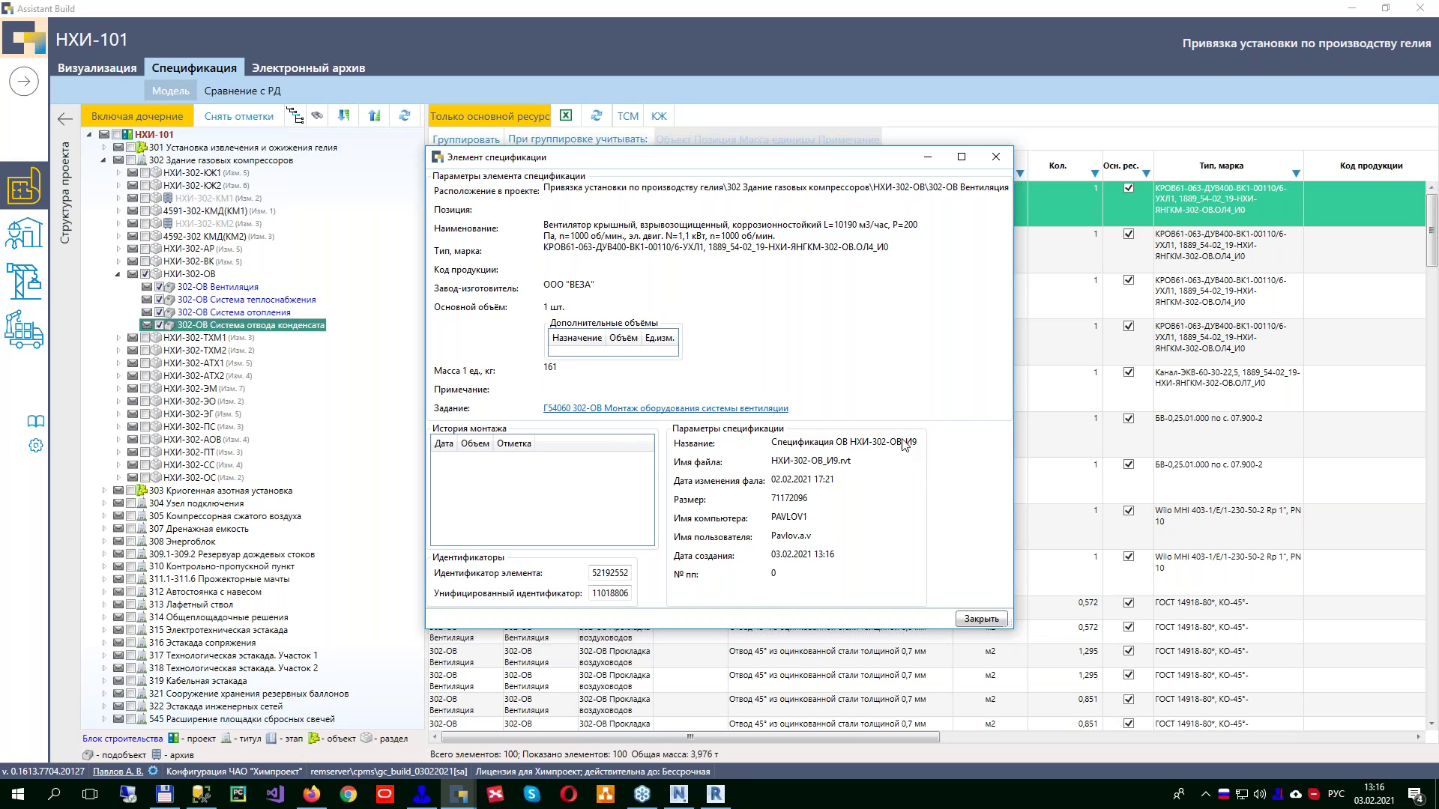
pyautogui.click(999, 161)
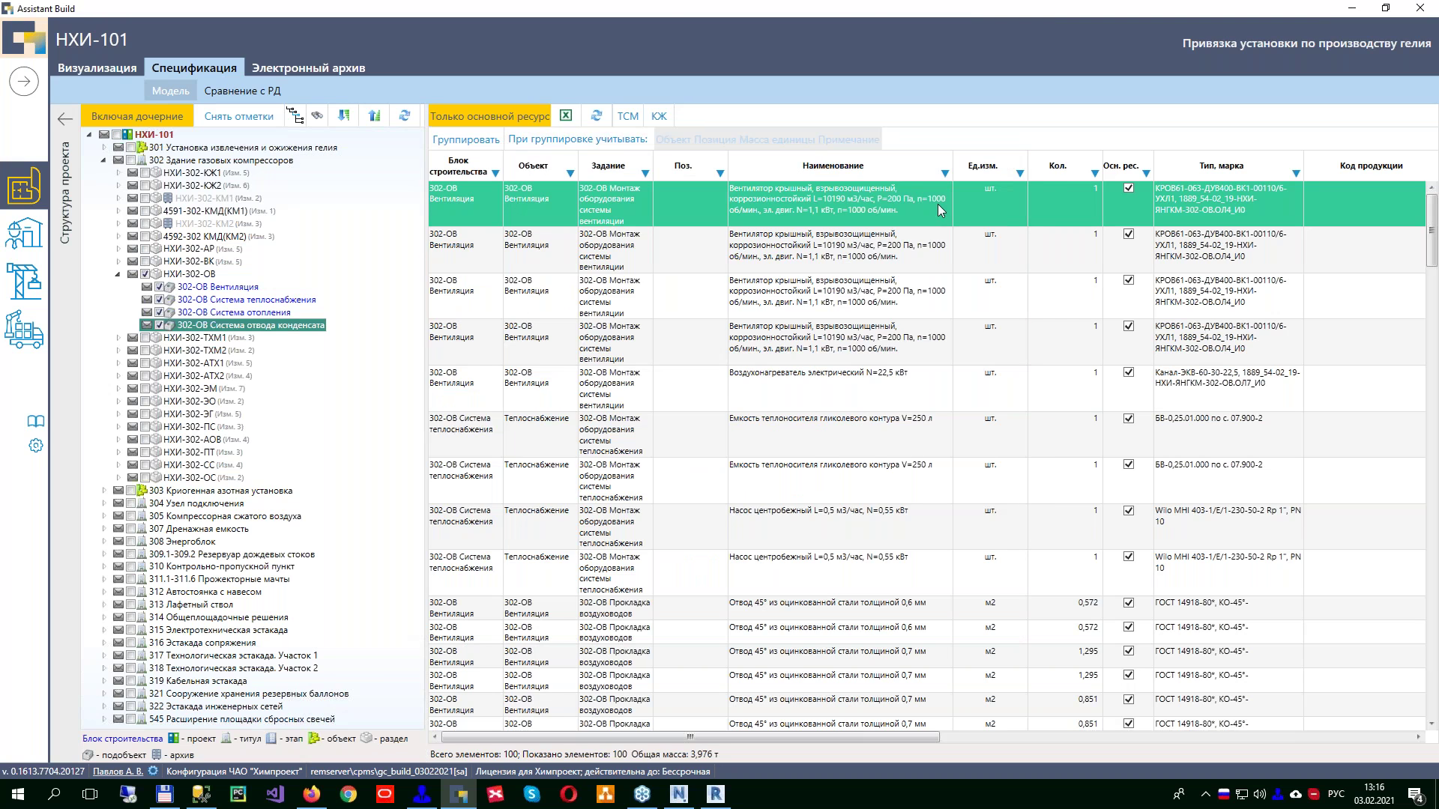
# Step: Check the section's source model in Assistant Build, then switch to Navisworks and check the specification of a duct segment near the main junction
pyautogui.click(113, 73)
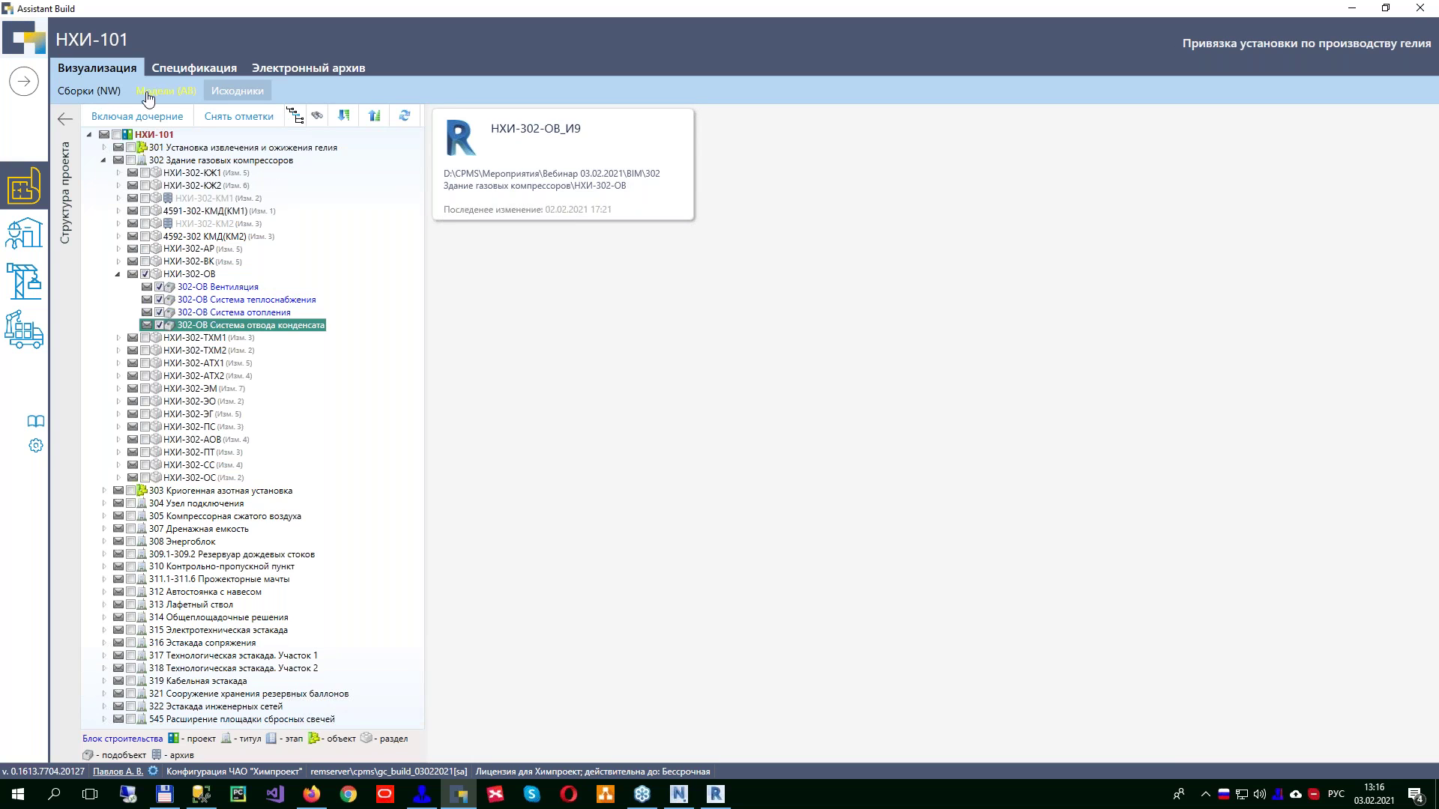
pyautogui.click(679, 794)
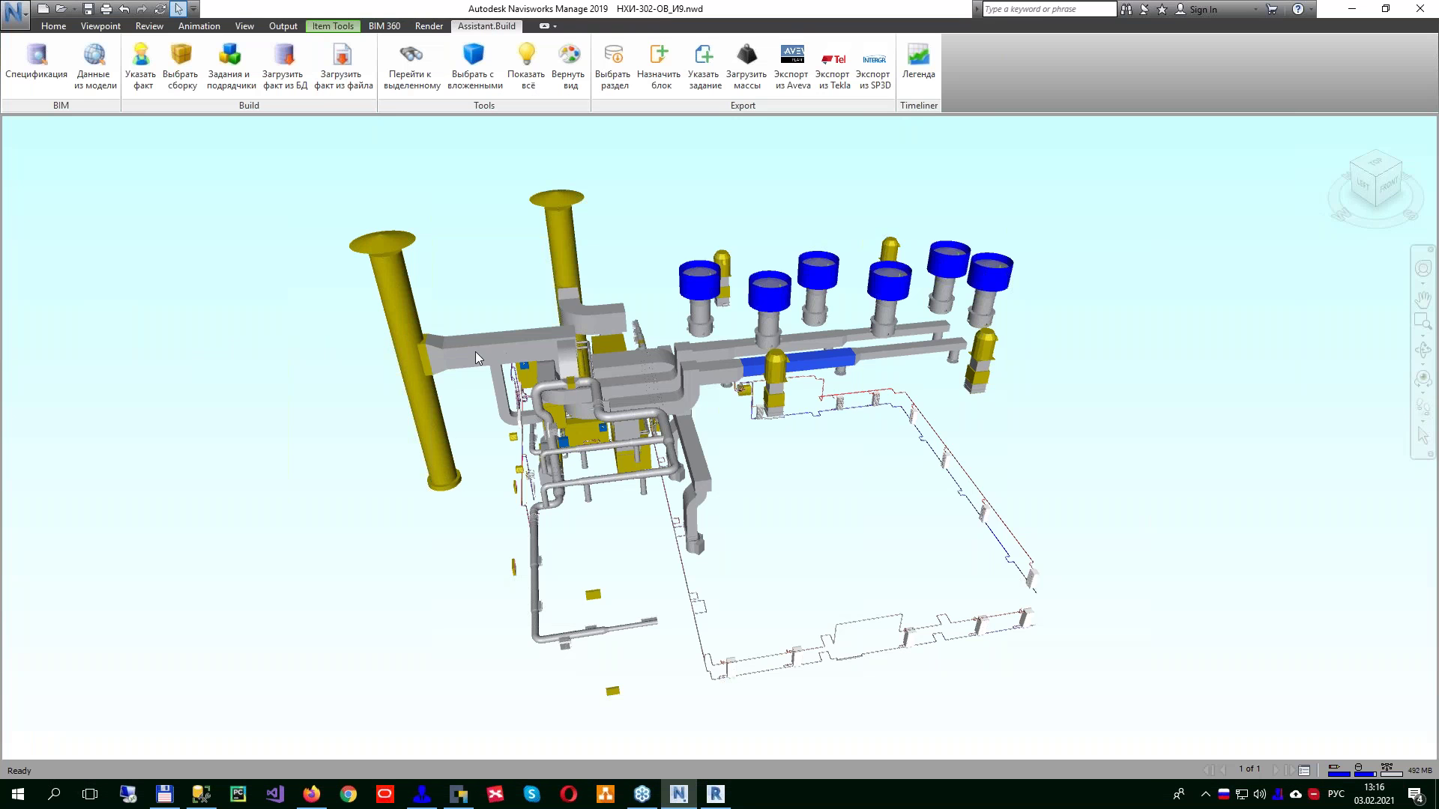
pyautogui.click(39, 75)
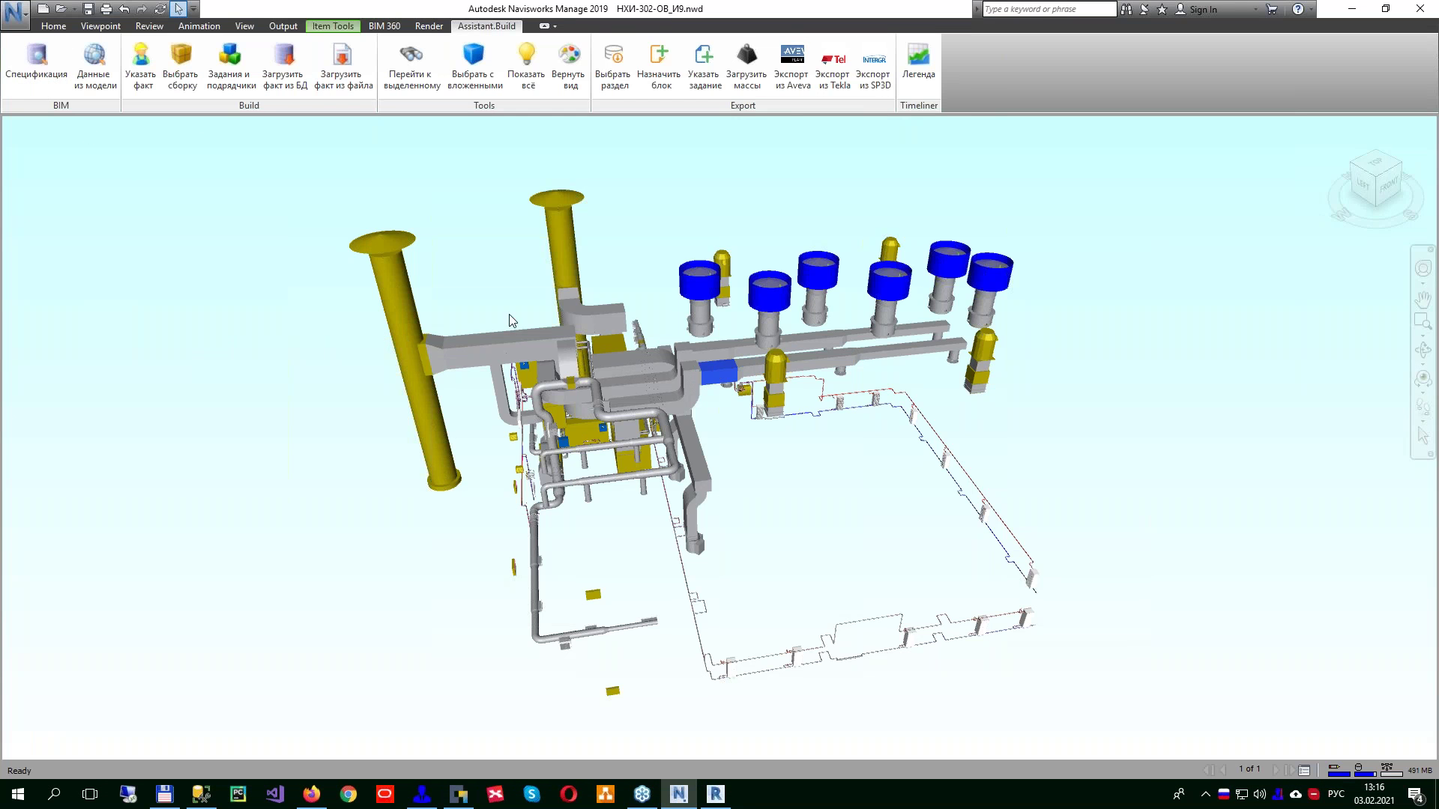
pyautogui.click(949, 710)
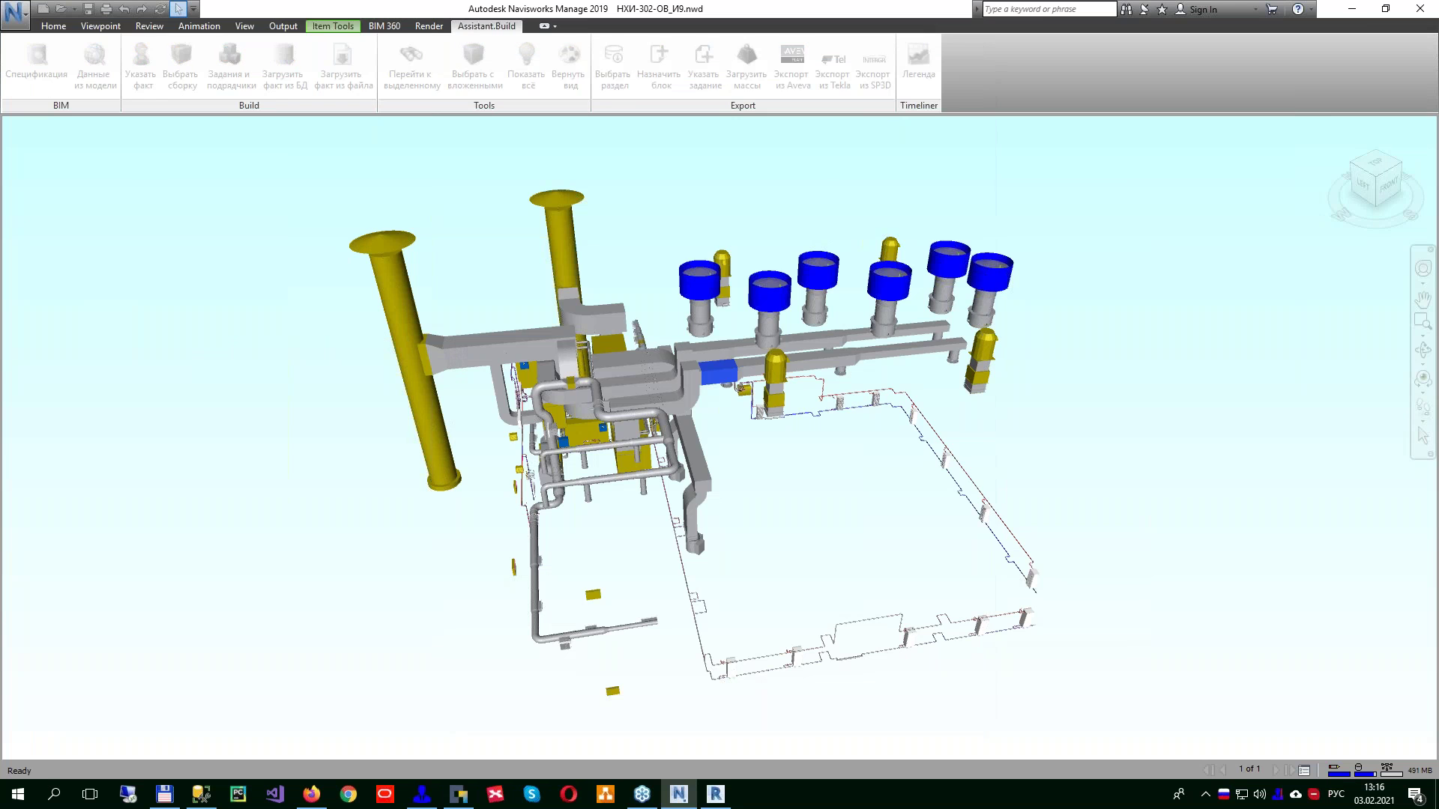
# Step: Close Navisworks and reopen the assembly НХИ-302-ОВ_И9 from Assistant Build
pyautogui.click(1420, 8)
pyautogui.click(747, 456)
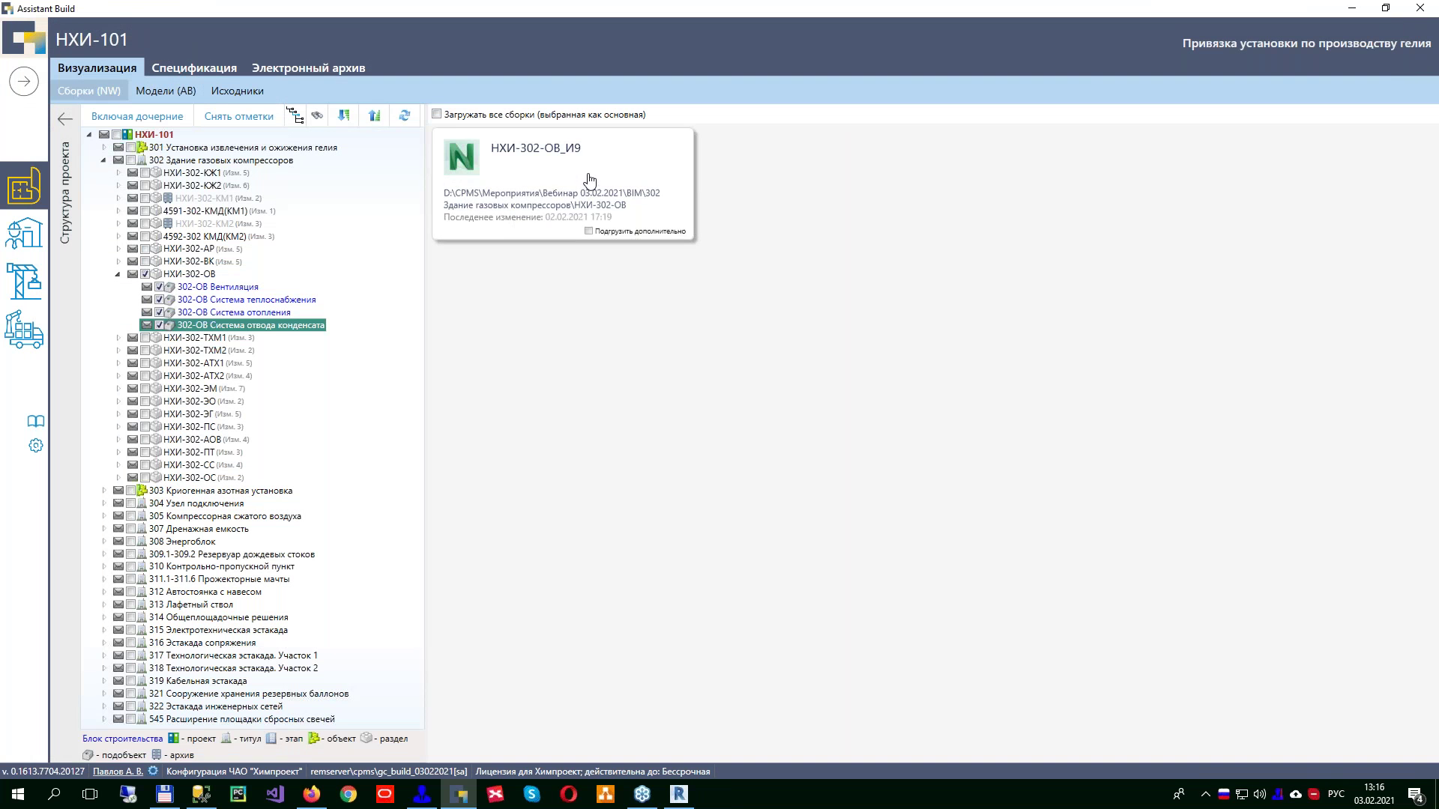
pyautogui.click(586, 180)
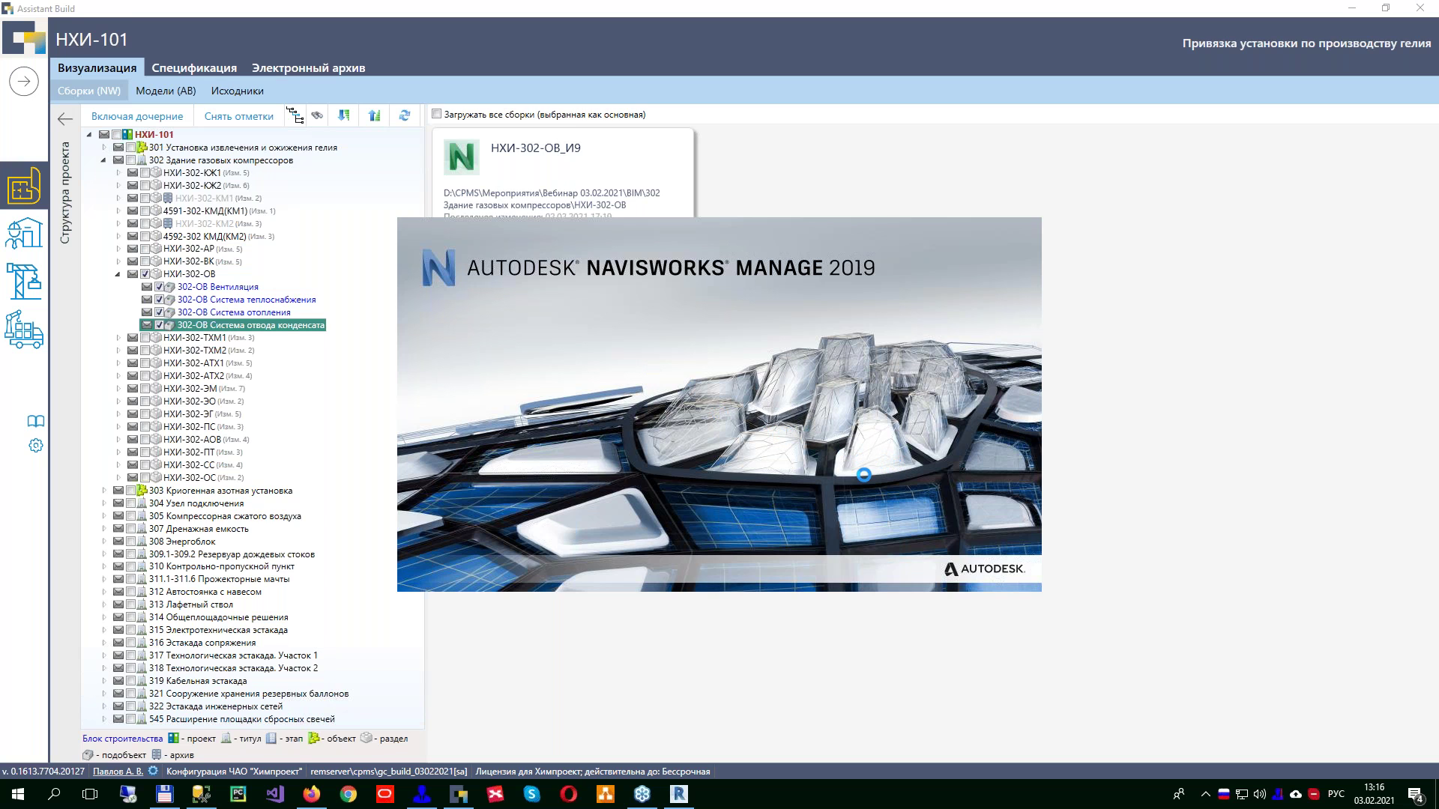
# Step: Open the НХИ-302-ОВ model of building 302 in the built-in Assistant Build viewer and look it over
pyautogui.click(142, 96)
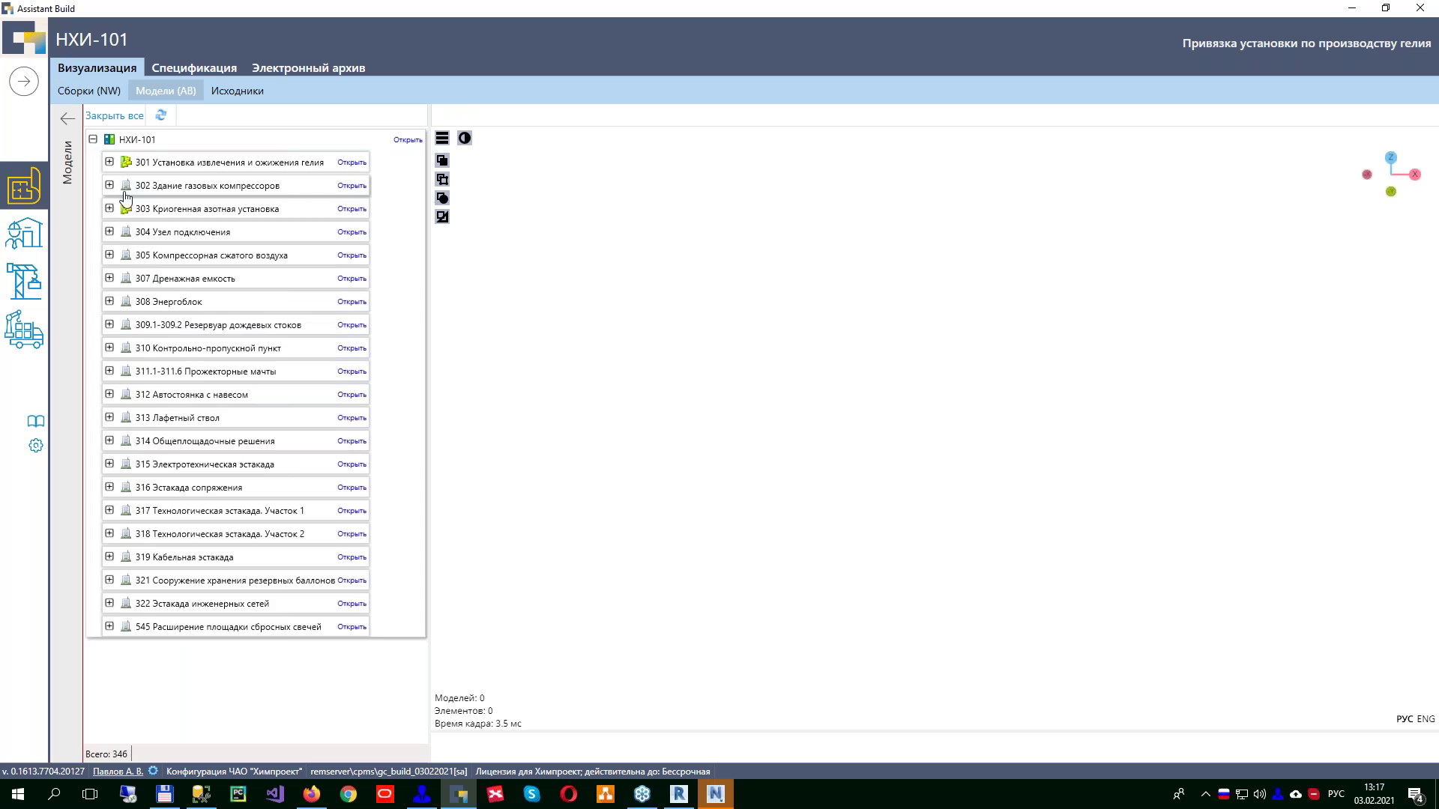
pyautogui.click(109, 185)
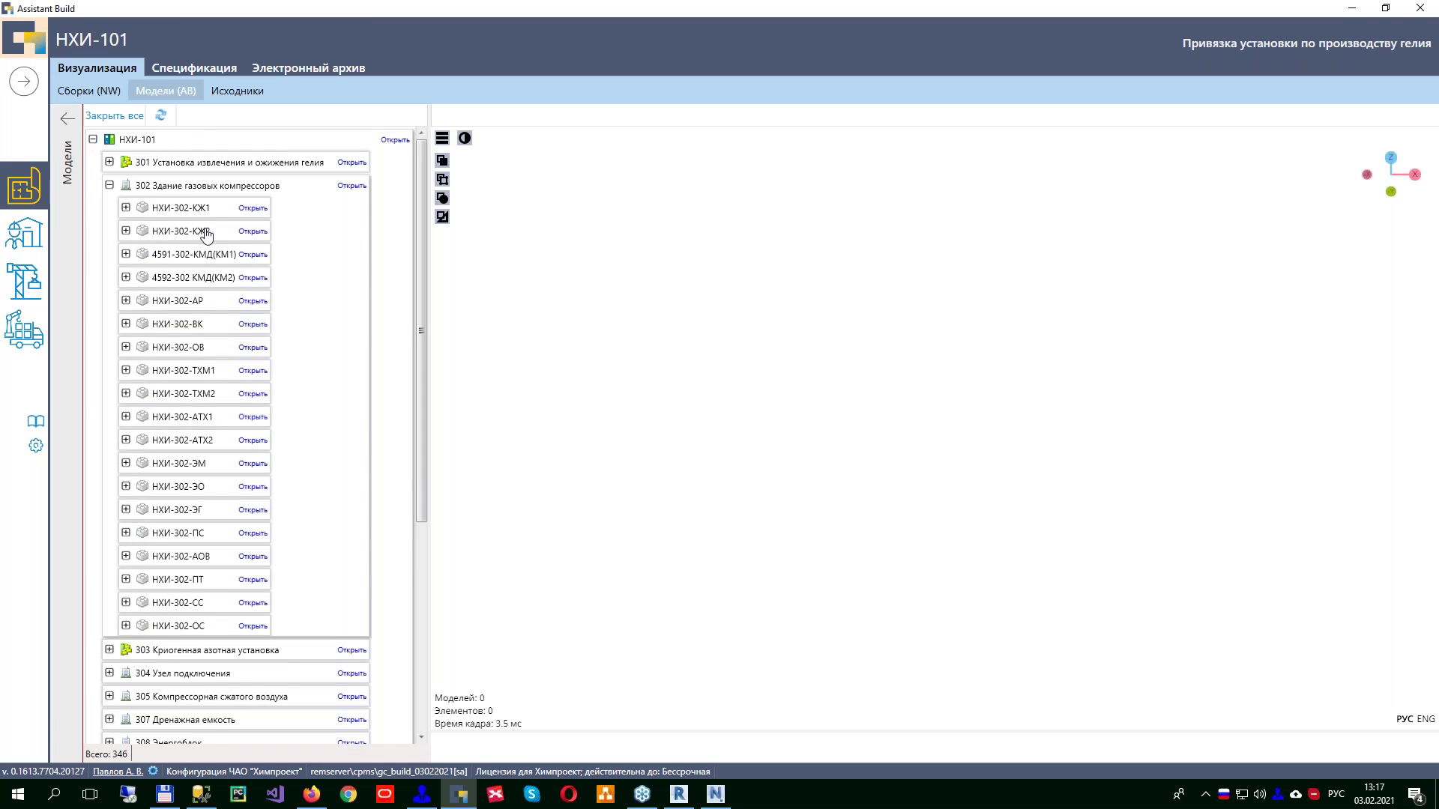
pyautogui.click(253, 348)
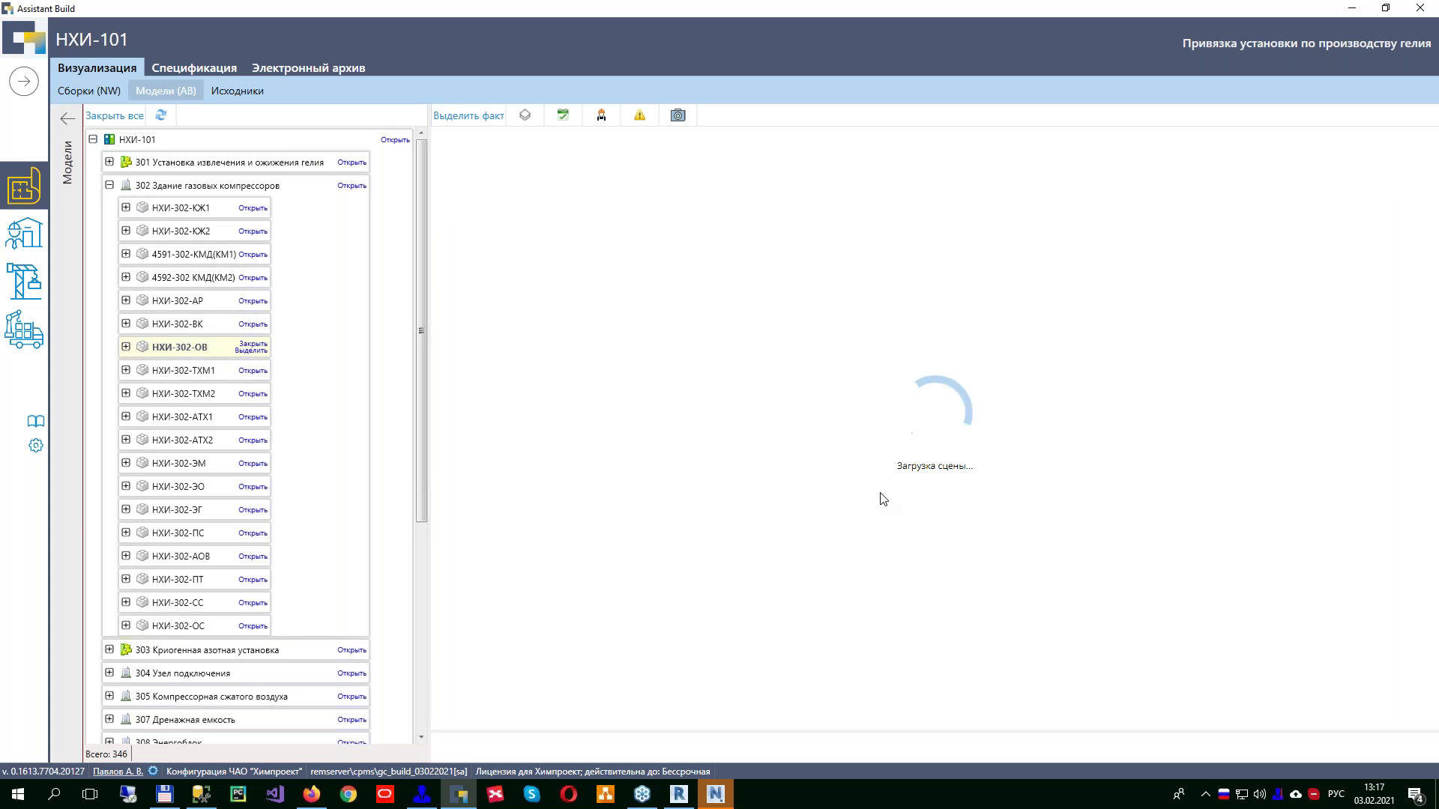
pyautogui.scroll(3, 1017, 544)
pyautogui.moveTo(1220, 563); pyautogui.dragTo(1012, 484, button='middle')
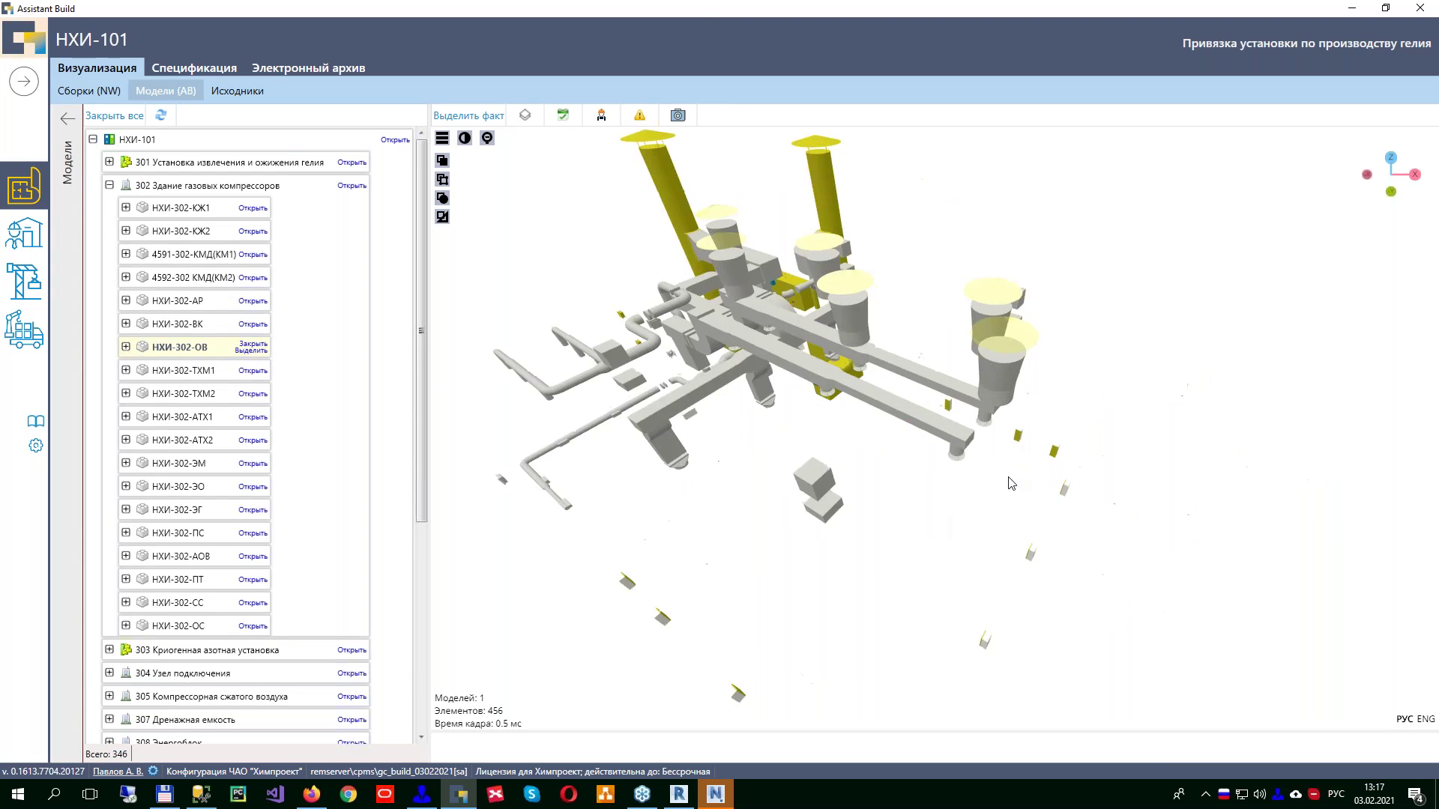
# Step: Select several duct segments one after another in the model, and look through the model's grouped specification list
pyautogui.click(780, 361)
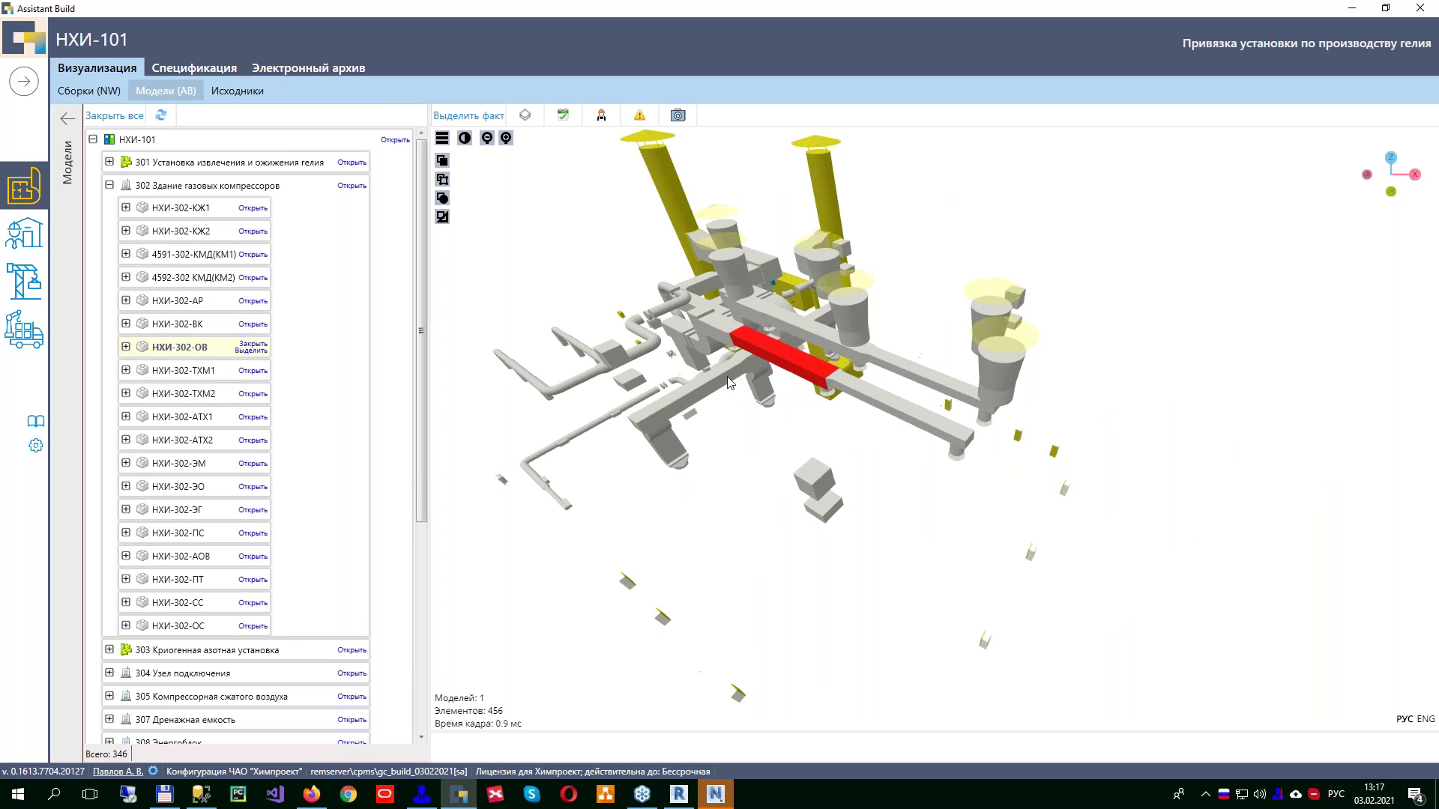
pyautogui.click(673, 389)
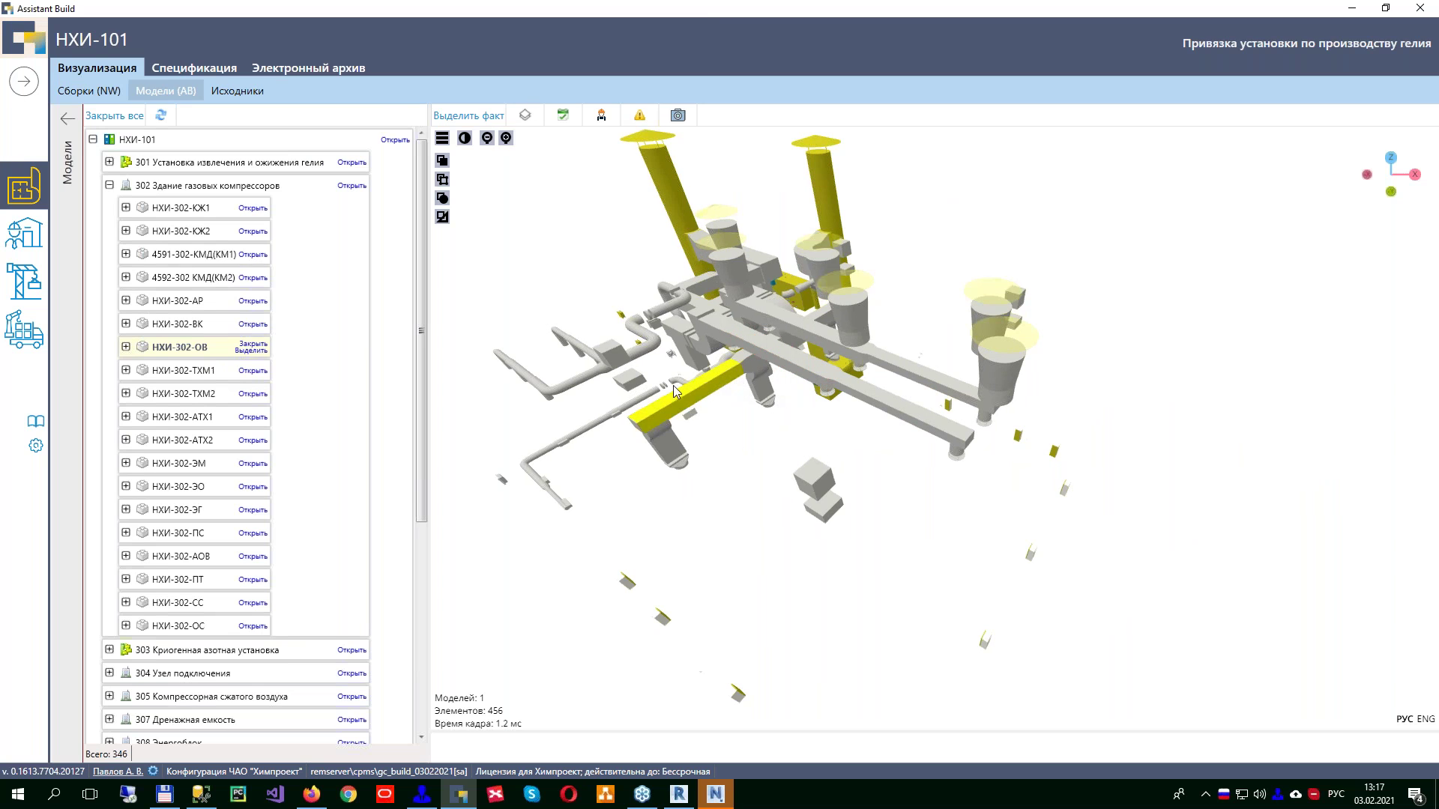
pyautogui.click(936, 427)
pyautogui.click(525, 115)
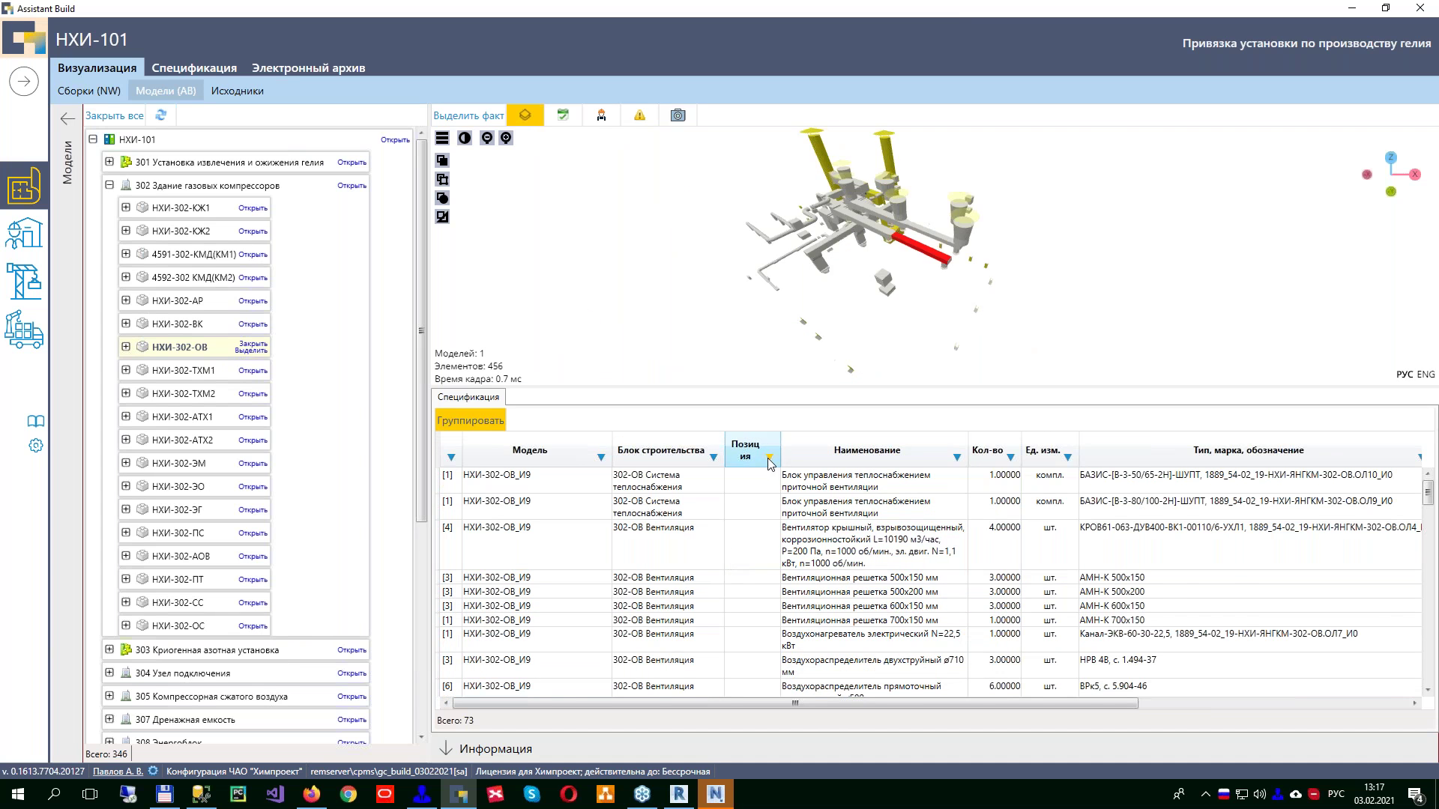
pyautogui.scroll(-1, 809, 543)
pyautogui.scroll(-5, 806, 547)
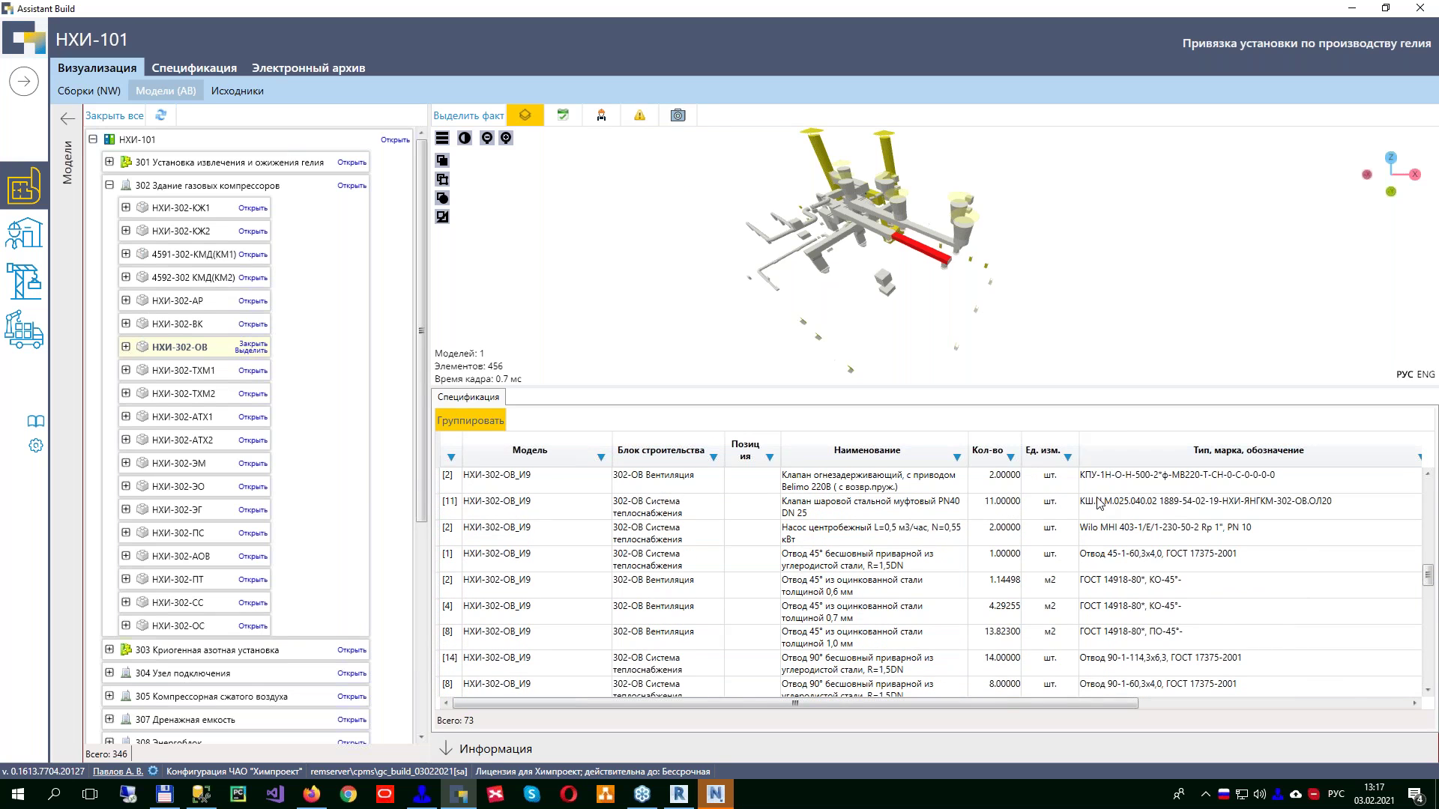
# Step: Highlight the specification rows from the Belimo fire damper to the 0,7 mm 45° bend, inspect them in the model, and hide the specification
pyautogui.moveTo(765, 487); pyautogui.dragTo(817, 610)
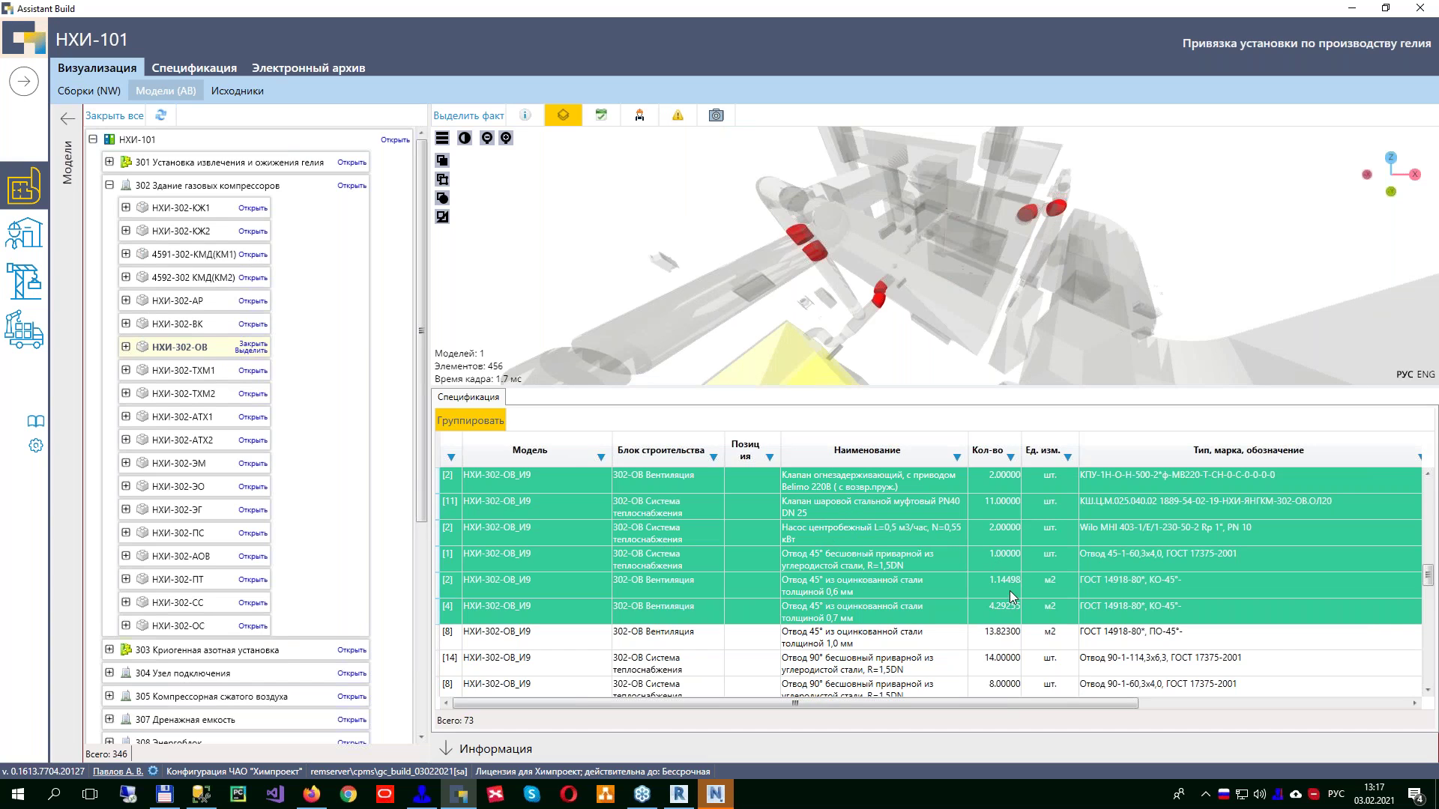
pyautogui.moveTo(1027, 289); pyautogui.dragTo(1199, 266)
pyautogui.click(1079, 298)
pyautogui.moveTo(1019, 285); pyautogui.dragTo(425, 448)
pyautogui.click(525, 115)
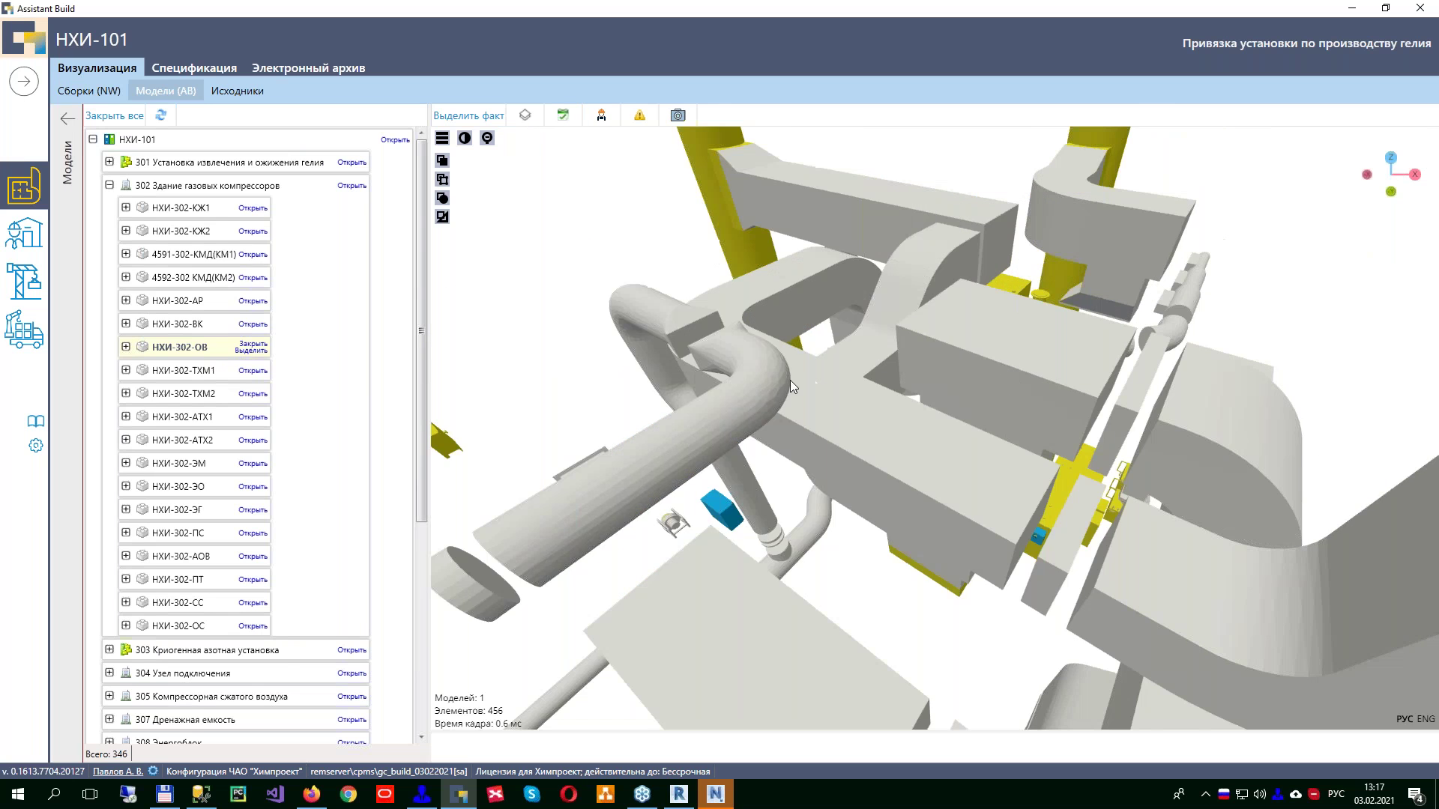
# Step: Add the models НХИ-302-КЖ1 and 4591-302-КМД(КМ1) to the scene alongside НХИ-302-ОВ
pyautogui.scroll(-10, 884, 419)
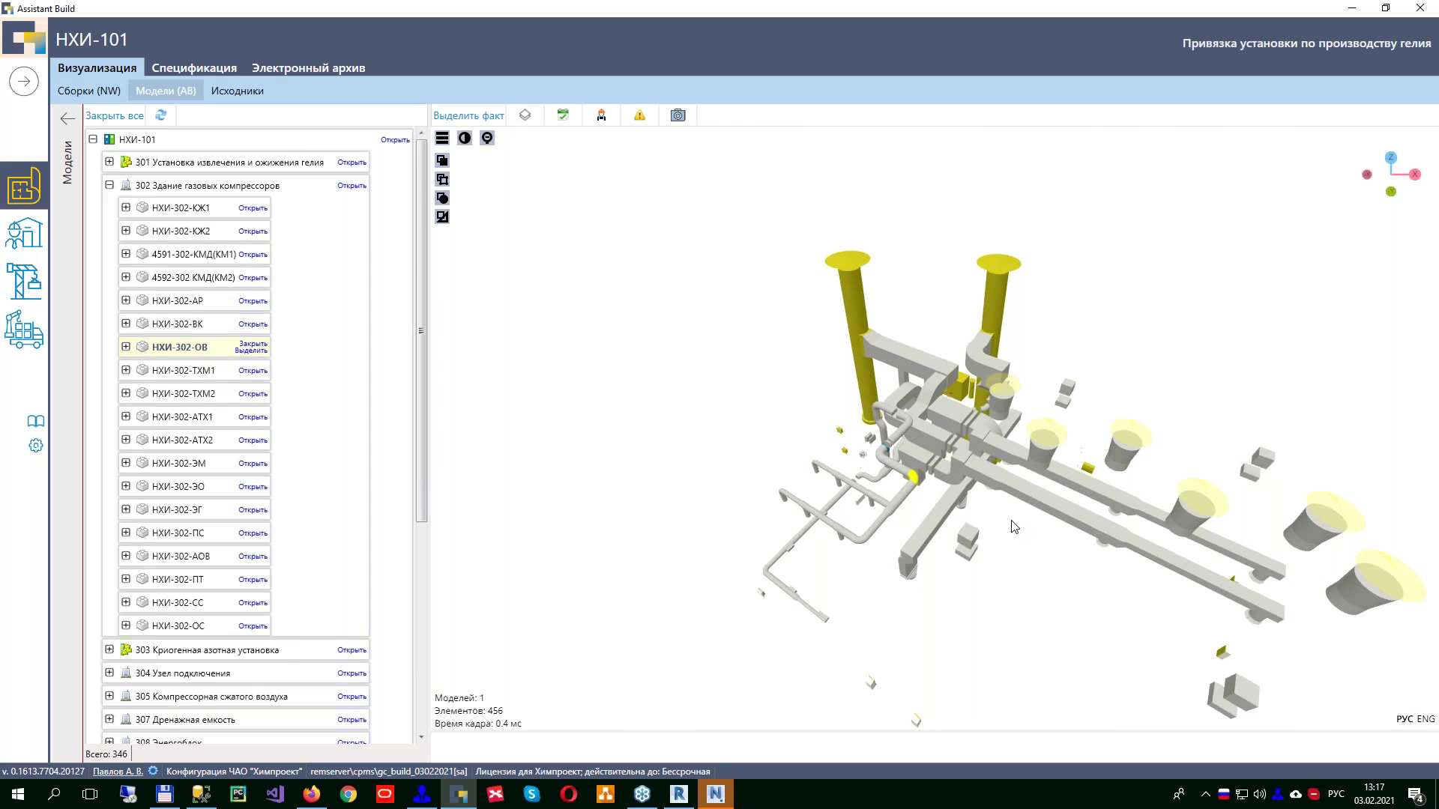
pyautogui.moveTo(1000, 506); pyautogui.dragTo(734, 419)
pyautogui.click(252, 208)
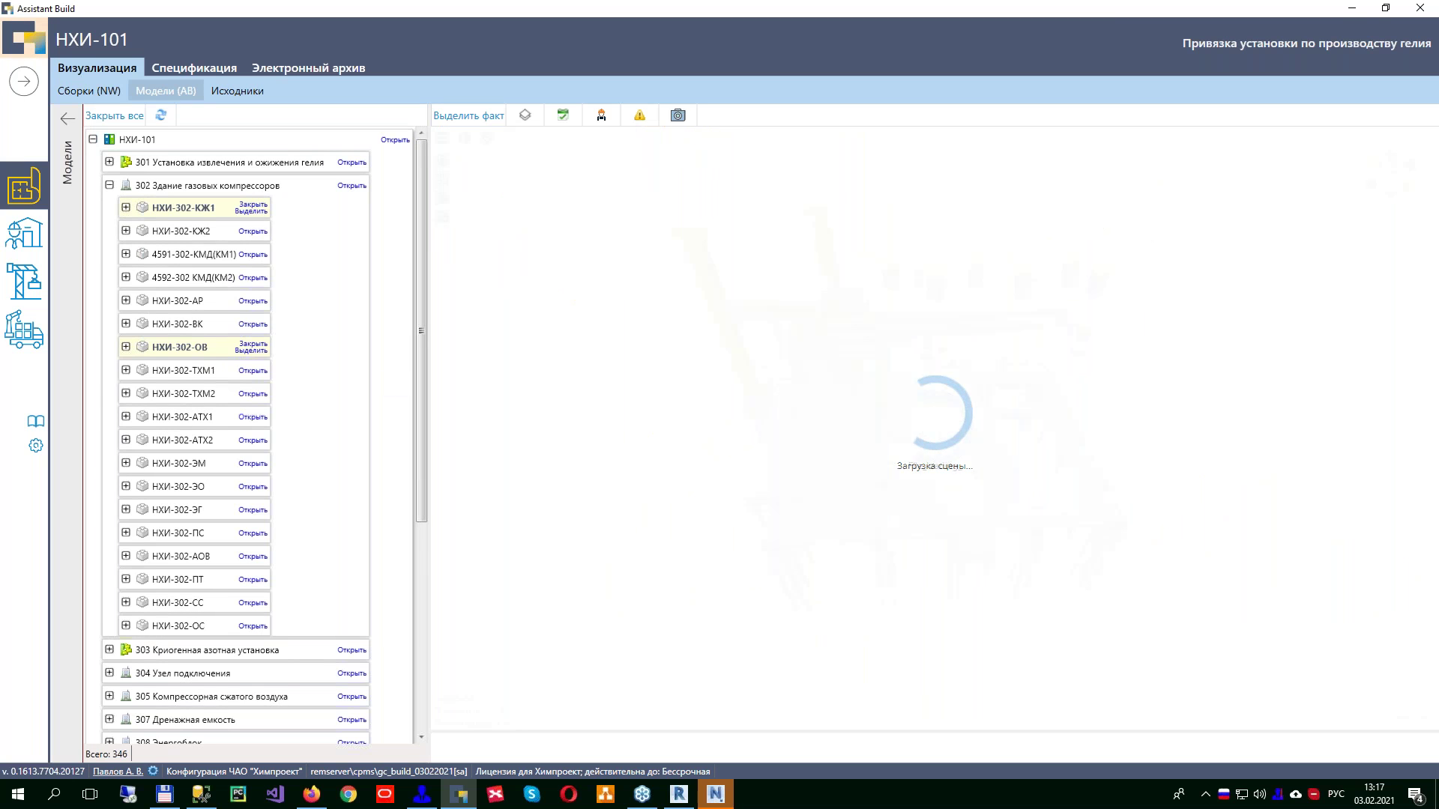
pyautogui.moveTo(950, 479); pyautogui.dragTo(834, 456)
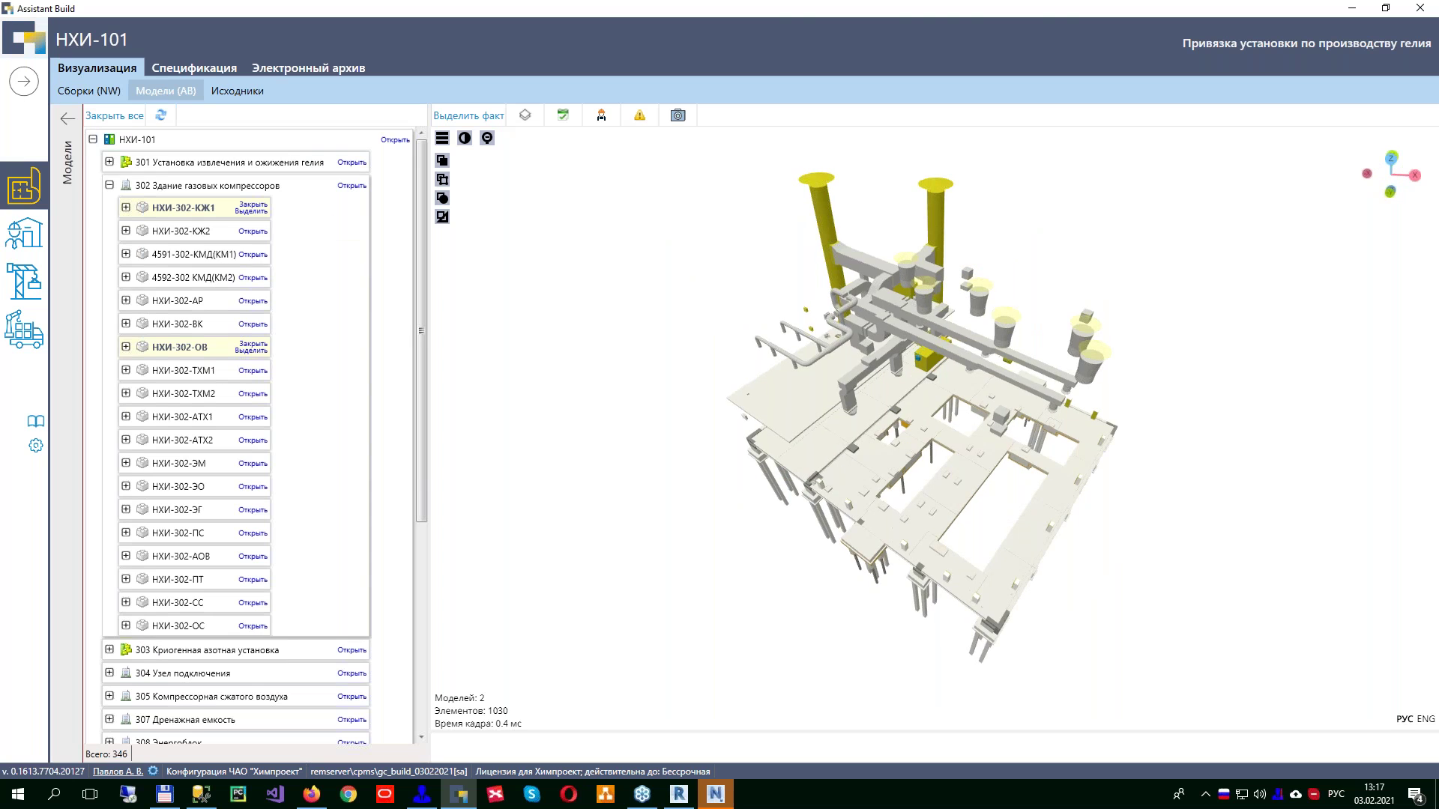
pyautogui.click(253, 254)
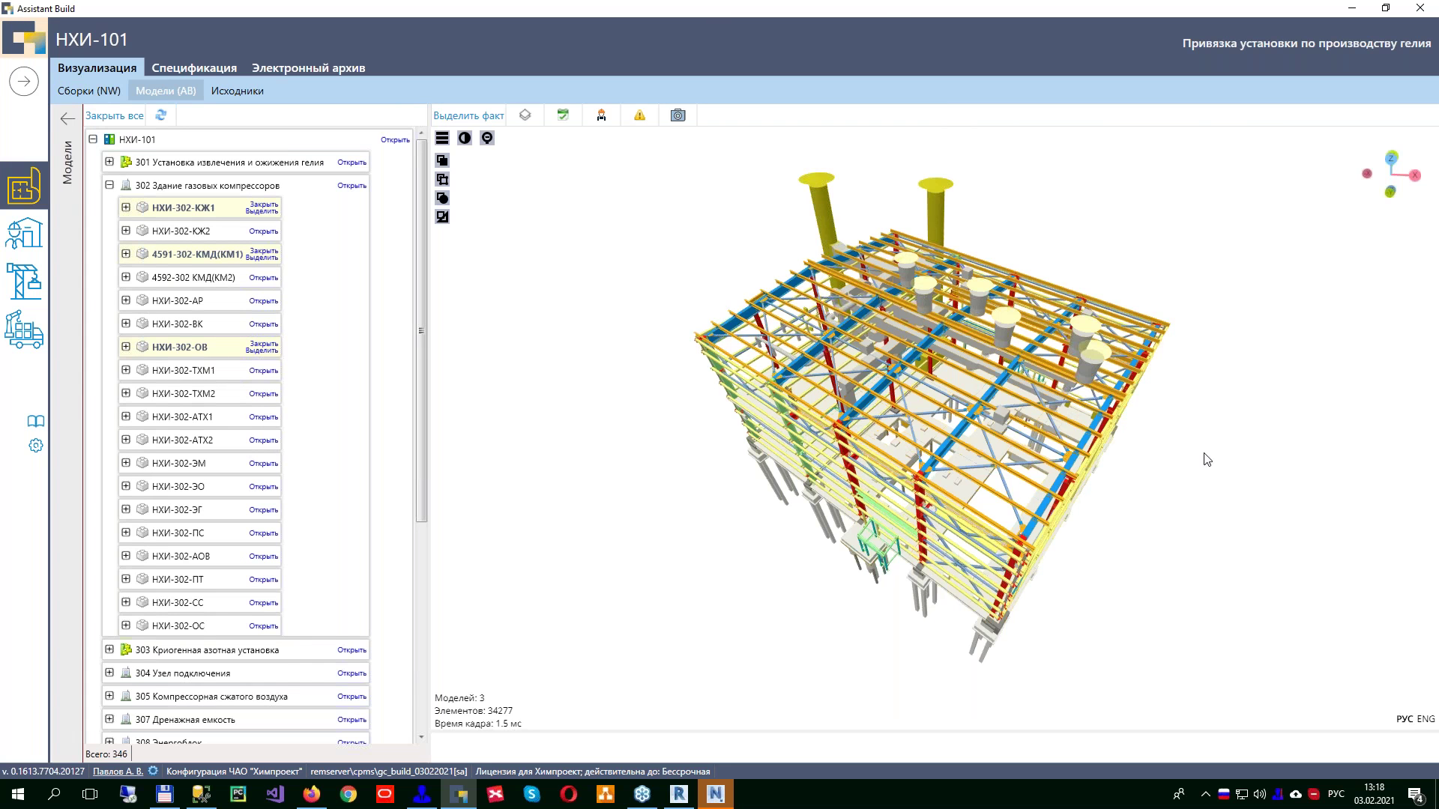
# Step: Select a ventilation element inside the steel frame to examine the elements highlighted with it, and clear the selection
pyautogui.moveTo(1044, 402); pyautogui.dragTo(1009, 398)
pyautogui.scroll(5, 1009, 398)
pyautogui.click(1067, 466)
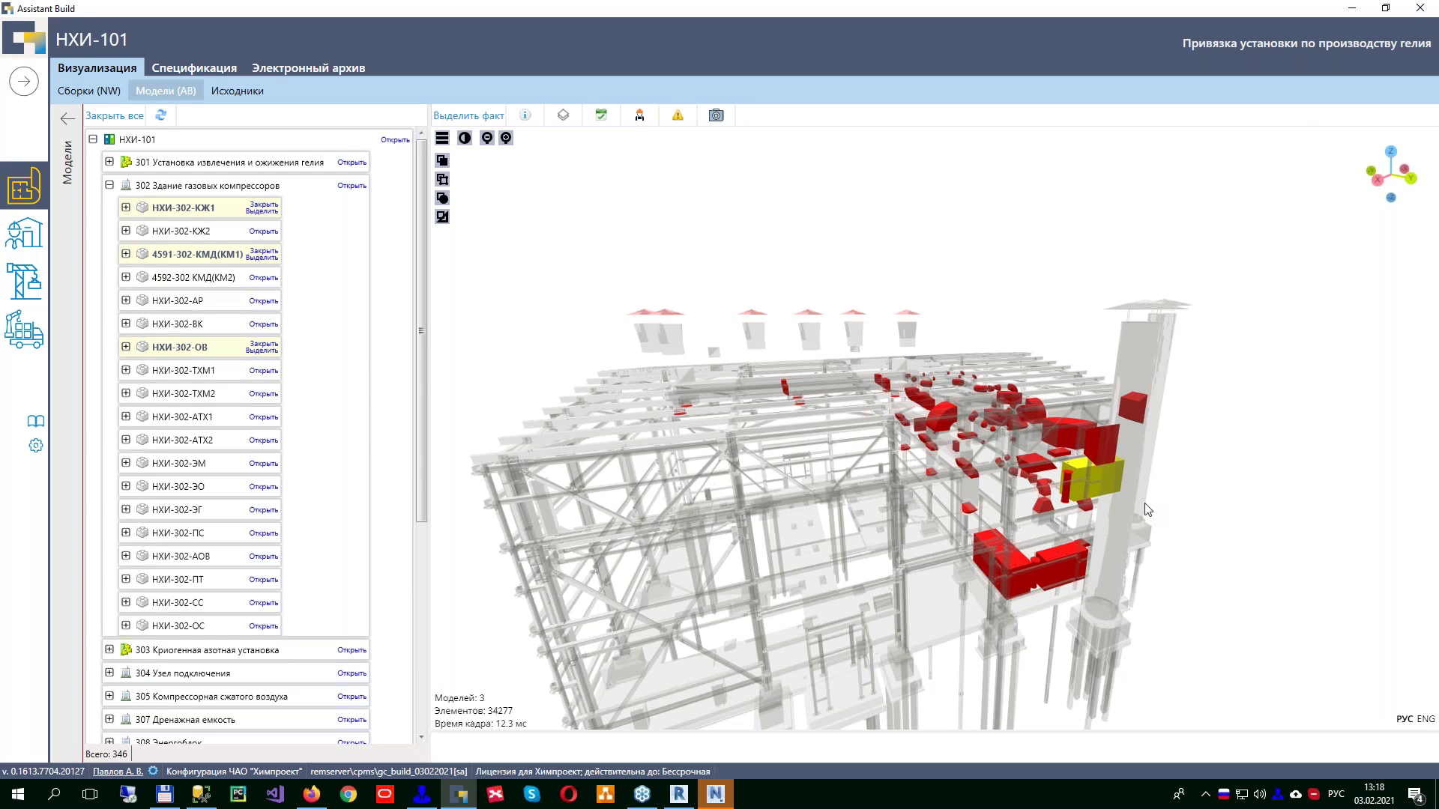
pyautogui.scroll(-5, 848, 556)
pyautogui.click(633, 507)
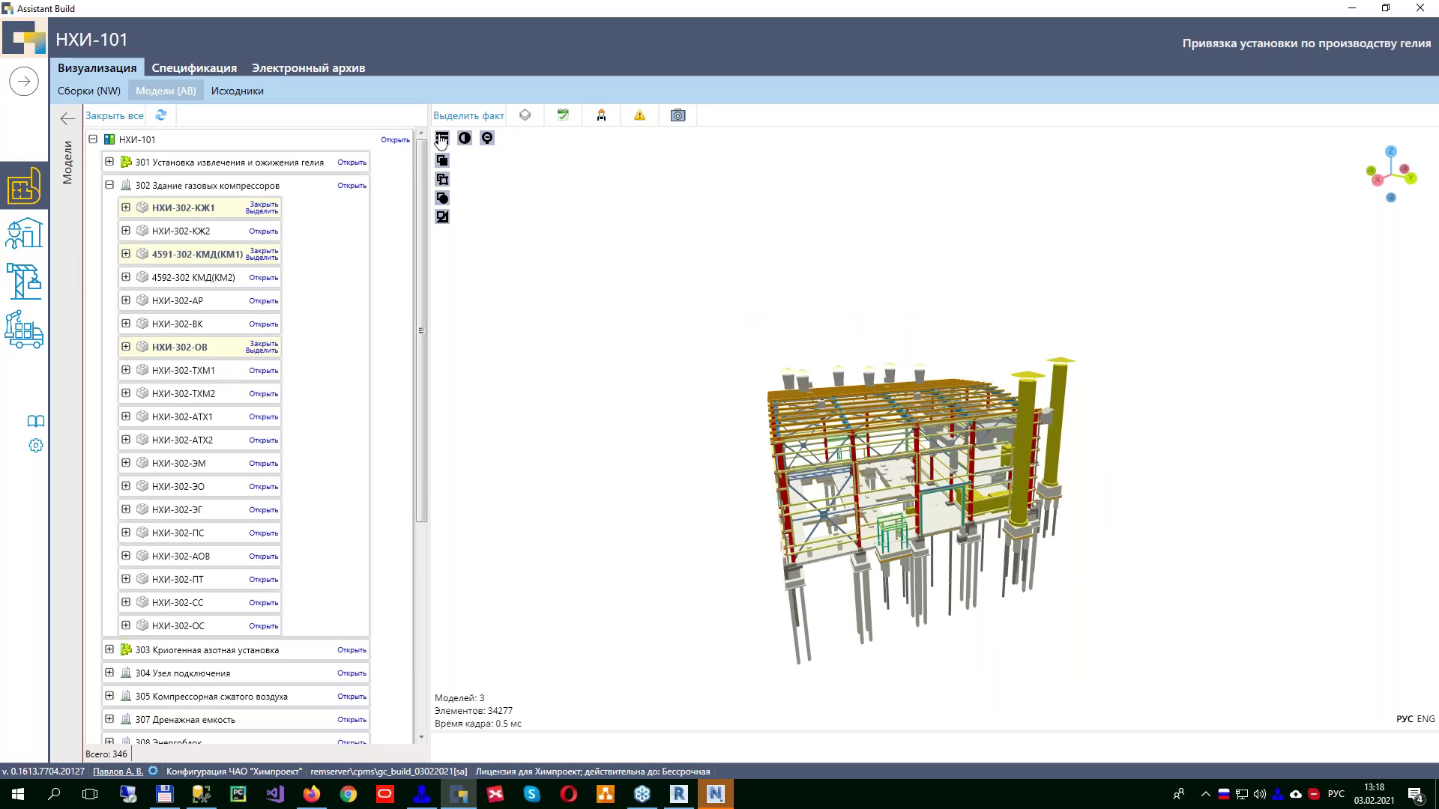
# Step: Highlight the actually installed elements across the loaded models and inspect them from several sides
pyautogui.click(461, 119)
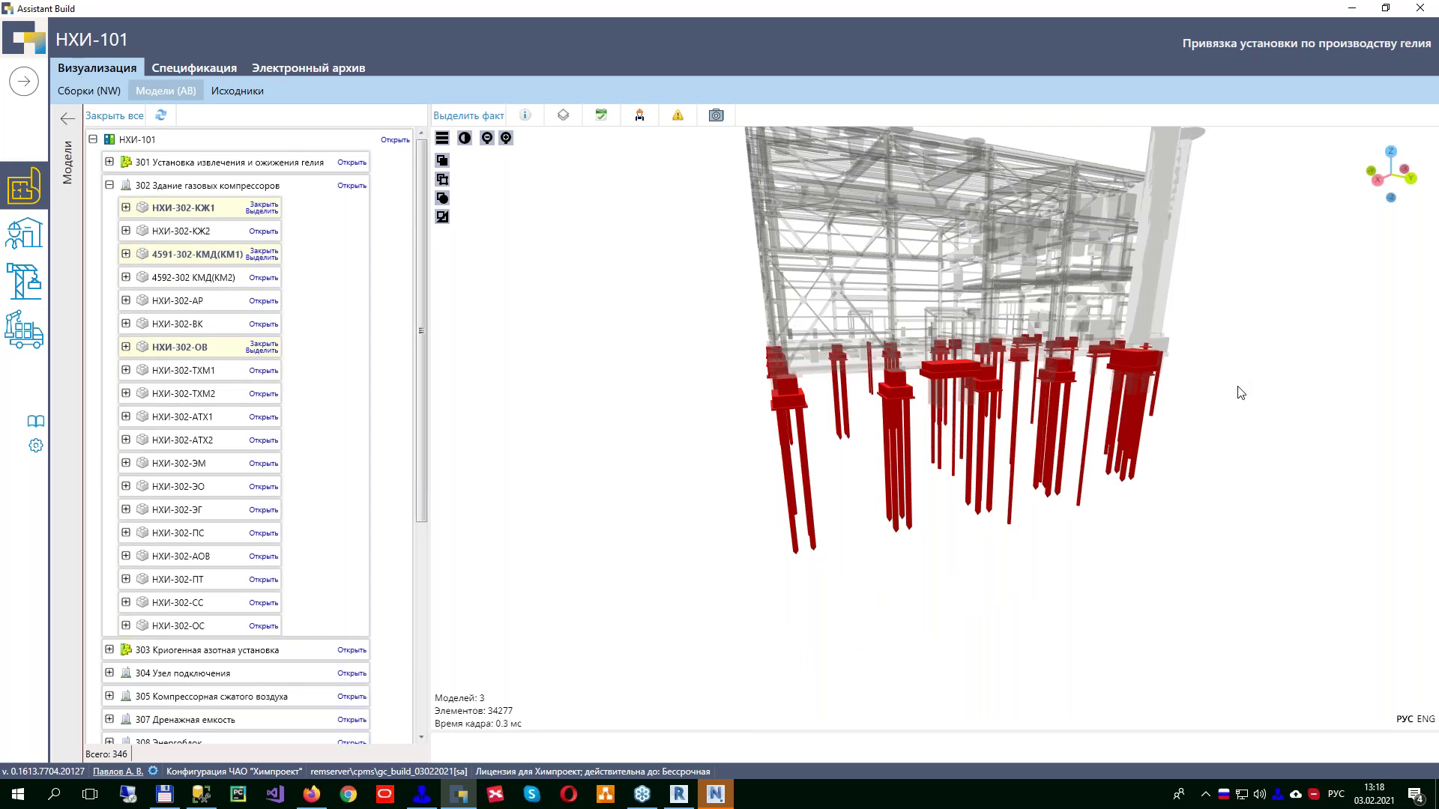
pyautogui.moveTo(1082, 446); pyautogui.dragTo(937, 277)
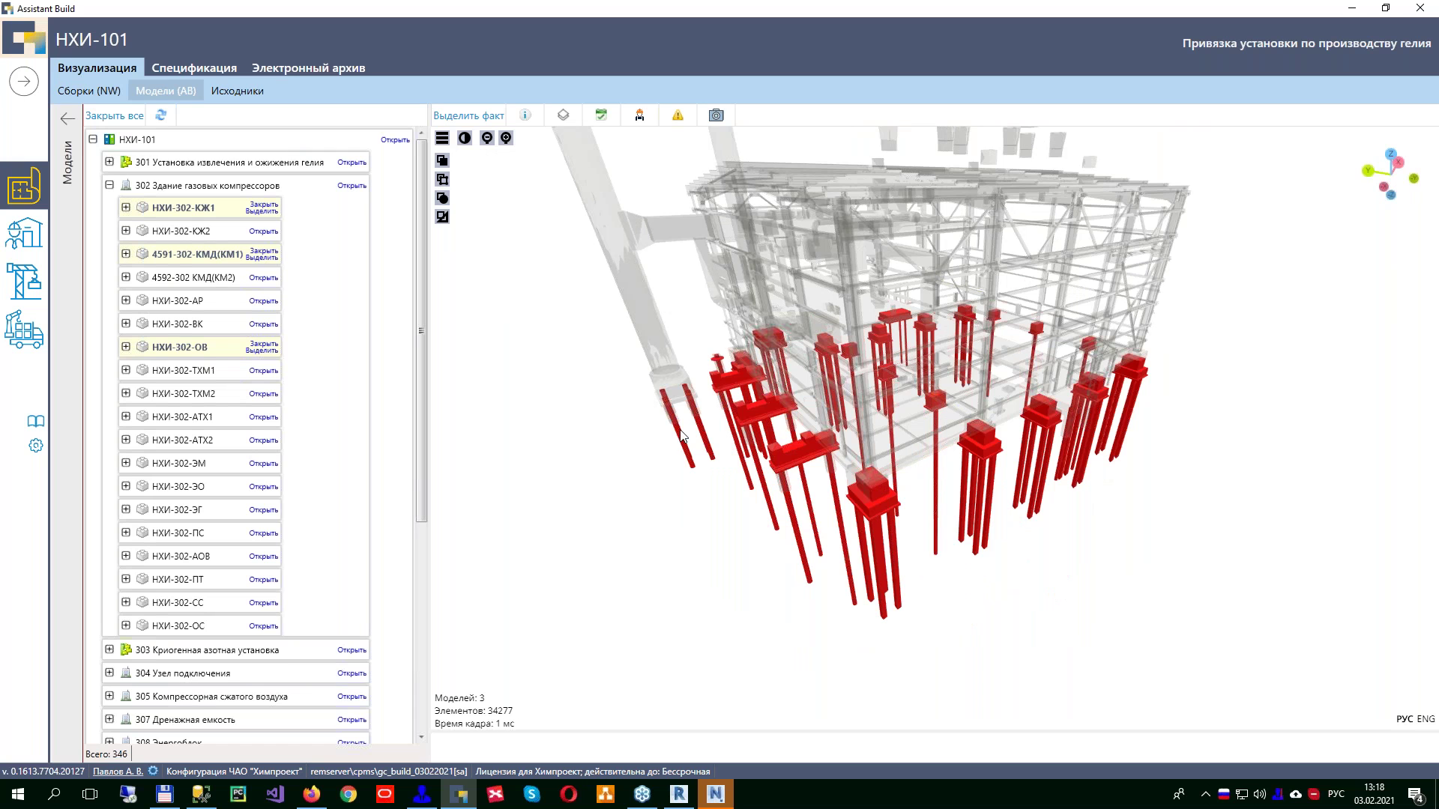
pyautogui.scroll(-3, 1146, 468)
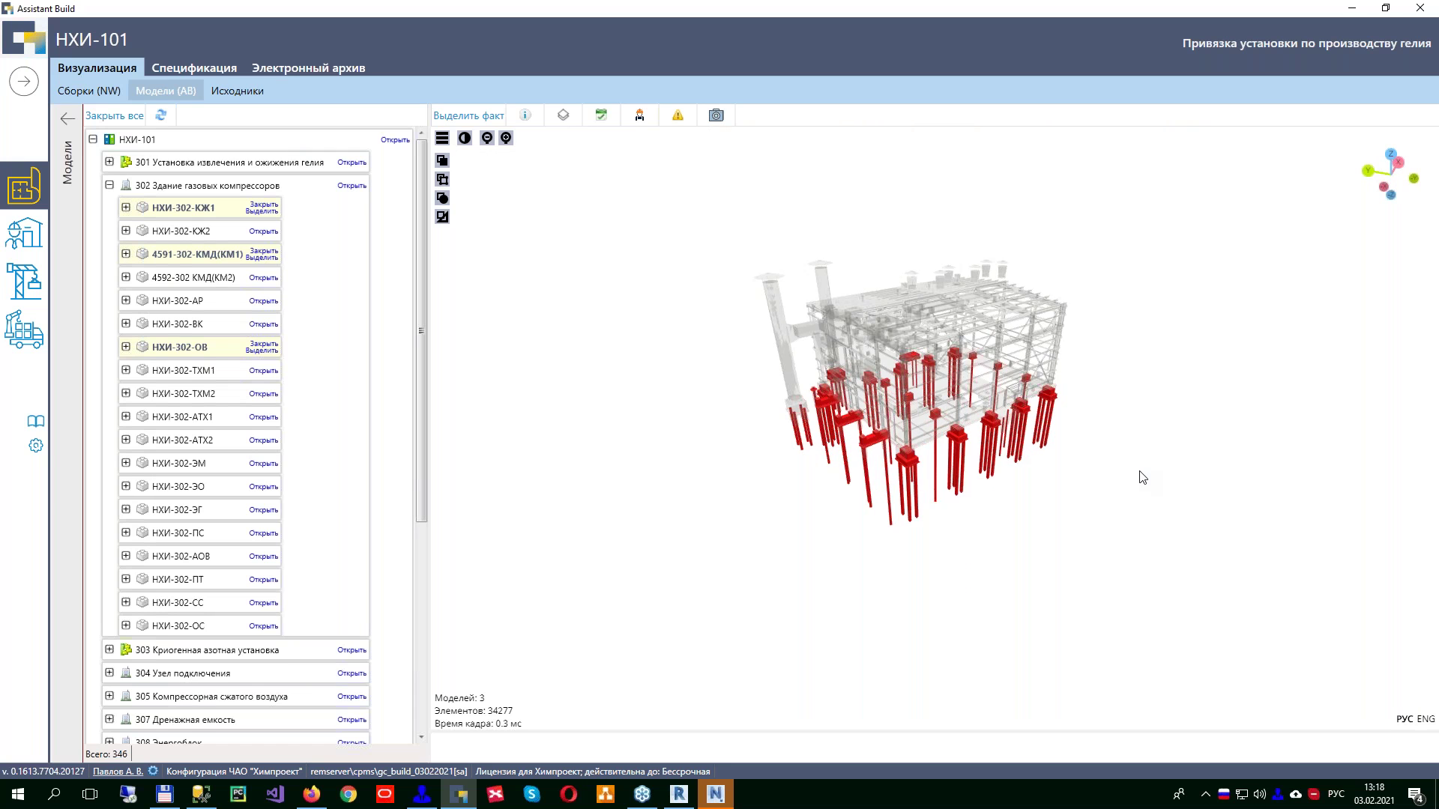
pyautogui.moveTo(1142, 478); pyautogui.dragTo(1049, 525)
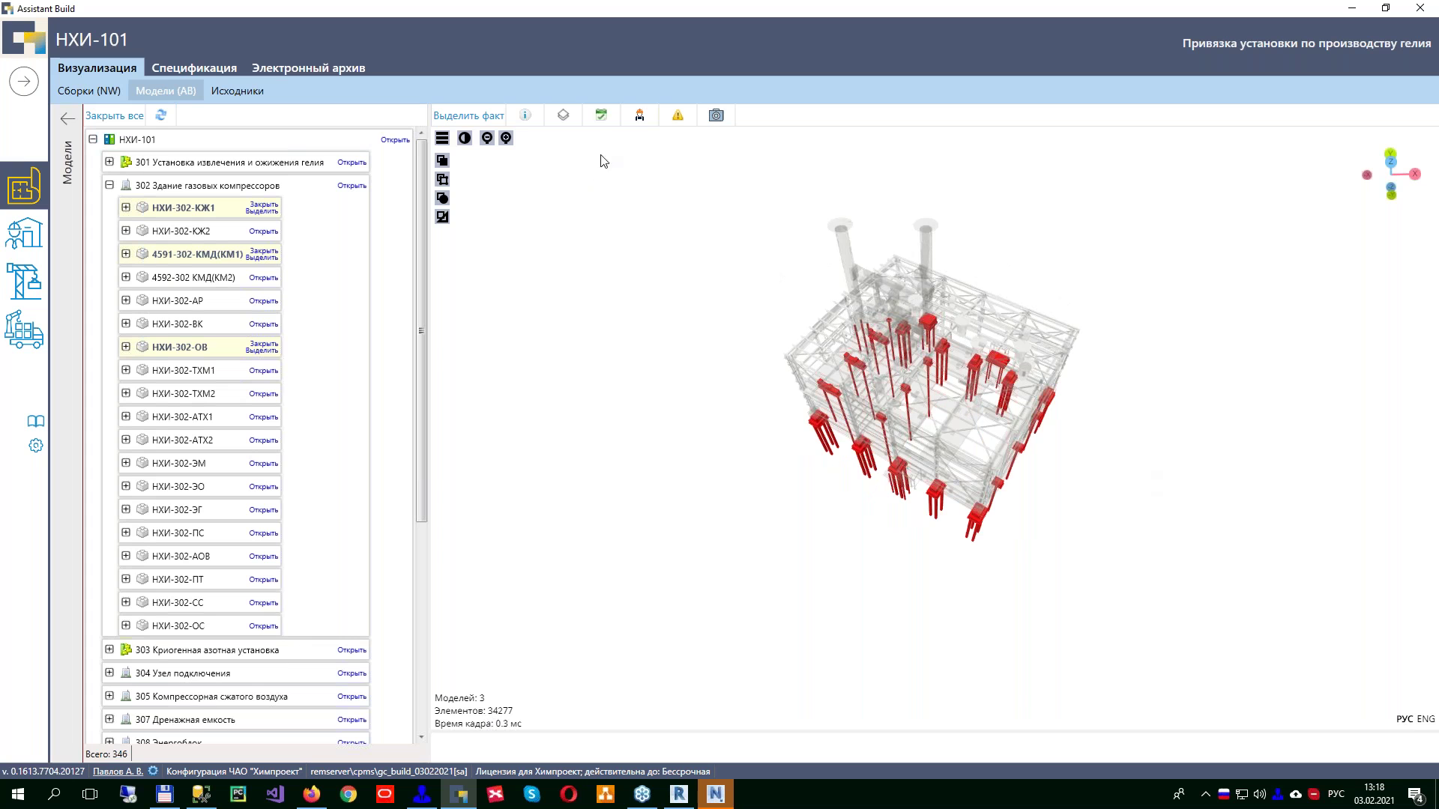
# Step: Display the list of construction tasks for the loaded models and examine the steel structure closely
pyautogui.click(603, 116)
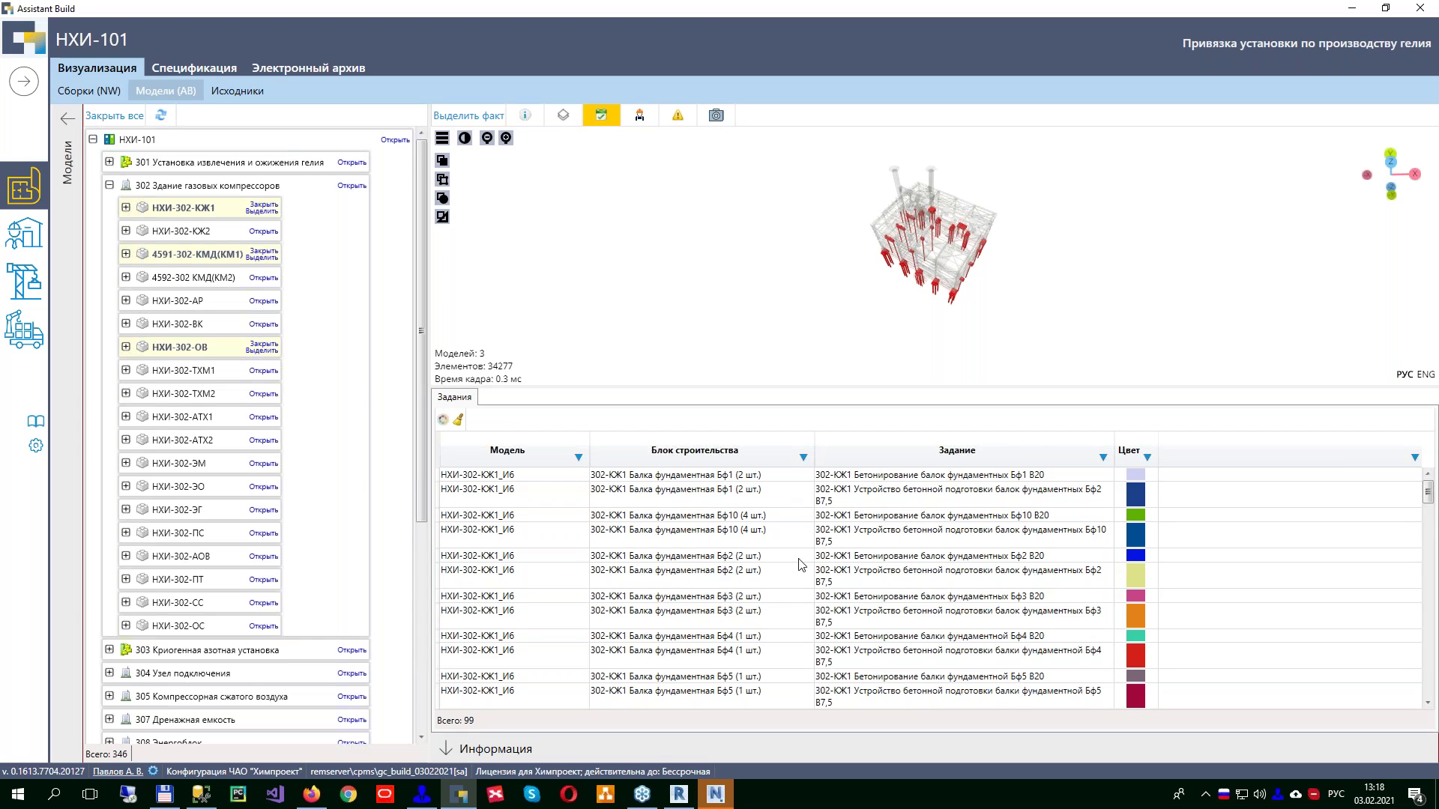
pyautogui.scroll(2, 1013, 283)
pyautogui.scroll(5, 1013, 283)
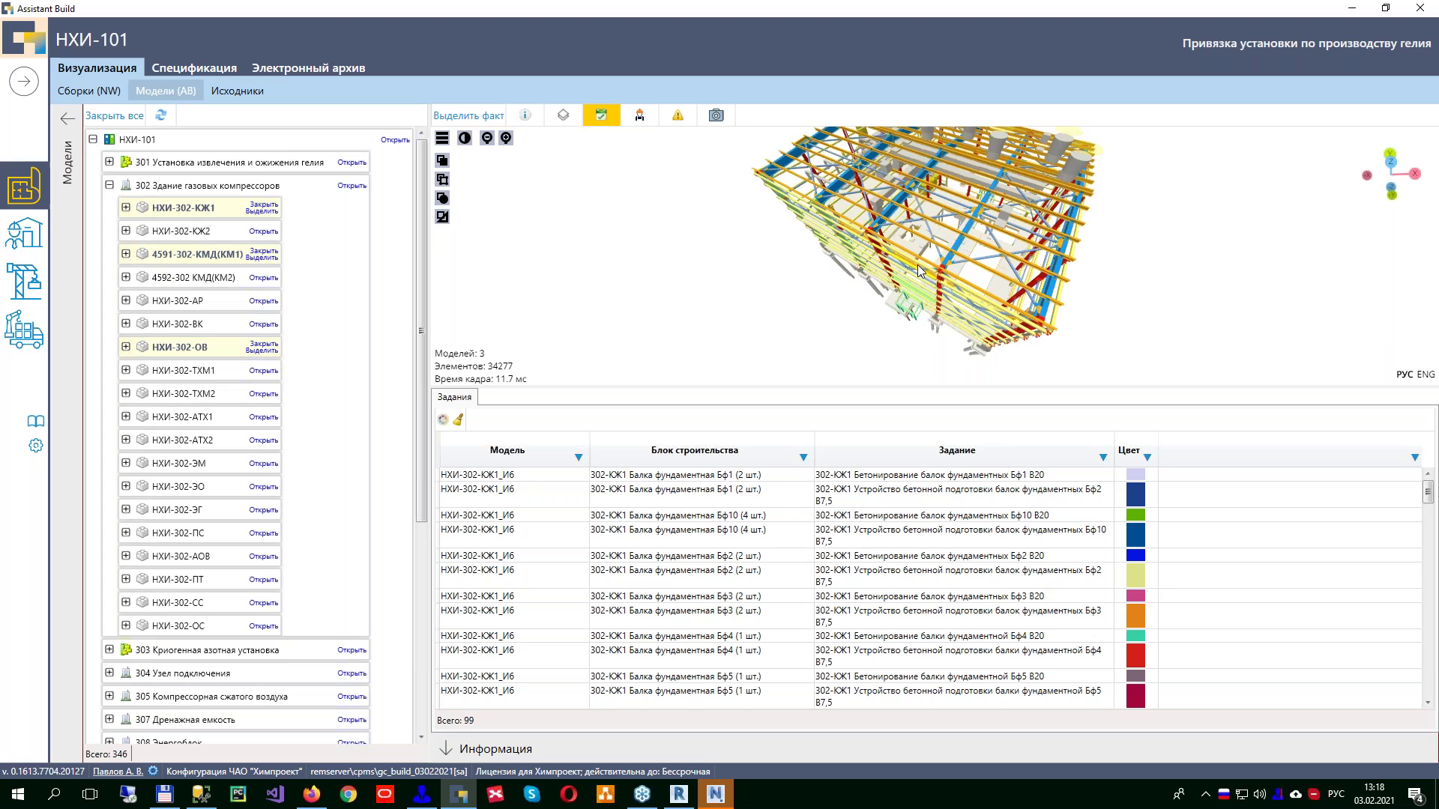
pyautogui.scroll(3, 948, 319)
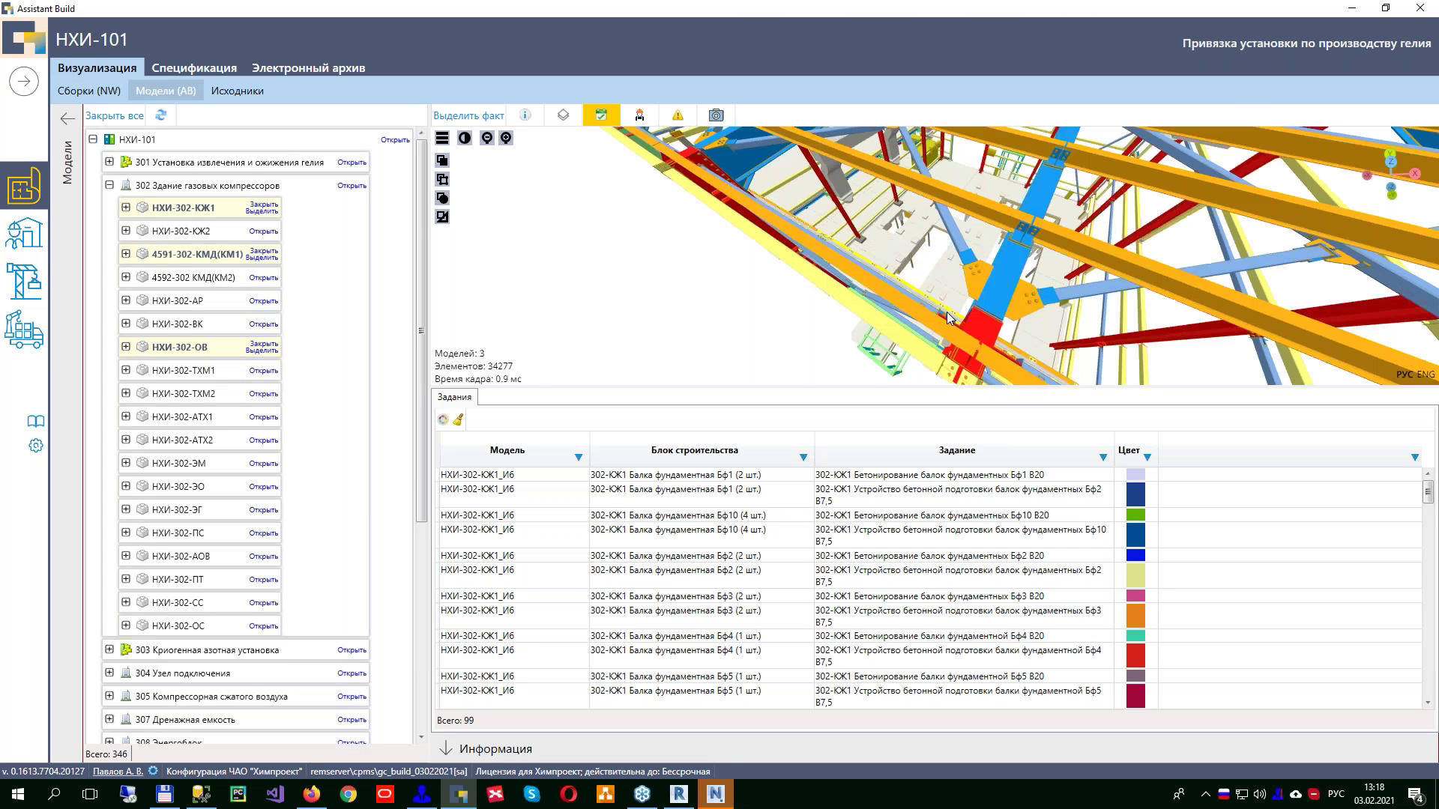
pyautogui.scroll(-3, 923, 311)
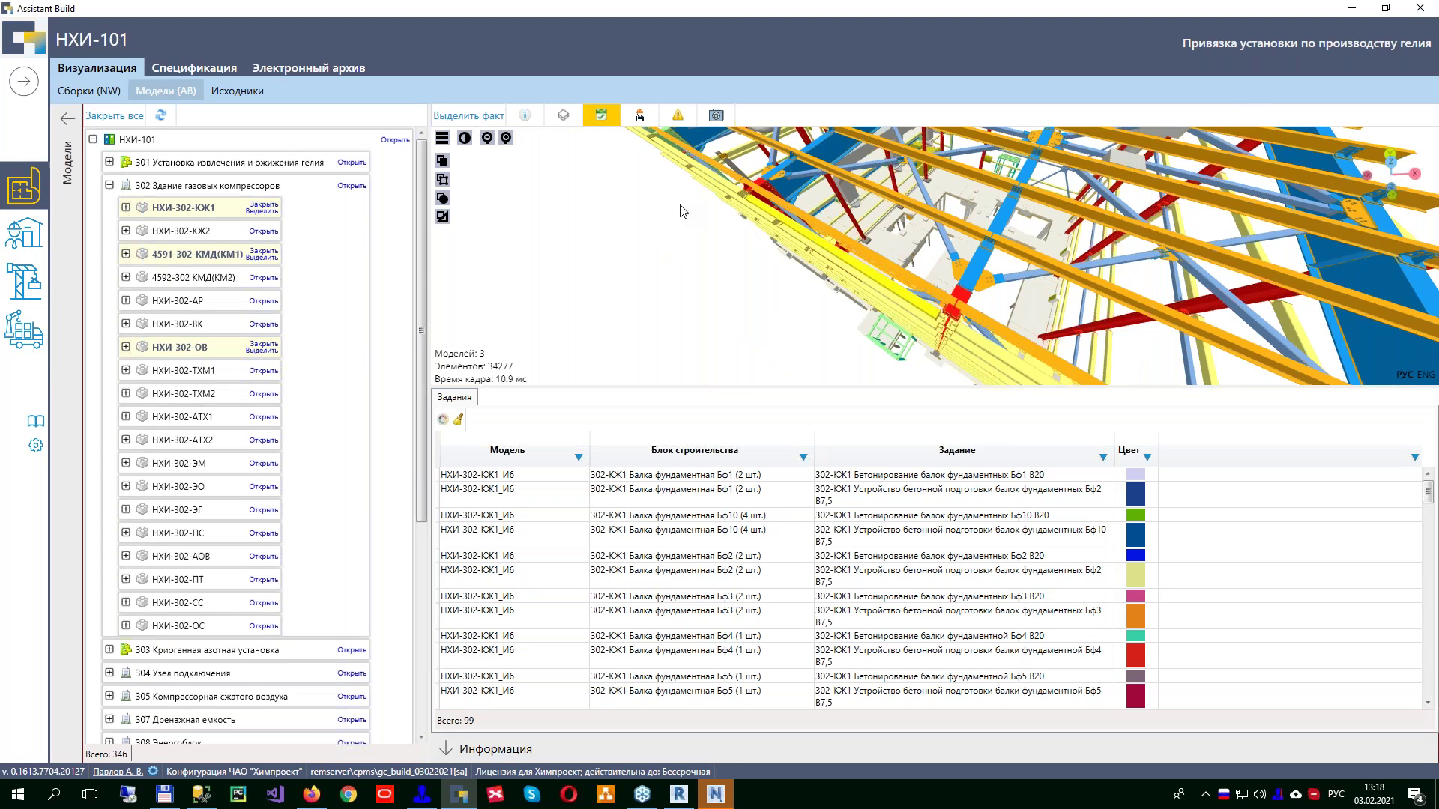
# Step: Review the specification card of the Труба 325х8 pile and its task 302-КЖ1 Забивка свай металлических, and close both
pyautogui.doubleClick(820, 242)
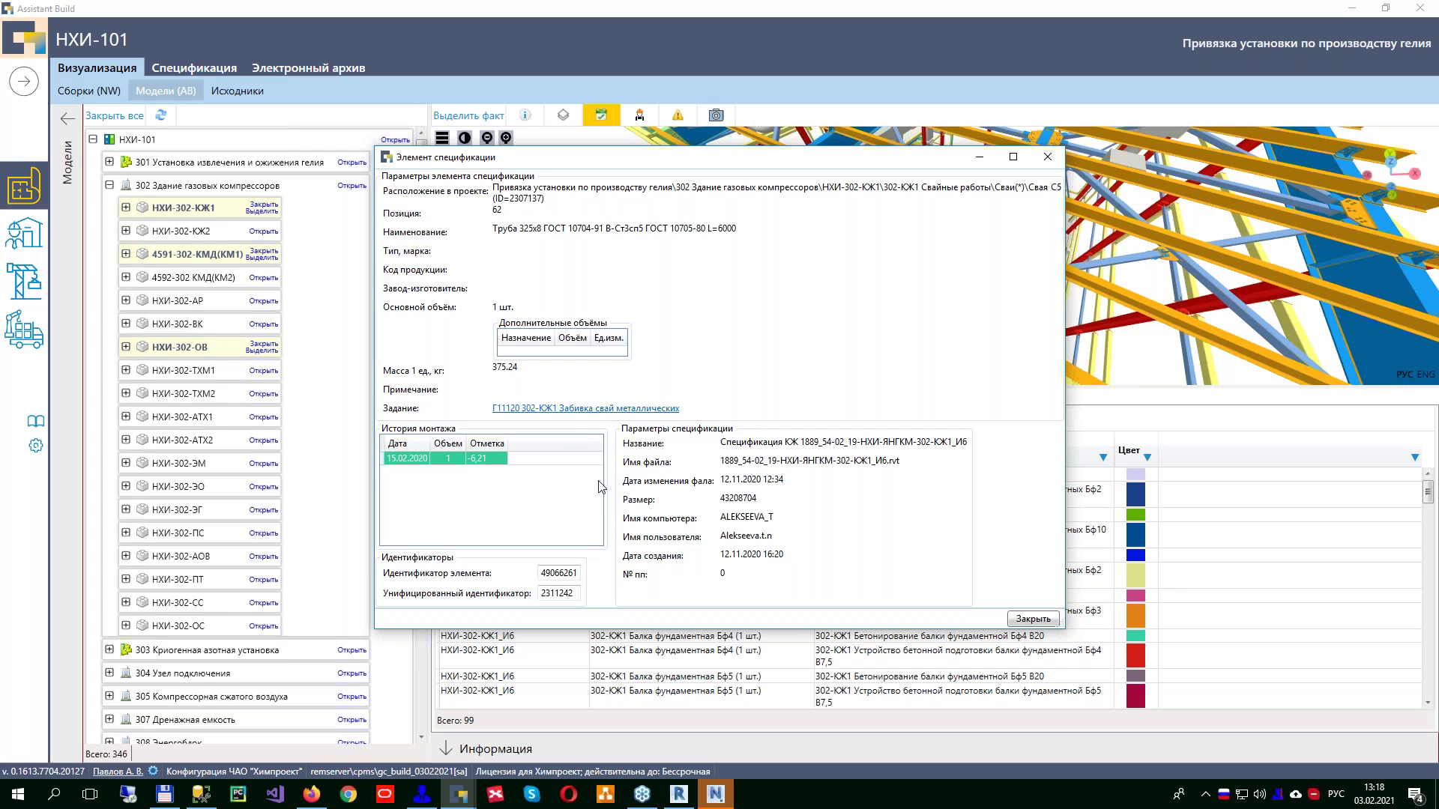
pyautogui.click(573, 409)
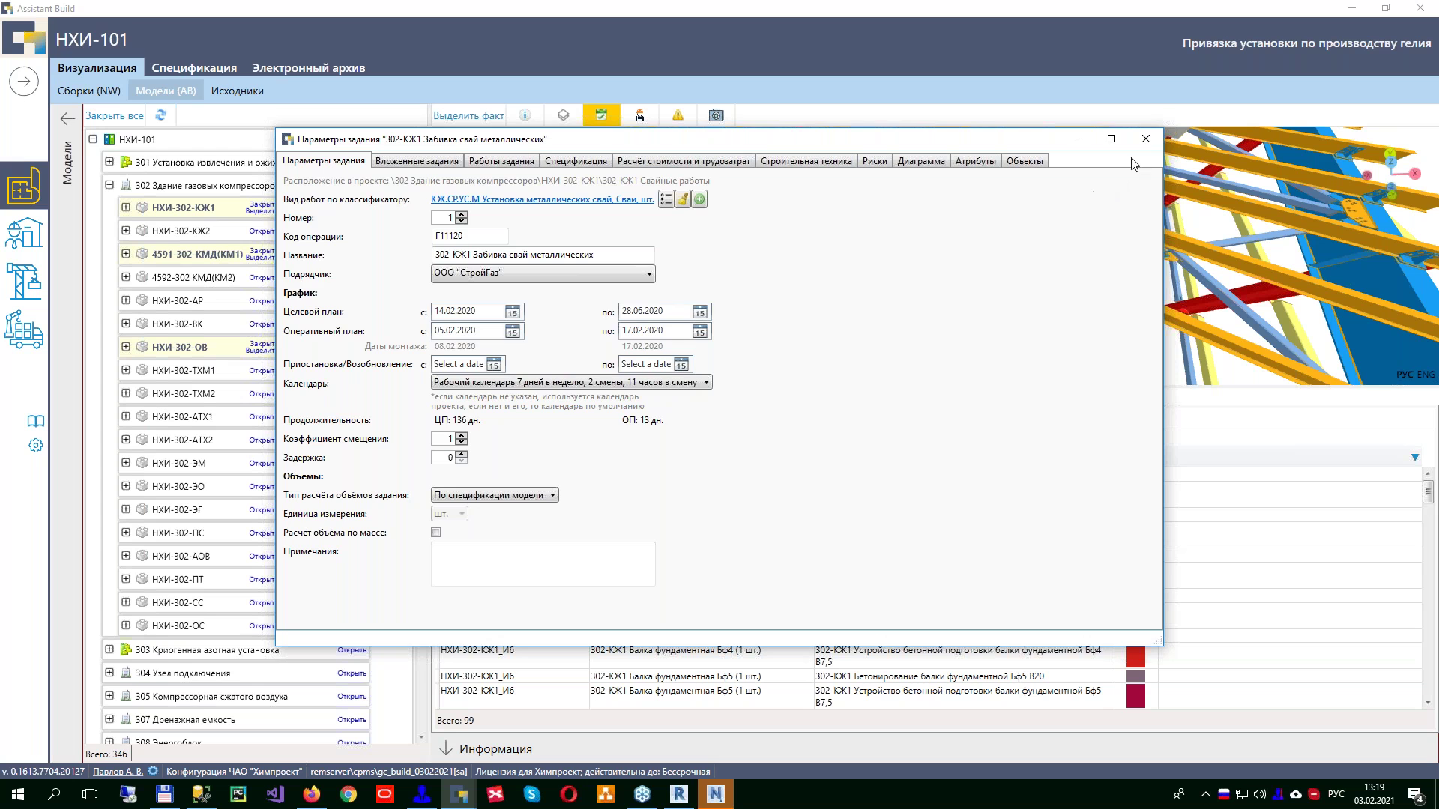
pyautogui.click(1145, 138)
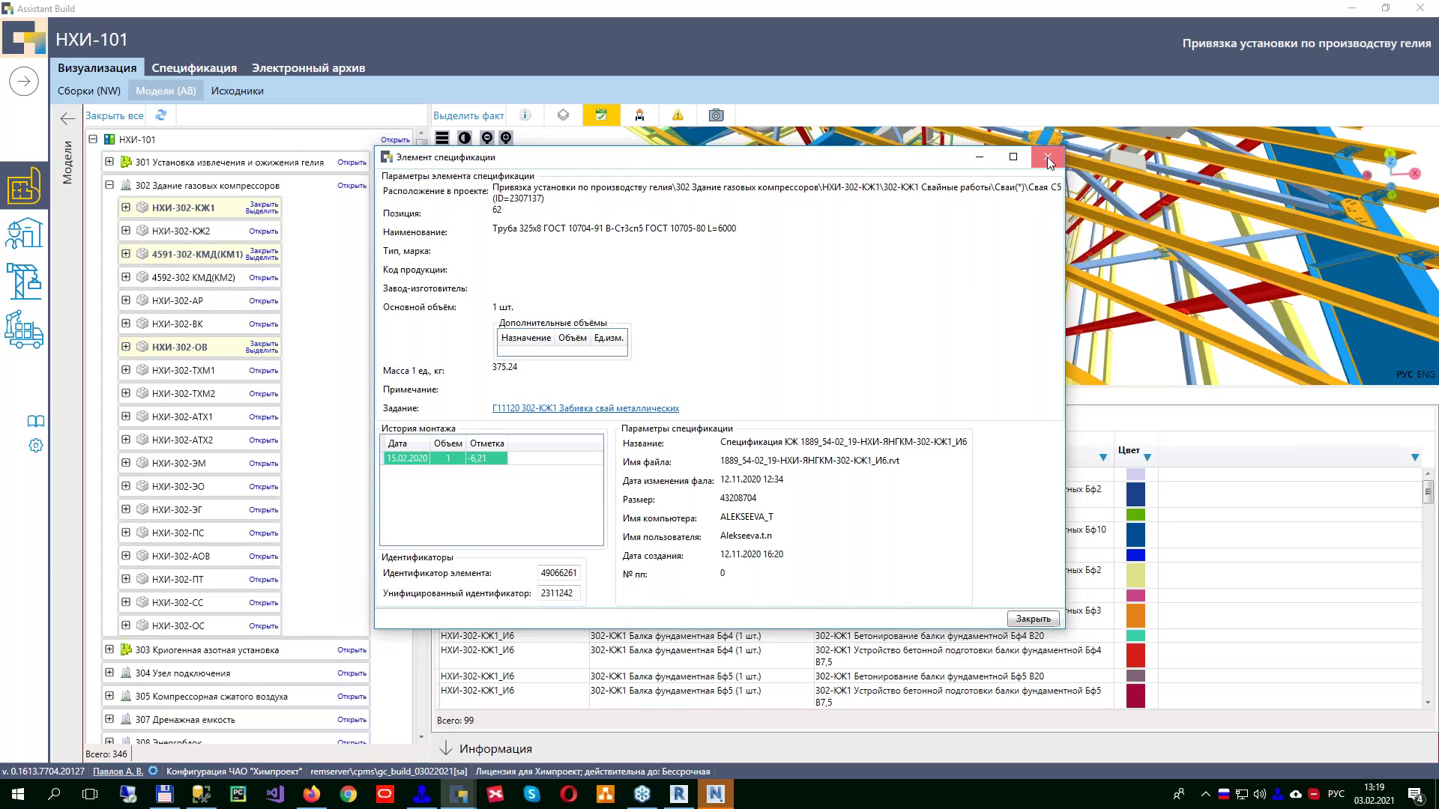
pyautogui.click(1048, 156)
# Step: Highlight the elements of the Бф4 concrete preparation task, the tasks from Пм1 insulation to floor slab concreting, and the Пм1.1 insulation task
pyautogui.scroll(-2, 659, 541)
pyautogui.click(660, 541)
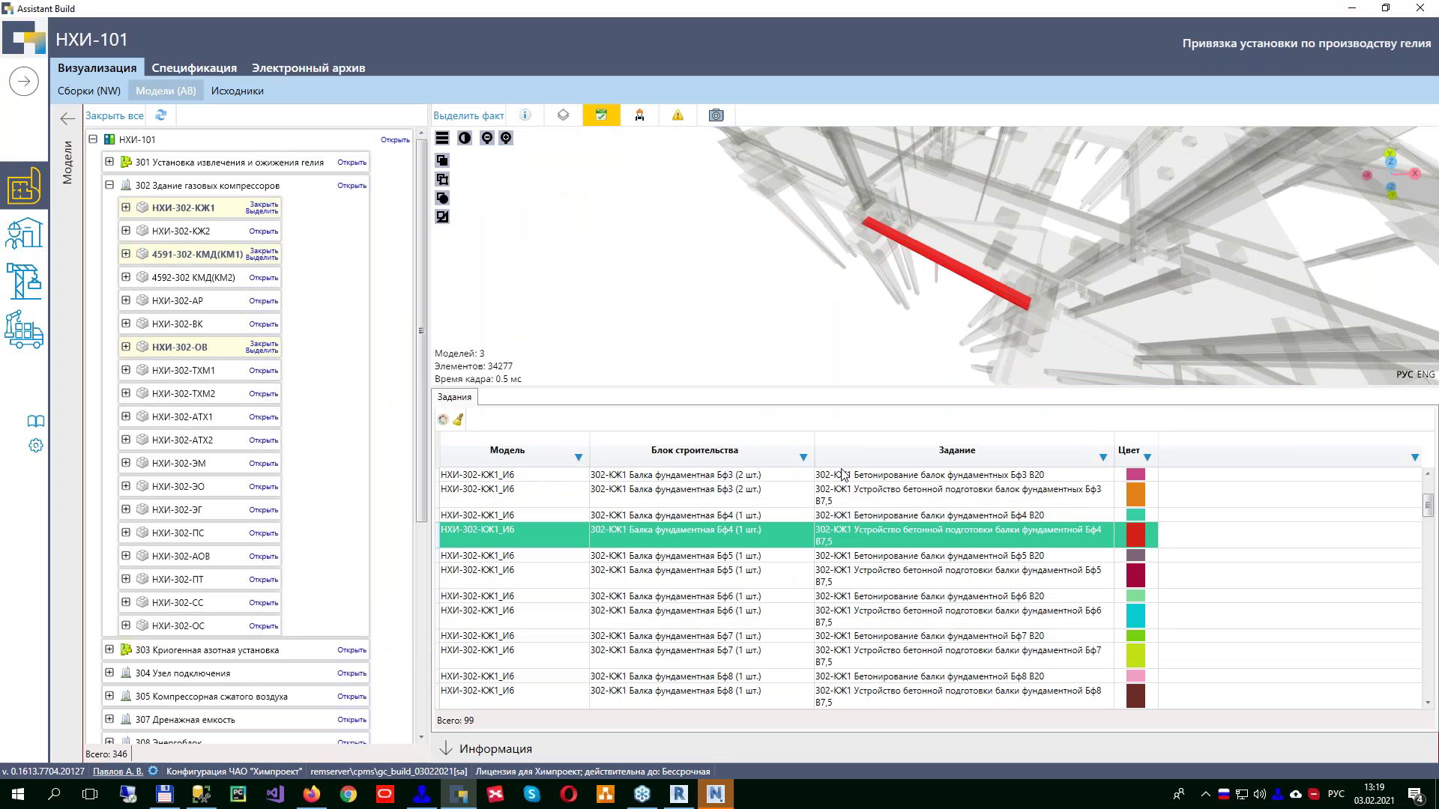
pyautogui.scroll(-5, 716, 612)
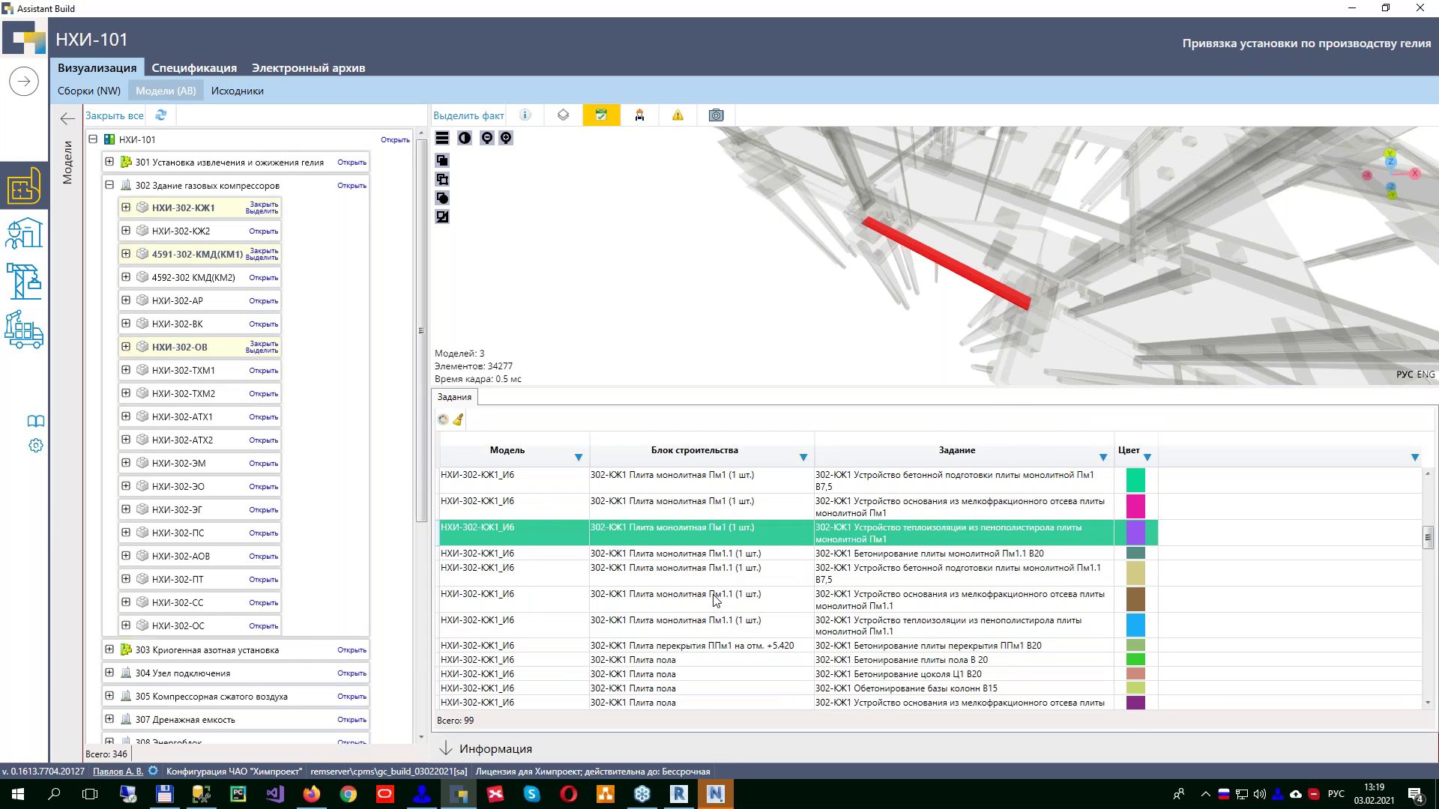
pyautogui.keyDown('shift'); pyautogui.click(704, 662); pyautogui.keyUp('shift')
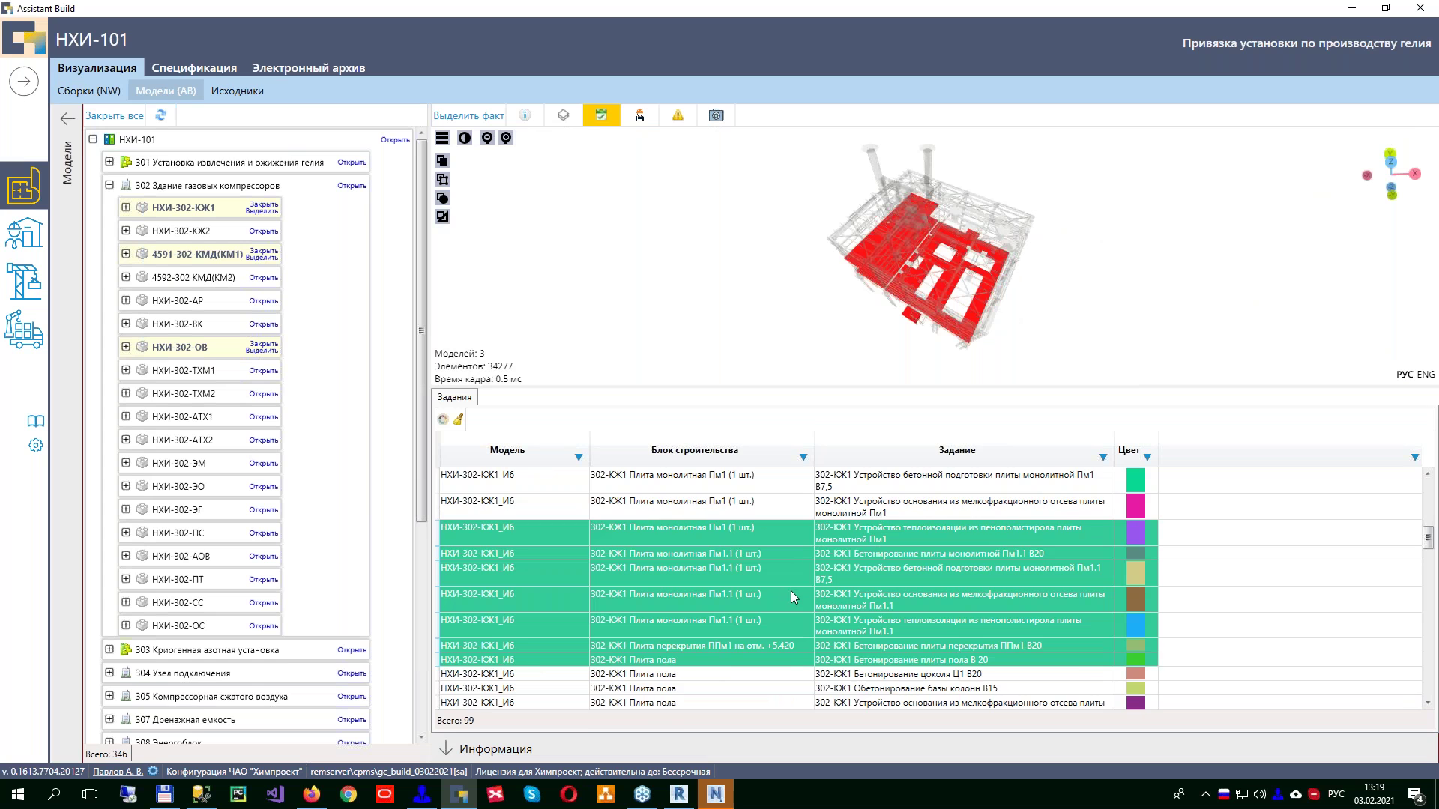
pyautogui.scroll(-3, 790, 591)
pyautogui.scroll(2, 825, 584)
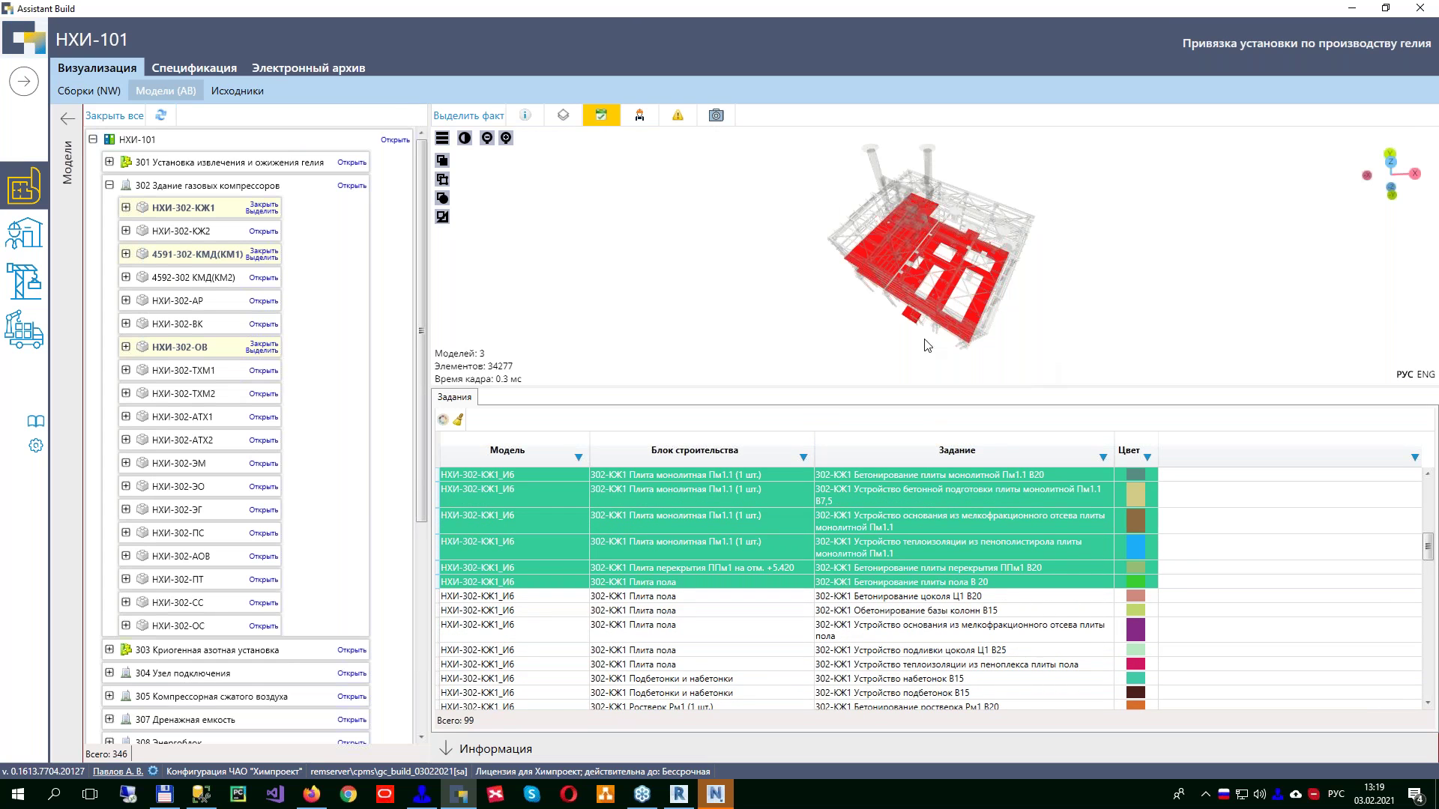
pyautogui.click(833, 553)
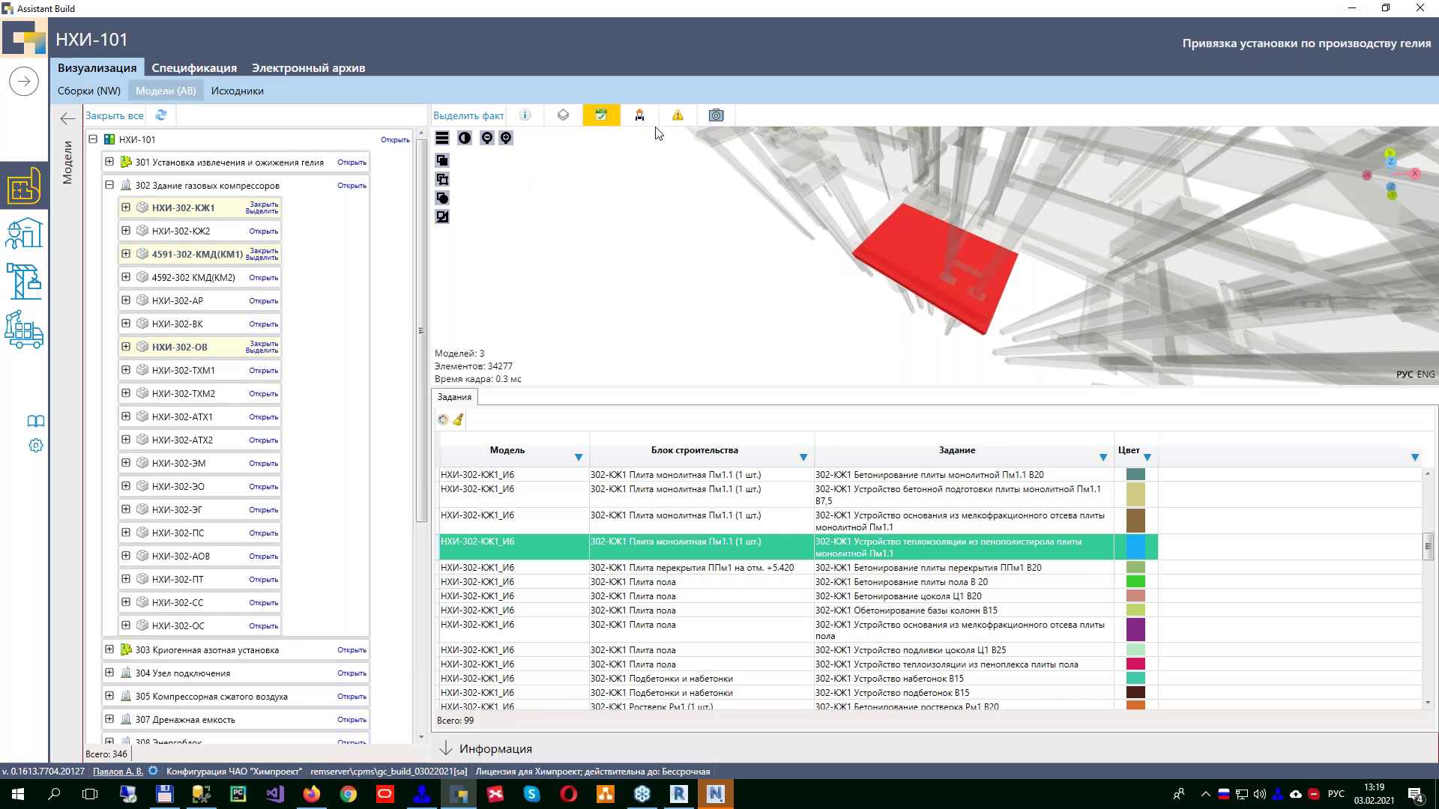
# Step: Replace the task list with the contractors list and highlight the elements of ООО "Инвертор", ООО "ПромСтрой" and ООО "СК Холод-Сервис" in turn
pyautogui.click(637, 118)
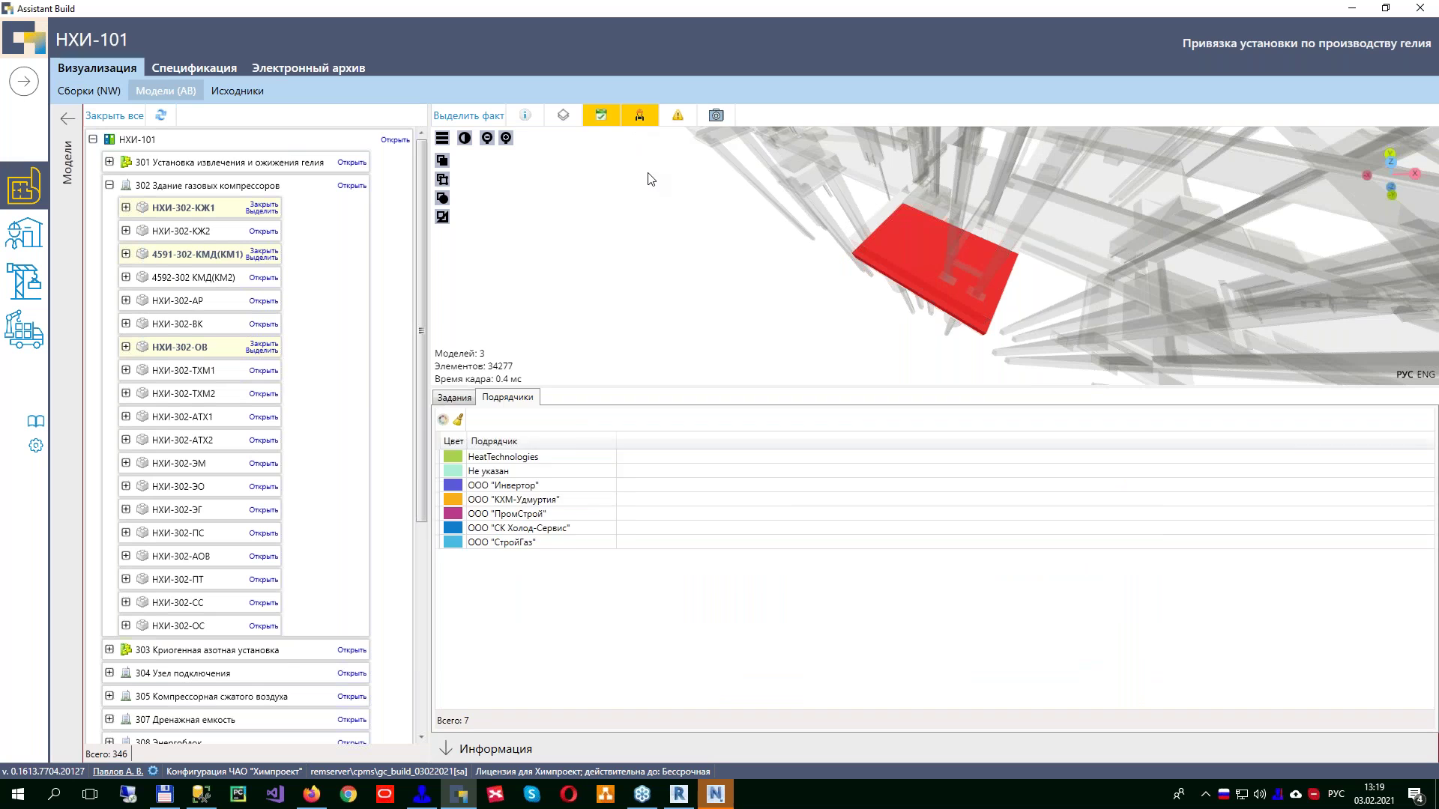
pyautogui.click(534, 508)
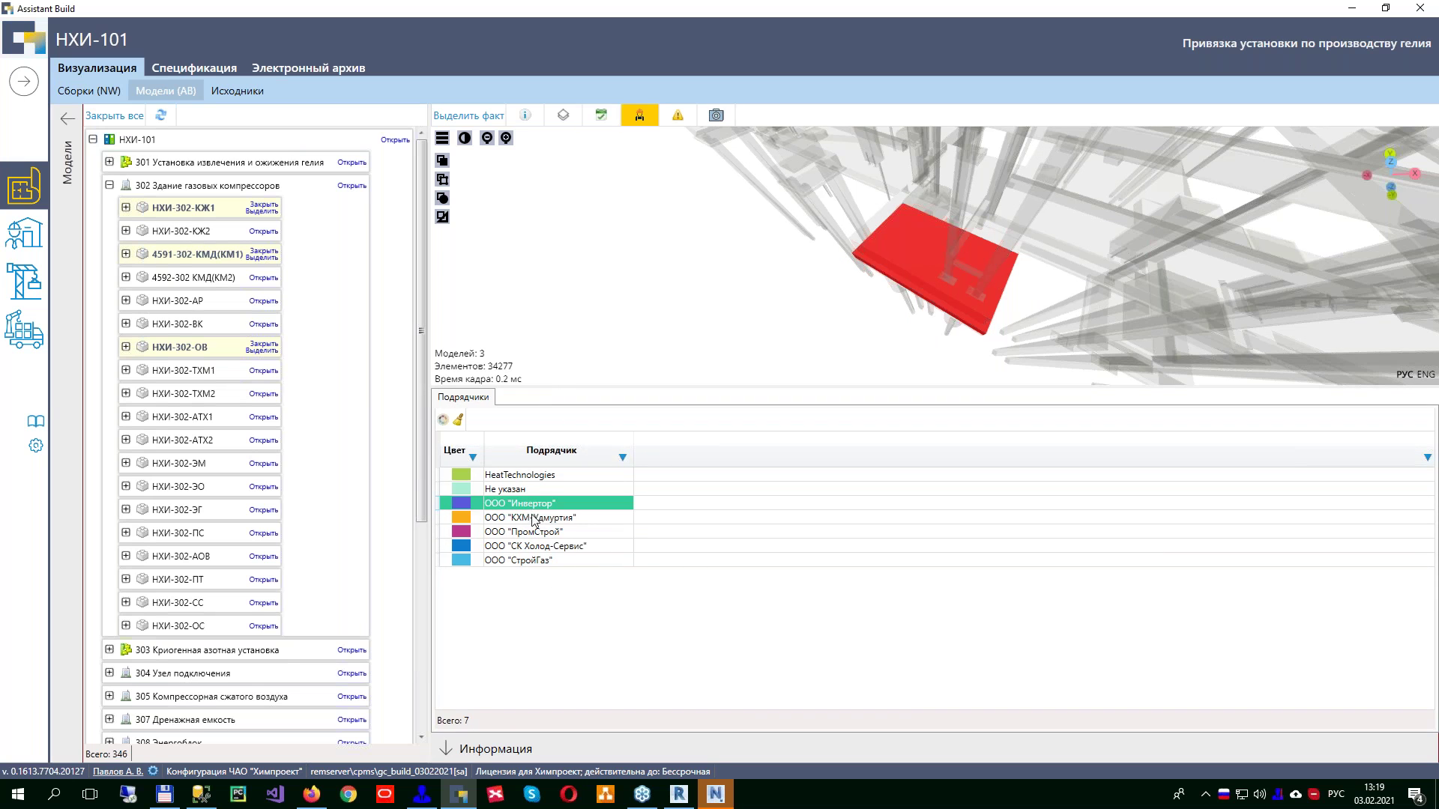
pyautogui.click(541, 533)
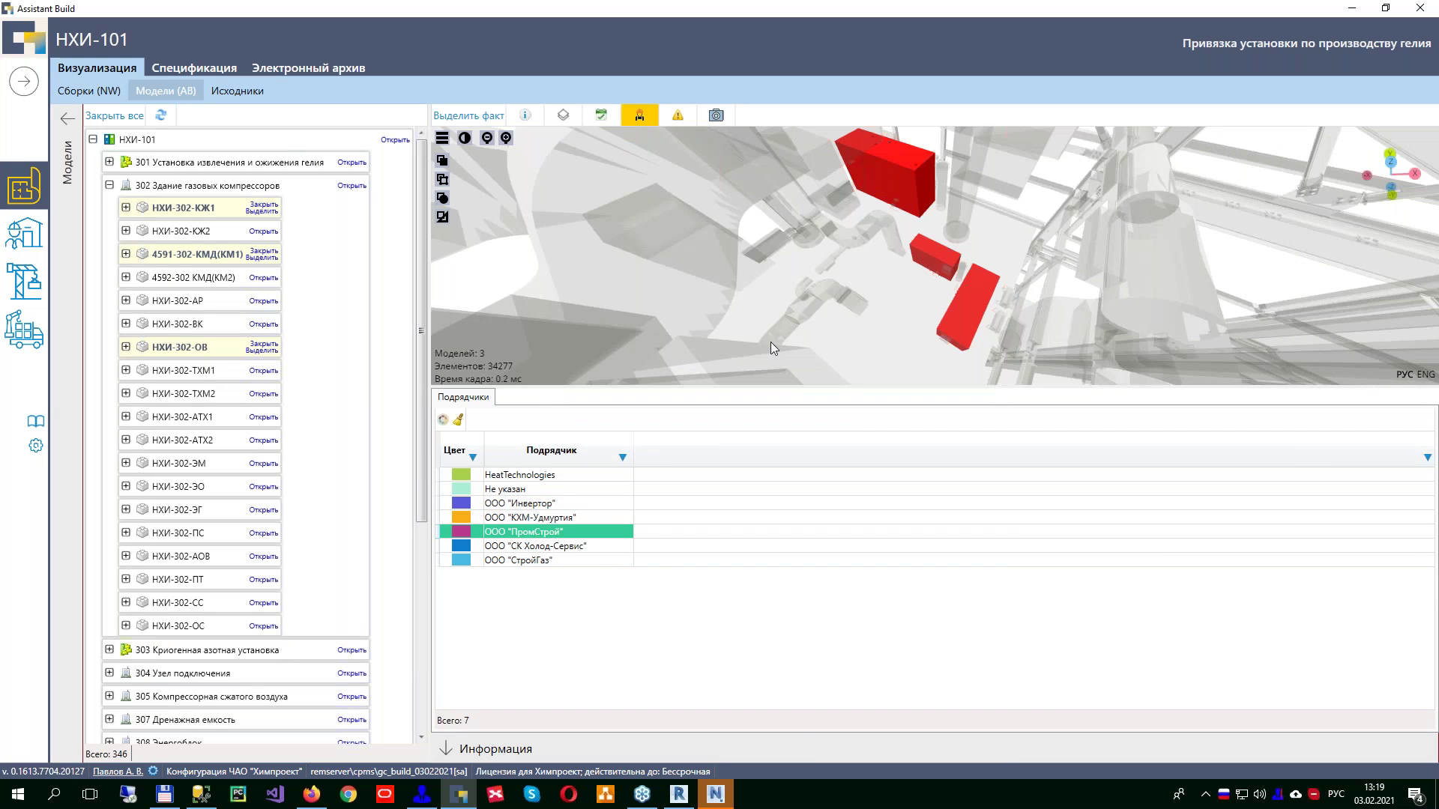
pyautogui.click(580, 546)
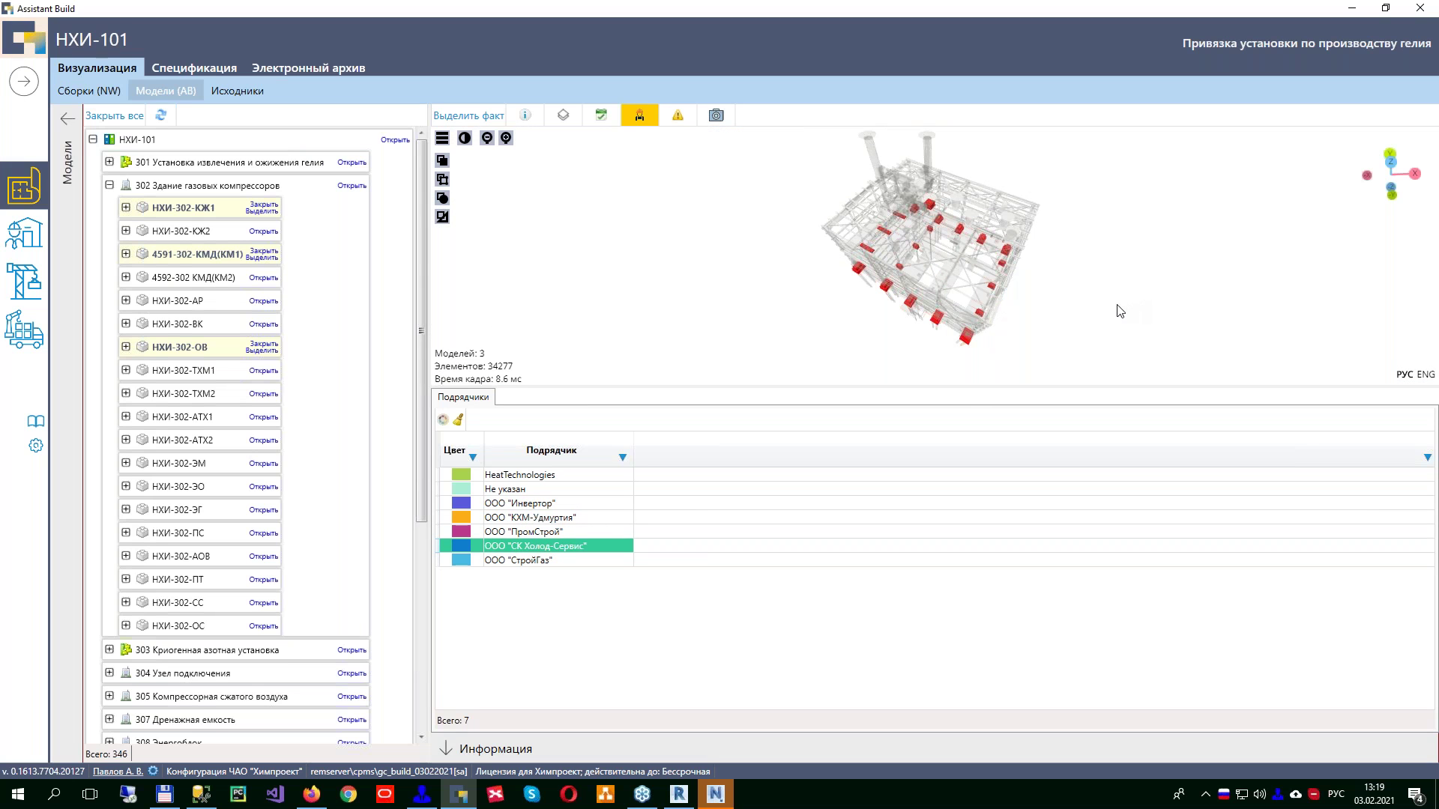
pyautogui.moveTo(1088, 297); pyautogui.dragTo(904, 252)
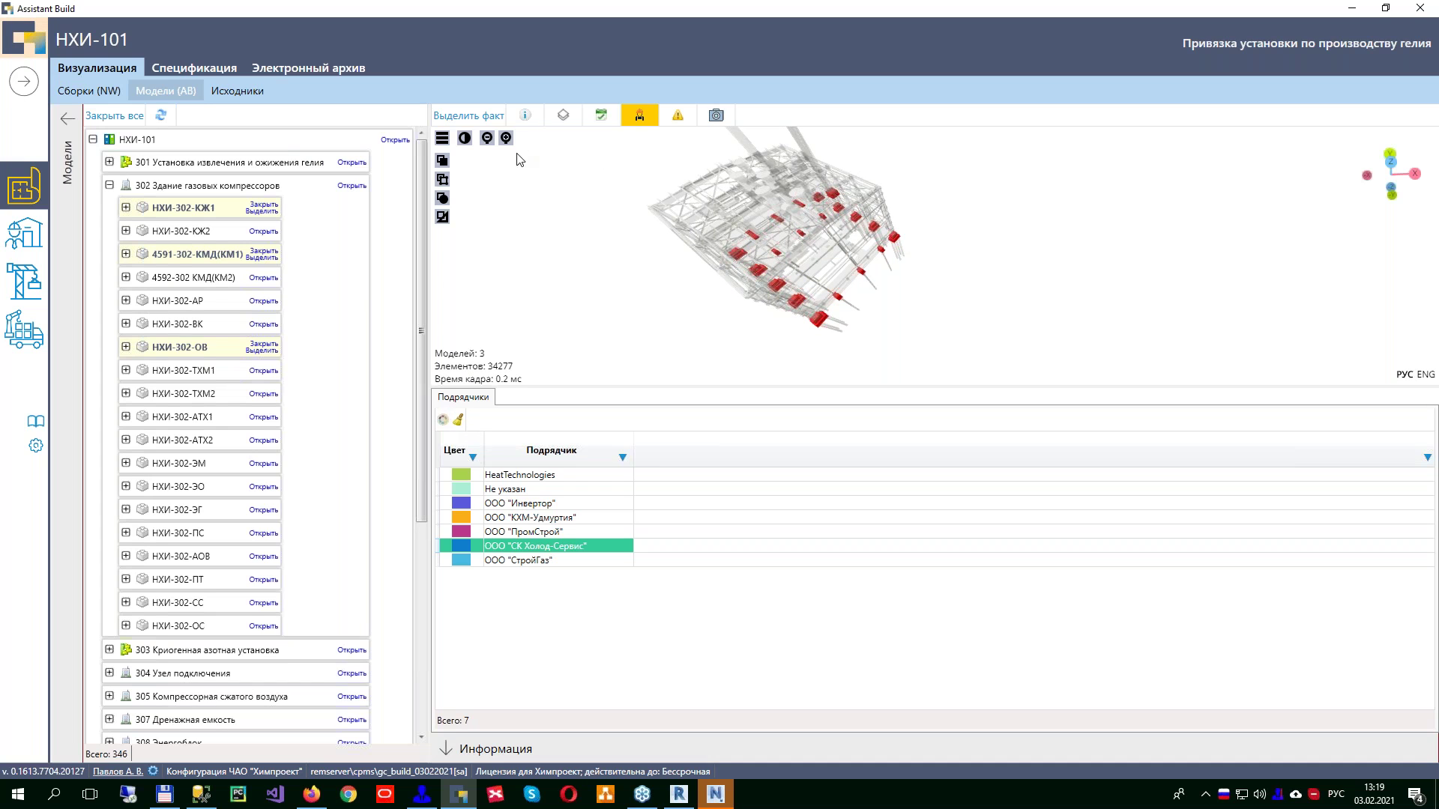
# Step: Display the violations list and mark a reference point on the nearest corner foundation grillage of the building
pyautogui.click(669, 122)
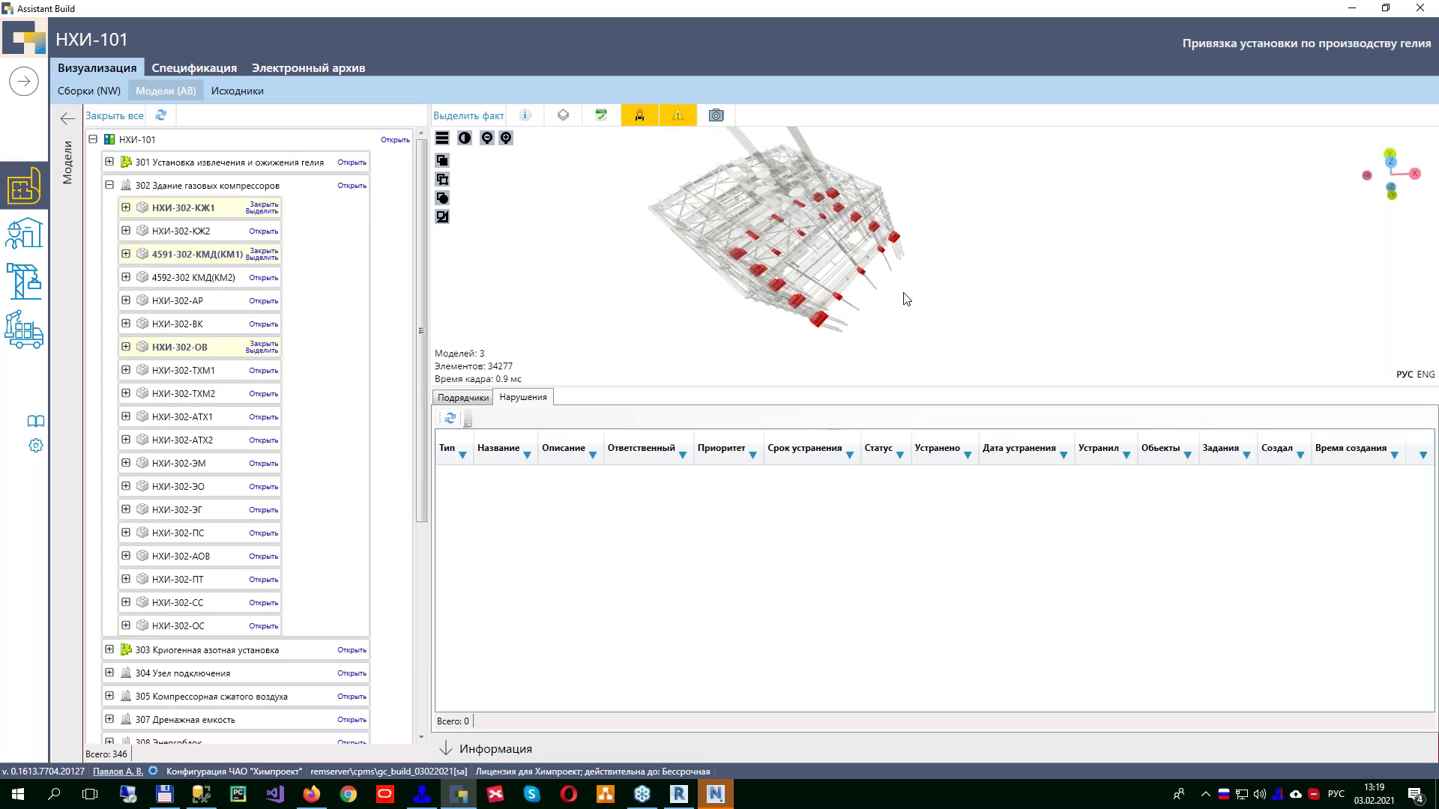
pyautogui.moveTo(908, 298); pyautogui.dragTo(862, 280)
pyautogui.scroll(5, 843, 311)
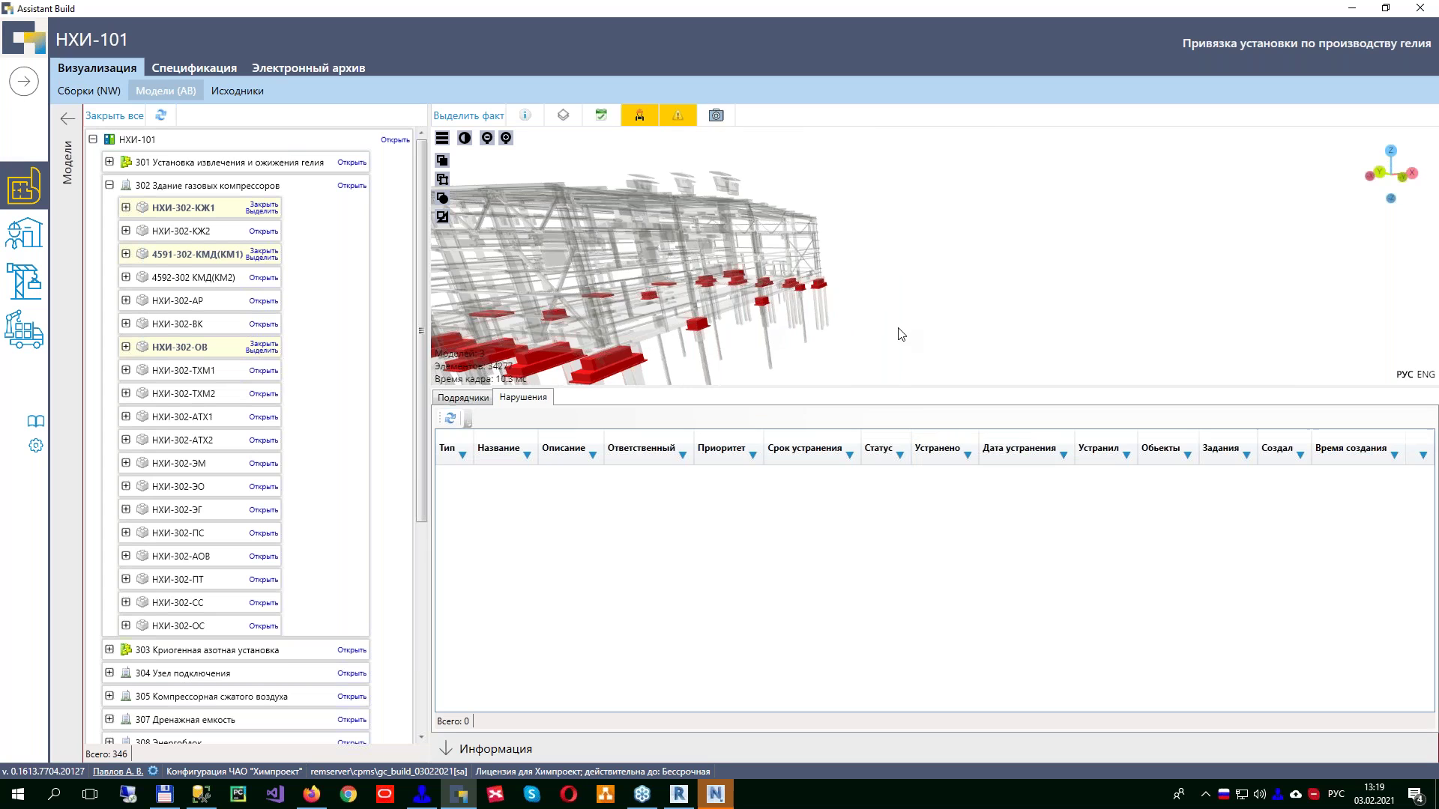
pyautogui.scroll(3, 974, 307)
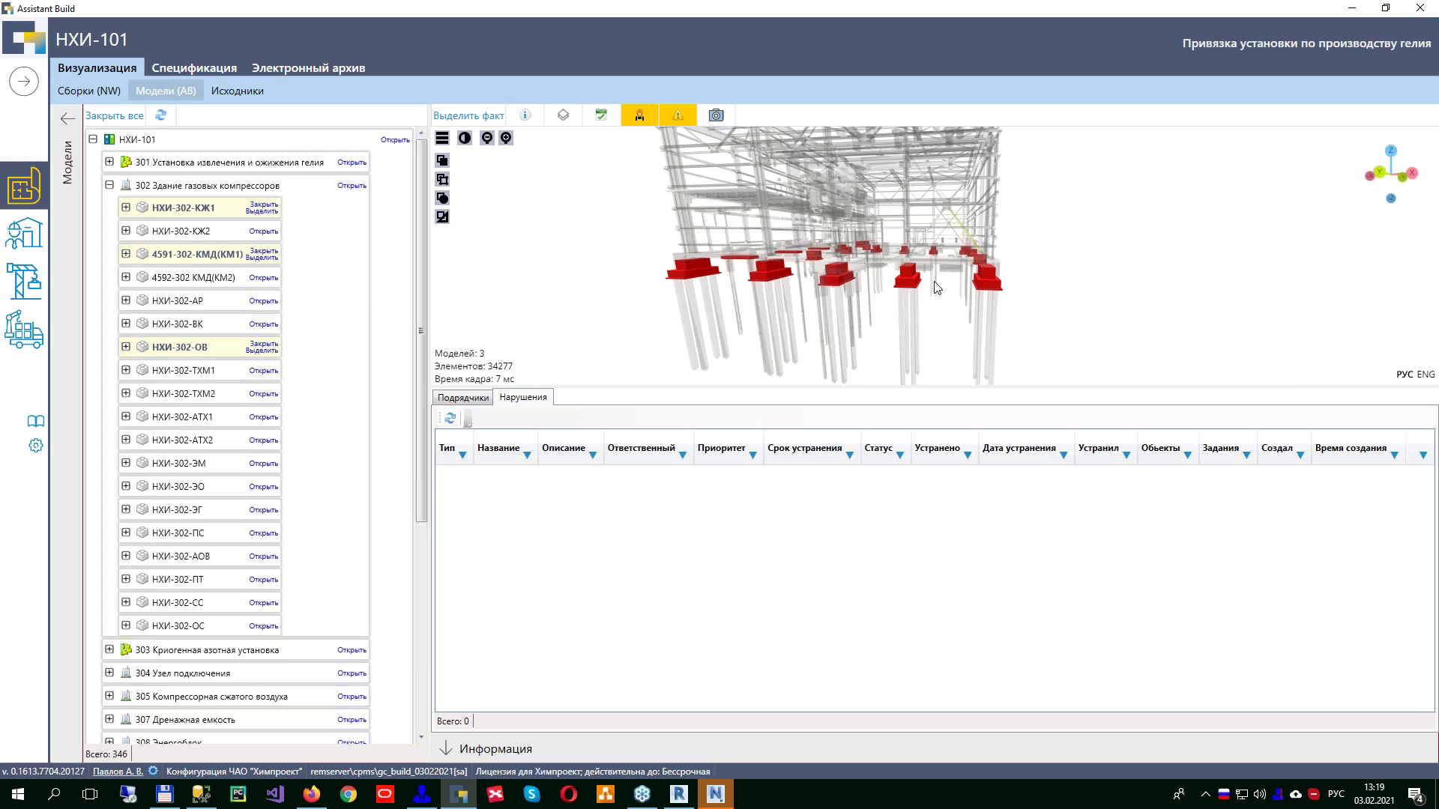
pyautogui.scroll(2, 1052, 281)
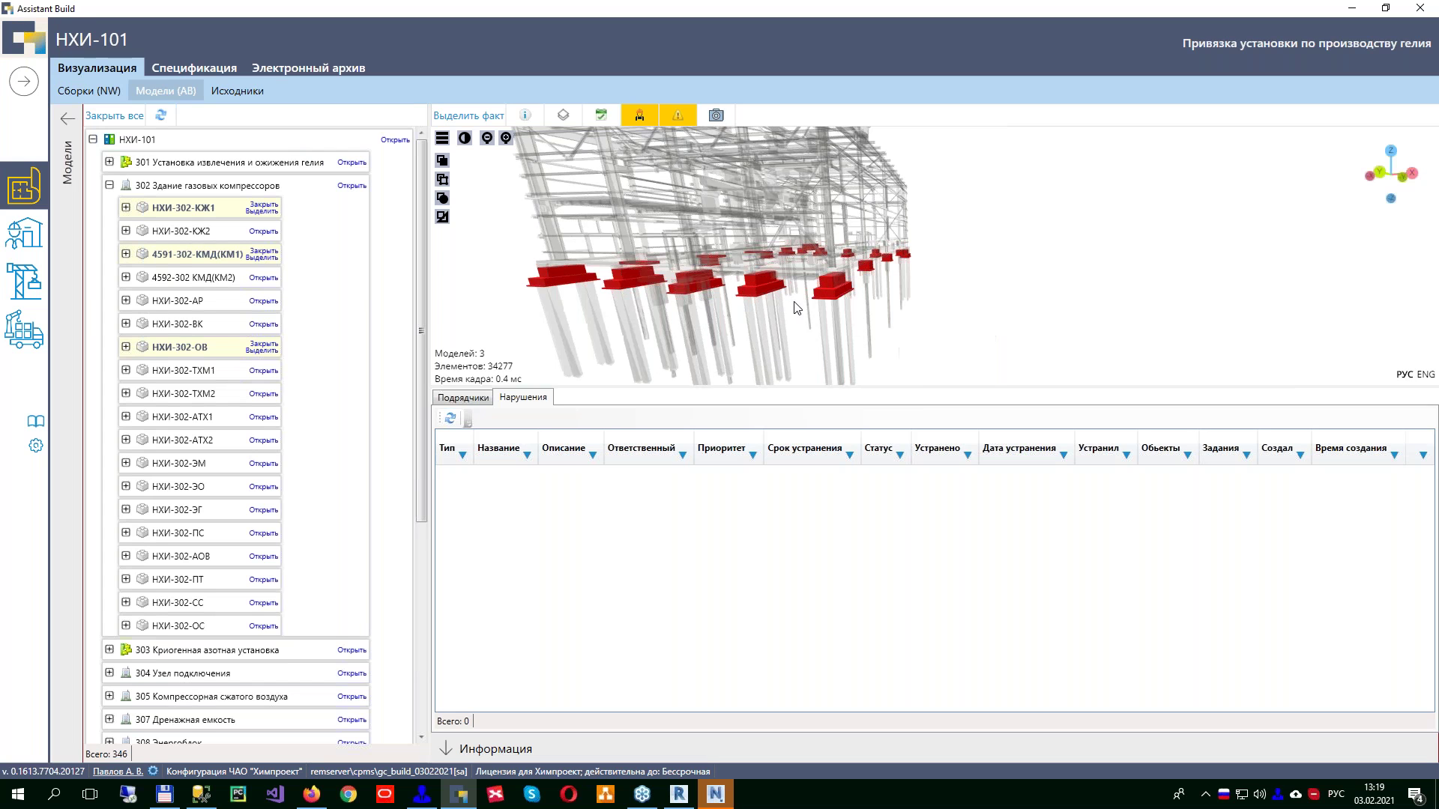
pyautogui.click(443, 182)
pyautogui.click(833, 286)
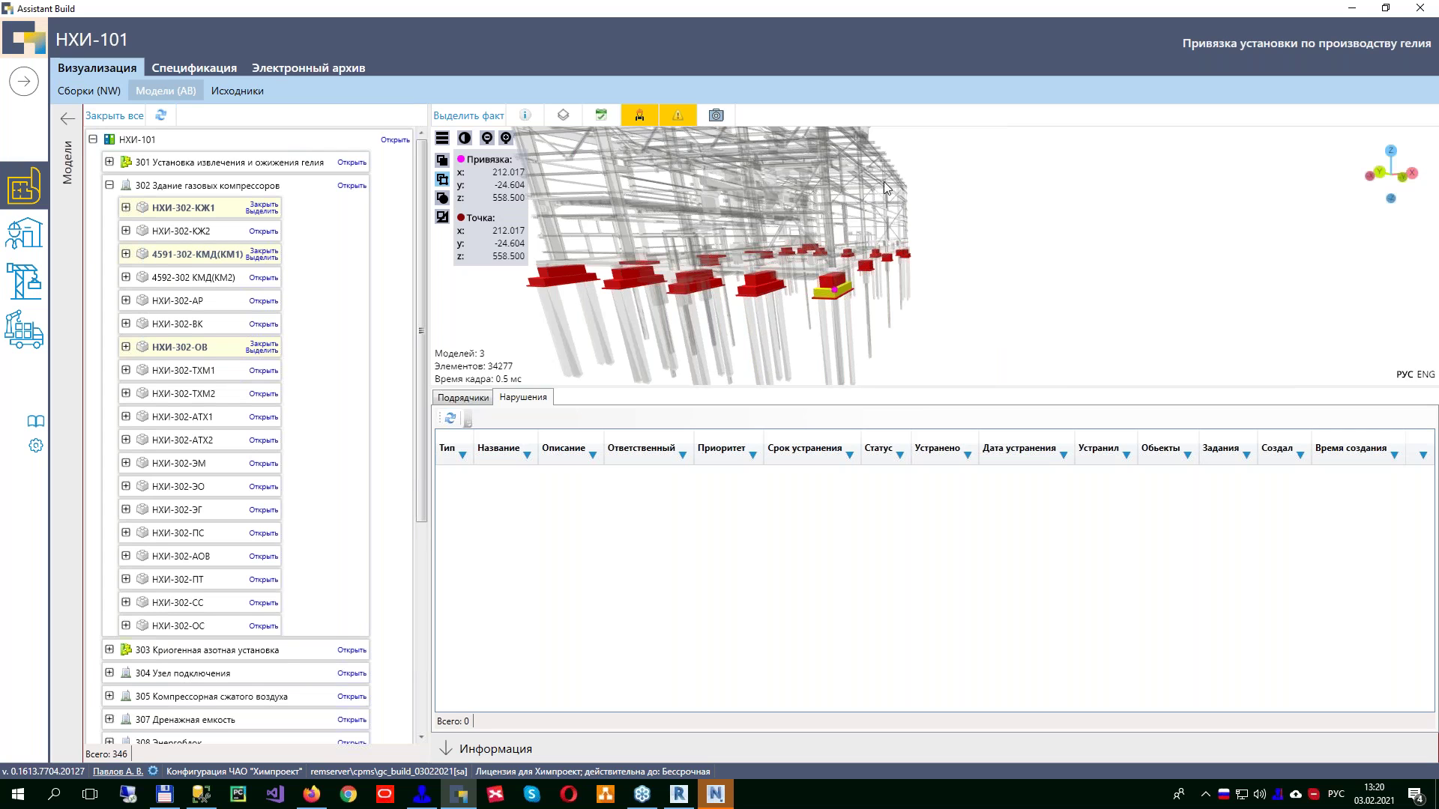
# Step: Start registering a Дефект violation at the marked grillage point and name it "Наарушена технология"
pyautogui.click(442, 216)
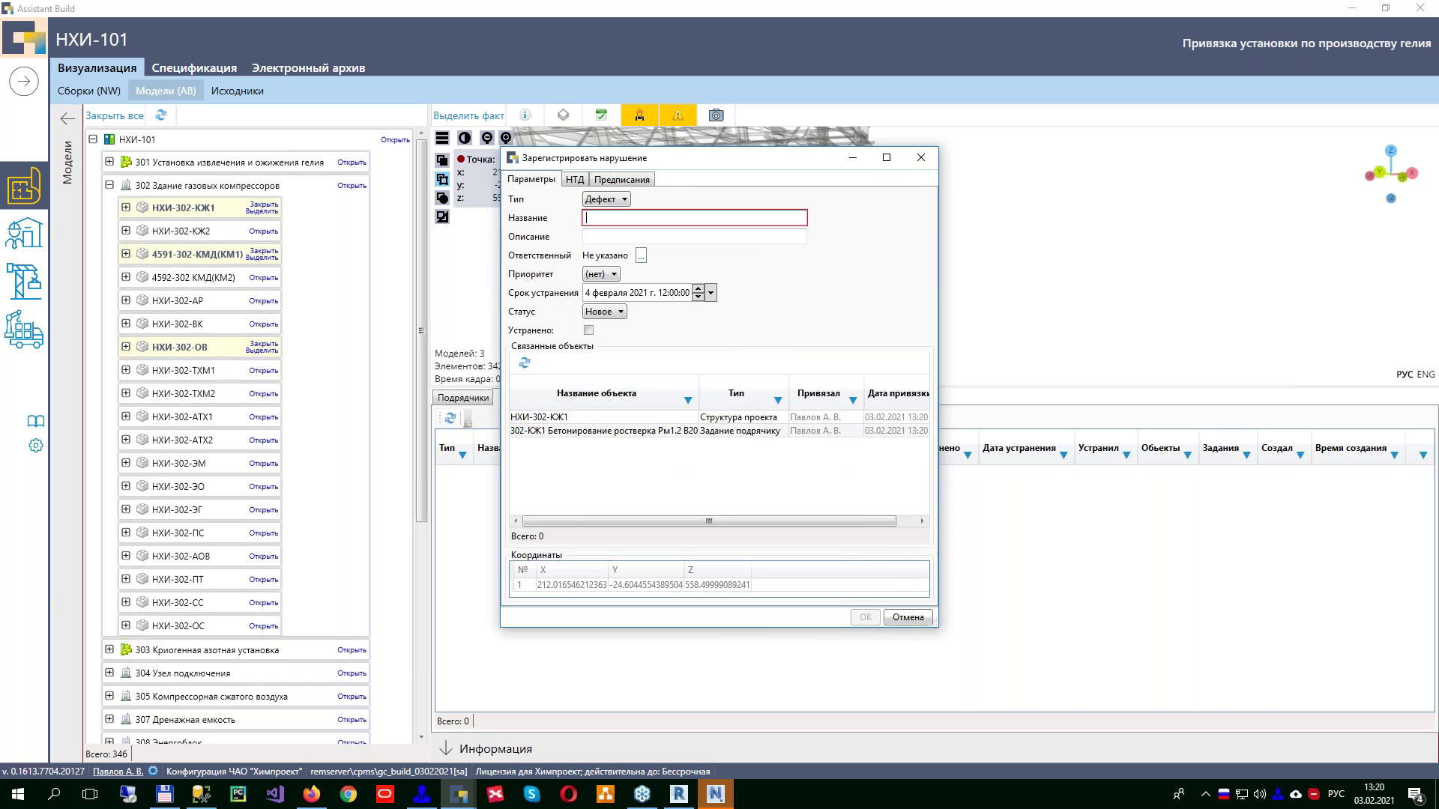
pyautogui.write('Наару')
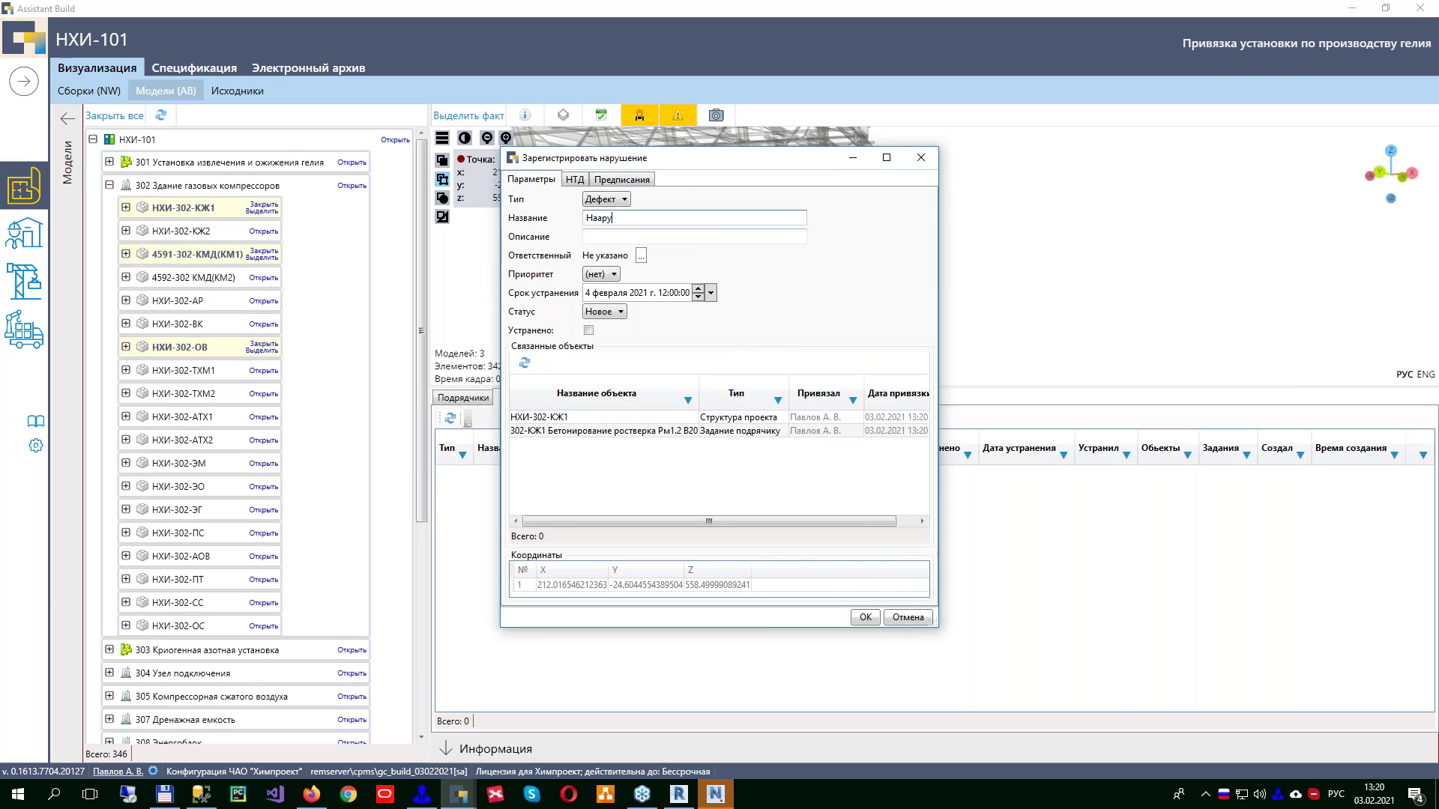
pyautogui.write('шени')
pyautogui.write(' технология')
# Step: Assign a responsible user to the violation, set its priority to Значительный with status Новое, and save it
pyautogui.click(641, 257)
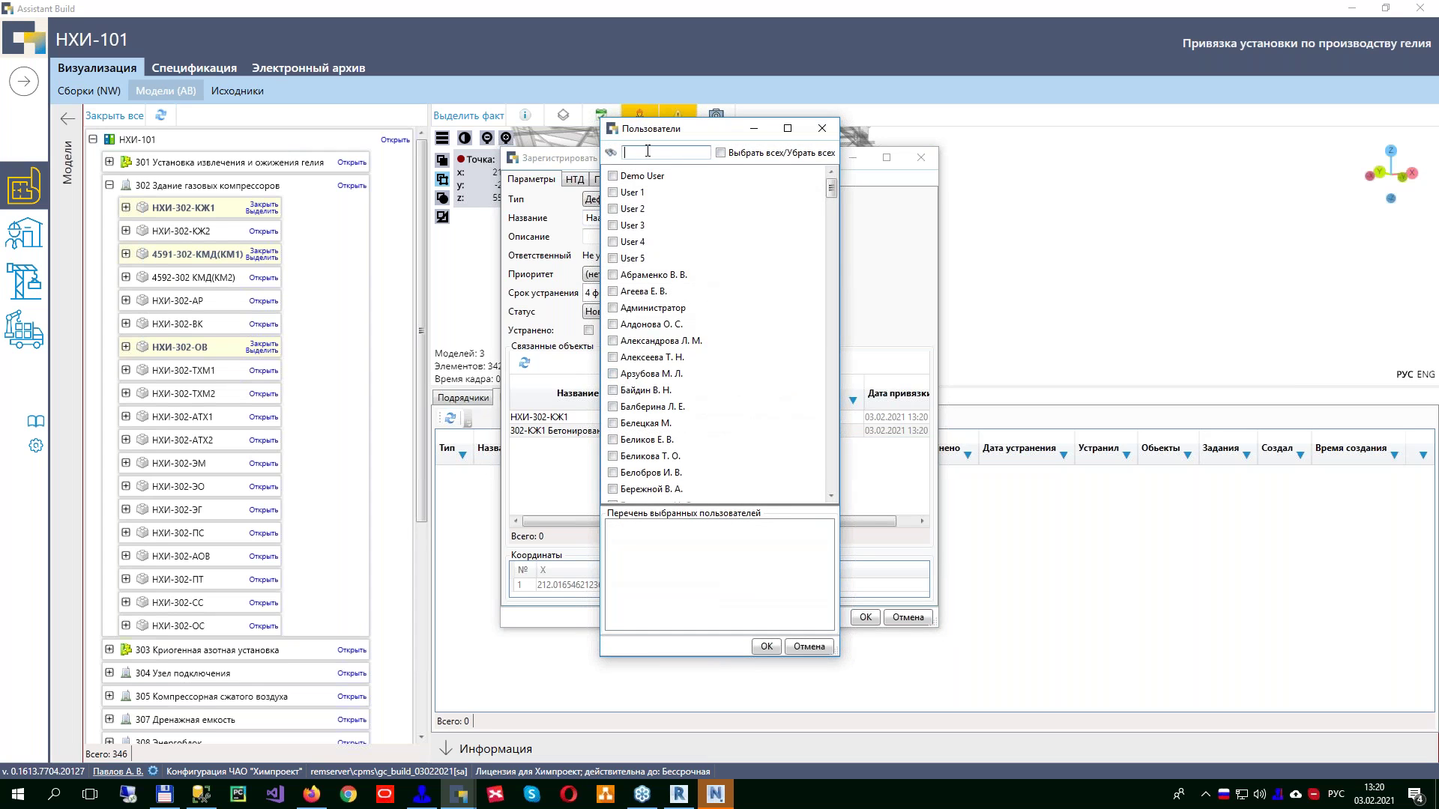
pyautogui.write('па')
pyautogui.click(633, 209)
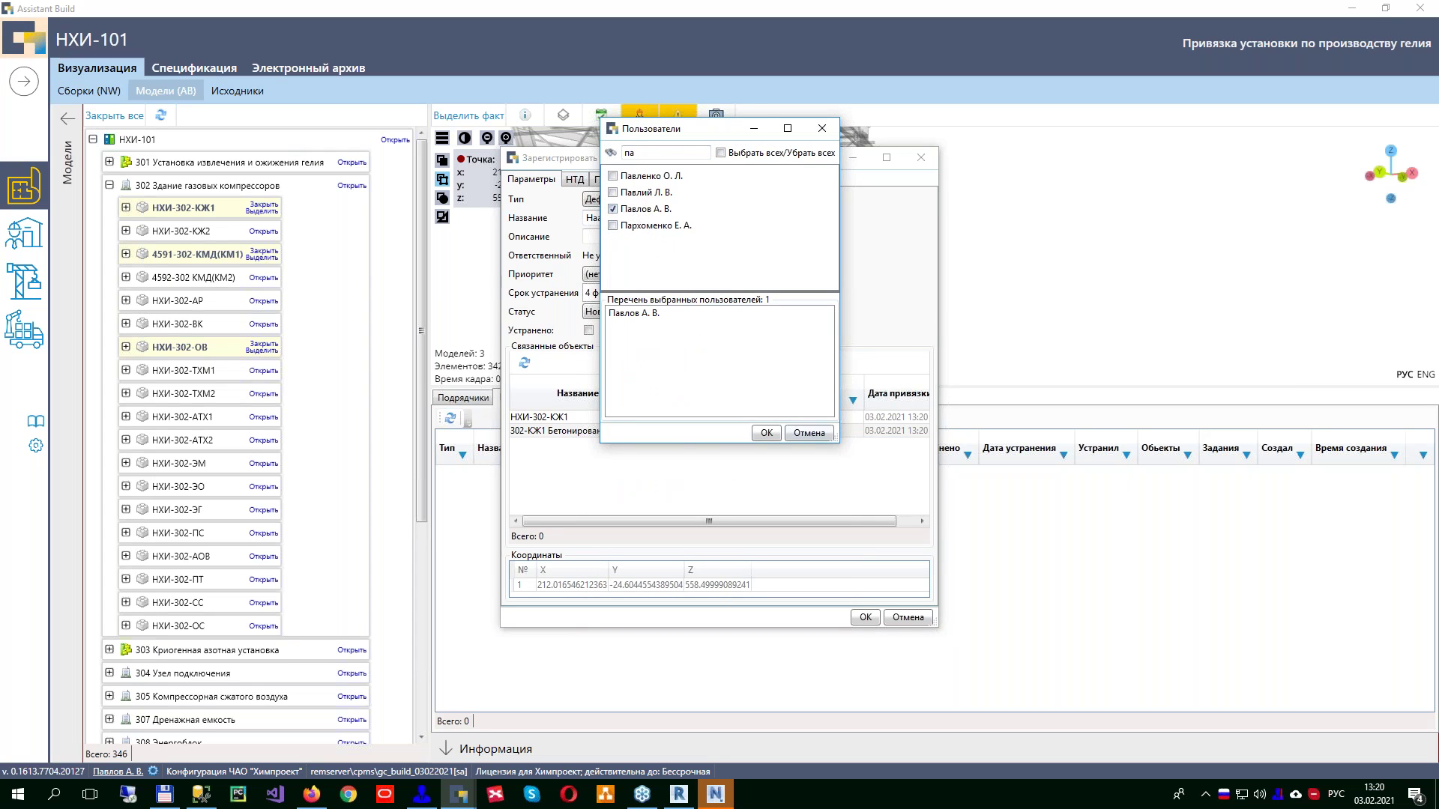
pyautogui.click(766, 434)
pyautogui.click(613, 275)
pyautogui.click(599, 311)
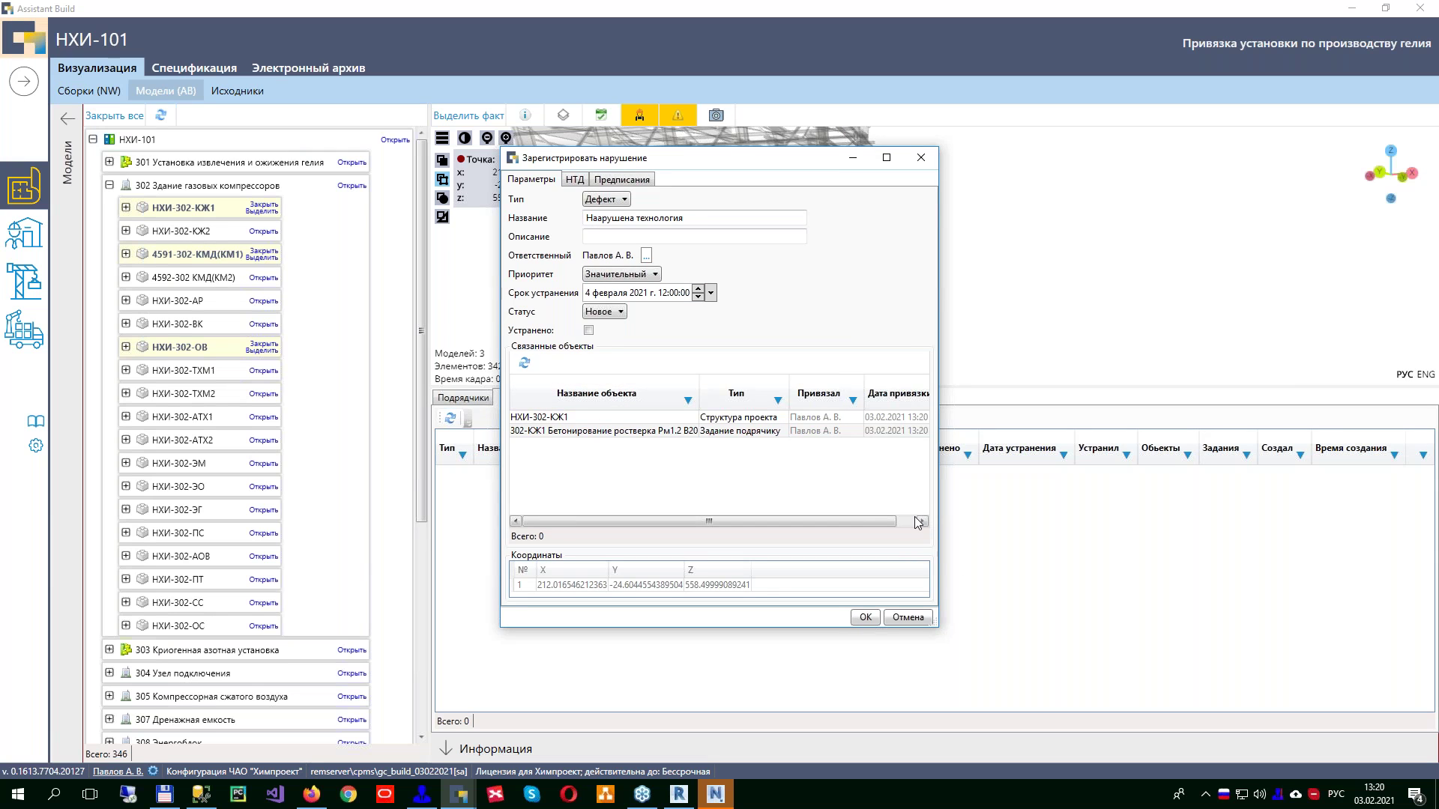
pyautogui.click(863, 619)
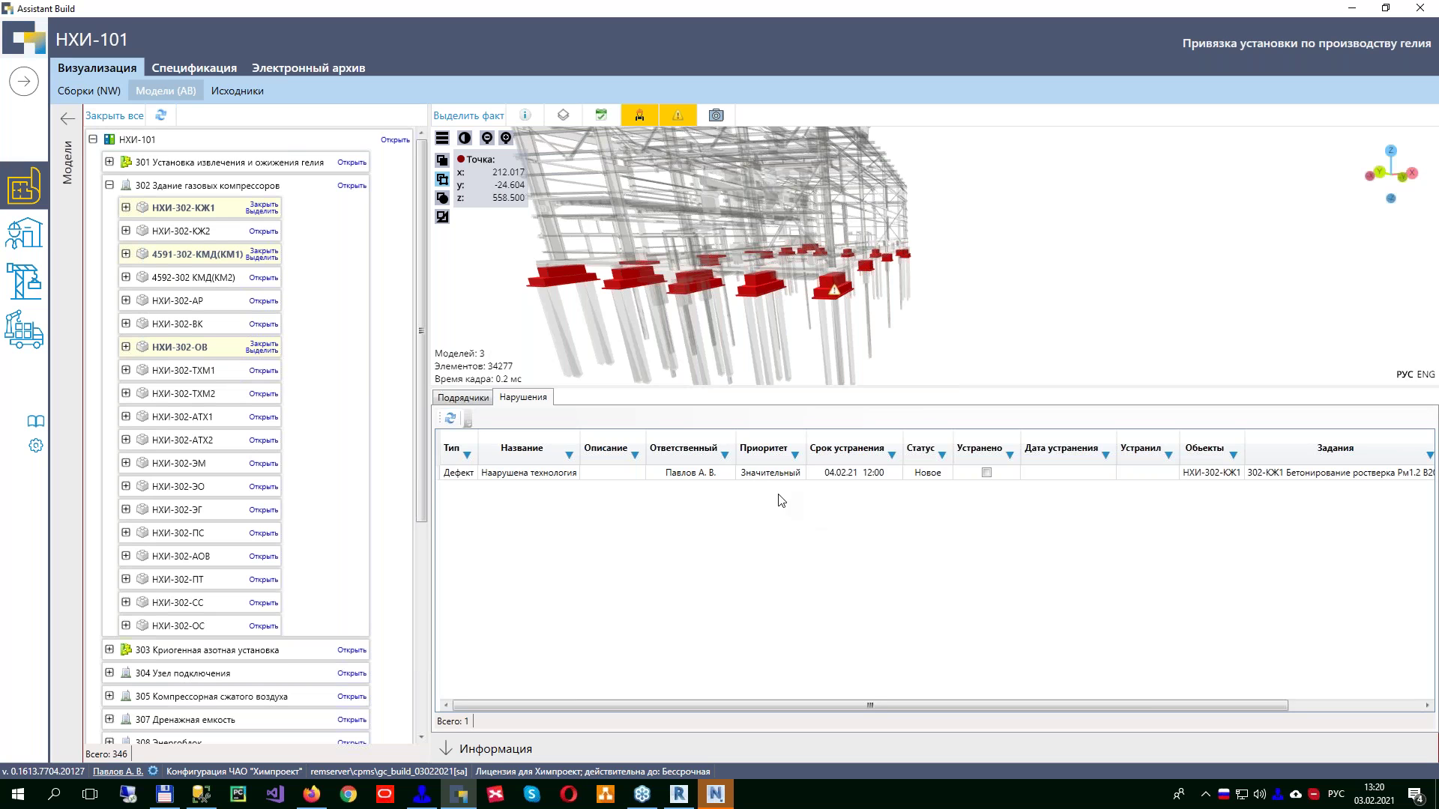
# Step: Open the violation from its warning marker on the grillage, review its НТД and Предписания sections, and close it
pyautogui.scroll(3, 824, 307)
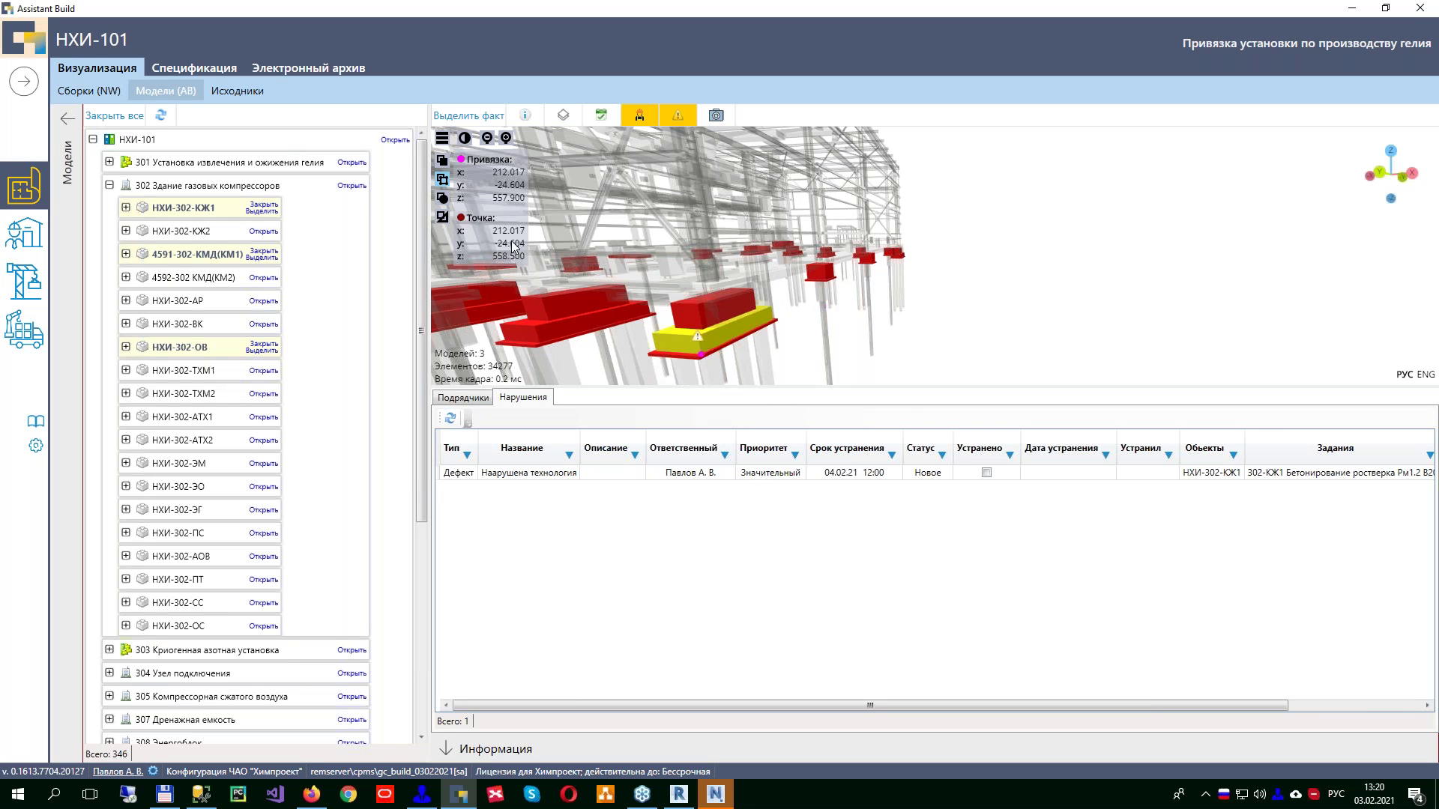
pyautogui.doubleClick(696, 337)
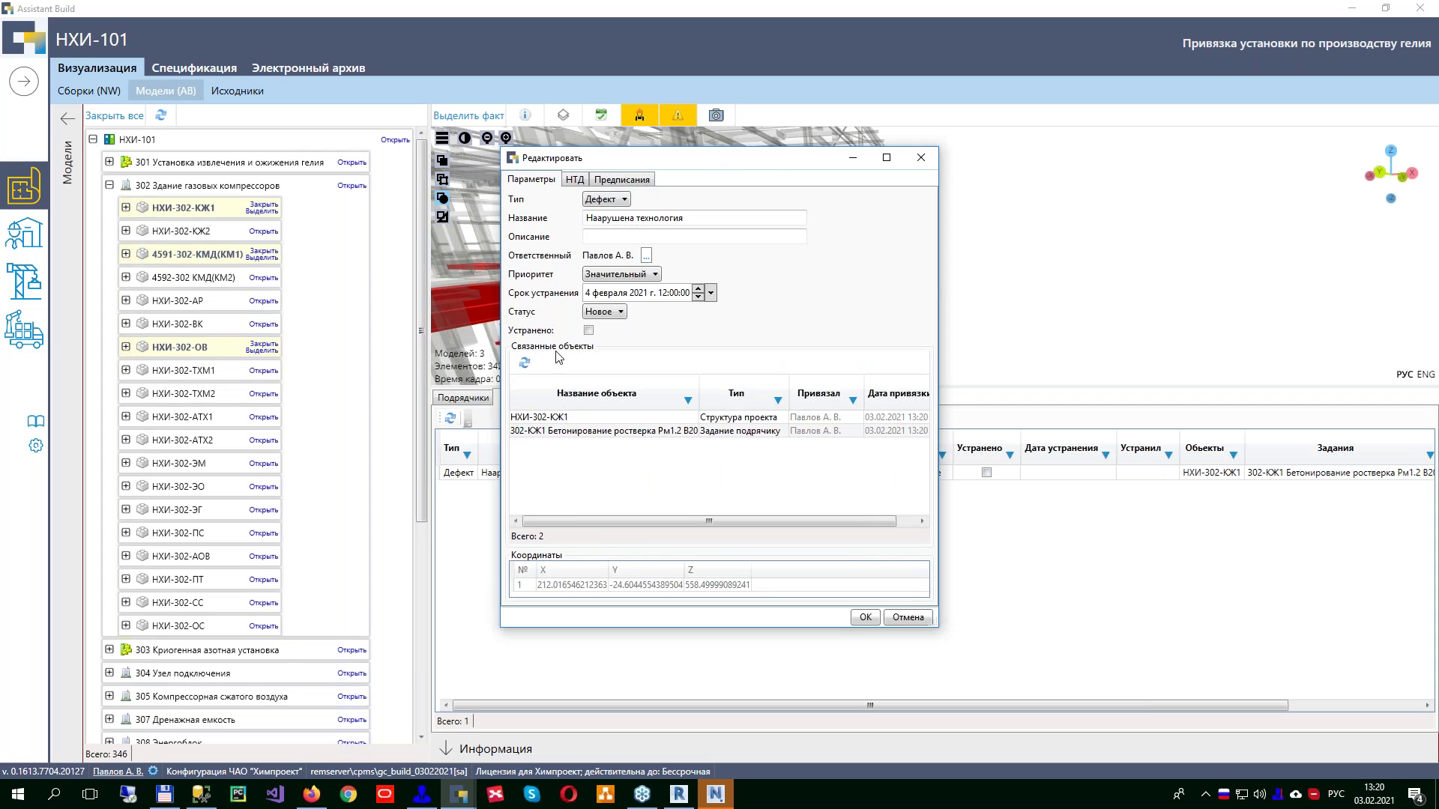
pyautogui.click(574, 182)
pyautogui.click(612, 184)
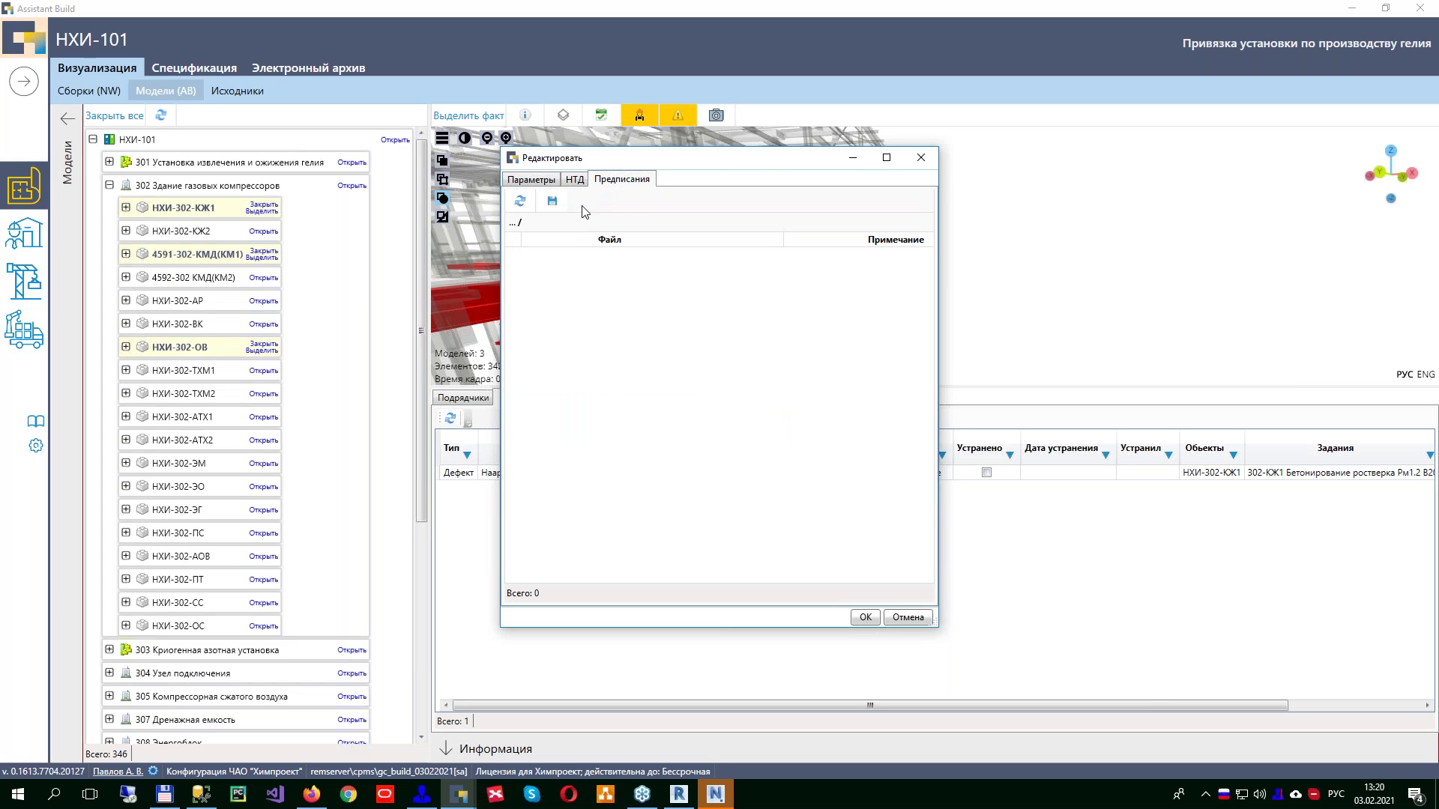
pyautogui.click(927, 158)
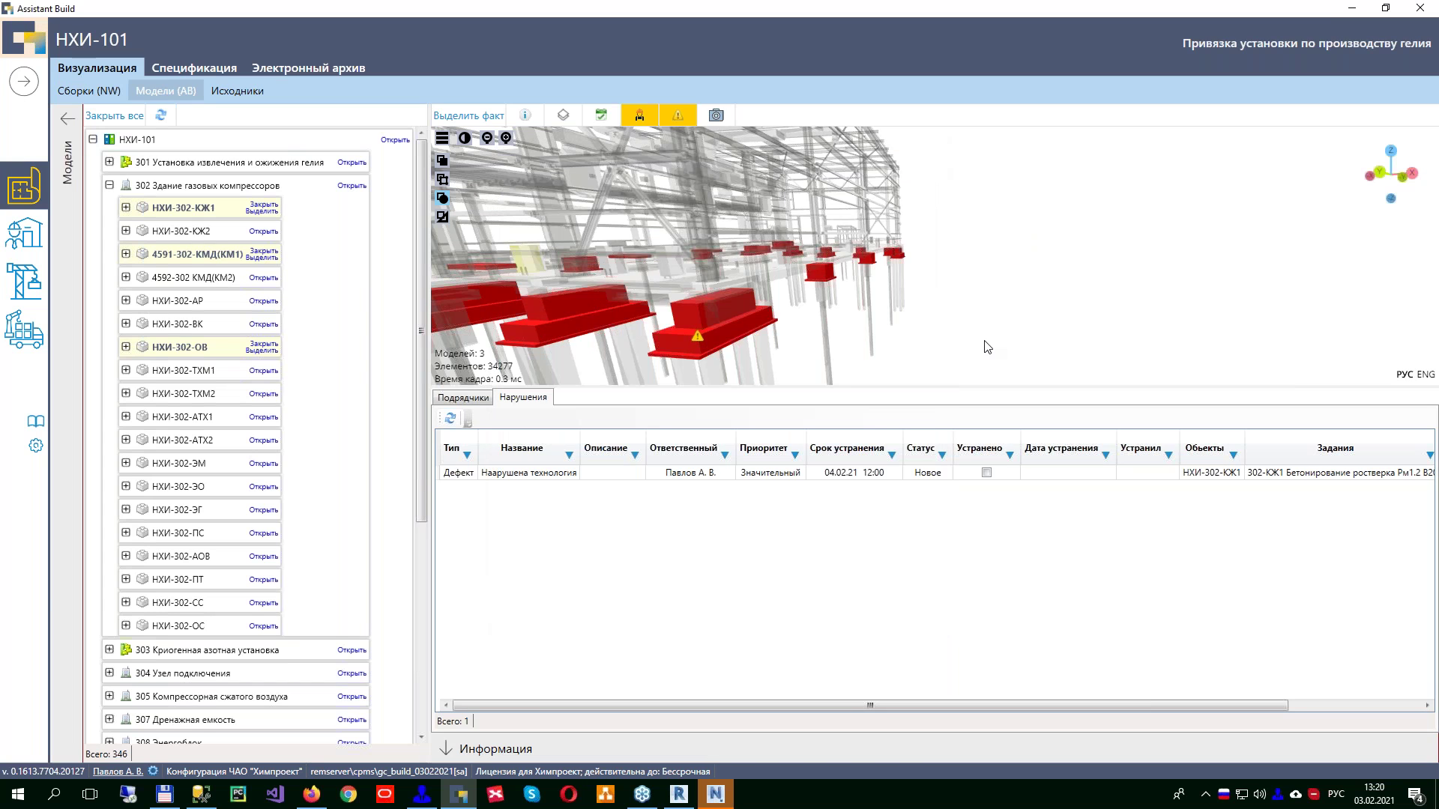
# Step: Reopen the violation from the list and open the parameters of its linked task 302-КЖ1 Бетонирование ростверка Рм1.2 В20
pyautogui.rightClick(697, 480)
pyautogui.click(719, 507)
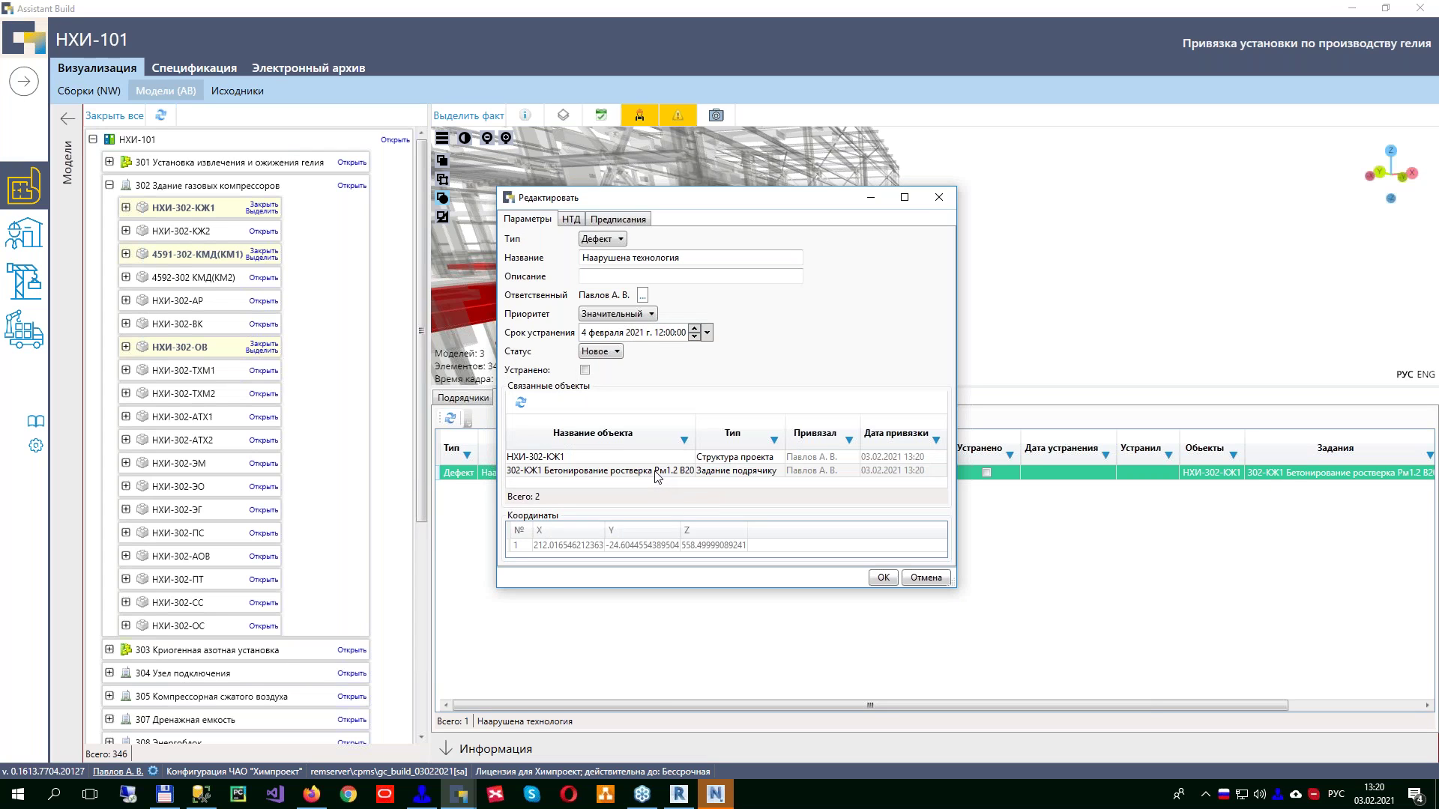
pyautogui.rightClick(656, 474)
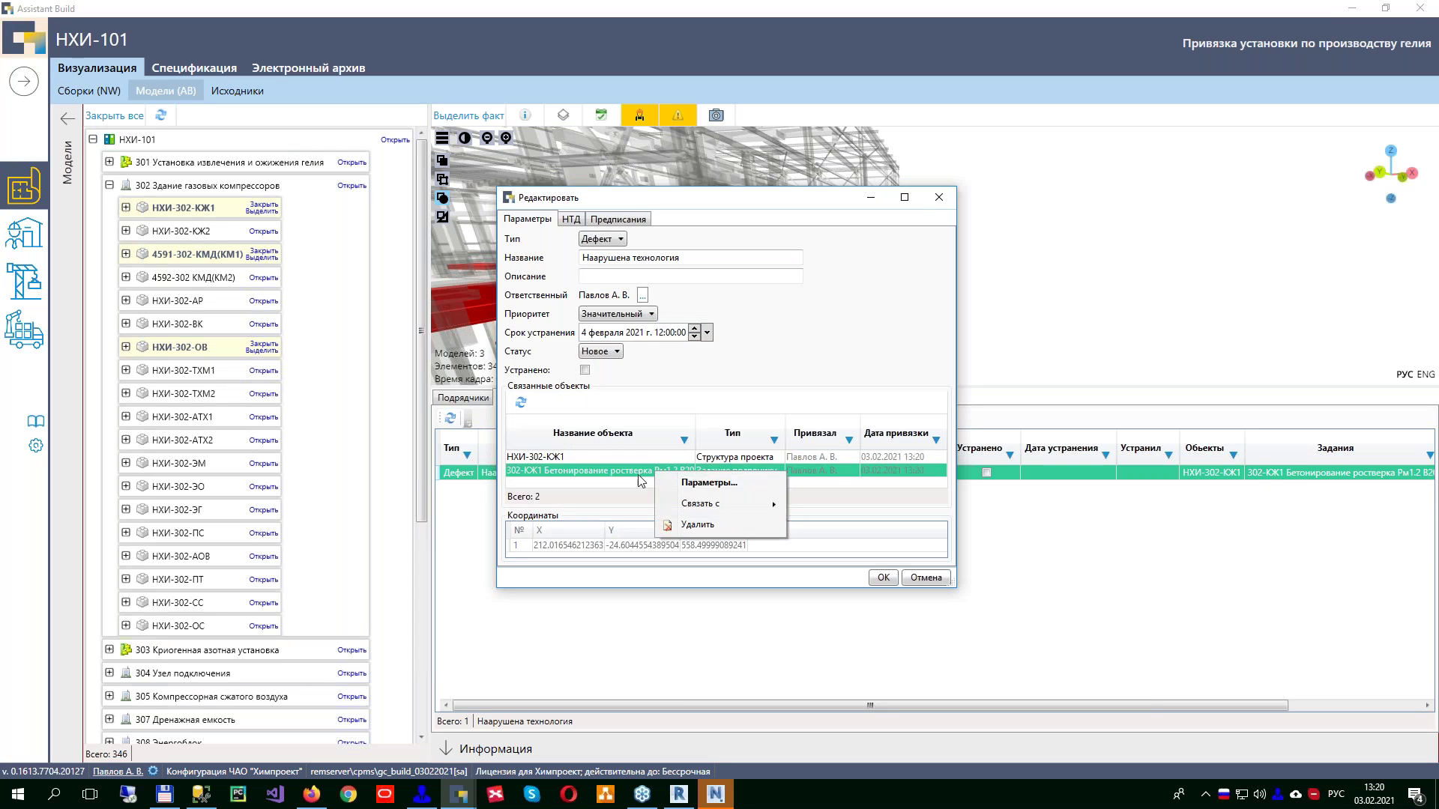
pyautogui.click(824, 483)
pyautogui.rightClick(709, 476)
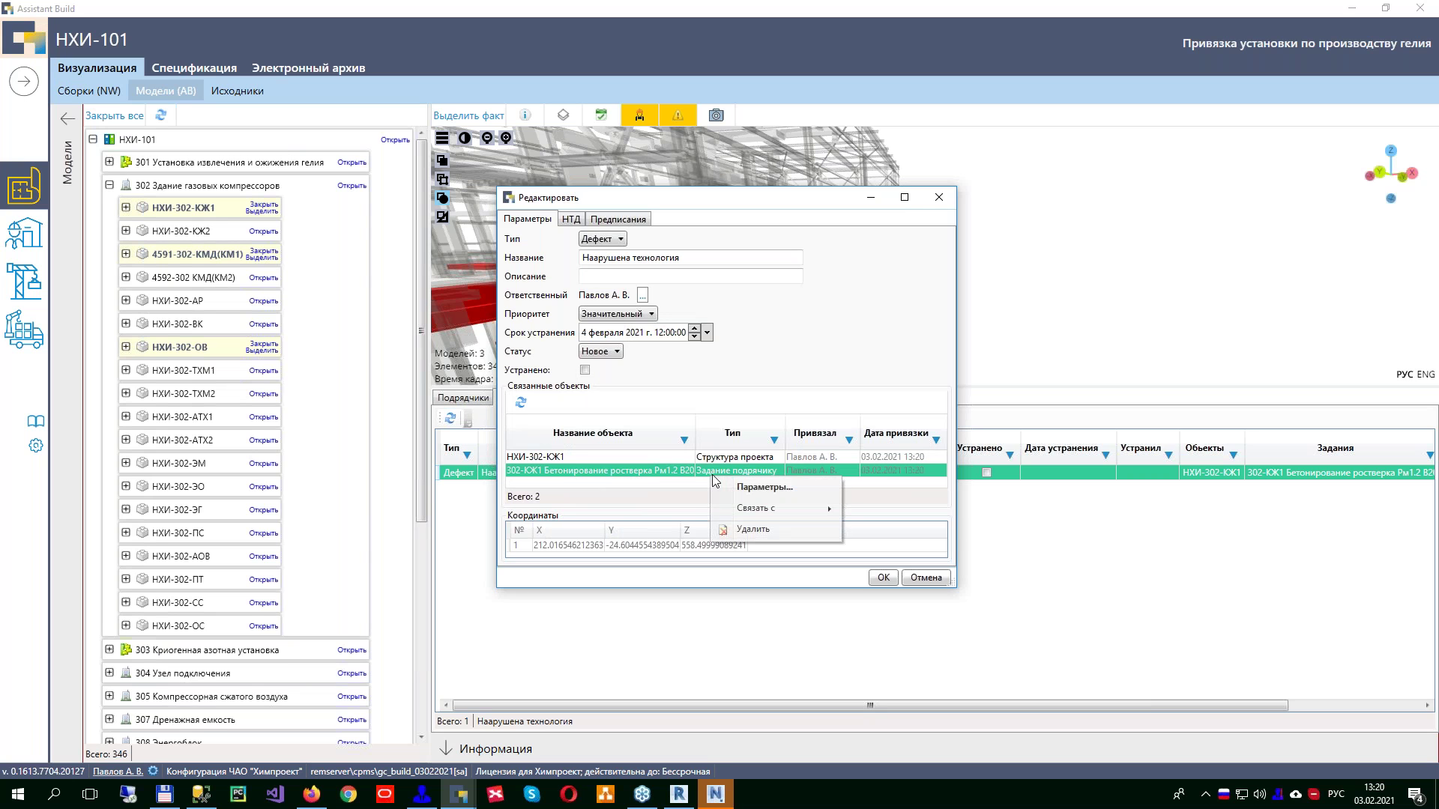
pyautogui.click(764, 487)
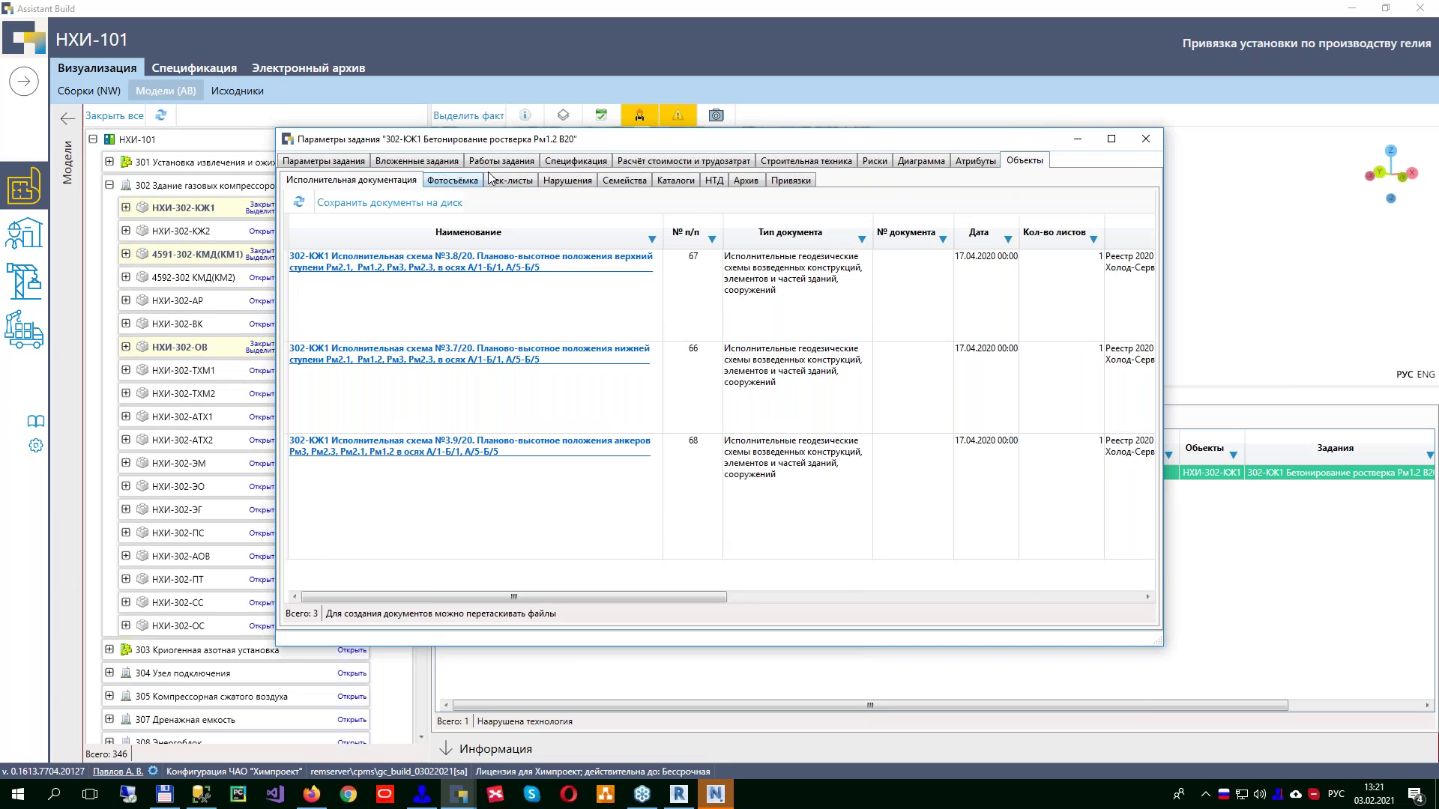
# Step: Review the "Наарушена технология" violation among the task's violations, and close all the cards
pyautogui.click(570, 179)
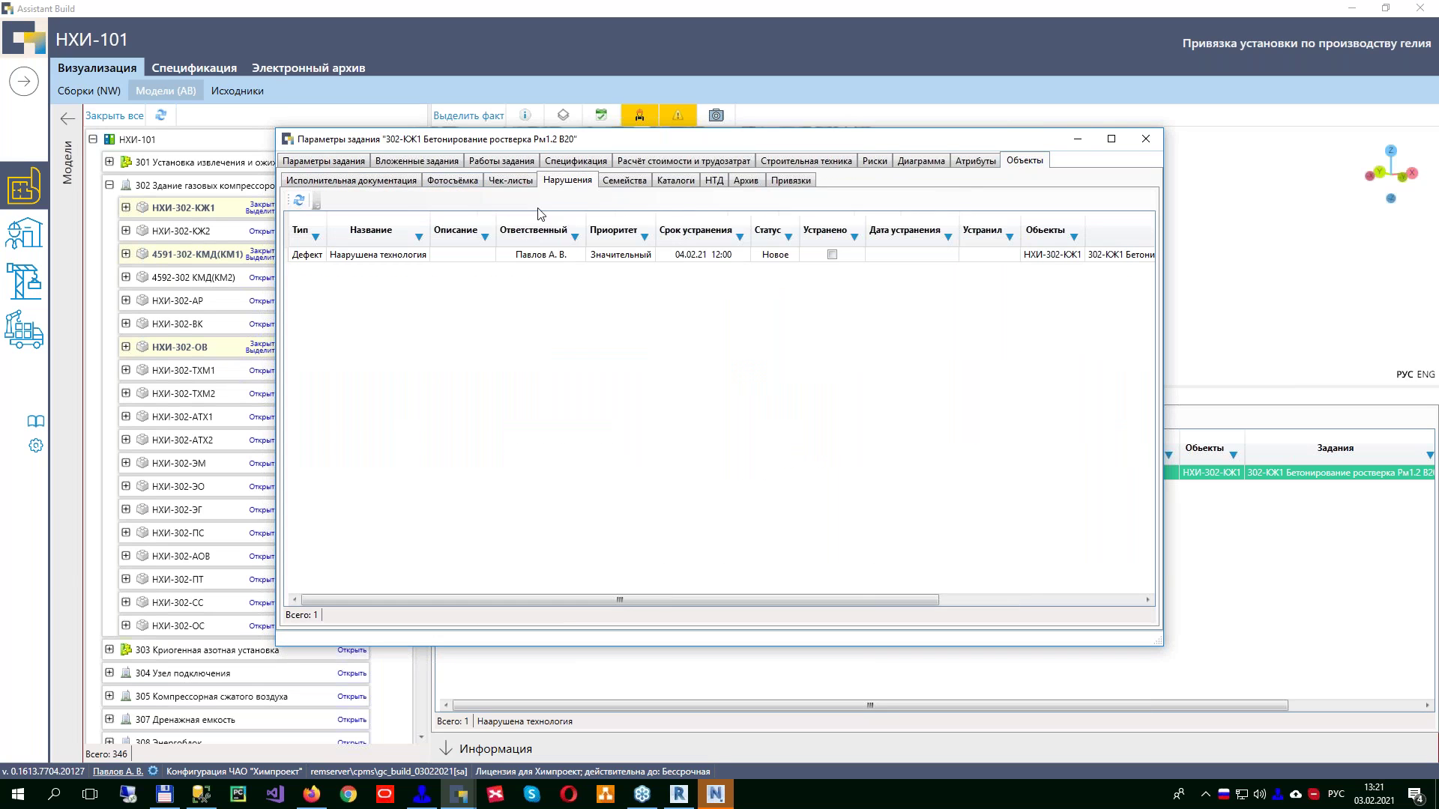
pyautogui.rightClick(551, 259)
pyautogui.click(596, 298)
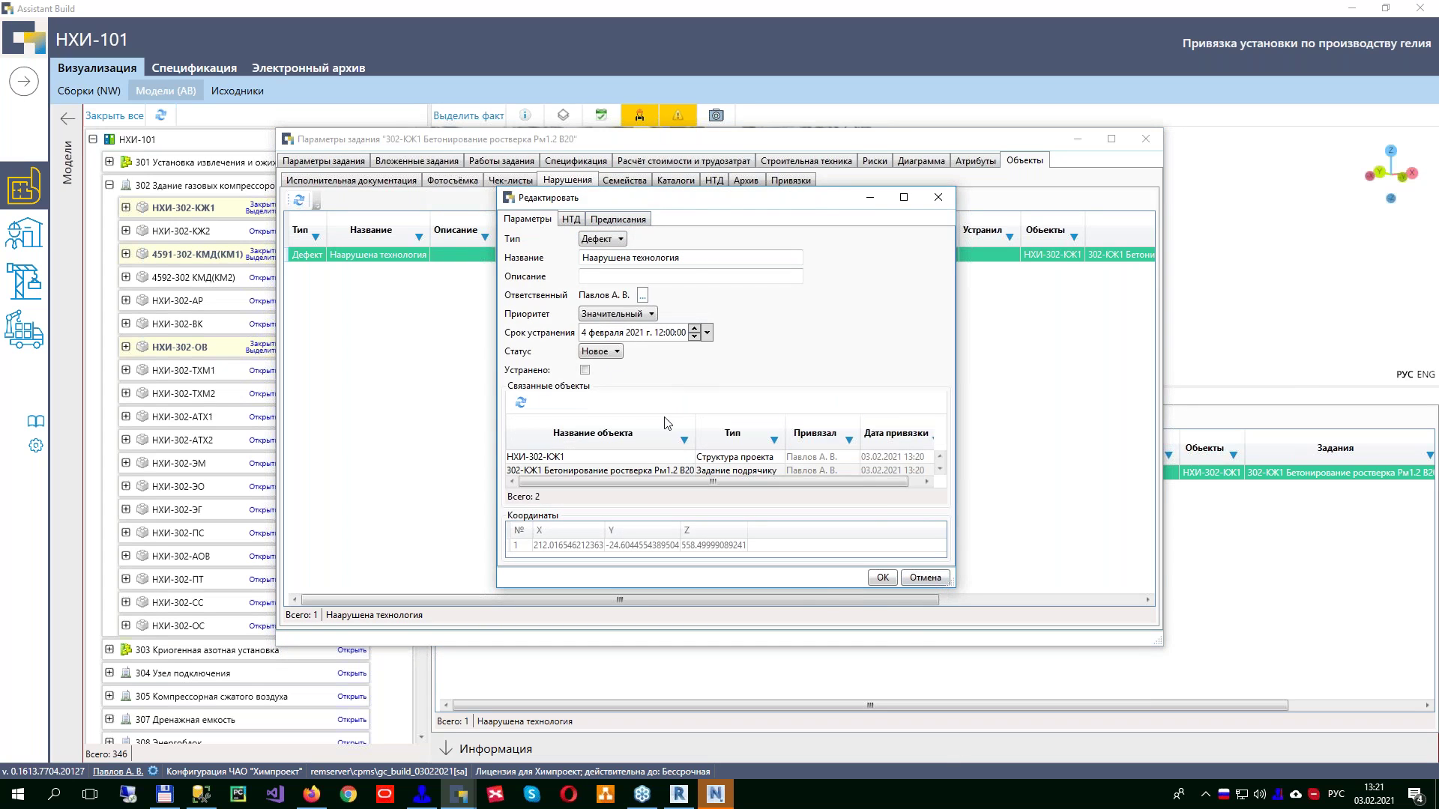
pyautogui.click(937, 197)
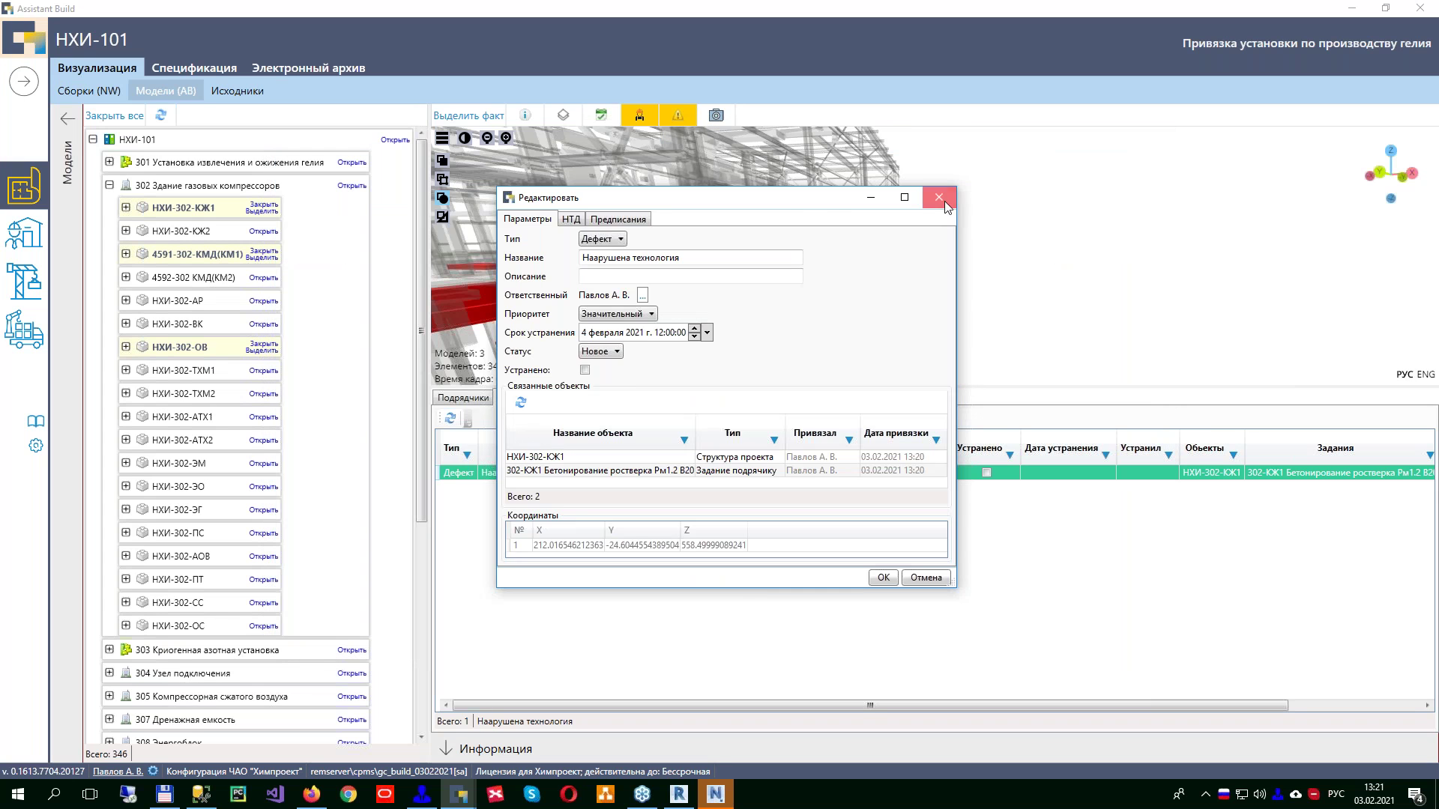
pyautogui.click(944, 201)
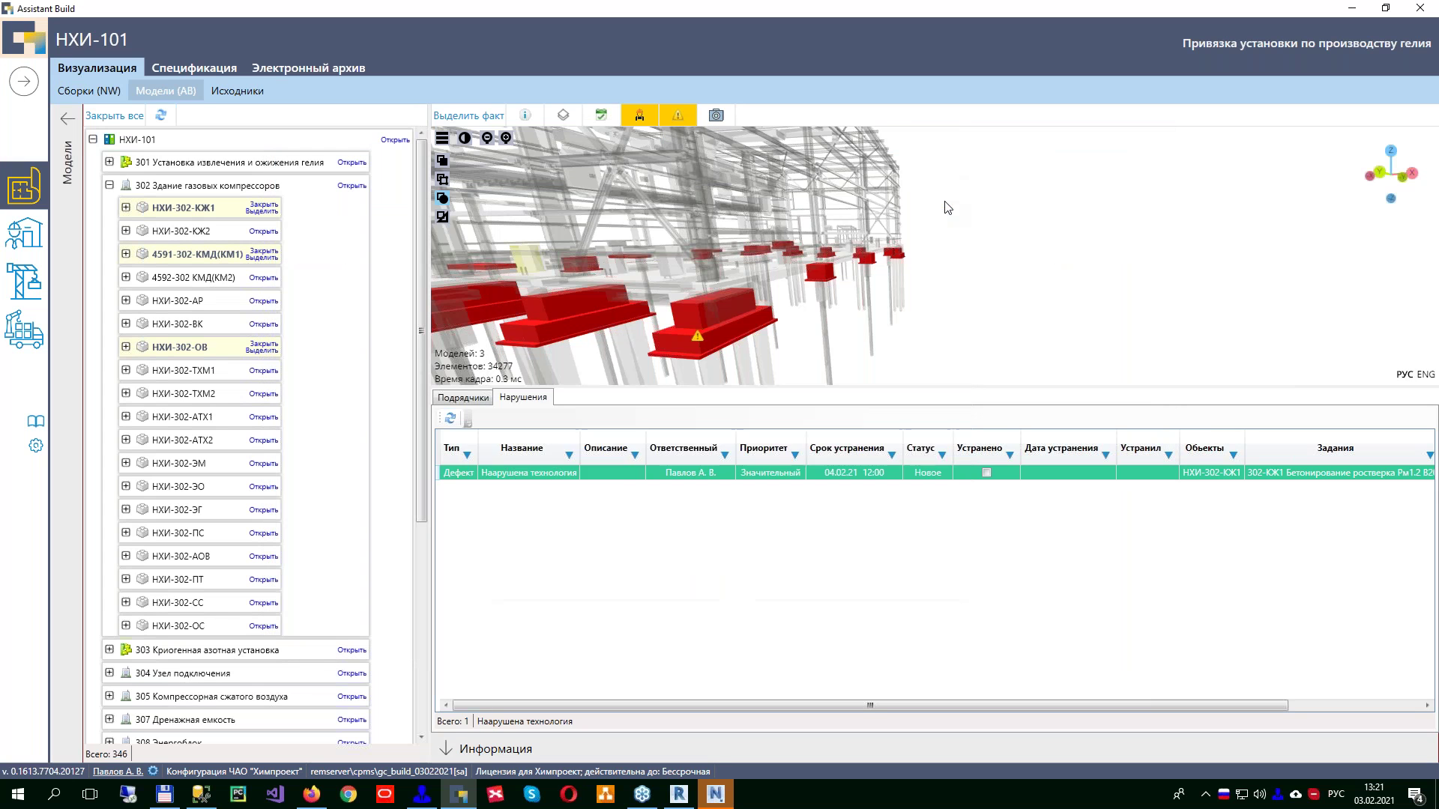
# Step: Replace the violations list with the Фотофакт list of photo records for the open models
pyautogui.click(720, 120)
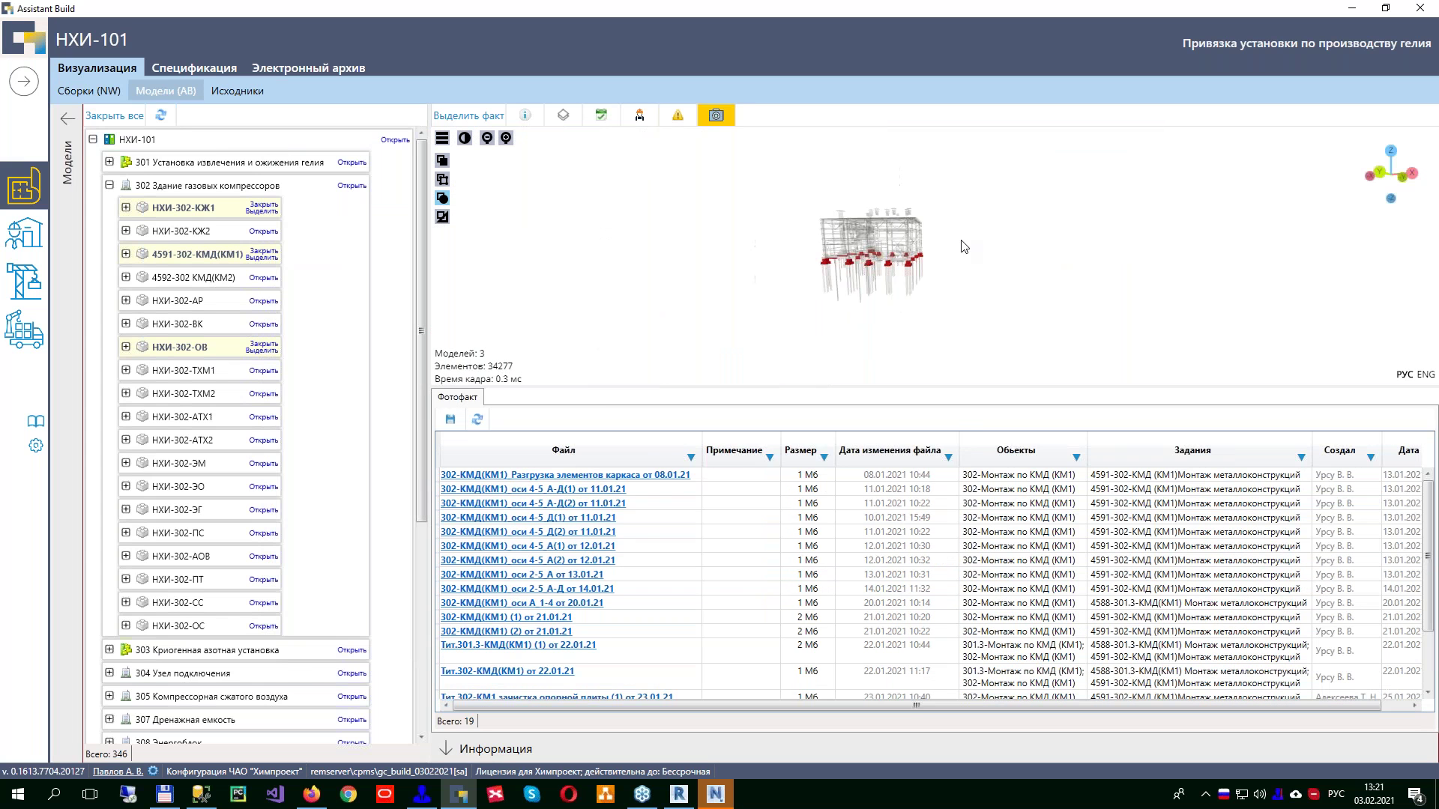
pyautogui.scroll(3, 883, 328)
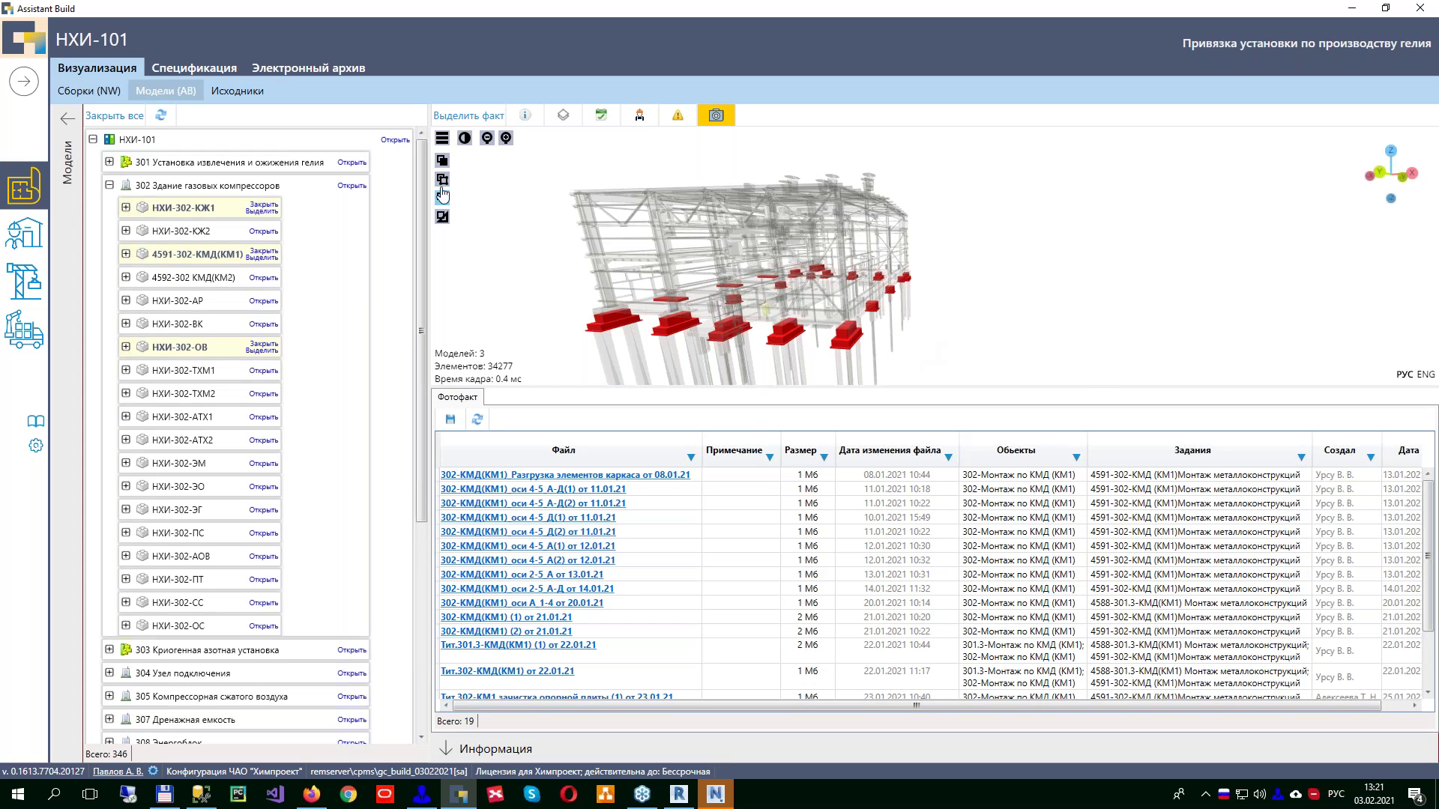
pyautogui.click(851, 343)
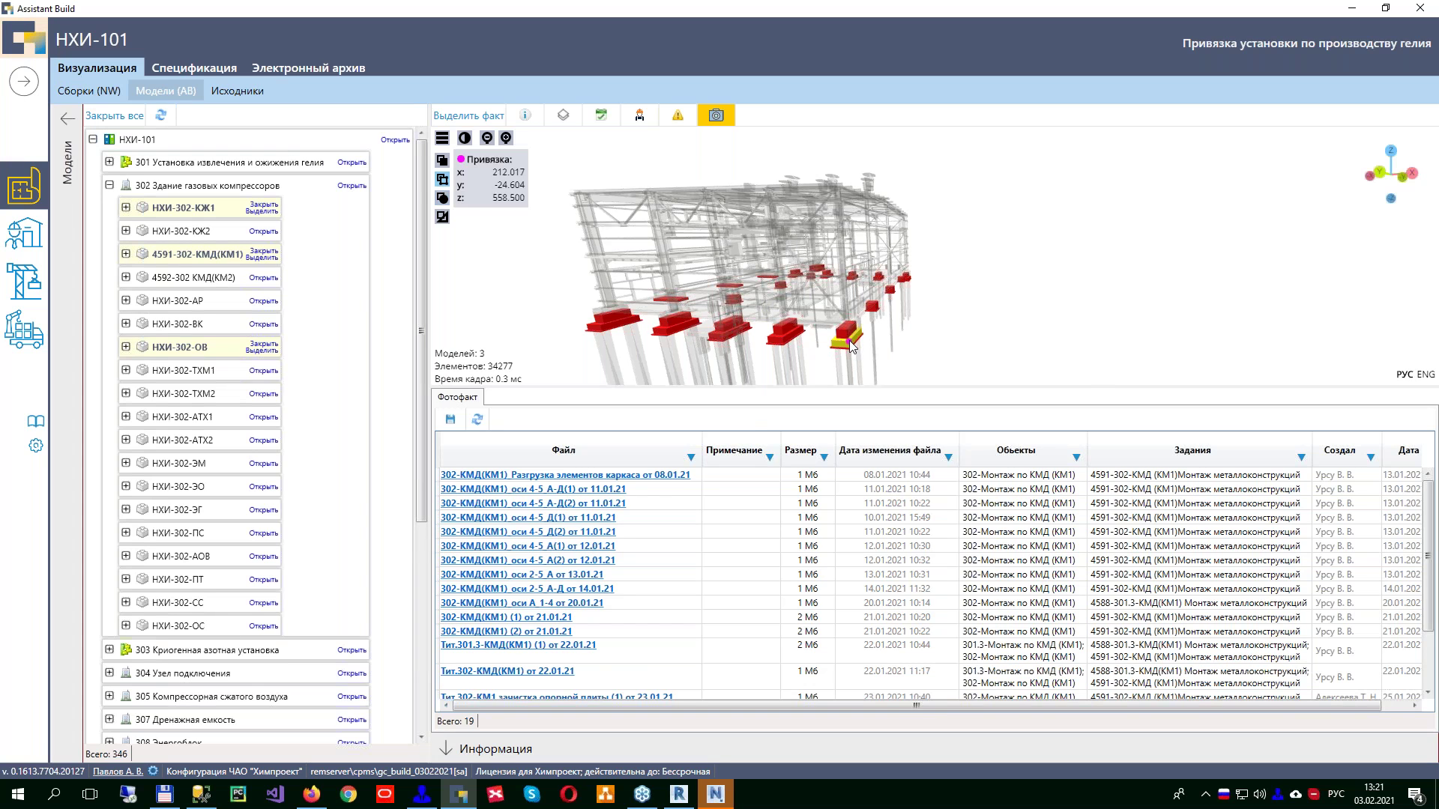
pyautogui.doubleClick(334, 120)
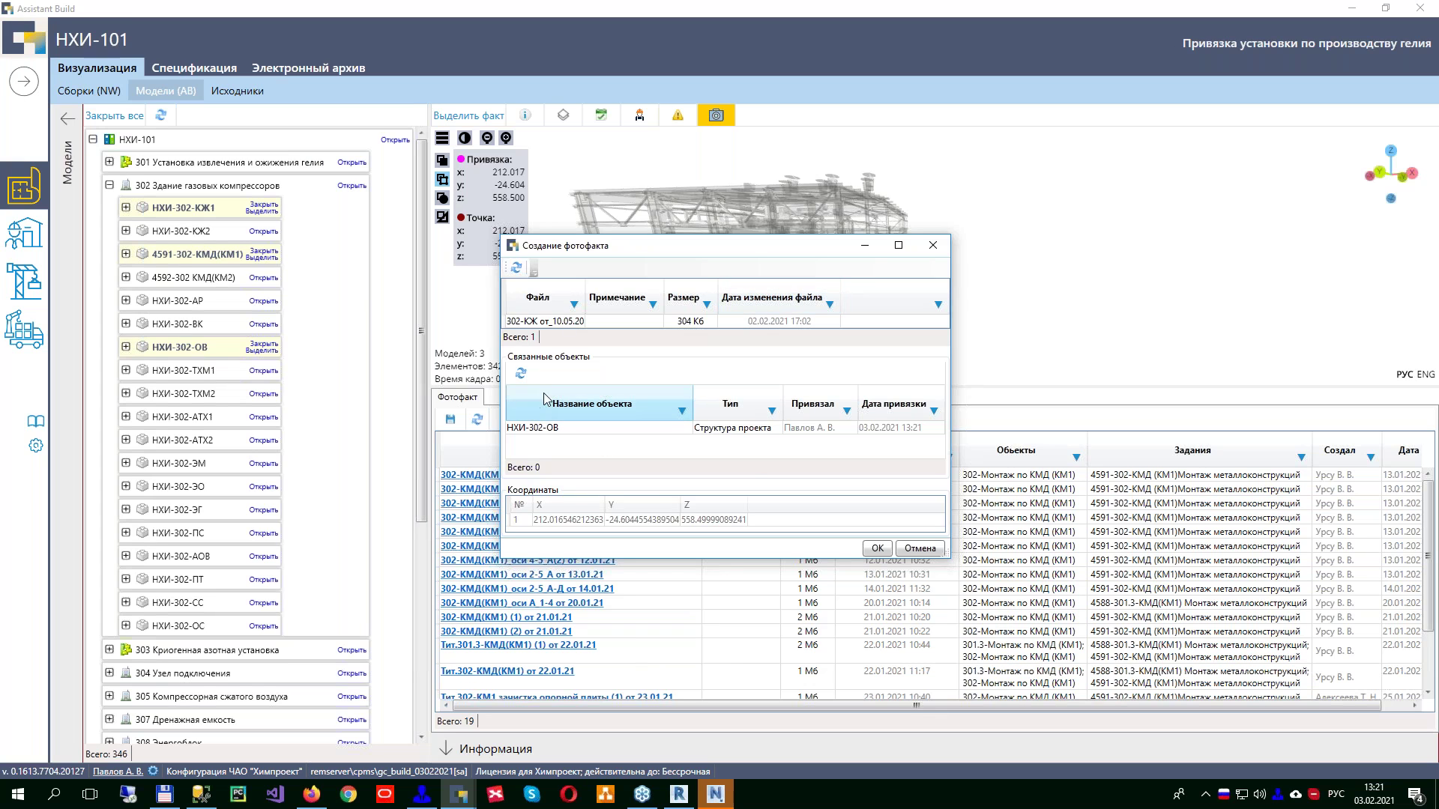
pyautogui.moveTo(585, 292); pyautogui.dragTo(629, 294)
pyautogui.click(596, 327)
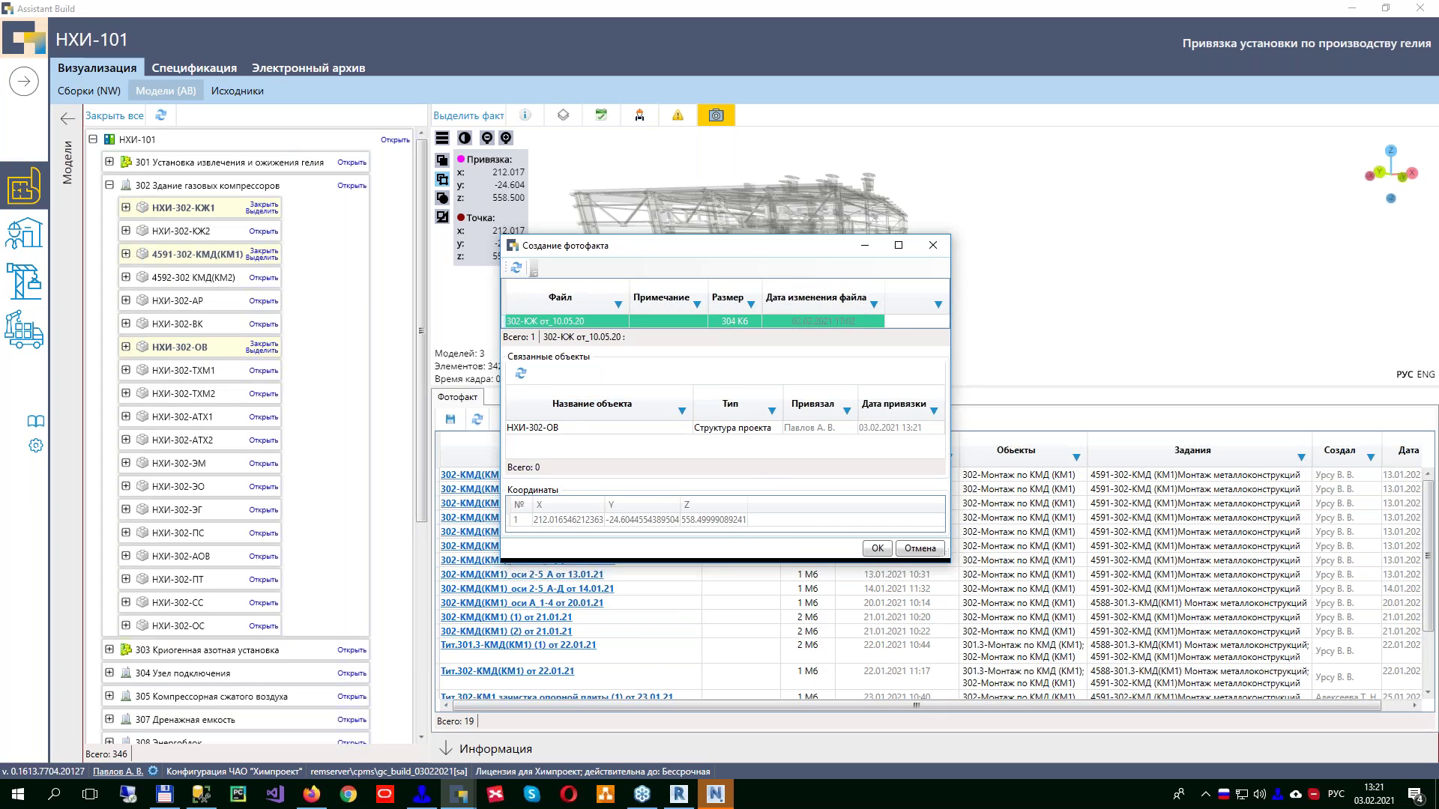
pyautogui.click(596, 326)
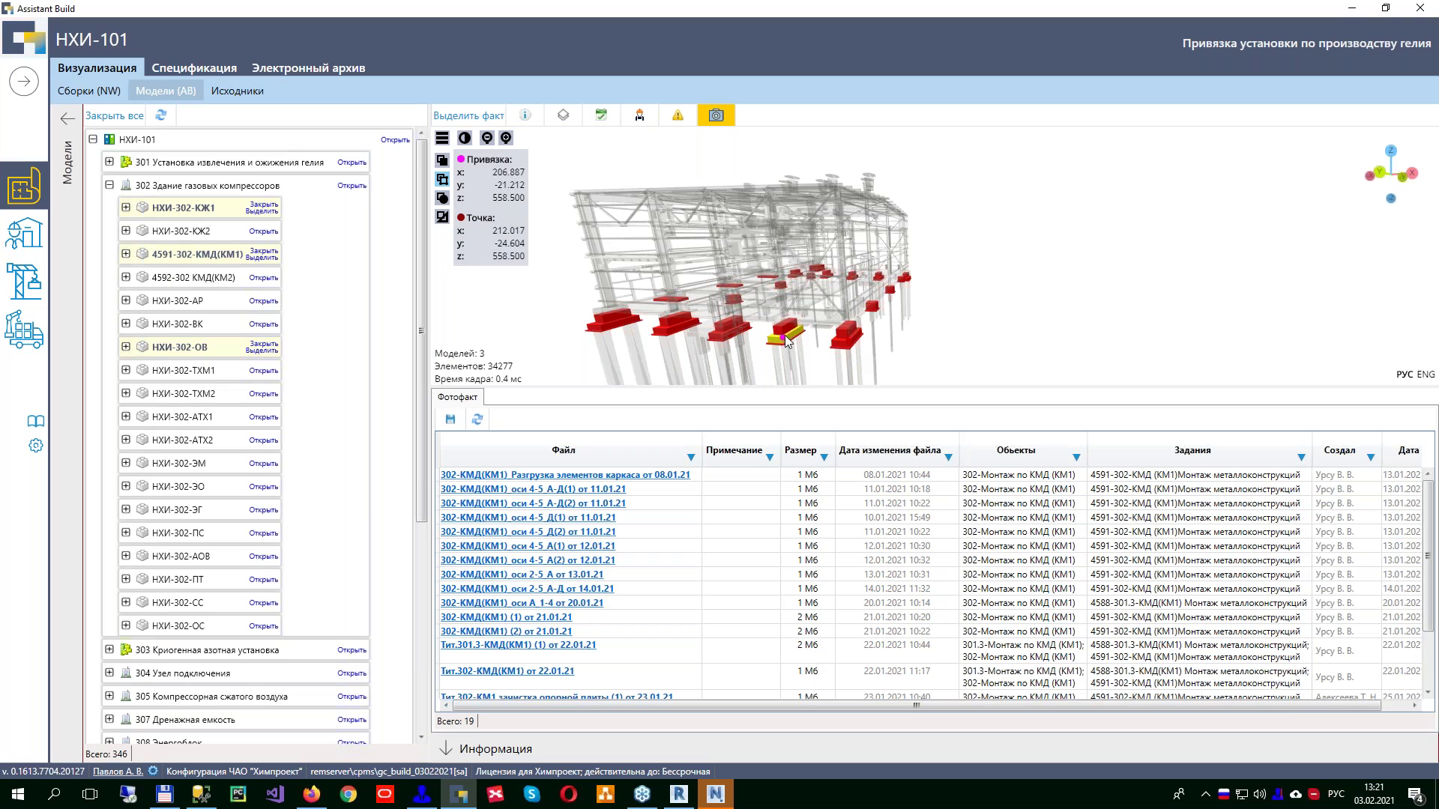
# Step: Create a photo record at a point on the nearest corner foundation grillage using the picture 302-КЖ от_10.05.20
pyautogui.click(846, 337)
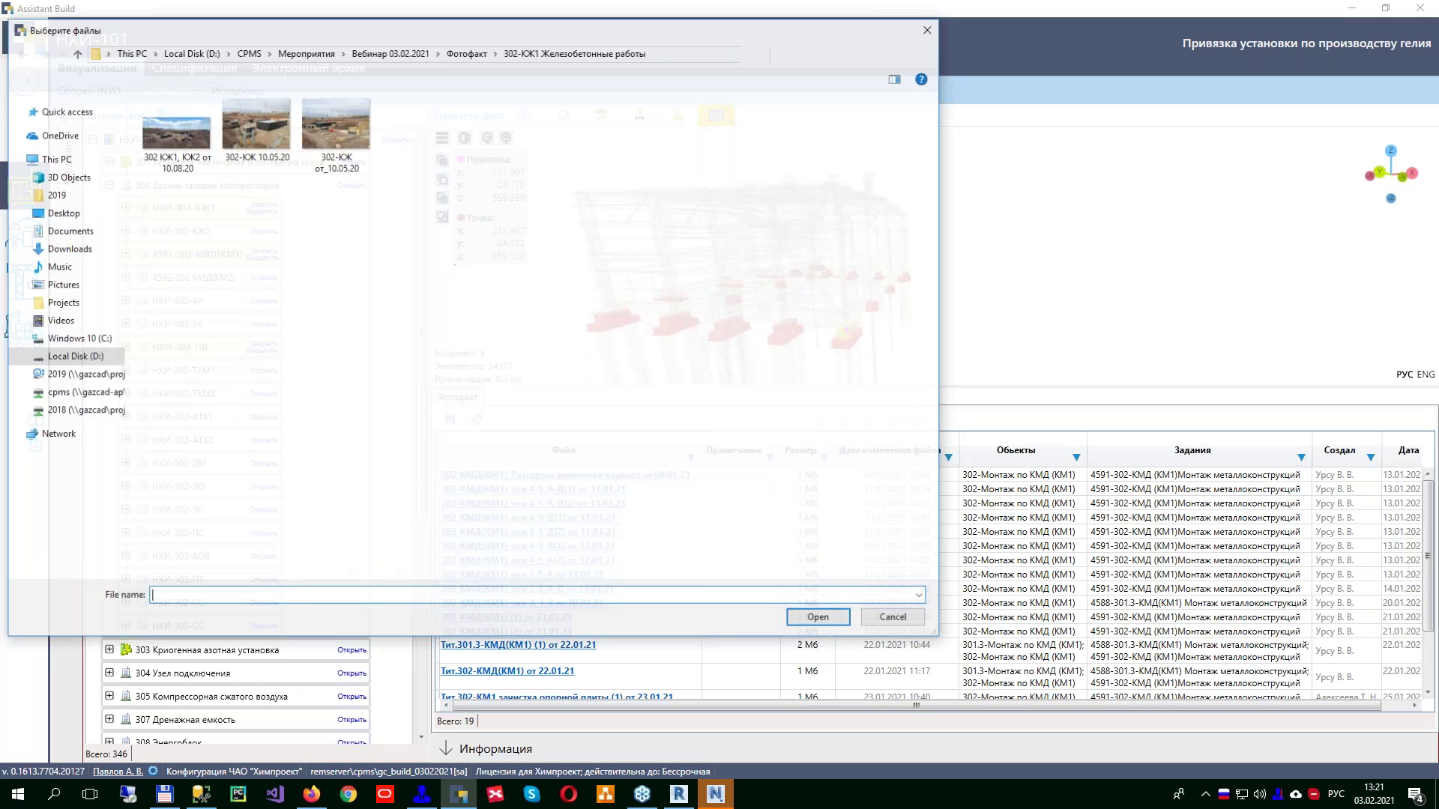
pyautogui.click(357, 131)
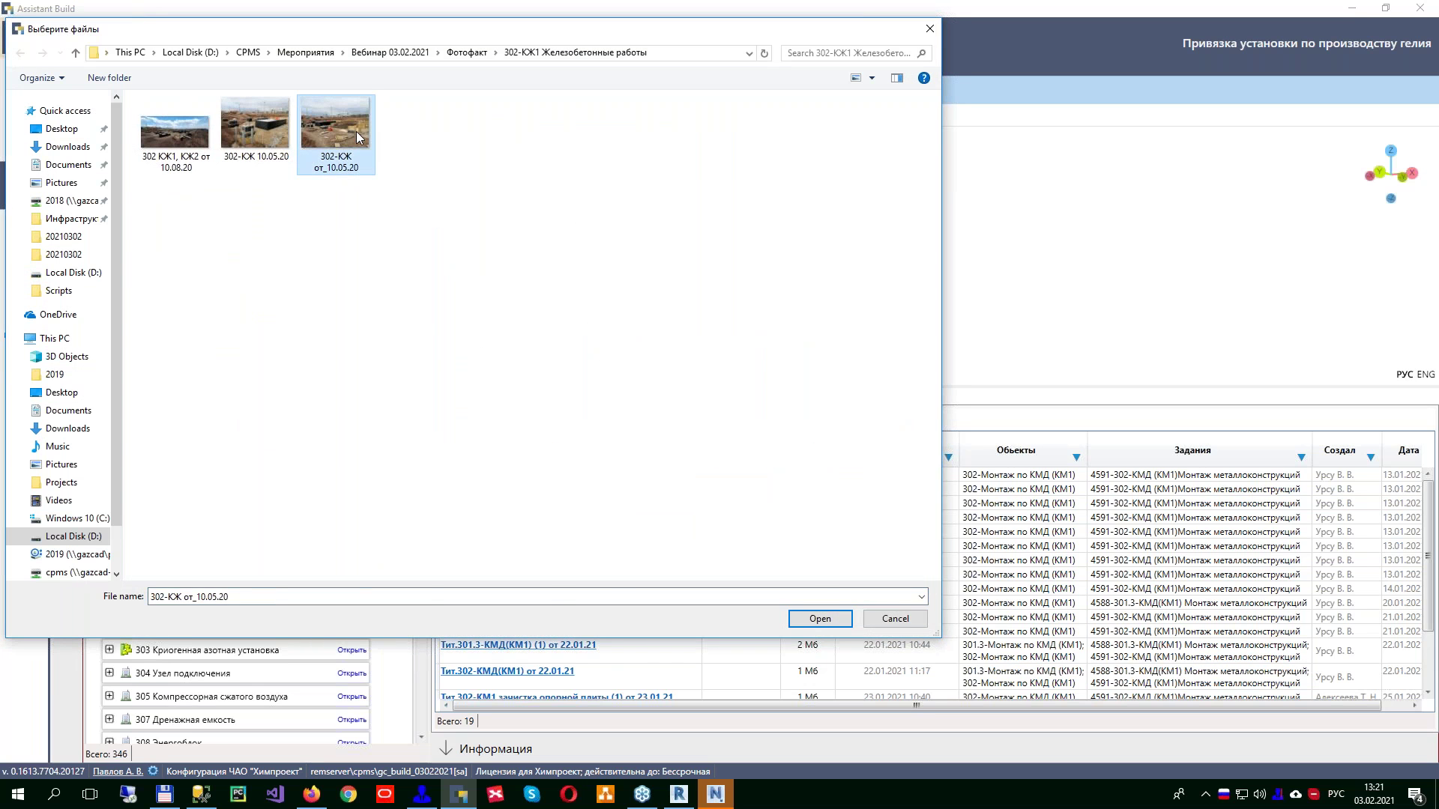
pyautogui.doubleClick(356, 132)
pyautogui.click(860, 526)
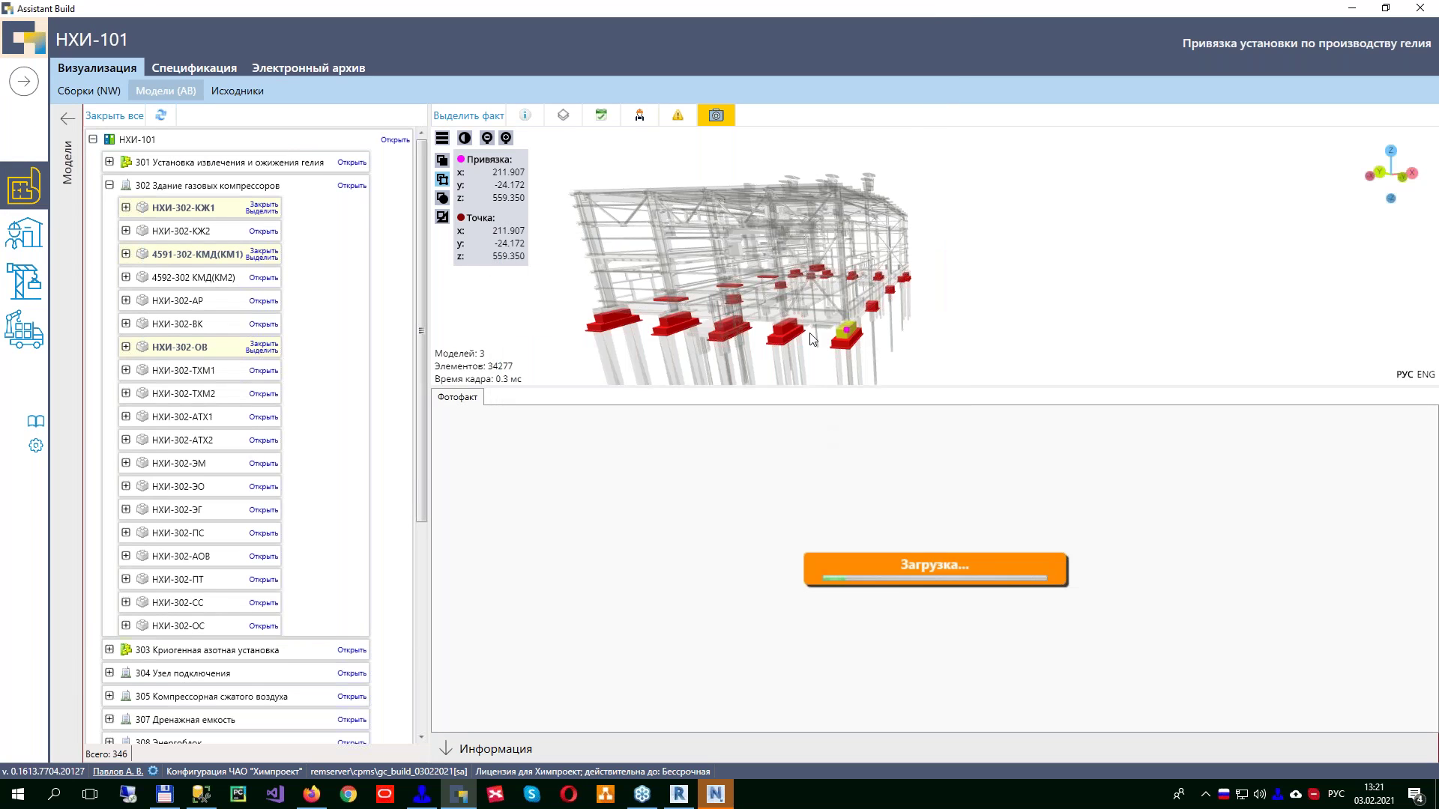
# Step: Open the 302-КЖ от_10.05.20 photo from its camera marker on the corner grillage, view it and close it
pyautogui.scroll(5, 834, 311)
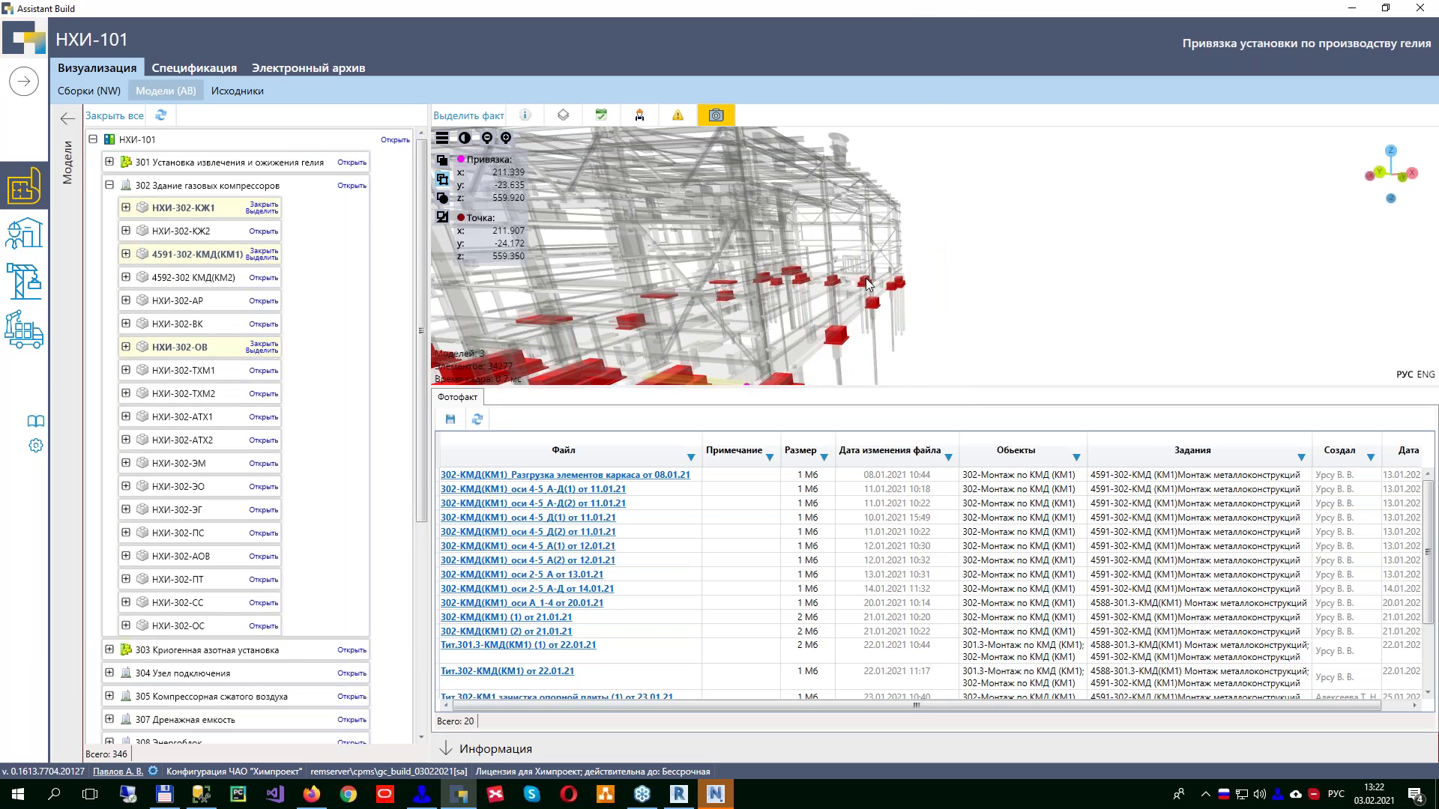
pyautogui.scroll(3, 888, 249)
pyautogui.scroll(5, 899, 270)
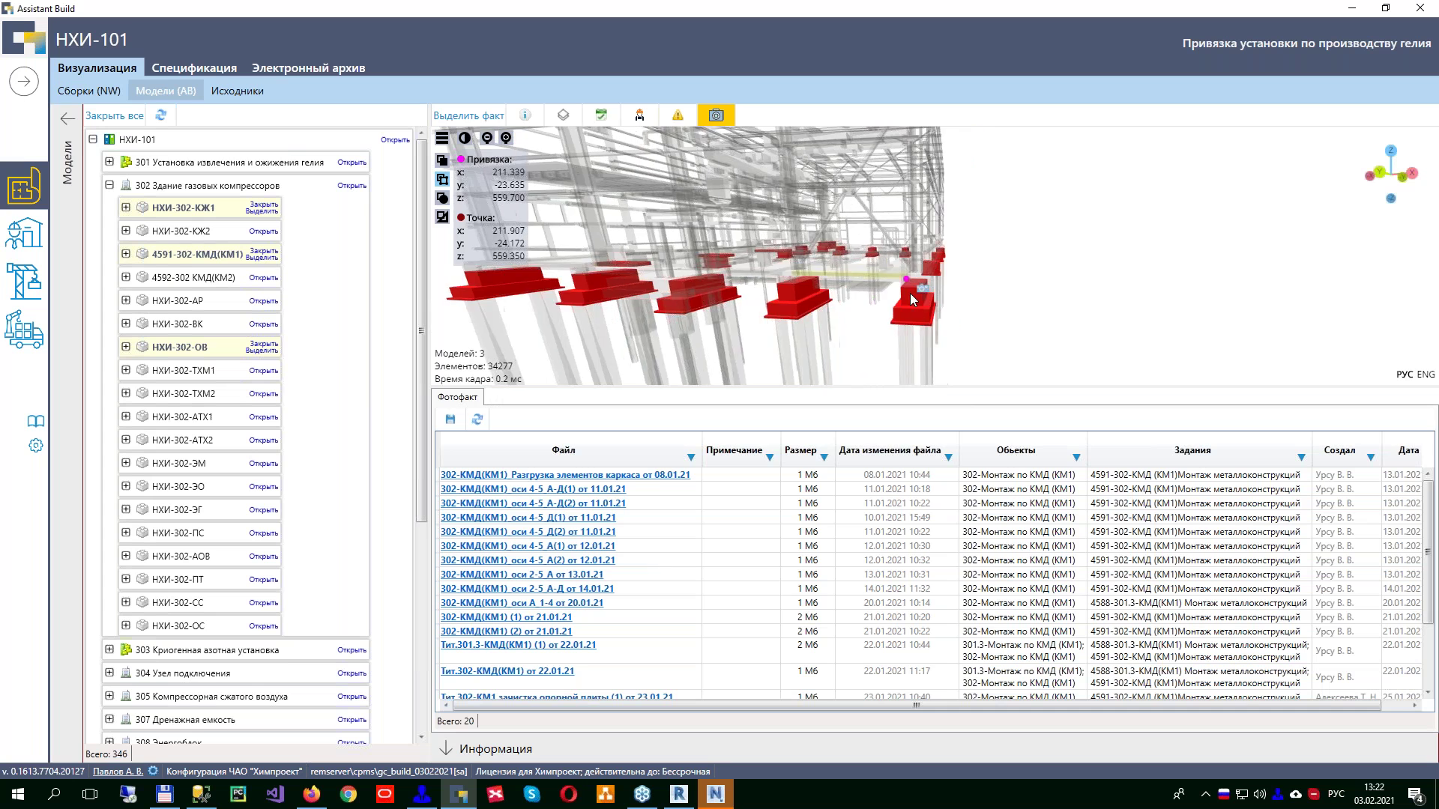
pyautogui.scroll(-3, 889, 330)
pyautogui.scroll(-2, 888, 330)
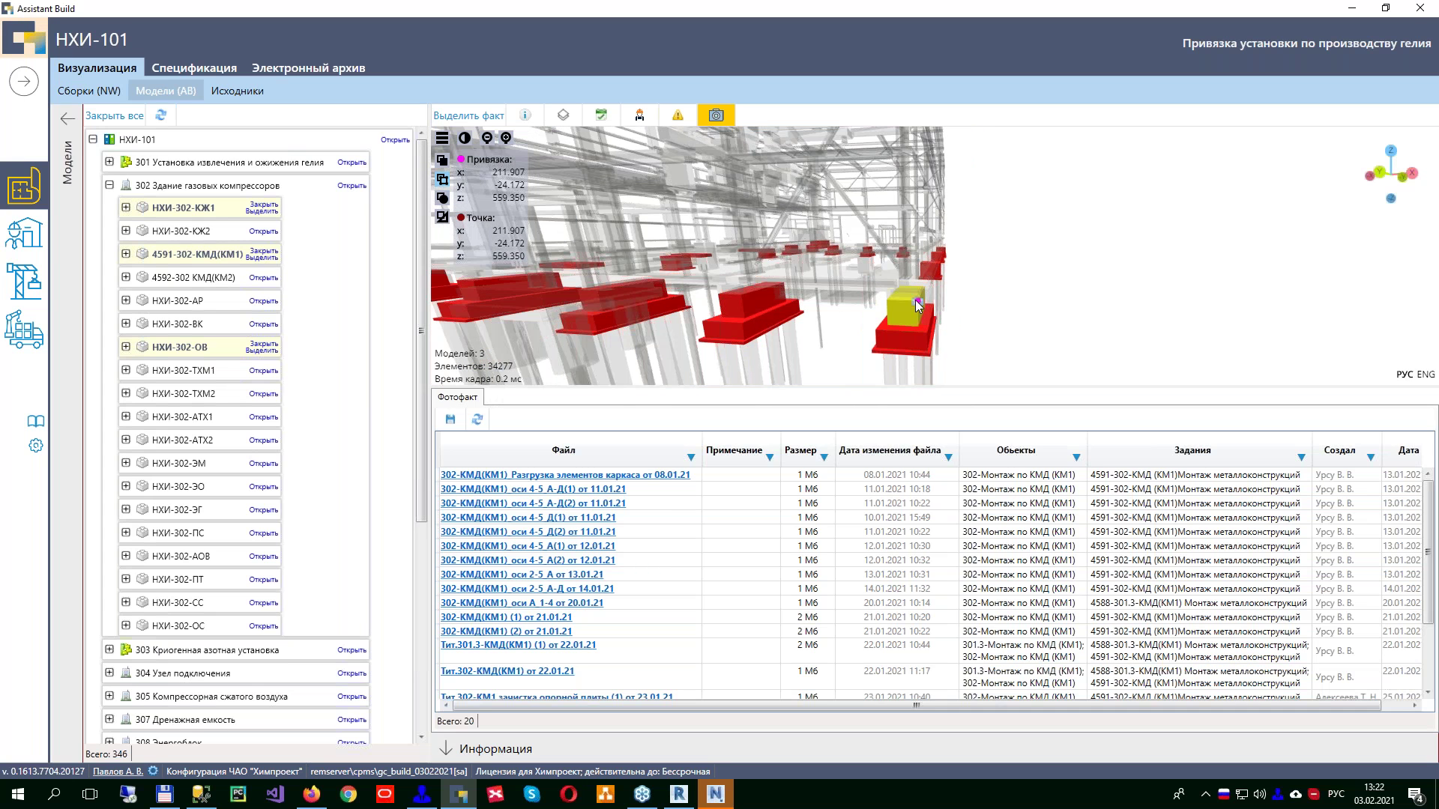
pyautogui.click(443, 198)
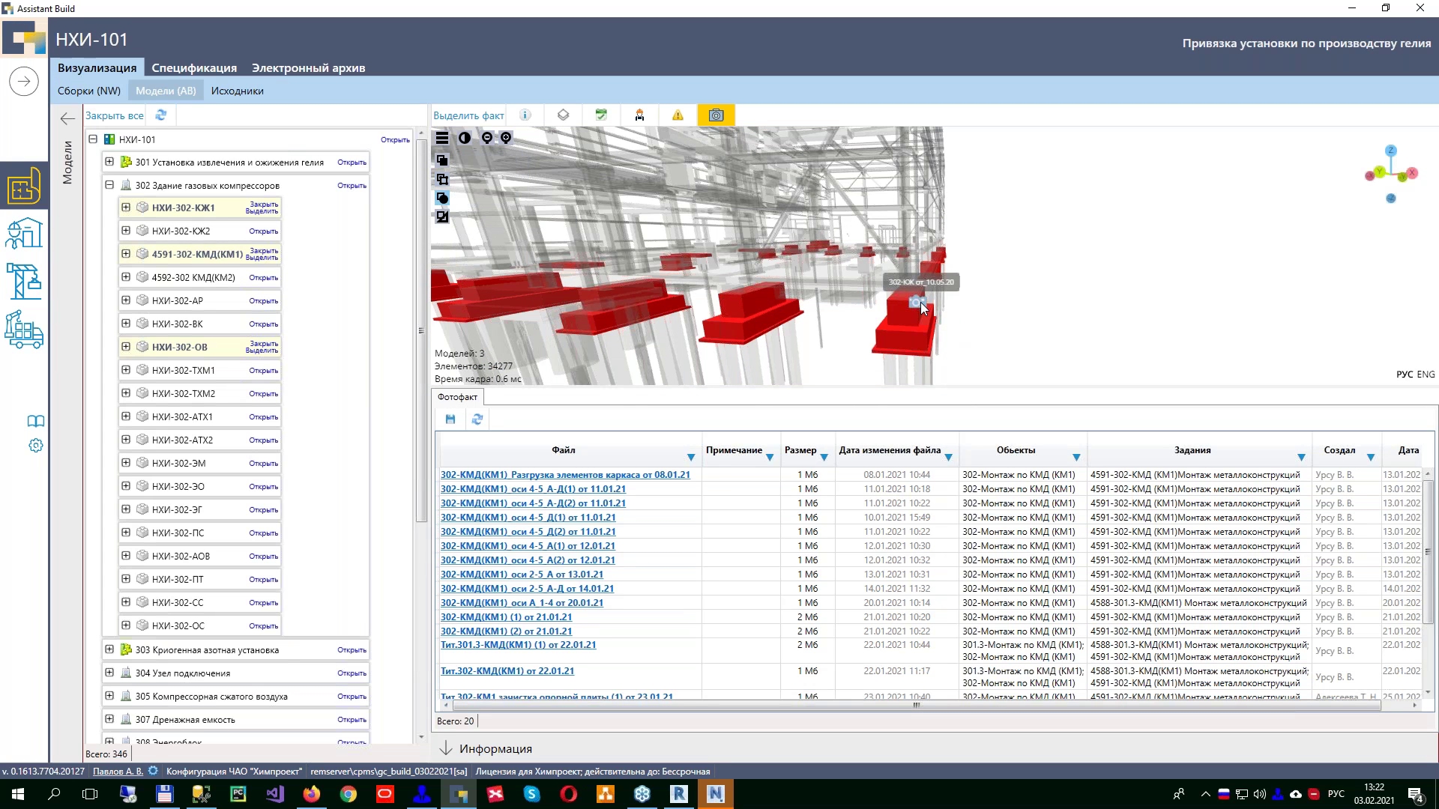
pyautogui.click(919, 303)
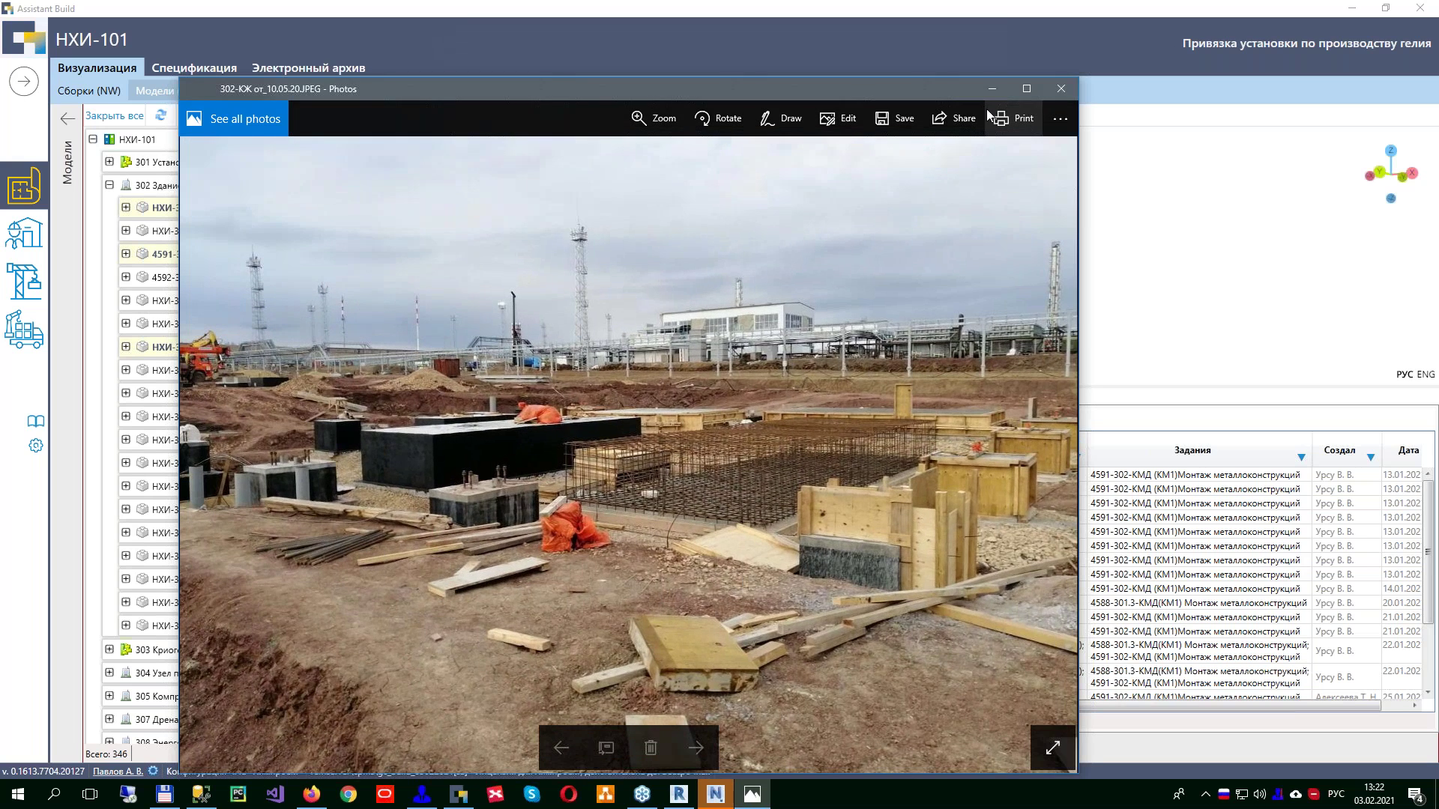
pyautogui.click(1060, 88)
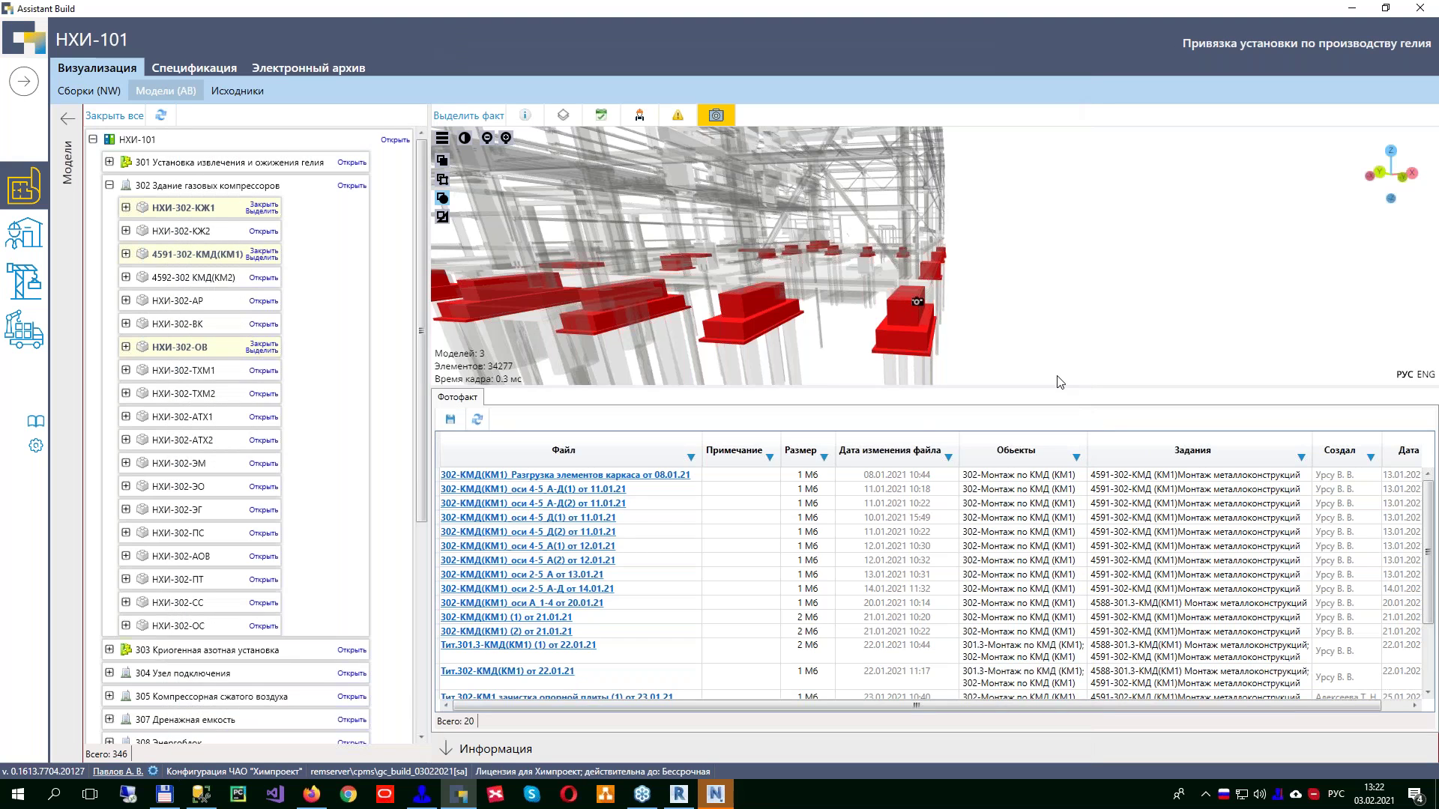
# Step: Go to the Площадка строительства section and expand the main navigation to show the section names
pyautogui.click(24, 281)
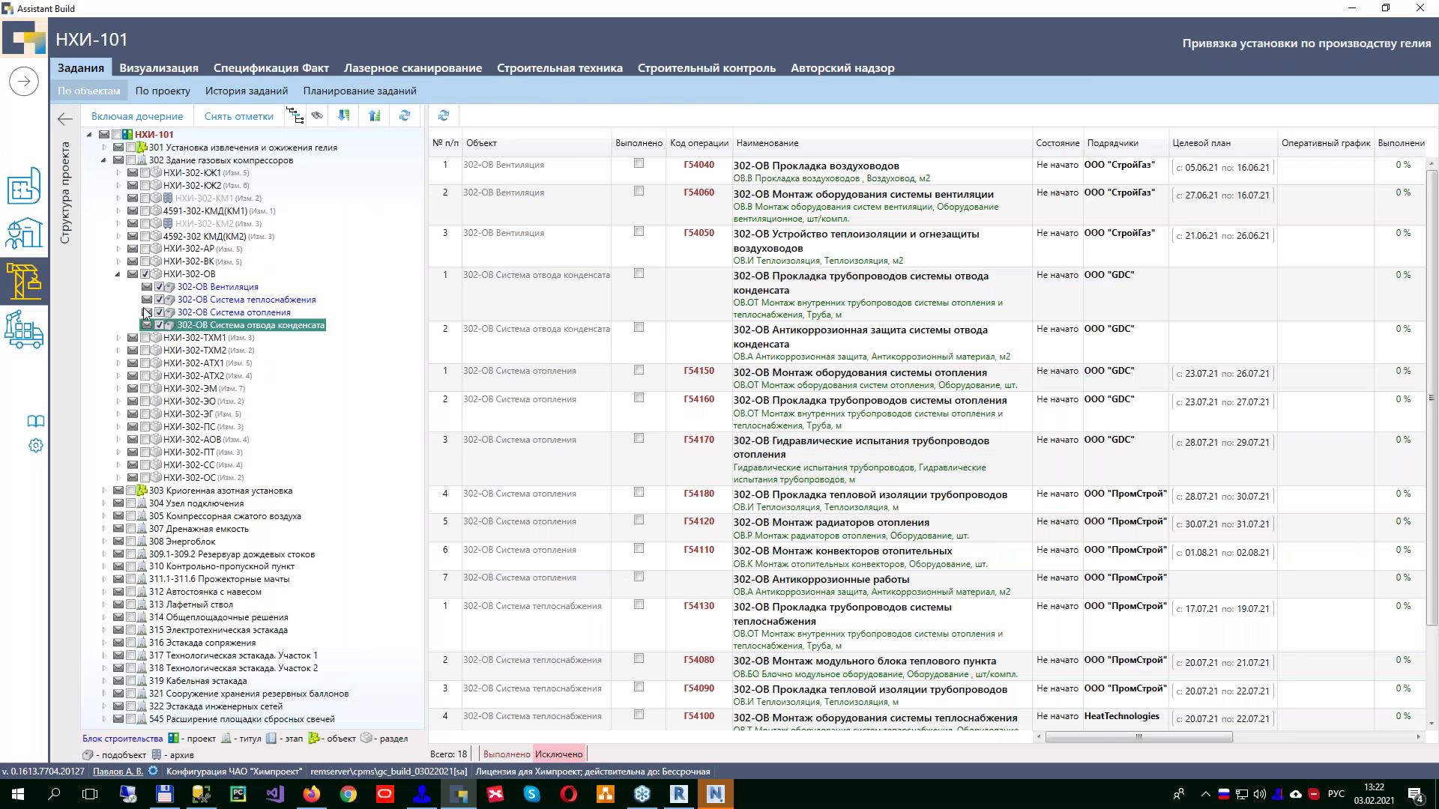
pyautogui.click(27, 82)
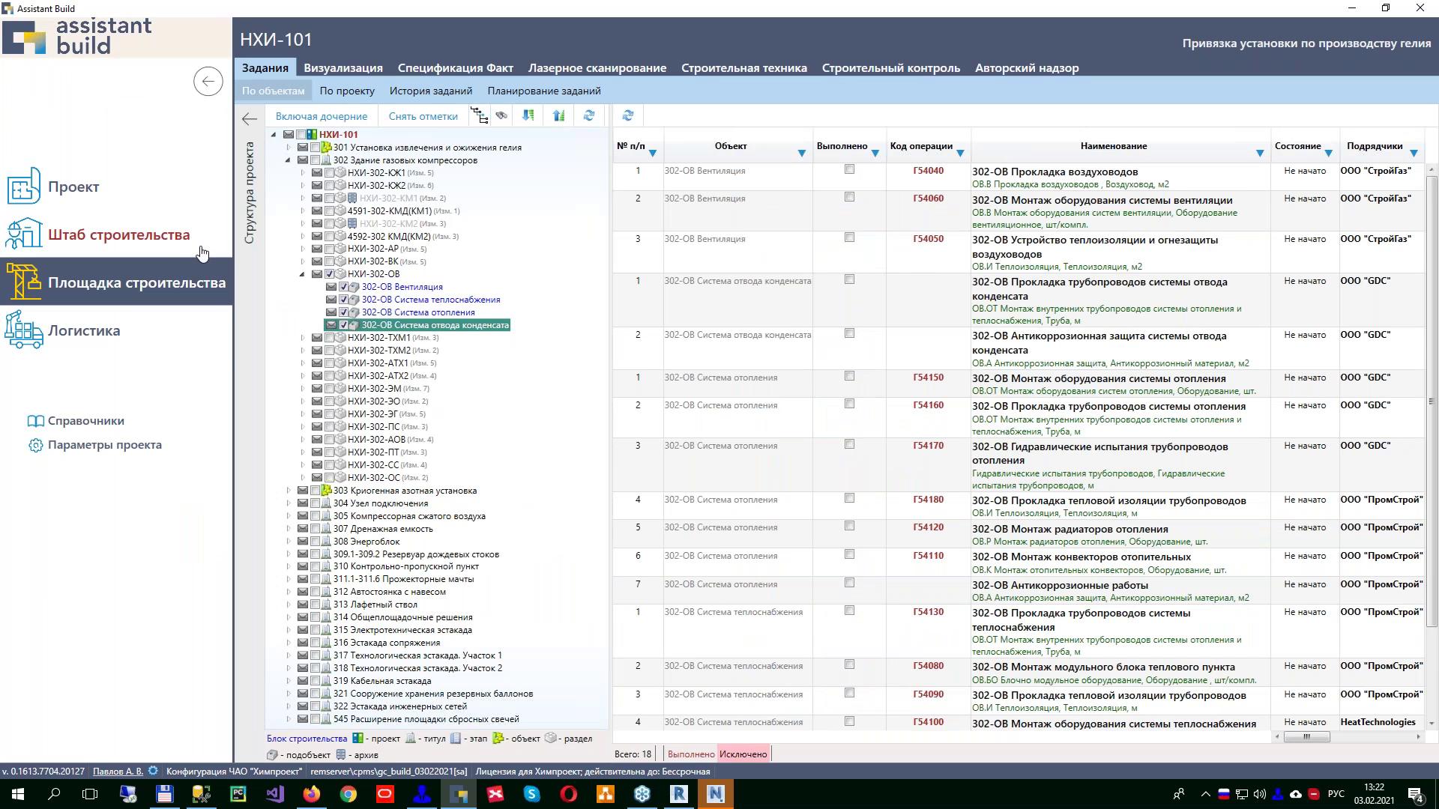
# Step: Look through the Проект, Штаб строительства and Логистика sections, return to Площадка строительства and collapse the main navigation
pyautogui.click(88, 197)
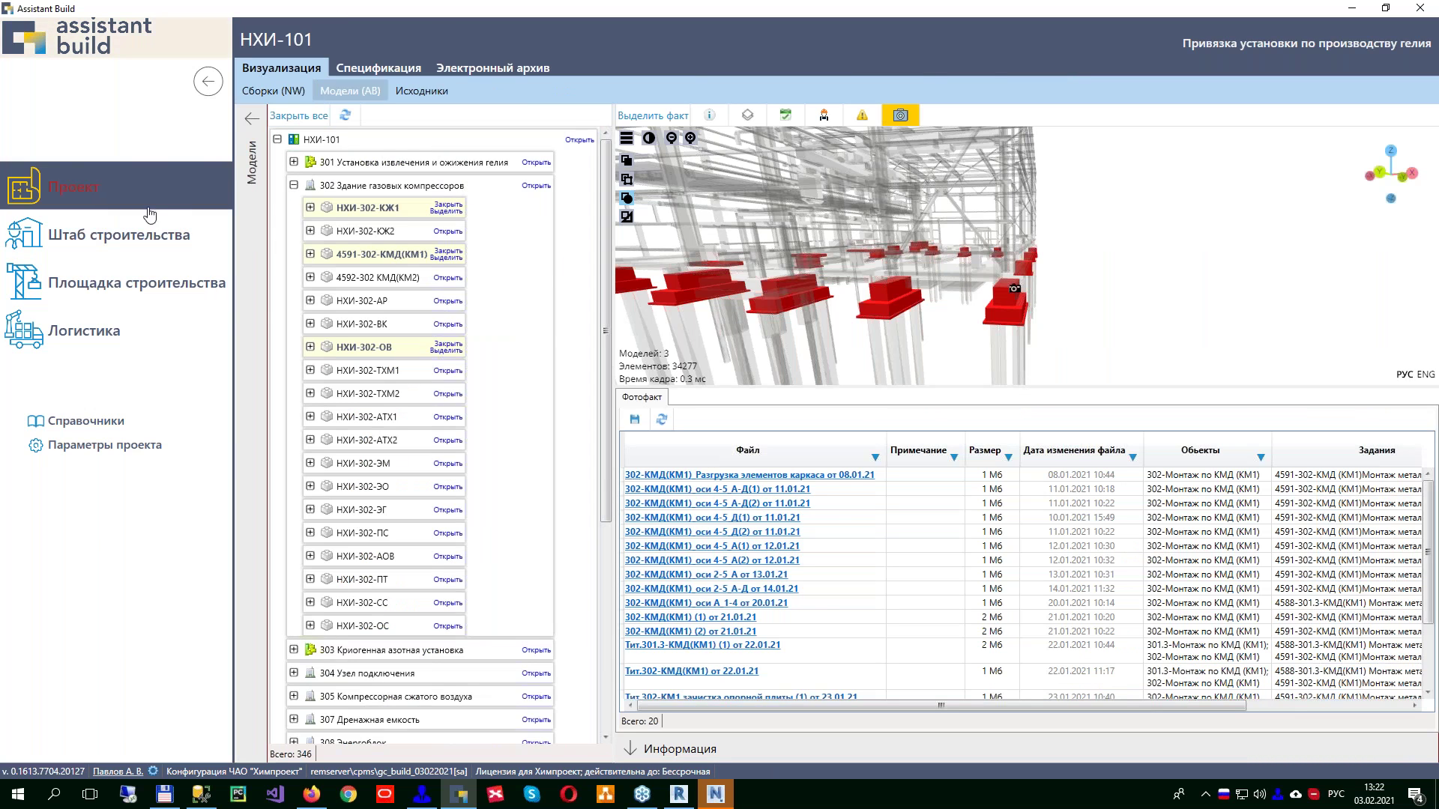
pyautogui.click(134, 250)
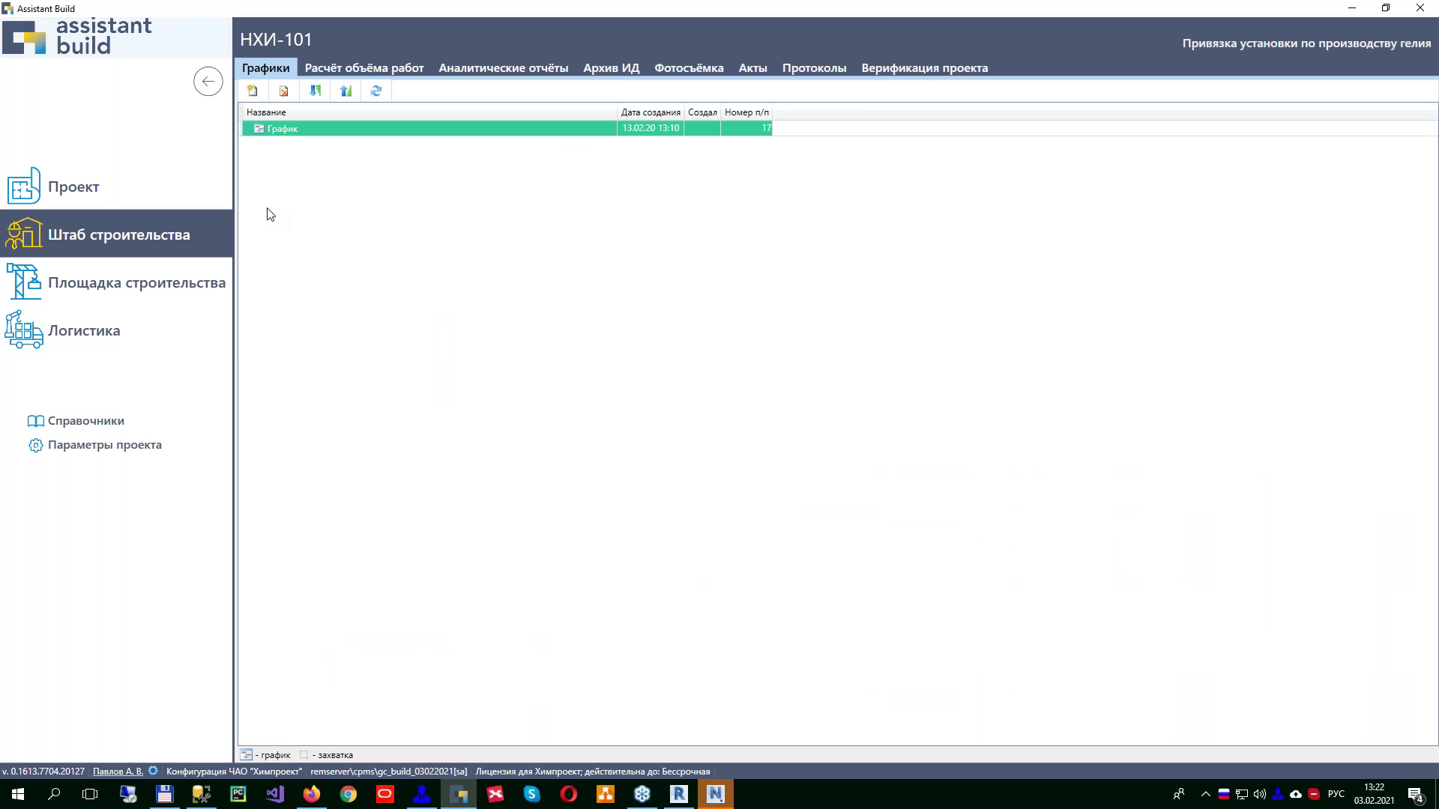
pyautogui.click(92, 295)
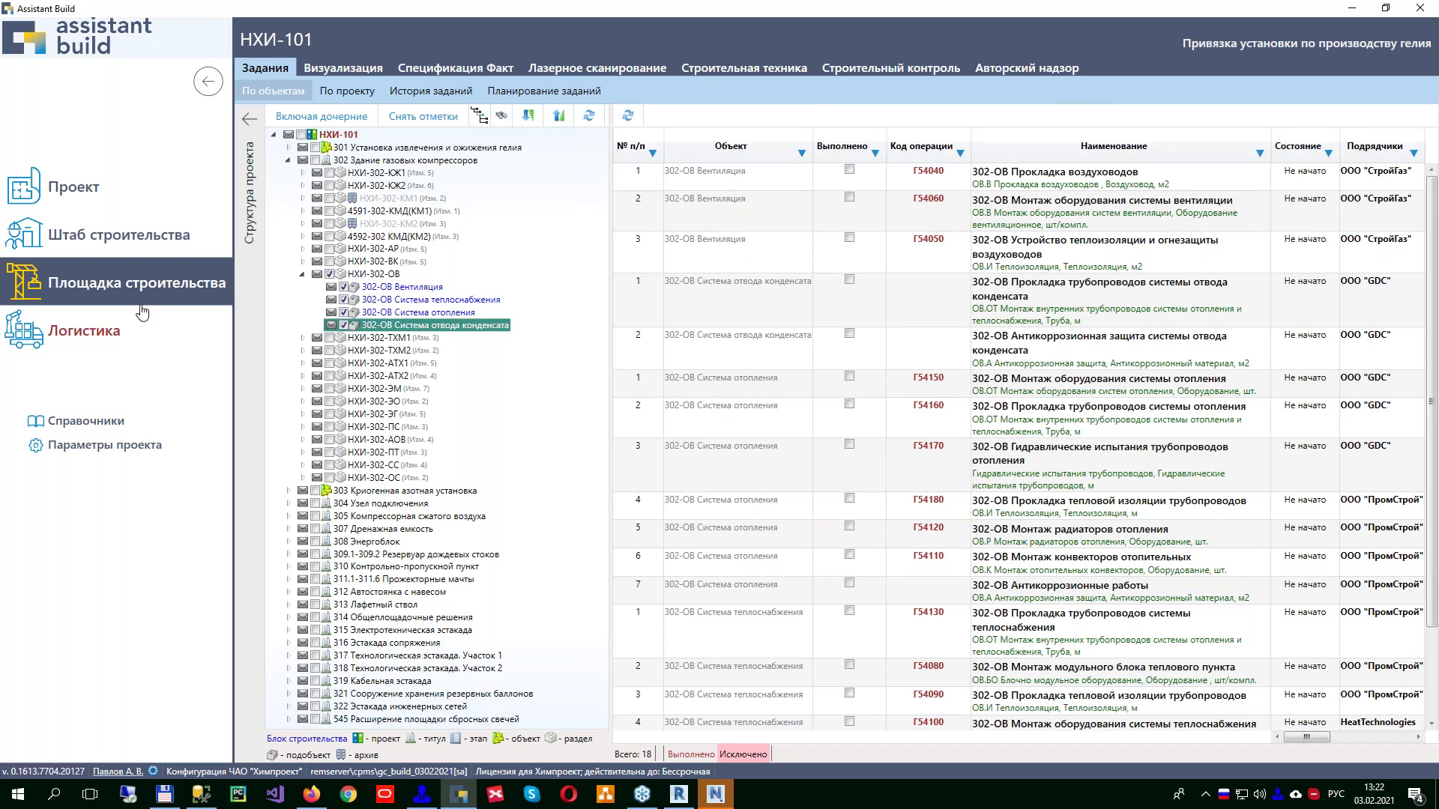
pyautogui.click(113, 344)
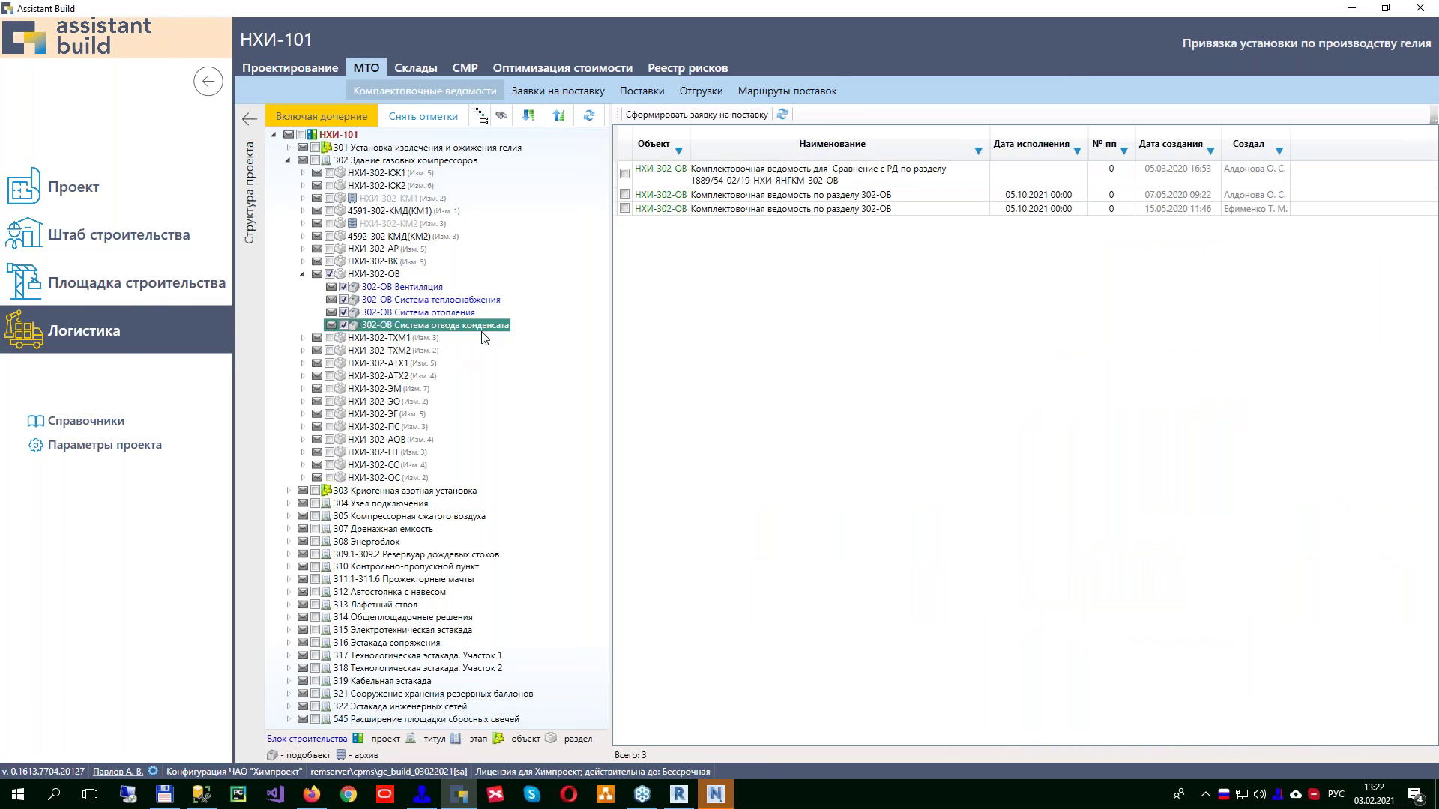
pyautogui.click(142, 295)
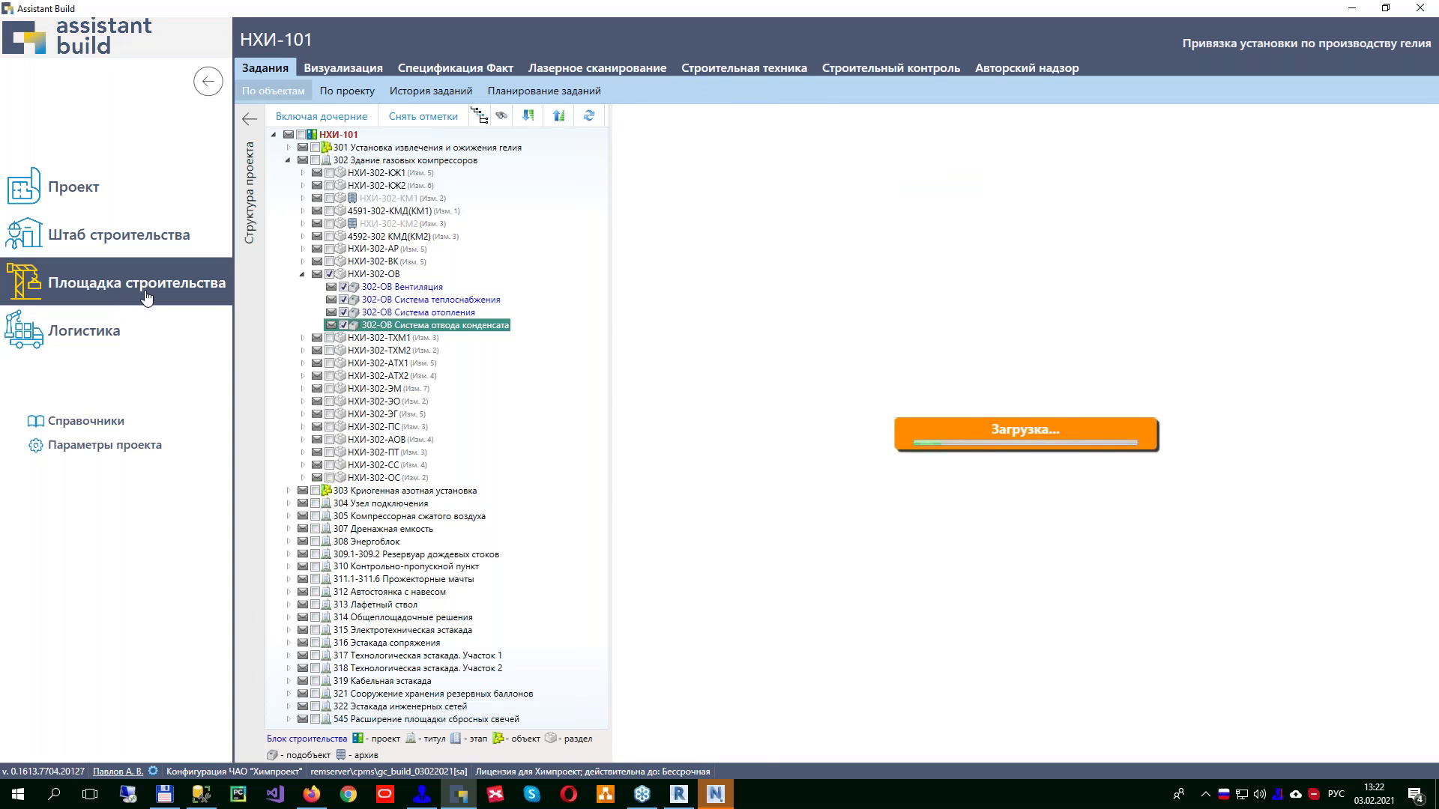
pyautogui.click(201, 88)
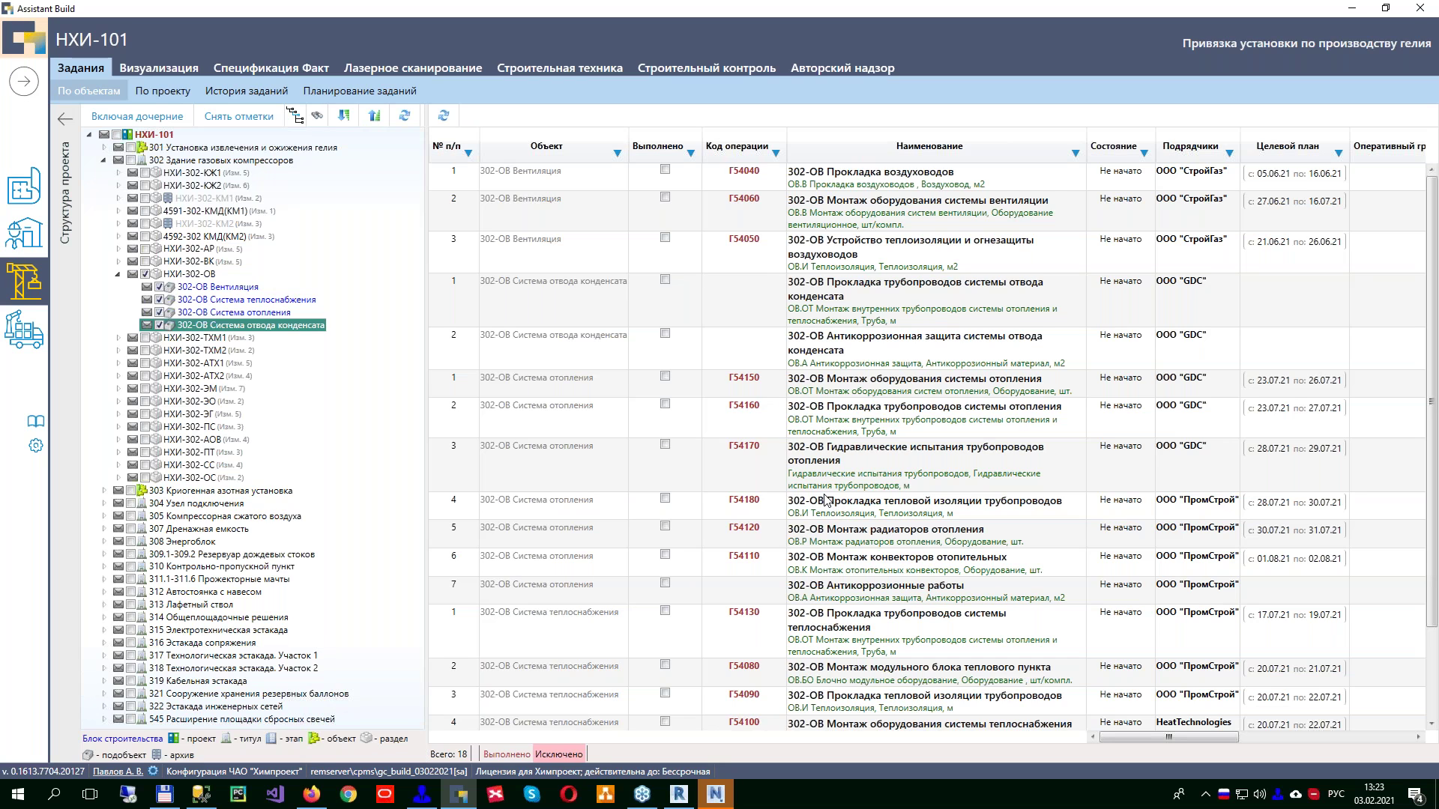
# Step: Clear the object marks in the project structure and list only the tasks of 302-ОВ Система отопления
pyautogui.click(239, 116)
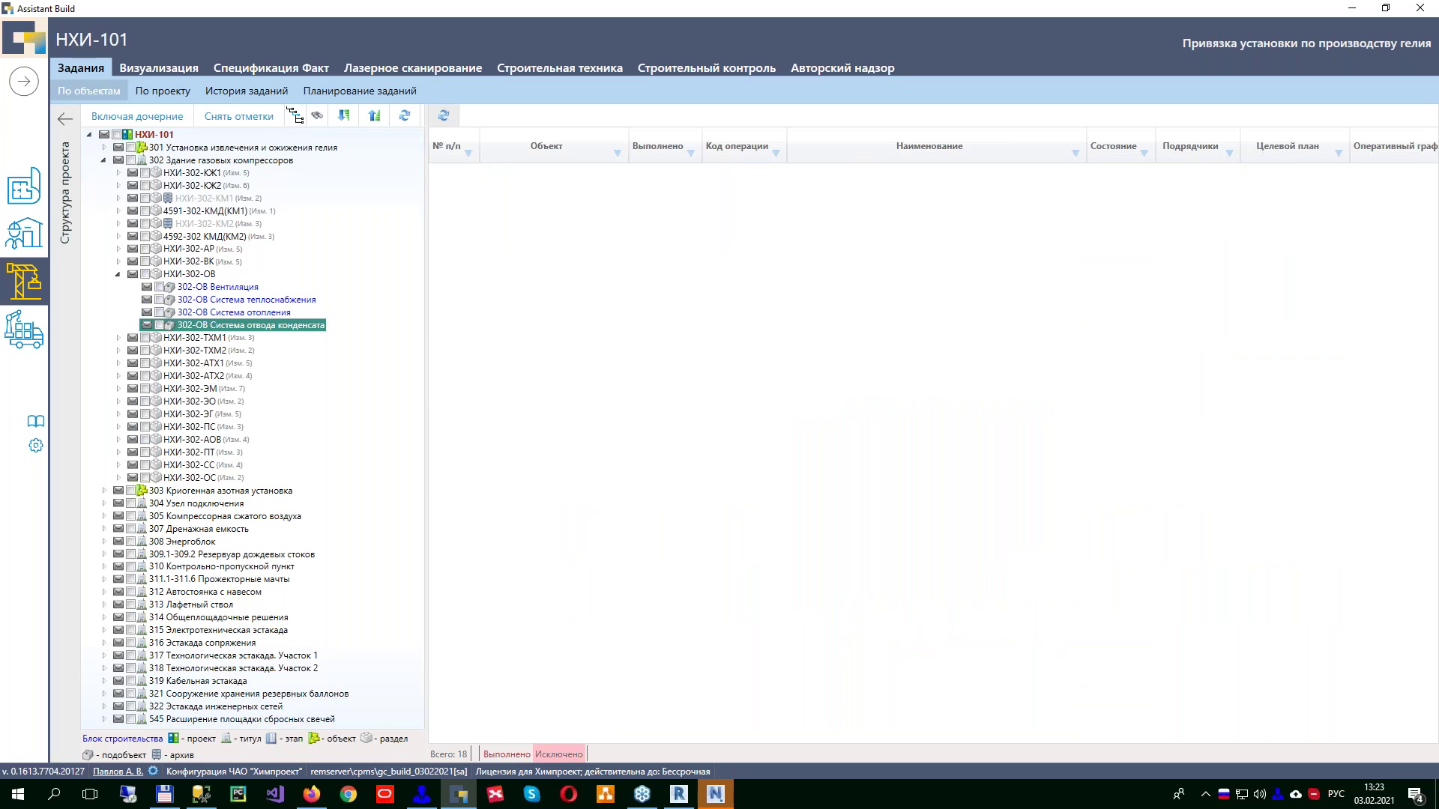
pyautogui.click(158, 311)
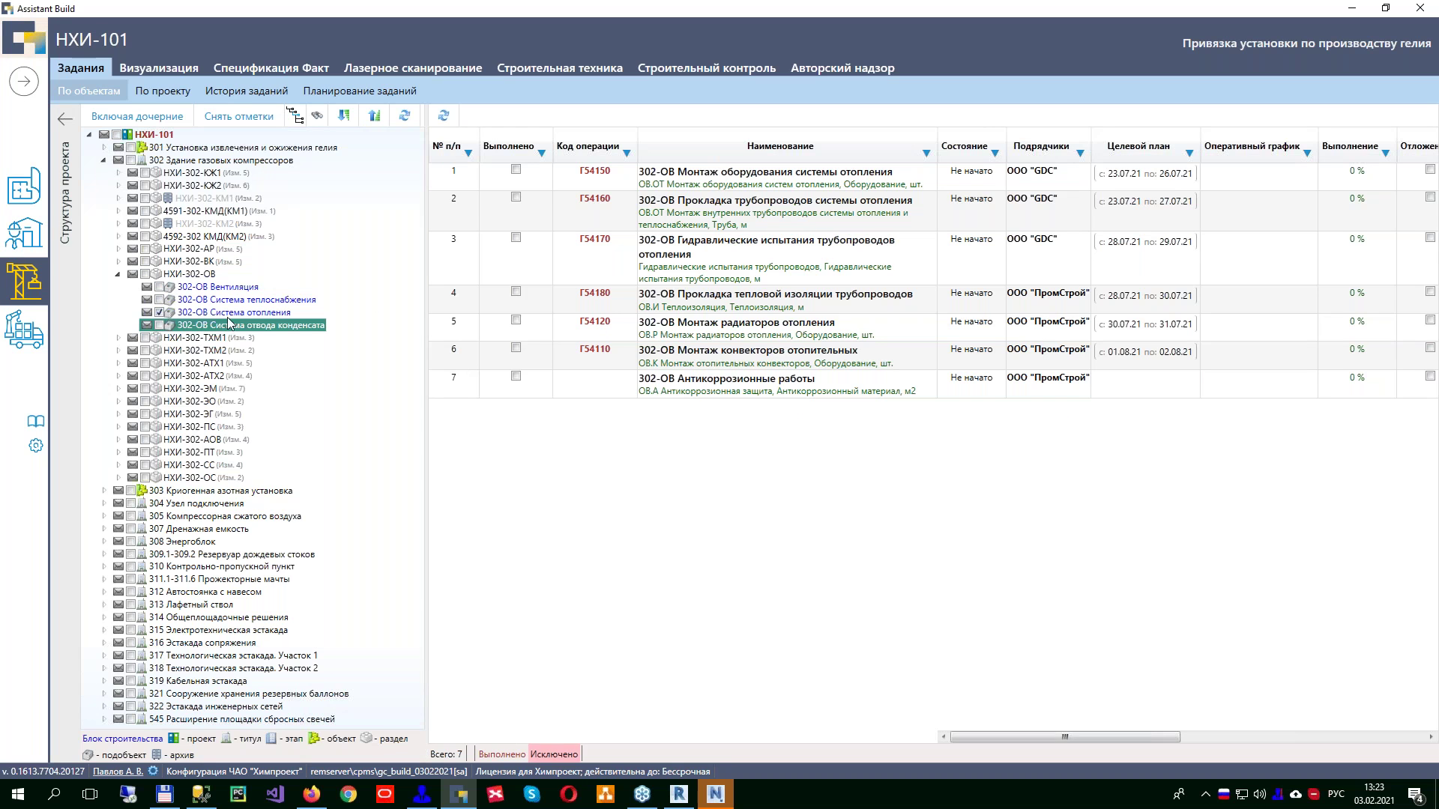
pyautogui.click(160, 300)
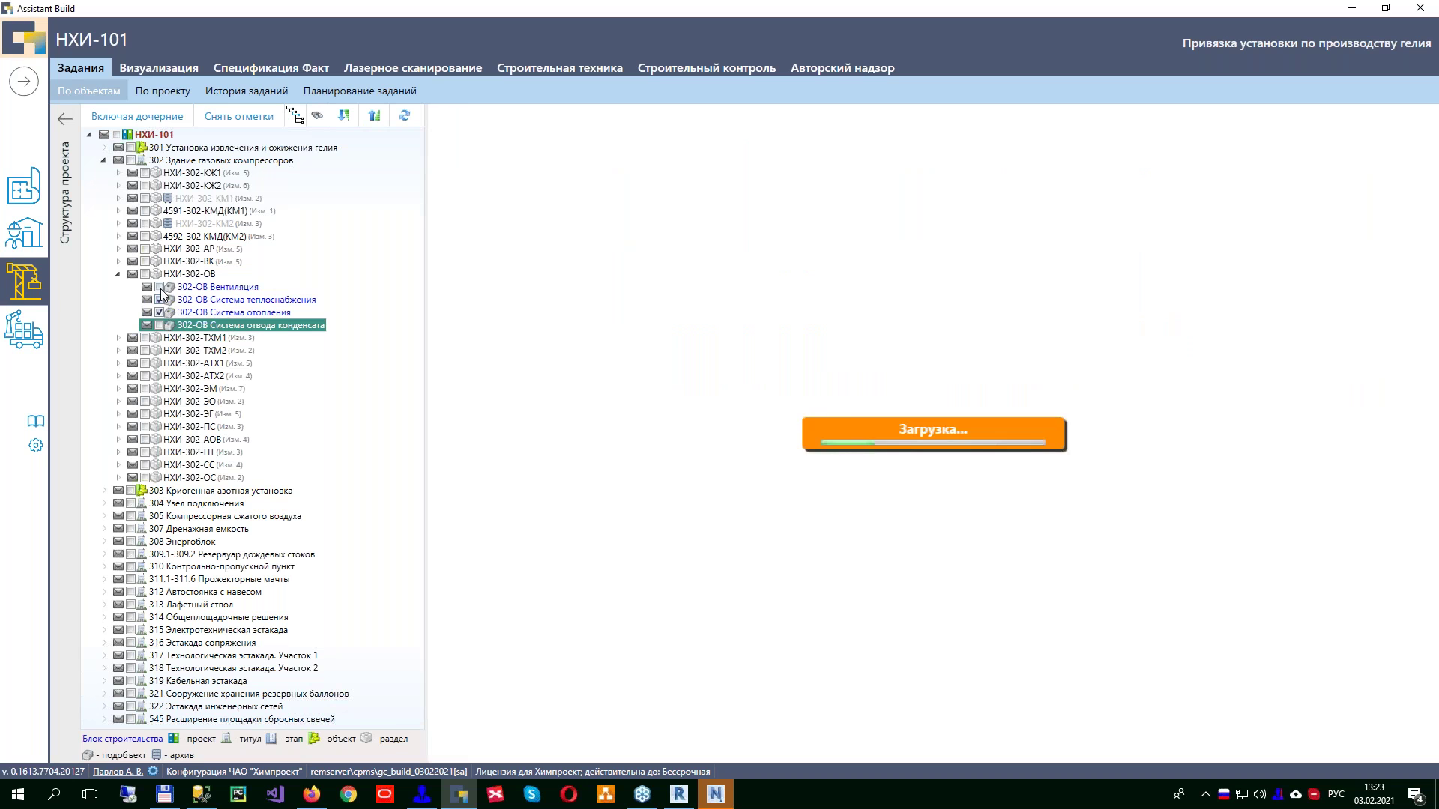
pyautogui.click(159, 287)
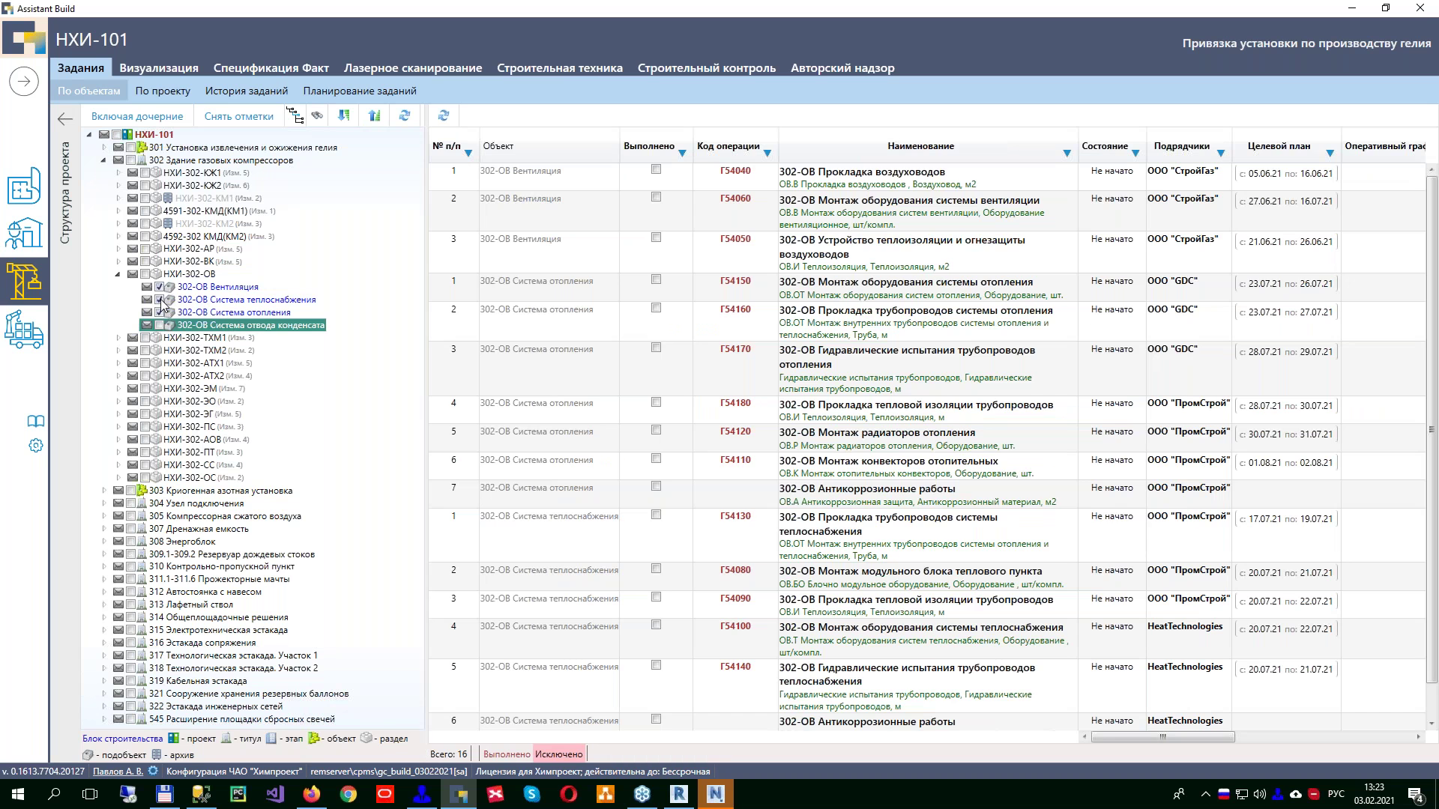
pyautogui.click(160, 299)
pyautogui.click(252, 314)
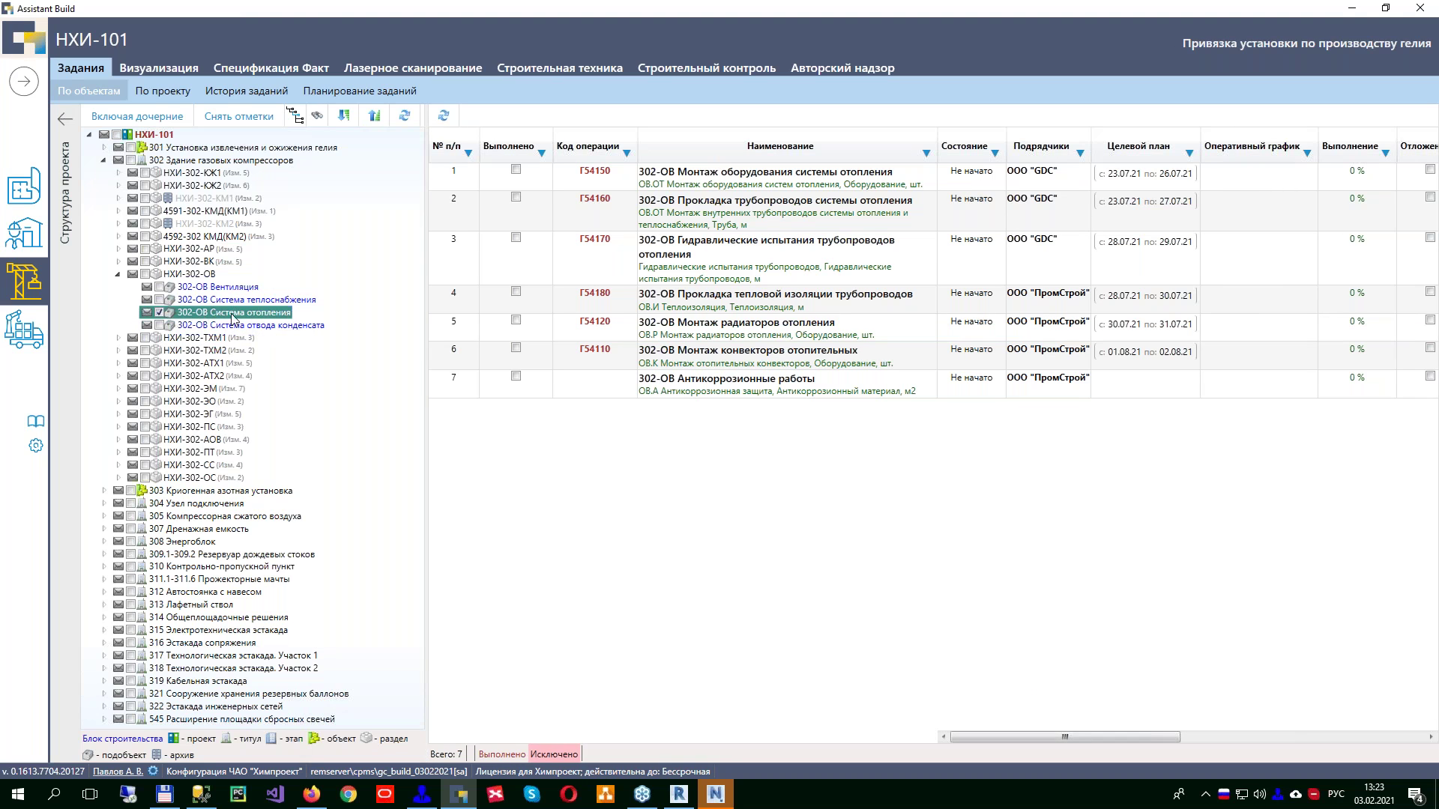
# Step: Hide the project structure and examine the contractor, schedule and volume columns of all the heating system tasks
pyautogui.moveTo(721, 188); pyautogui.dragTo(723, 379)
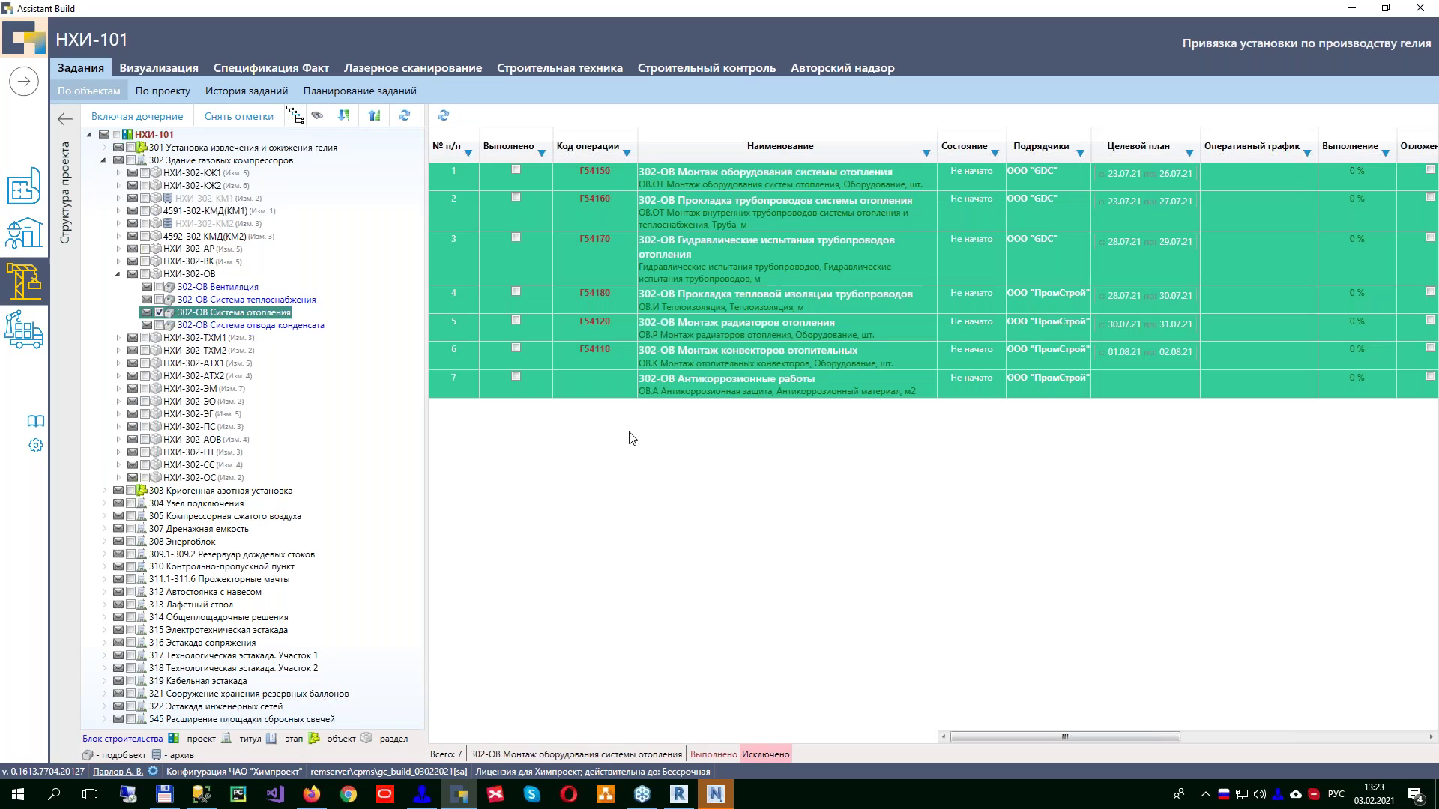
pyautogui.click(72, 234)
pyautogui.click(411, 223)
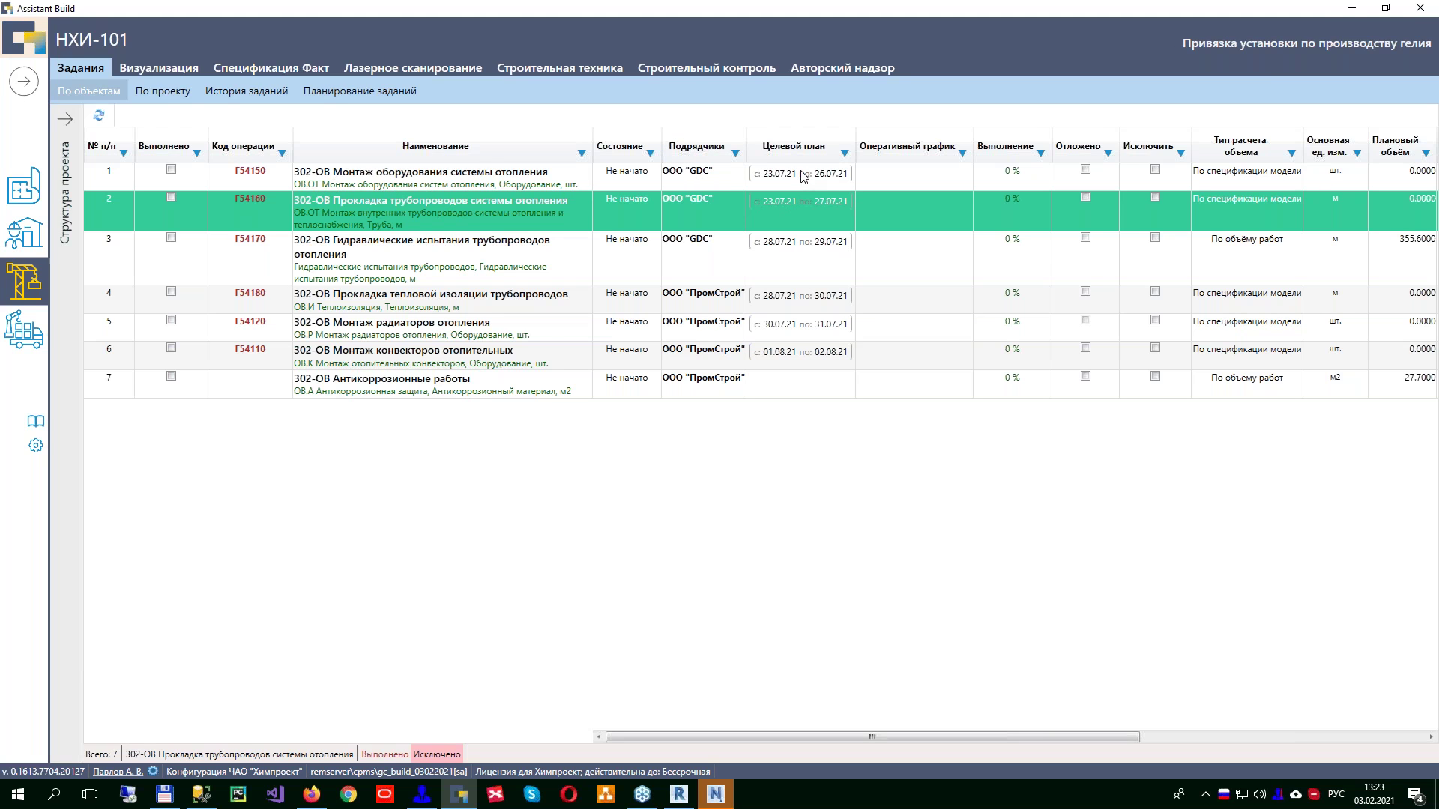
pyautogui.moveTo(981, 736); pyautogui.dragTo(1126, 735)
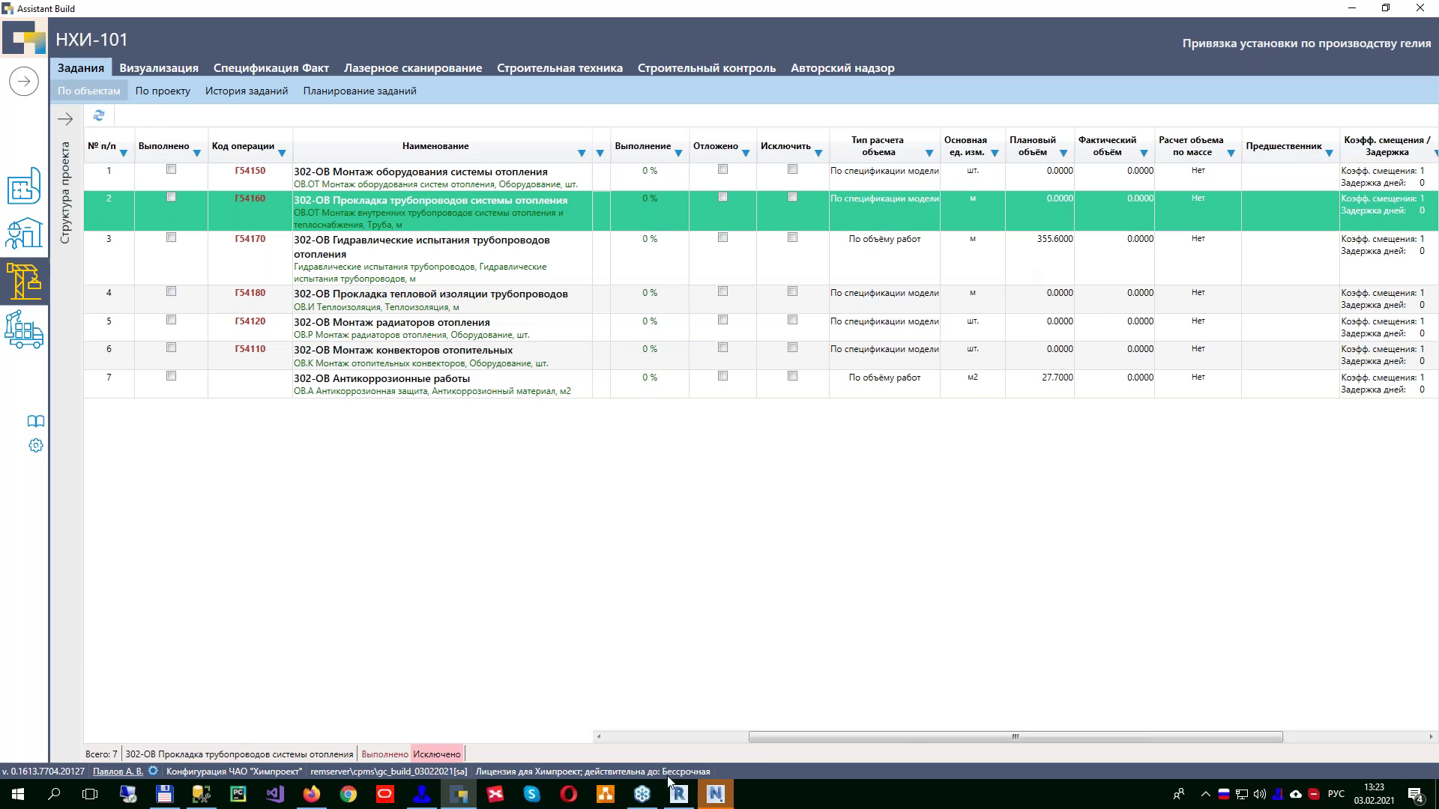
pyautogui.moveTo(673, 791)
# Step: Bring back the project structure, clear its marks and list the tasks of 302-КЖ1 Свайные работы under НХИ-302-КЖ1
pyautogui.click(72, 222)
pyautogui.click(238, 116)
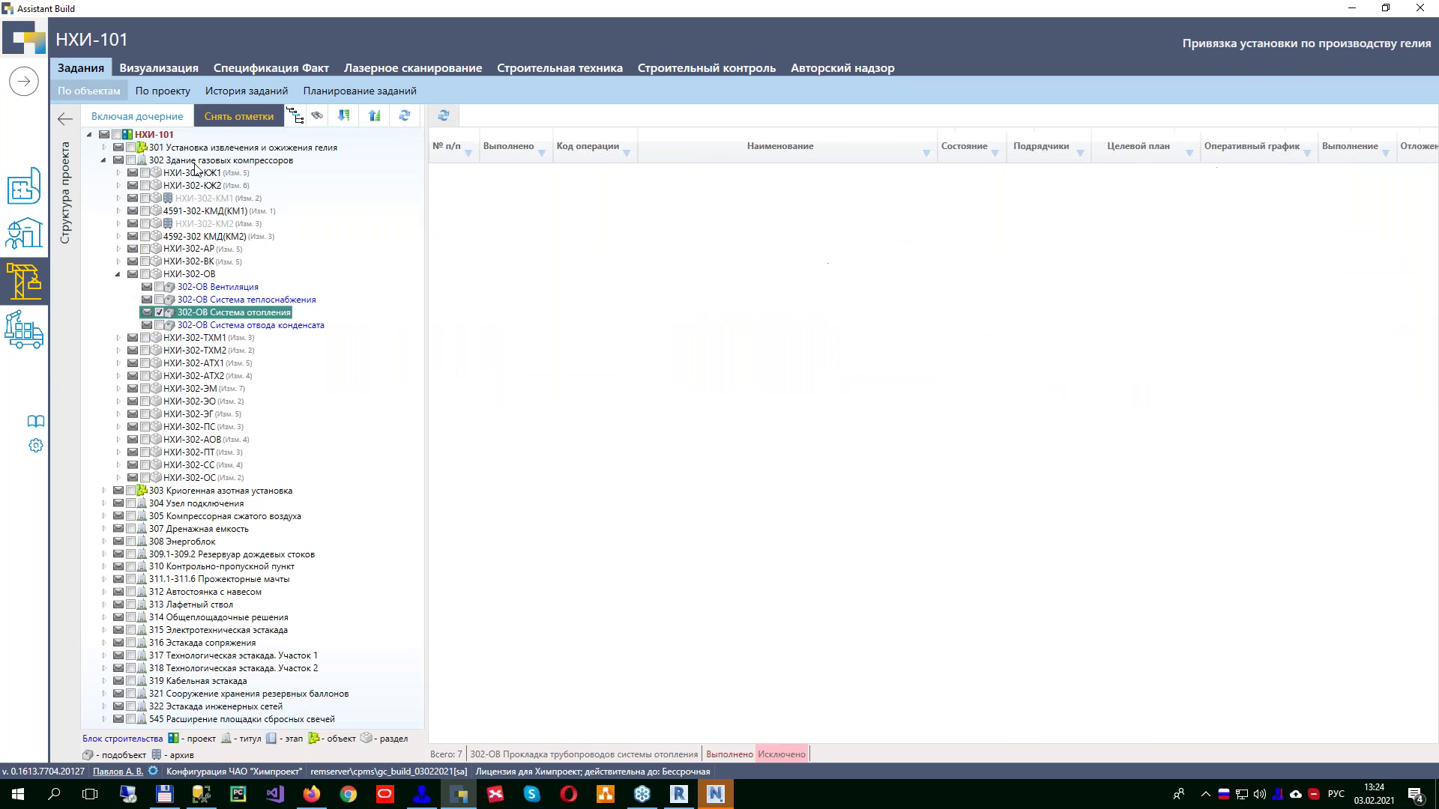
pyautogui.click(118, 173)
pyautogui.click(158, 199)
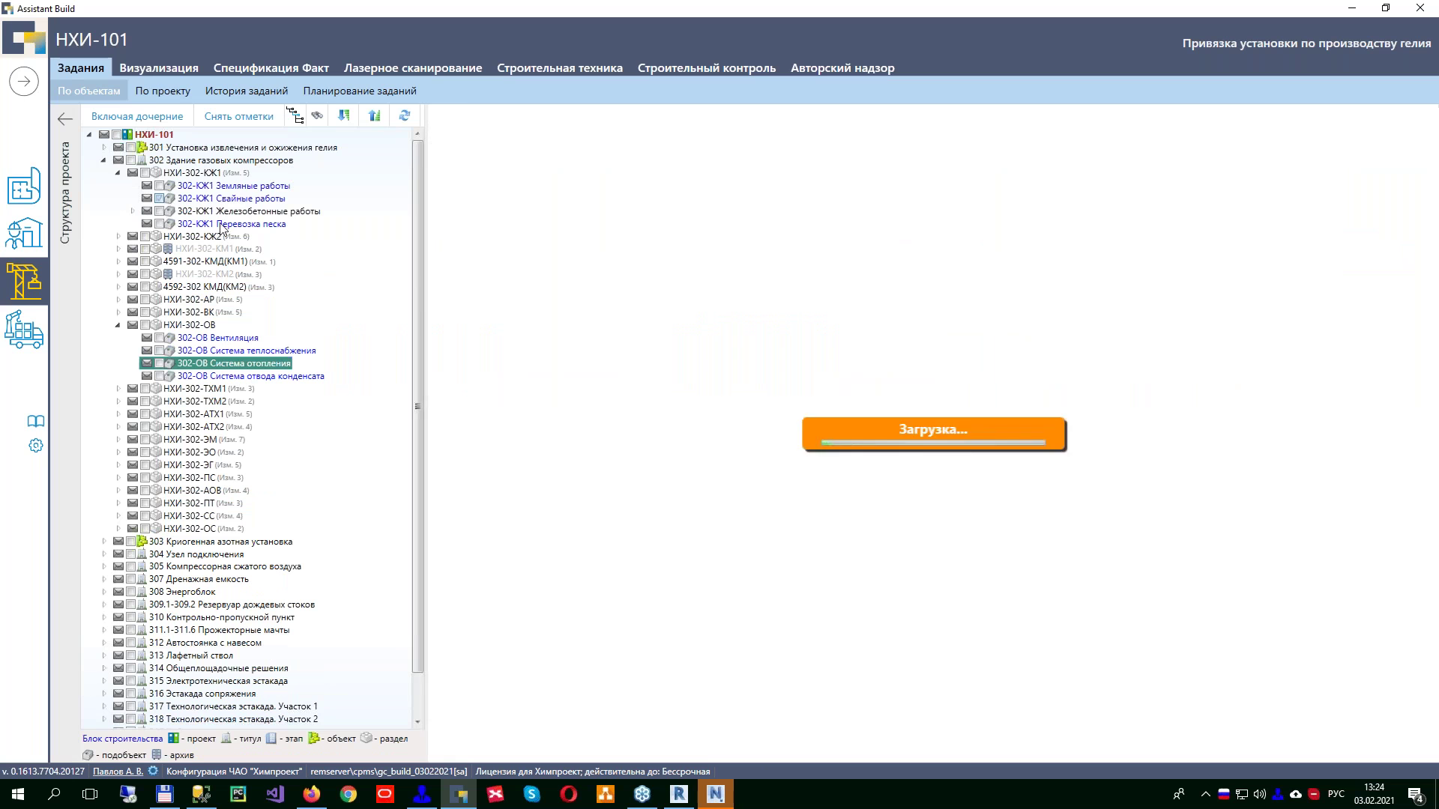
# Step: Select the 302-КЖ1 Забивка свай ж/б task, hide the project structure and compare the planned and actual dates and volumes
pyautogui.click(805, 213)
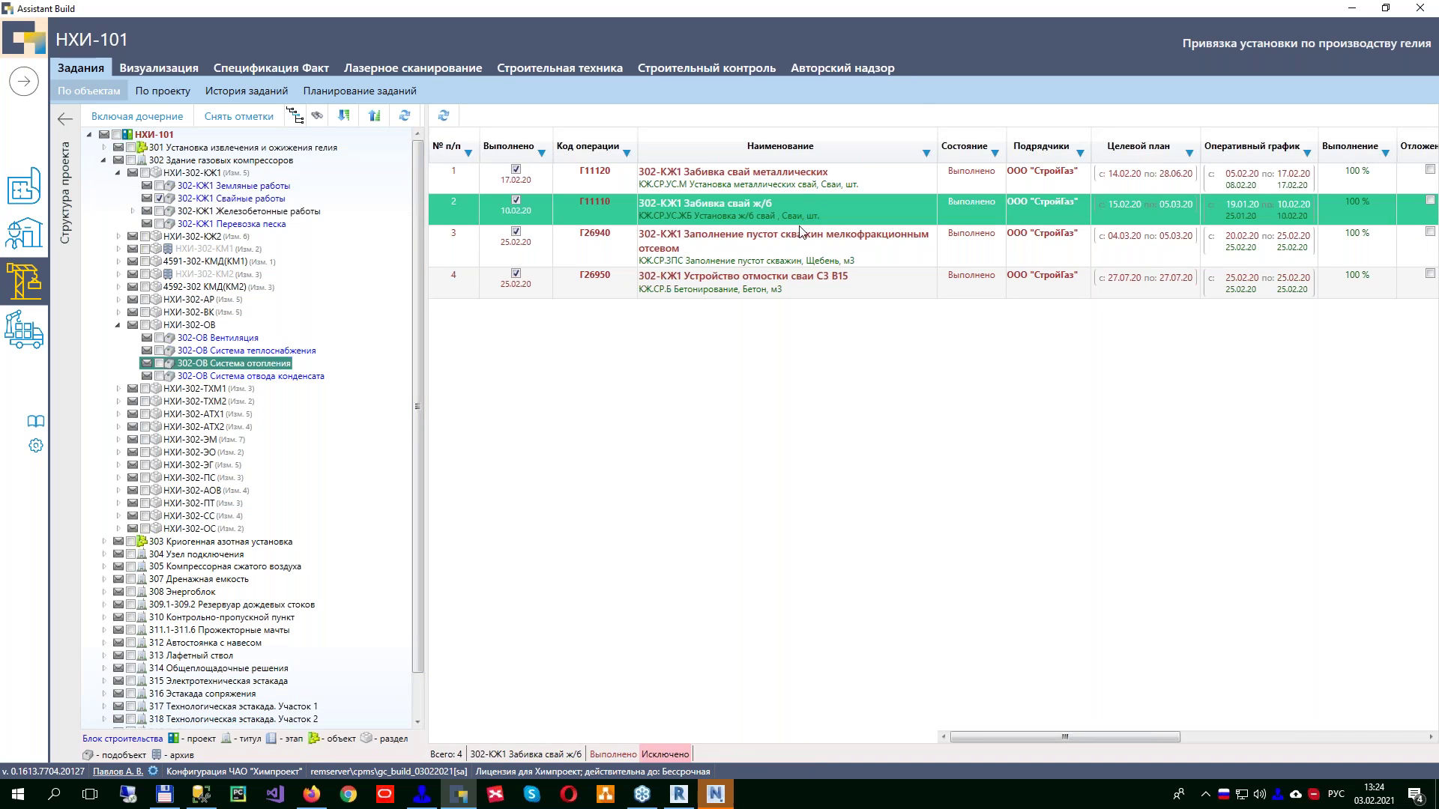
pyautogui.click(442, 116)
pyautogui.click(69, 199)
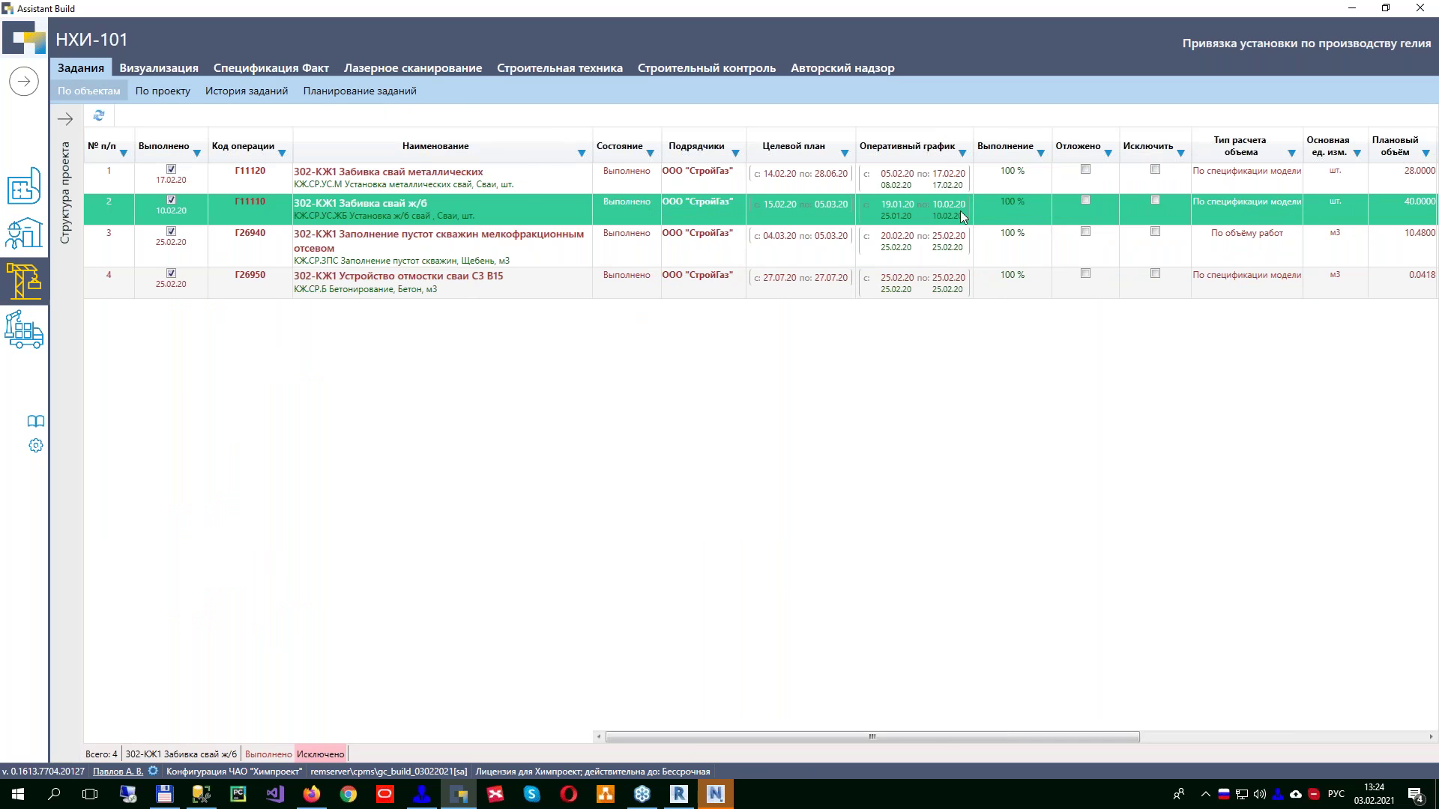
pyautogui.moveTo(925, 736); pyautogui.dragTo(1093, 728)
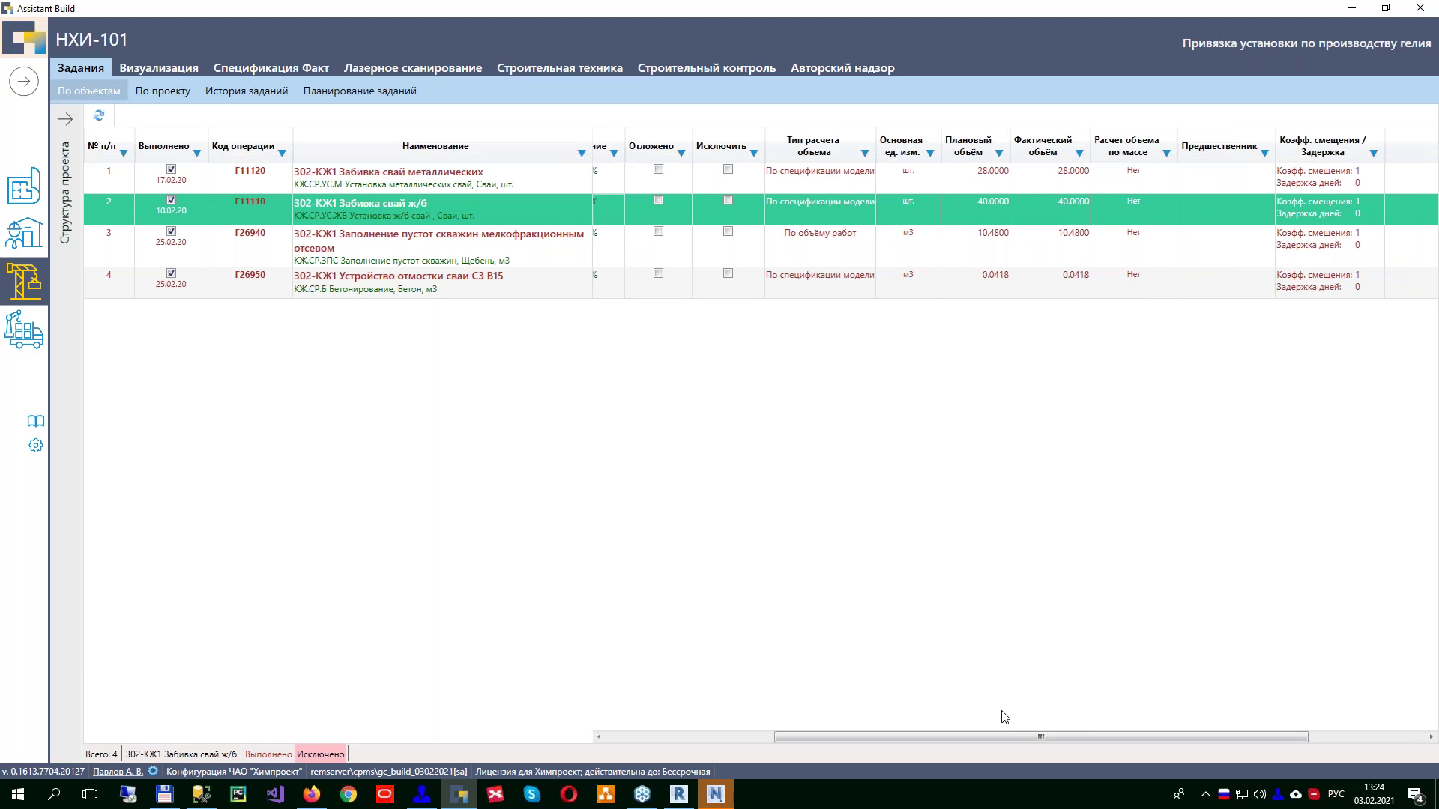
pyautogui.moveTo(1009, 735); pyautogui.dragTo(839, 732)
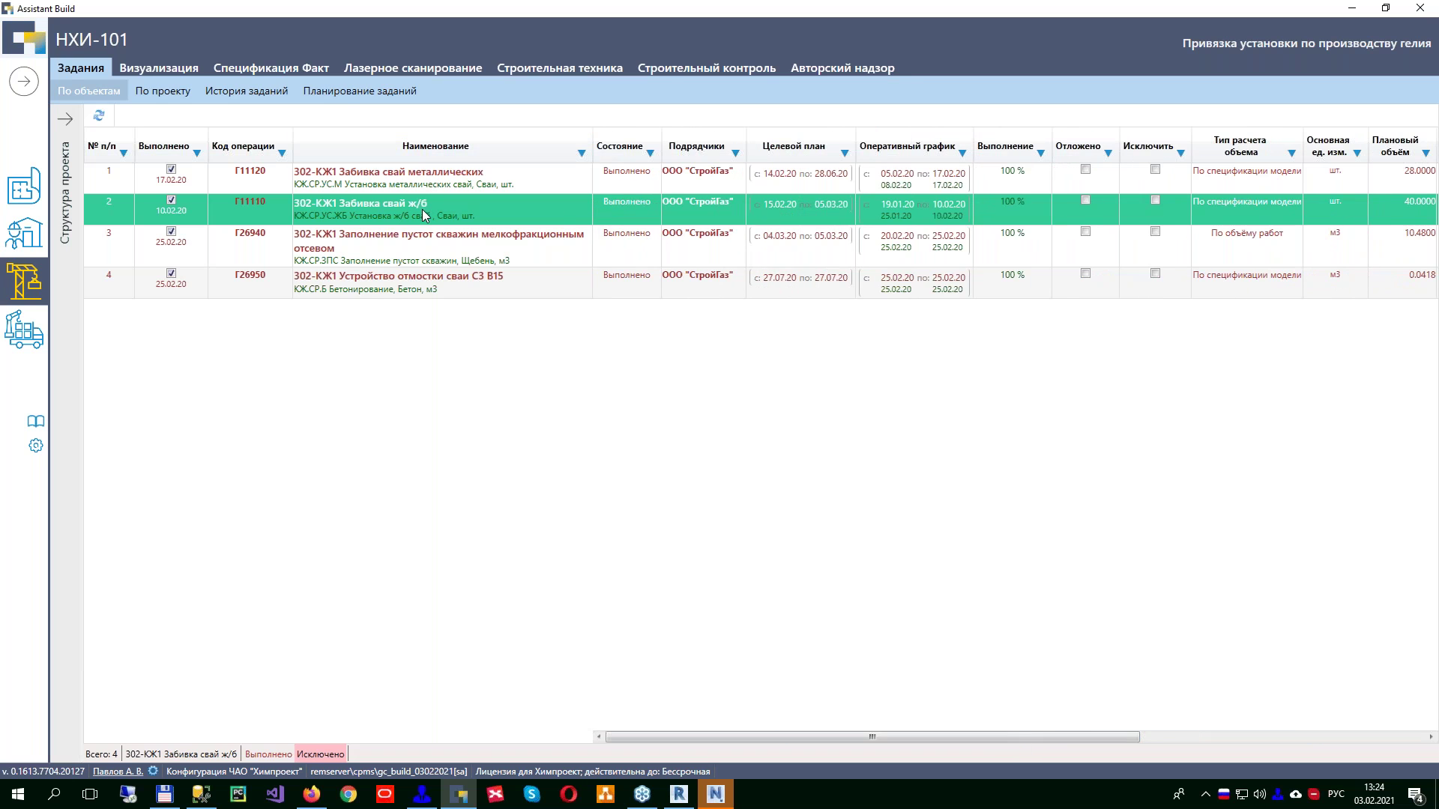
# Step: Open the 302-КЖ1 Забивка свай ж/б task, view its model specification ungrouped by individual pile, and return to the task list
pyautogui.doubleClick(425, 215)
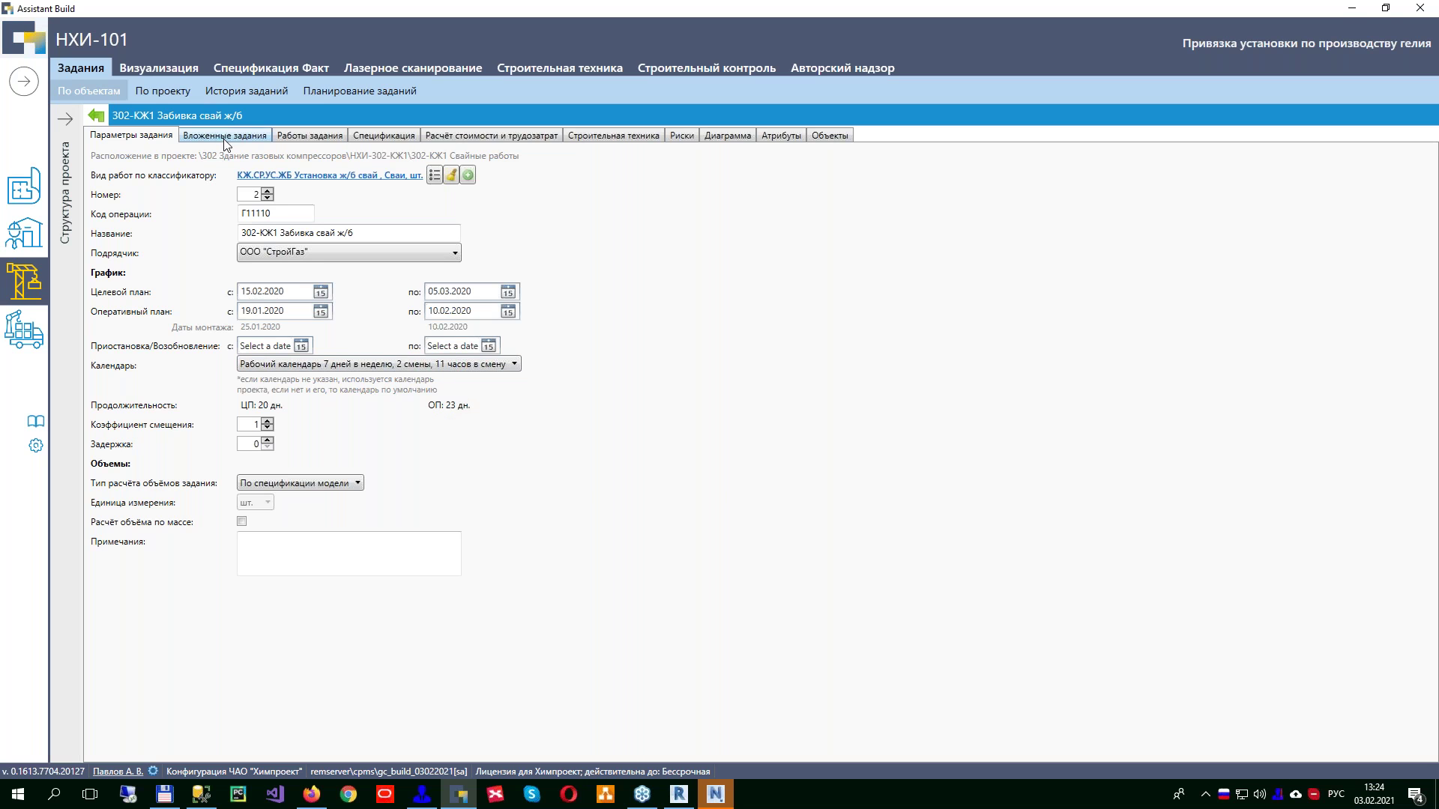
pyautogui.click(377, 138)
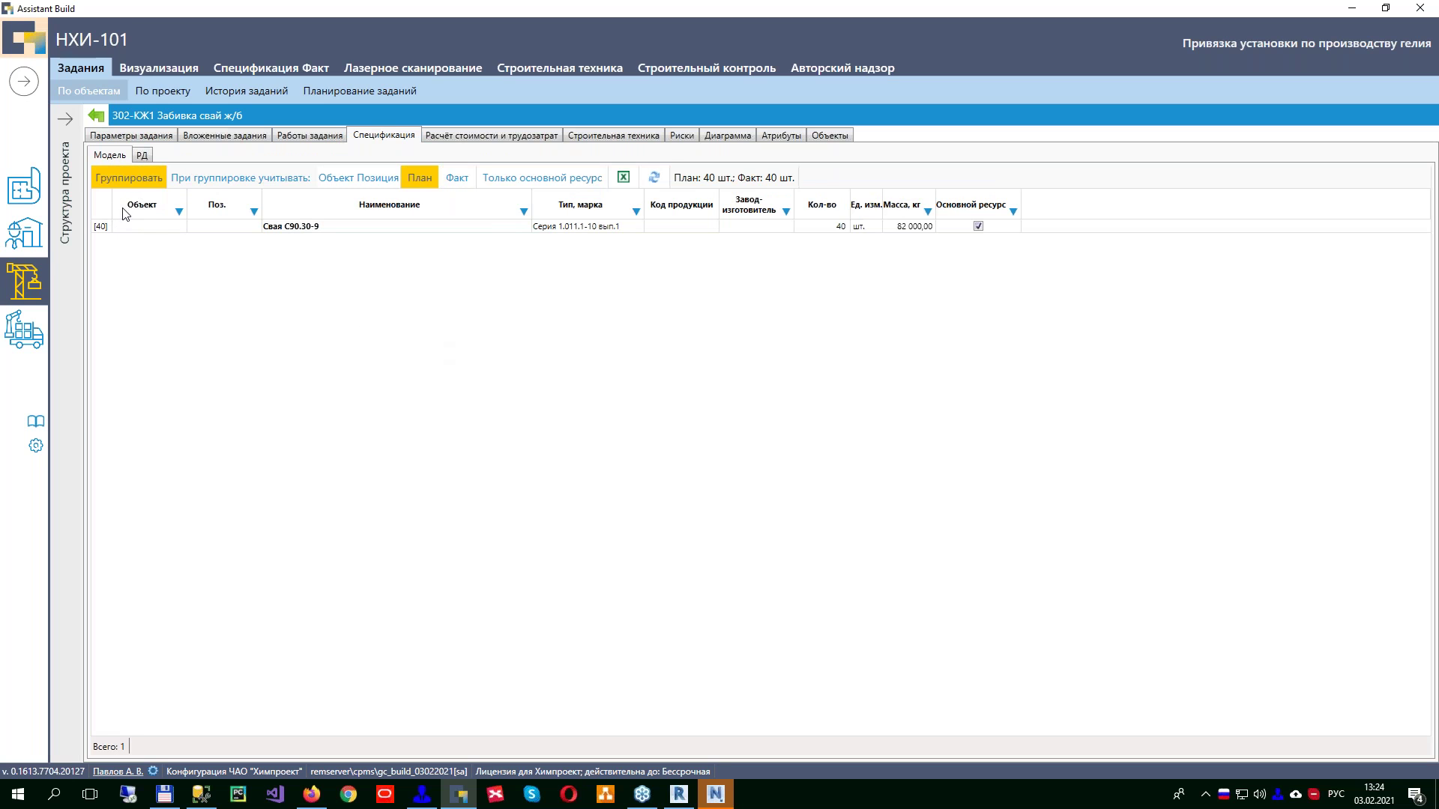
pyautogui.click(150, 179)
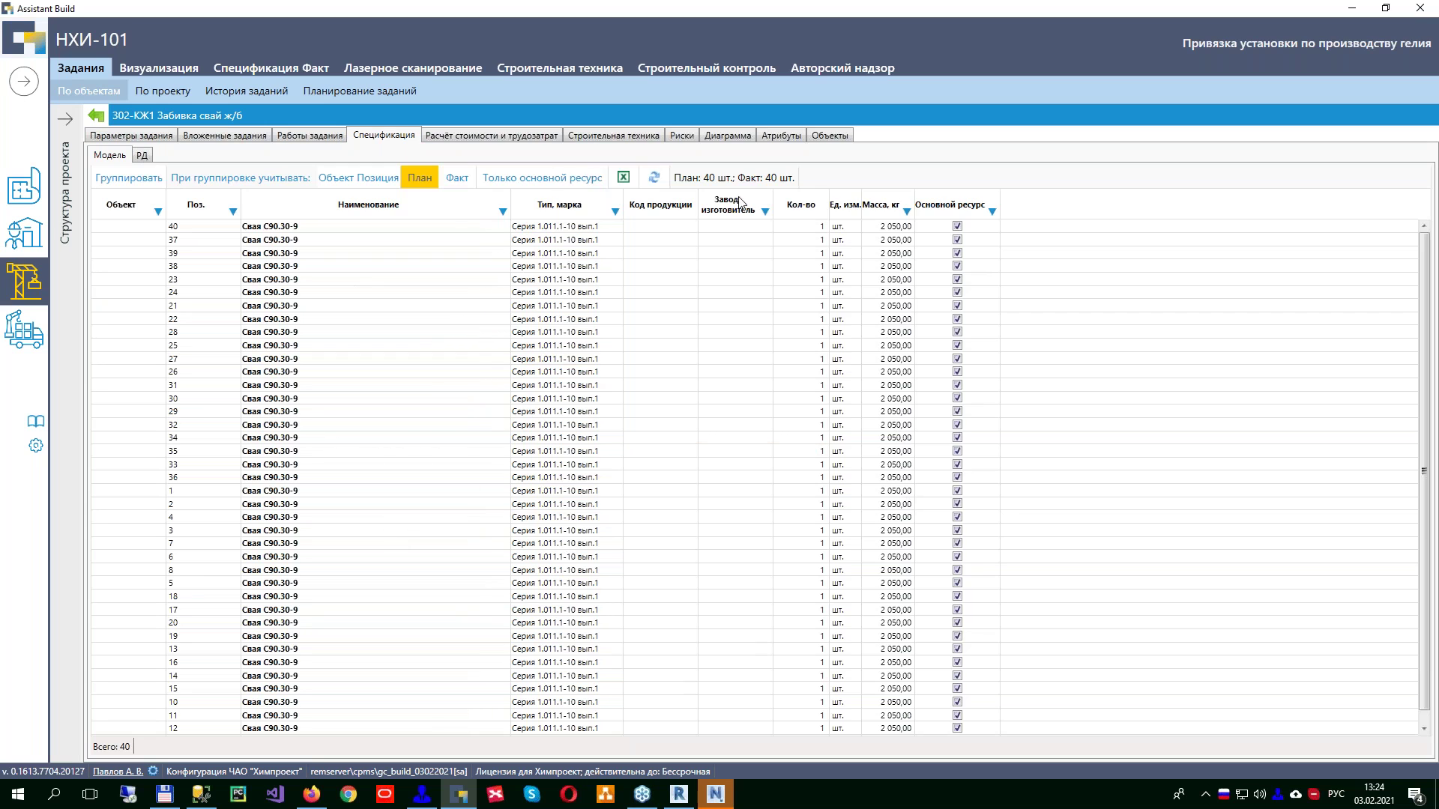
pyautogui.click(96, 115)
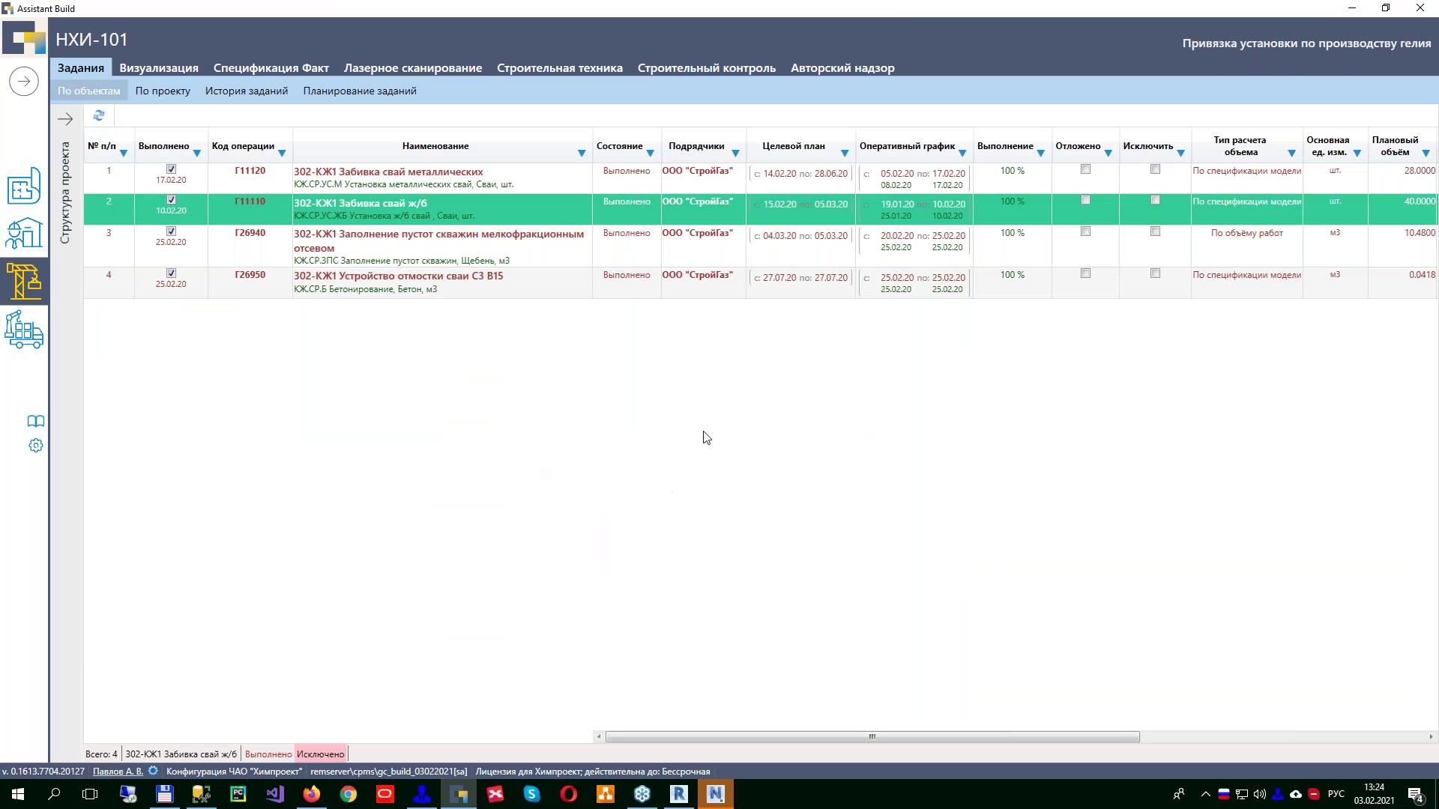
# Step: Reopen the 302-КЖ1 Забивка свай ж/б task and compare its cost and labour calculation by unit rates and by estimate data
pyautogui.doubleClick(532, 212)
pyautogui.click(462, 139)
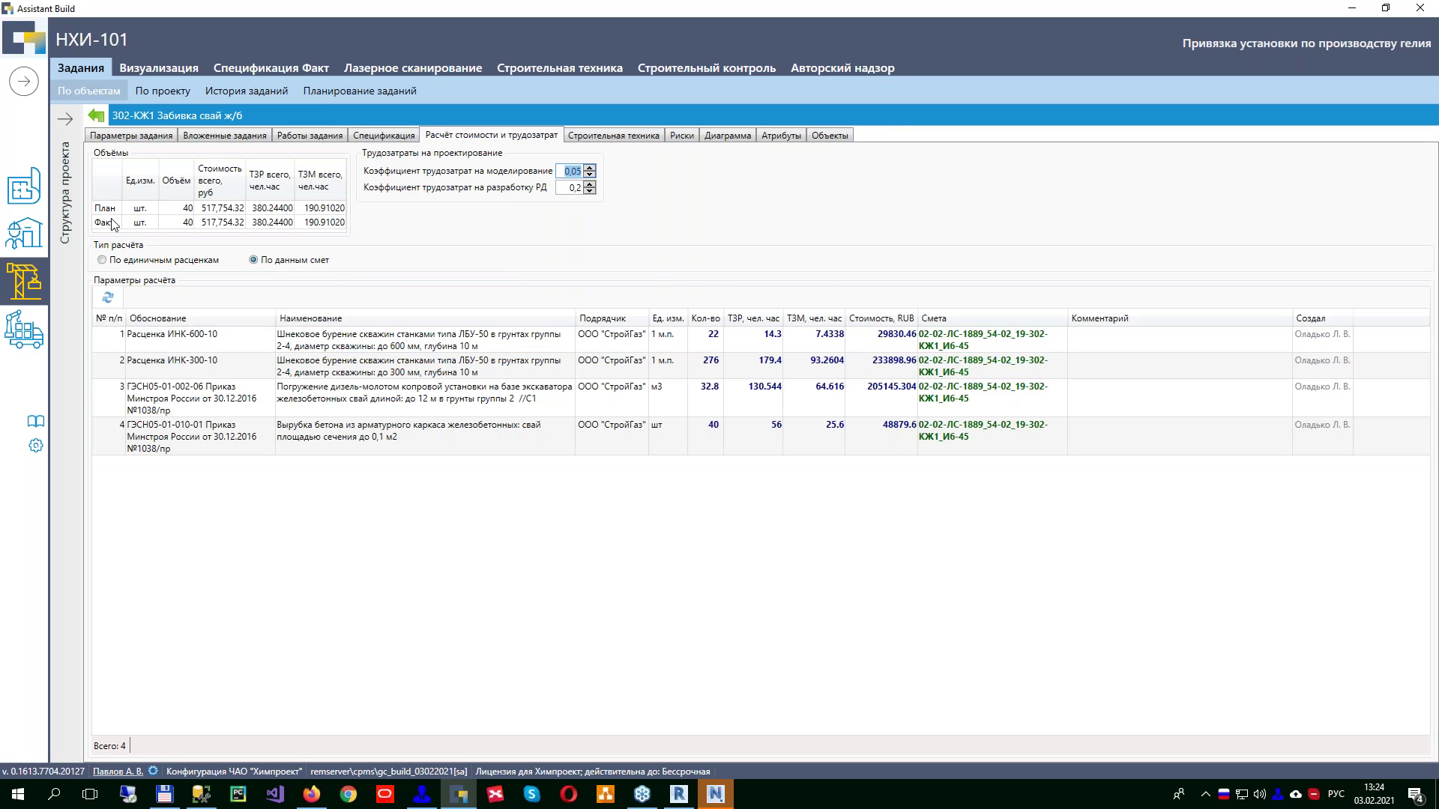
pyautogui.moveTo(480, 347); pyautogui.dragTo(480, 421)
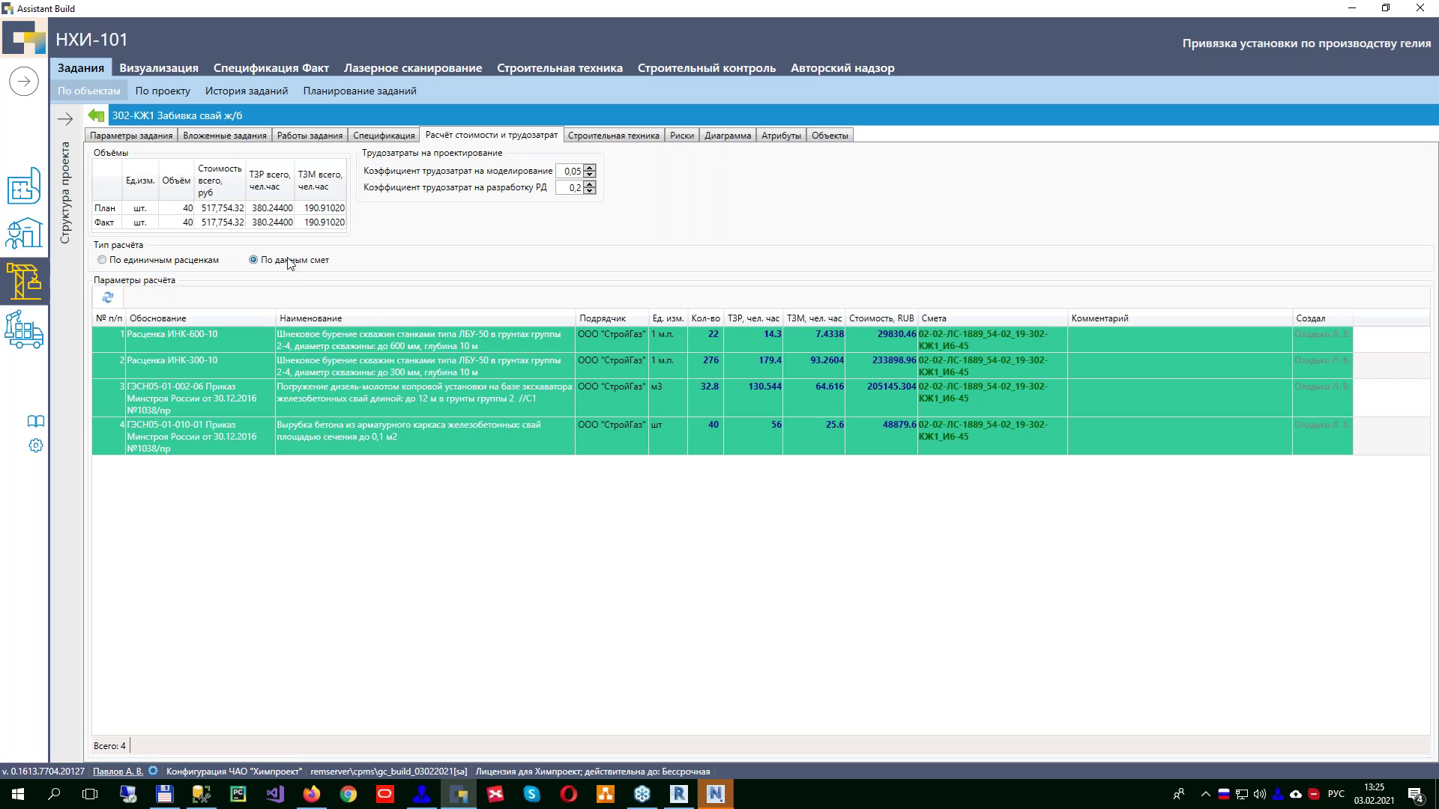
pyautogui.click(152, 262)
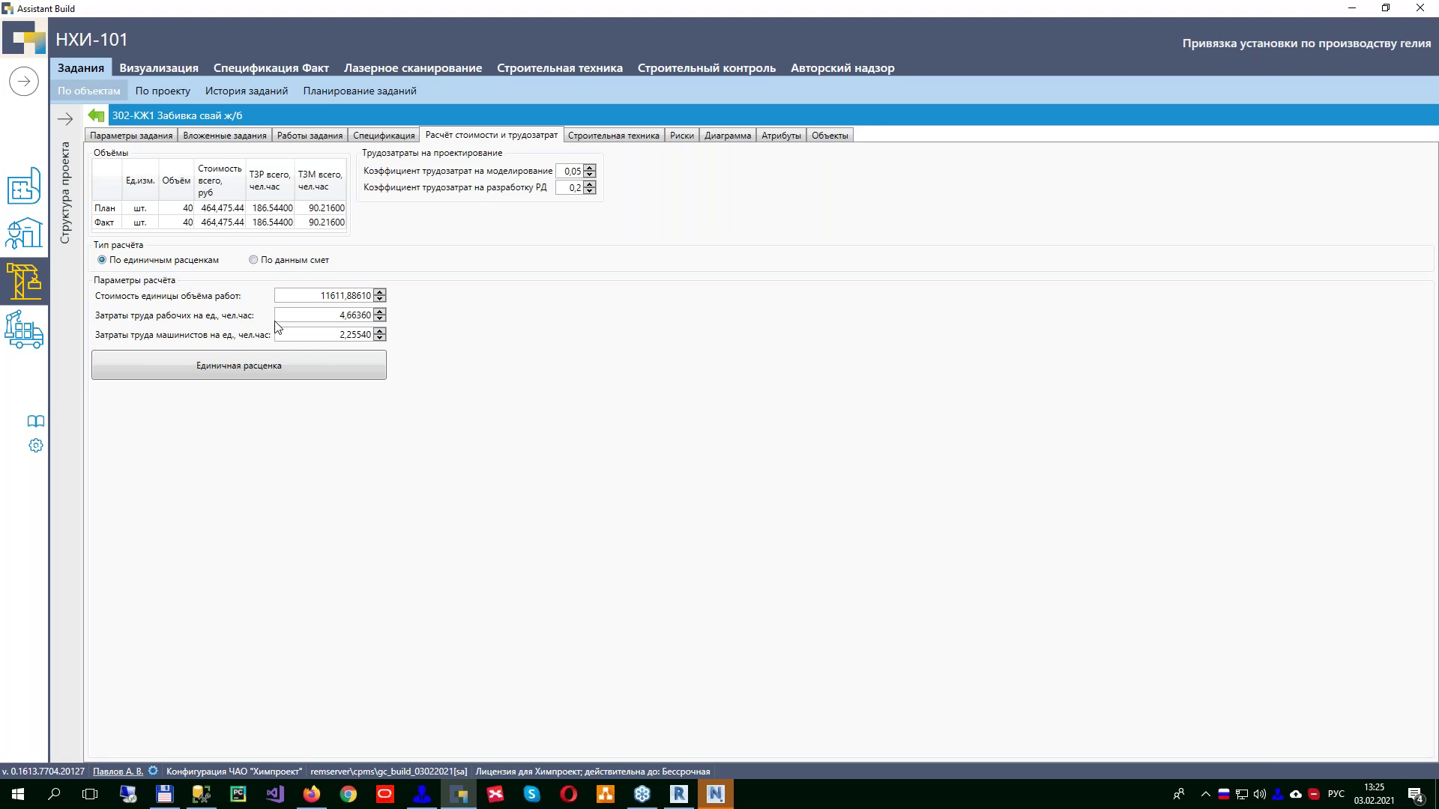
pyautogui.click(254, 260)
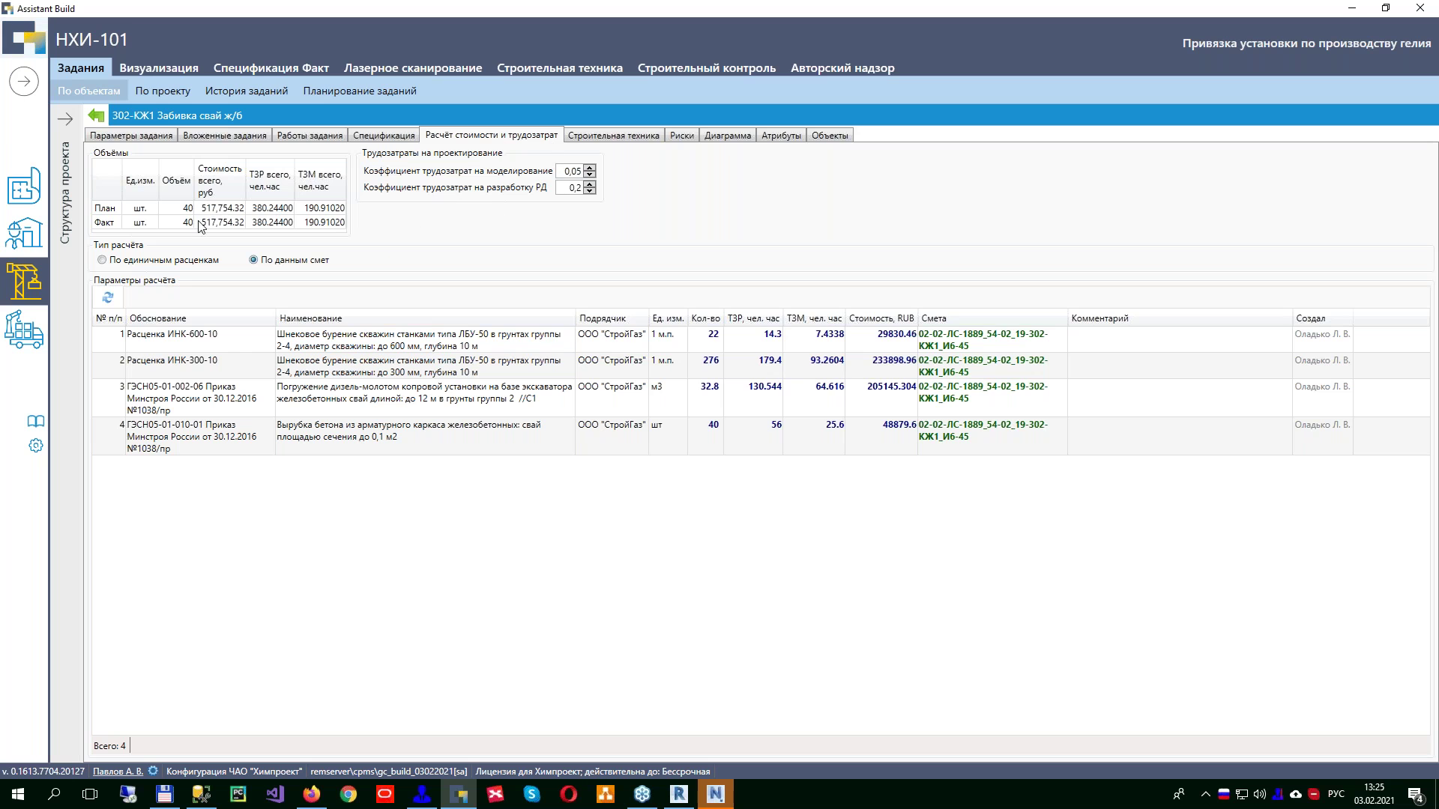
# Step: Examine the required and assigned construction machinery of the pile-driving task, including the two auger drilling equipment sets
pyautogui.click(597, 137)
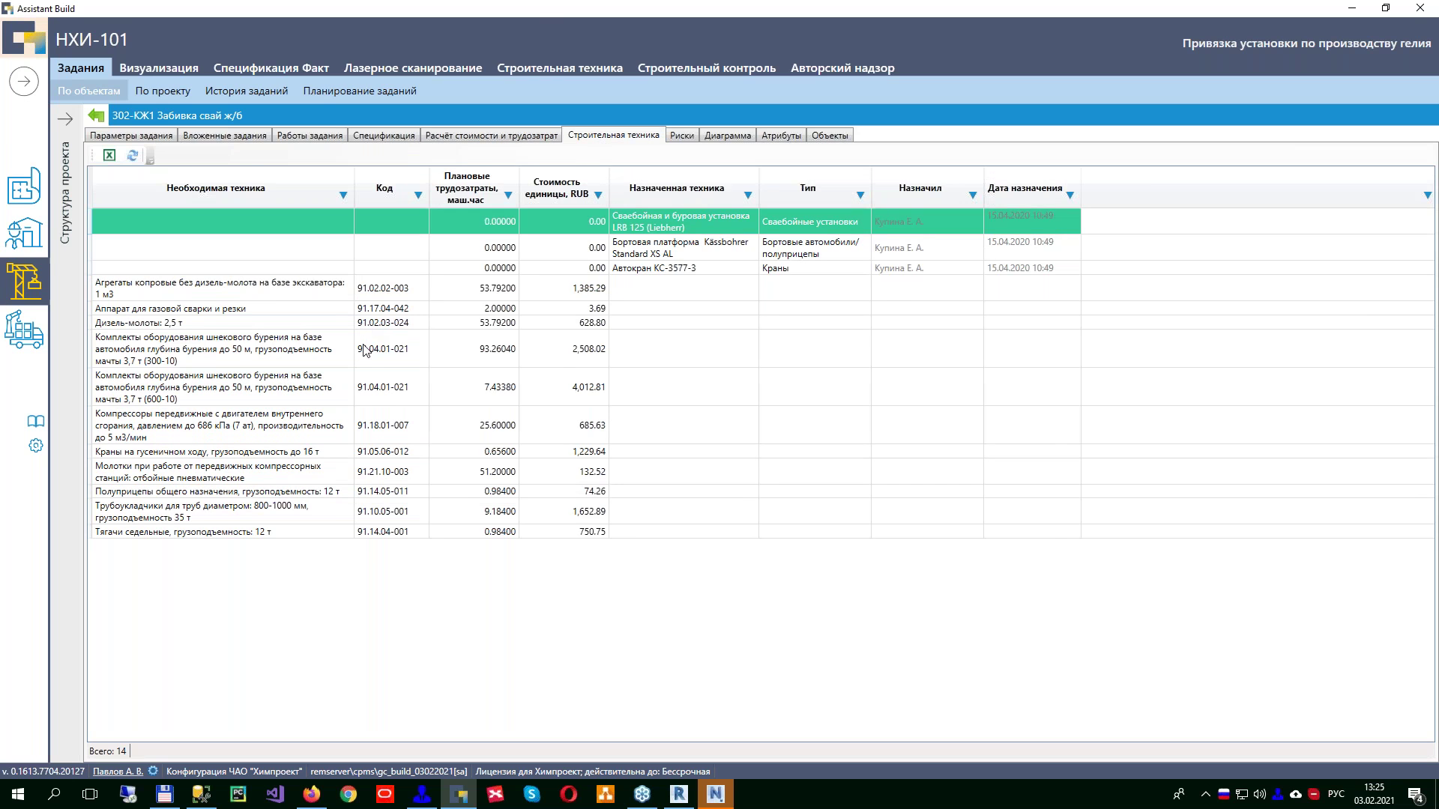
pyautogui.click(216, 297)
pyautogui.moveTo(221, 339); pyautogui.dragTo(527, 358)
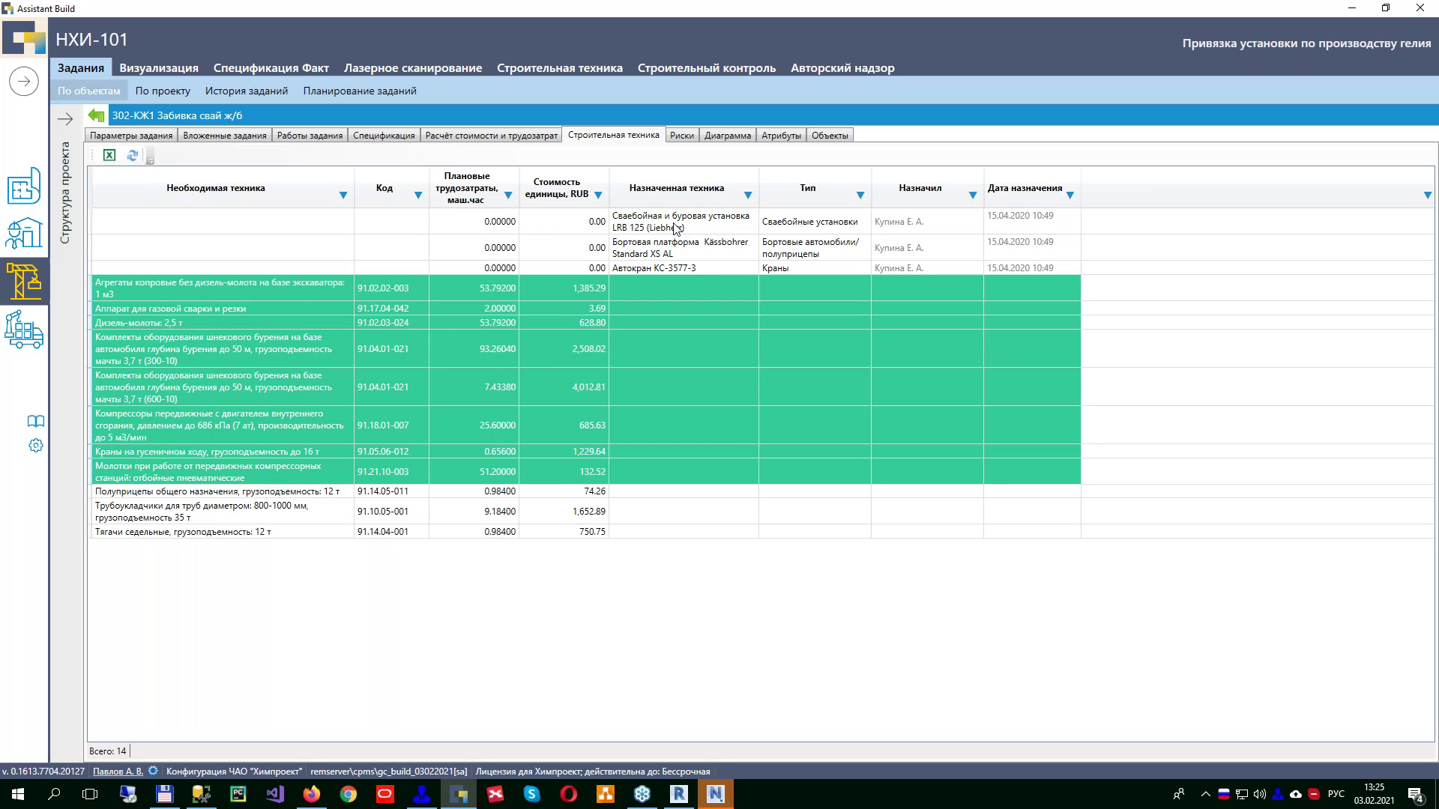
pyautogui.moveTo(673, 228); pyautogui.dragTo(682, 274)
pyautogui.moveTo(311, 296); pyautogui.dragTo(363, 472)
pyautogui.click(311, 352)
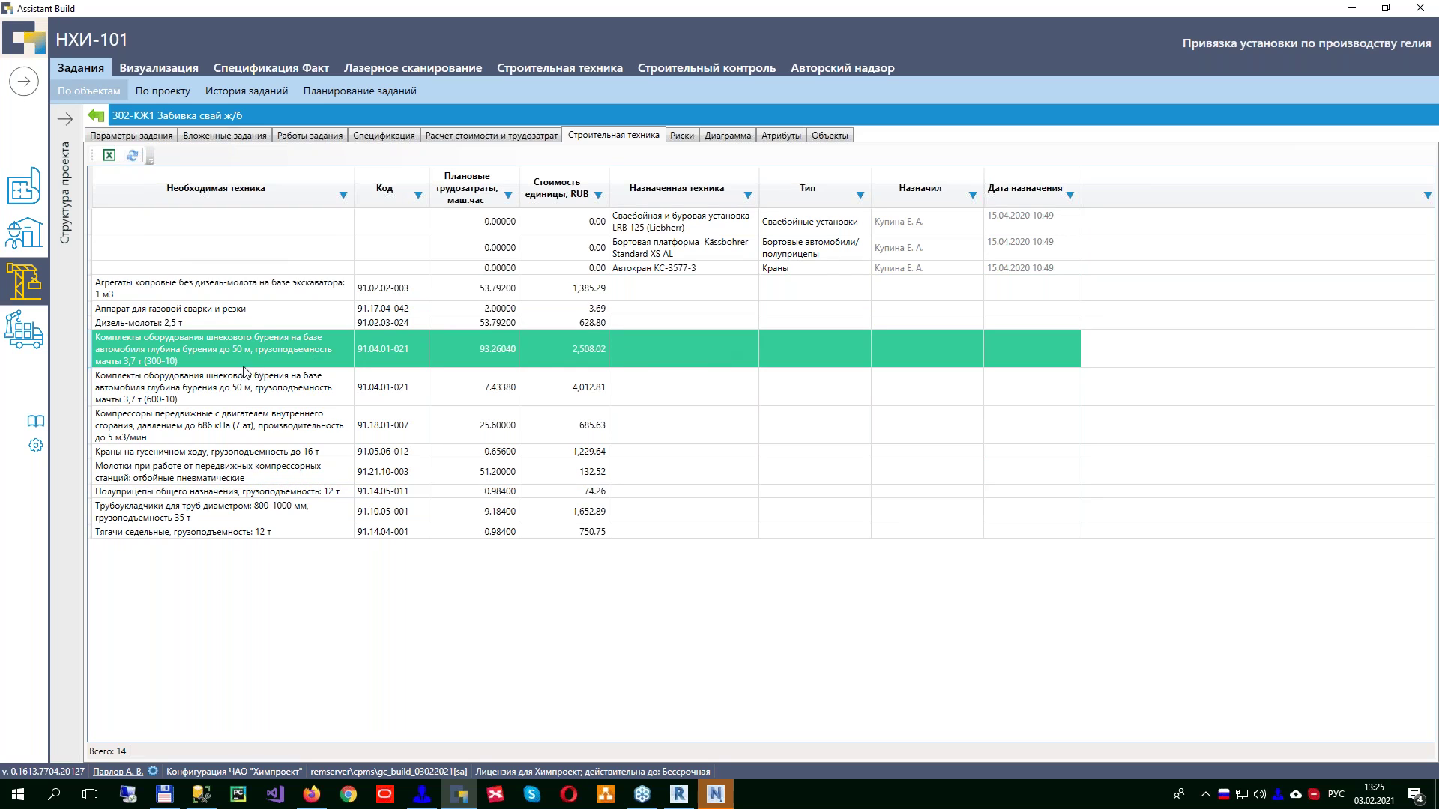
pyautogui.click(358, 403)
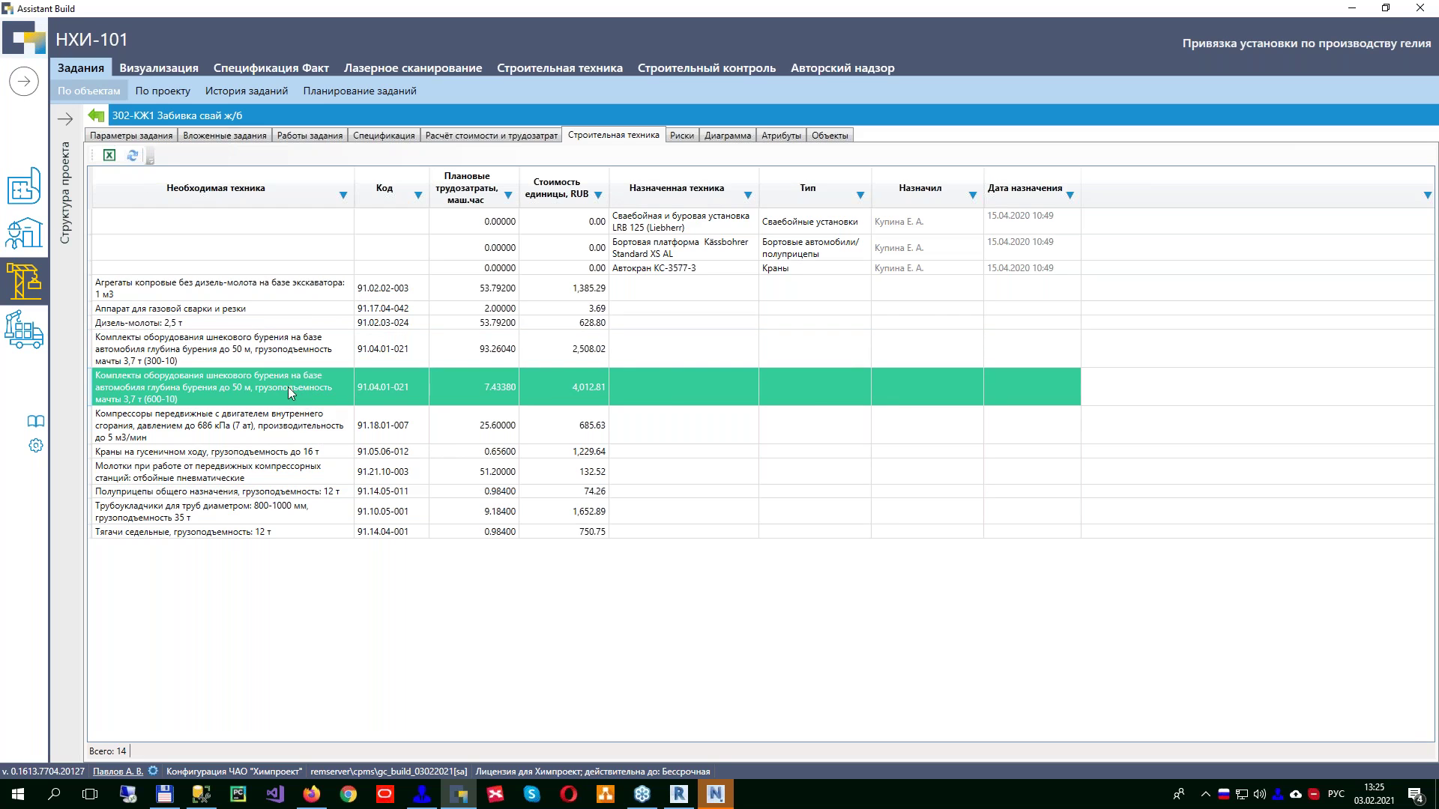
pyautogui.moveTo(257, 300); pyautogui.dragTo(274, 438)
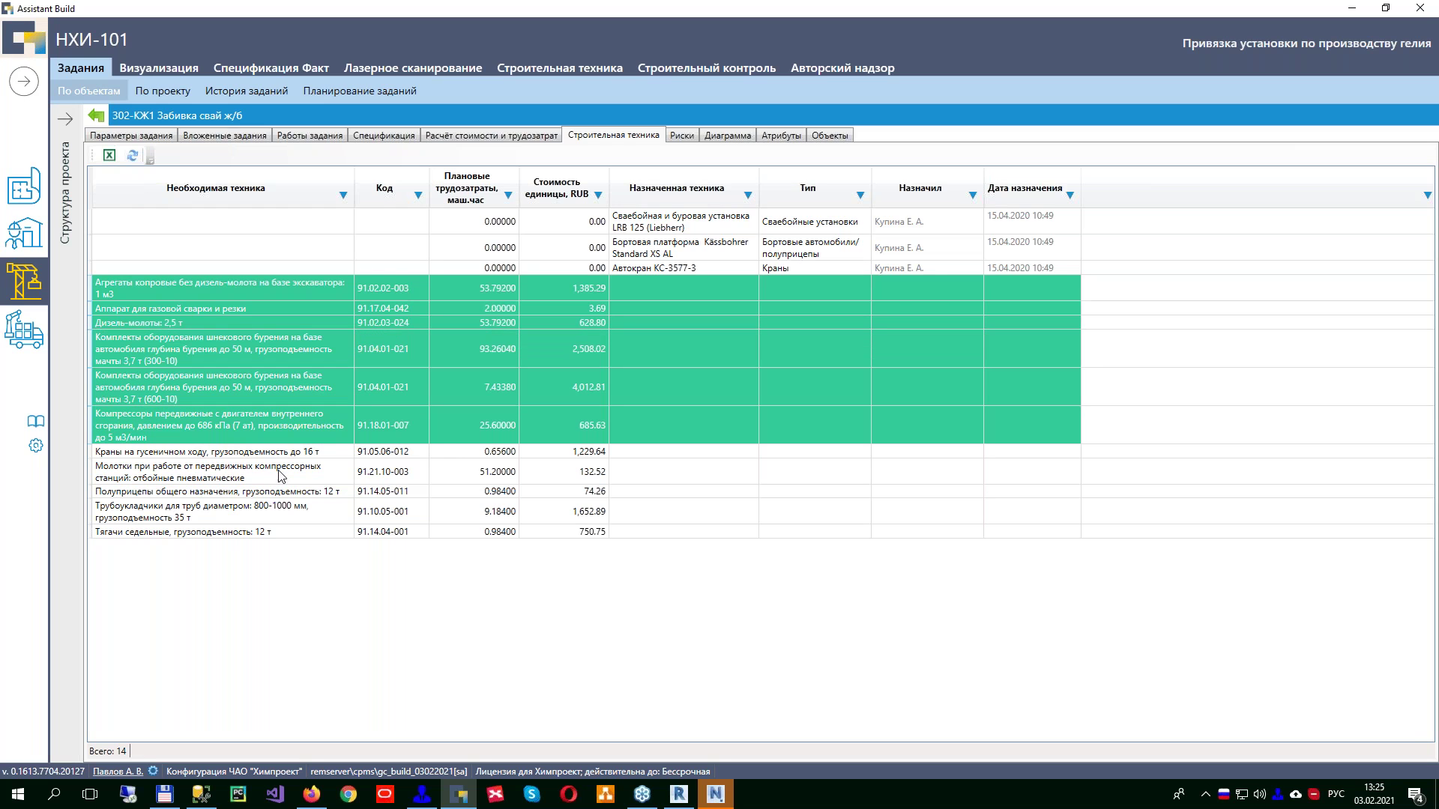
# Step: View the pile-driving task's risks and its diagram of target plan, operational plan and actual progress
pyautogui.click(682, 137)
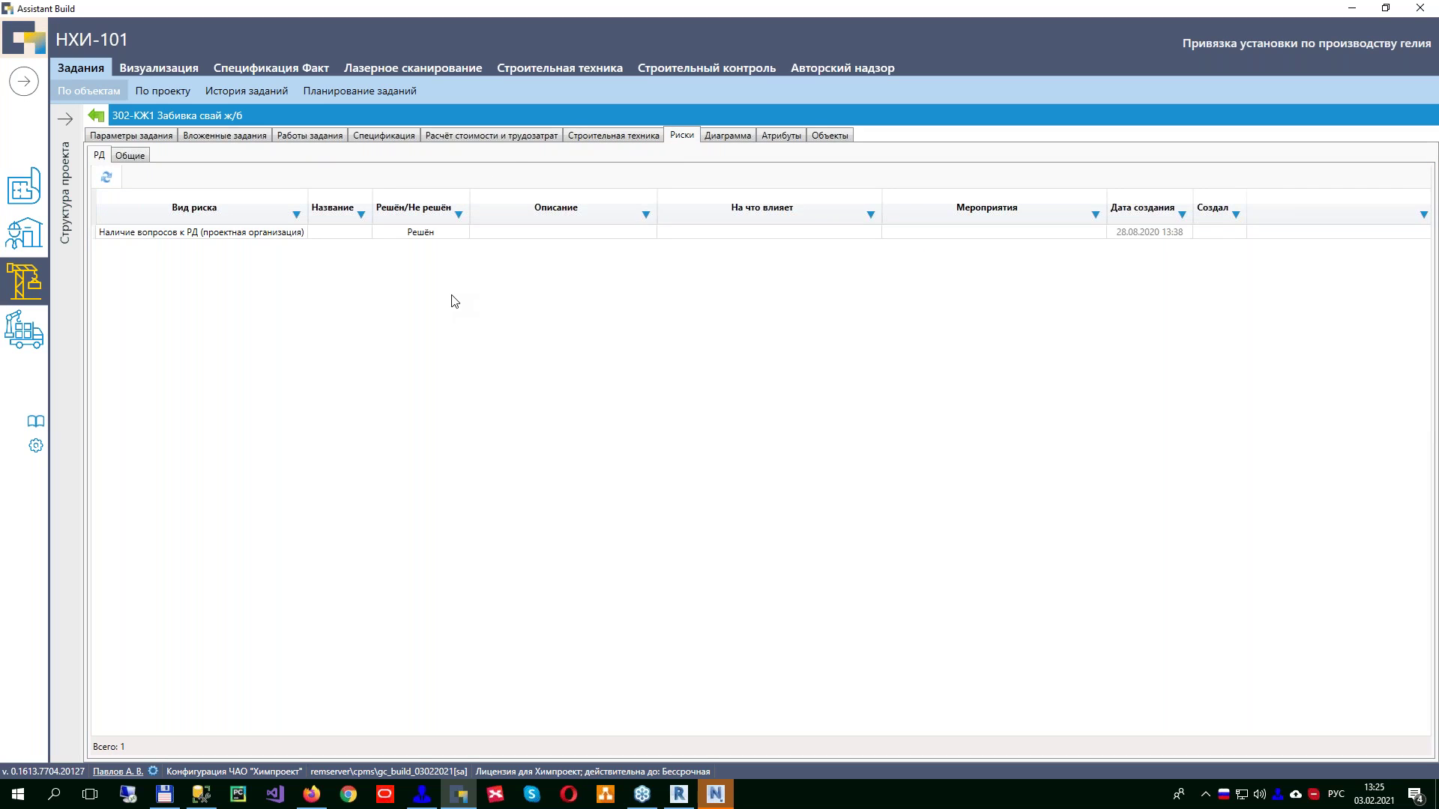
pyautogui.click(735, 137)
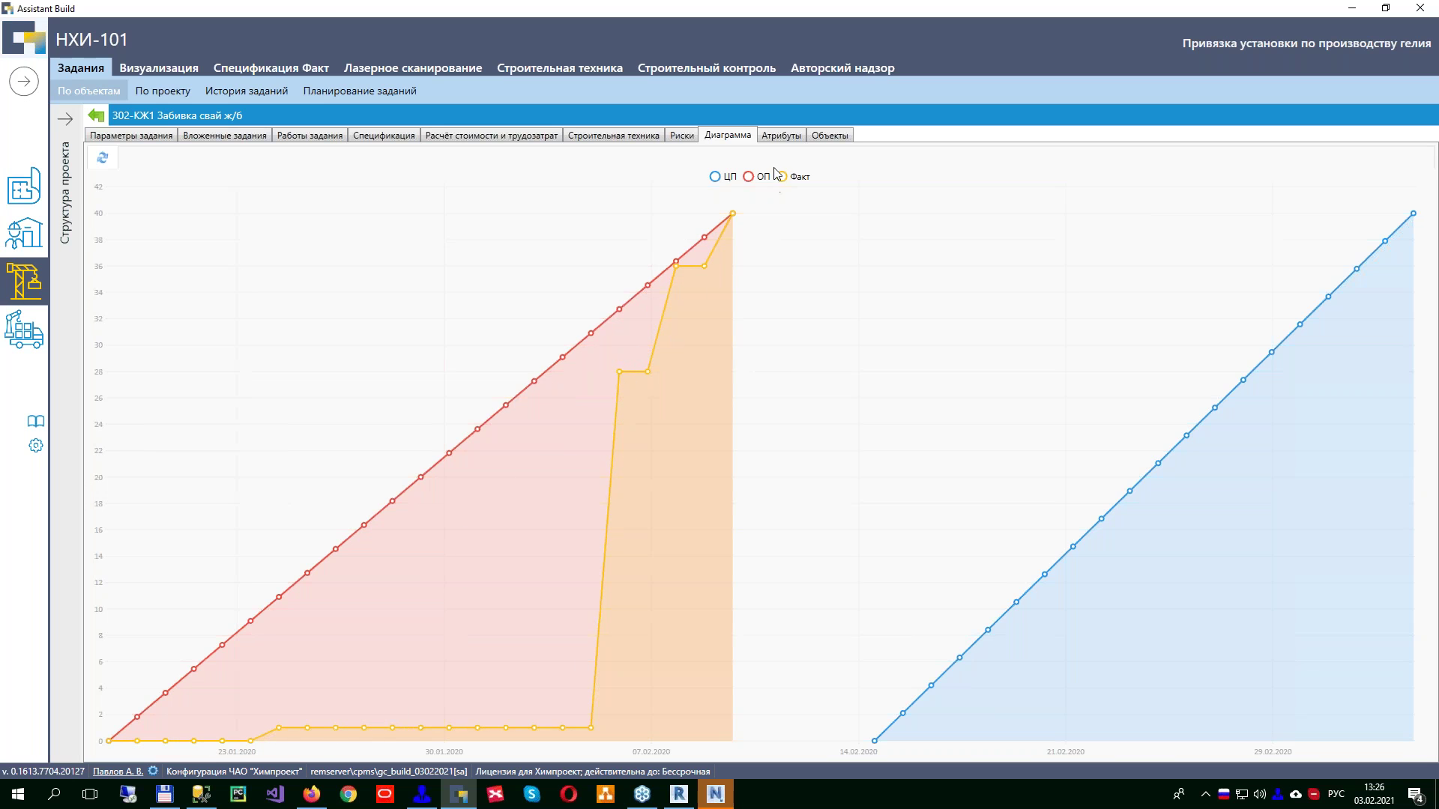
# Step: View the pile-driving task's attributes and linked as-built documents, then open and close the scan of scheme 302-КЖ1,2 №8/20
pyautogui.click(780, 135)
pyautogui.click(833, 137)
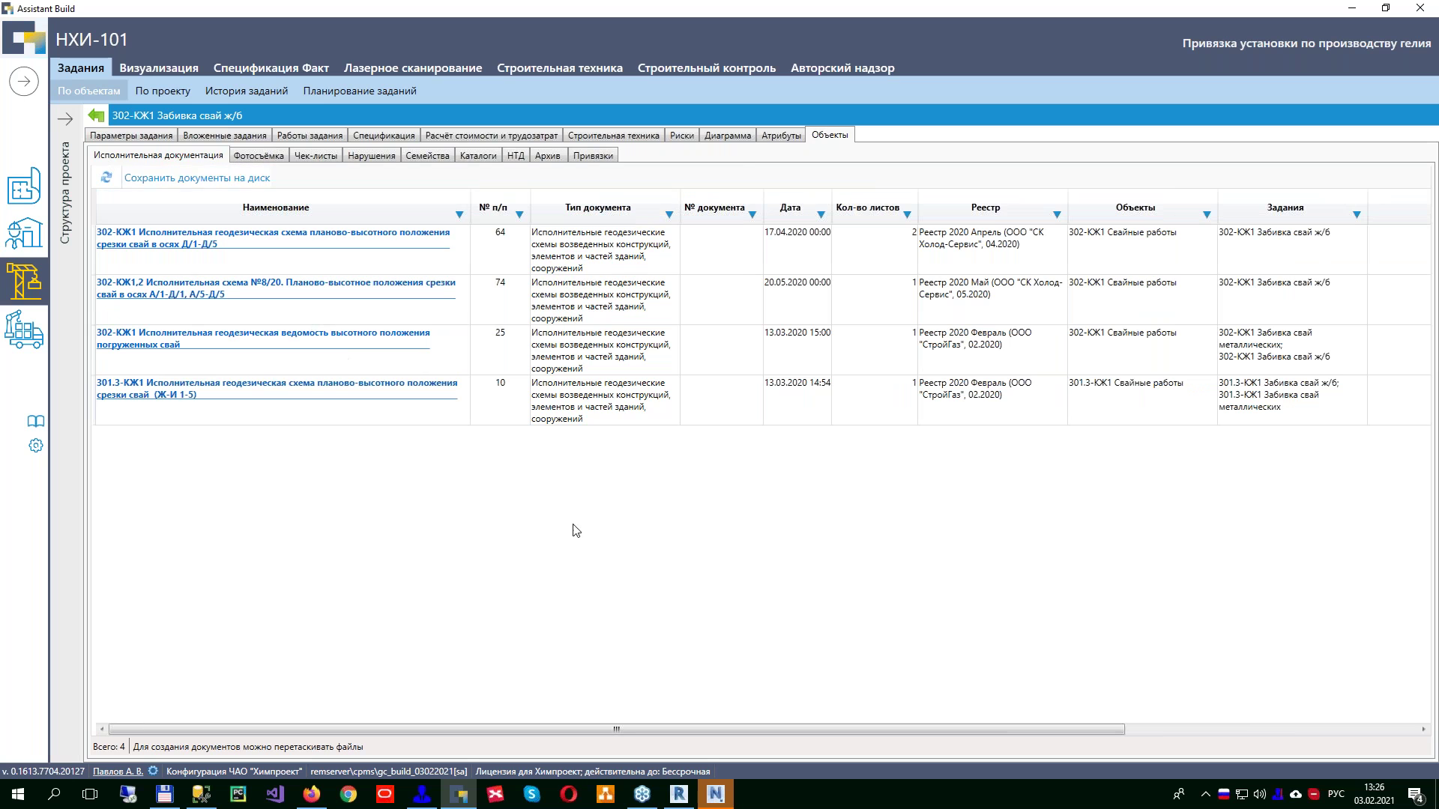
pyautogui.click(370, 291)
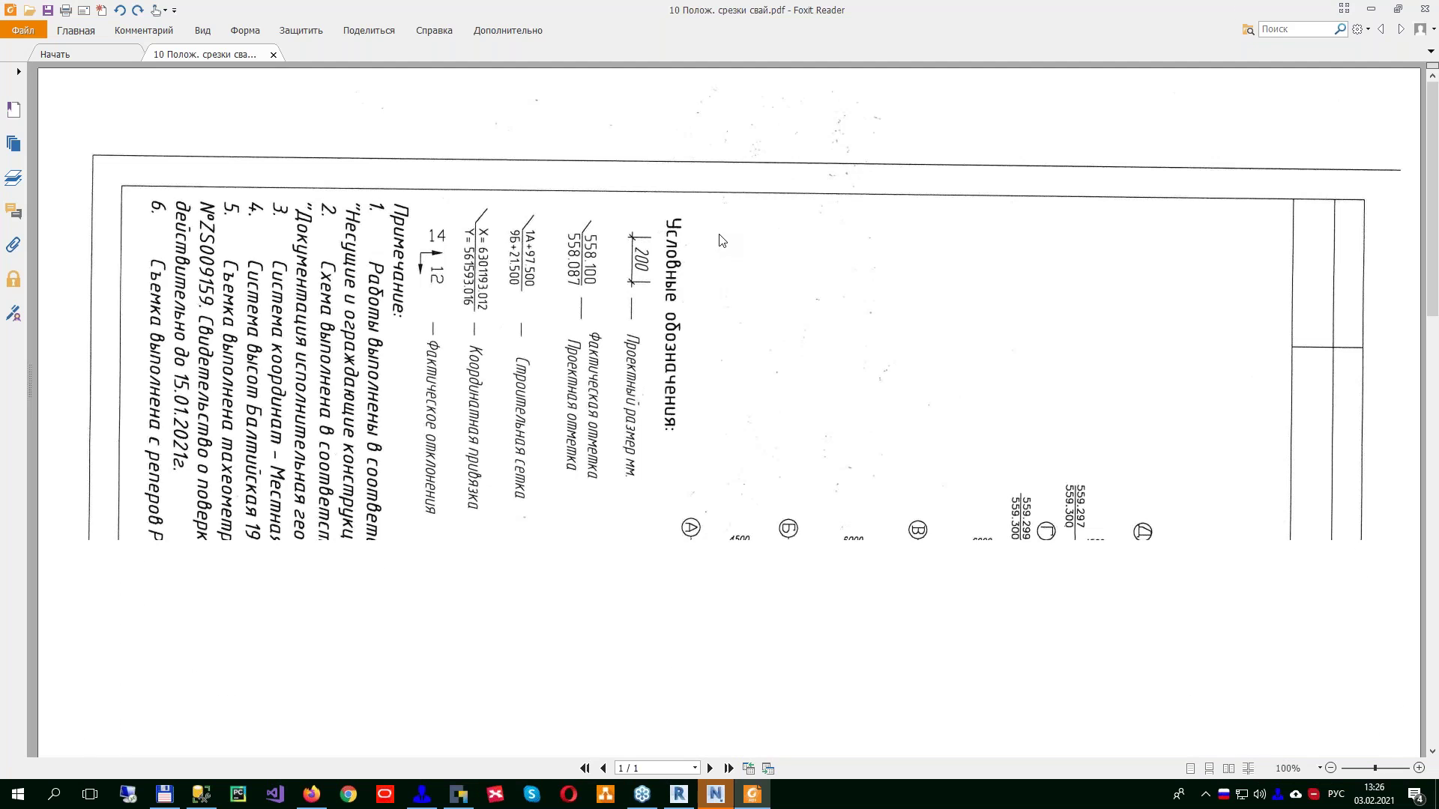
pyautogui.click(1422, 9)
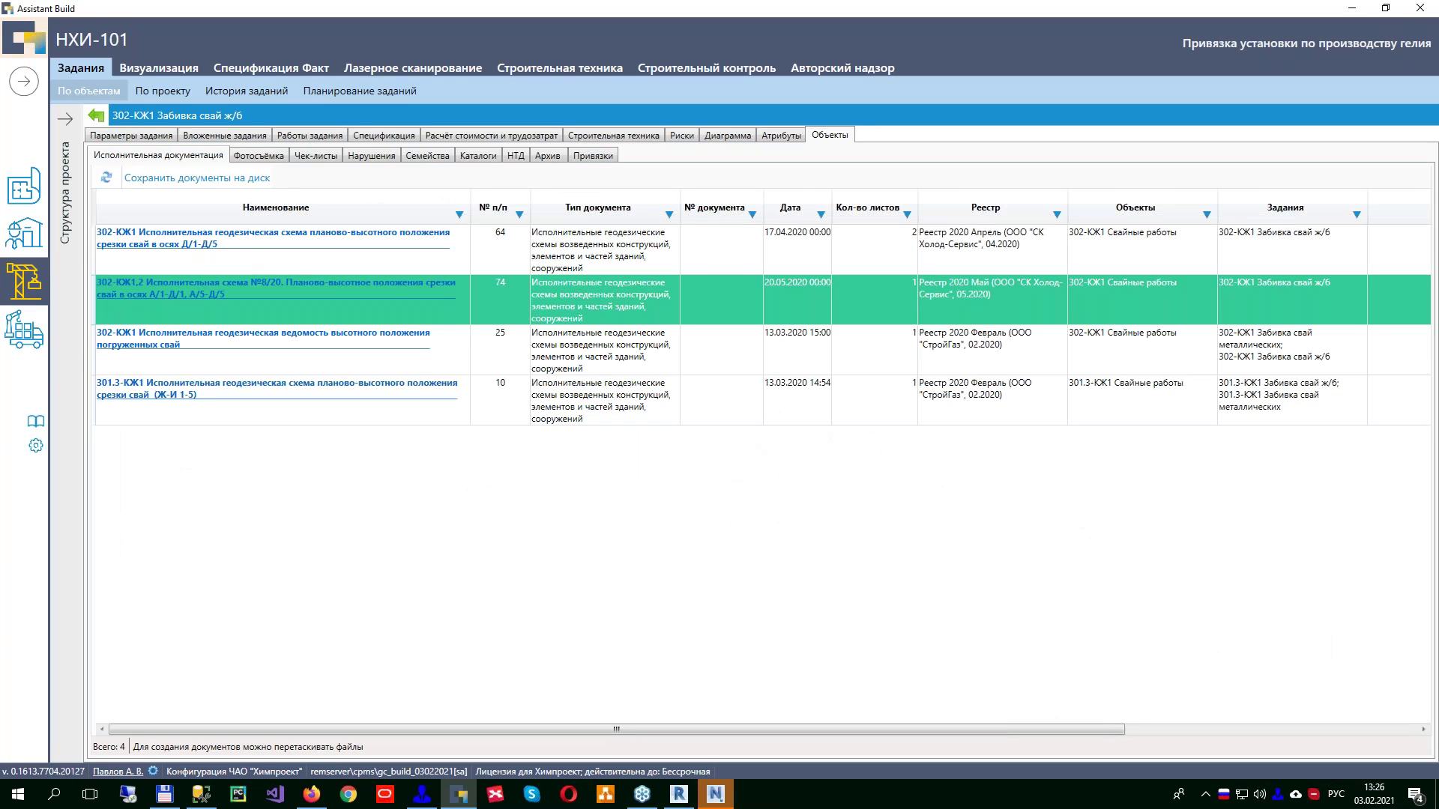
# Step: View the task's linked photos and checklists, and show the questions of the Ведомость элементов checklist
pyautogui.click(271, 158)
pyautogui.click(318, 157)
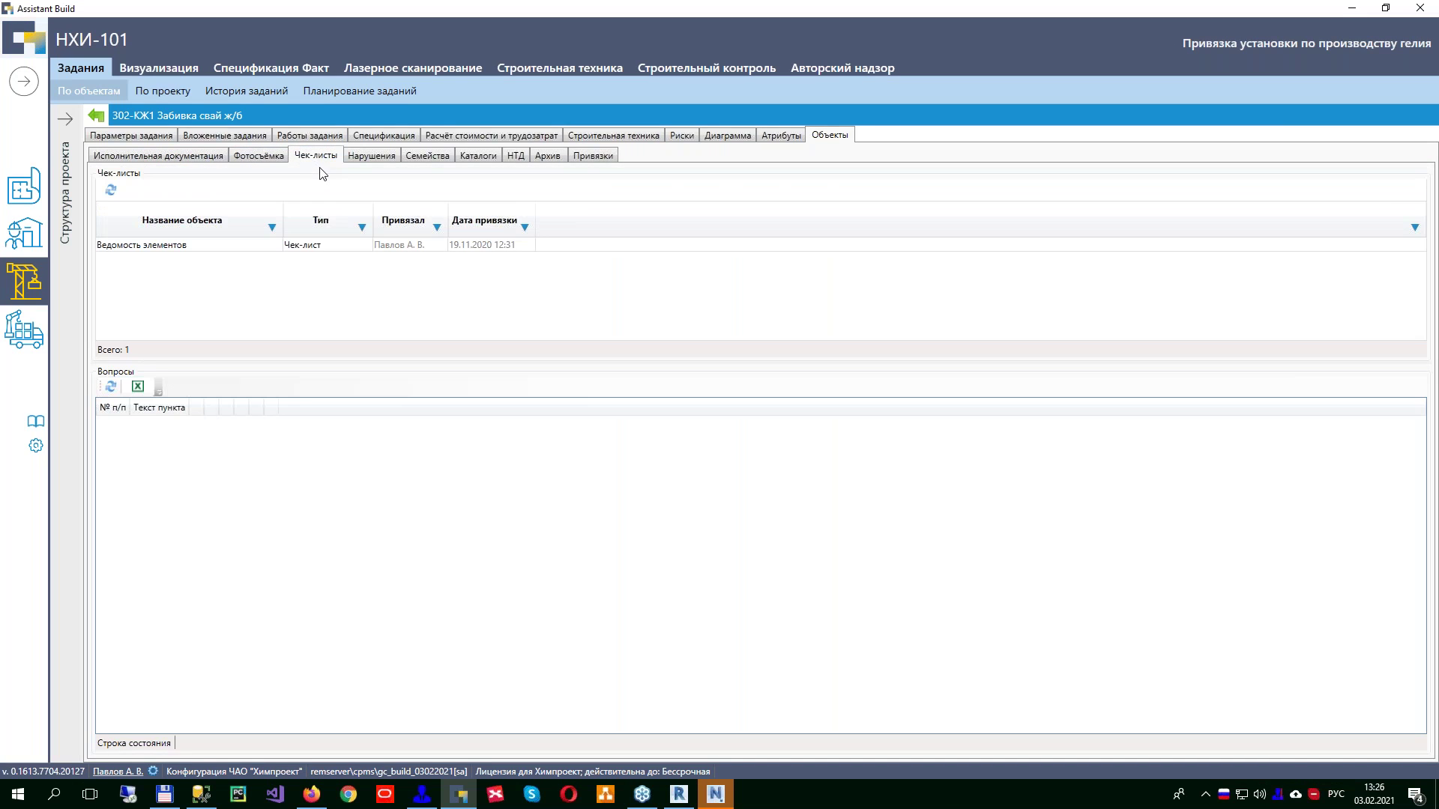
pyautogui.click(257, 247)
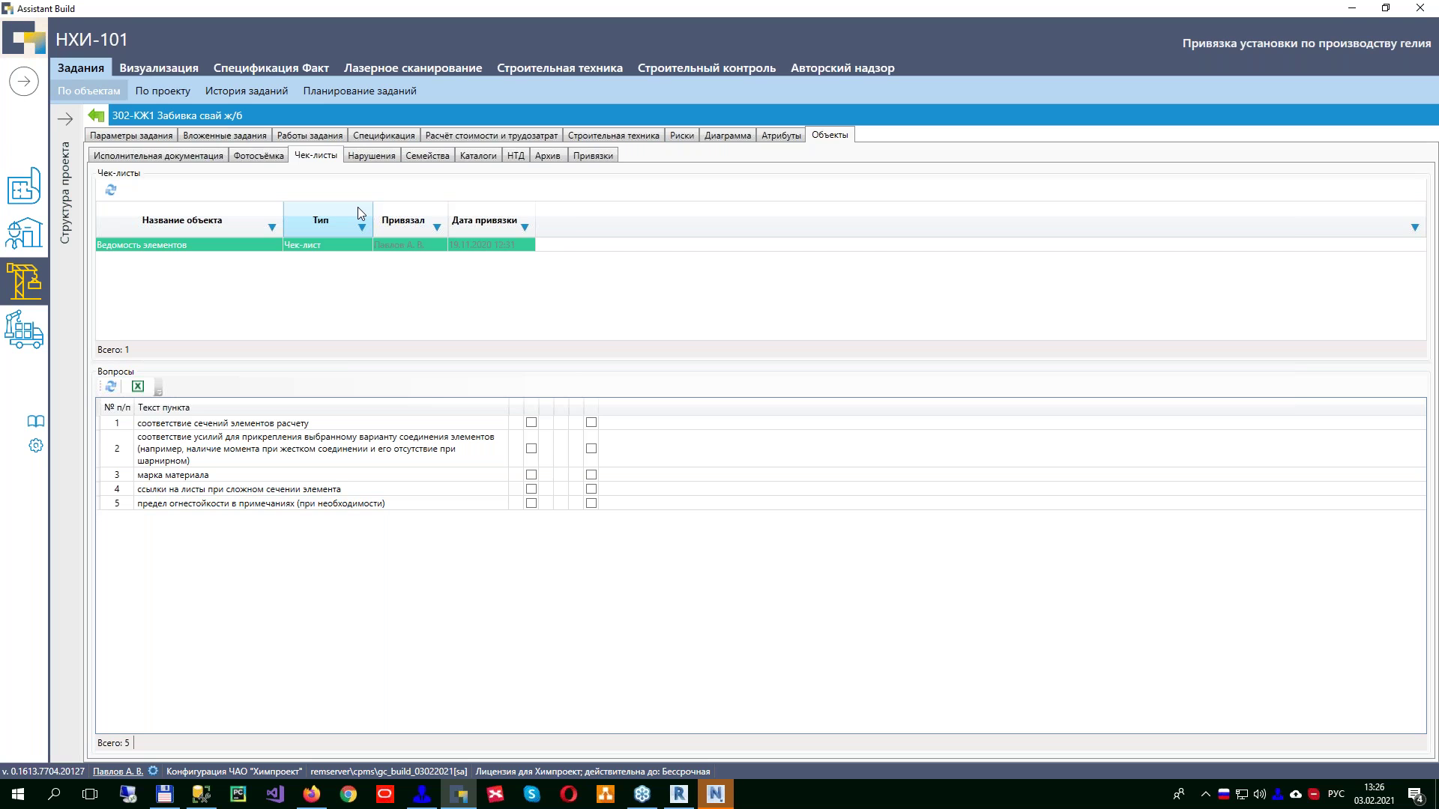
# Step: Review the task's linked violations, families, catalogues, НТД, archive and bindings, then return to the task list with the project structure shown
pyautogui.click(375, 156)
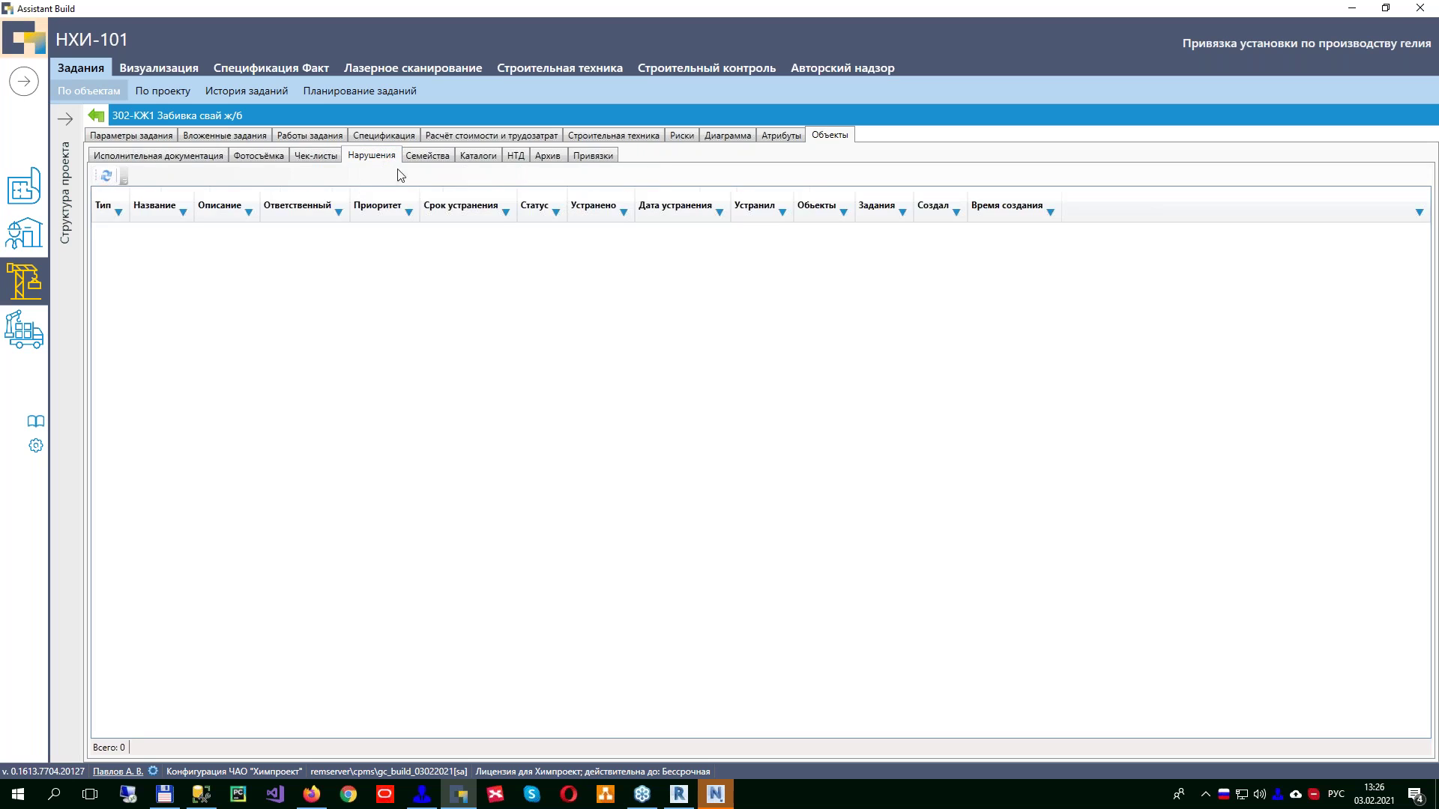
pyautogui.click(420, 164)
pyautogui.click(464, 164)
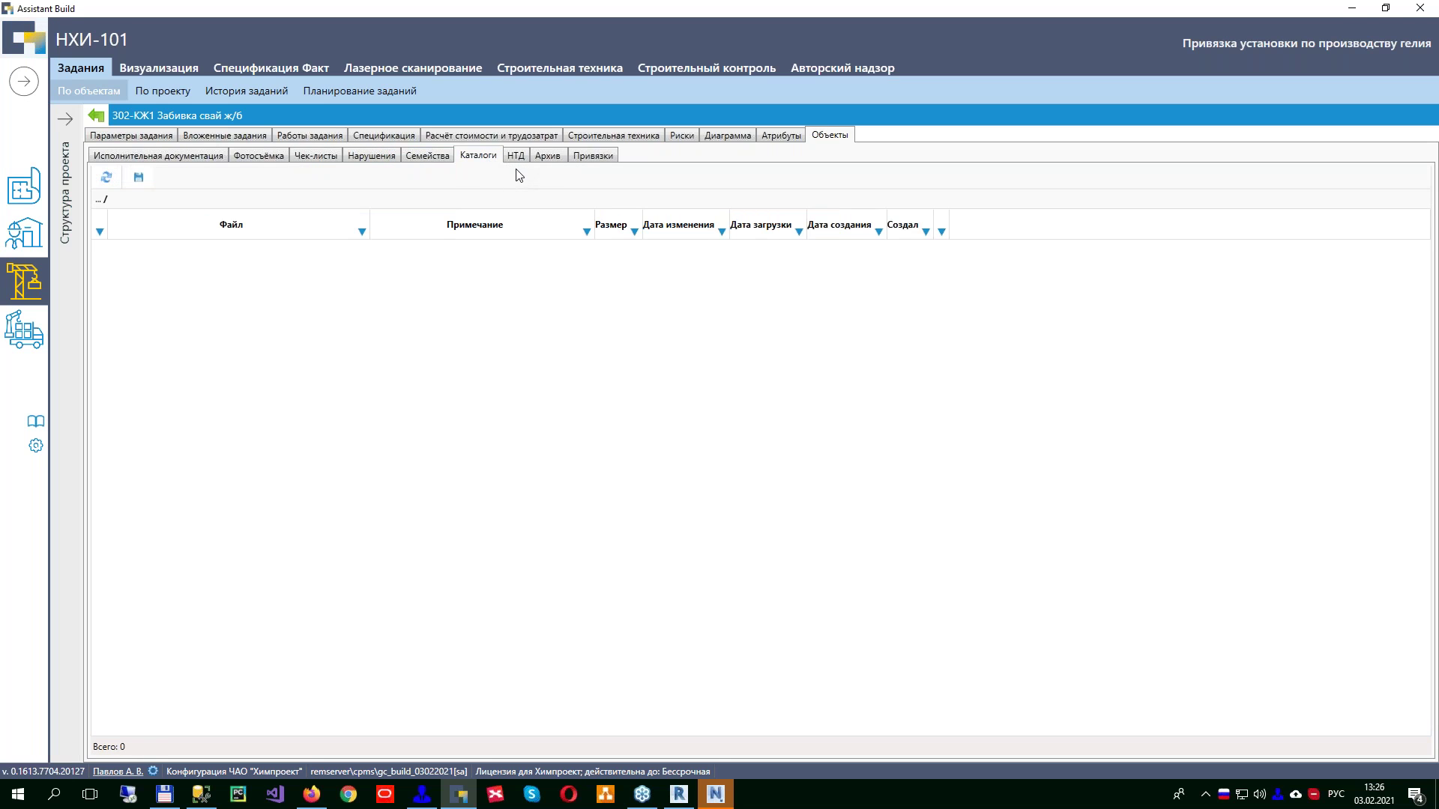
pyautogui.click(519, 165)
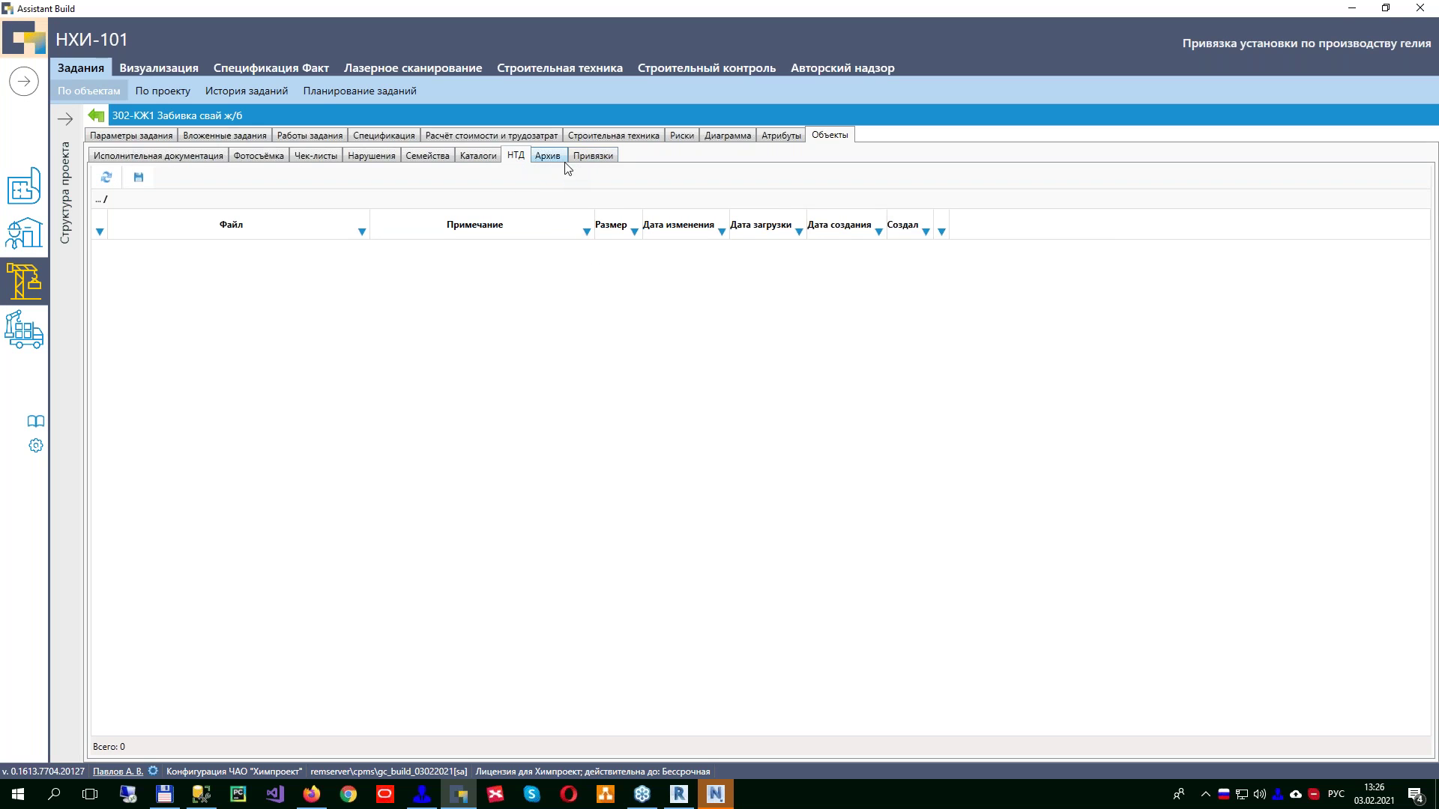
pyautogui.click(558, 158)
pyautogui.click(596, 157)
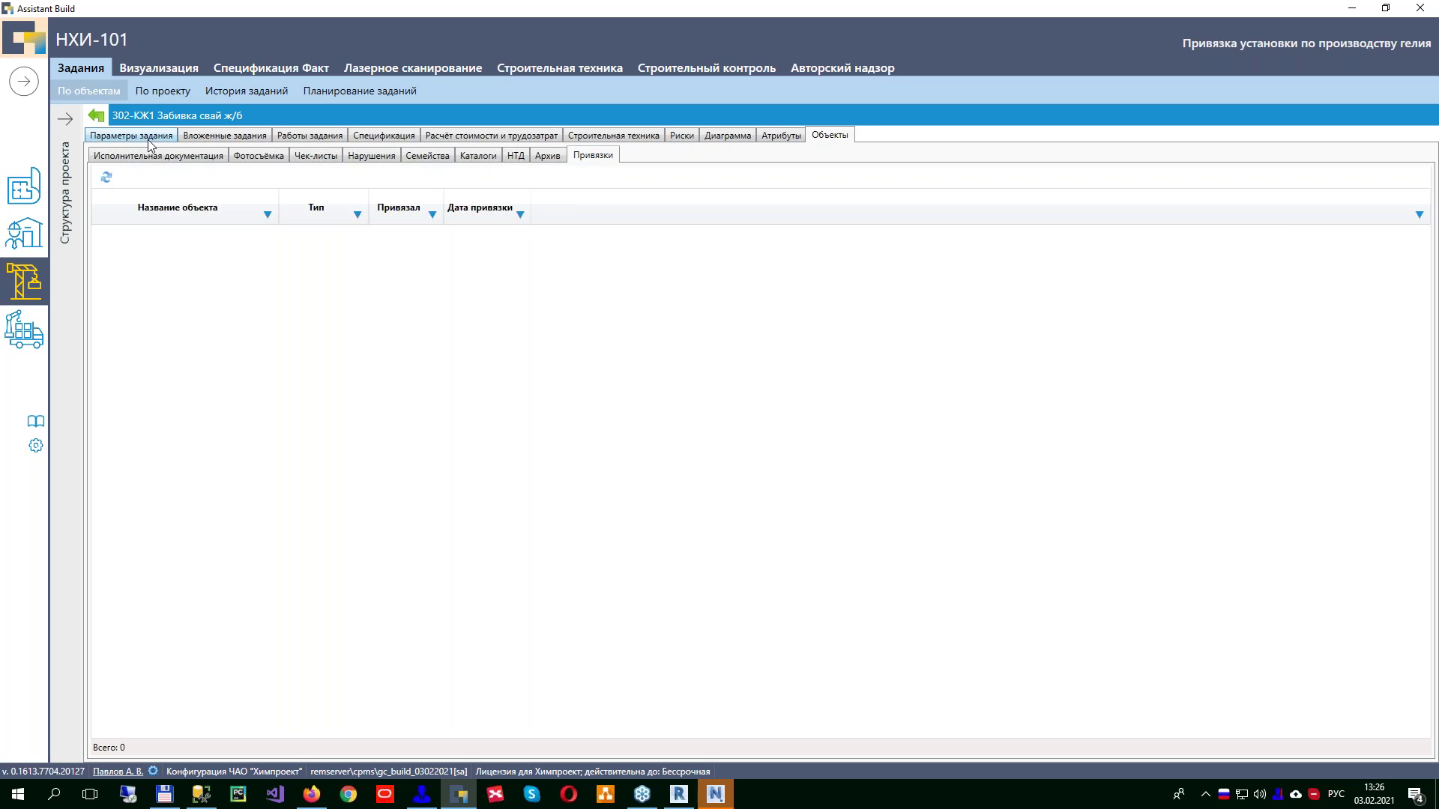
pyautogui.click(95, 114)
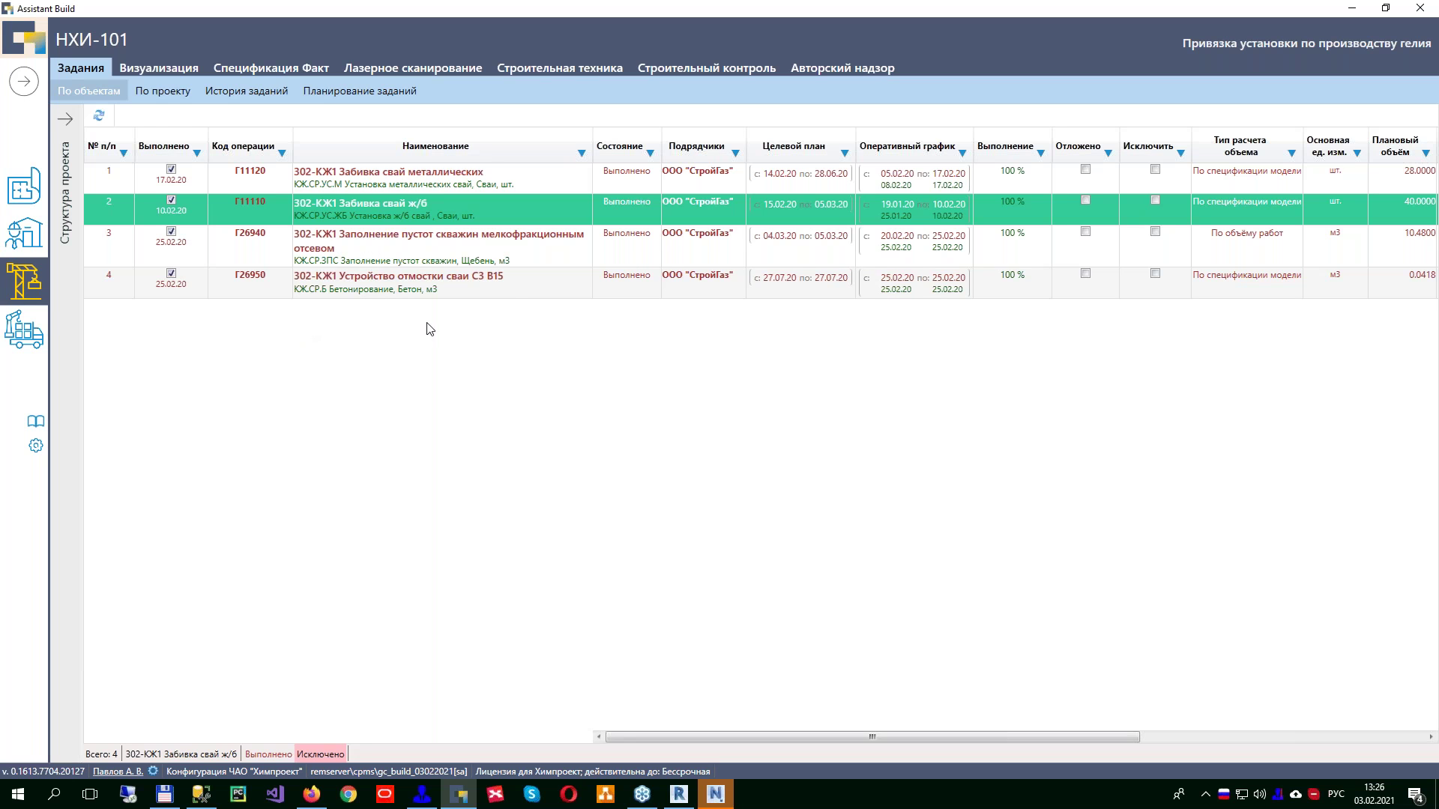
pyautogui.click(75, 182)
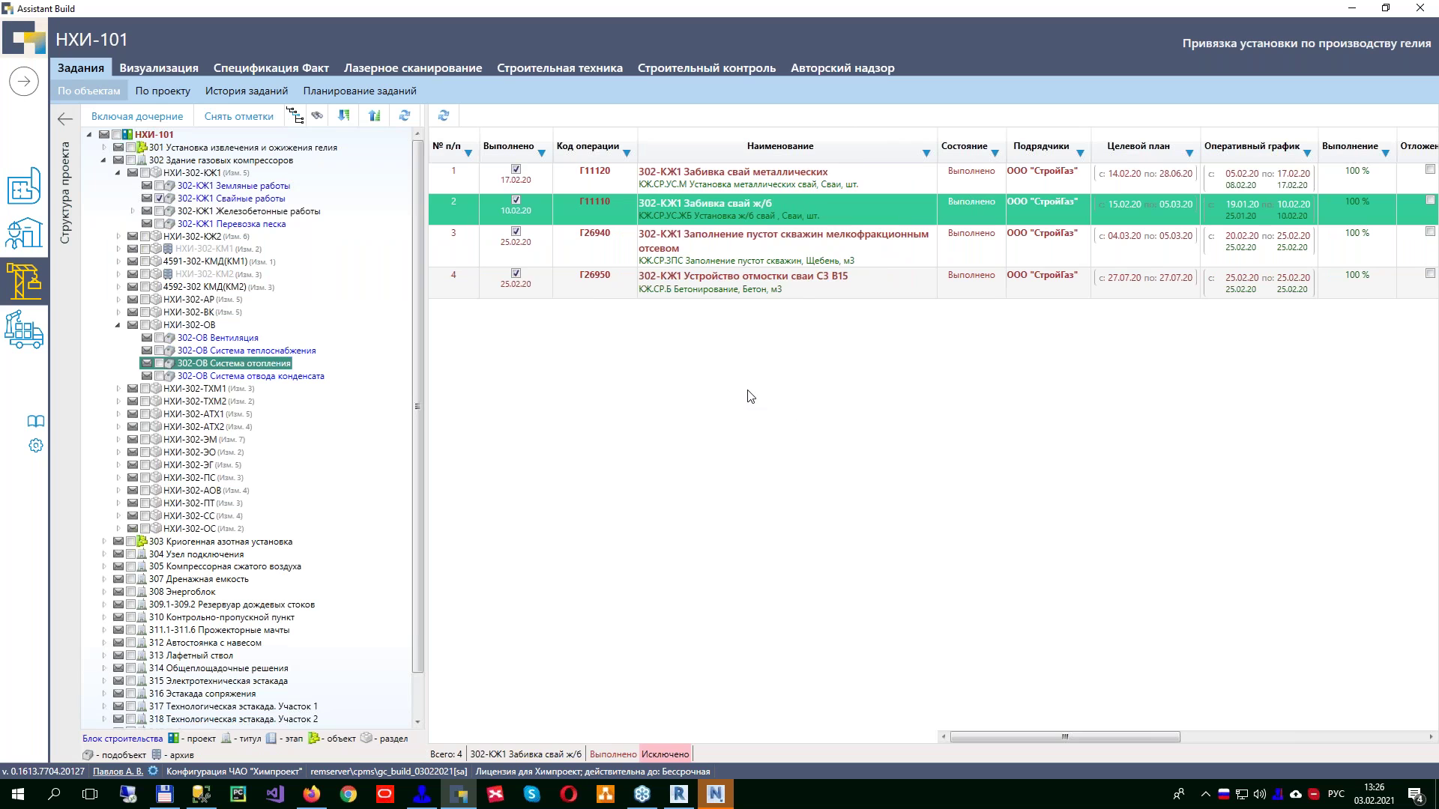
# Step: Open the project's График schedule and expand it to the titles under Детализация по титулам
pyautogui.click(13, 236)
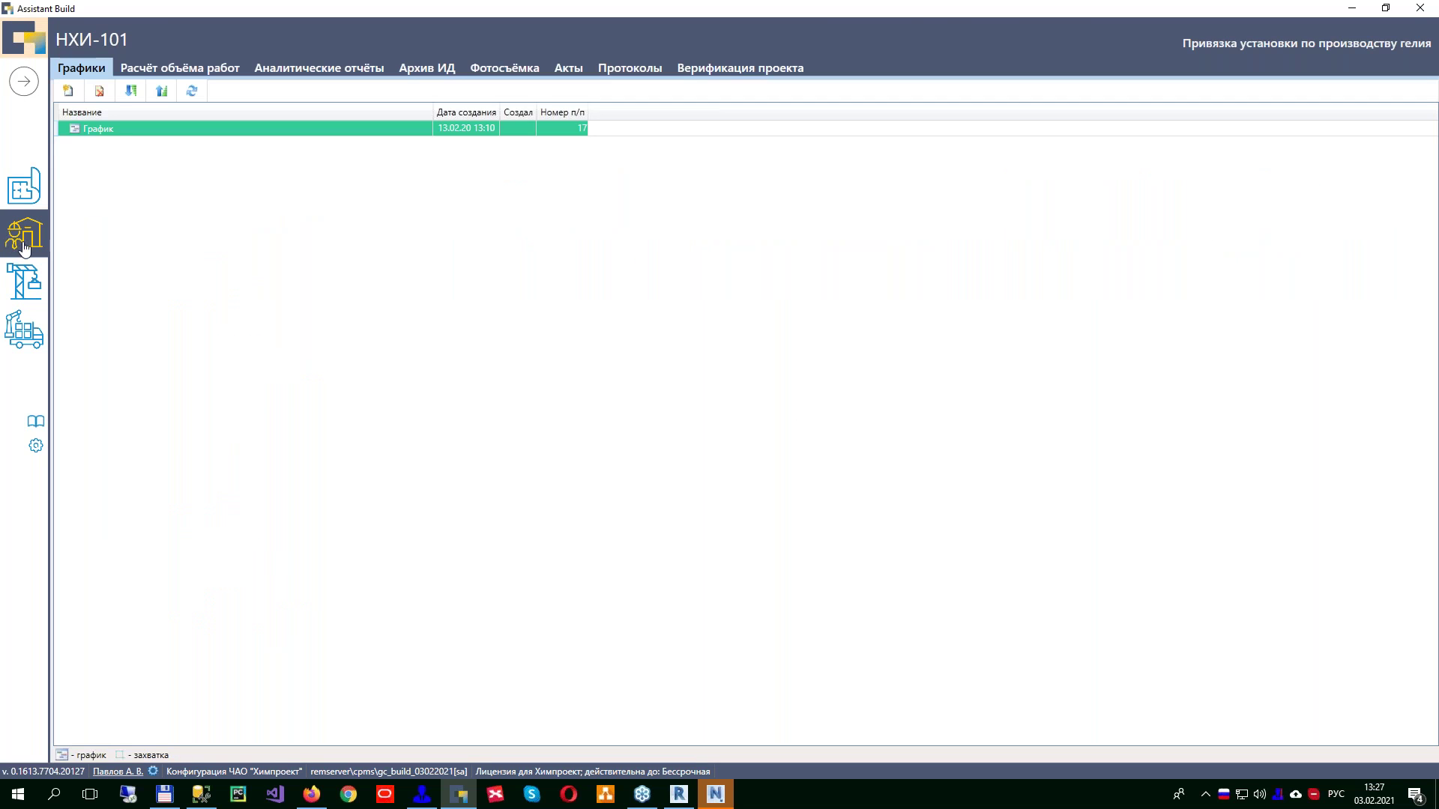
pyautogui.rightClick(128, 130)
pyautogui.click(193, 140)
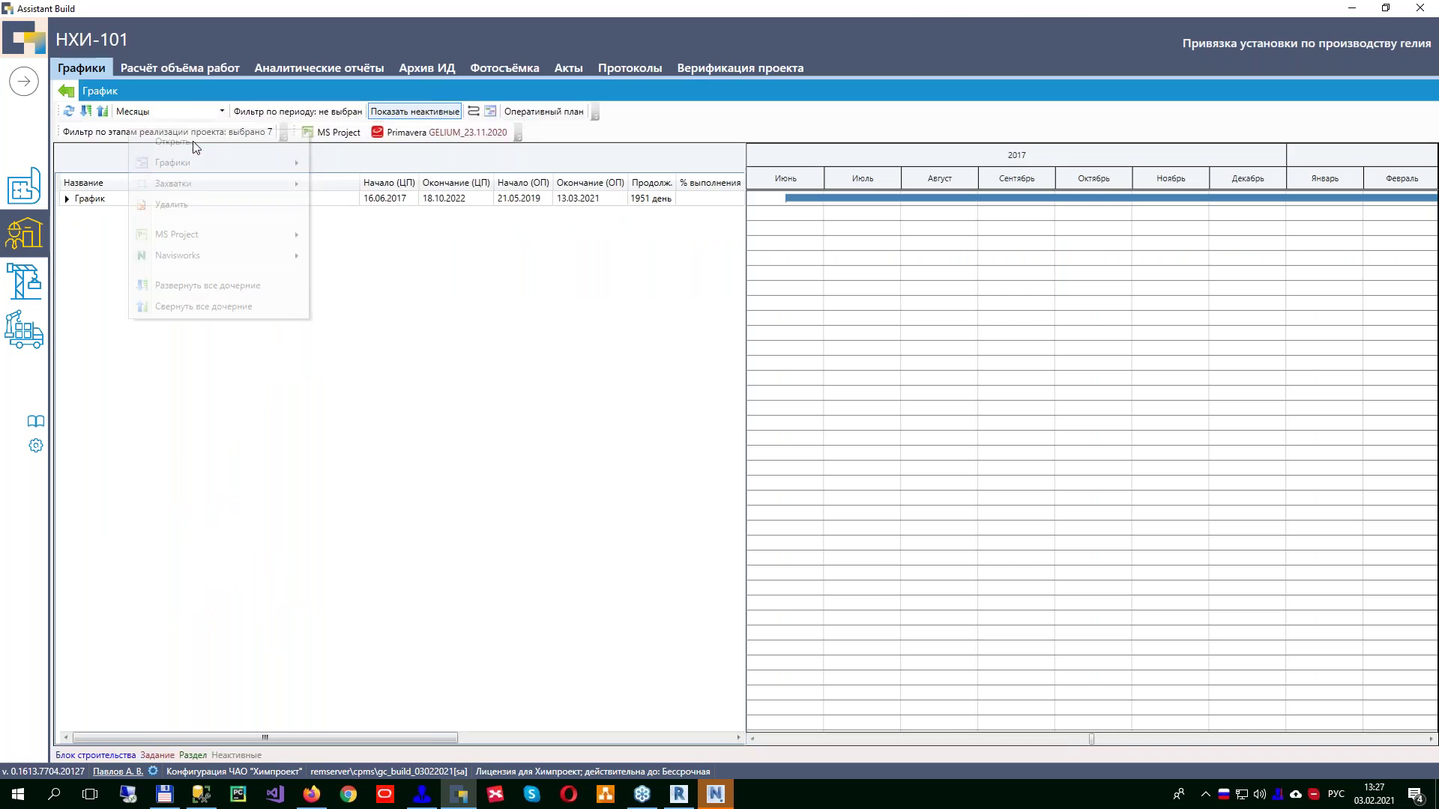
pyautogui.click(66, 199)
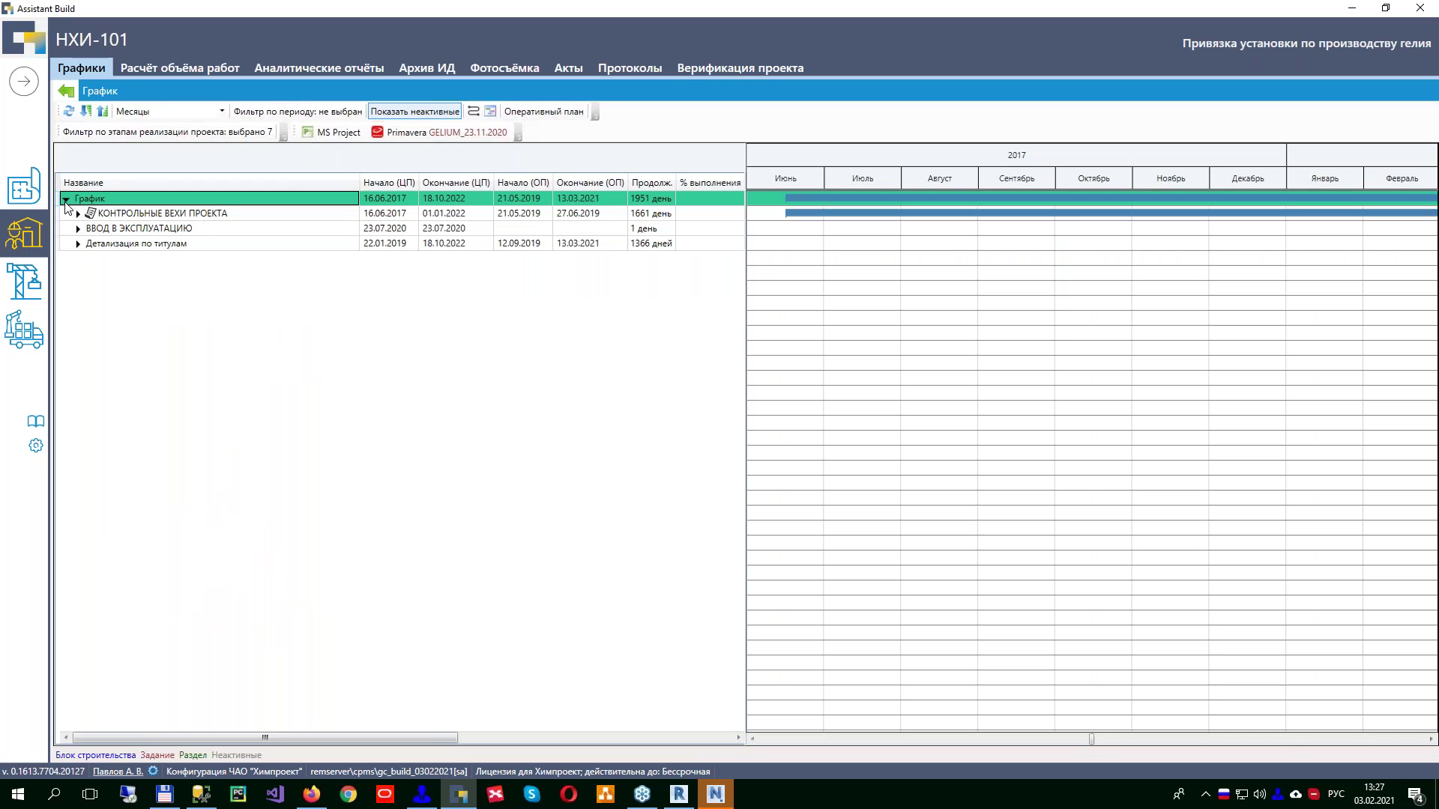
pyautogui.click(78, 244)
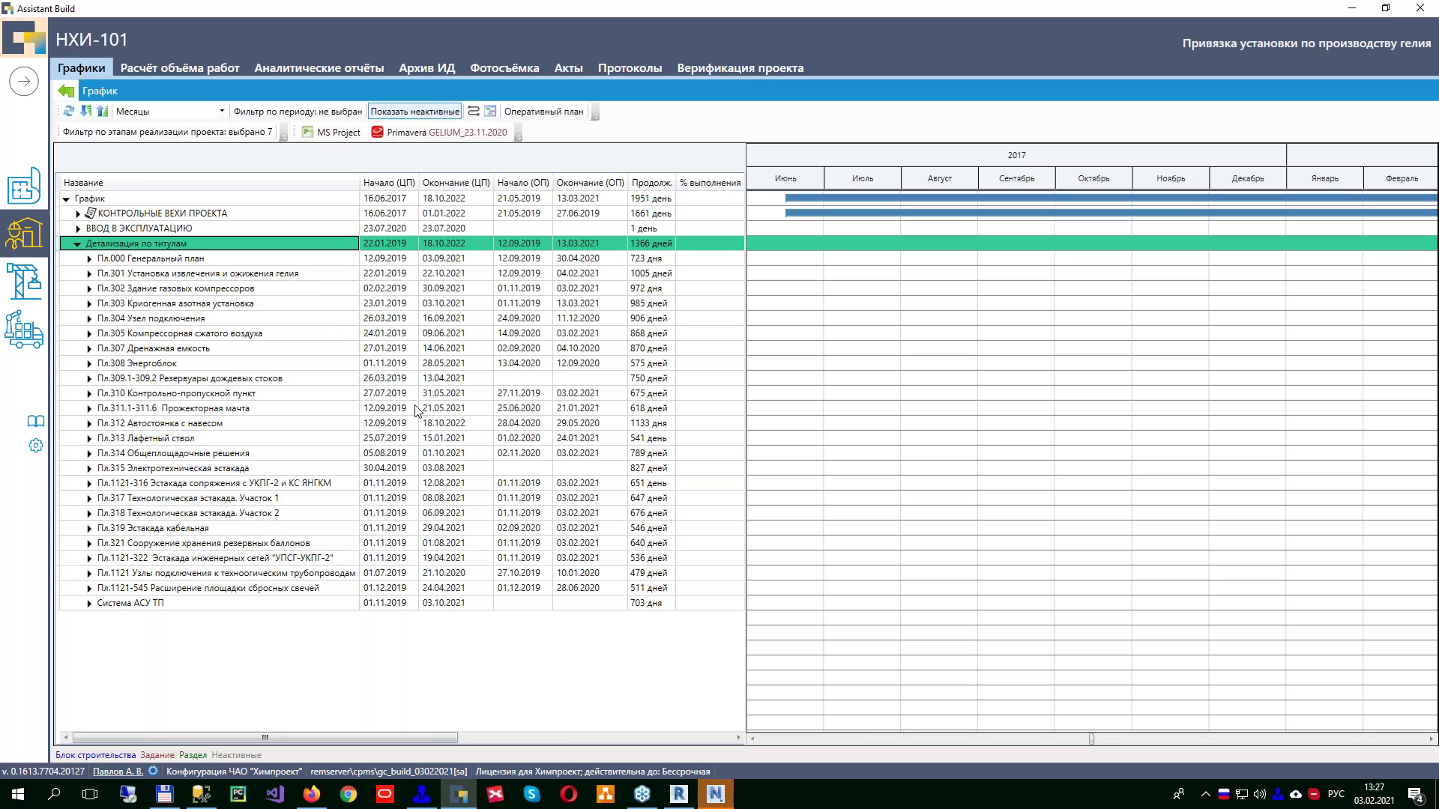
# Step: Expand Пл.302 Здание газовых компрессоров through Строительно-монтажные работы and Монтаж по ОВ (изм.8) to the tasks of 302-ОВ Система теплоснабжения
pyautogui.click(89, 289)
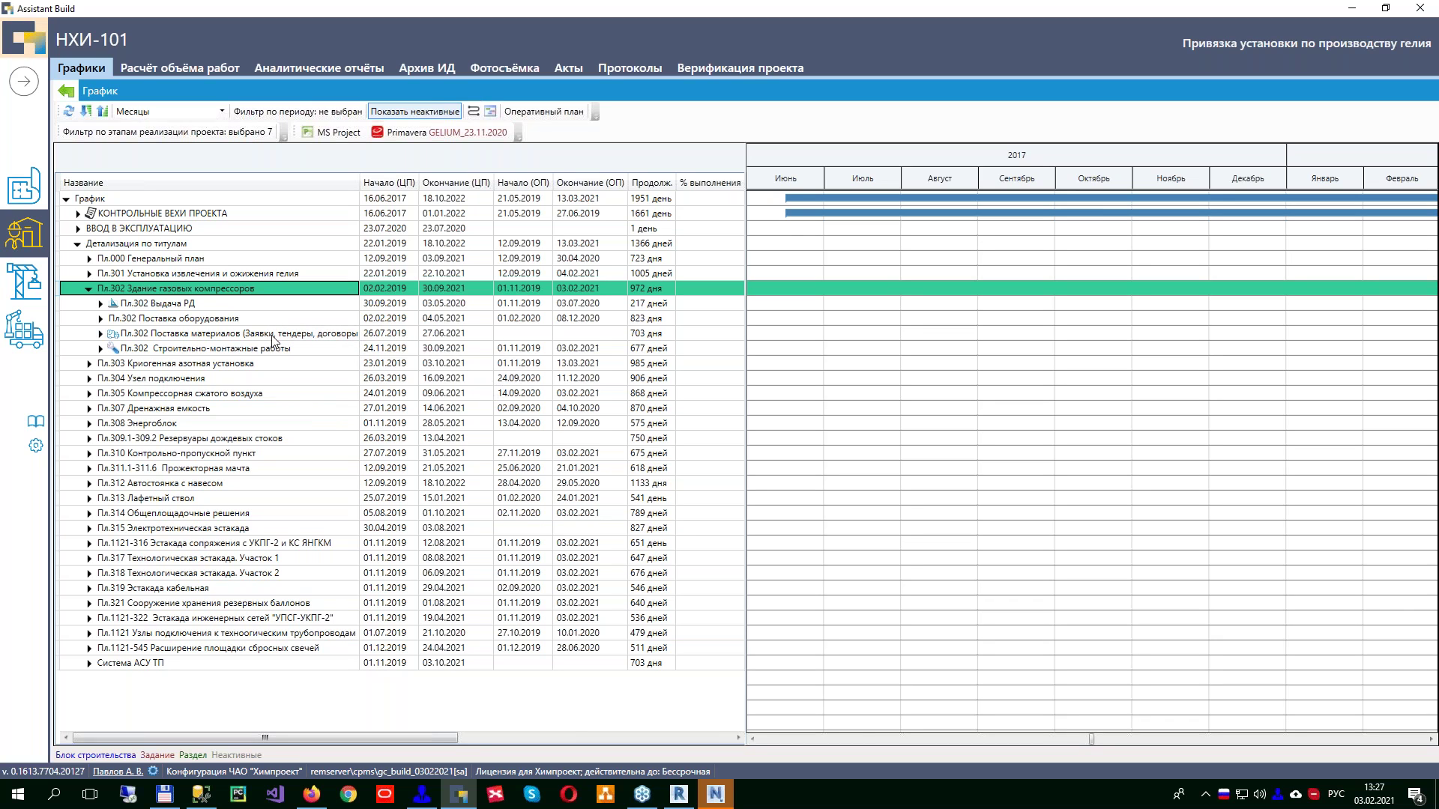
pyautogui.click(100, 350)
pyautogui.click(112, 363)
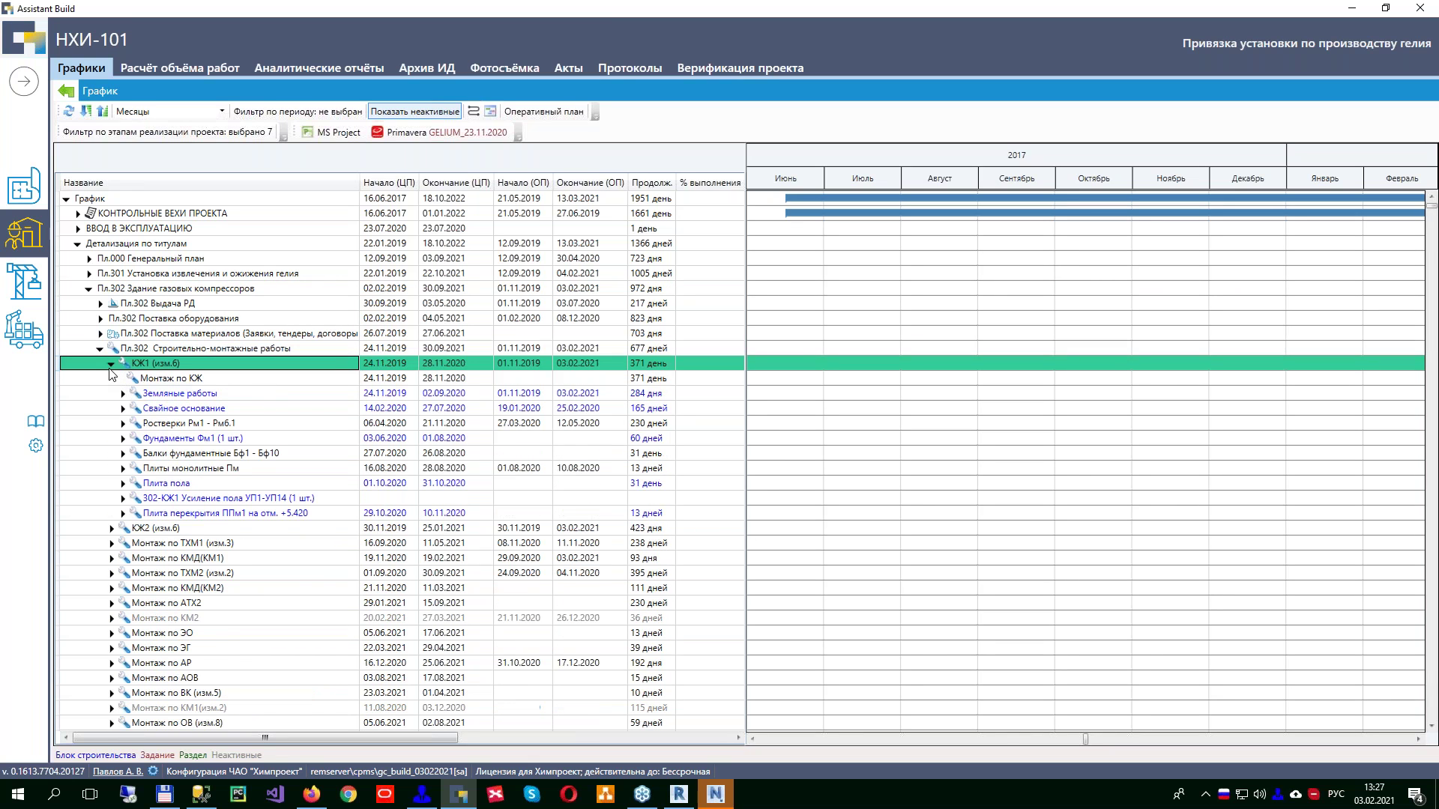
pyautogui.click(111, 365)
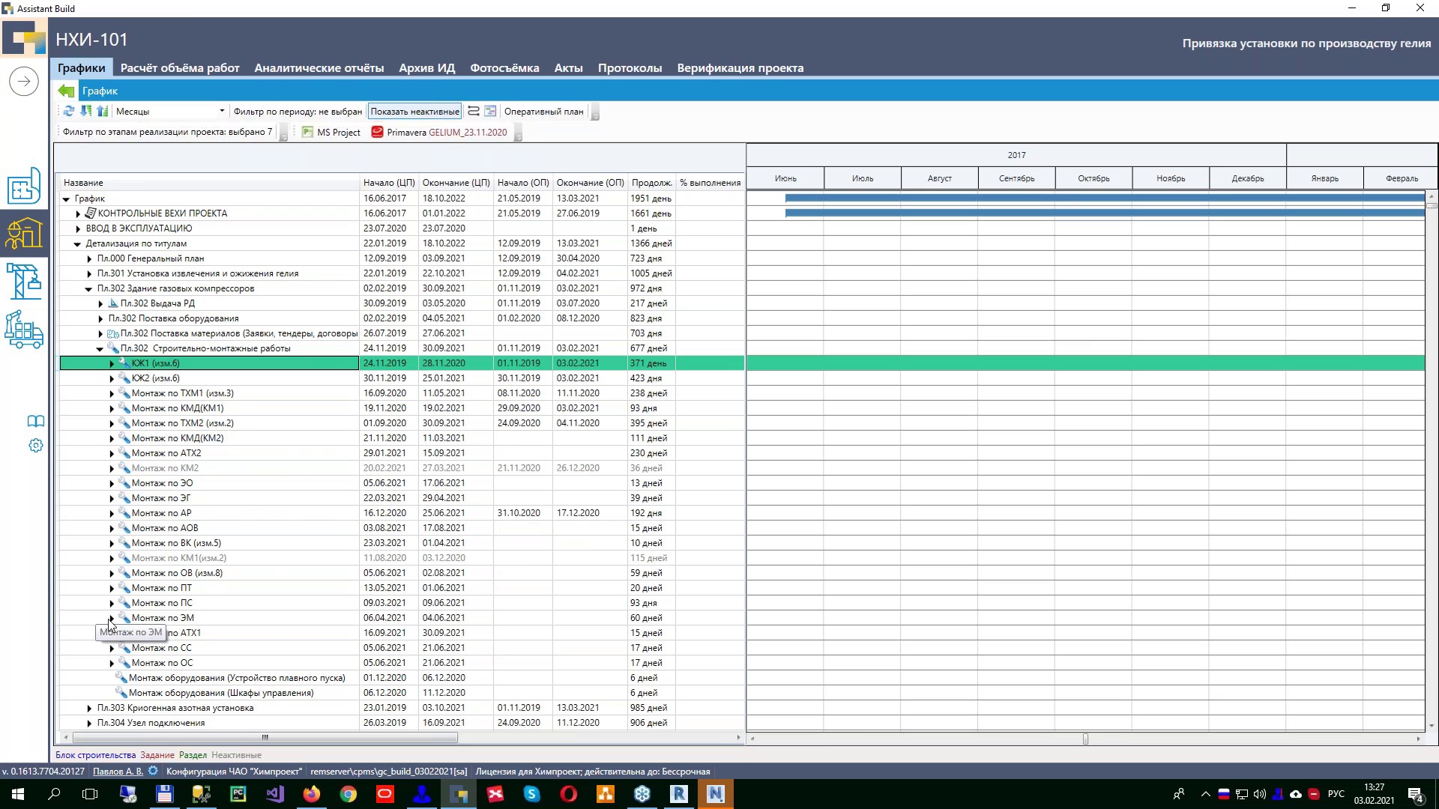
pyautogui.click(112, 574)
pyautogui.click(123, 604)
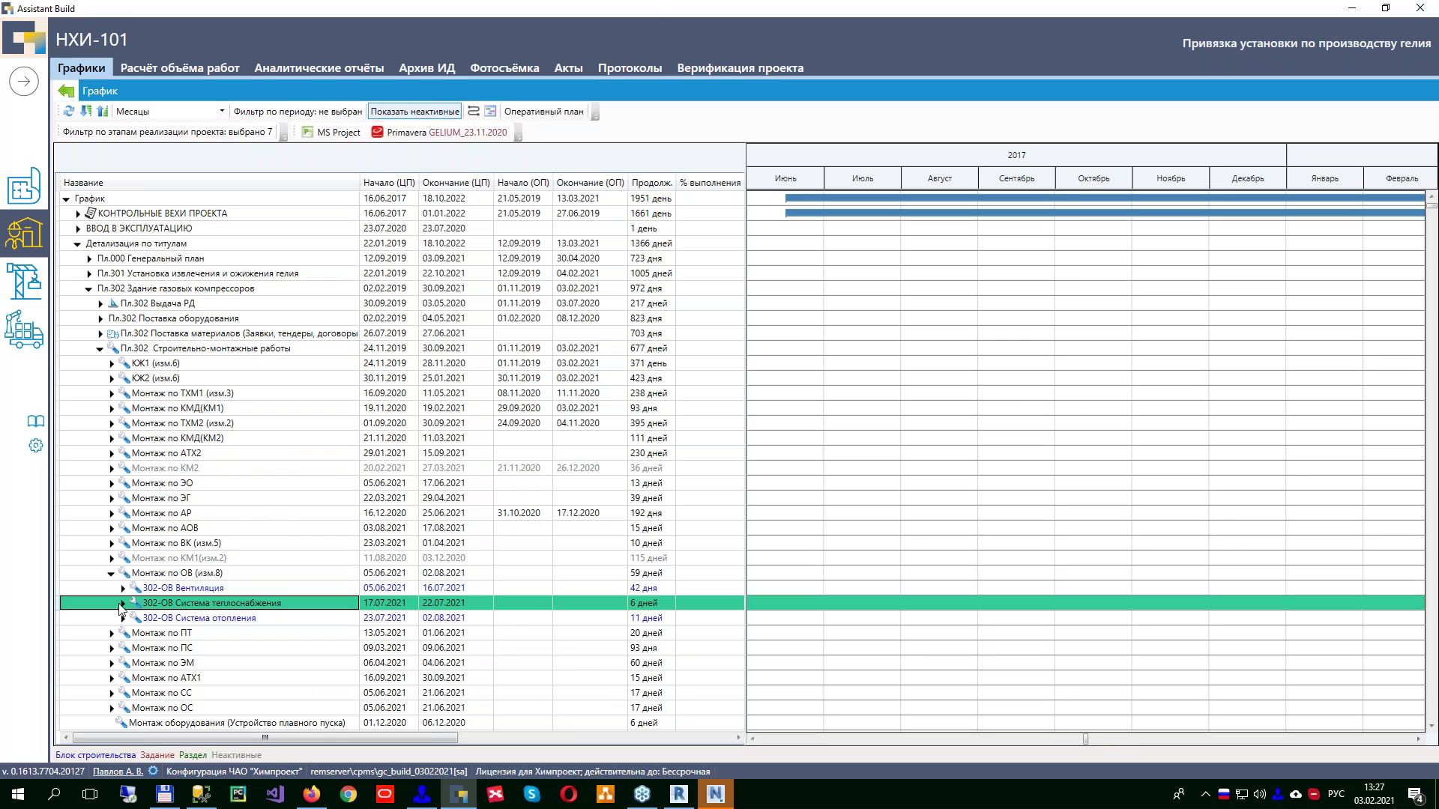
# Step: Locate task Г54080 on the Gantt chart with dependency links shown, and review the Primavera exchange and update options
pyautogui.click(215, 634)
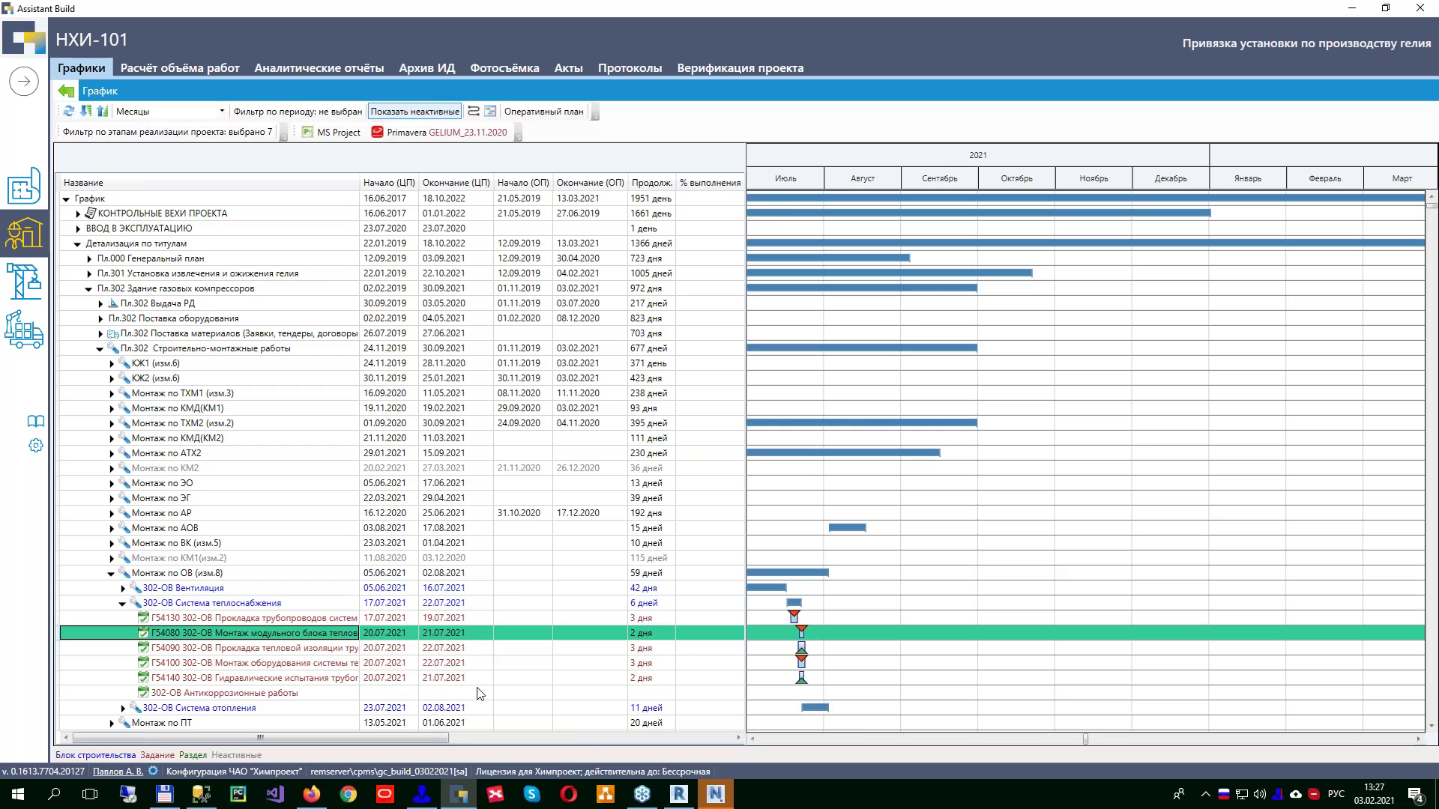
pyautogui.click(753, 739)
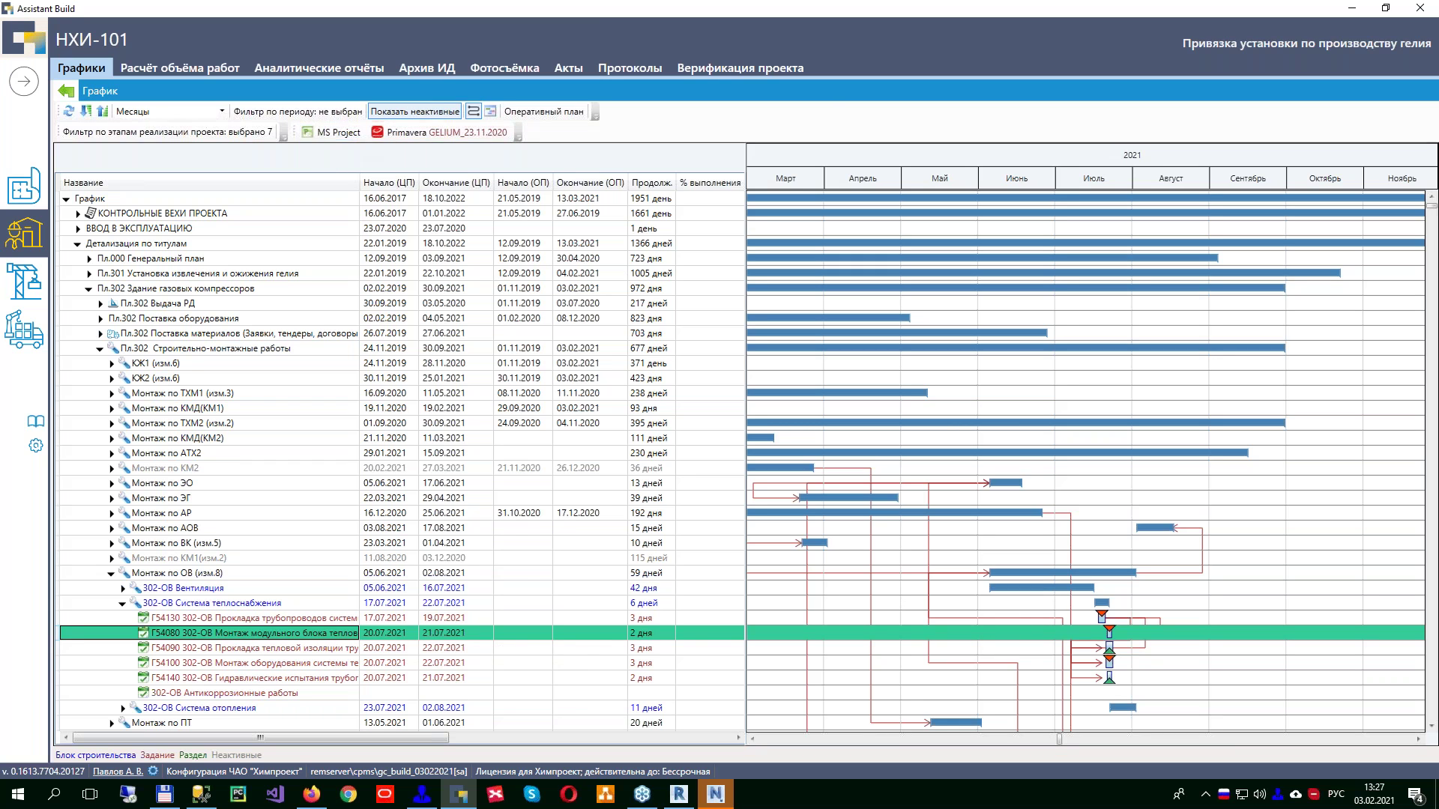
pyautogui.click(403, 133)
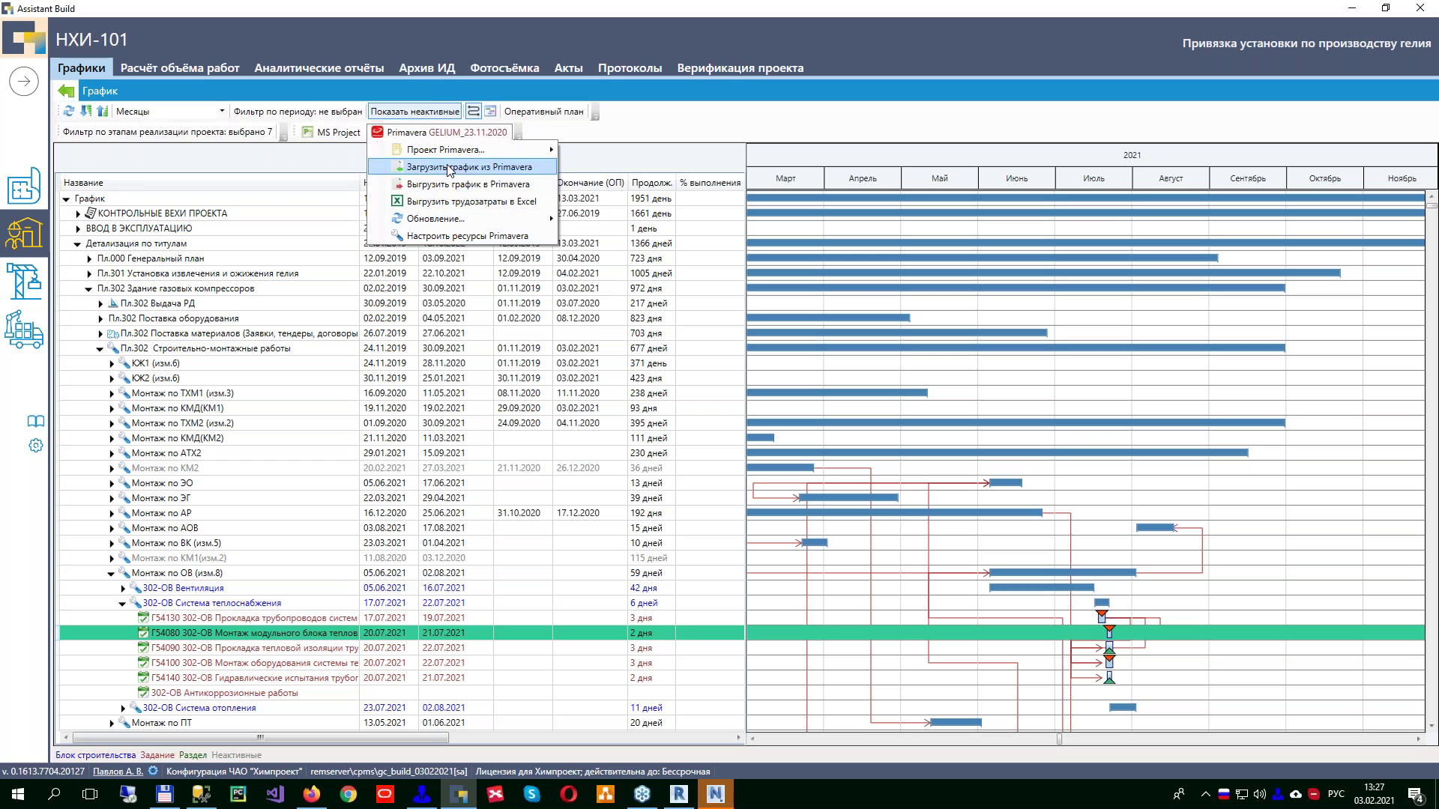
pyautogui.moveTo(455, 151)
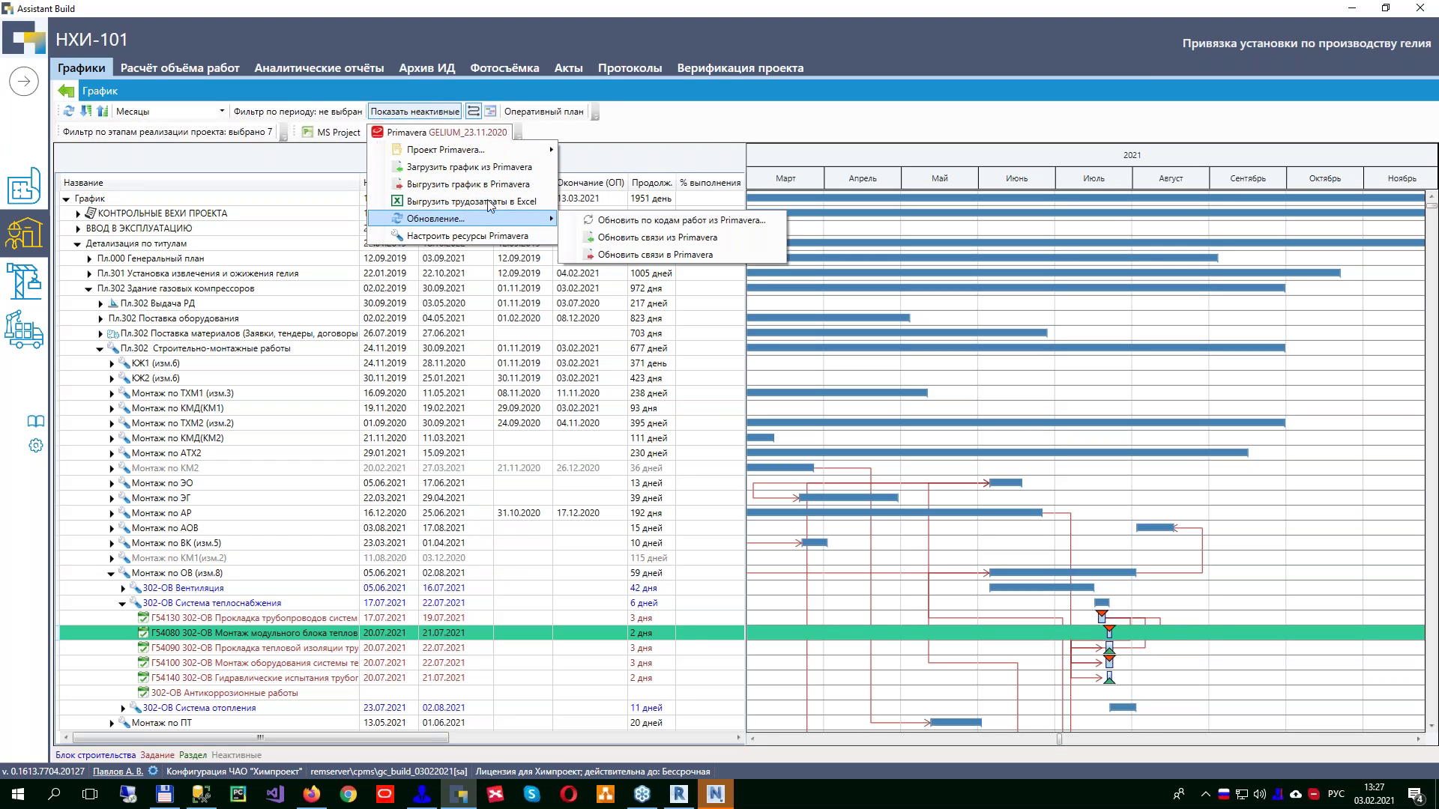
pyautogui.click(530, 409)
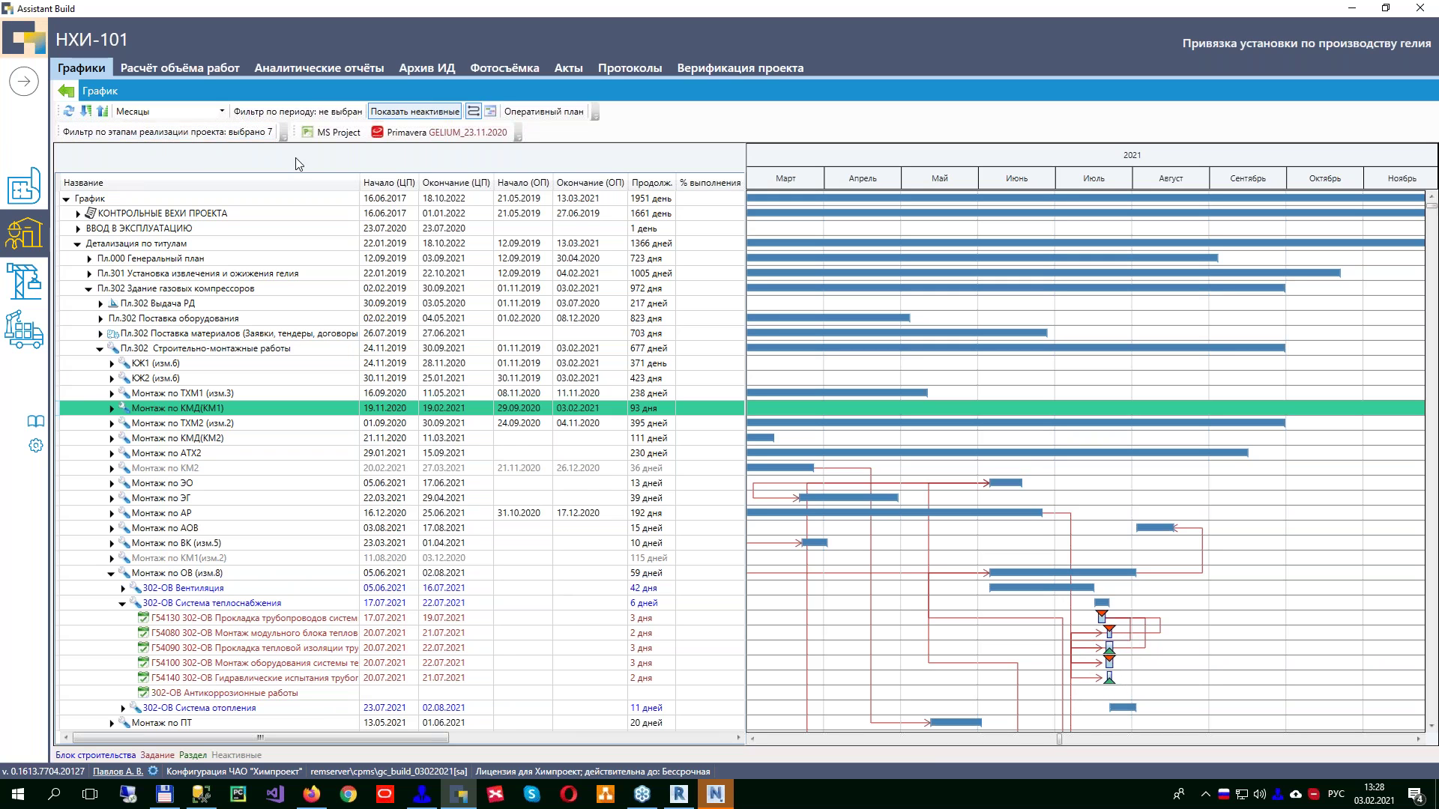
# Step: Set the Gantt timeline scale to weeks and bring the bar of heat-supply equipment installation task Г54100 into view
pyautogui.click(221, 111)
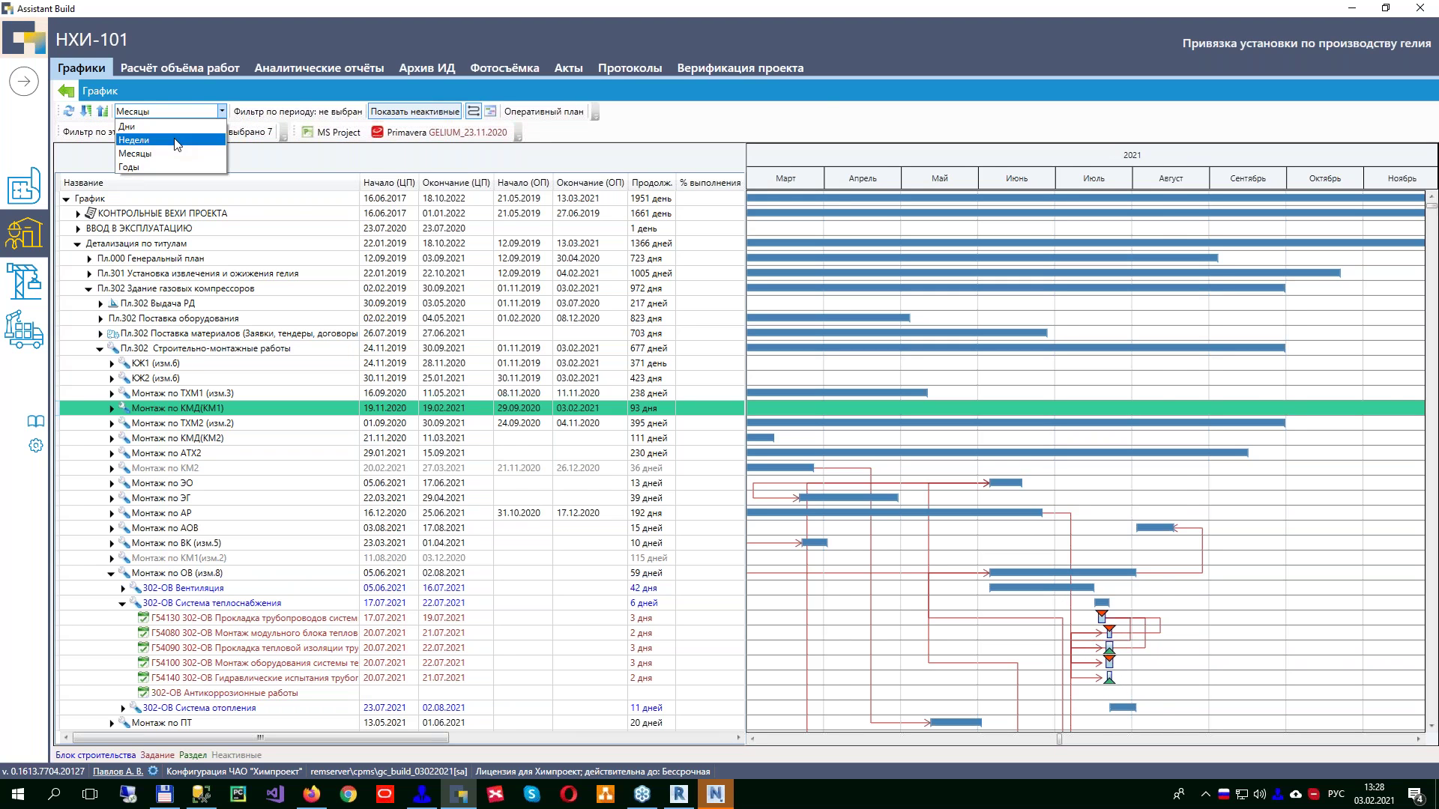
pyautogui.click(177, 140)
pyautogui.click(235, 663)
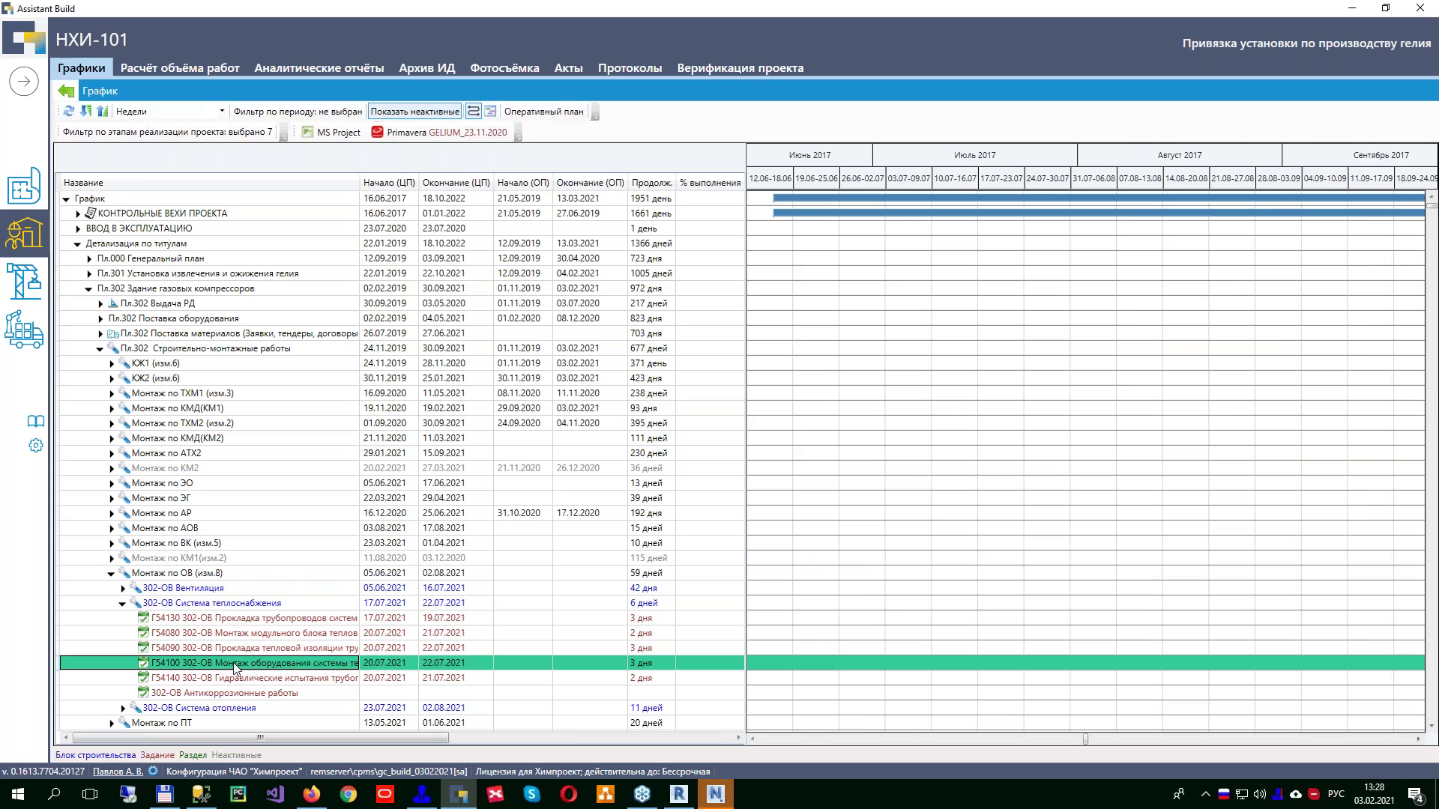
pyautogui.click(752, 739)
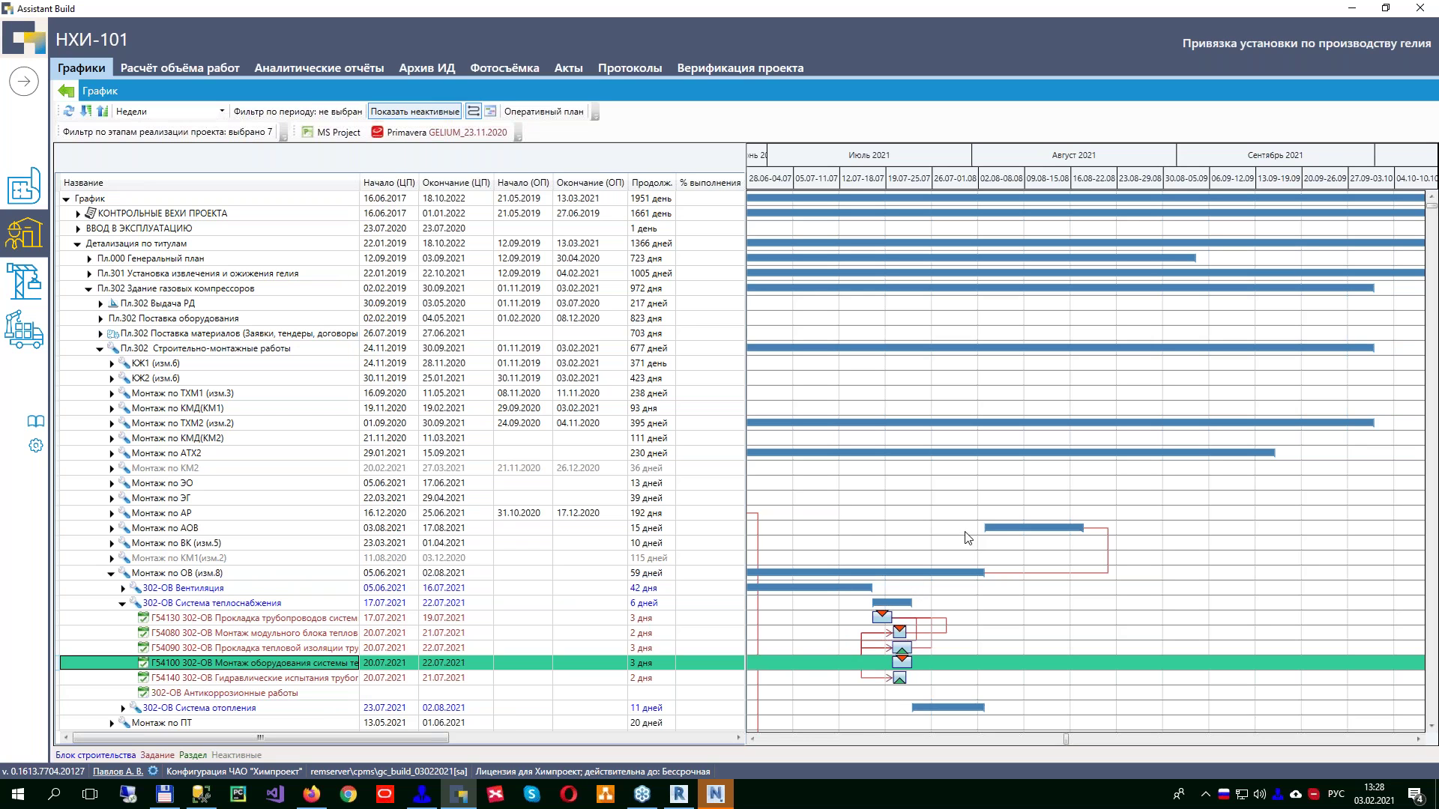
# Step: Open estimate 02-02-ЛС-54-02_19-302-ОВ_И9-55 in the work volume calculation and display the items of its Системы вентиляции section
pyautogui.click(180, 68)
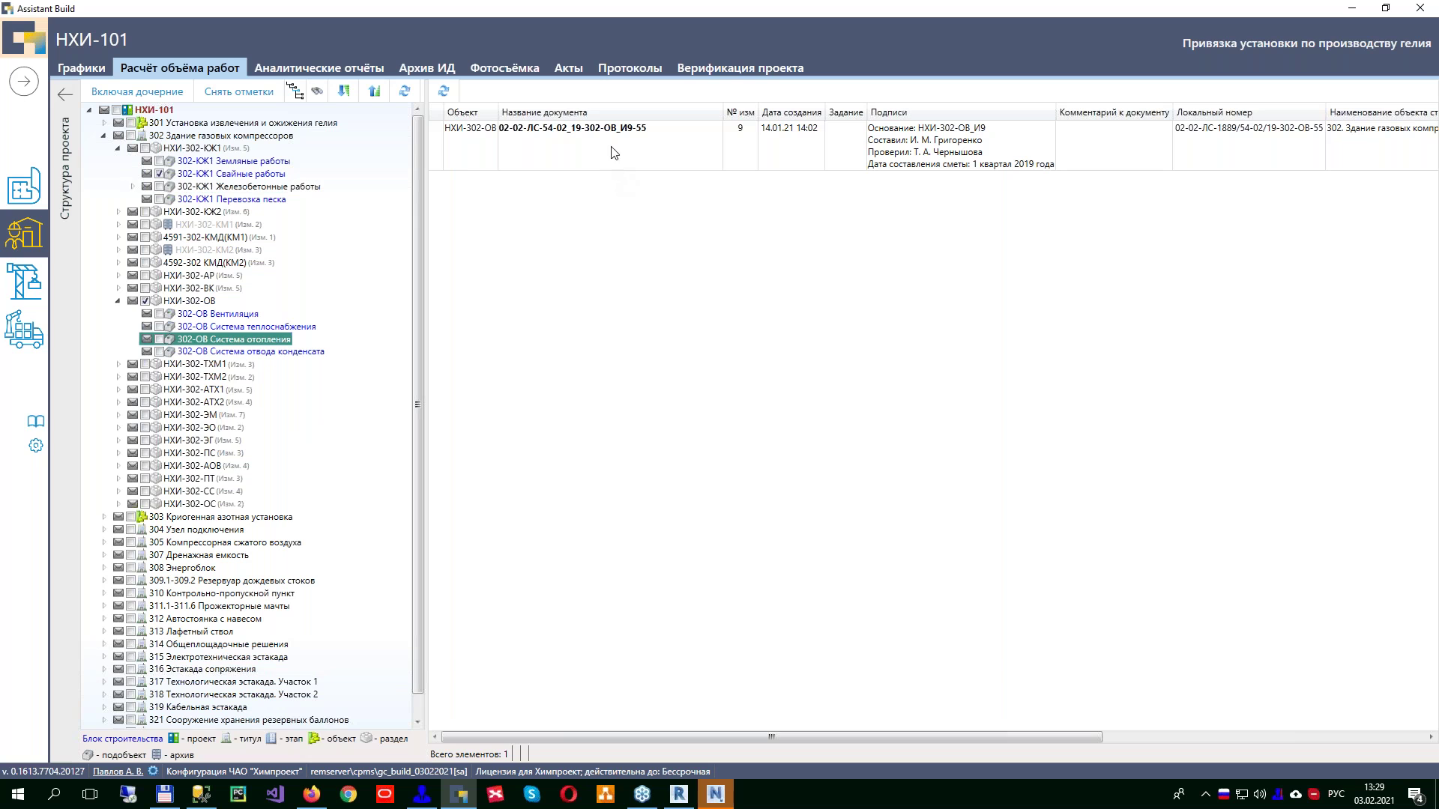
pyautogui.click(778, 157)
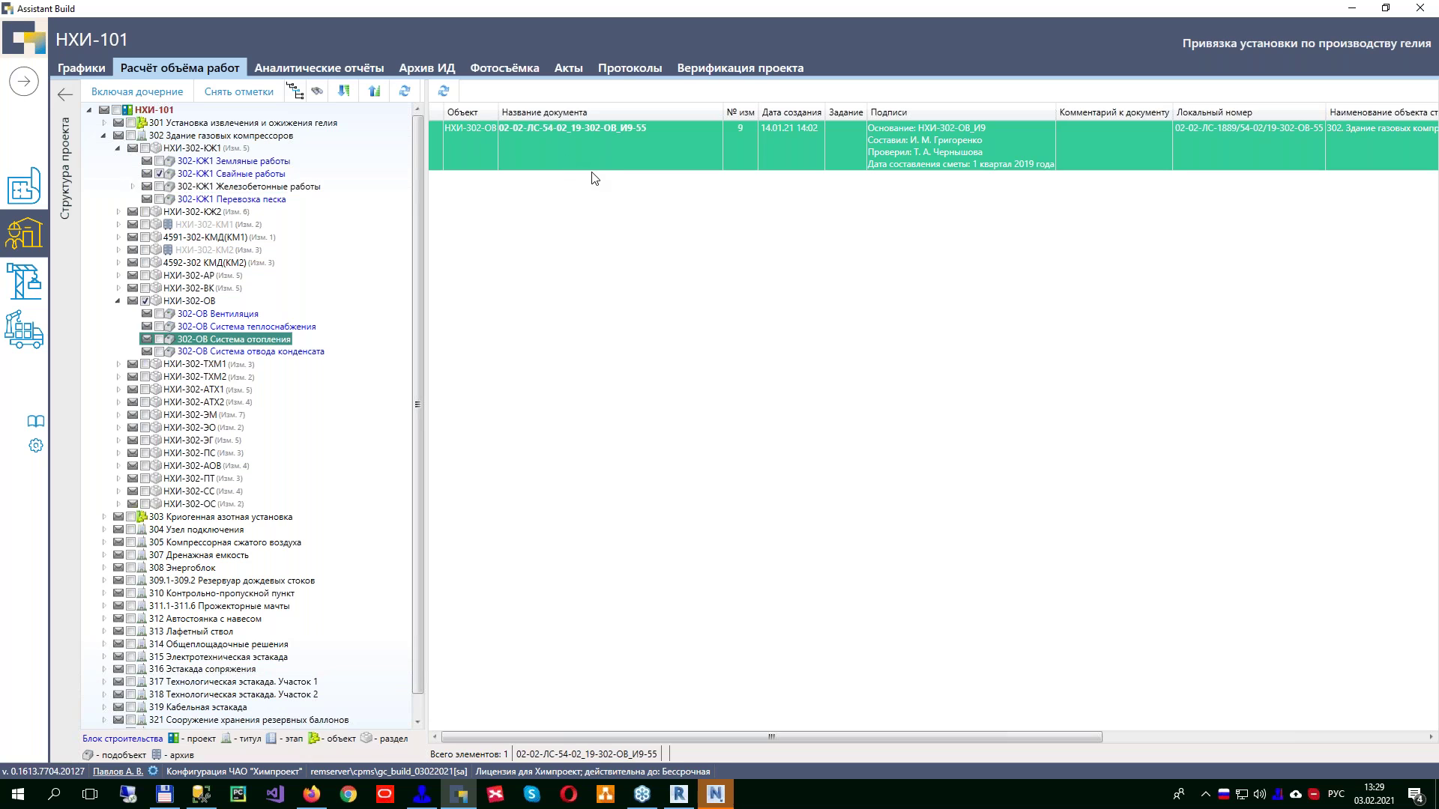
pyautogui.click(516, 147)
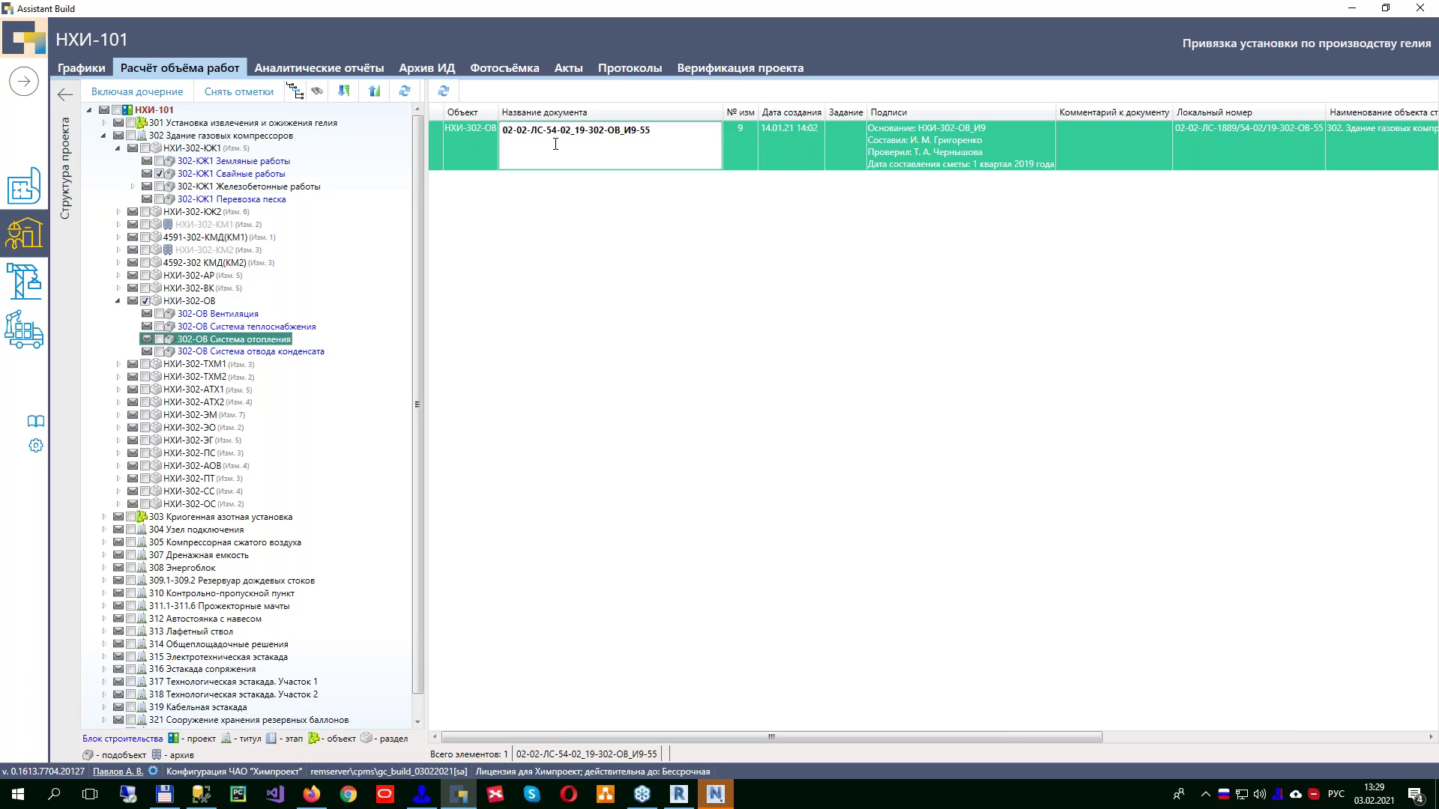
pyautogui.doubleClick(852, 145)
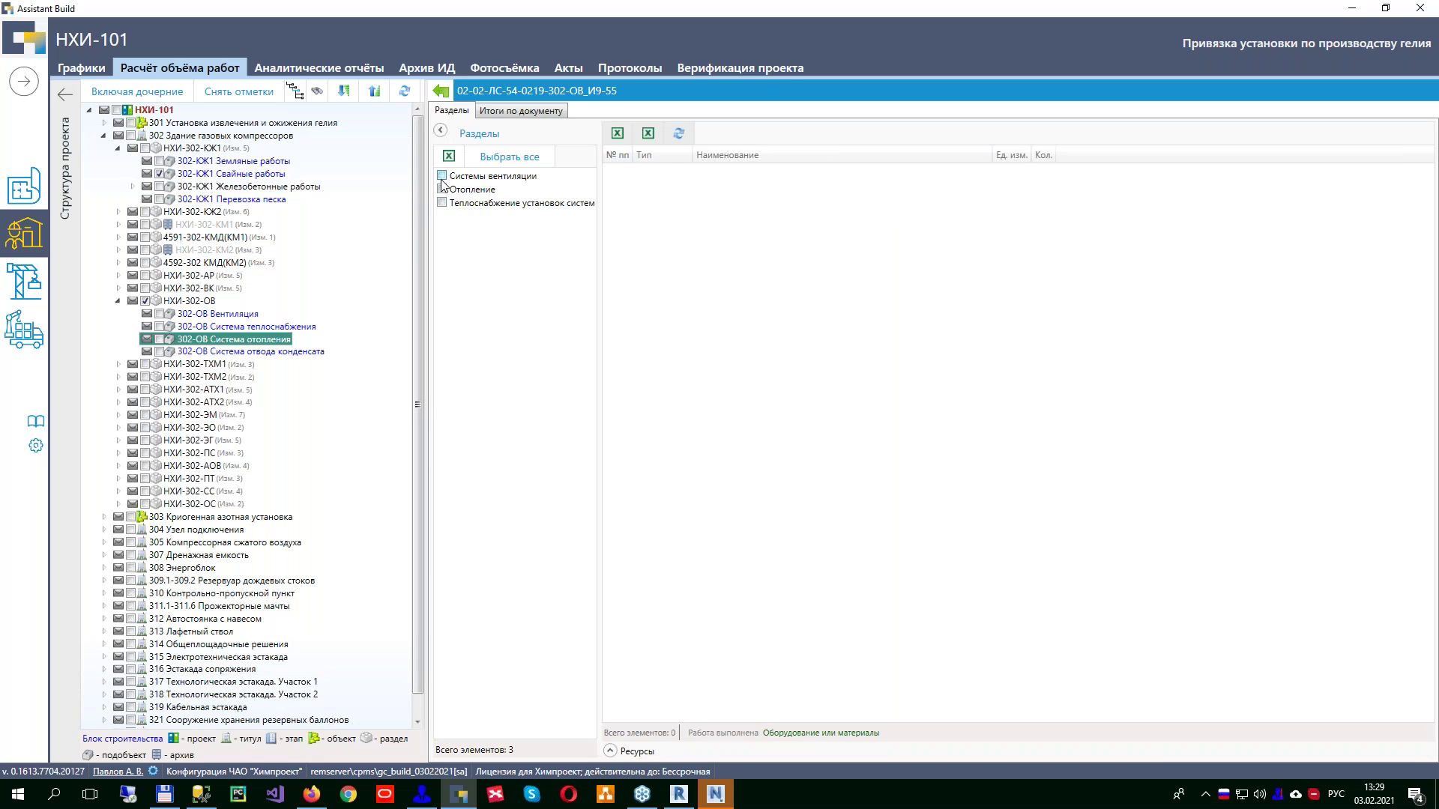
pyautogui.click(69, 217)
pyautogui.click(97, 176)
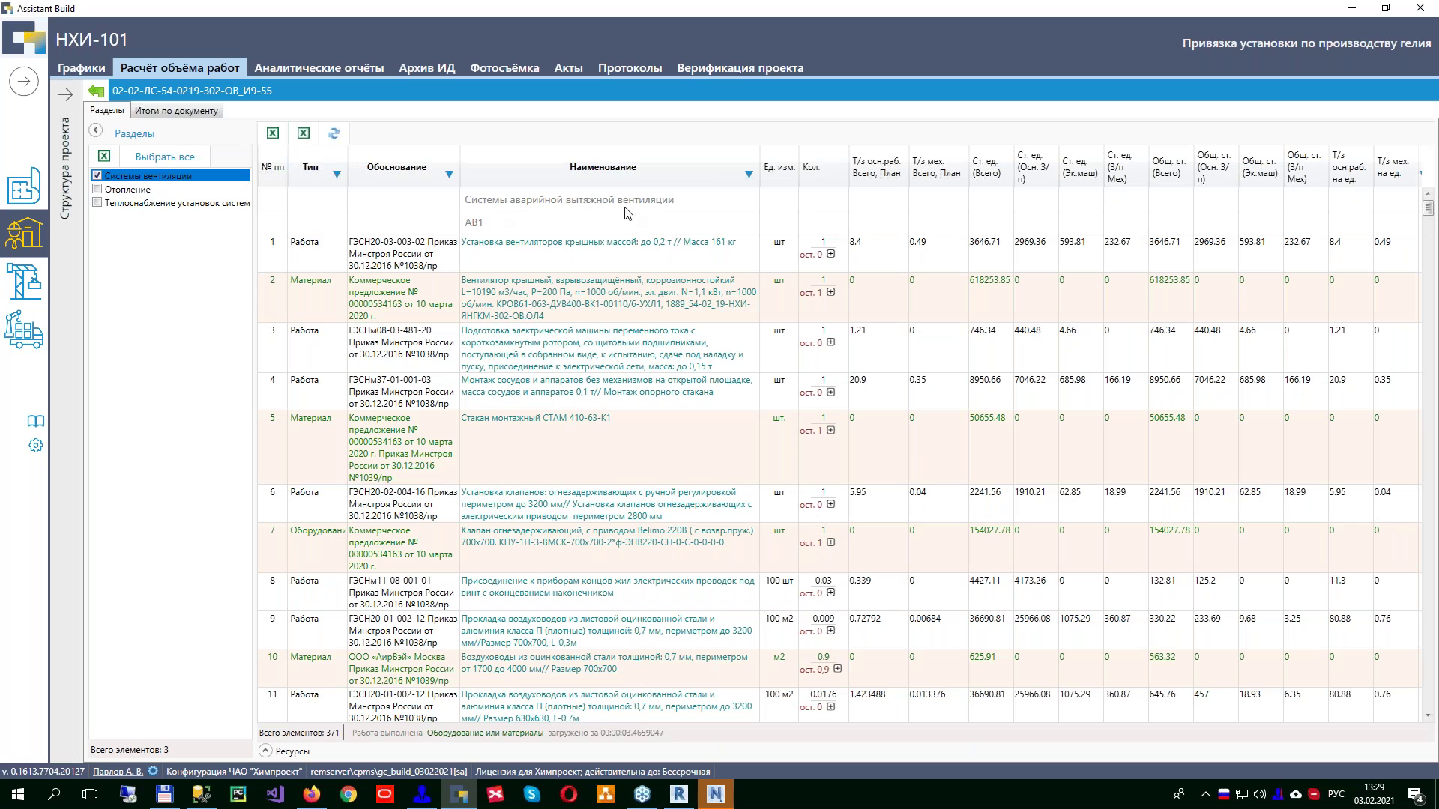
# Step: Examine the resources of estimate item 1, roof fan installation: additional materials, machines and tools, and labour of workers and machine operators
pyautogui.click(720, 205)
pyautogui.click(658, 264)
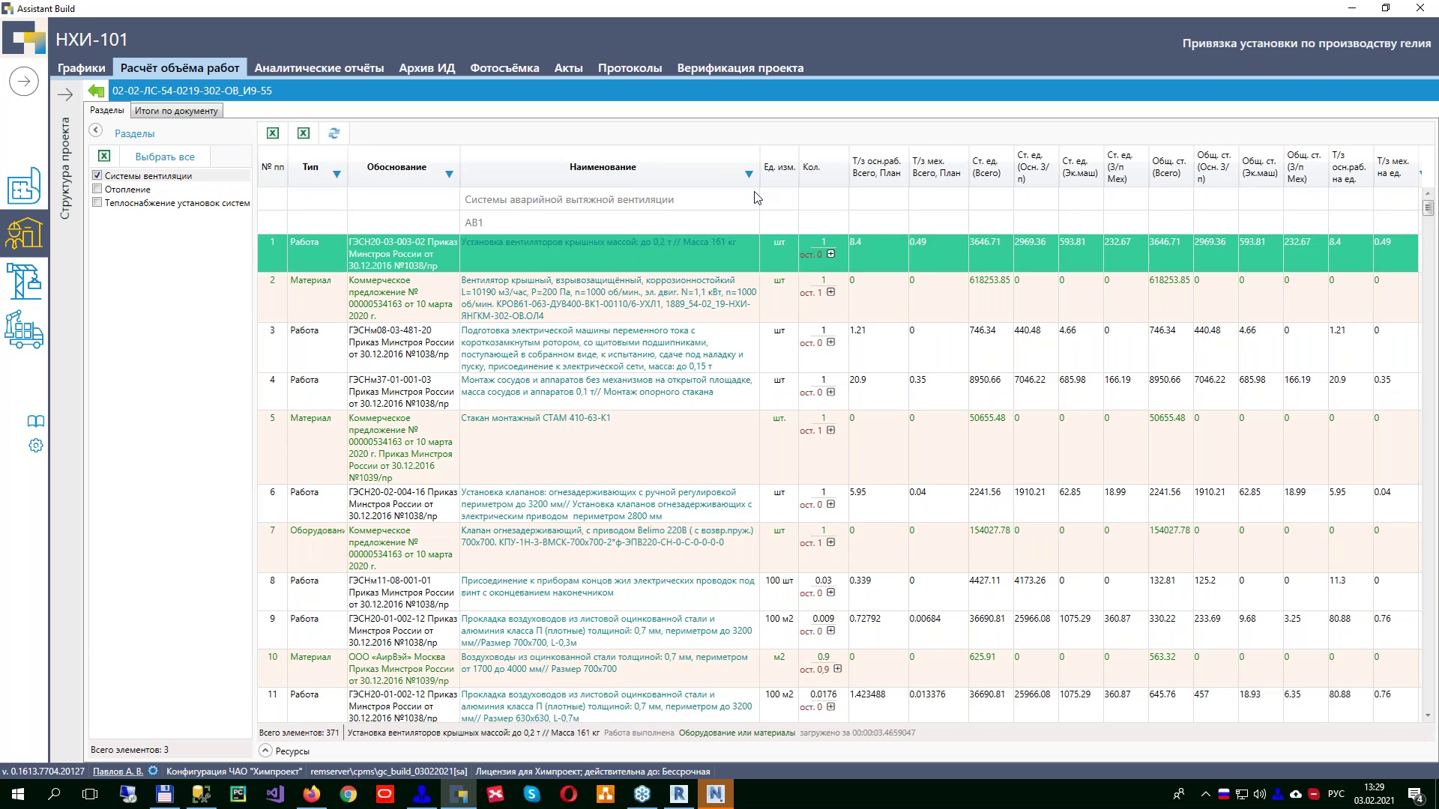
pyautogui.click(265, 751)
pyautogui.click(395, 614)
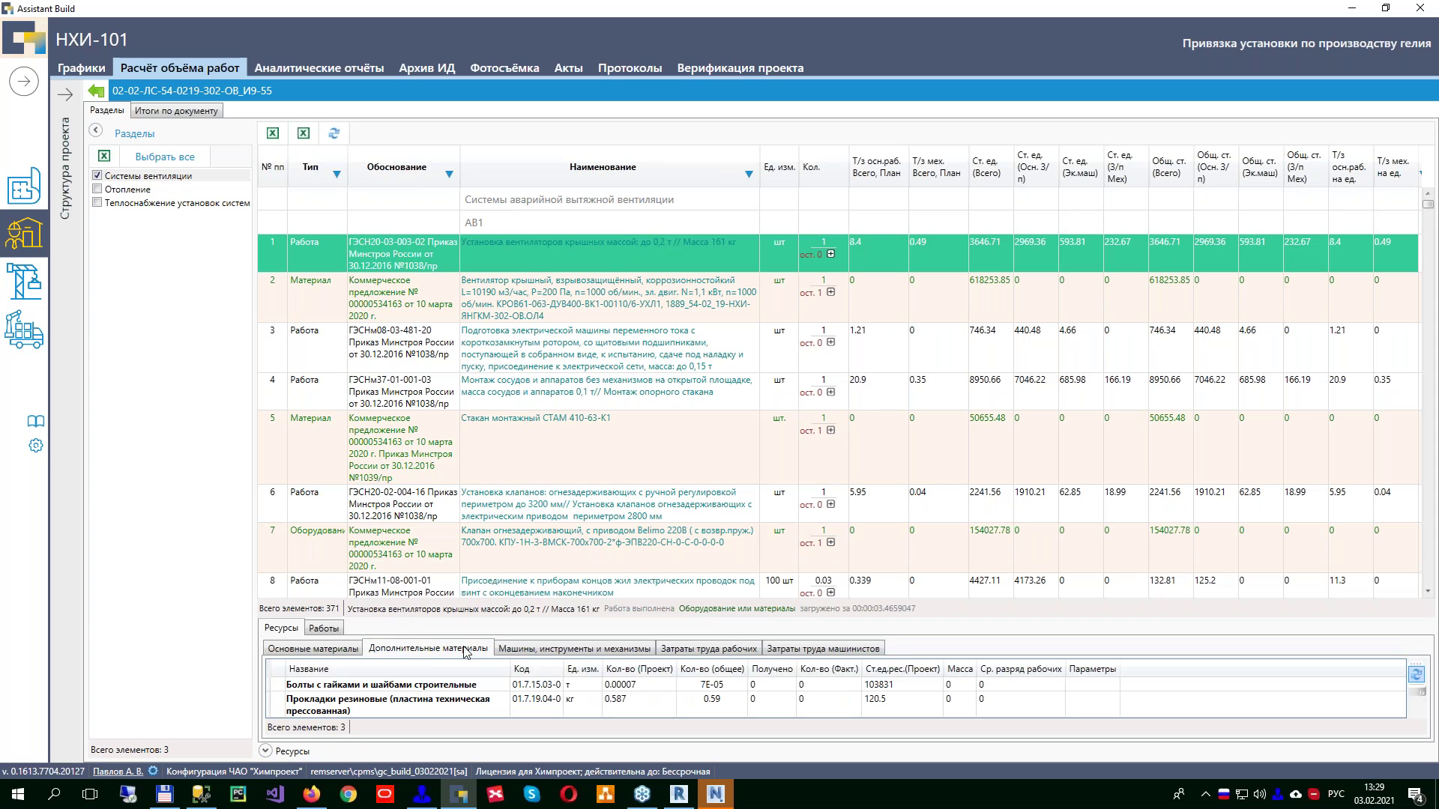
pyautogui.click(541, 649)
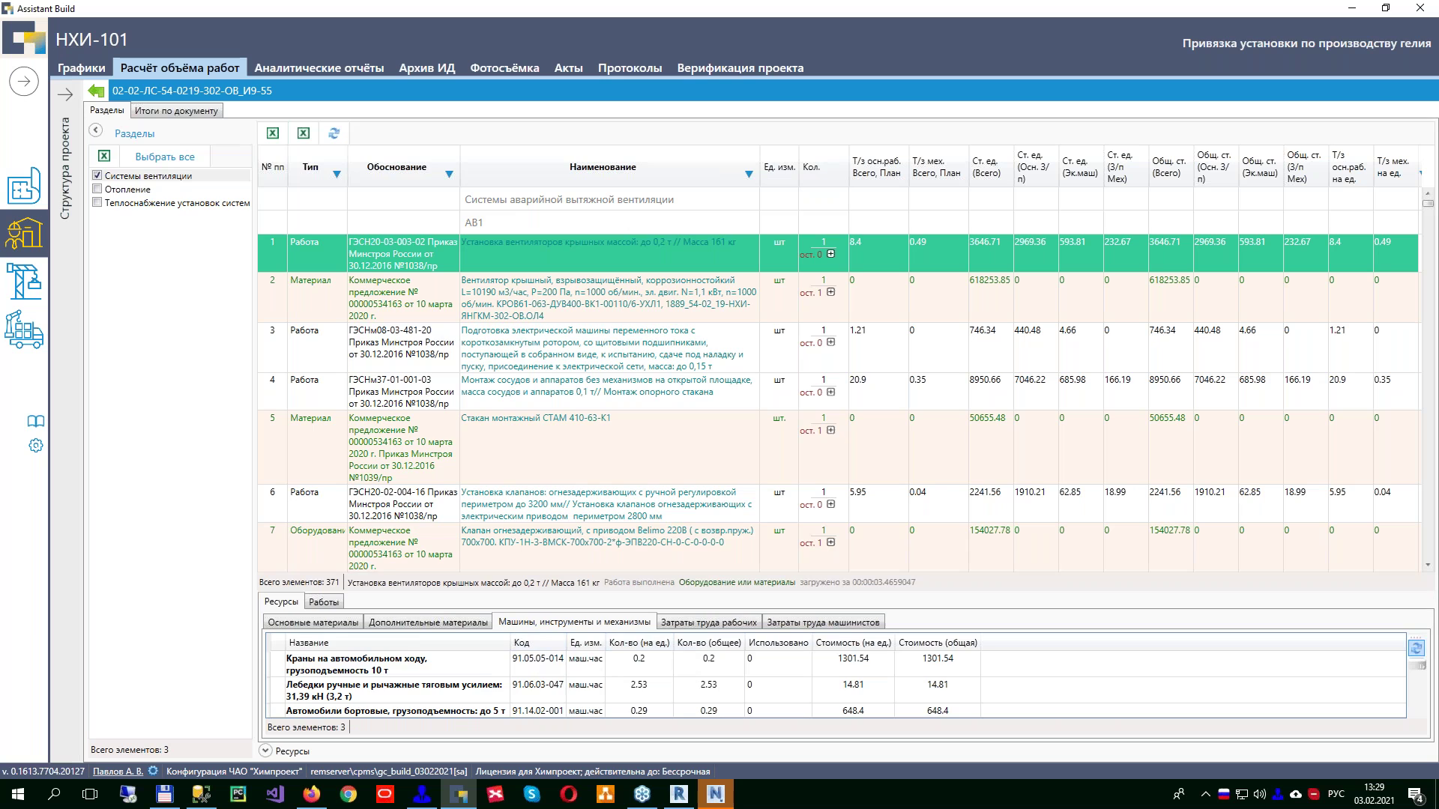
pyautogui.click(682, 624)
pyautogui.click(791, 636)
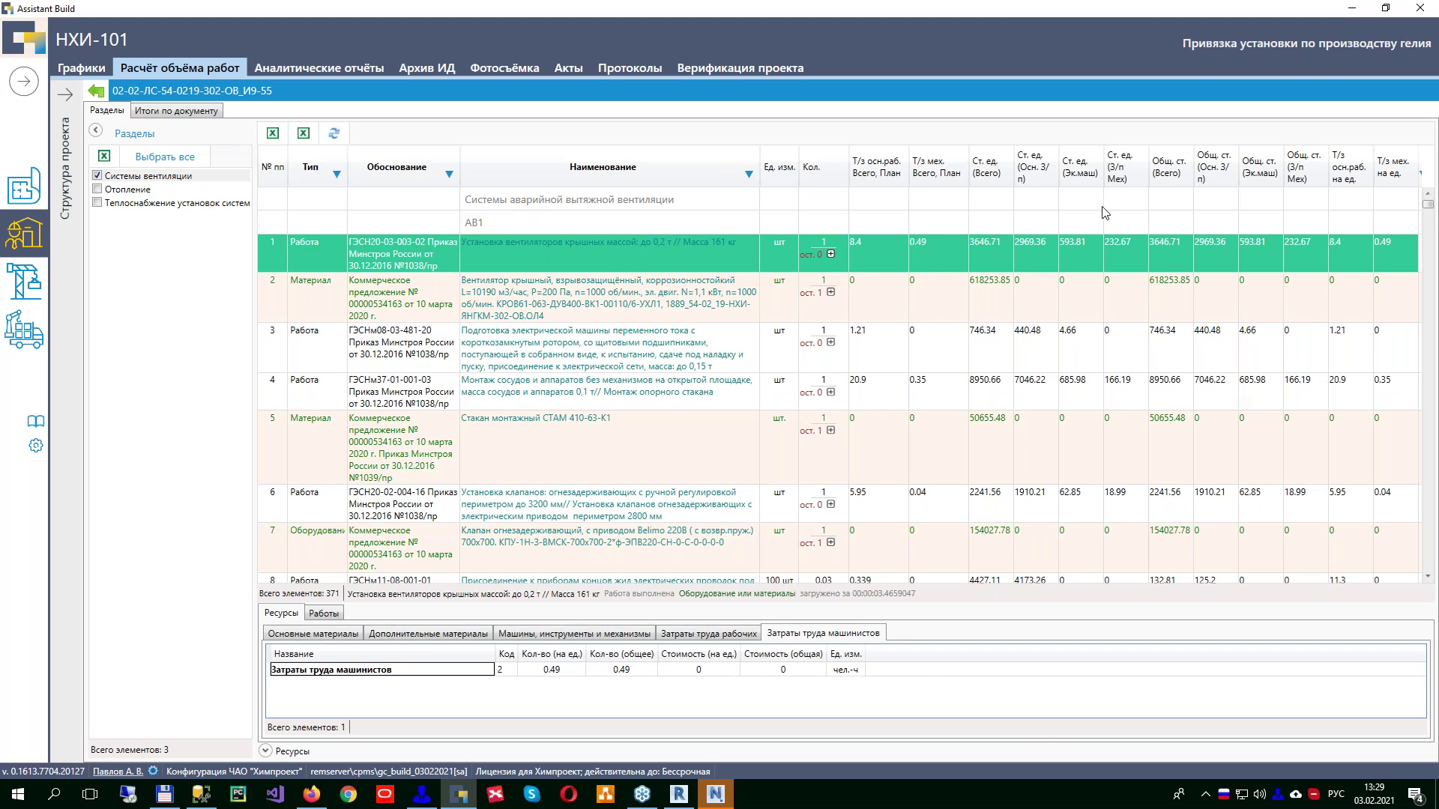
# Step: Select the roof fan material in item 2 and view how fan installation item 1 is distributed among tasks
pyautogui.click(554, 287)
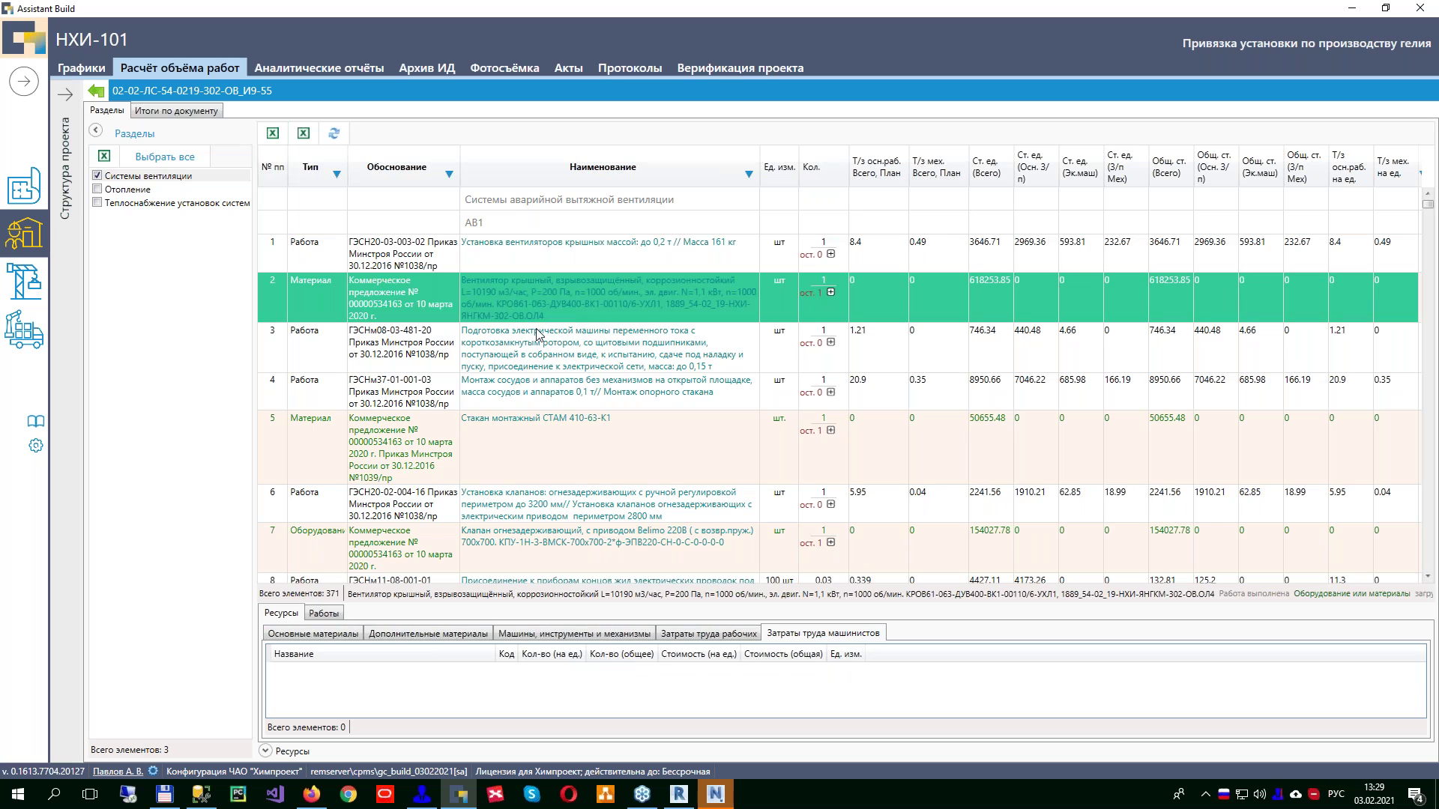
pyautogui.click(830, 254)
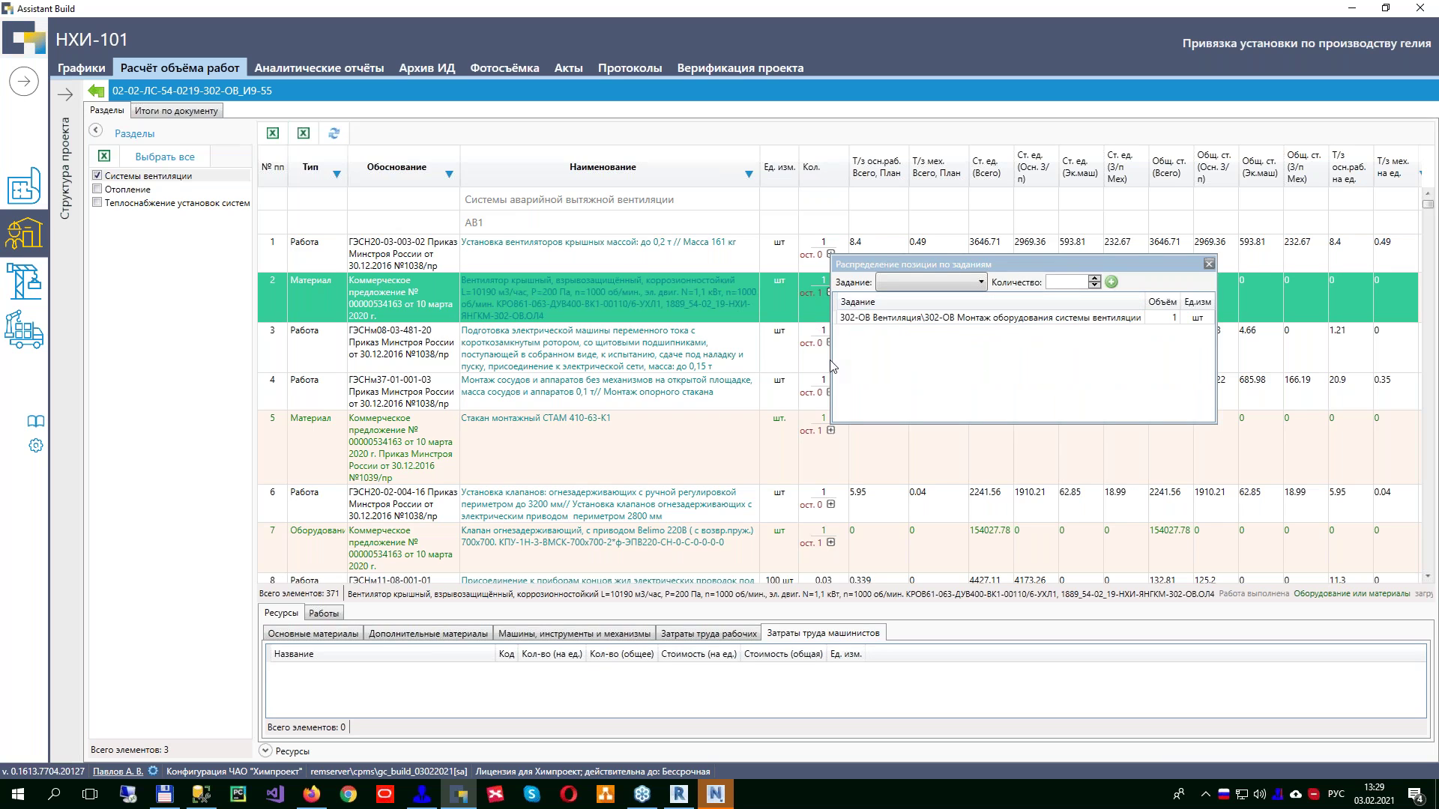
# Step: View the parameters of the task "302-ОВ Монтаж оборудования системы вентиляции" assigned to the roof fan material, and close them
pyautogui.click(895, 317)
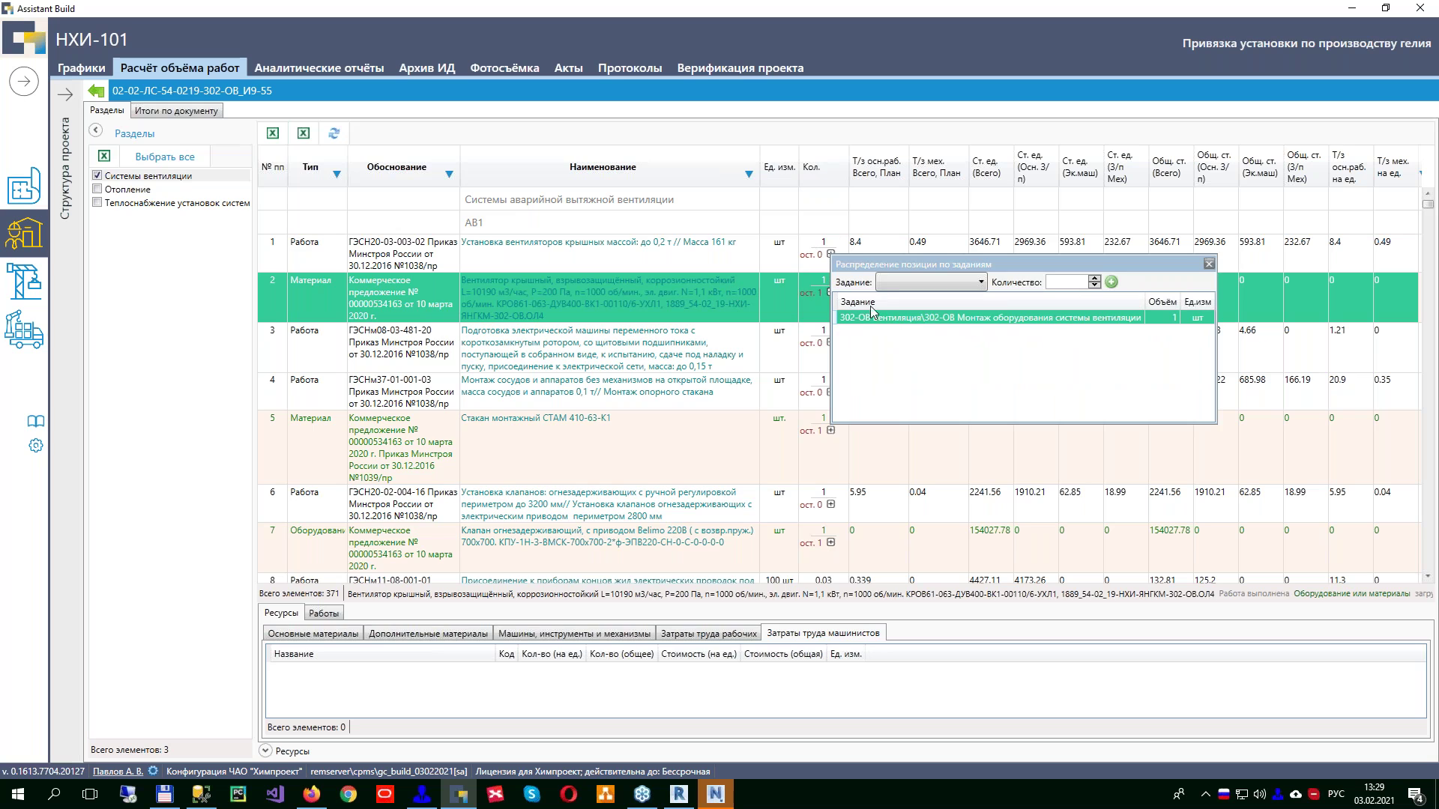
pyautogui.rightClick(919, 321)
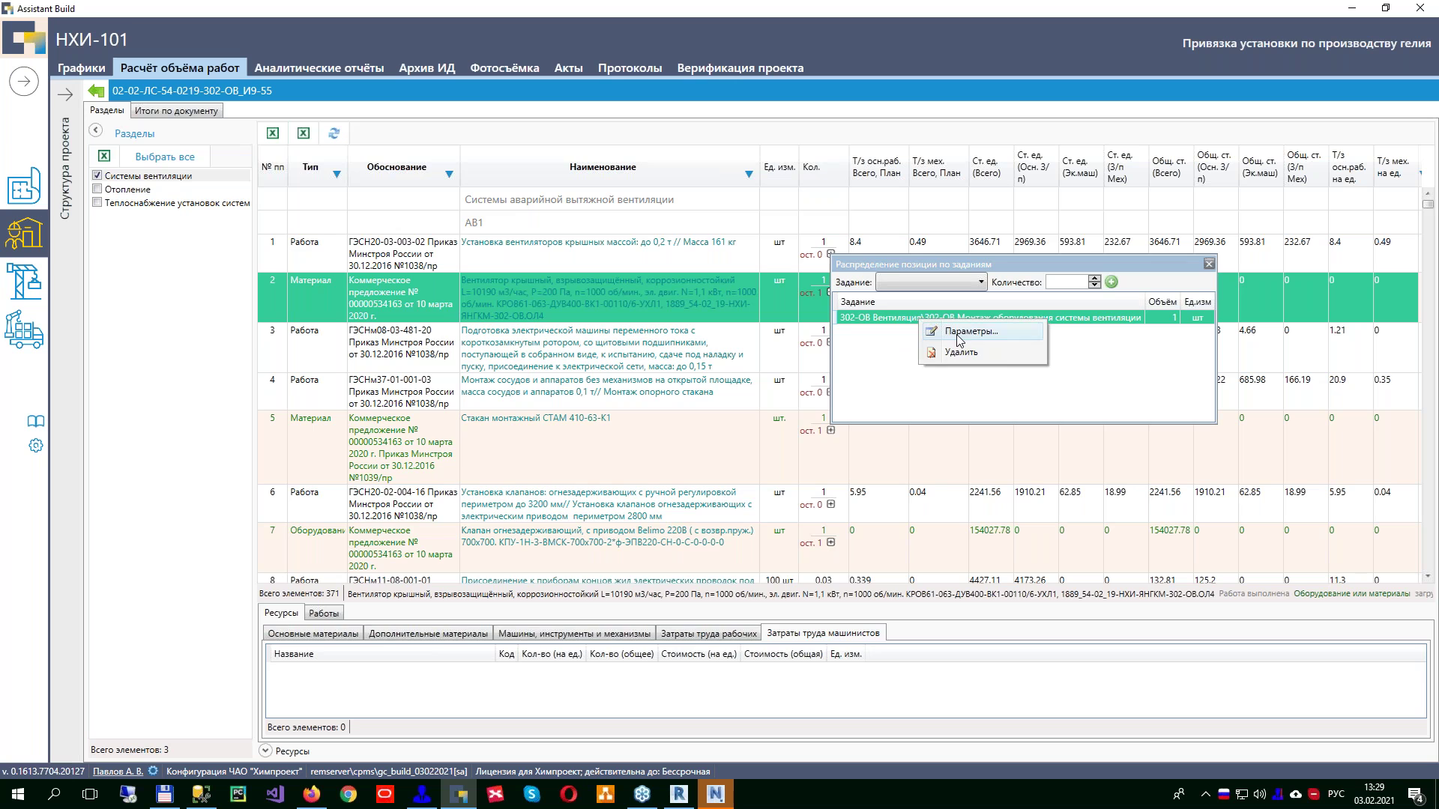
pyautogui.press('Return')
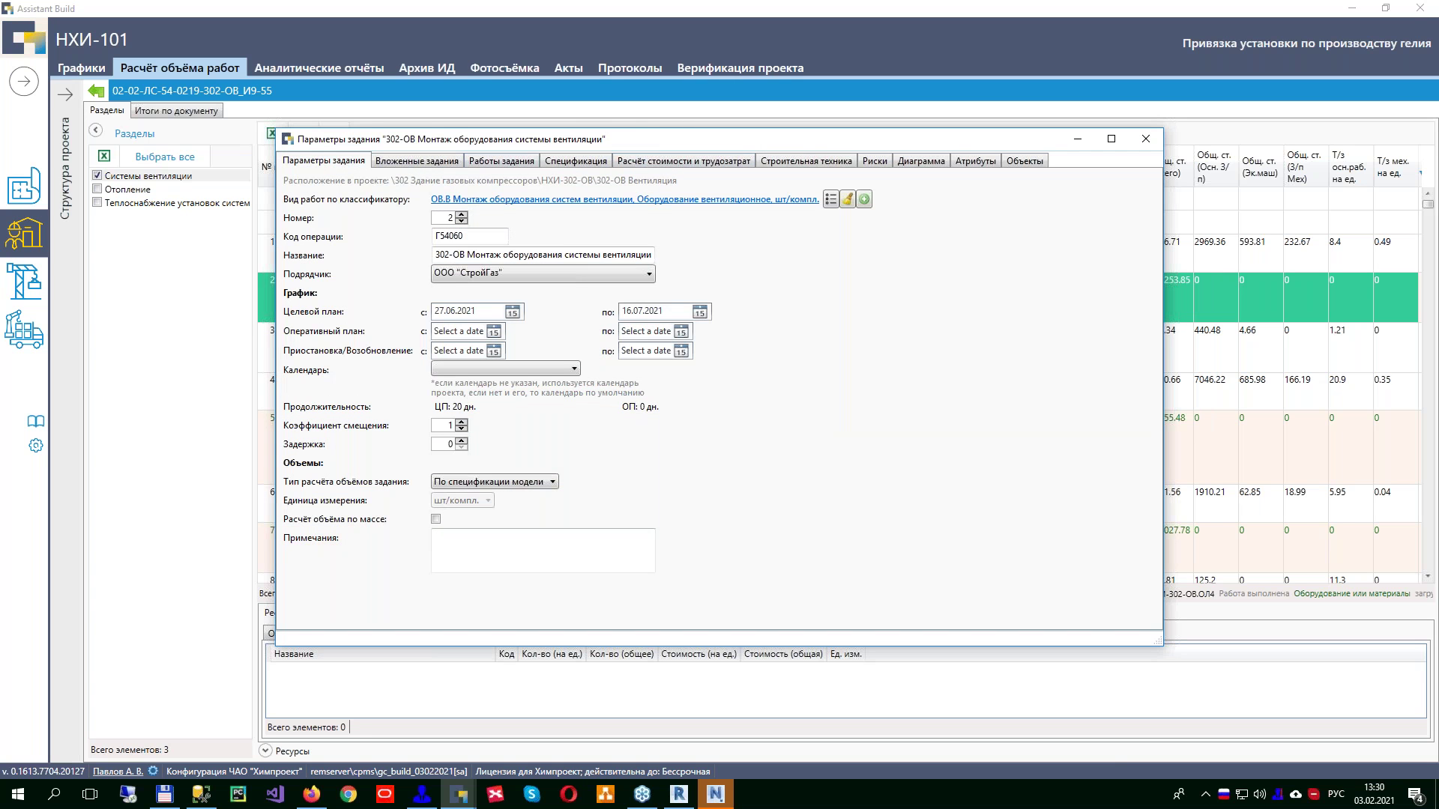
pyautogui.click(1146, 140)
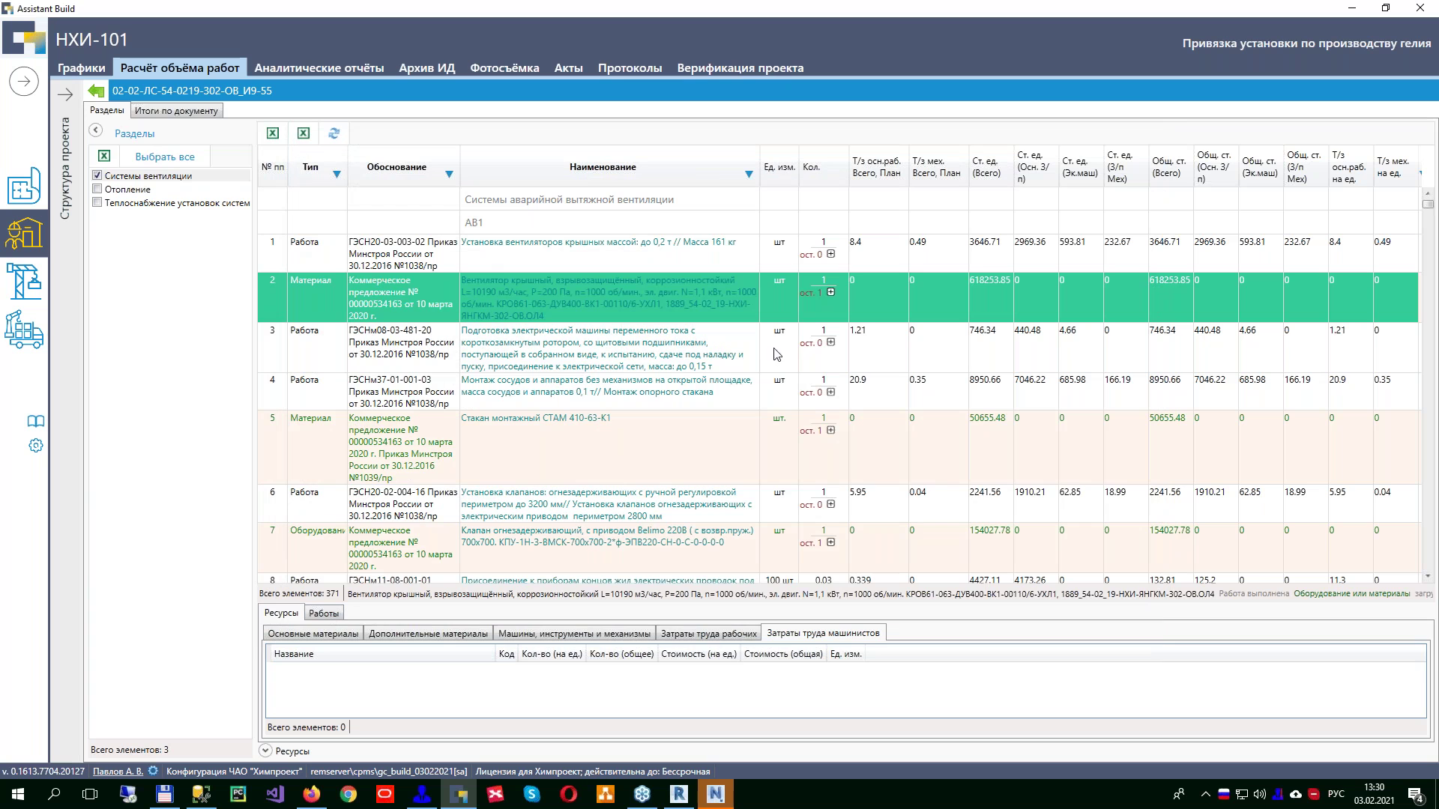
# Step: Return to the estimate list and filter it by project sections НХИ-302-ВК and НХИ-302-АР instead of НХИ-302-ОВ
pyautogui.click(96, 91)
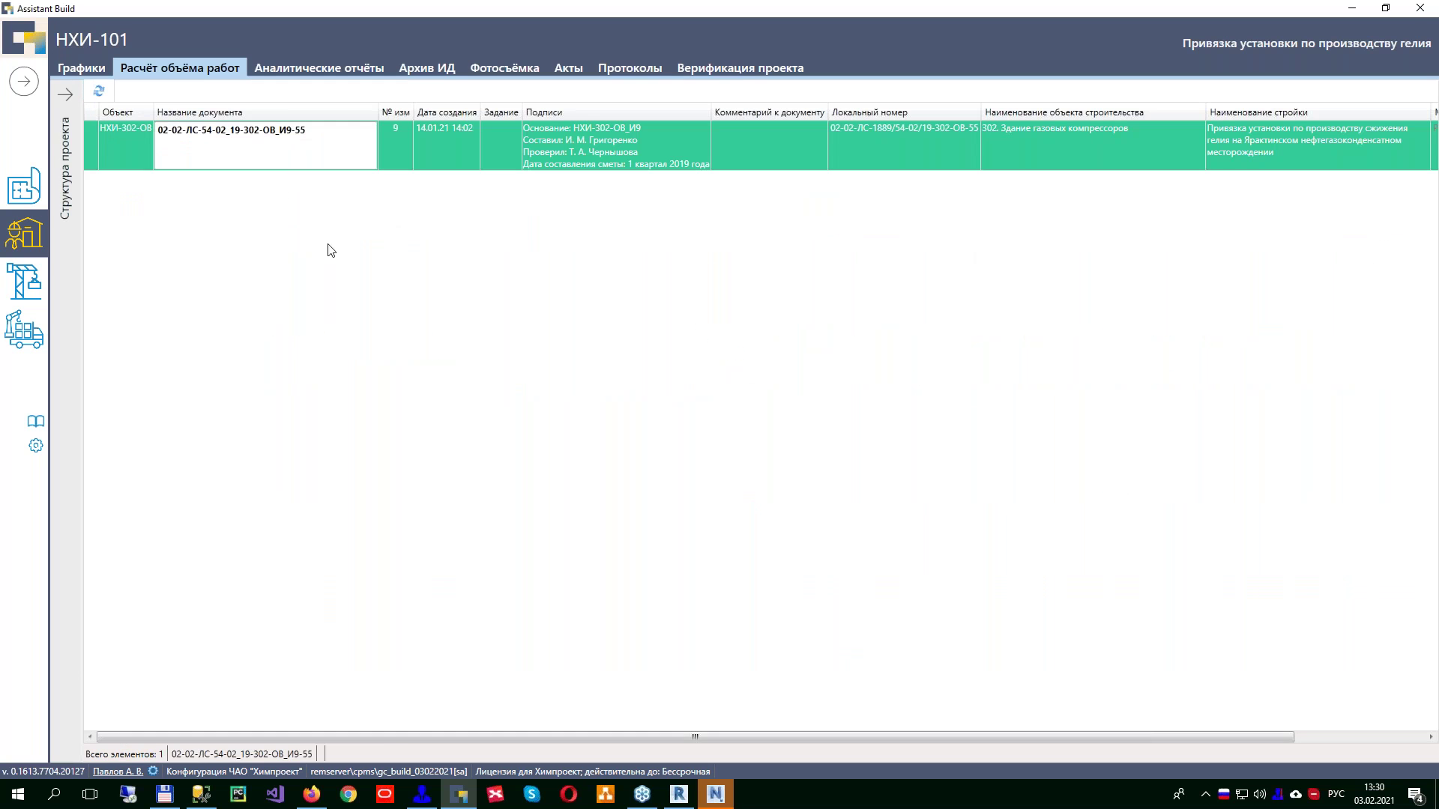
pyautogui.click(68, 133)
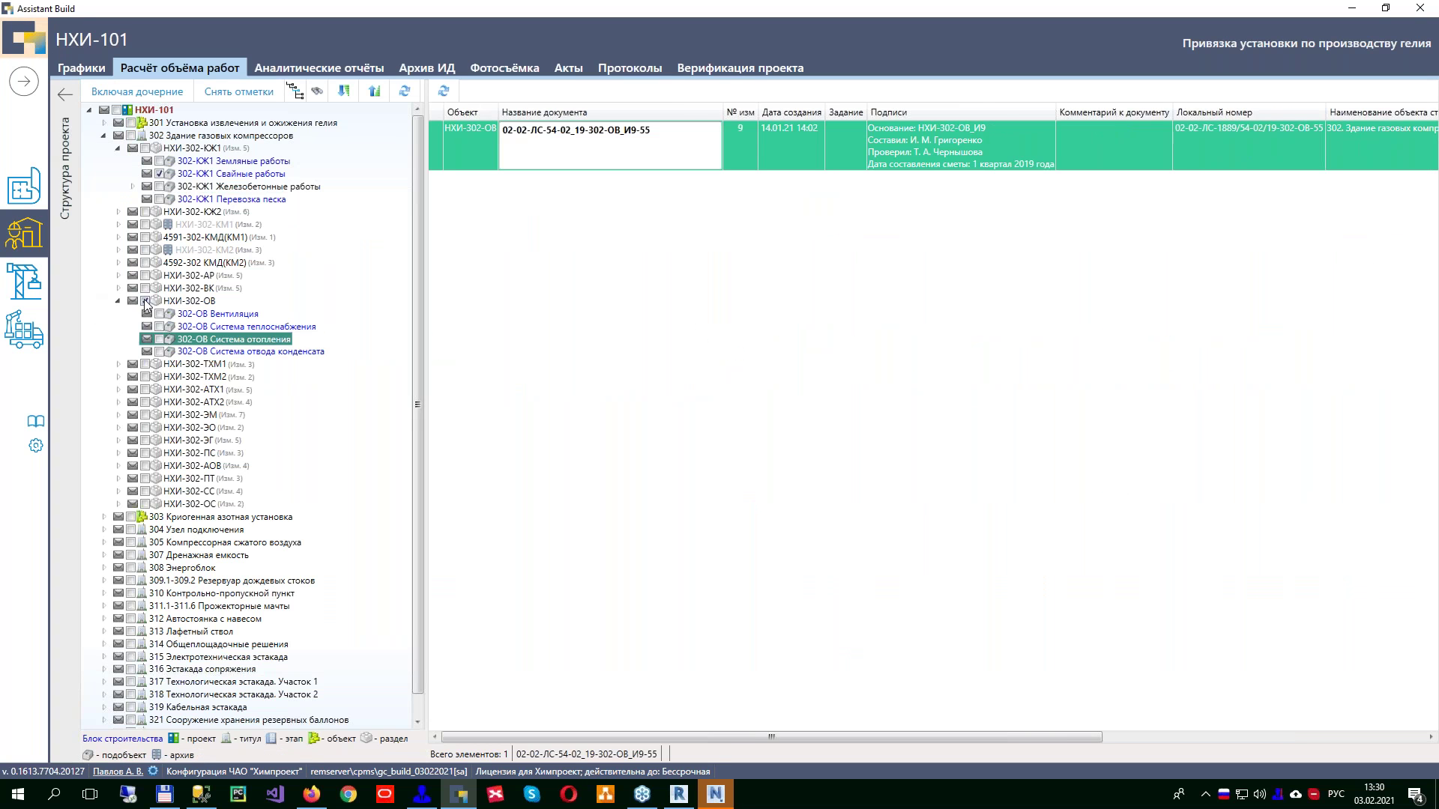
pyautogui.click(146, 302)
pyautogui.click(146, 288)
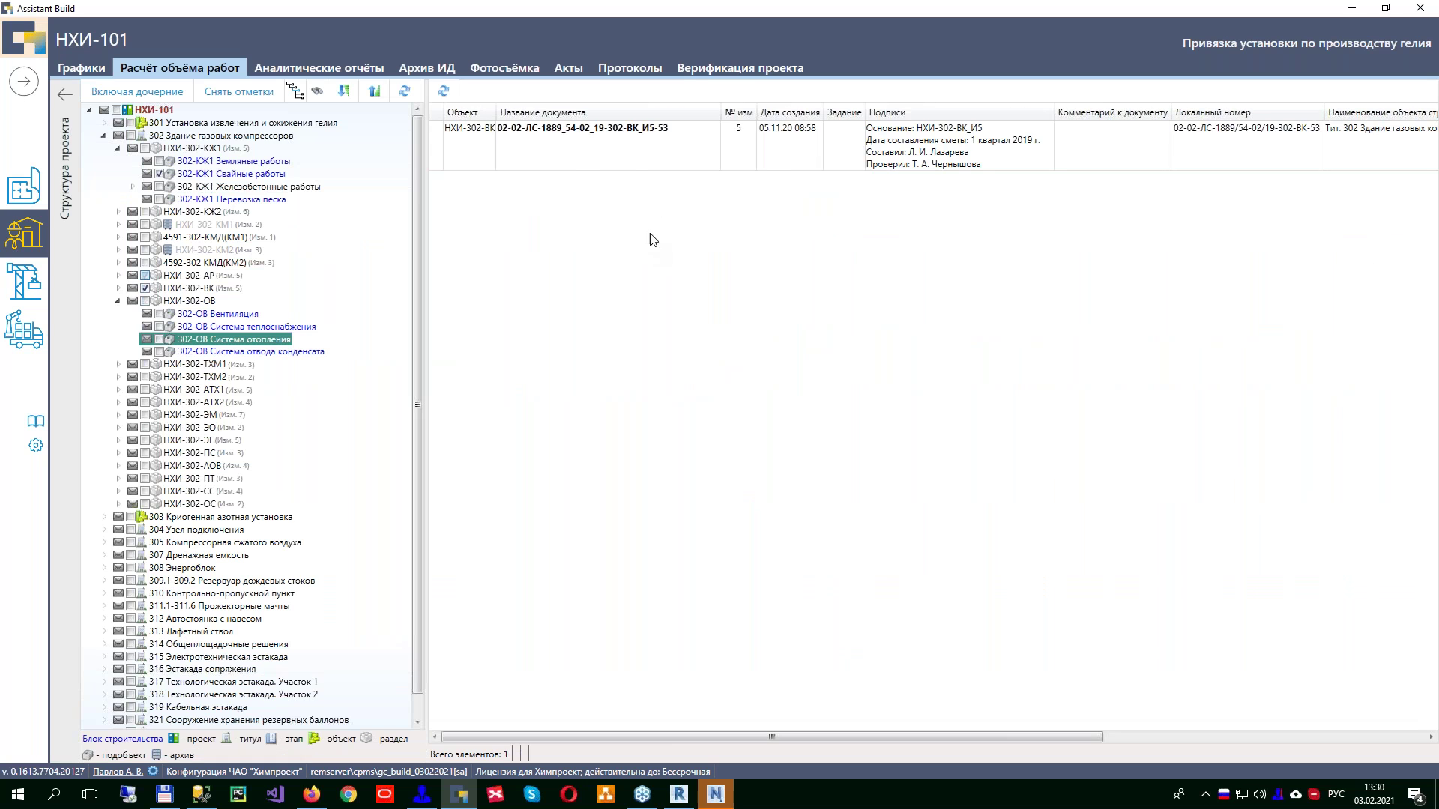
pyautogui.click(145, 275)
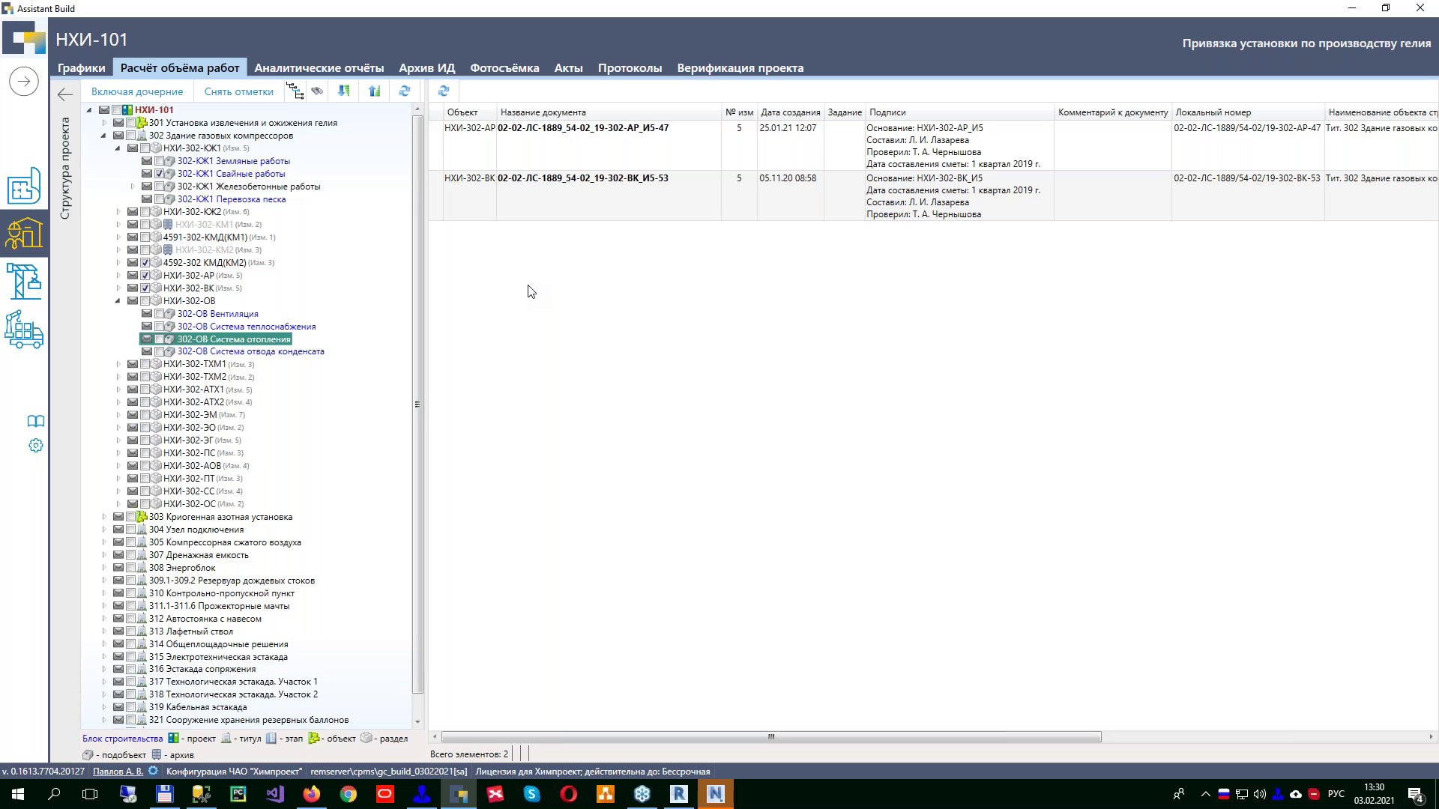
# Step: Open the document list in Архив ИД, clear all project structure marks and browse the project's documents
pyautogui.click(428, 71)
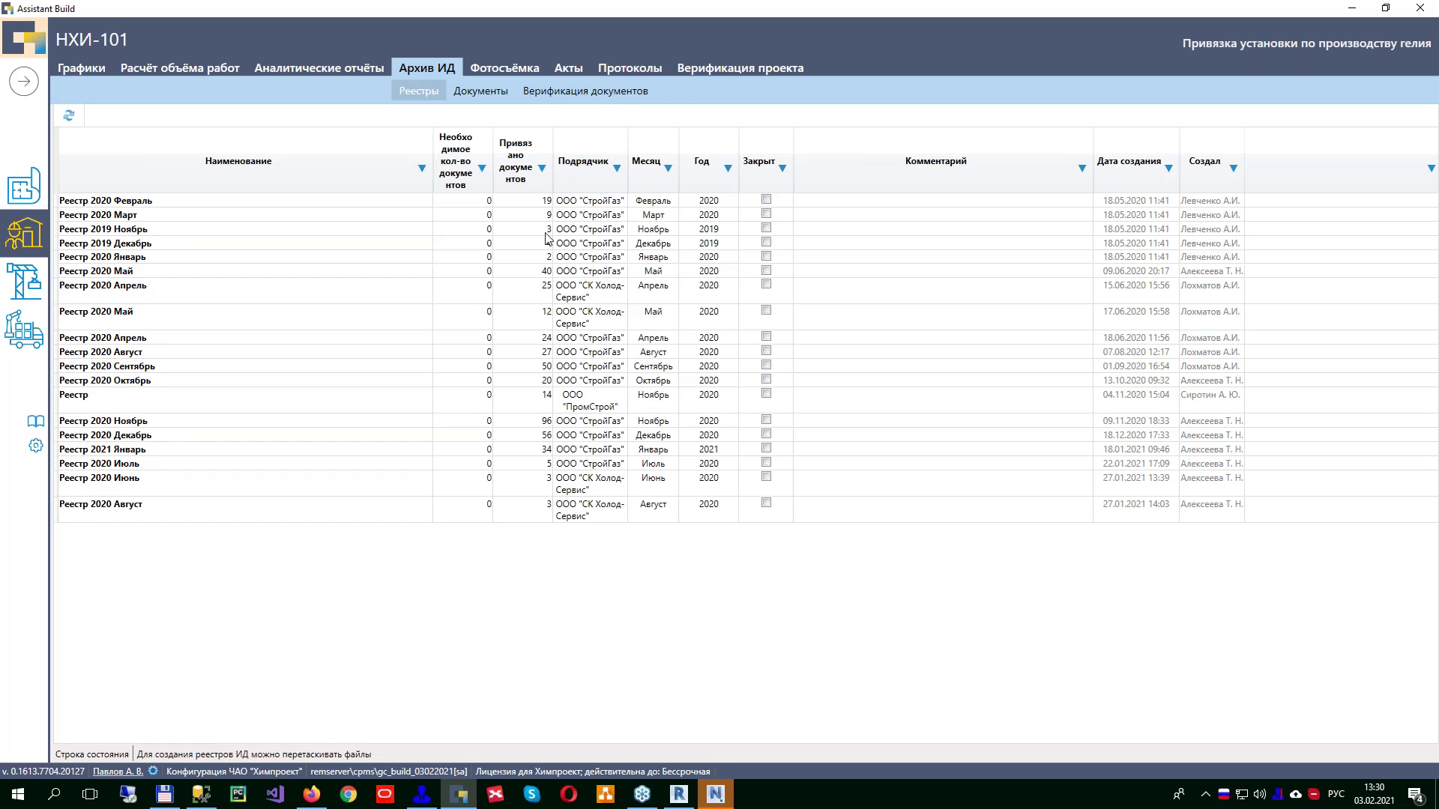
pyautogui.click(460, 93)
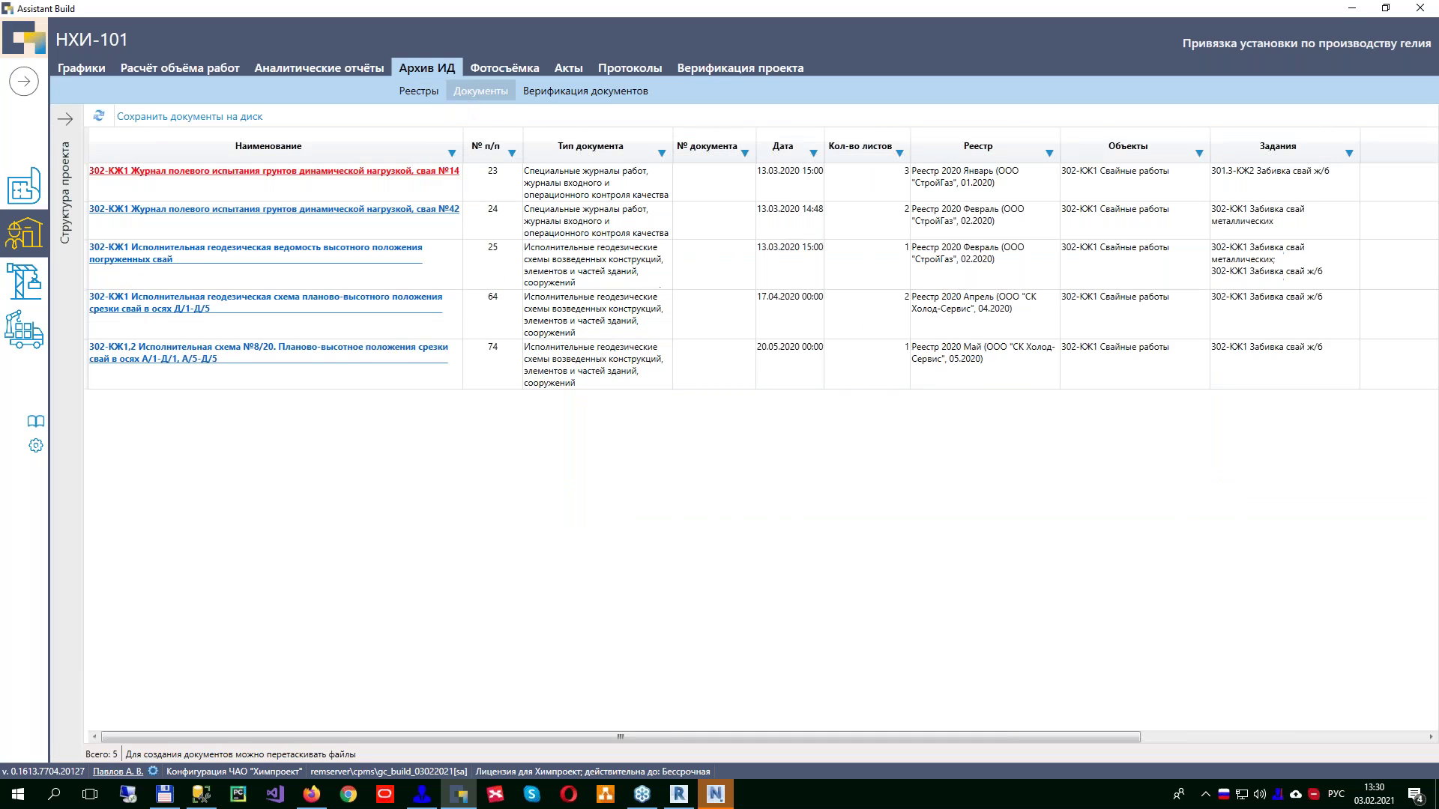
pyautogui.click(67, 155)
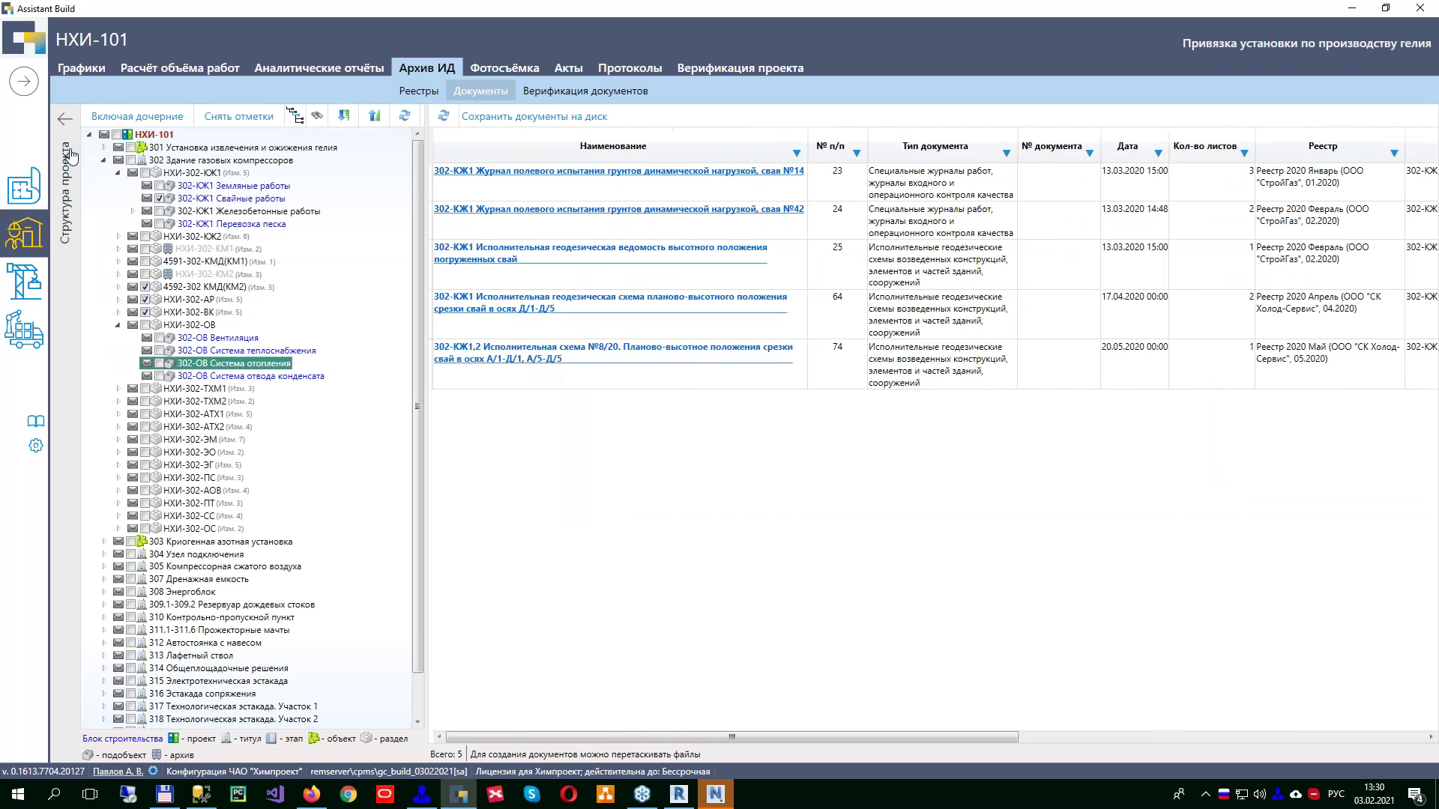
pyautogui.click(262, 119)
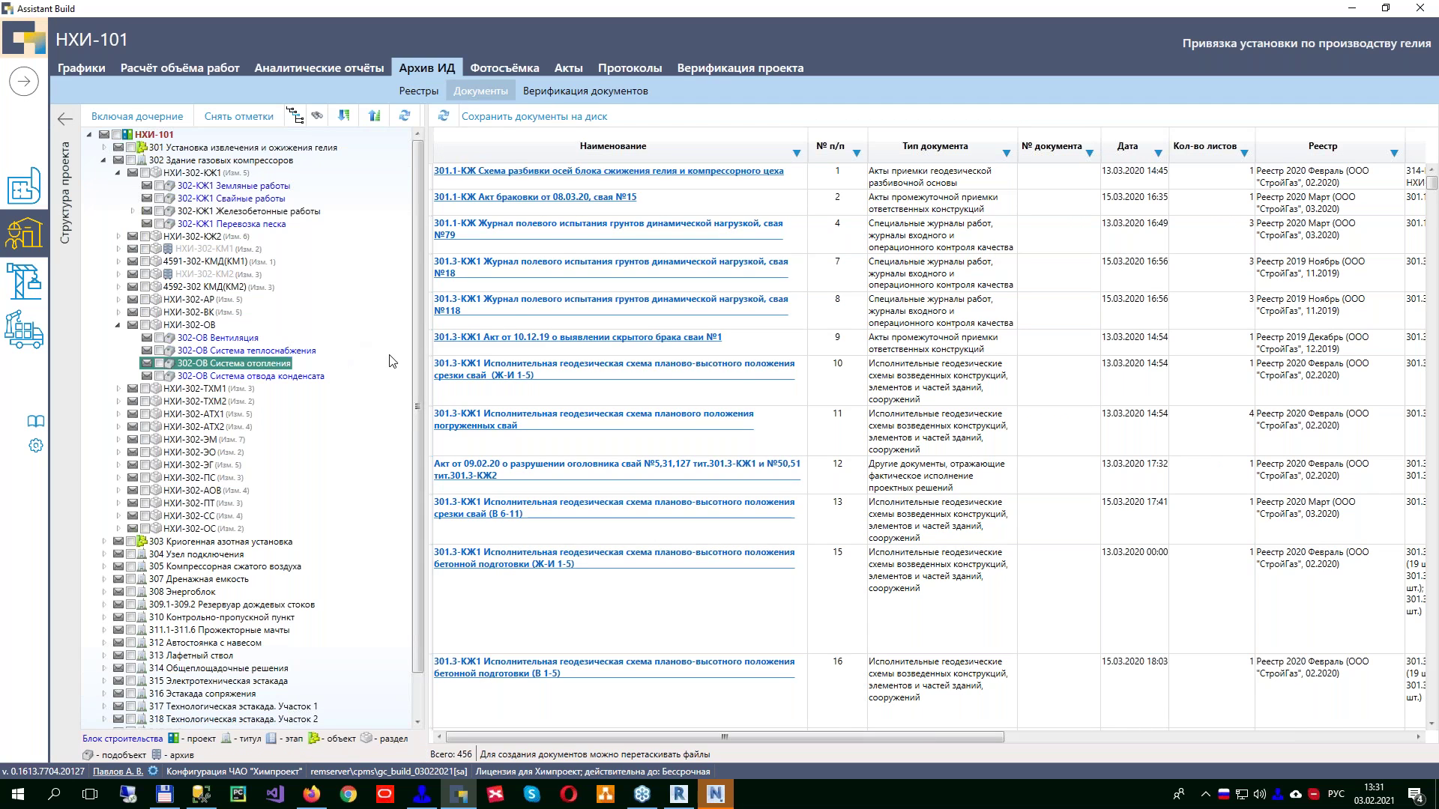
pyautogui.scroll(-5, 890, 293)
pyautogui.scroll(-15, 891, 293)
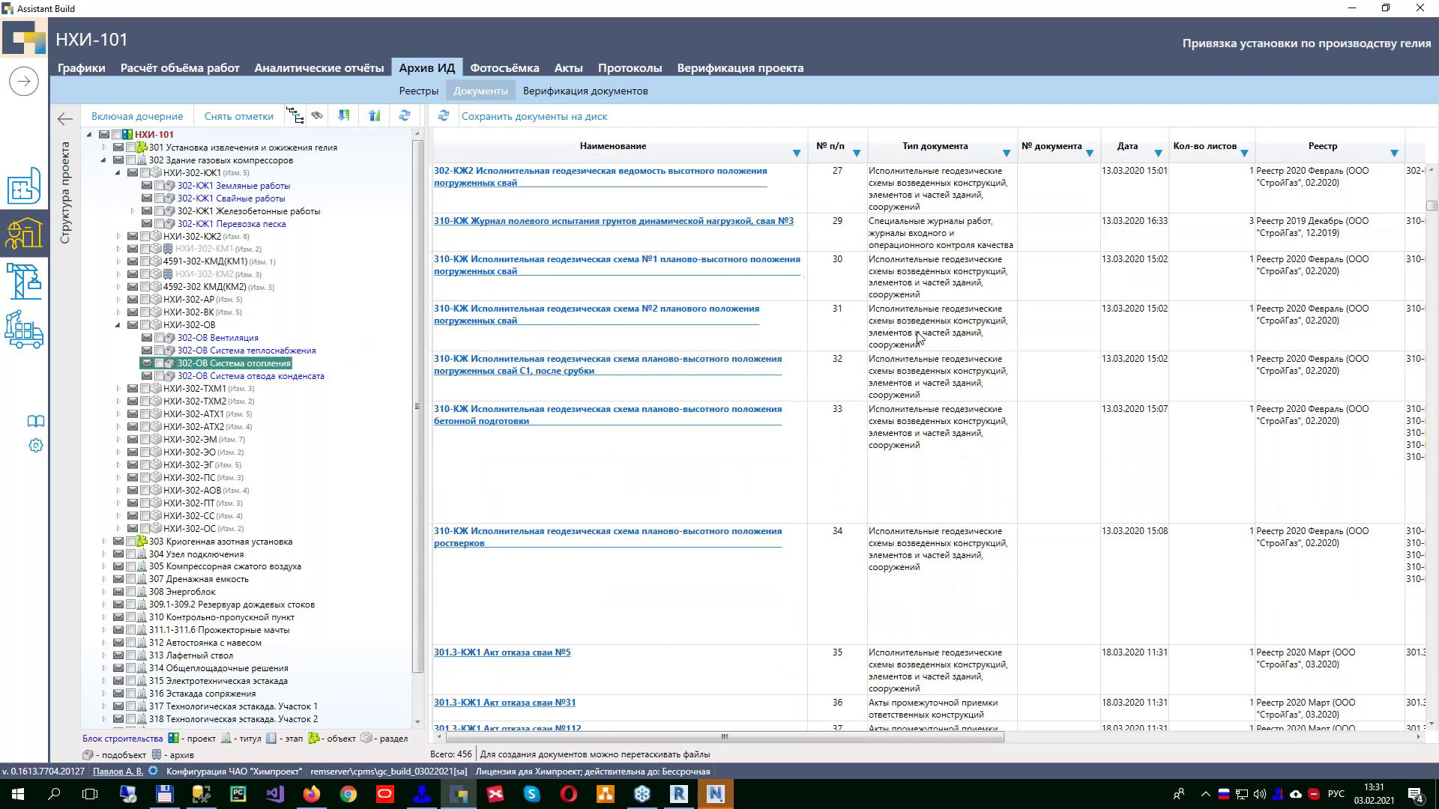
pyautogui.scroll(-7, 618, 408)
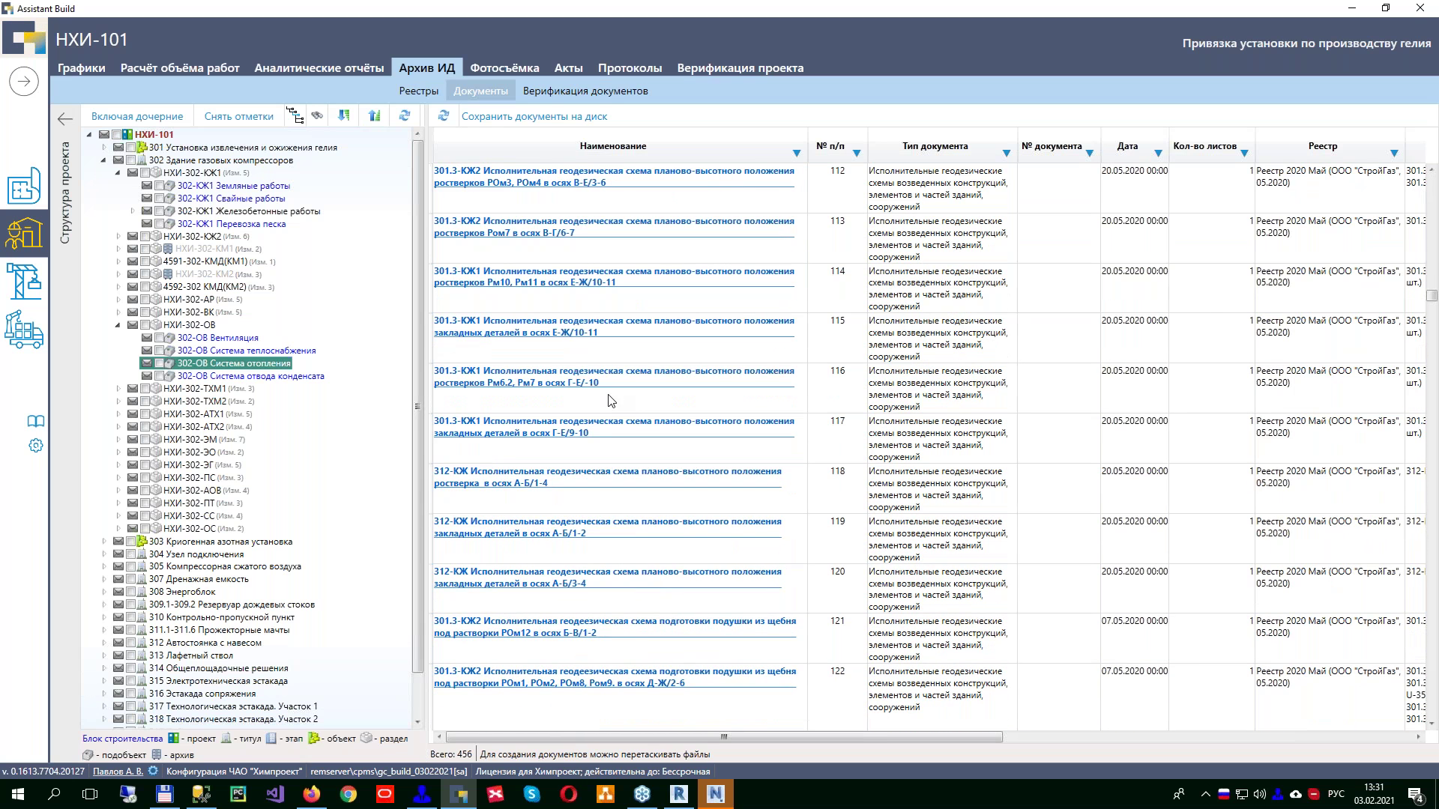
pyautogui.click(171, 800)
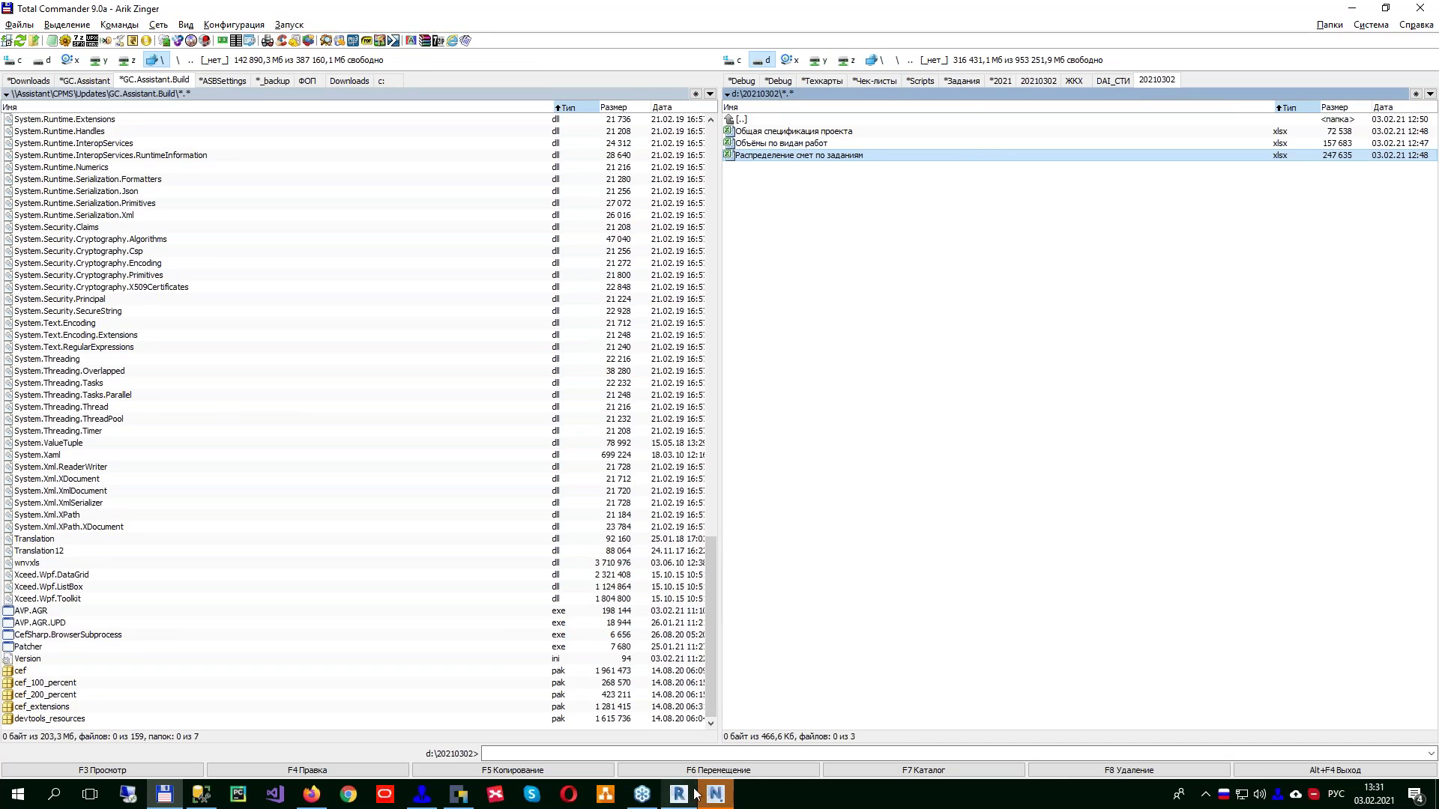
pyautogui.click(461, 798)
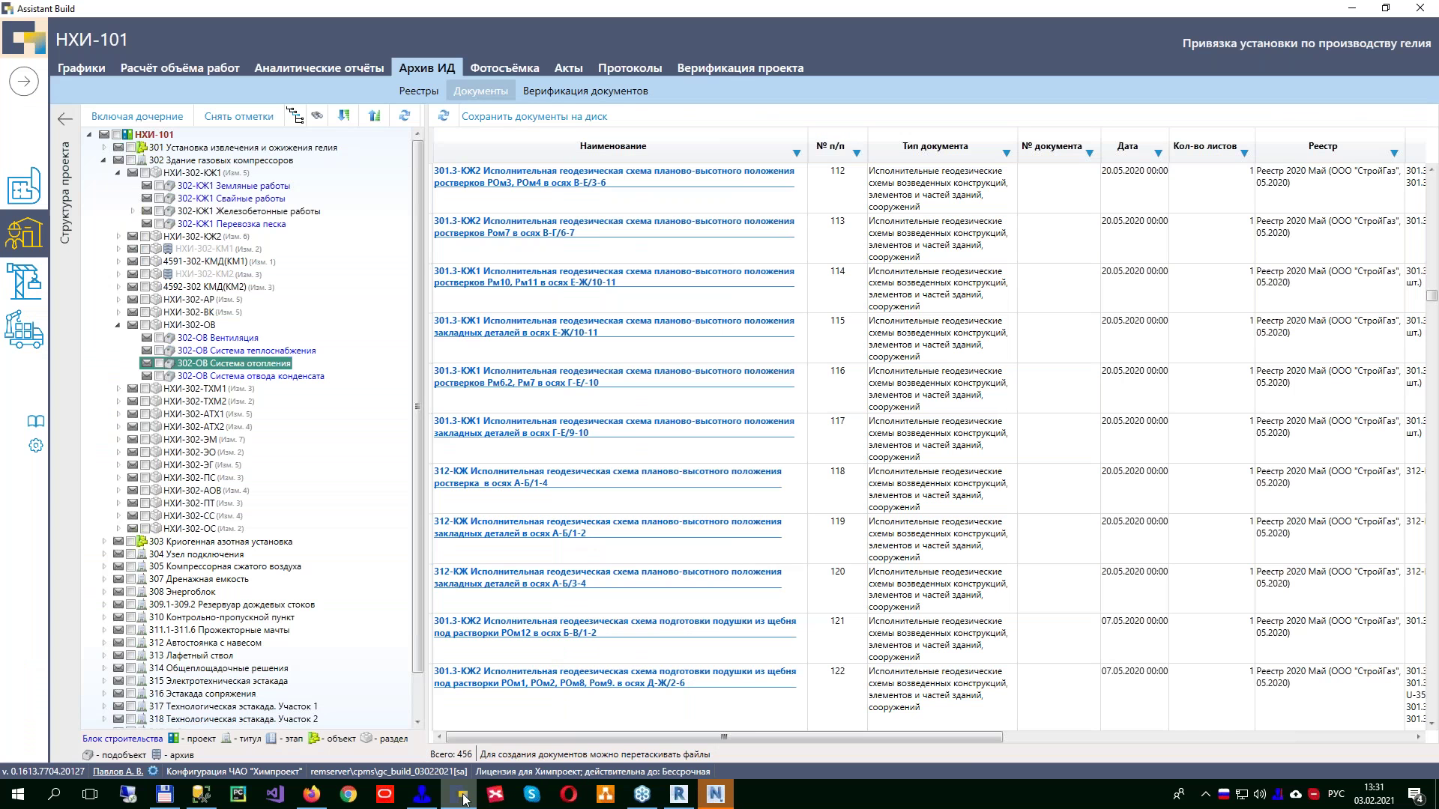
# Step: Examine the registry, linked objects and tasks of archive document 116
pyautogui.click(905, 398)
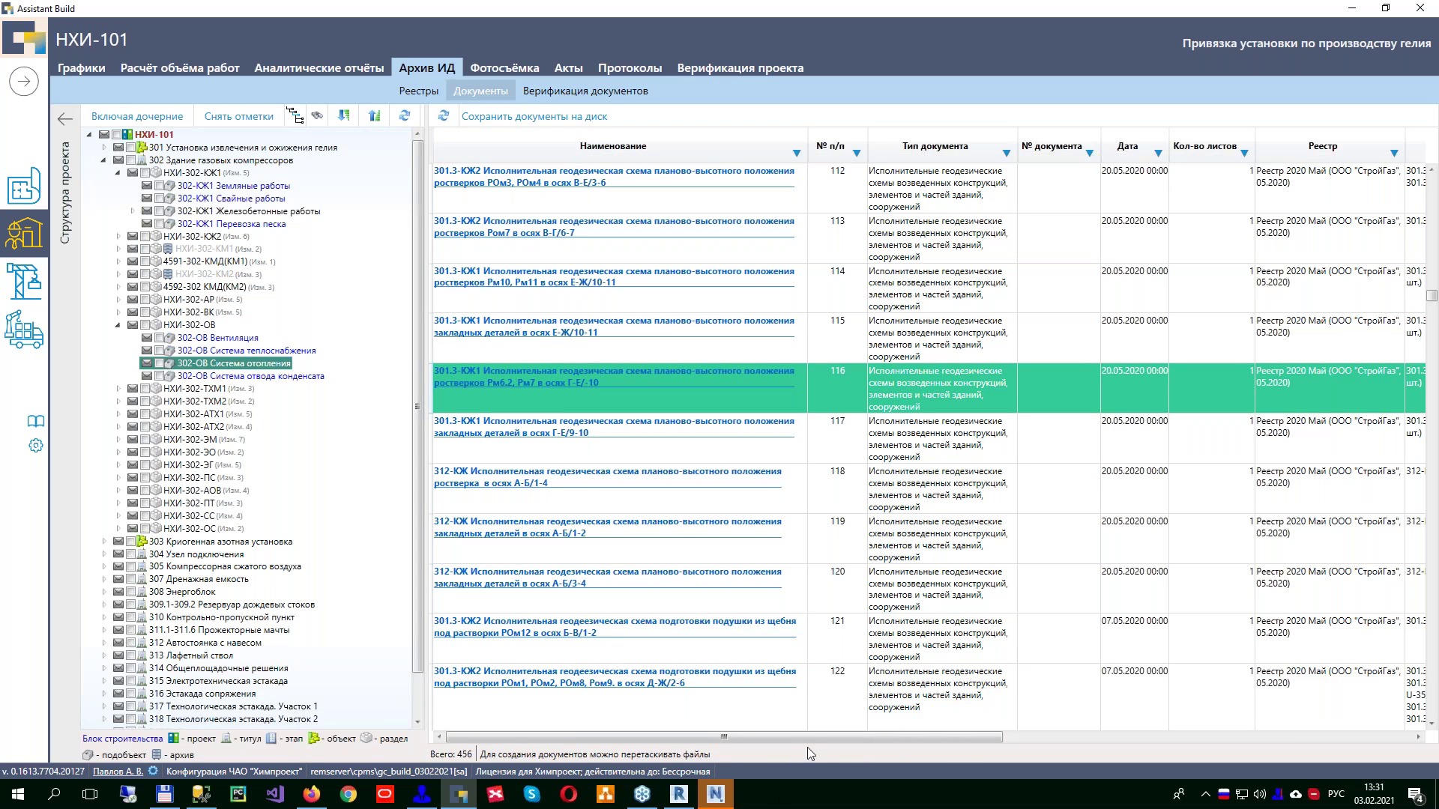
pyautogui.moveTo(834, 739); pyautogui.dragTo(1008, 731)
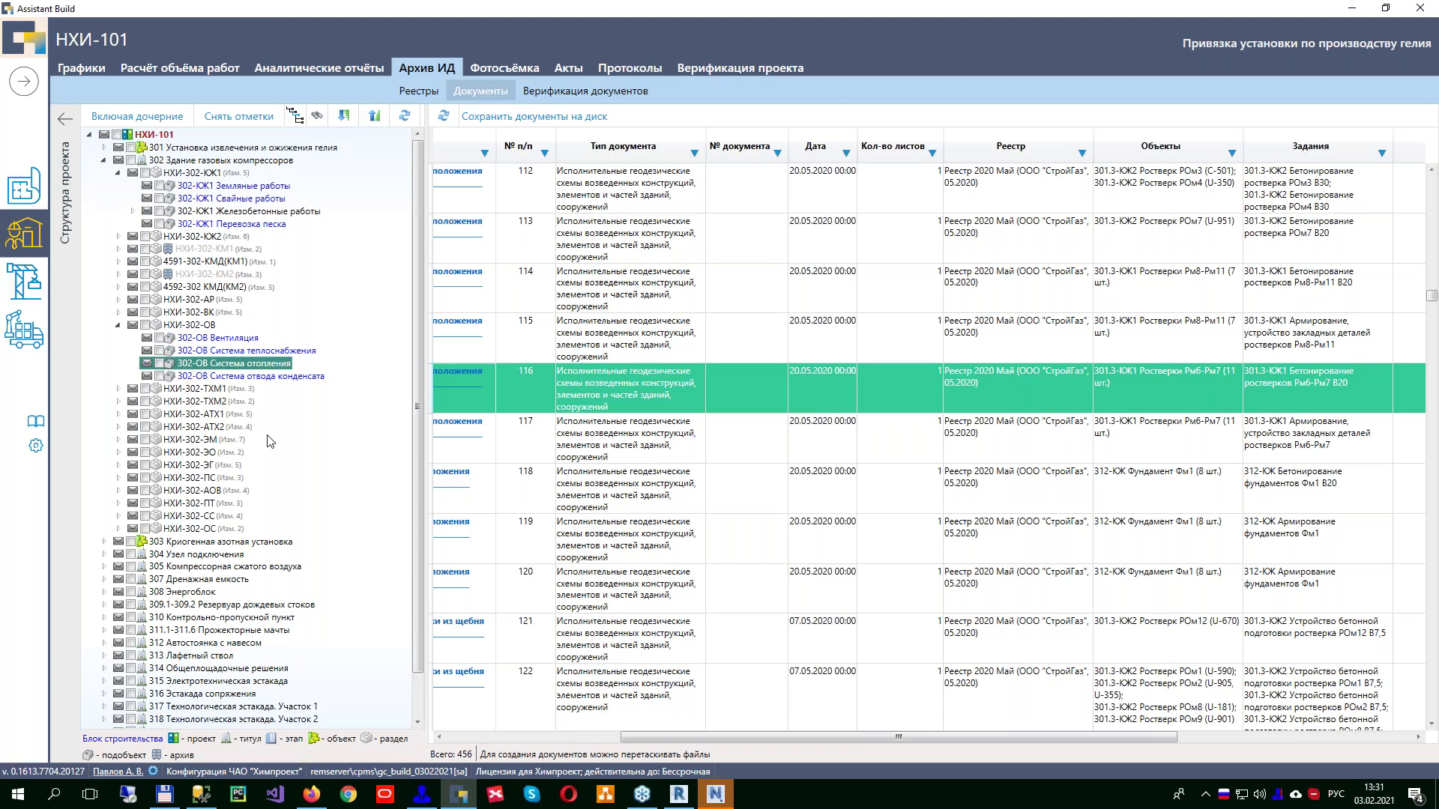
# Step: Filter the archive documents by НХИ-302-ОВ, by 302-КЖ1 Земляные работы and by 302-КЖ1 Свайные работы in turn
pyautogui.click(146, 326)
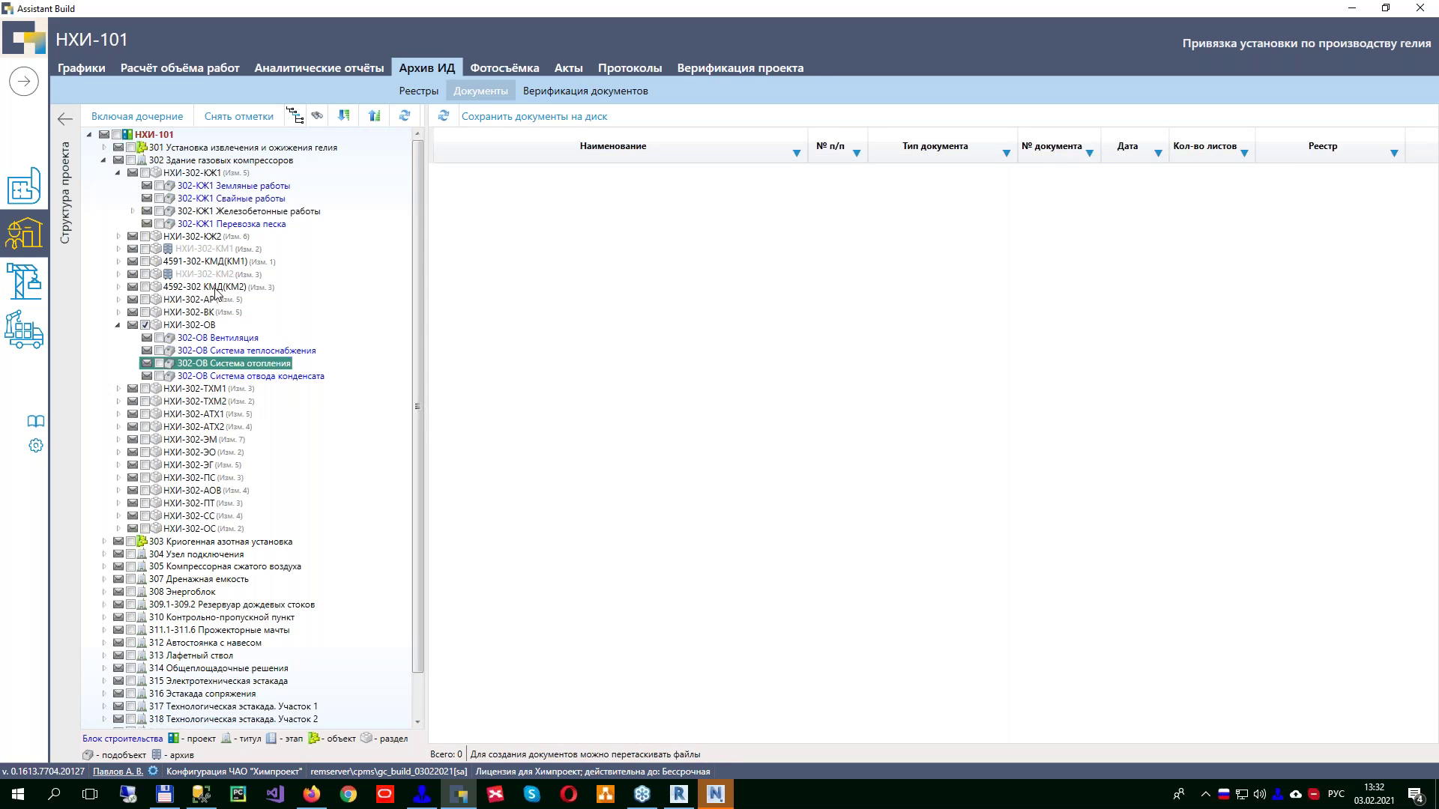
pyautogui.click(146, 325)
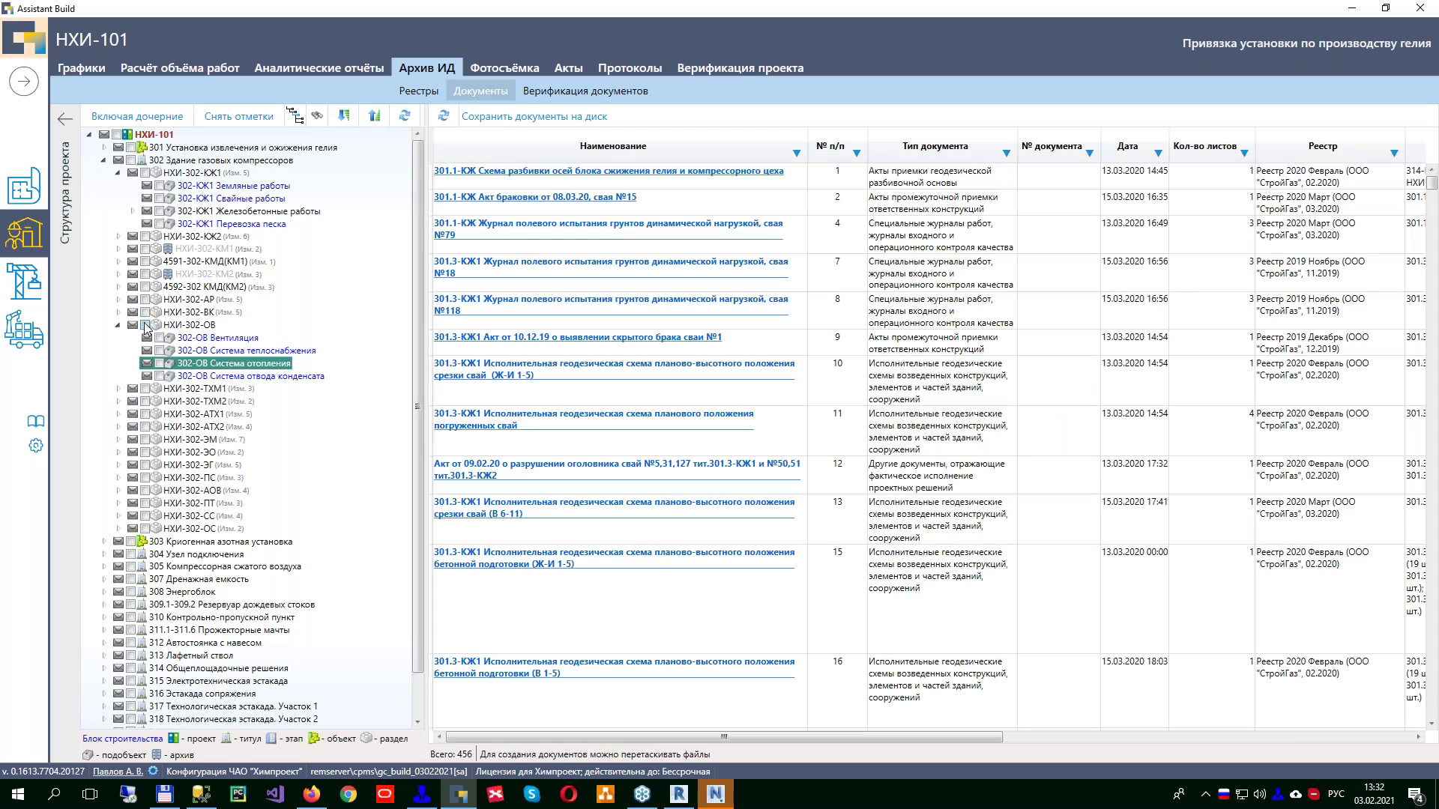
pyautogui.click(158, 186)
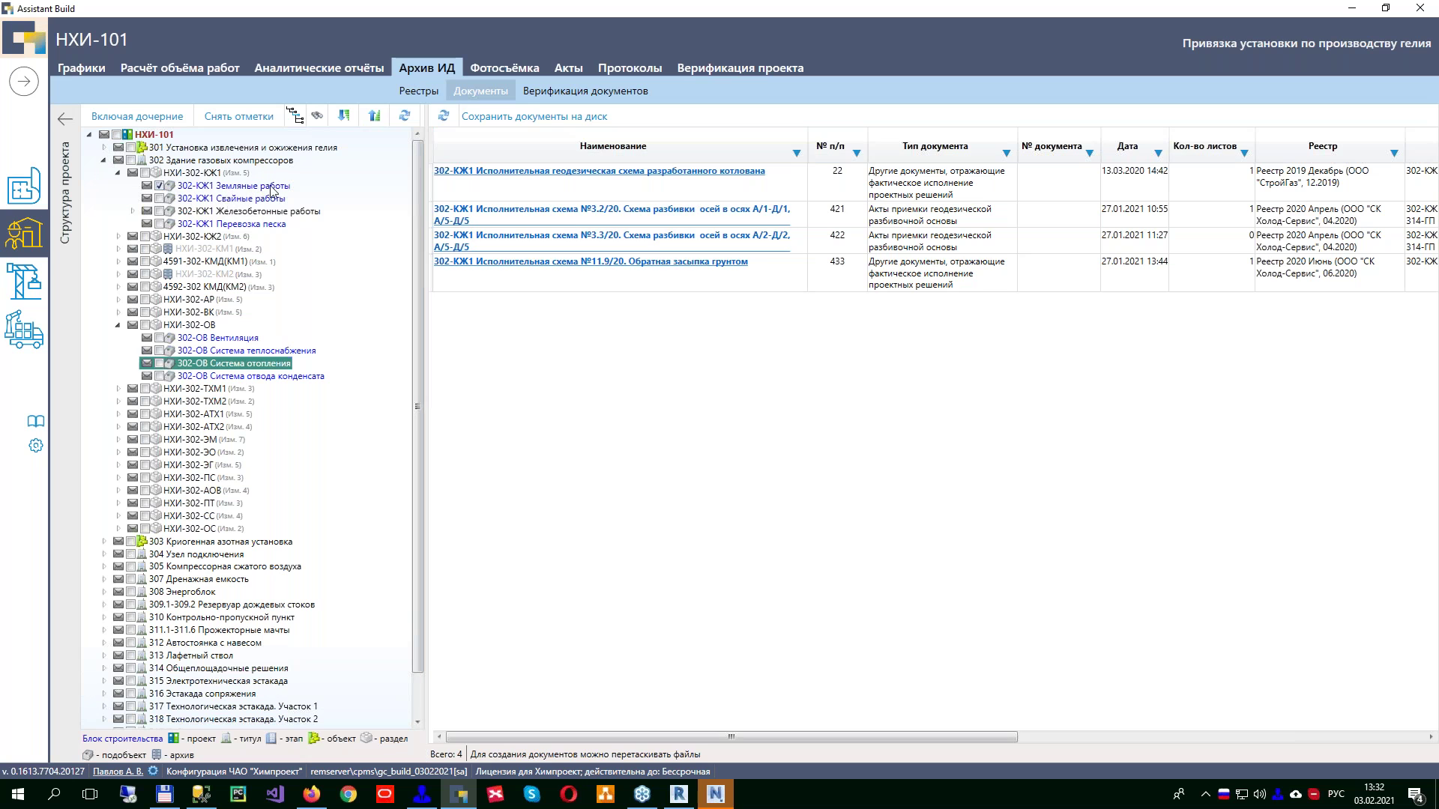
pyautogui.click(159, 198)
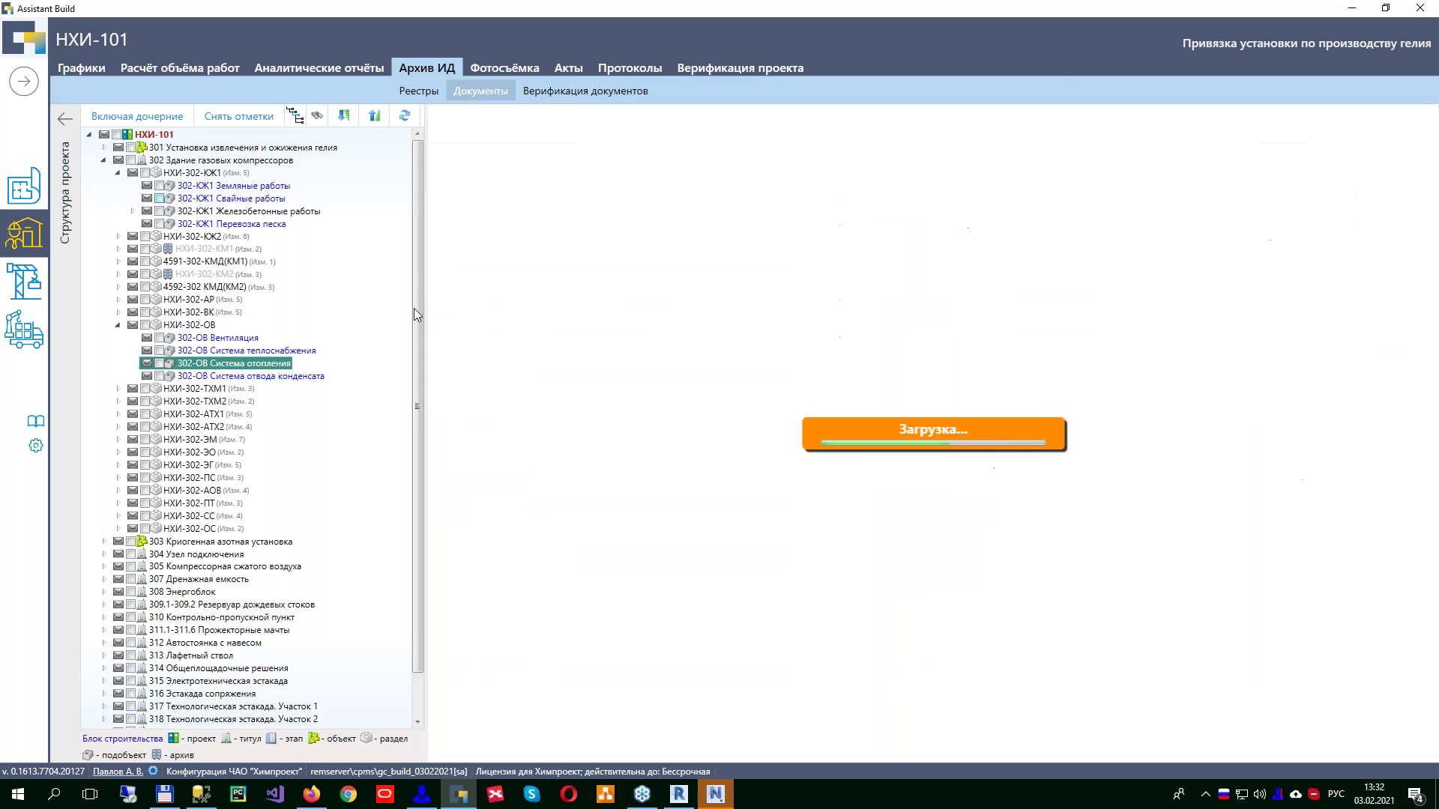
# Step: List the archive documents for section НХИ-302-КЖ1 including its child items
pyautogui.click(145, 172)
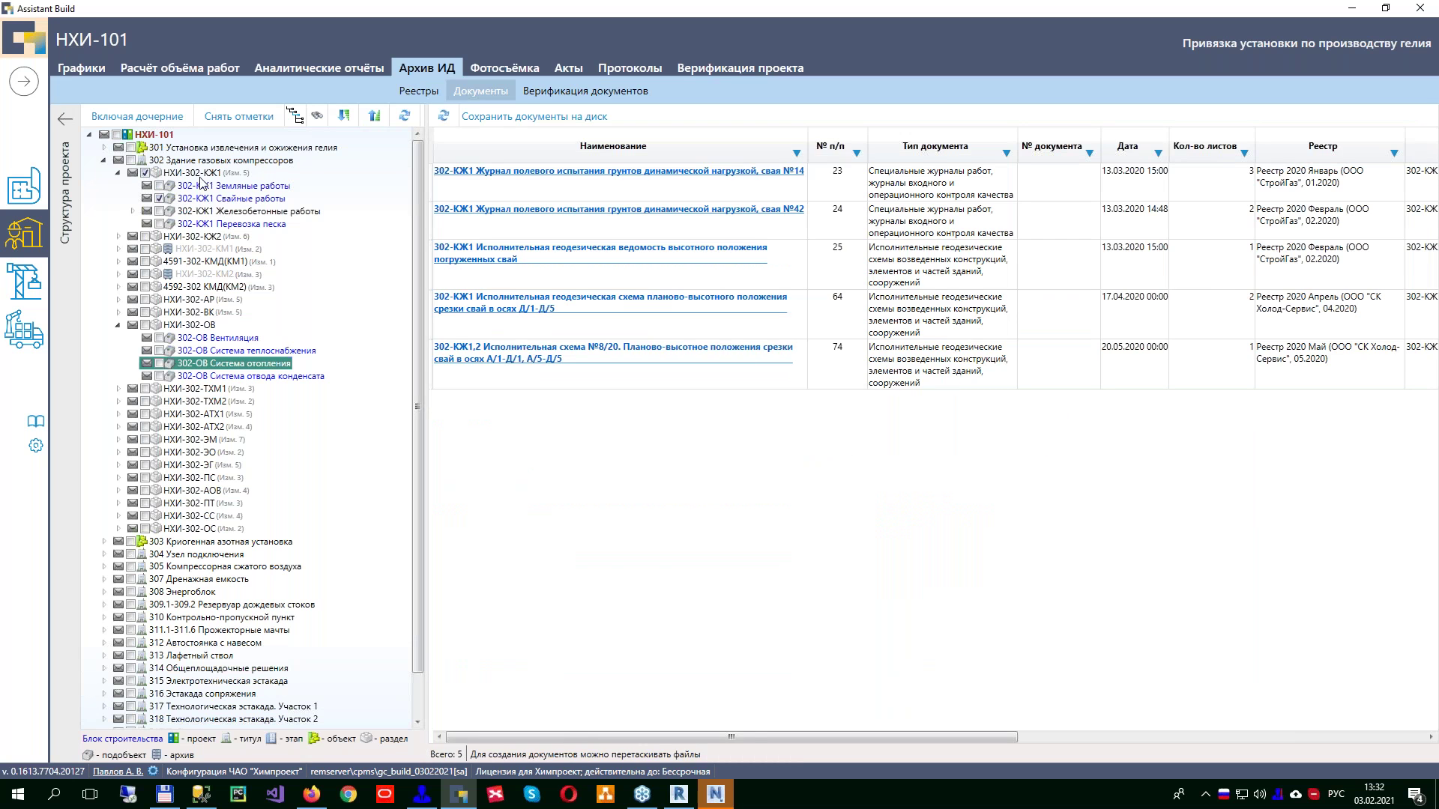
pyautogui.click(238, 117)
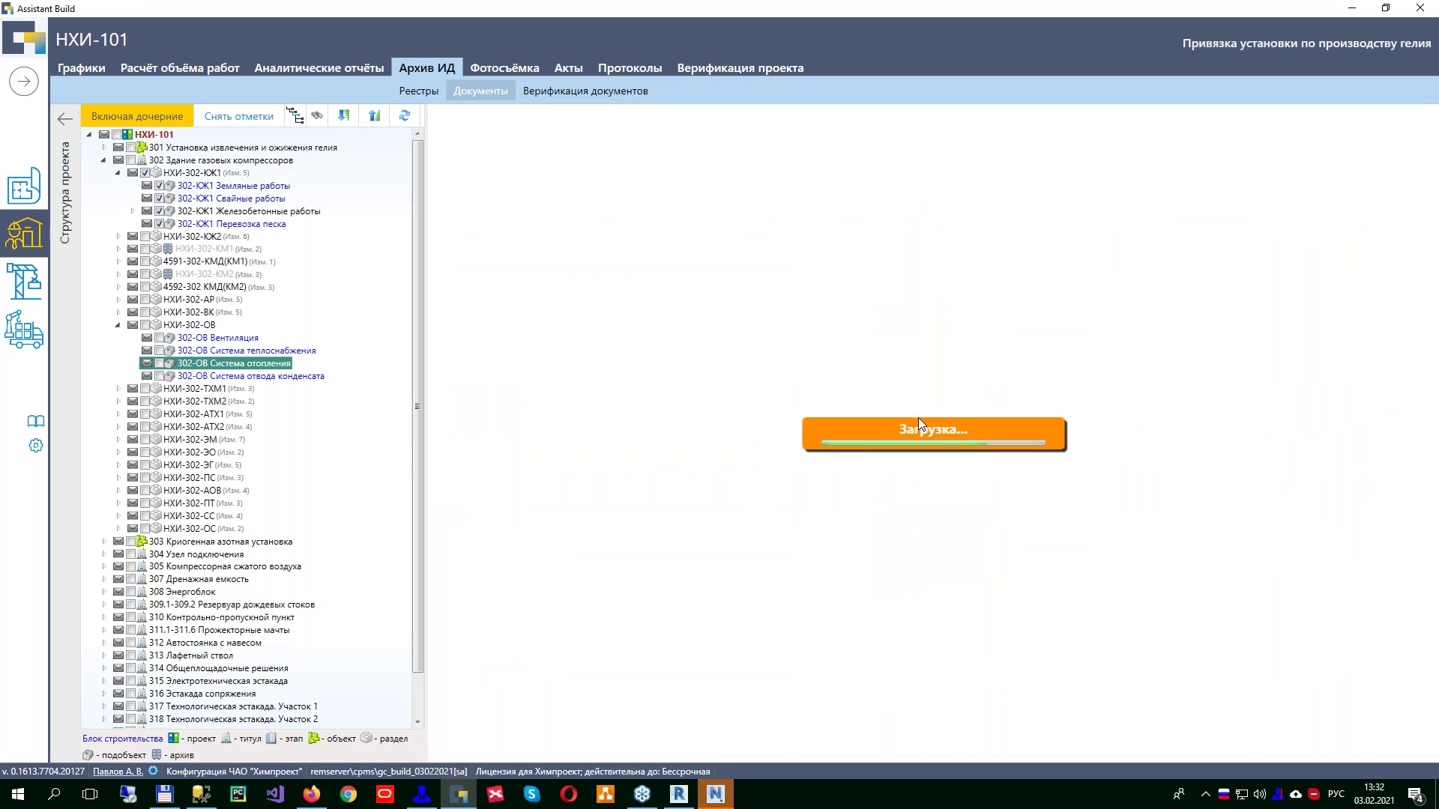
pyautogui.scroll(-5, 816, 483)
pyautogui.scroll(-3, 816, 483)
# Step: Open the registry "Реестр 2020 Май" of ООО "СК Холод-Сервис" and view its documents
pyautogui.click(418, 91)
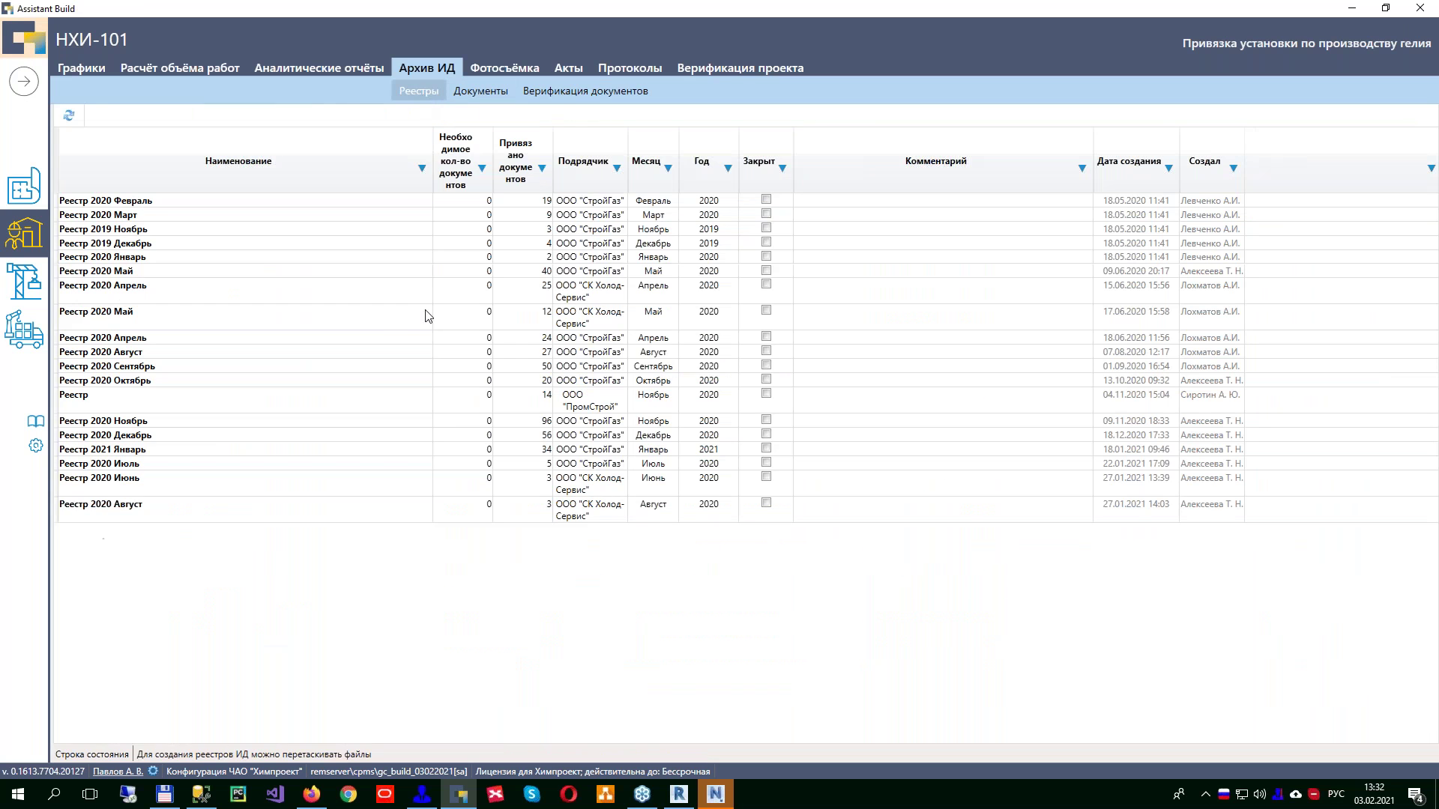
pyautogui.doubleClick(373, 312)
pyautogui.click(197, 136)
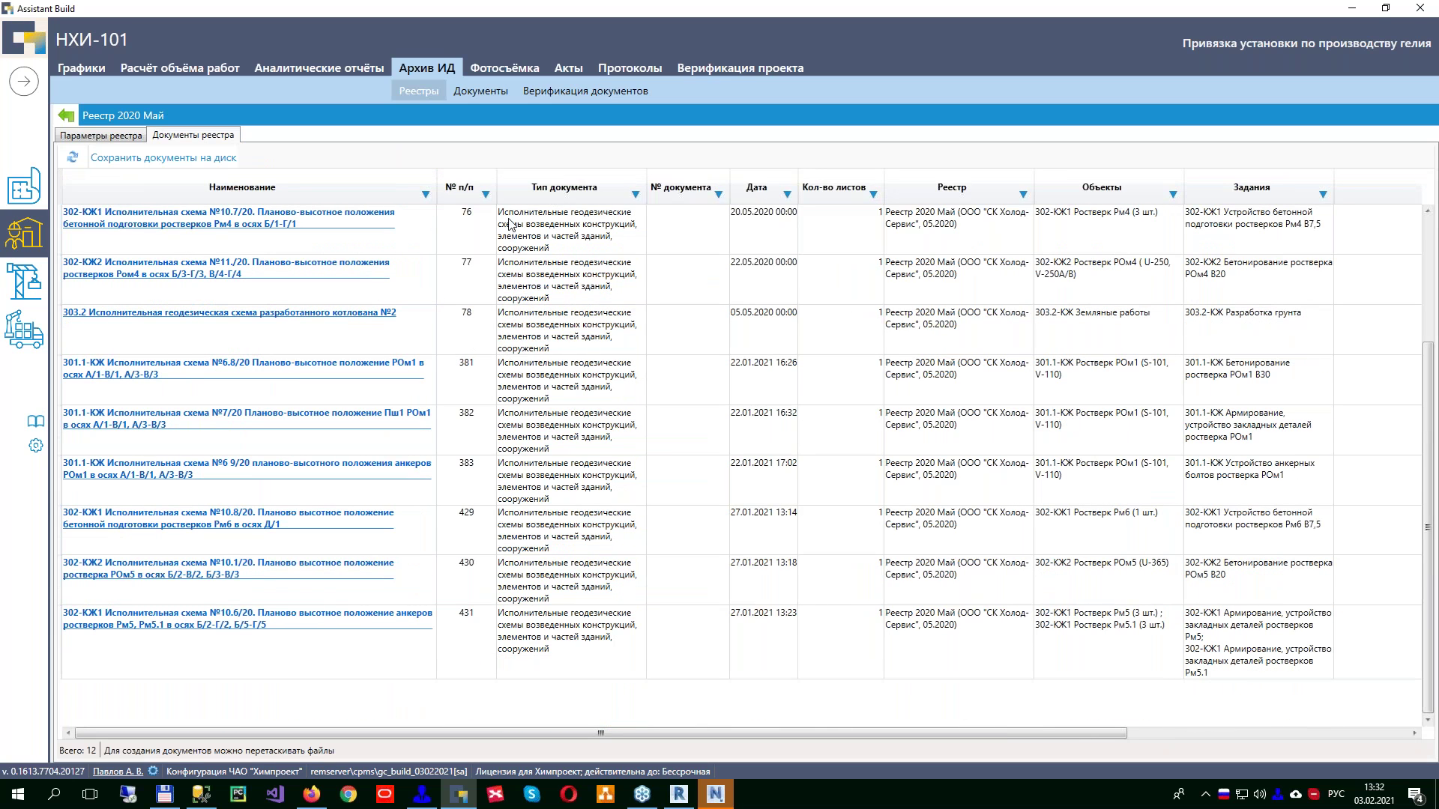
# Step: Open Фотосъёмка with the project structure shown and examine the photos' linked objects, tasks and dates
pyautogui.click(500, 72)
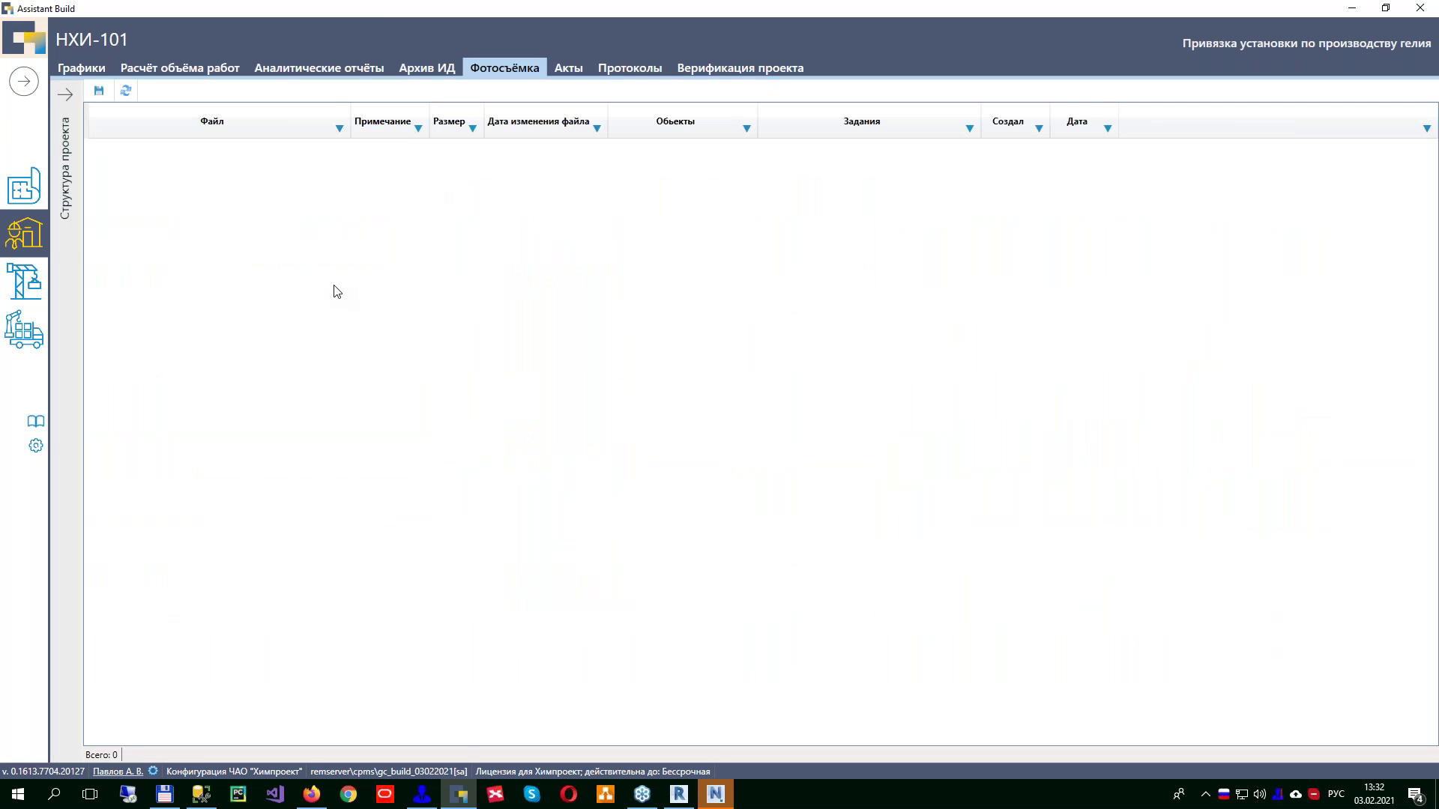
pyautogui.click(65, 161)
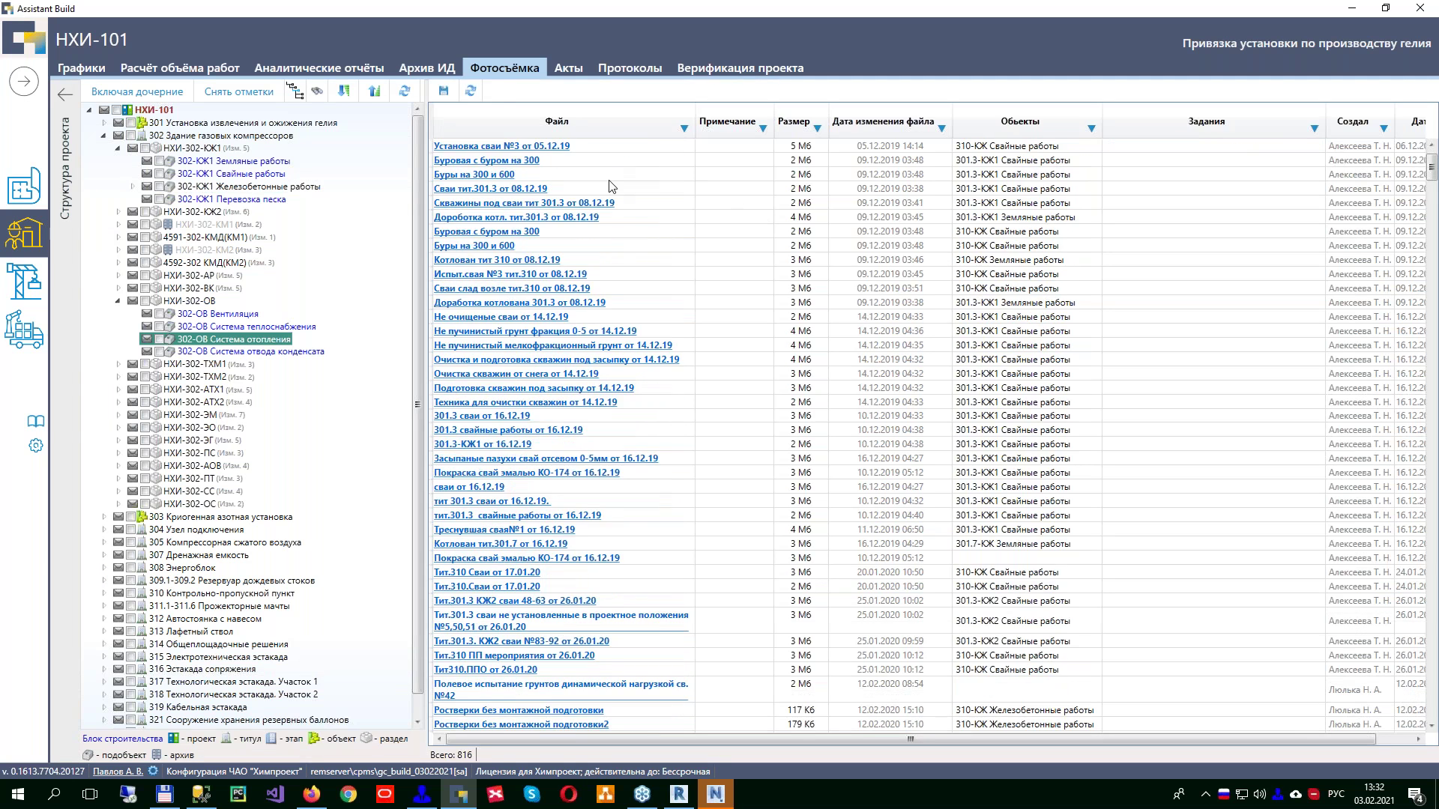
pyautogui.scroll(-6, 615, 174)
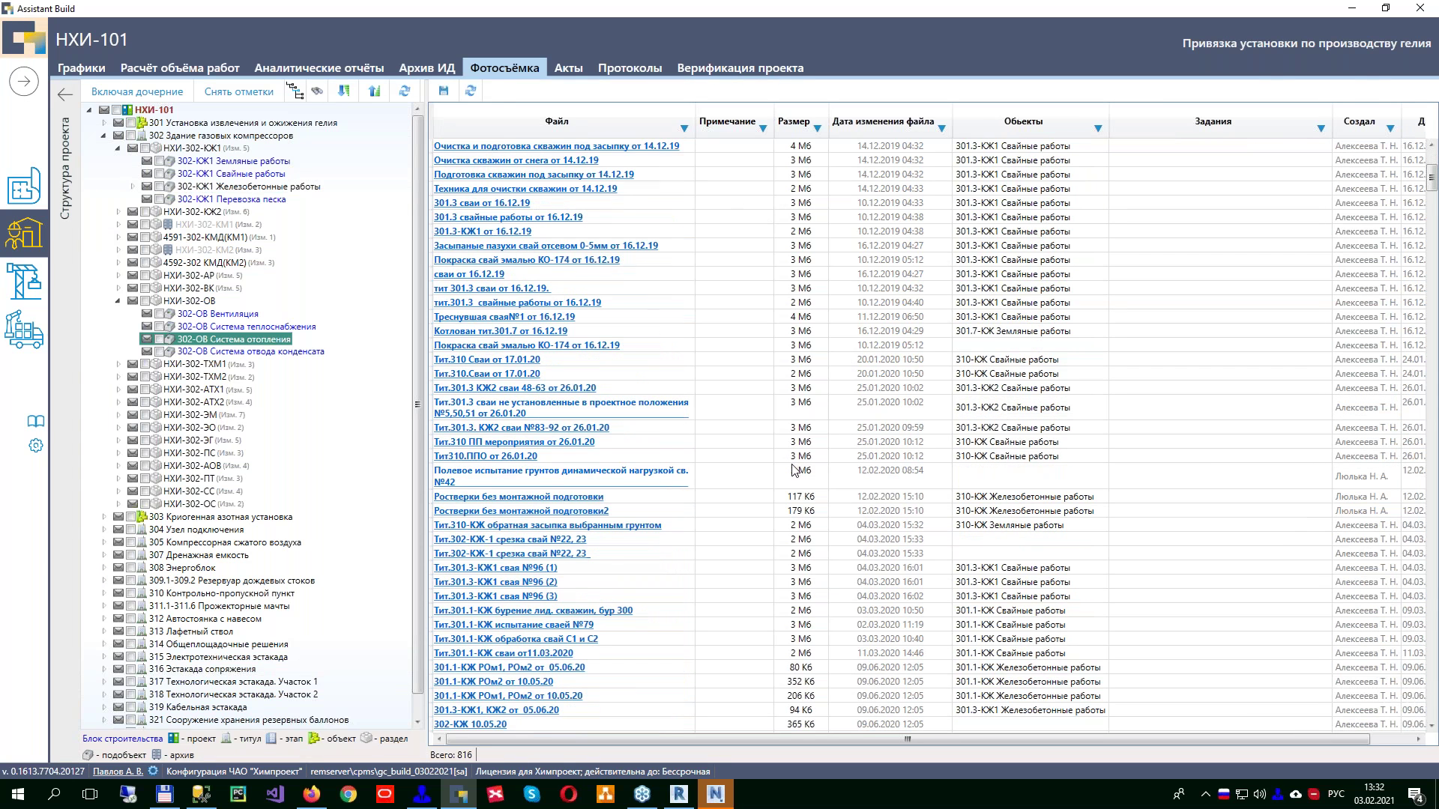
pyautogui.scroll(-10, 1060, 434)
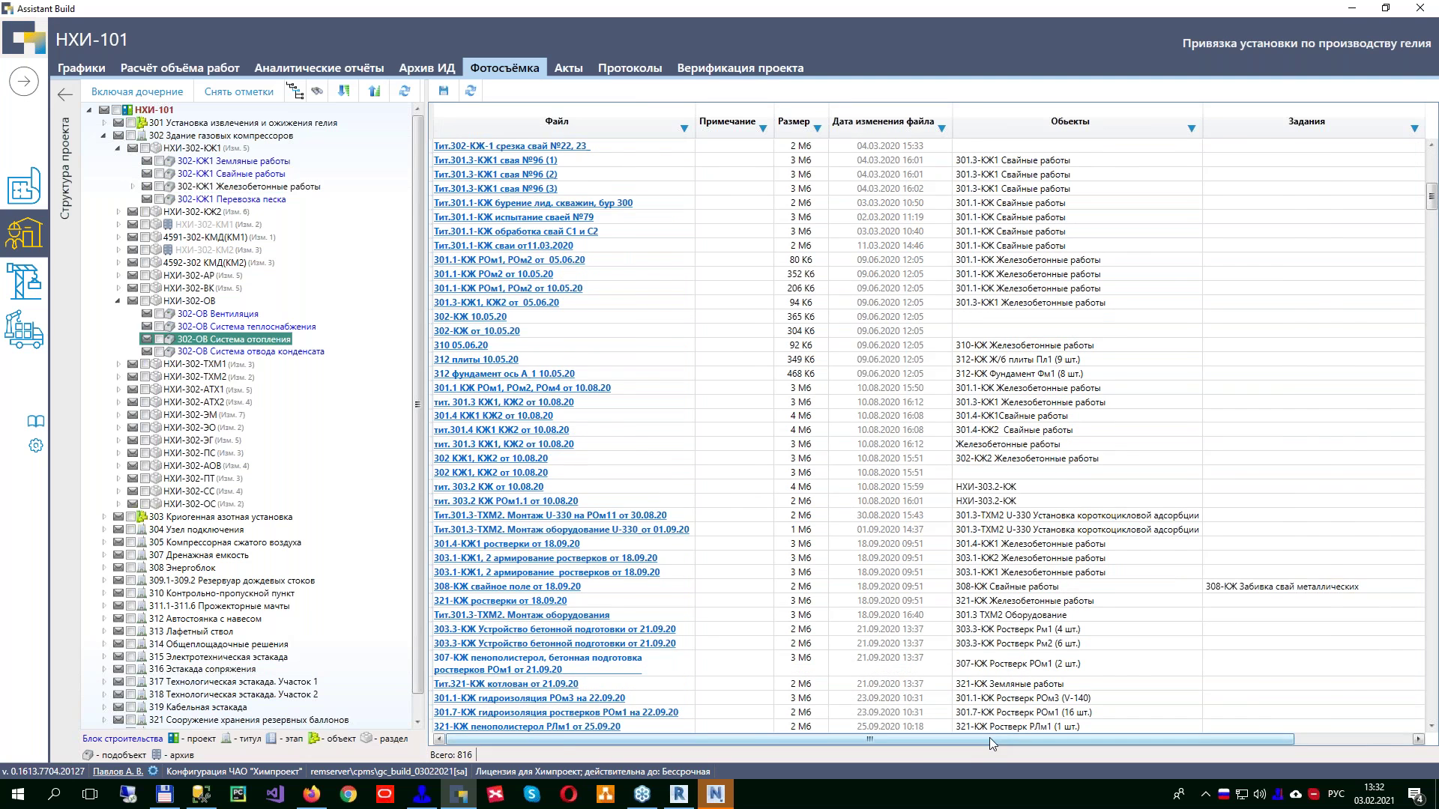
pyautogui.moveTo(991, 743); pyautogui.dragTo(1113, 743)
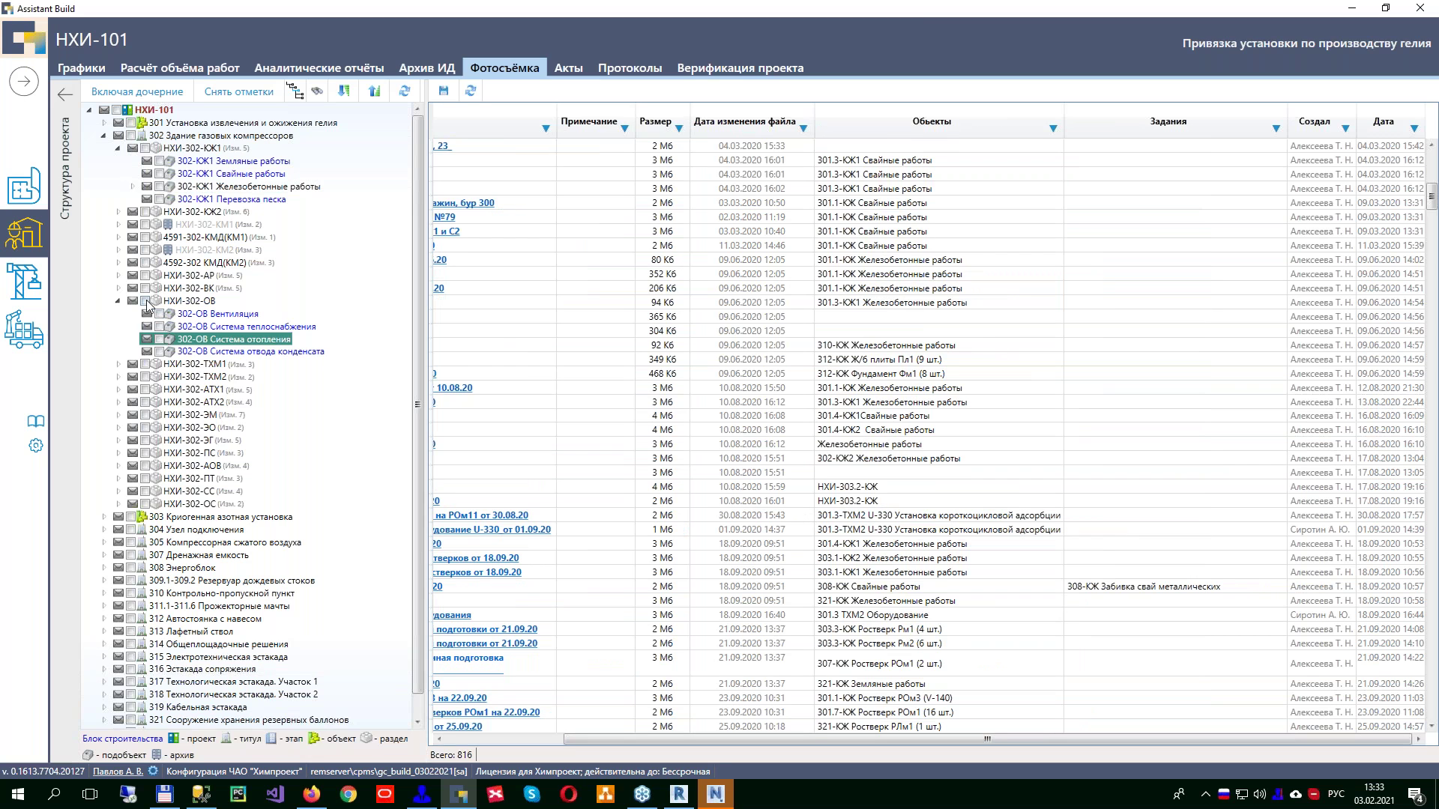
# Step: Filter the photos by individual 302-КЖ1 subsections with child items included, and clear all structure marks
pyautogui.click(160, 162)
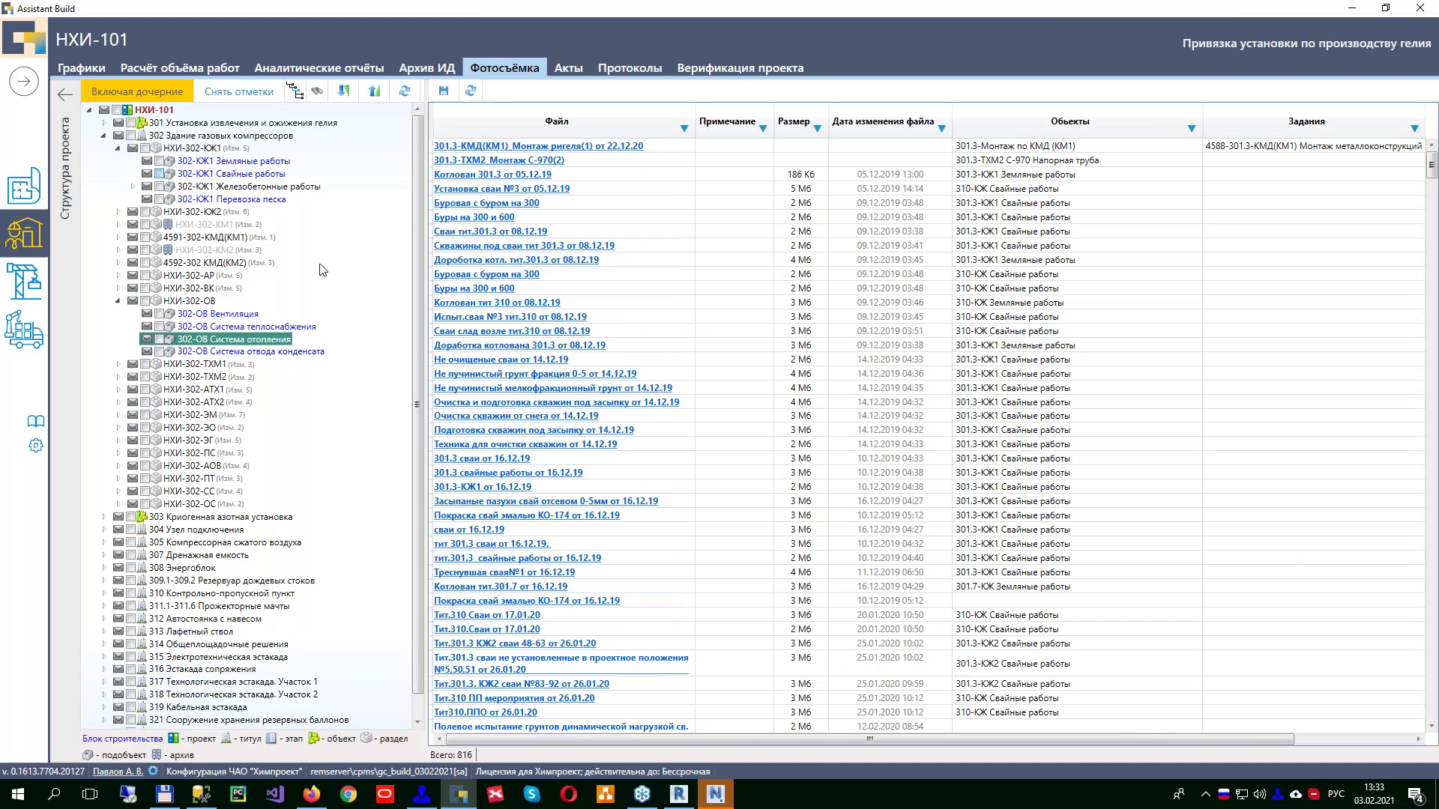
pyautogui.click(159, 173)
pyautogui.click(240, 92)
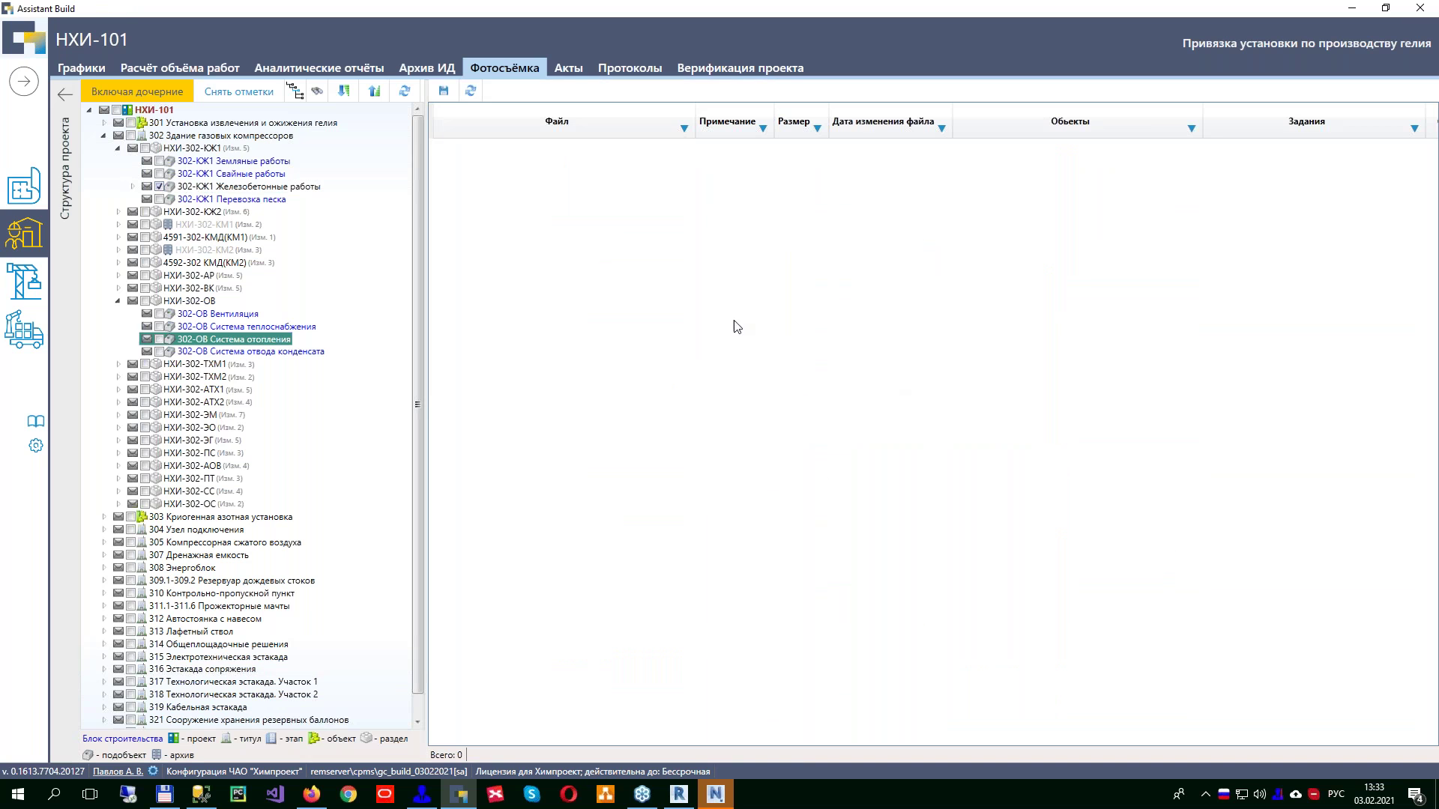
pyautogui.click(244, 96)
pyautogui.click(255, 96)
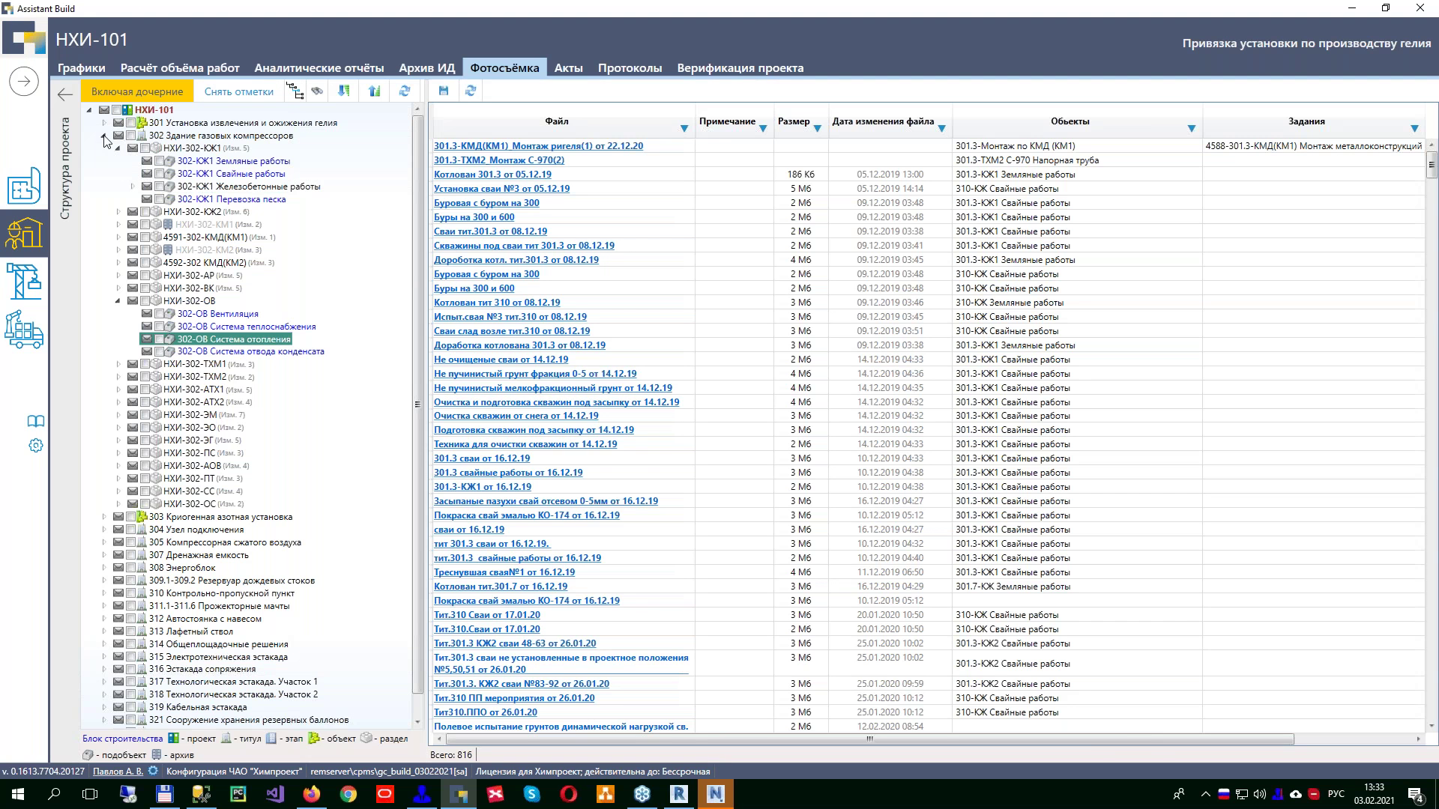
# Step: Filter the site photos by 301.1-КЖ Свайные работы and view the photo "Тит.301.1-КЖ сваи от11.03.2020"
pyautogui.click(103, 123)
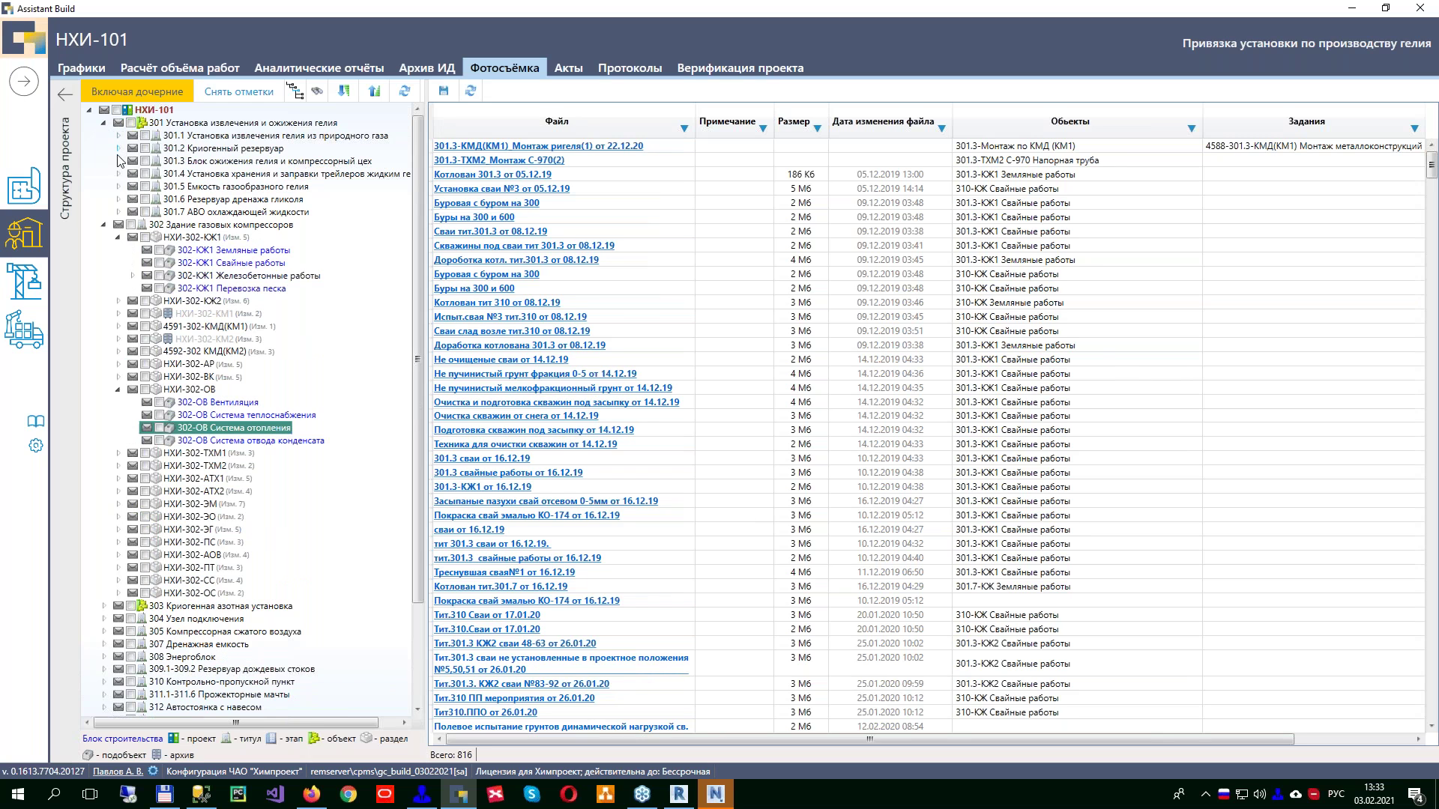
pyautogui.click(118, 136)
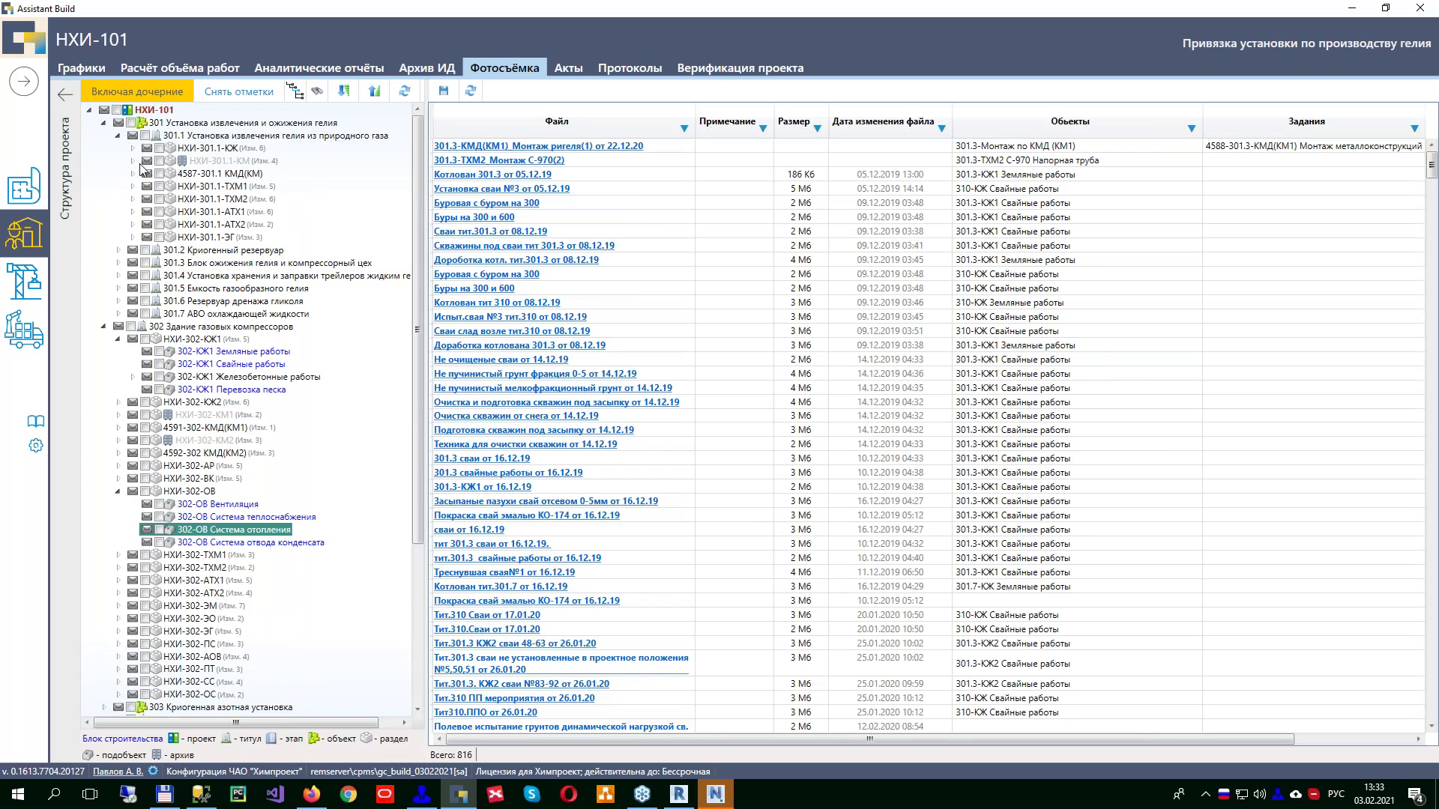
pyautogui.click(133, 148)
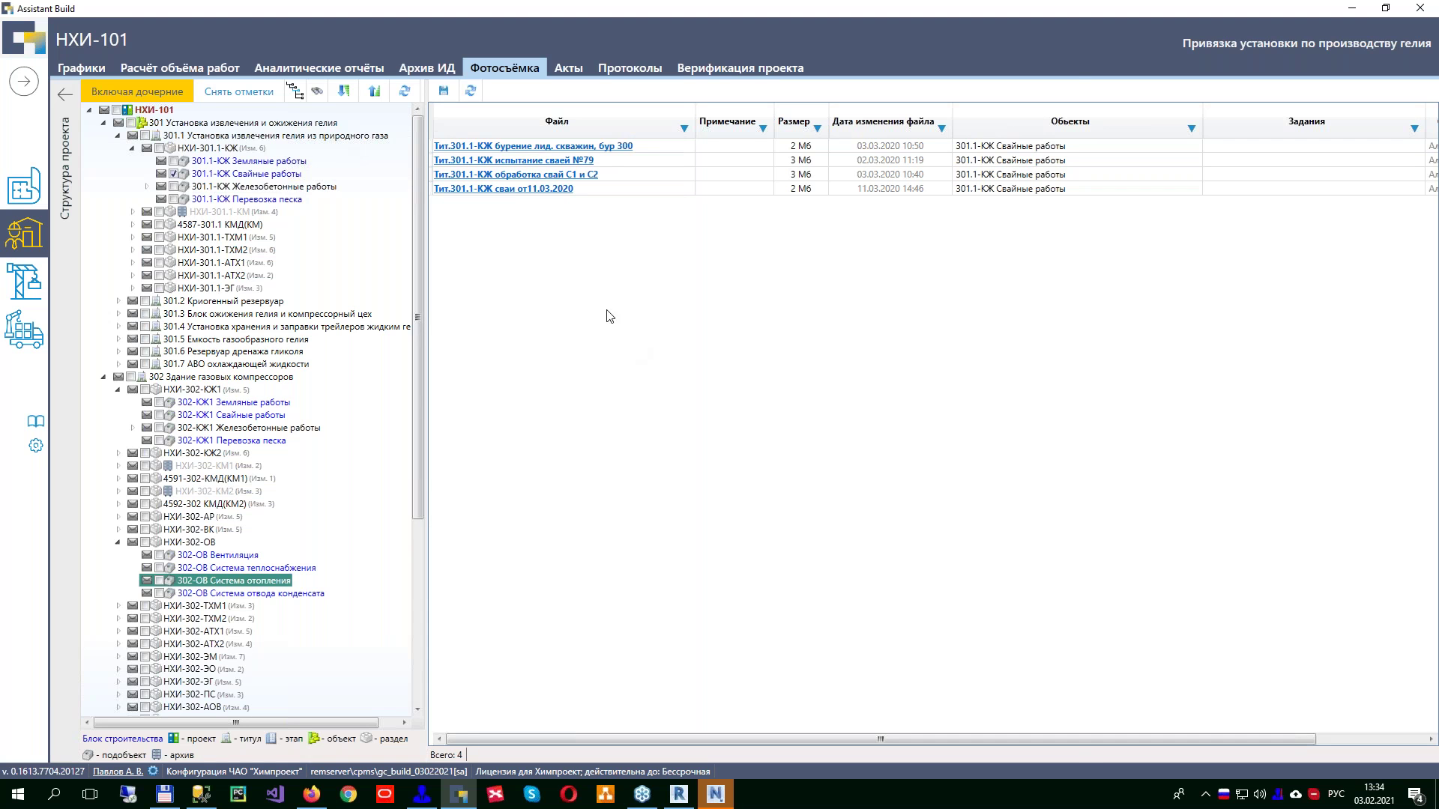
pyautogui.click(502, 188)
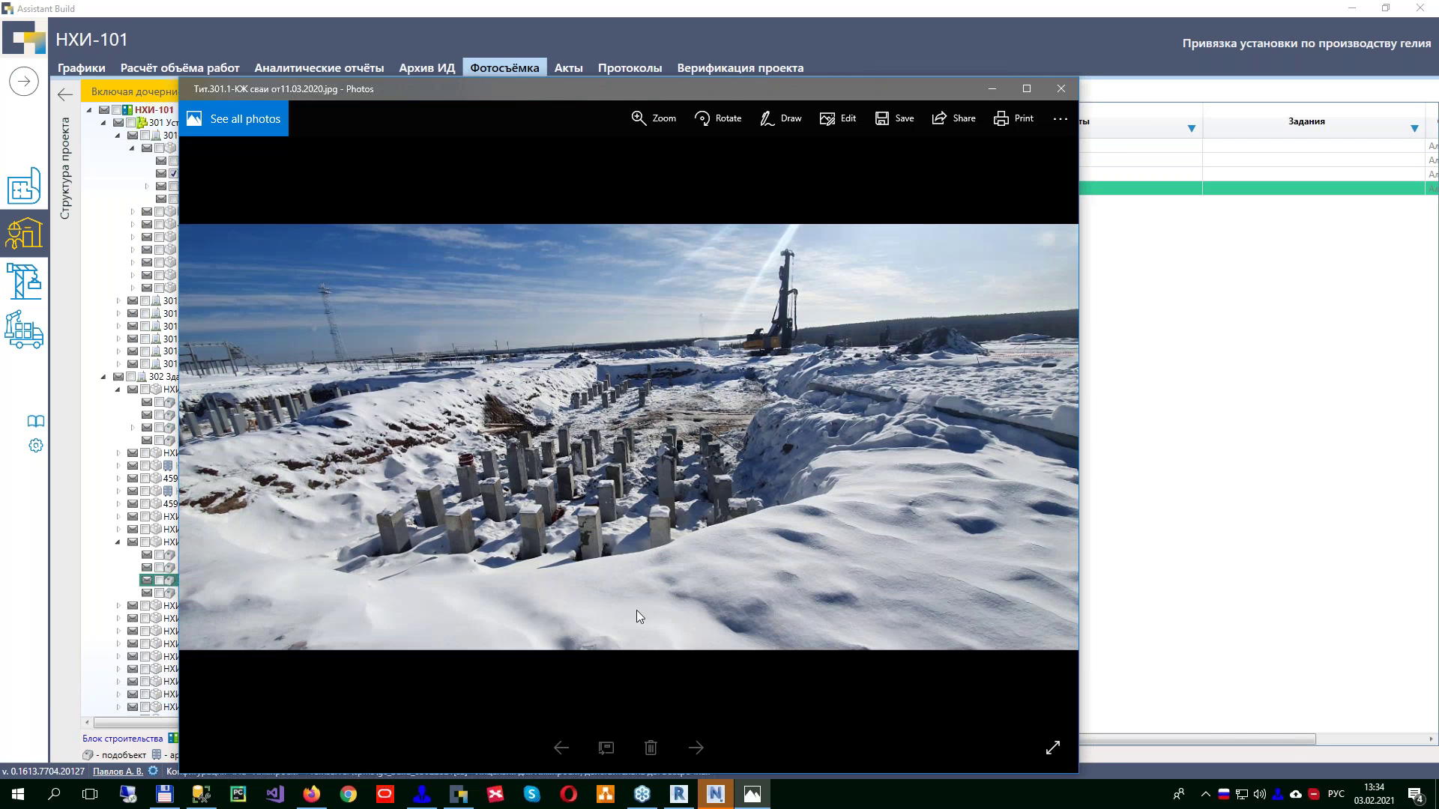
pyautogui.click(1061, 90)
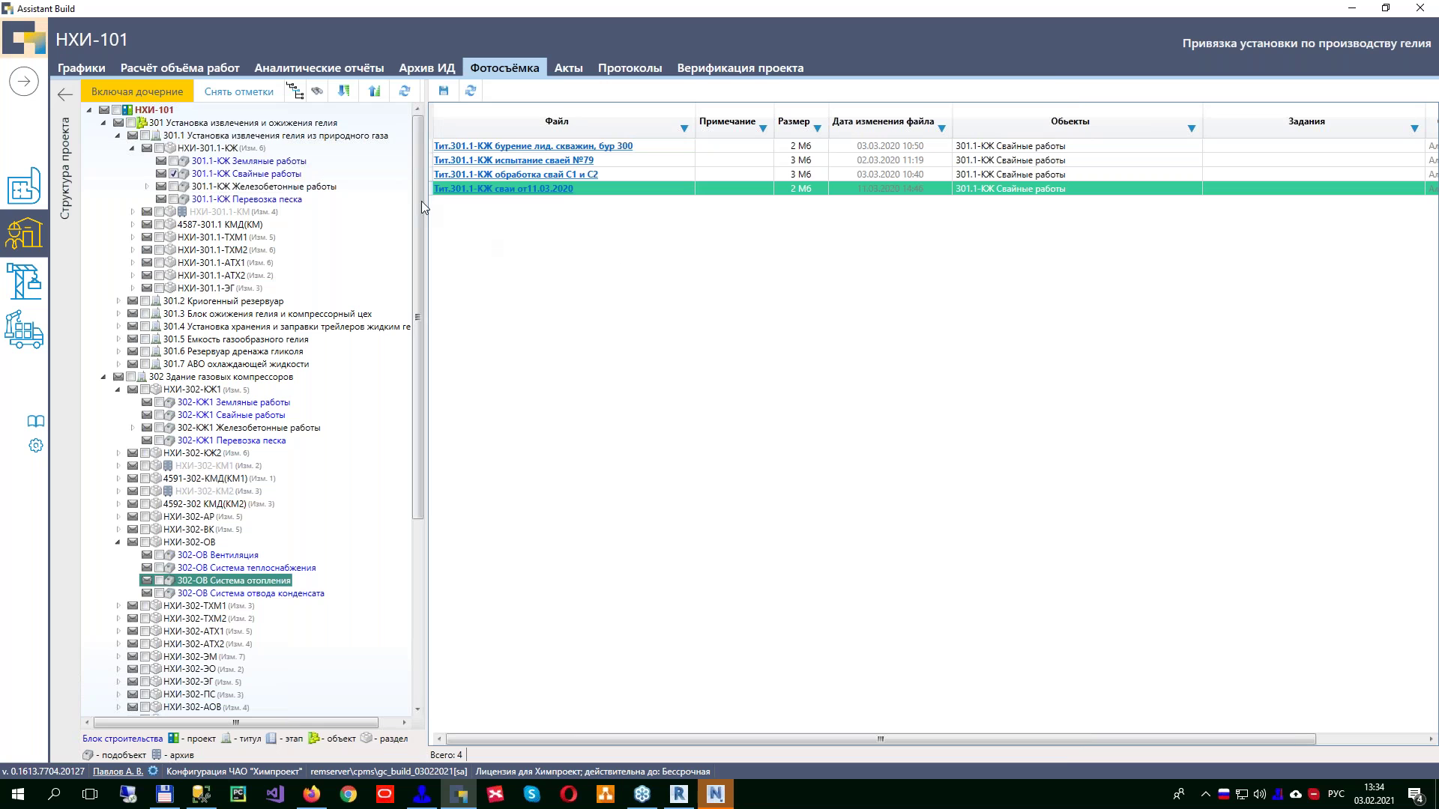
# Step: Open Верификация проекта and list the tasks whose unit of measurement does not match their work type
pyautogui.click(713, 71)
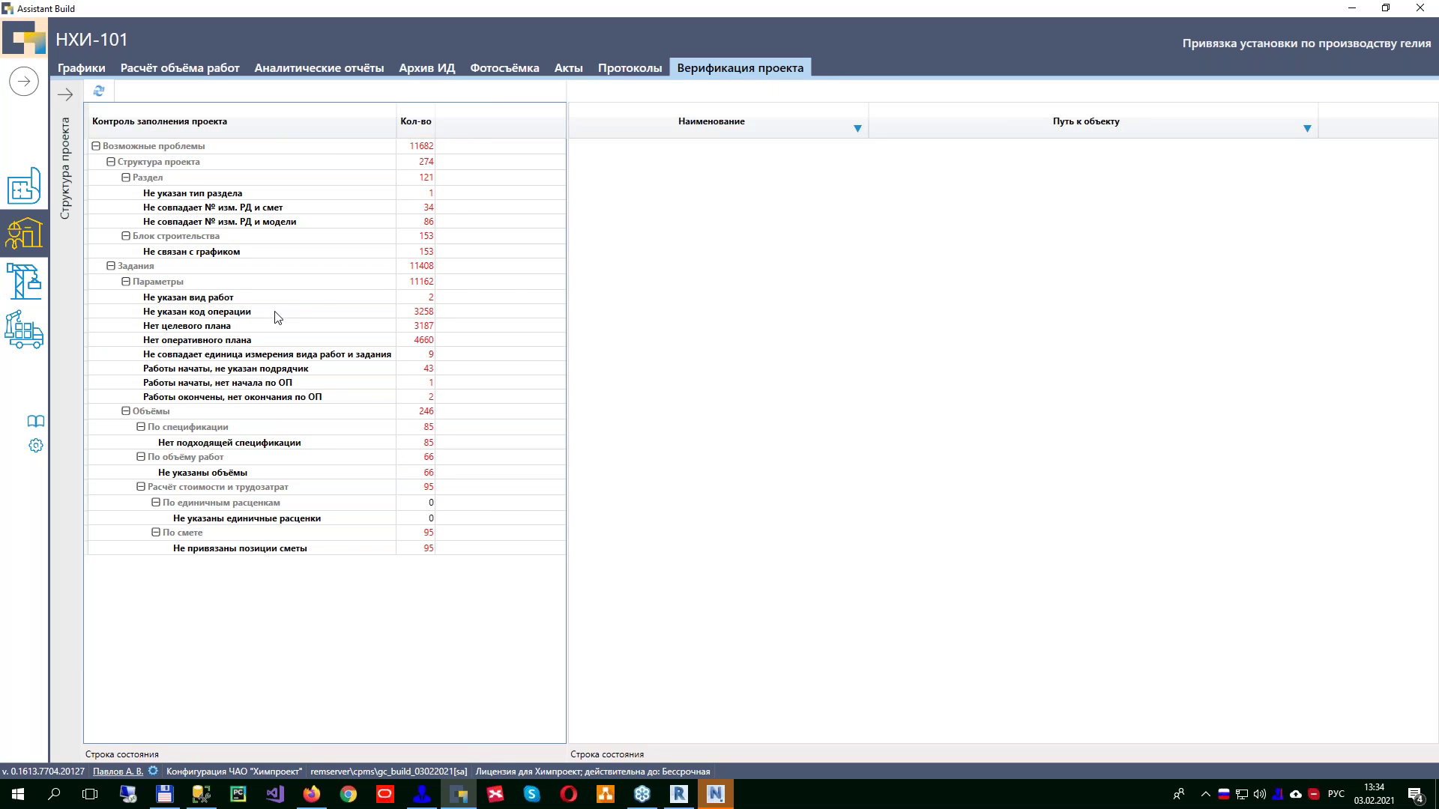
pyautogui.click(287, 355)
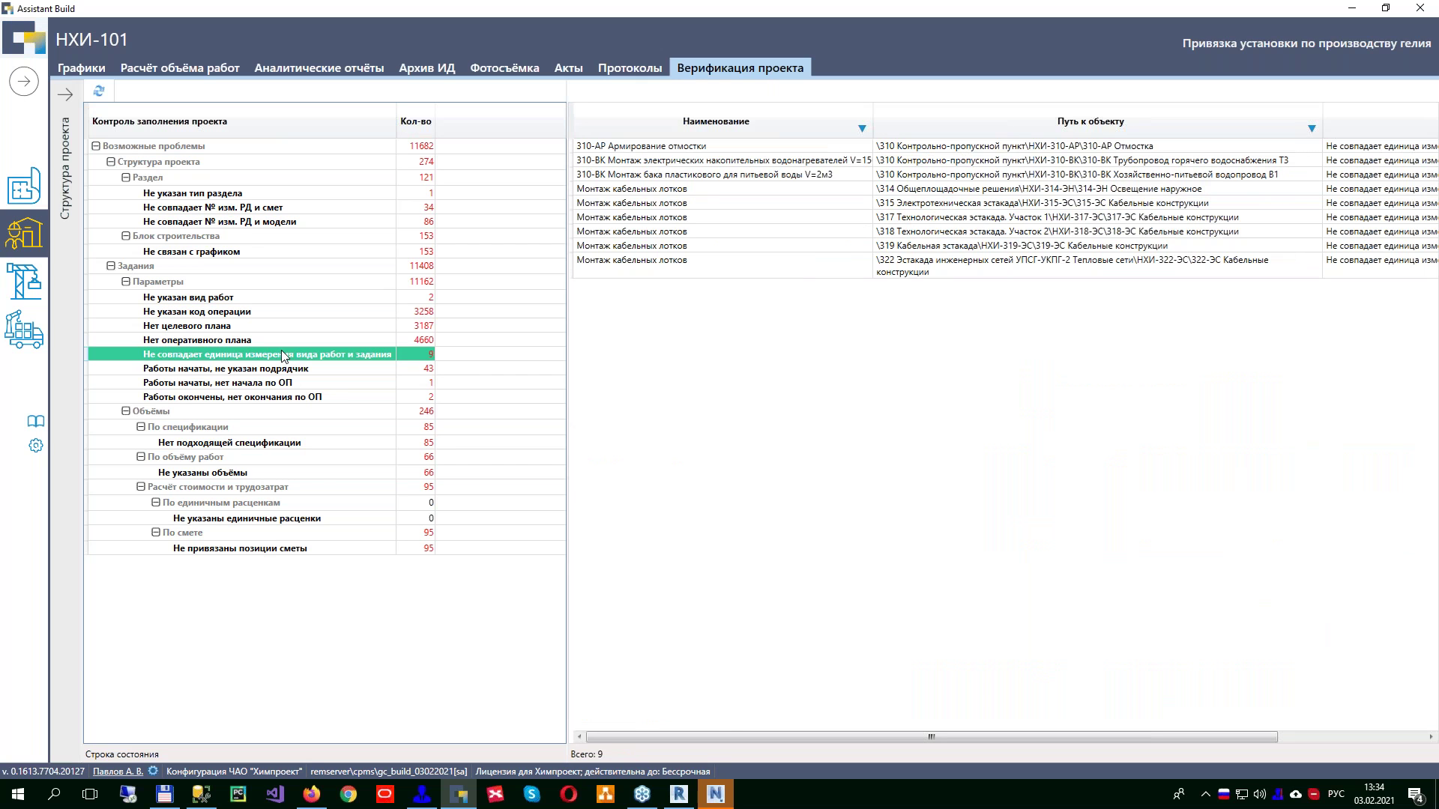
pyautogui.moveTo(828, 146); pyautogui.dragTo(768, 245)
# Step: Compare the lists of sections whose working documentation revision number does not match the model or the estimates
pyautogui.click(229, 222)
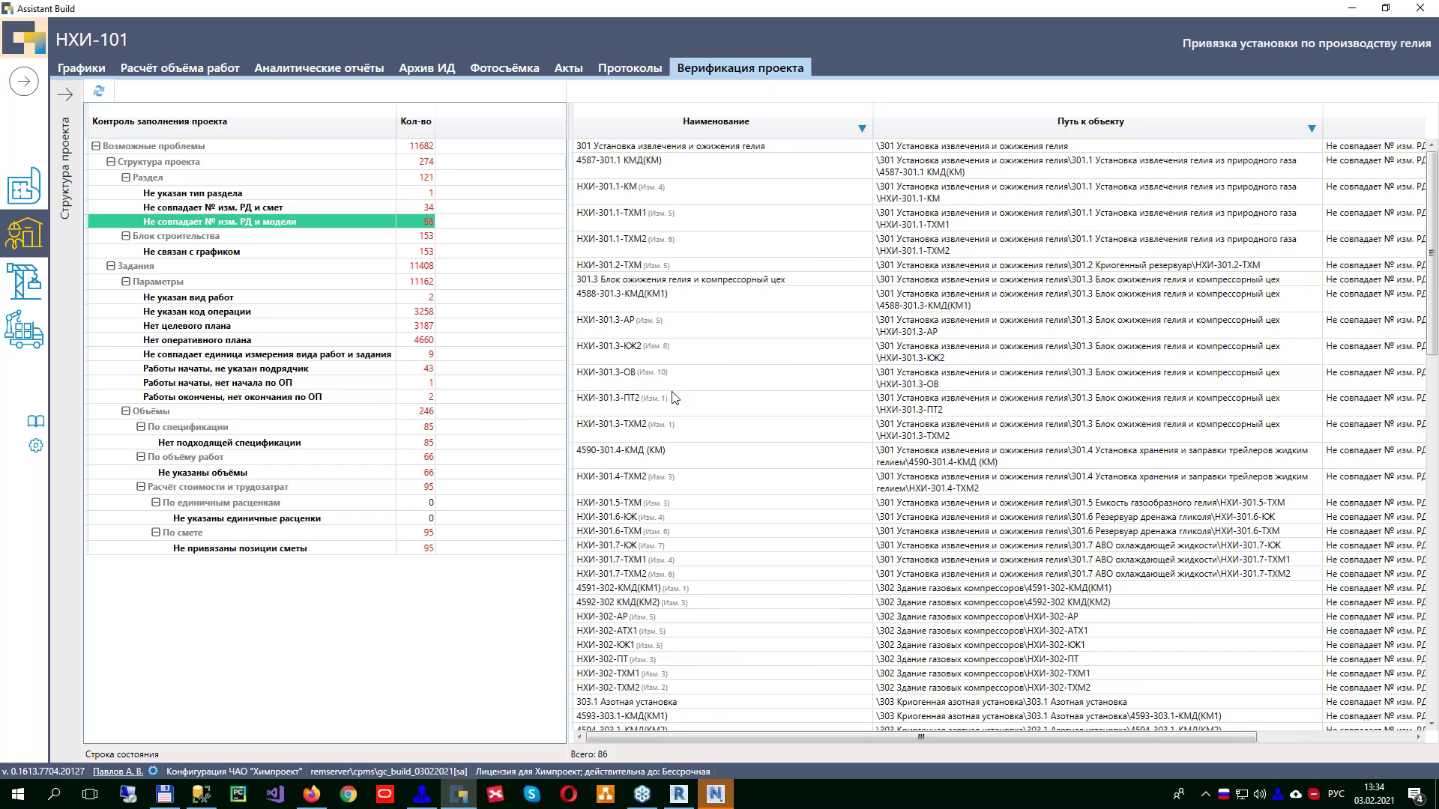
pyautogui.click(688, 371)
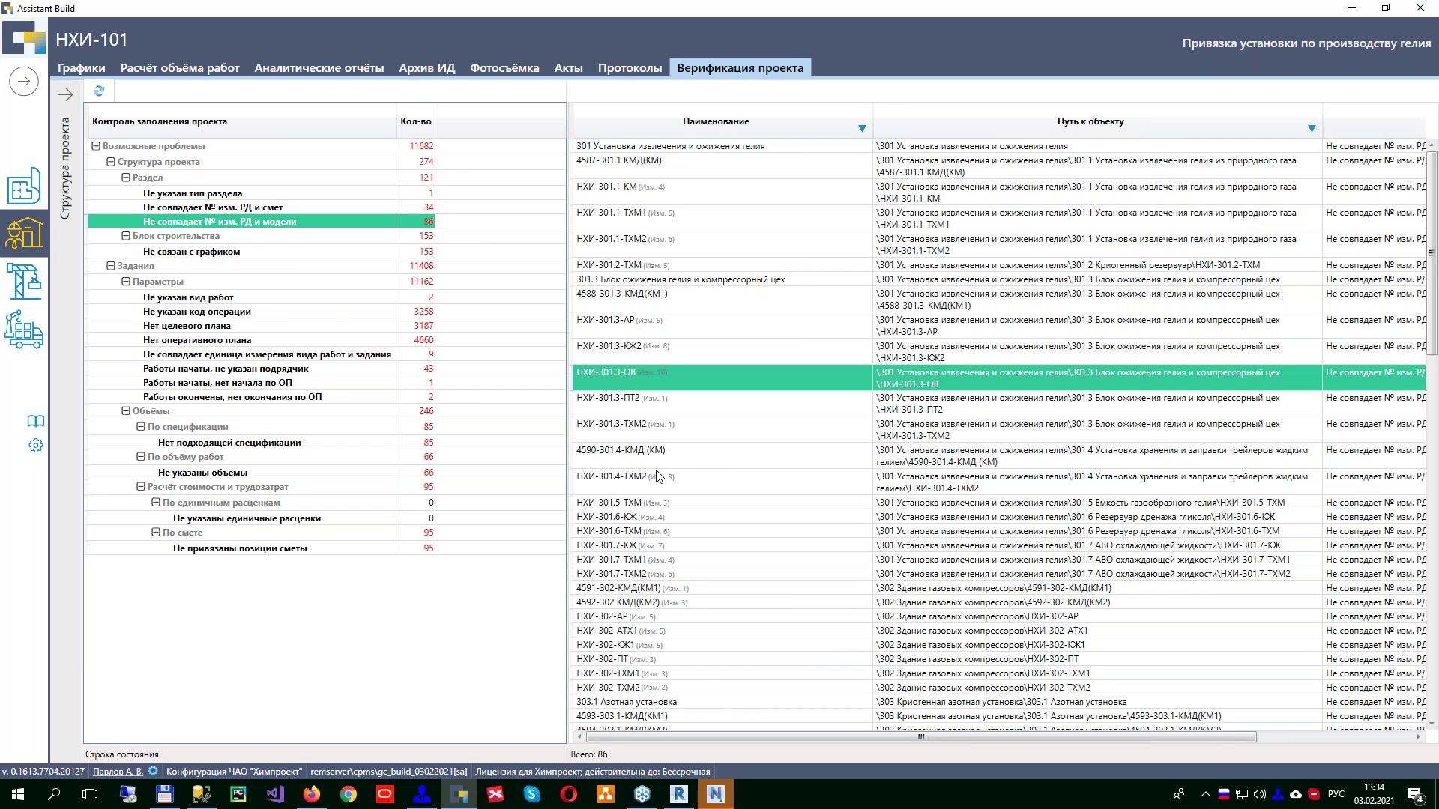
pyautogui.click(251, 207)
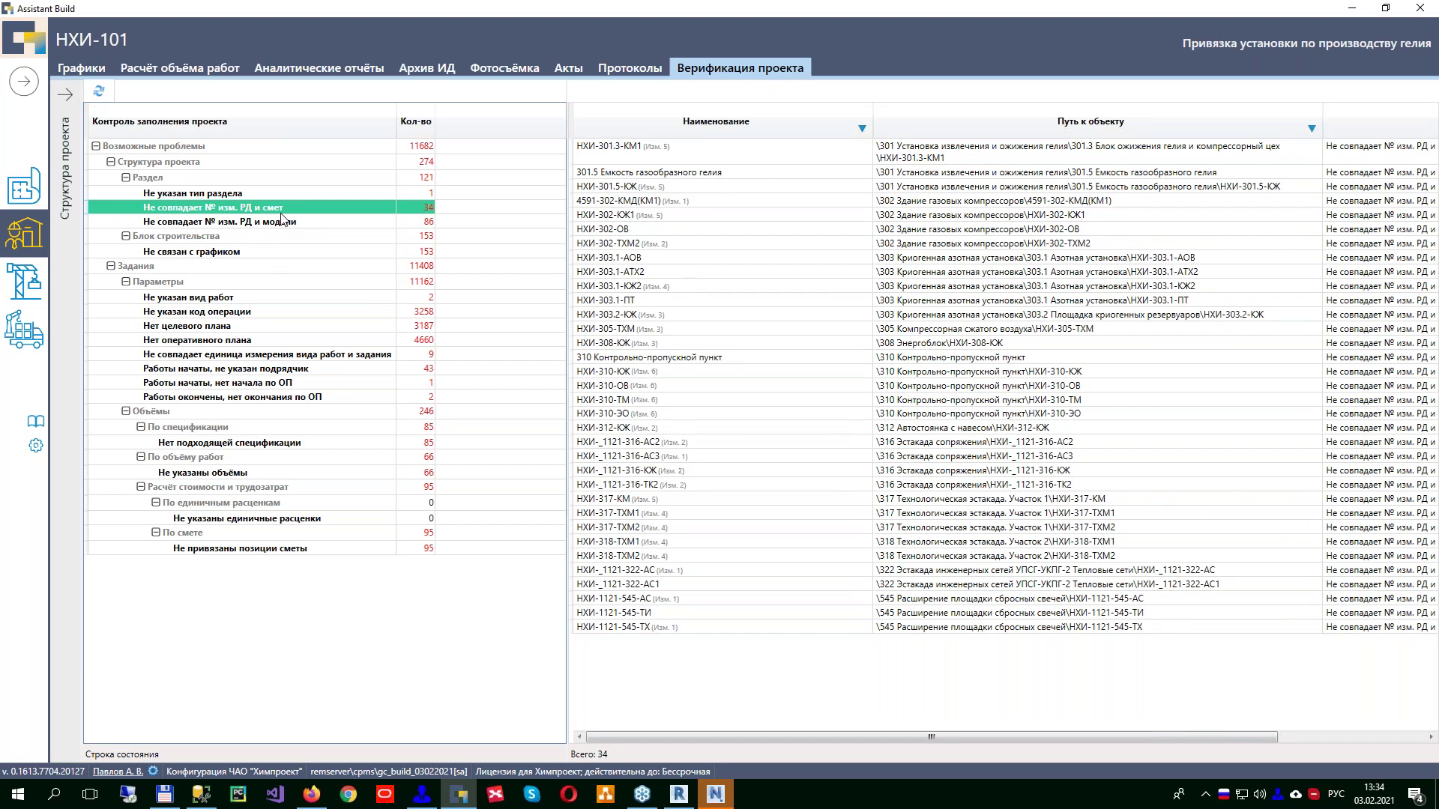
pyautogui.click(255, 223)
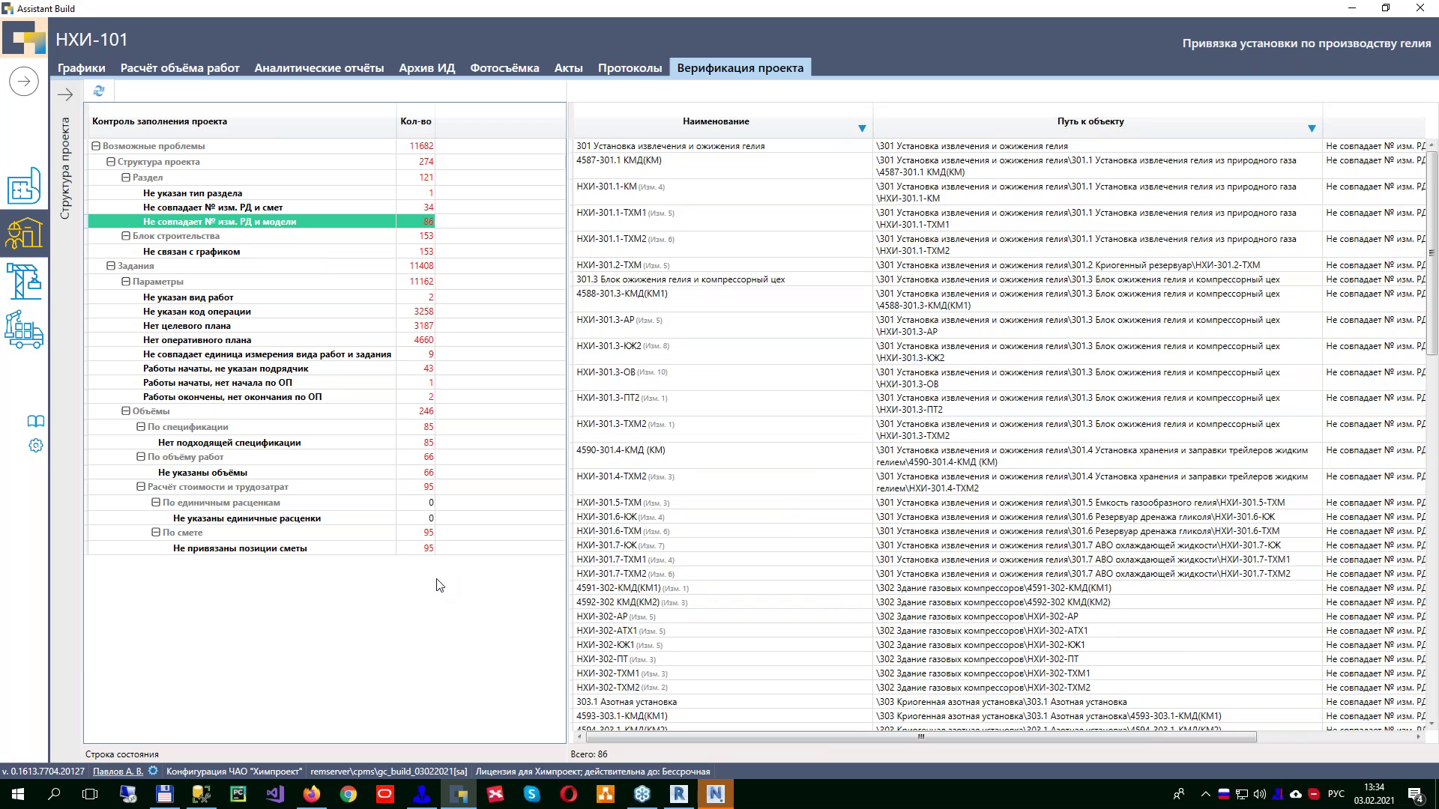
# Step: List the started works with no contractor specified, and those with no start in the operational plan
pyautogui.click(279, 370)
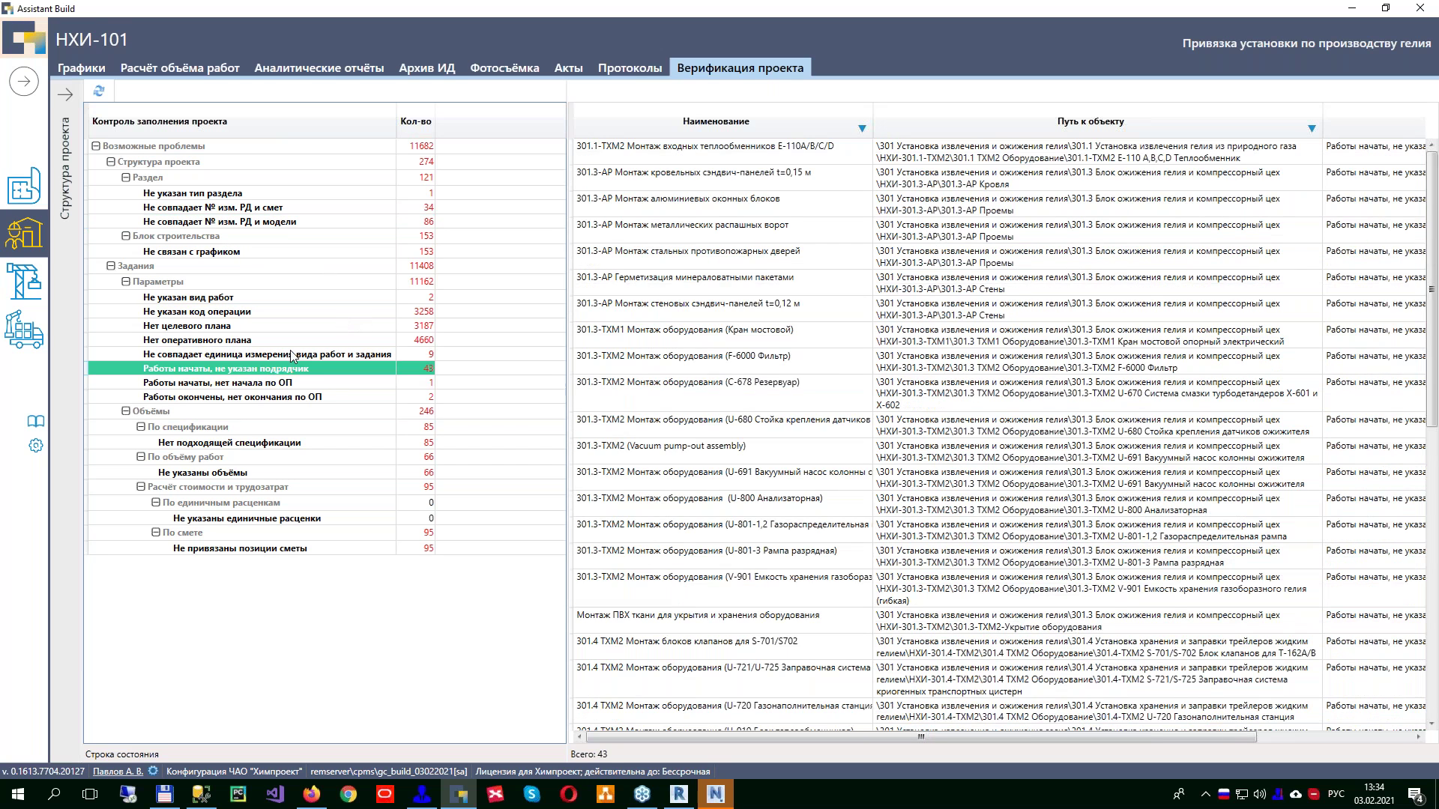
pyautogui.click(286, 383)
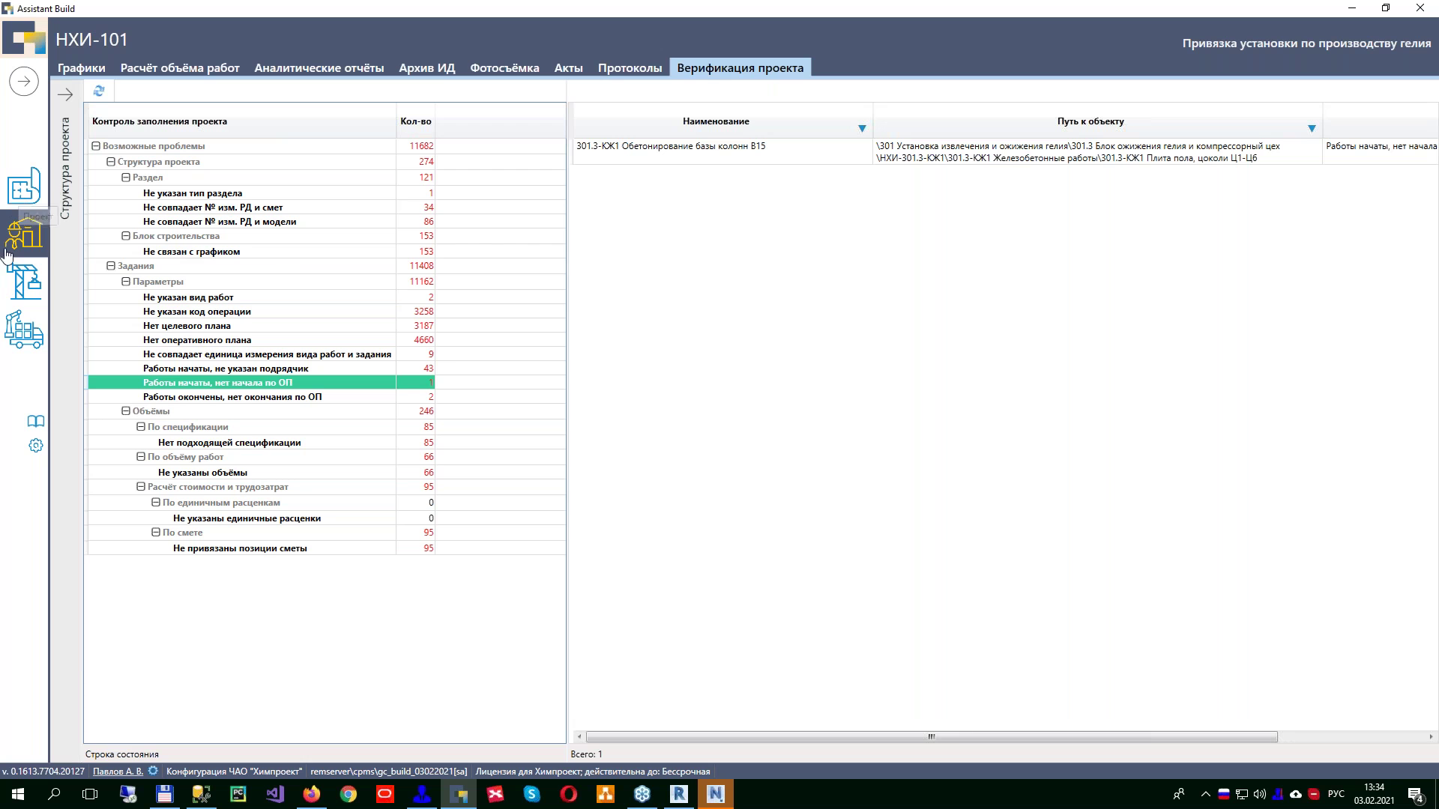
# Step: Open the violations register under Строительный контроль with the project structure shown
pyautogui.click(22, 292)
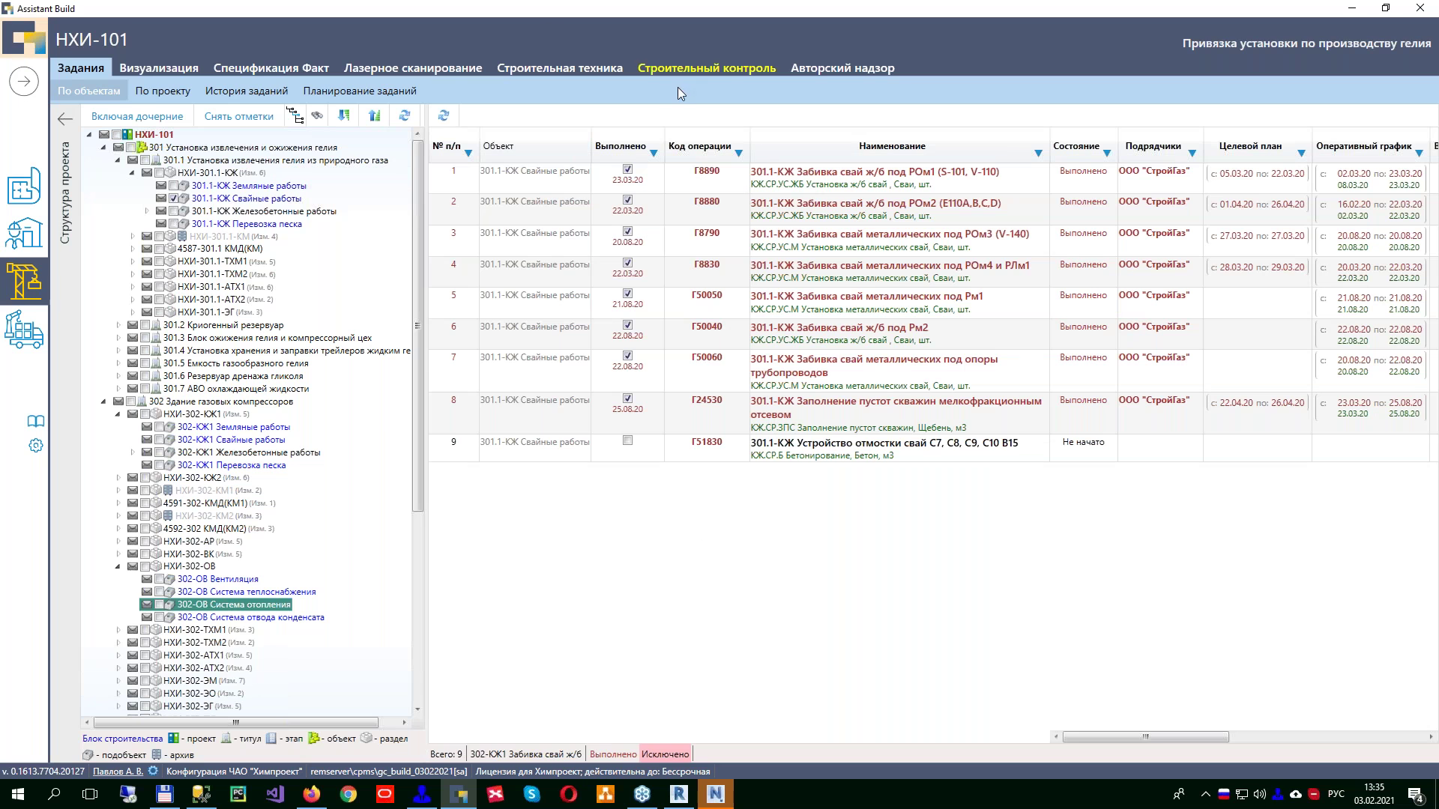
pyautogui.click(665, 70)
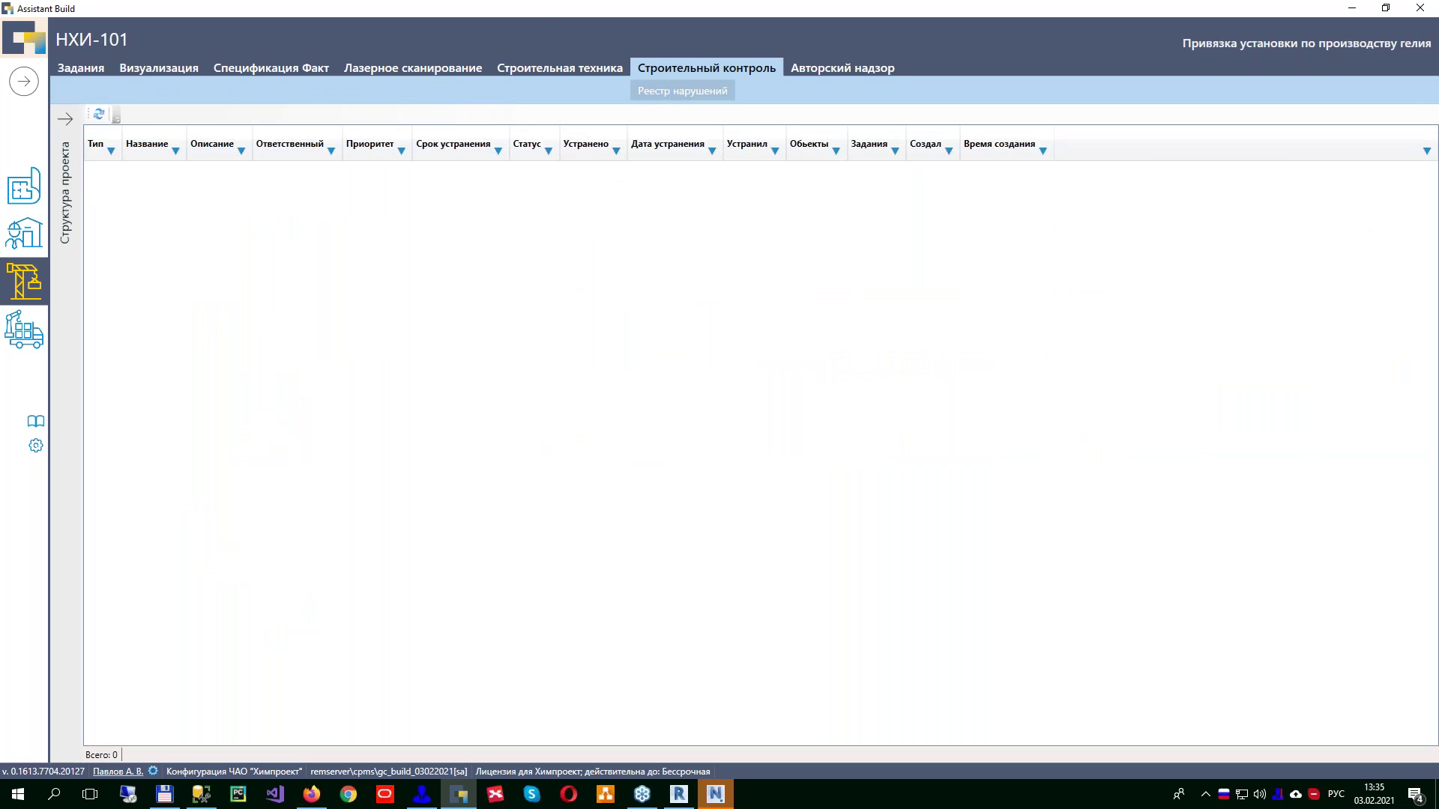
pyautogui.click(66, 187)
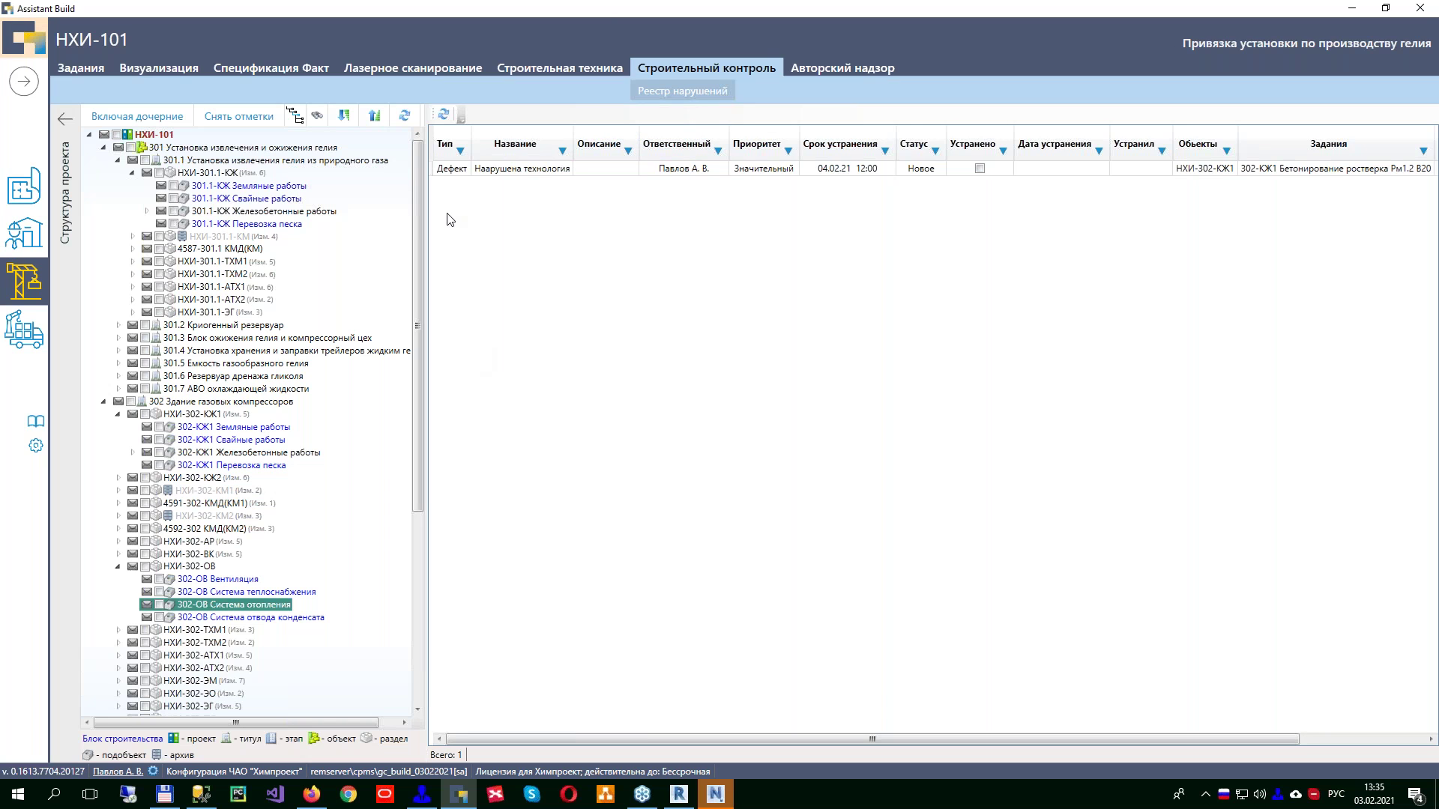
# Step: Open the parameters of the defect "Нарушена технология" for viewing and close them
pyautogui.click(530, 169)
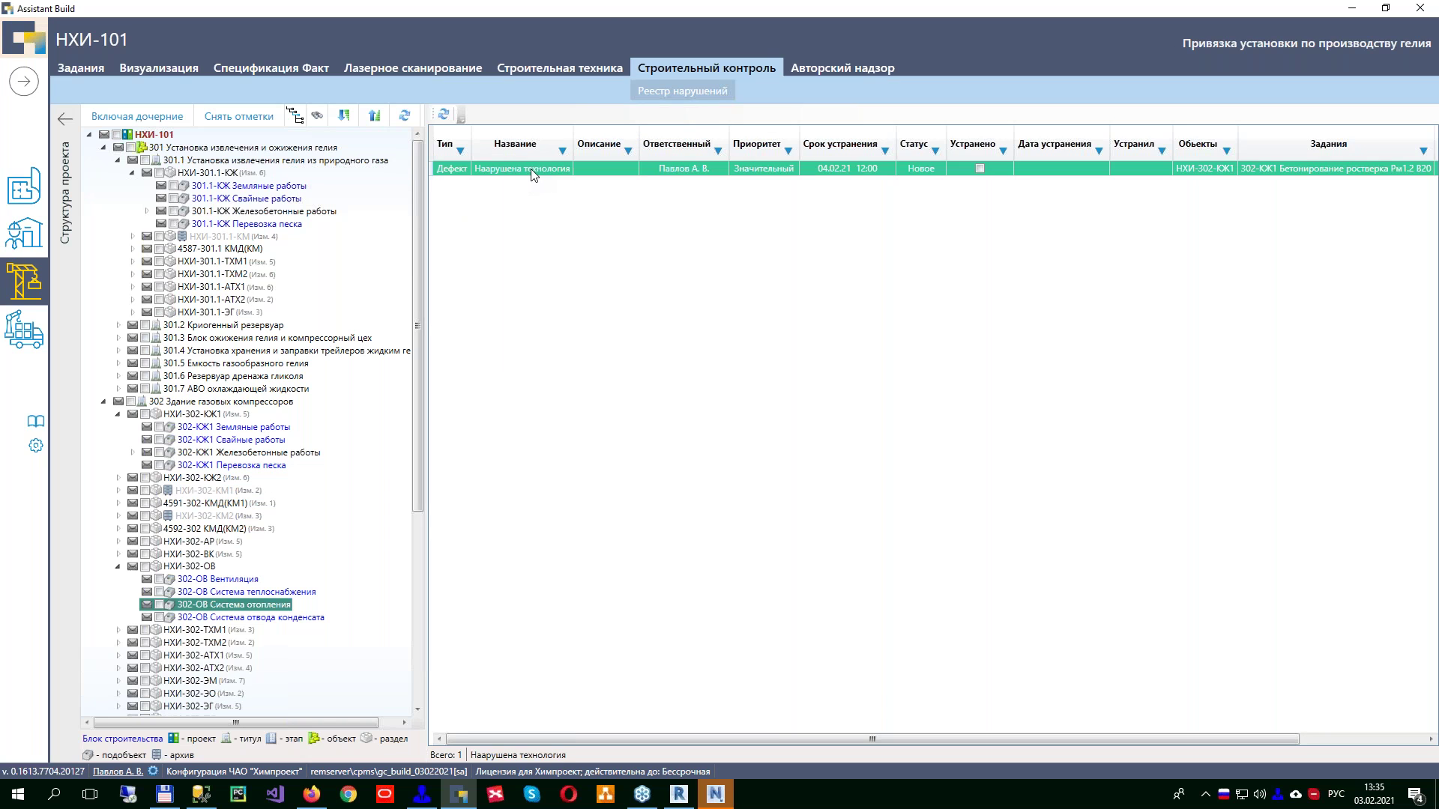
pyautogui.rightClick(530, 170)
pyautogui.click(595, 202)
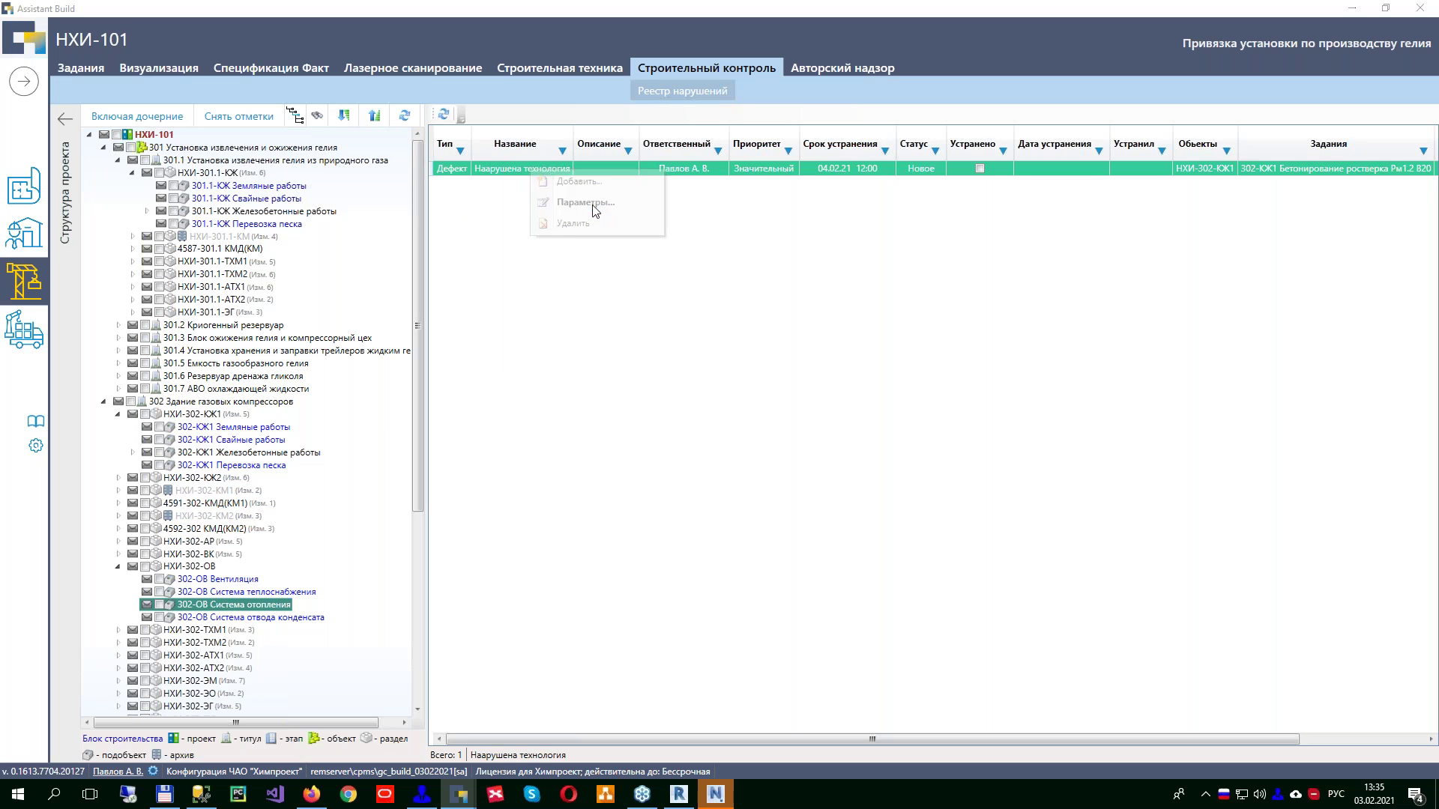
pyautogui.click(575, 221)
pyautogui.click(618, 219)
pyautogui.click(1265, 199)
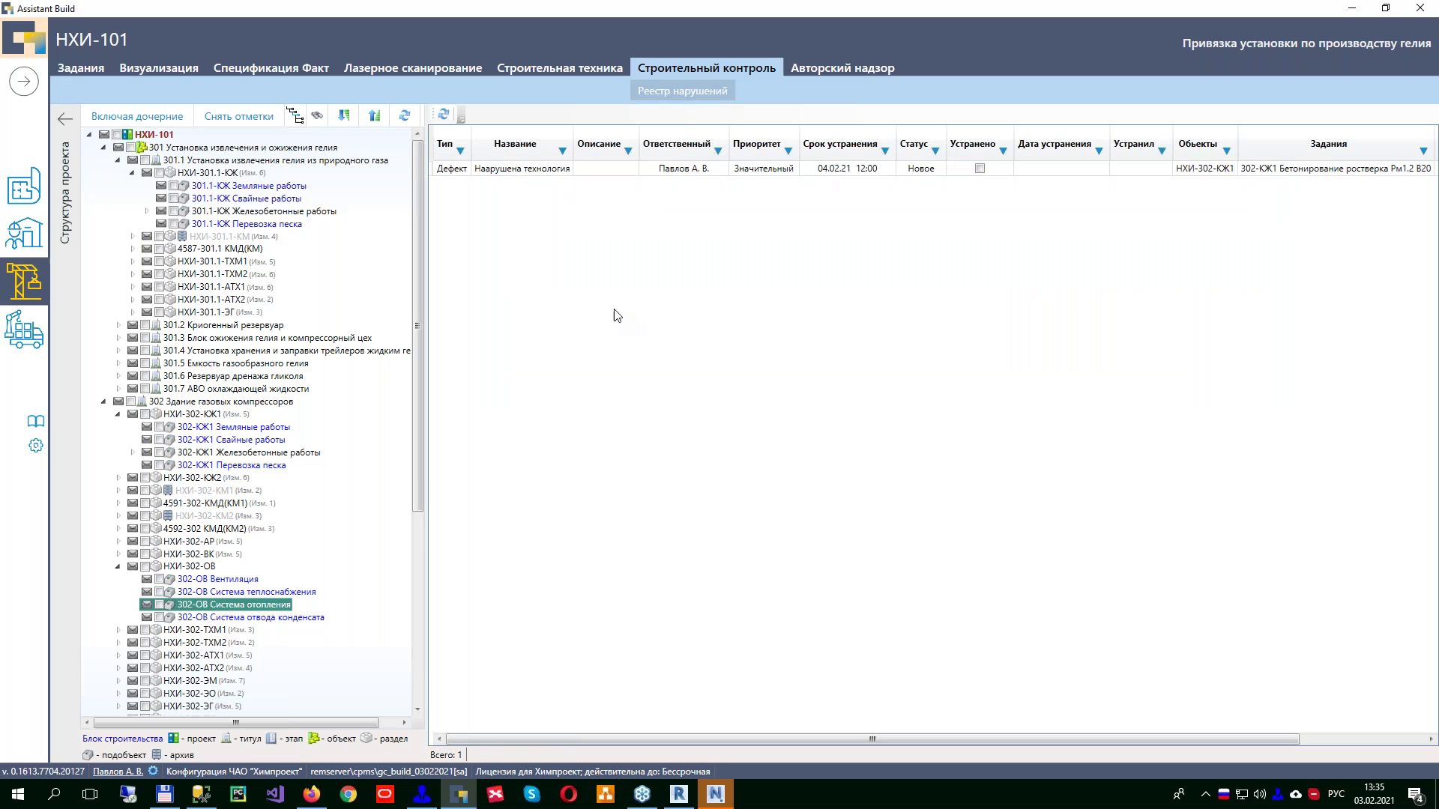
# Step: Open the electronic journals of Авторский надзор and look through the actions available for Журнал АН №1
pyautogui.click(842, 69)
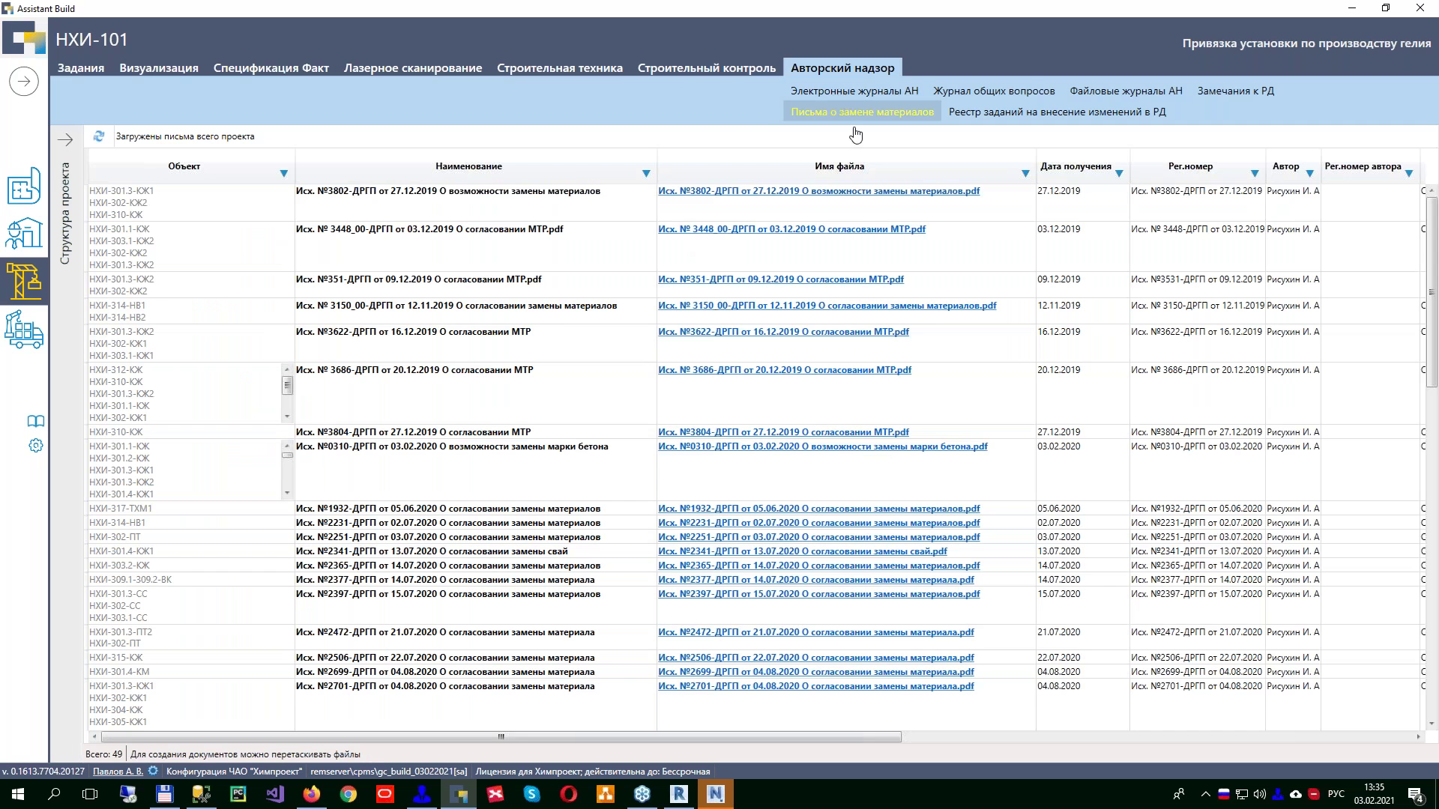
pyautogui.click(845, 91)
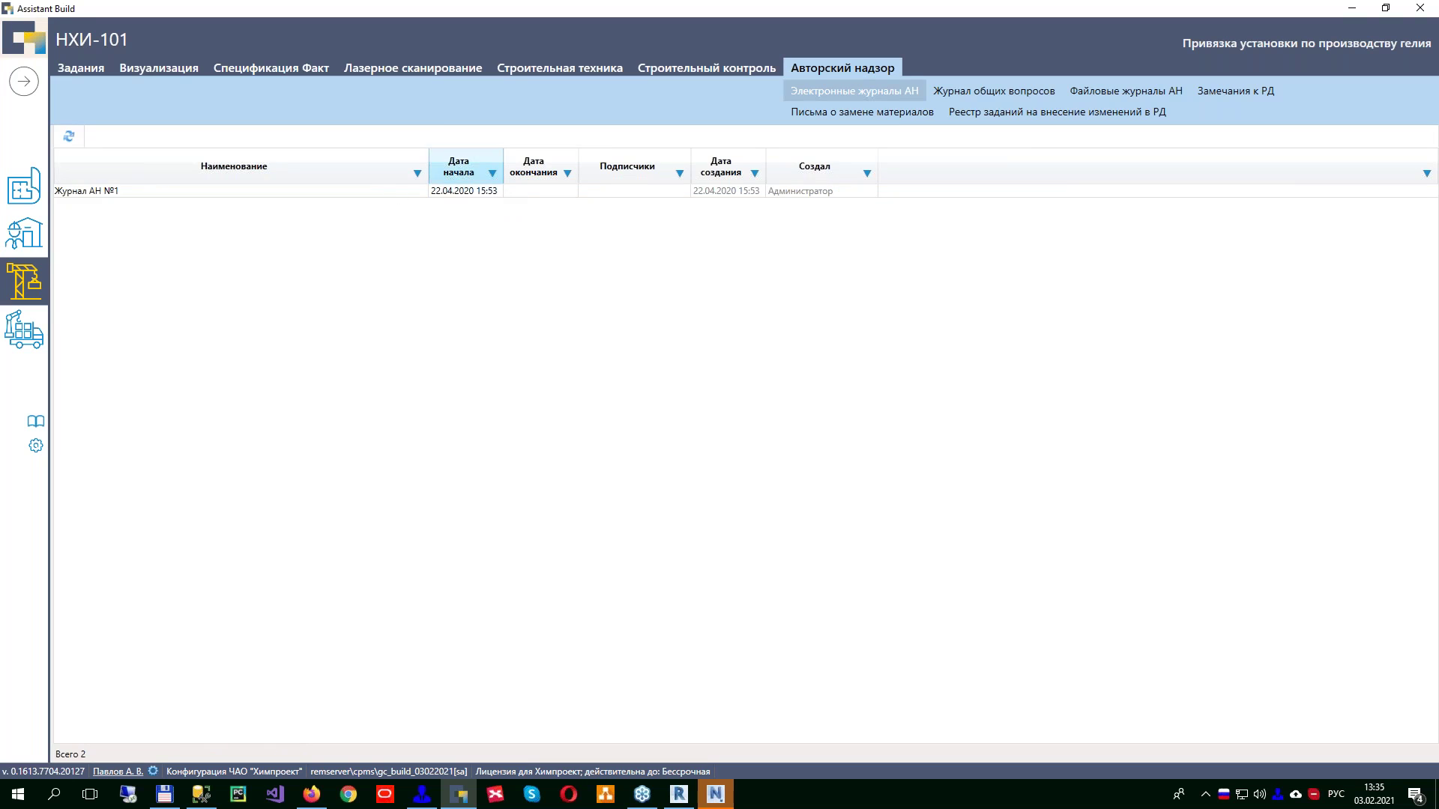
pyautogui.rightClick(362, 194)
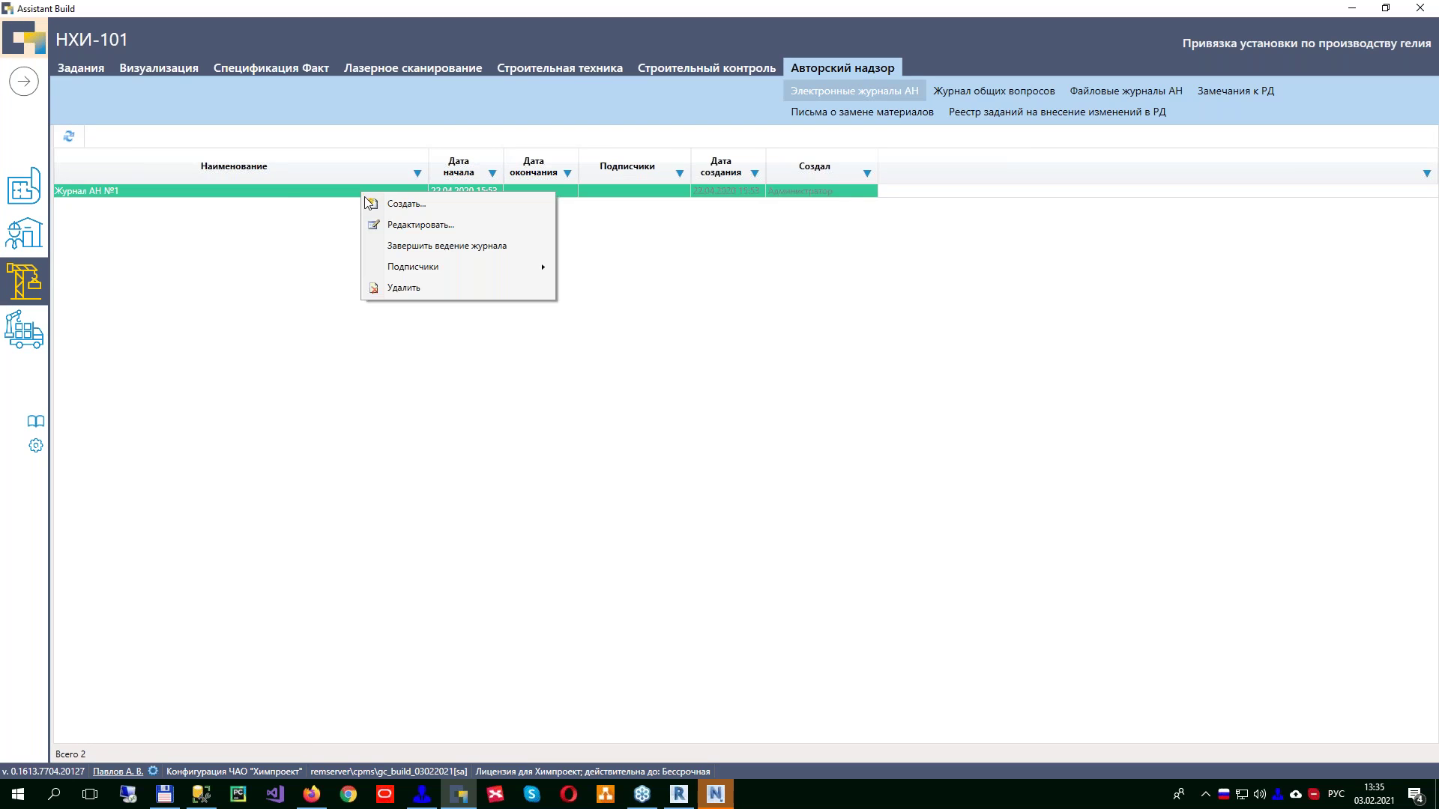
pyautogui.click(301, 199)
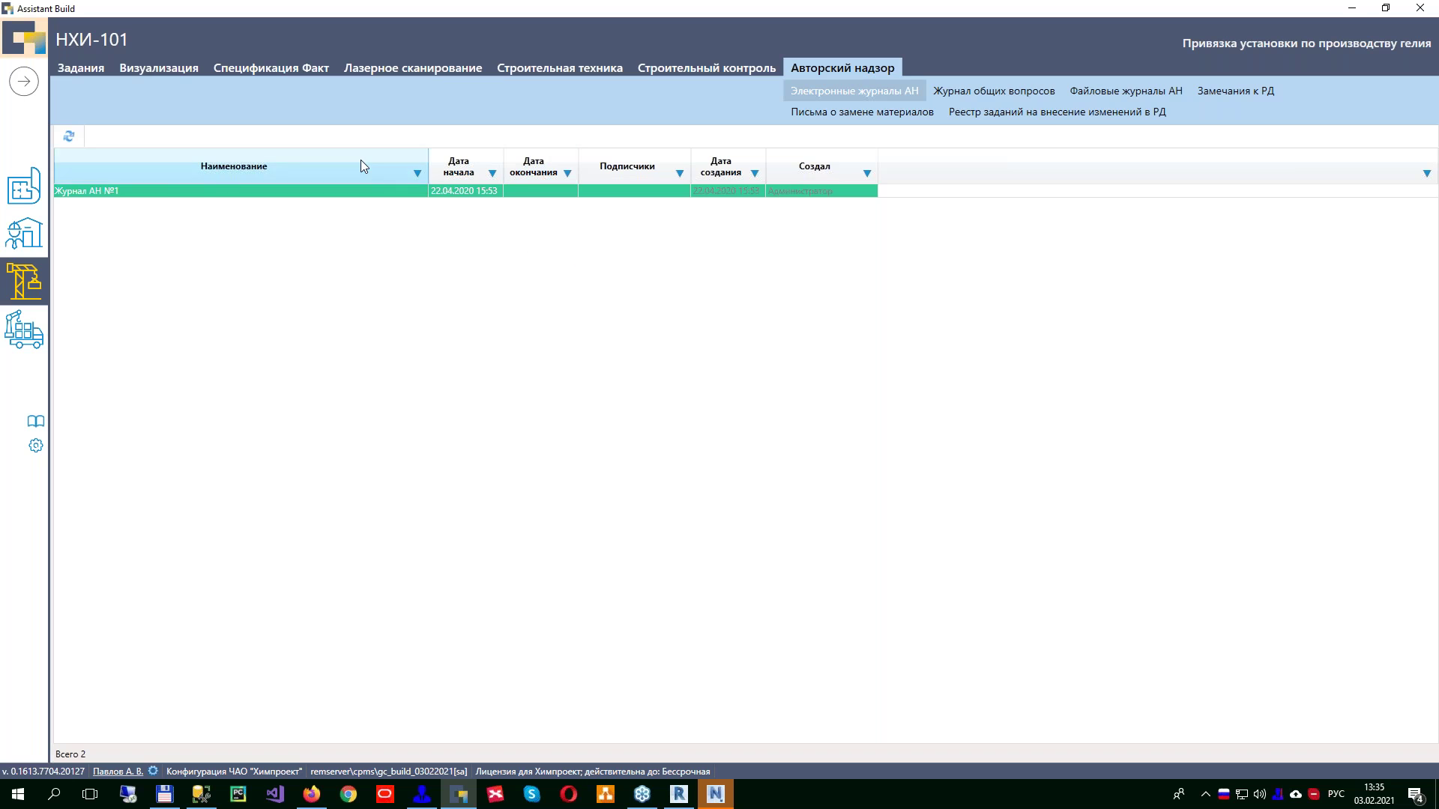
pyautogui.rightClick(157, 194)
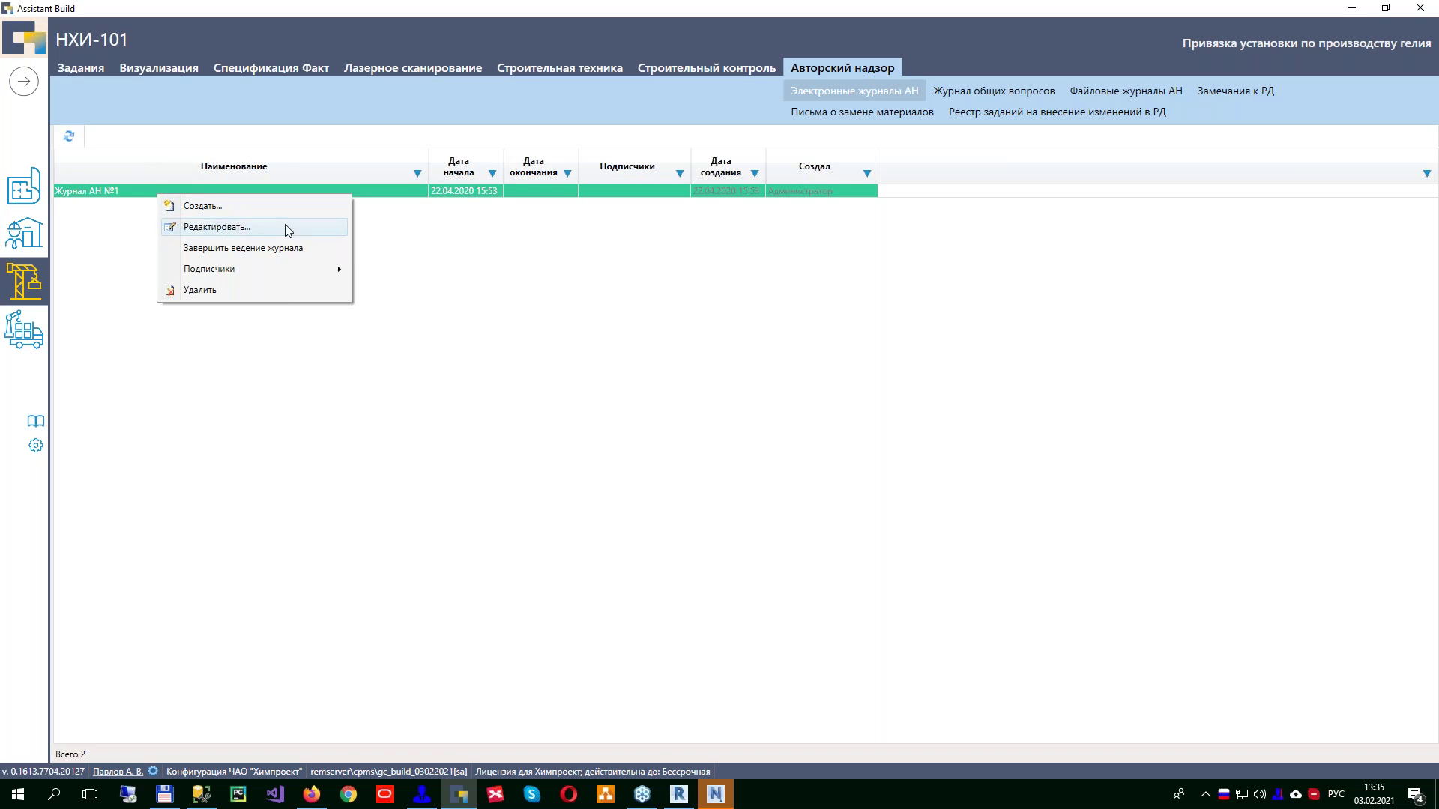
pyautogui.click(516, 191)
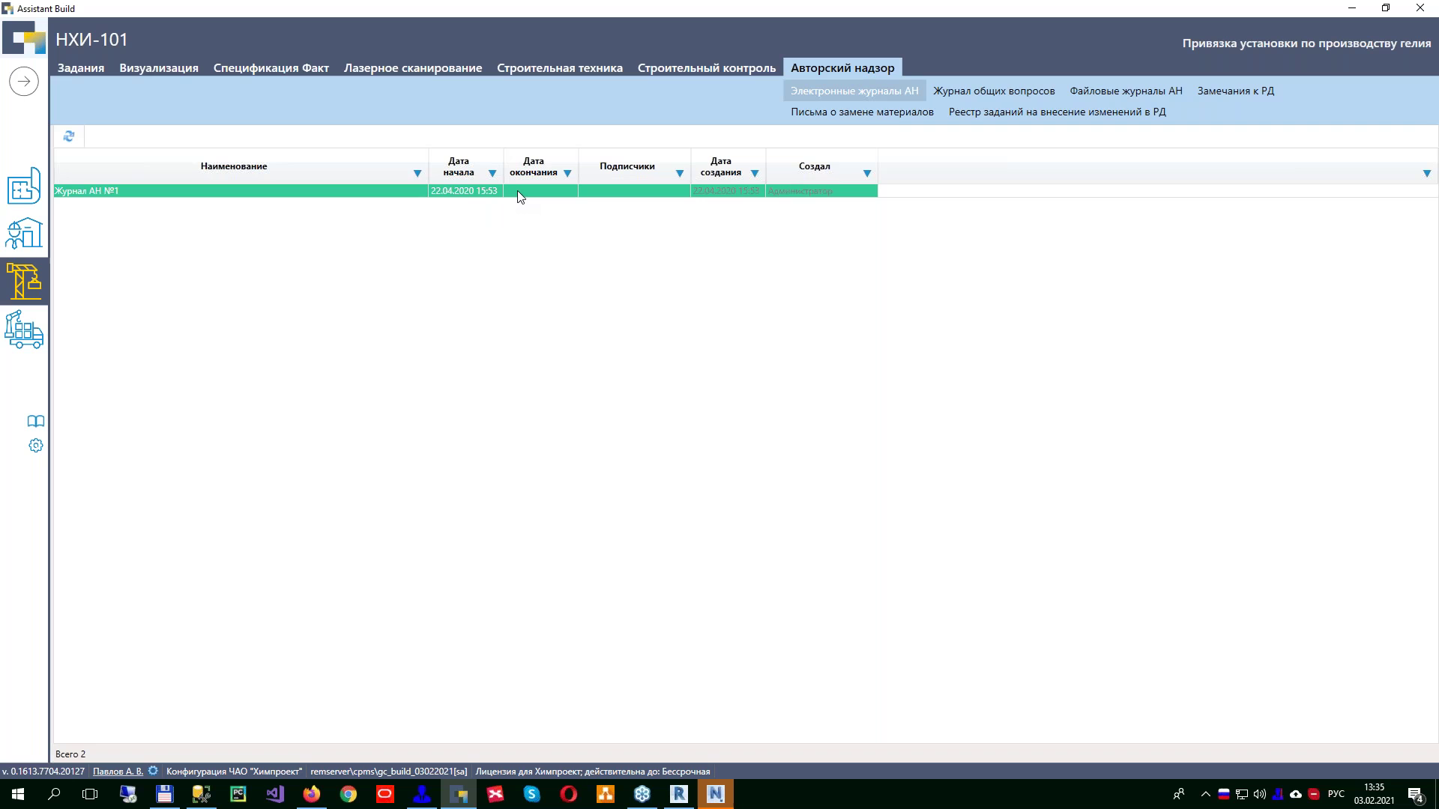
# Step: Open the general questions journal "Замечания и согласования в рамках авторского надзора" and read its questions and decisions
pyautogui.click(960, 100)
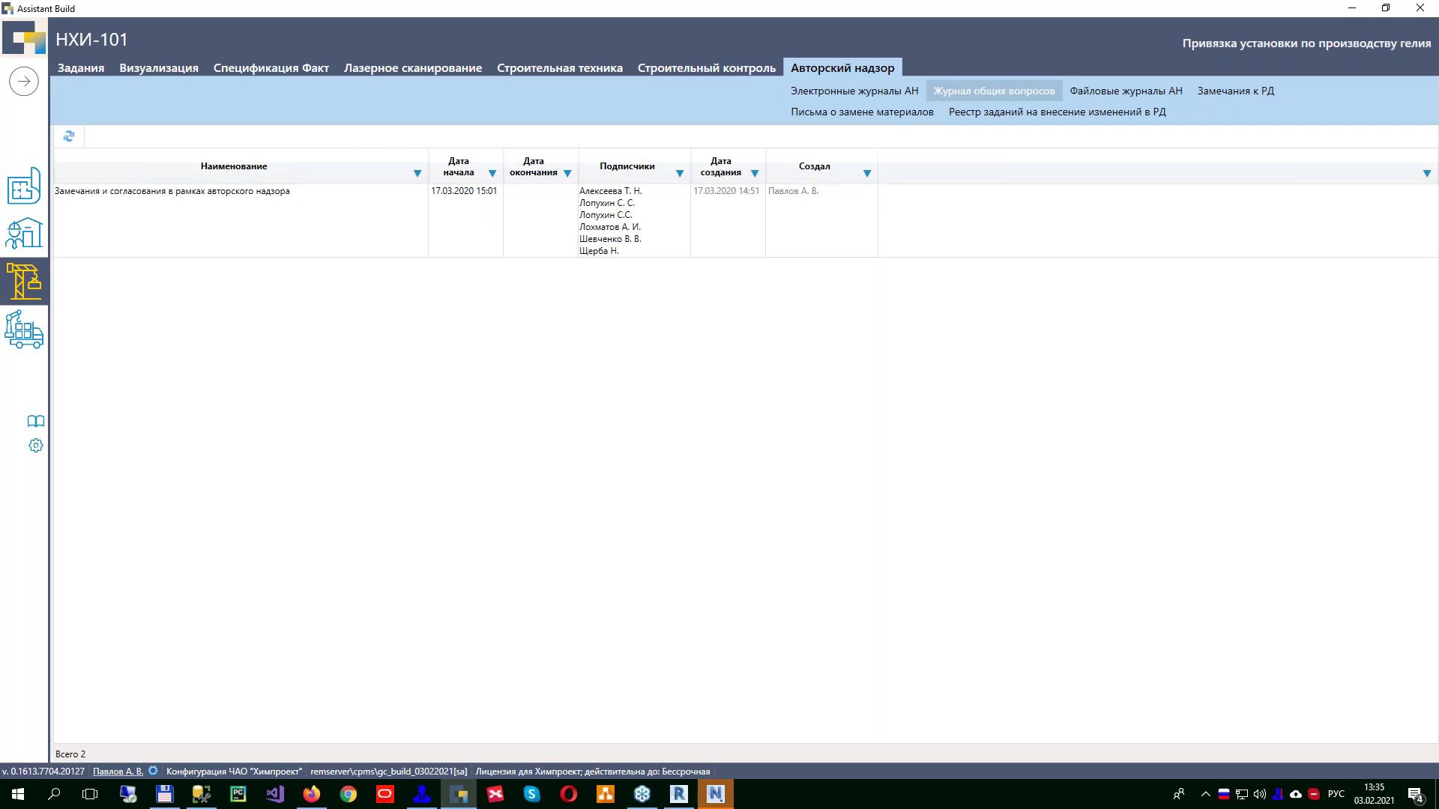
pyautogui.click(286, 213)
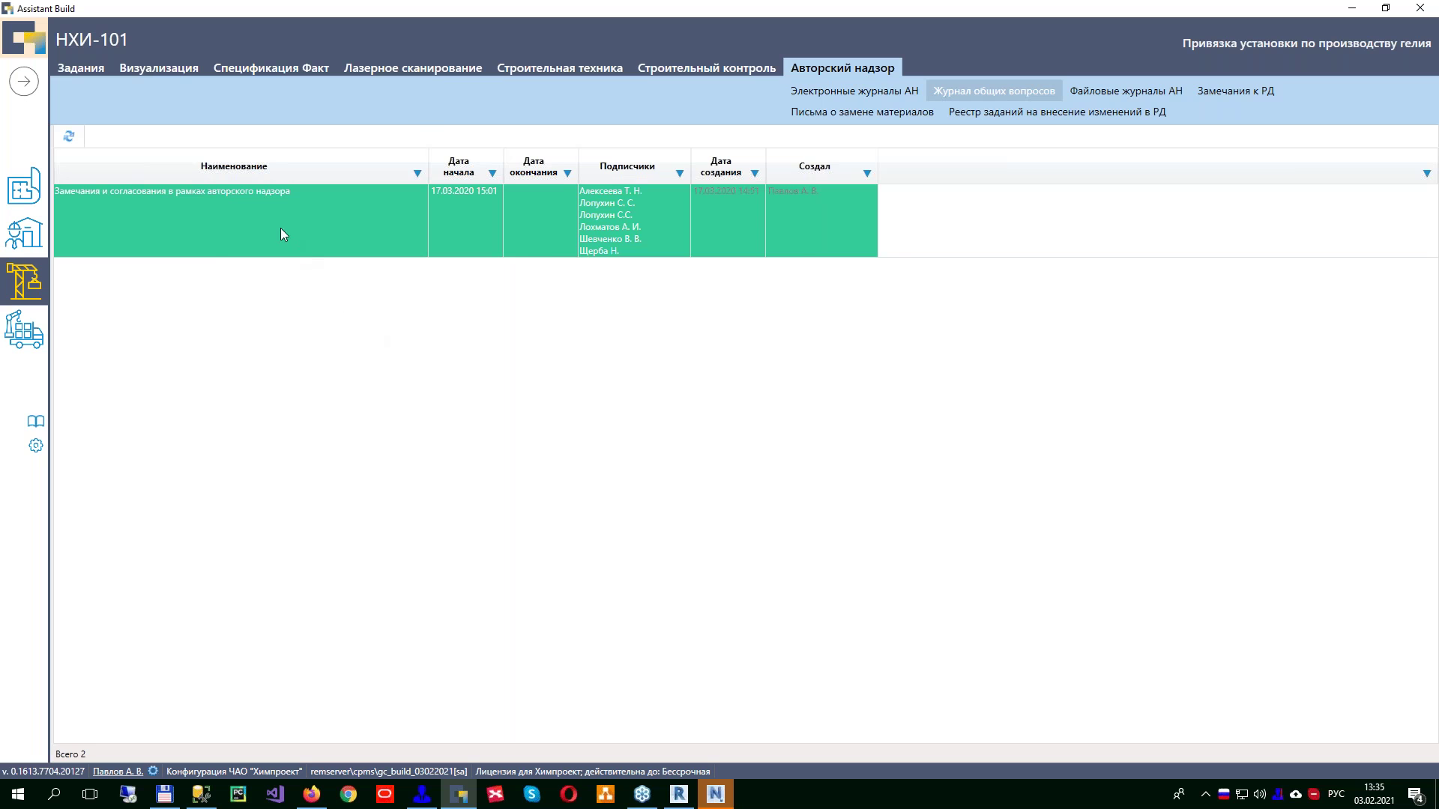
pyautogui.doubleClick(282, 231)
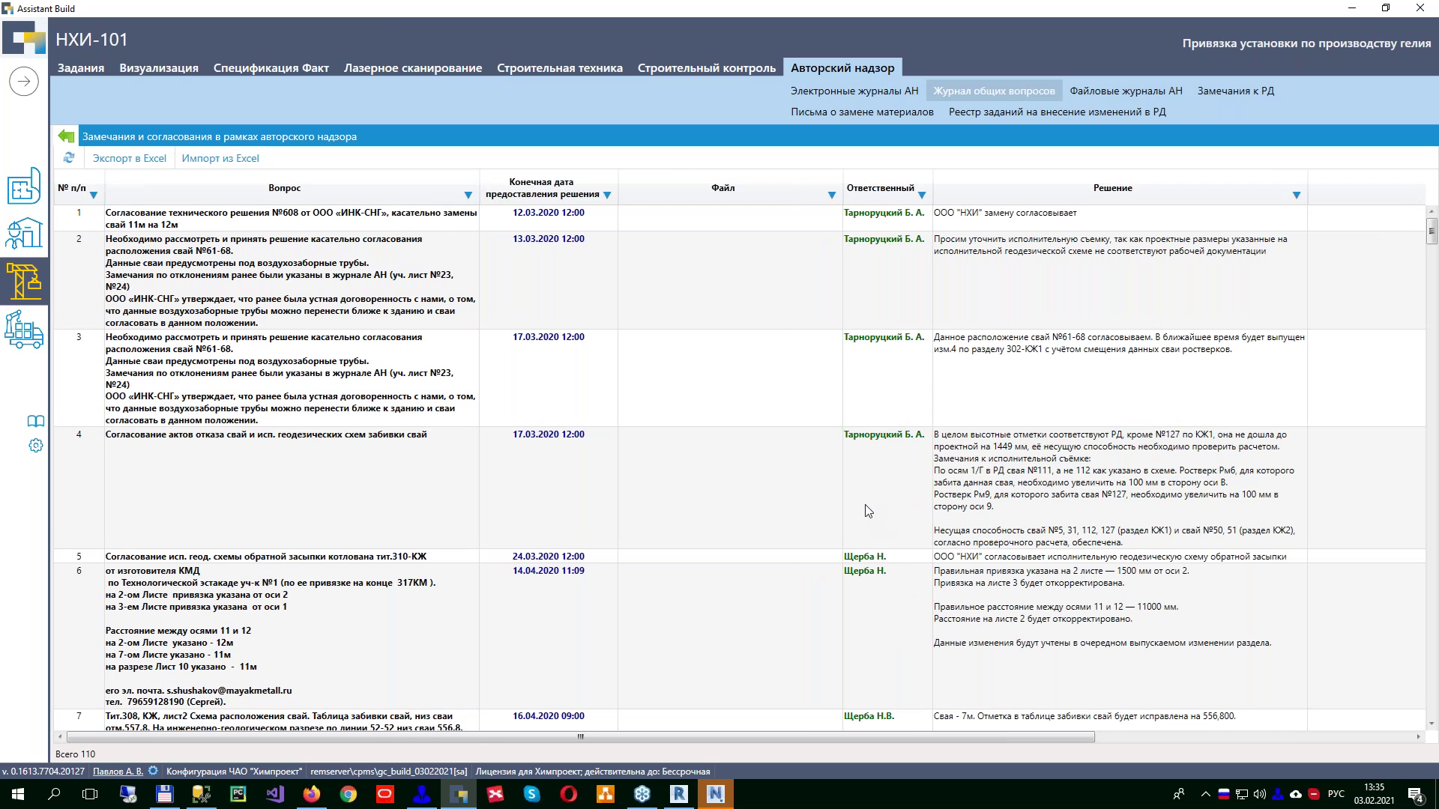
pyautogui.scroll(-2, 860, 505)
pyautogui.scroll(-2, 858, 513)
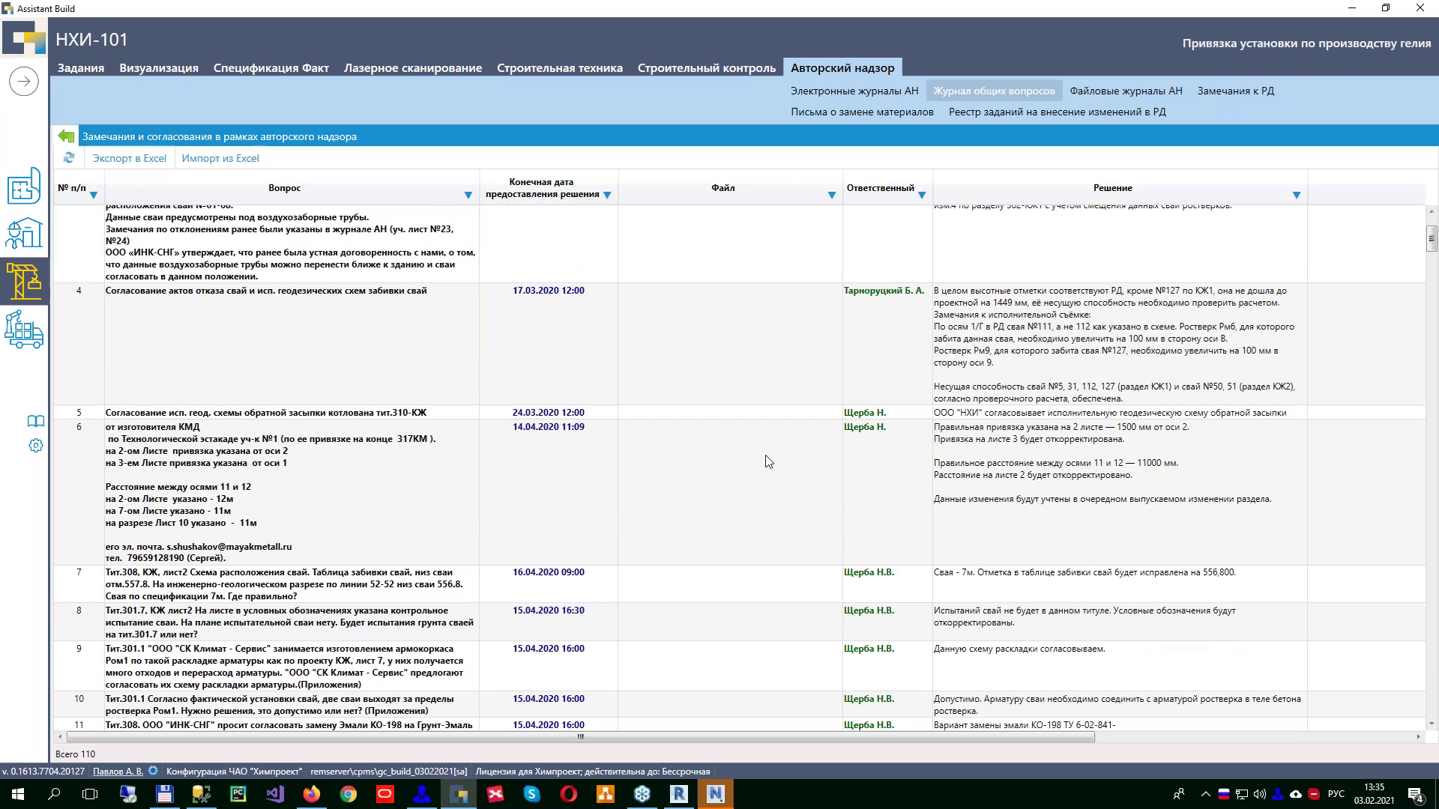
pyautogui.scroll(-1, 804, 517)
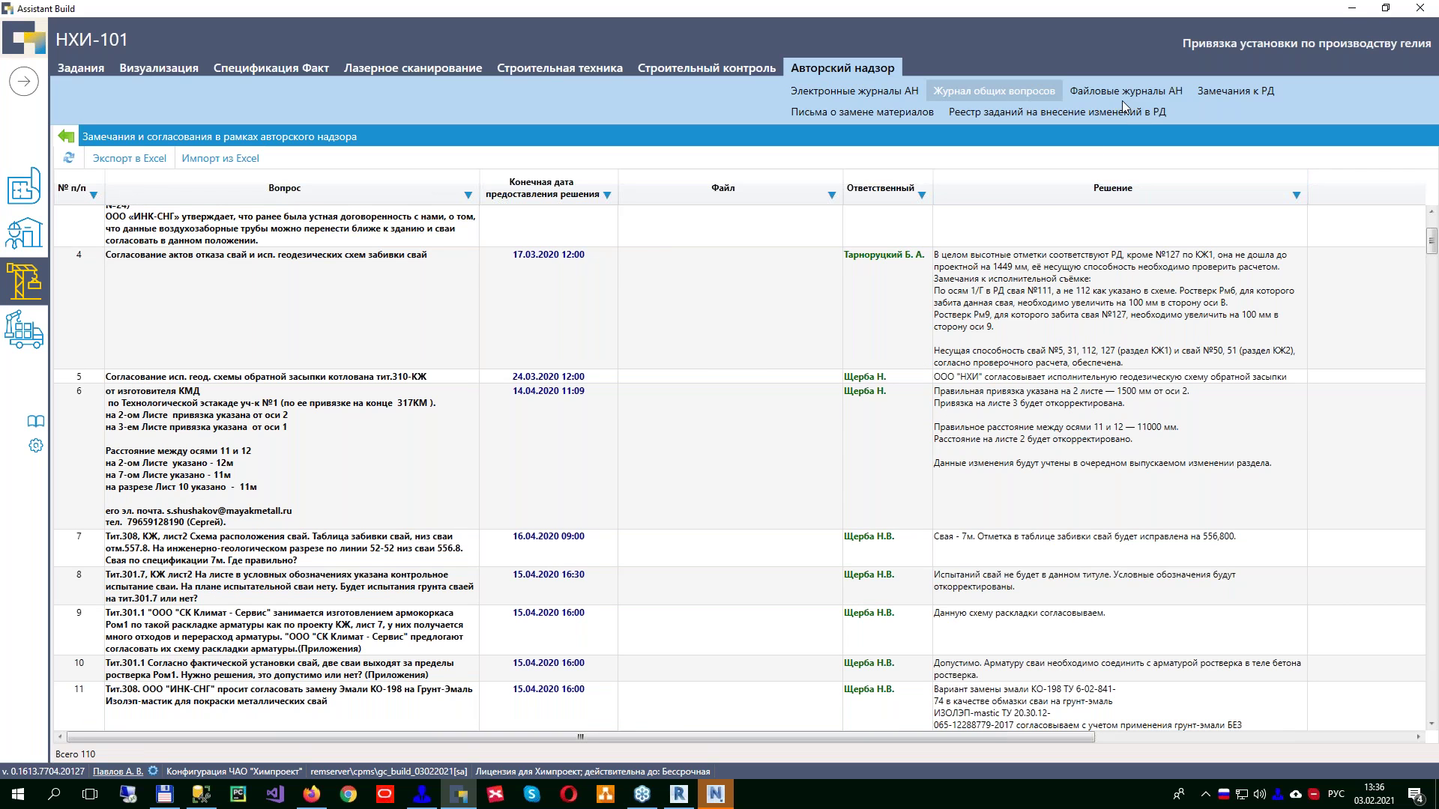
# Step: View the material replacement letters with the project structure shown
pyautogui.click(896, 112)
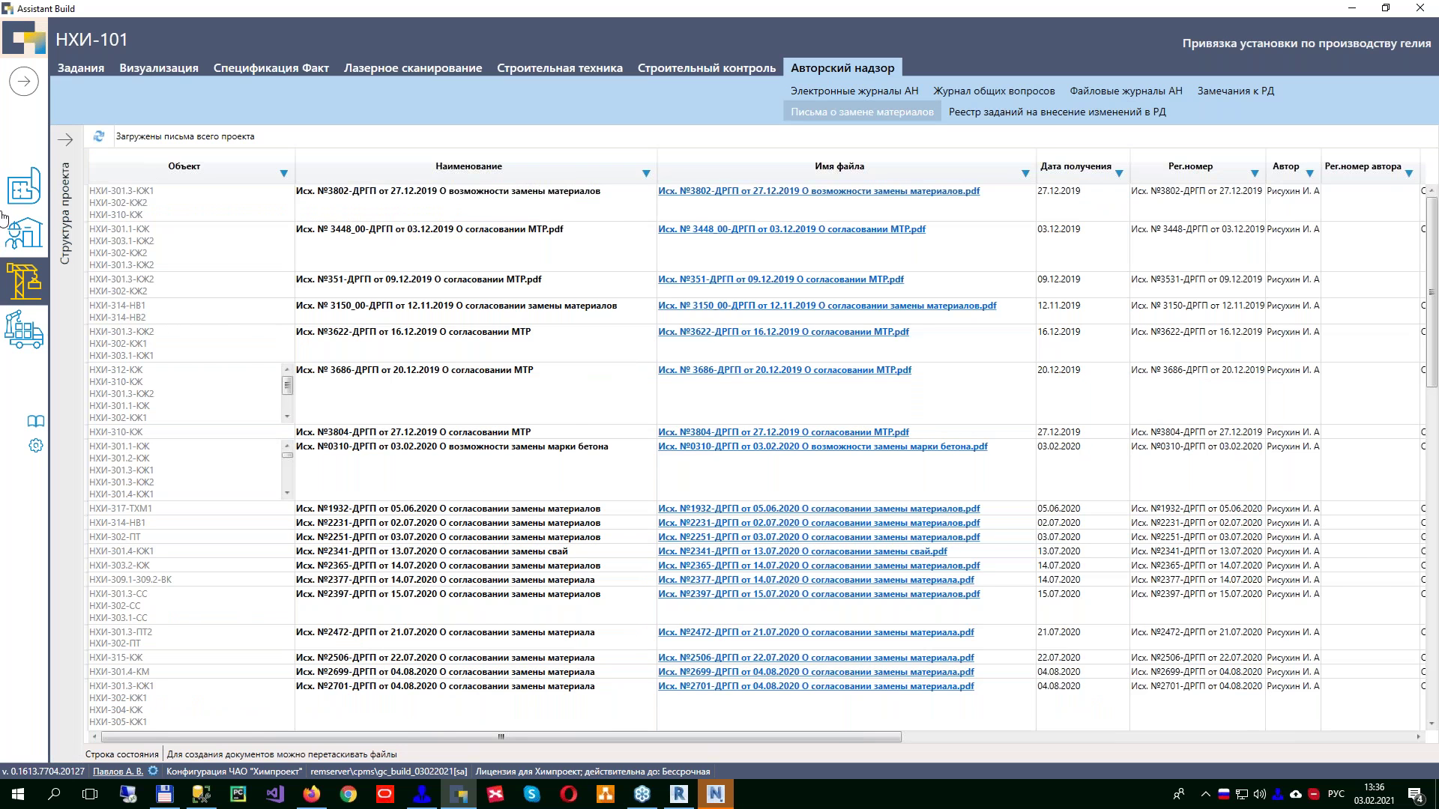
pyautogui.click(65, 162)
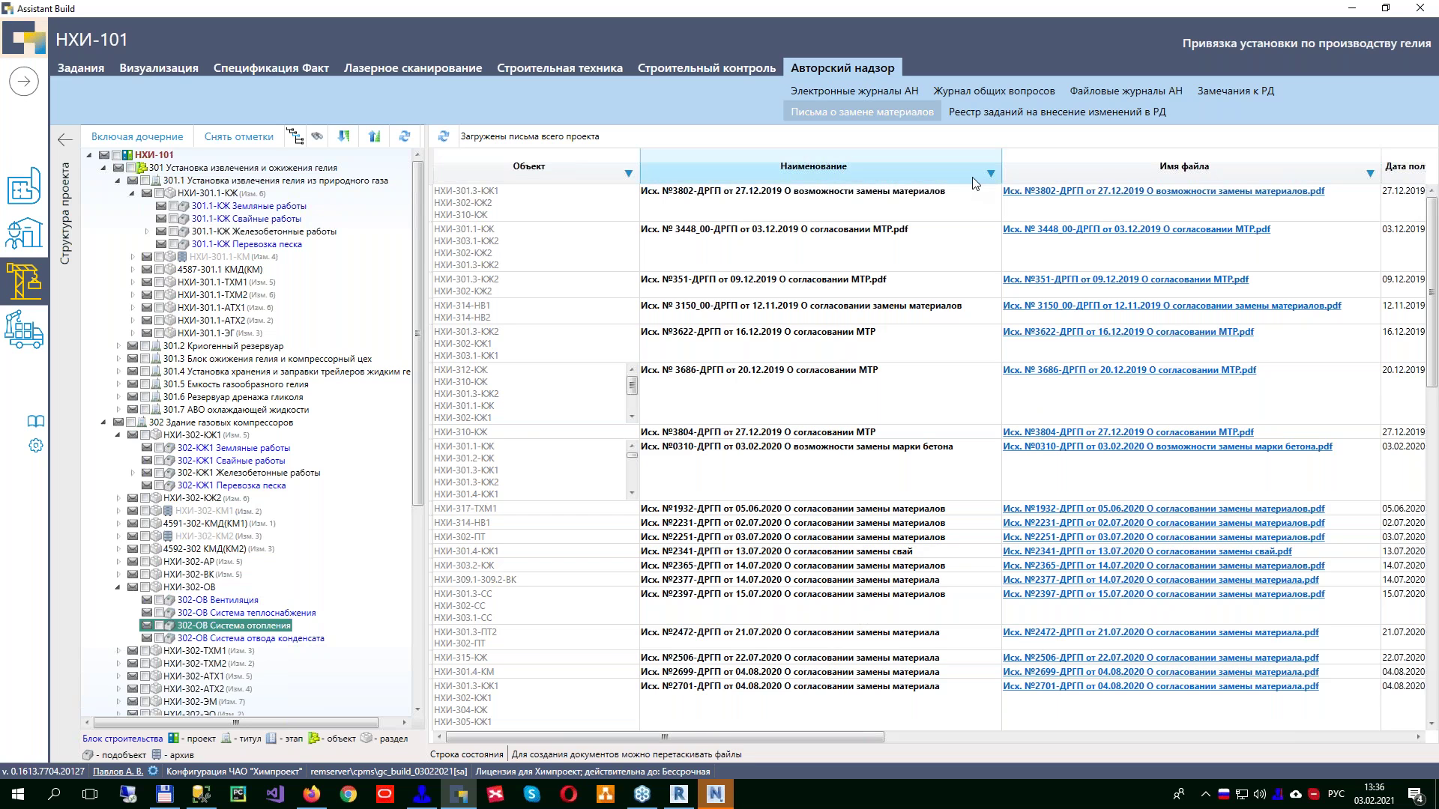
# Step: View the register of working documentation change tasks, and the Замечания к РД list with the project structure shown
pyautogui.click(984, 116)
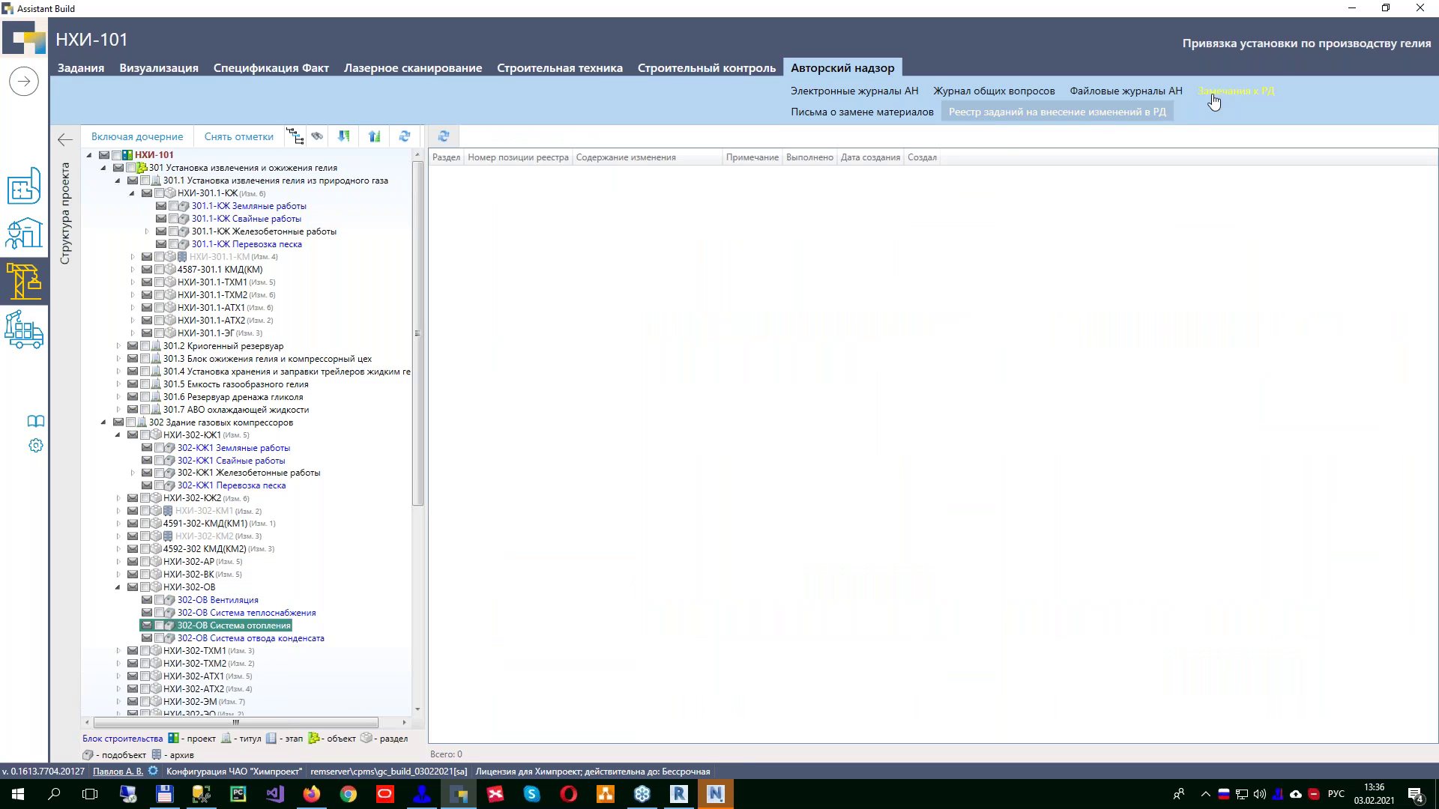
pyautogui.click(1244, 91)
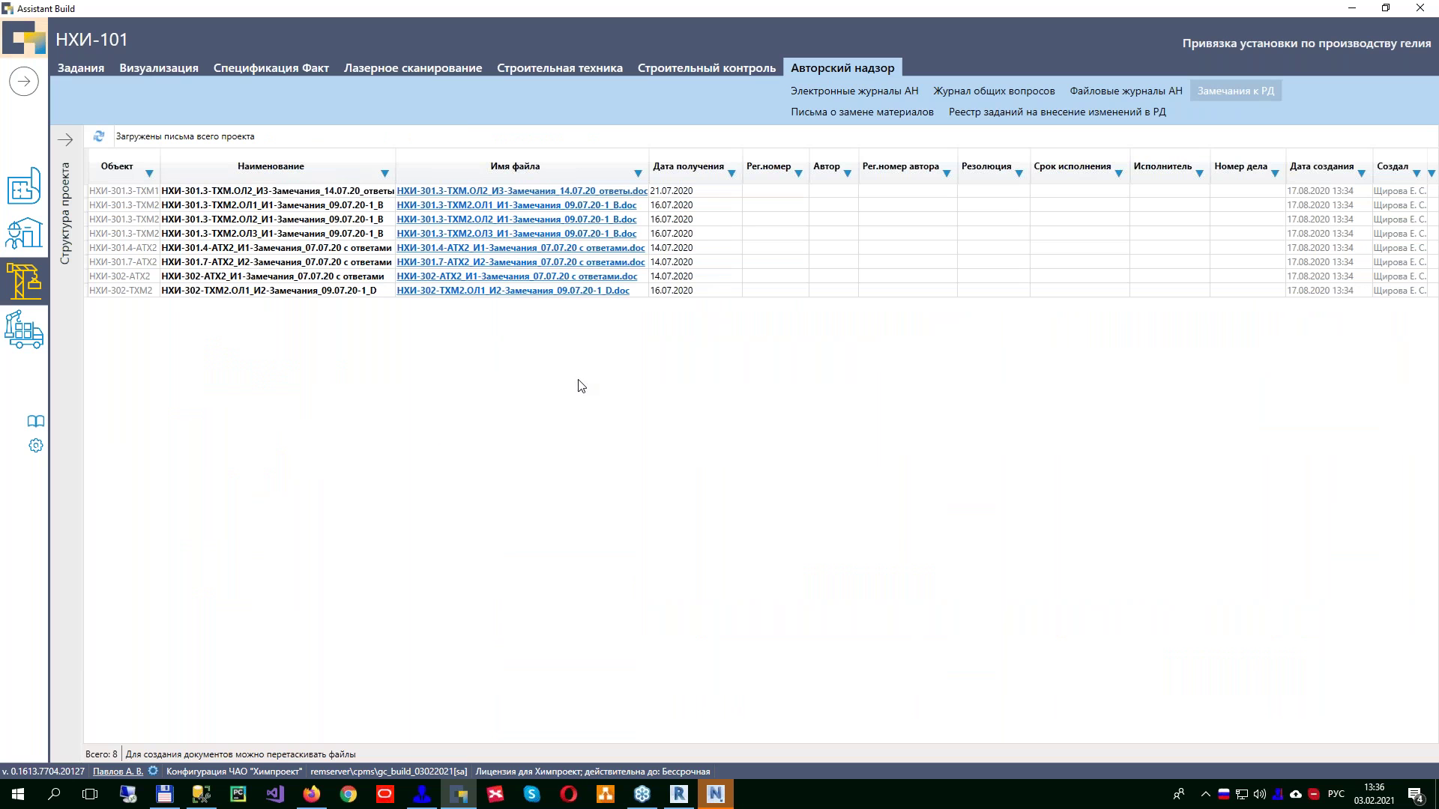
pyautogui.click(66, 177)
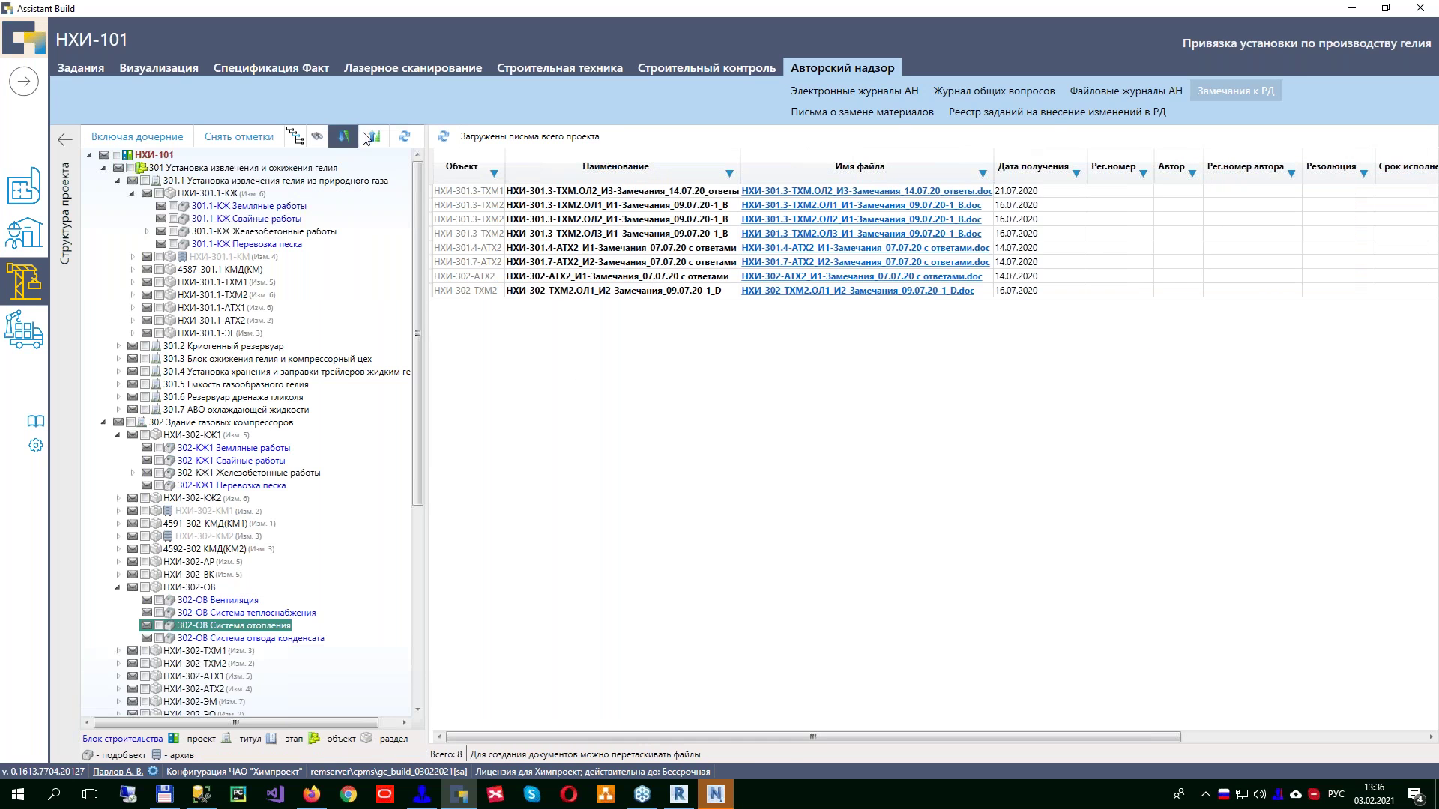
# Step: Open the installation history (История монтажа) in the analytical reports of the construction headquarters section
pyautogui.click(11, 247)
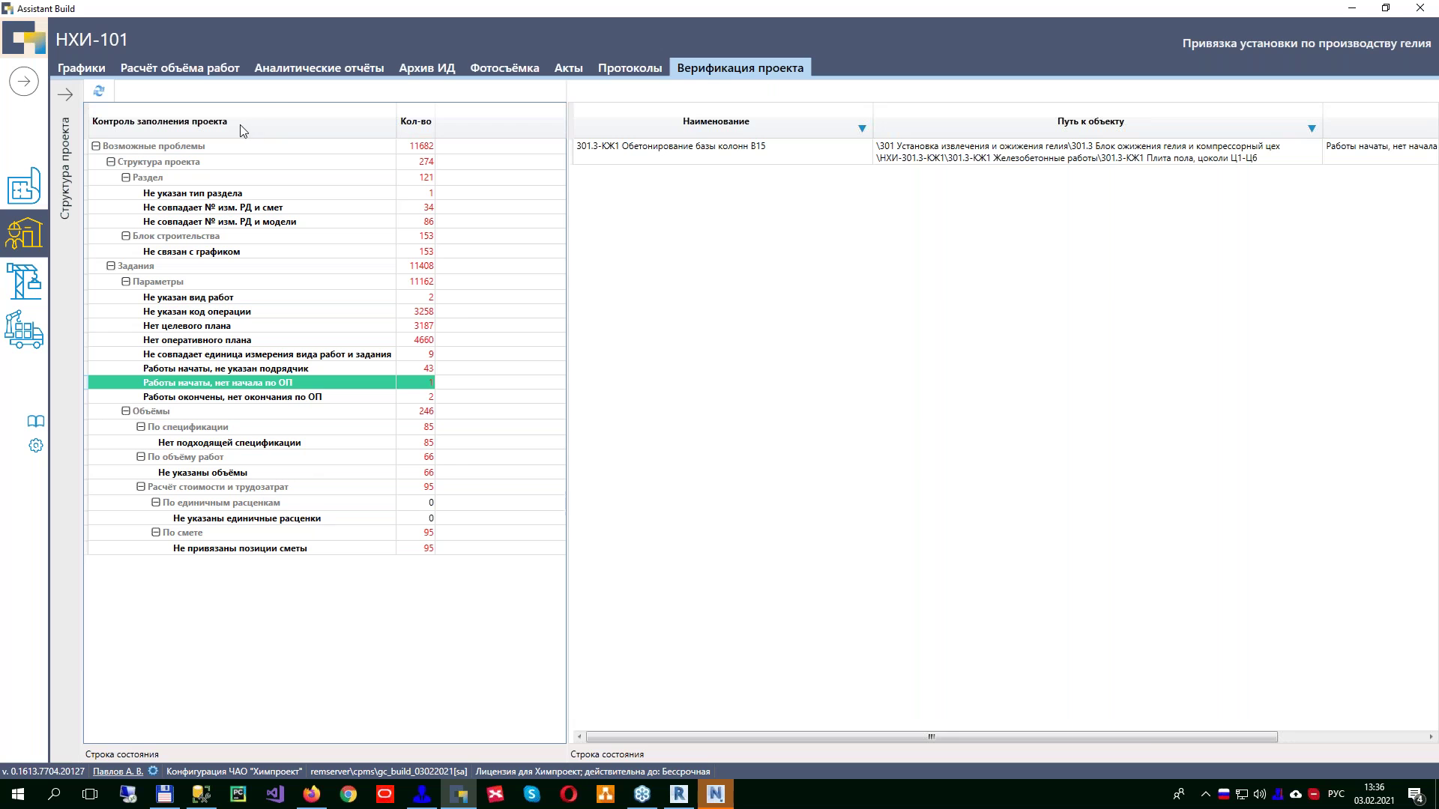
pyautogui.click(285, 73)
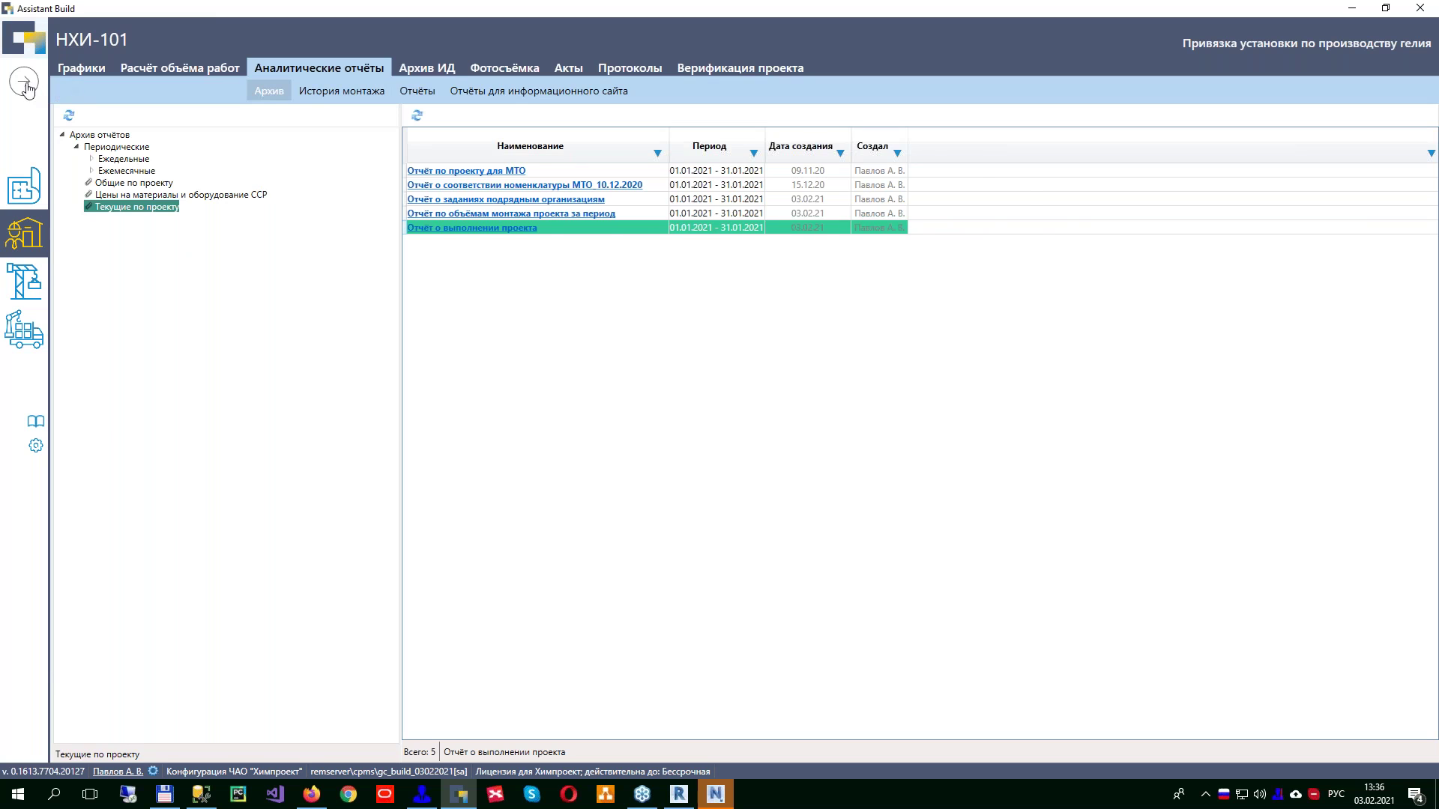
pyautogui.click(24, 81)
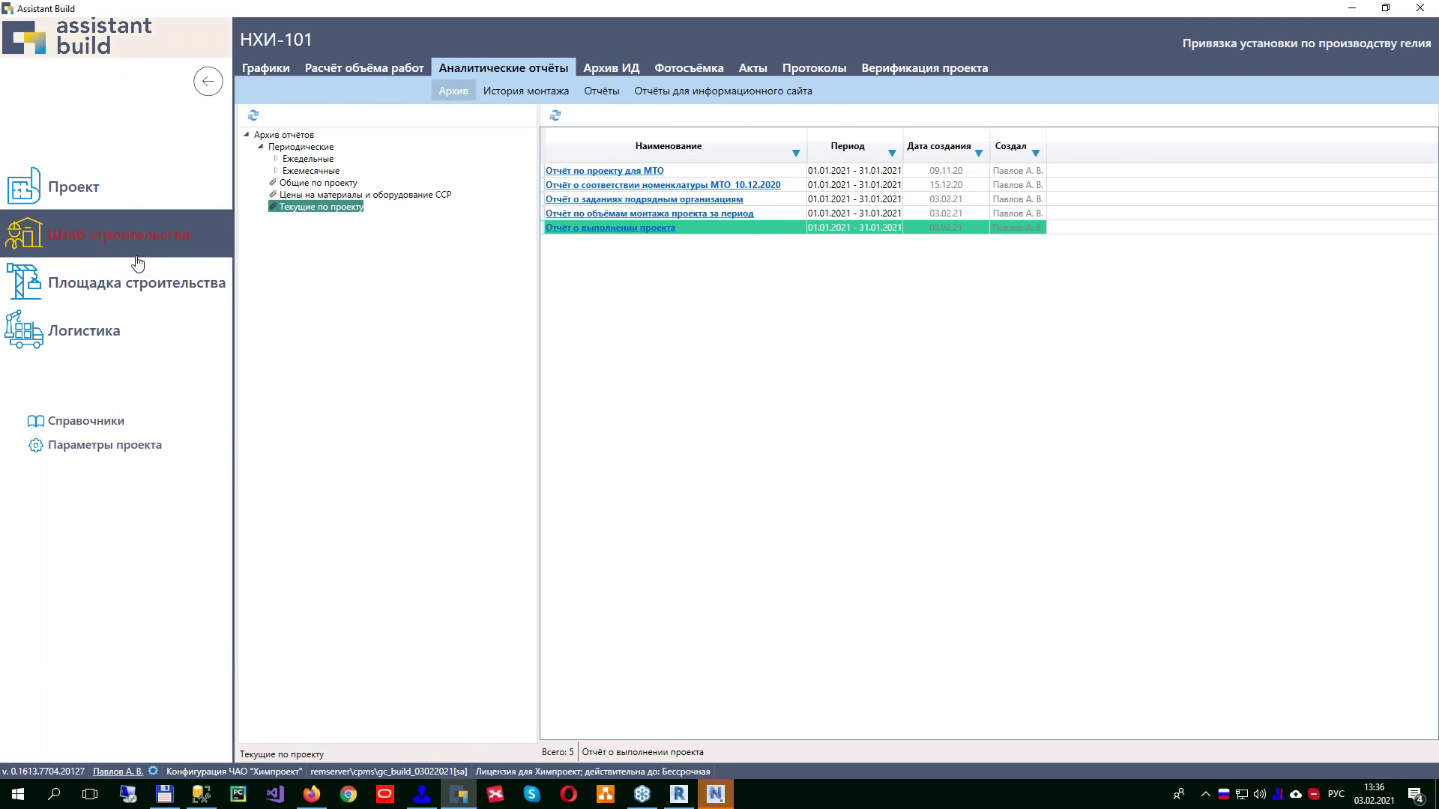
pyautogui.click(217, 78)
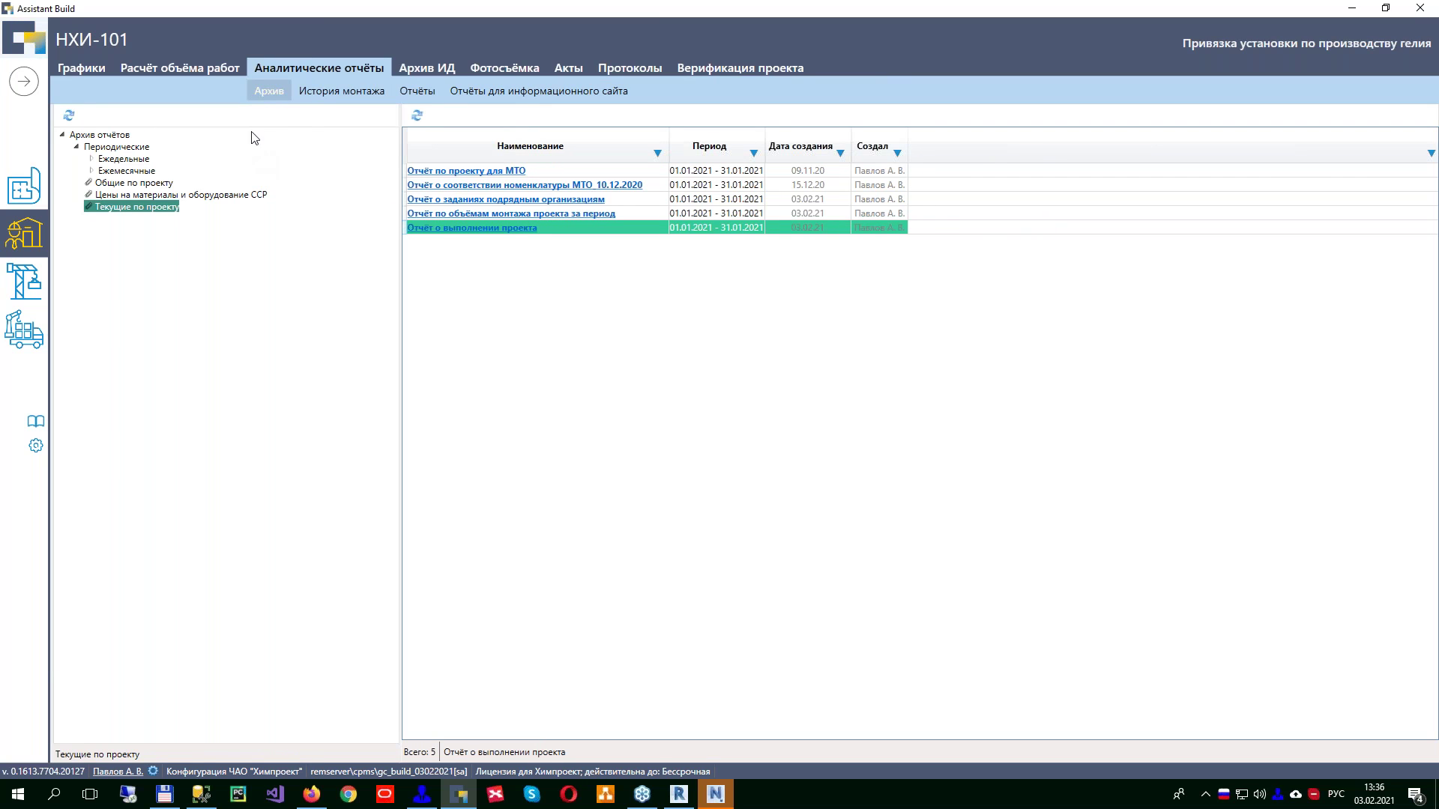
pyautogui.click(341, 93)
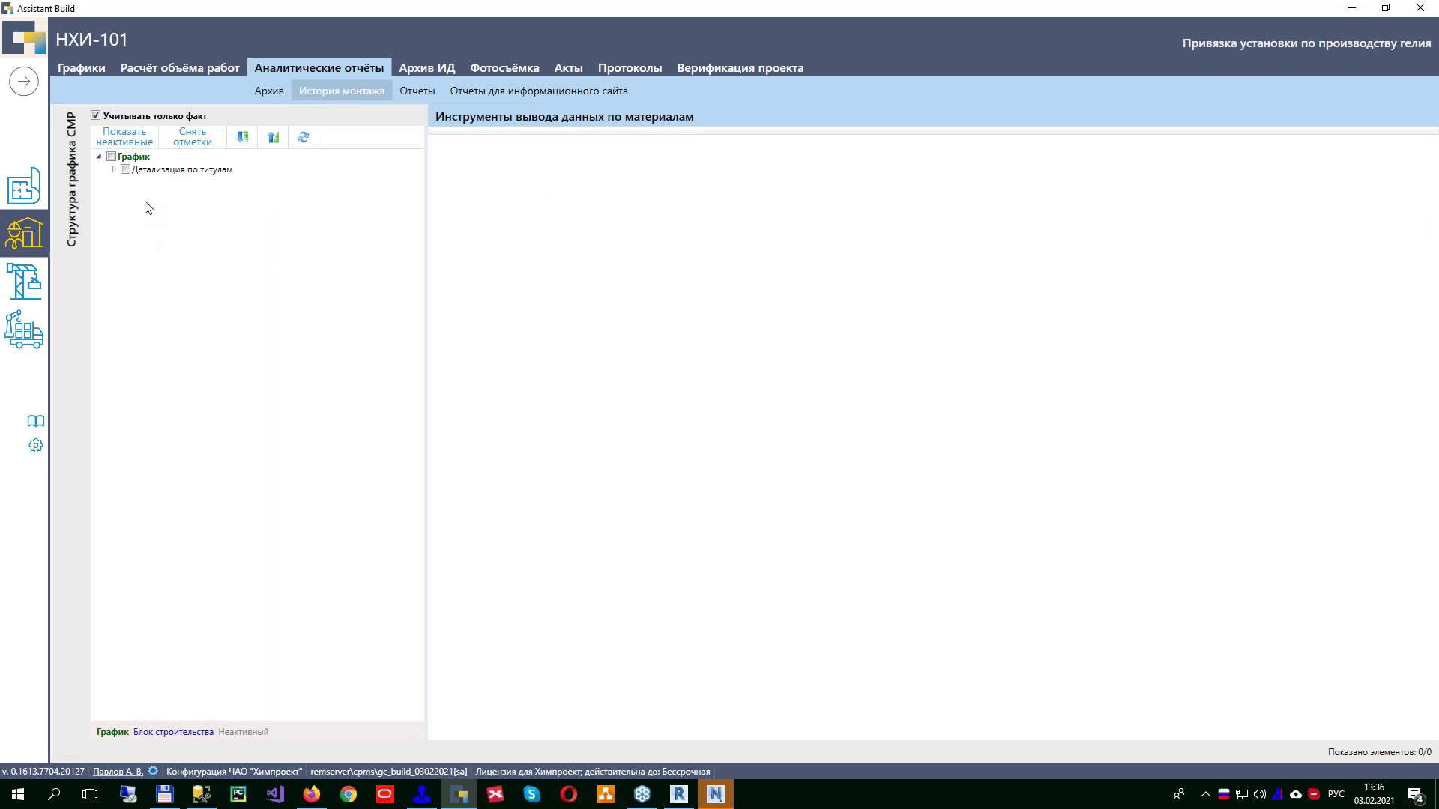
# Step: Show the installation history of Ростверки Рм1 under Пл.302 Здание газовых компрессоров, and of the whole КЖ1 (изм.6) section
pyautogui.click(113, 169)
pyautogui.click(128, 195)
pyautogui.click(142, 208)
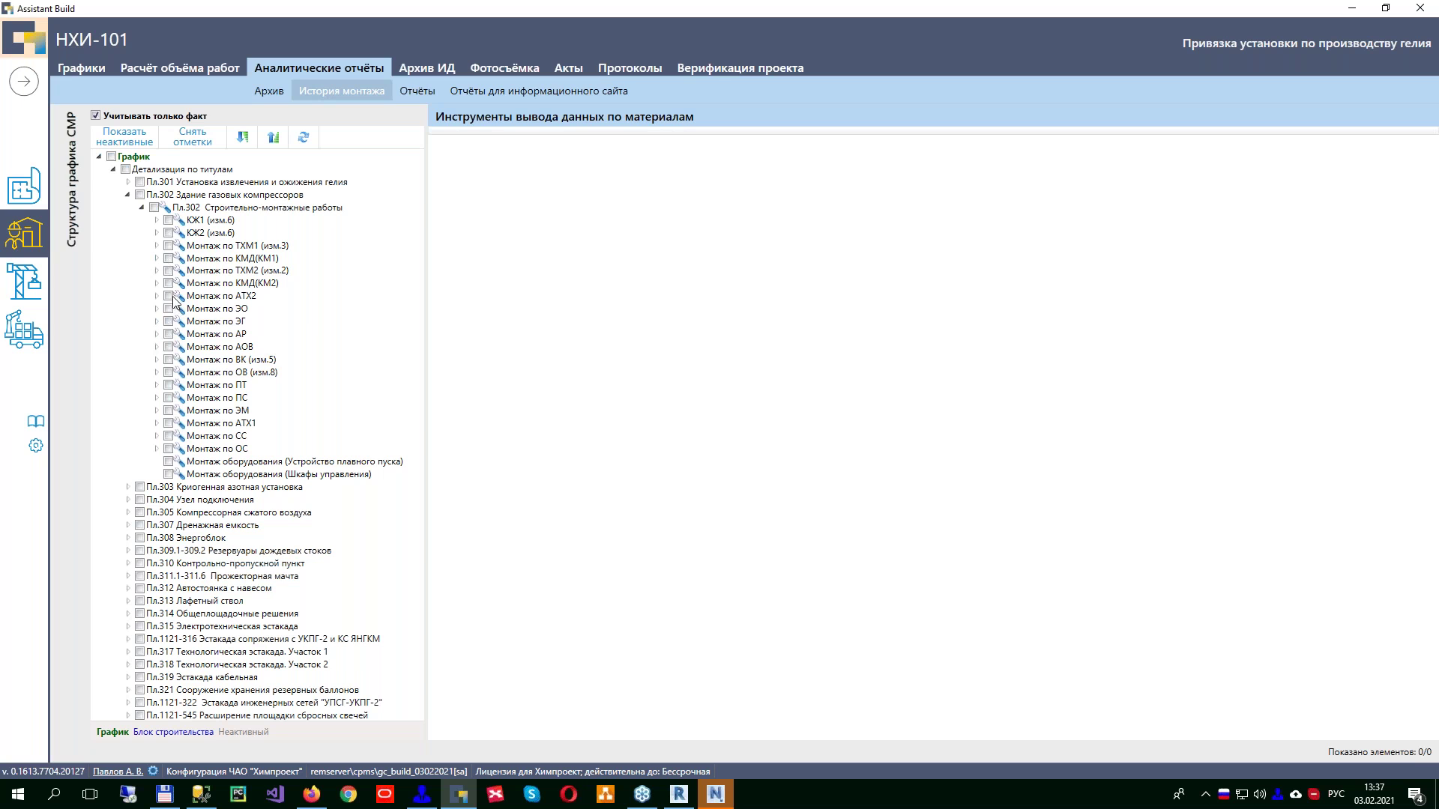
pyautogui.click(156, 221)
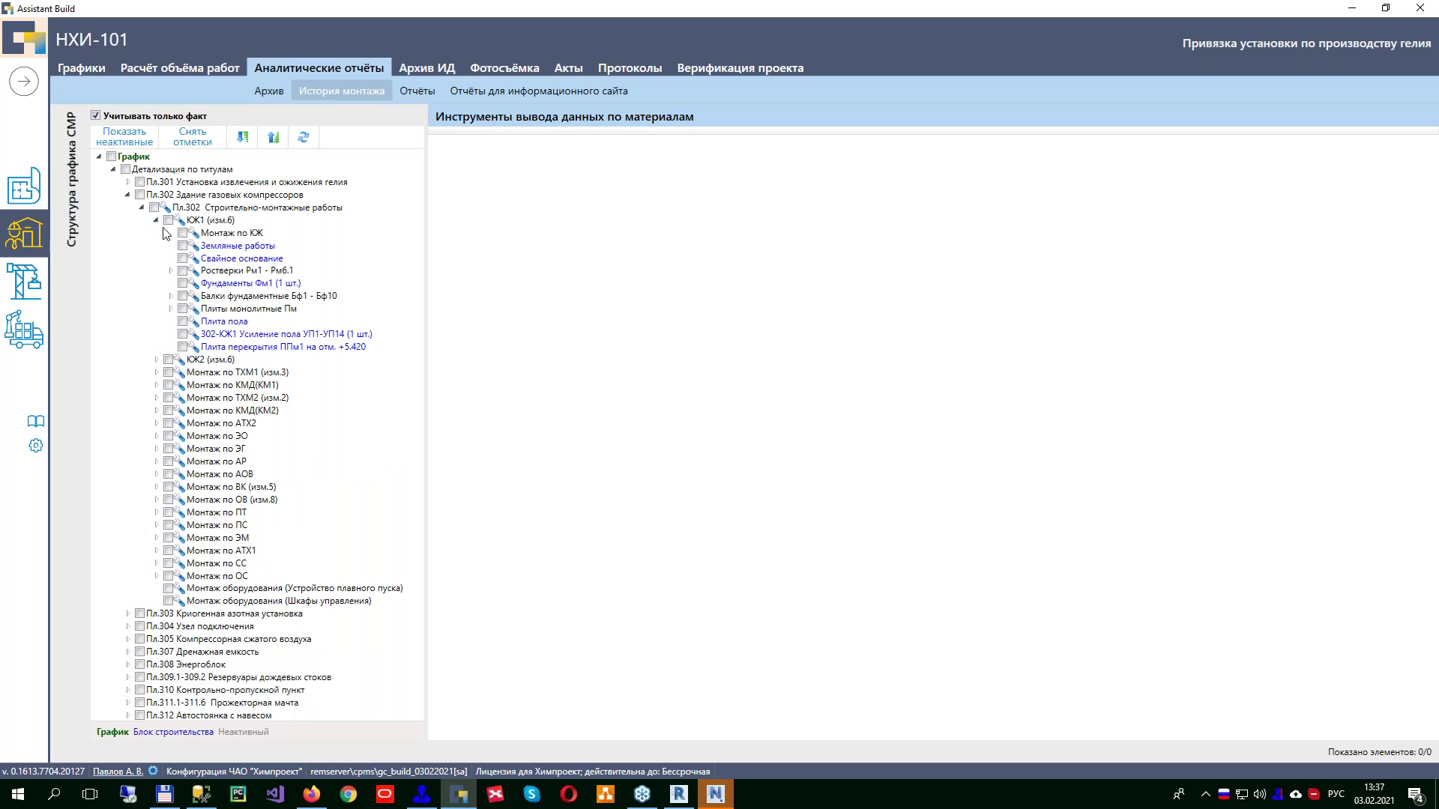
pyautogui.click(171, 270)
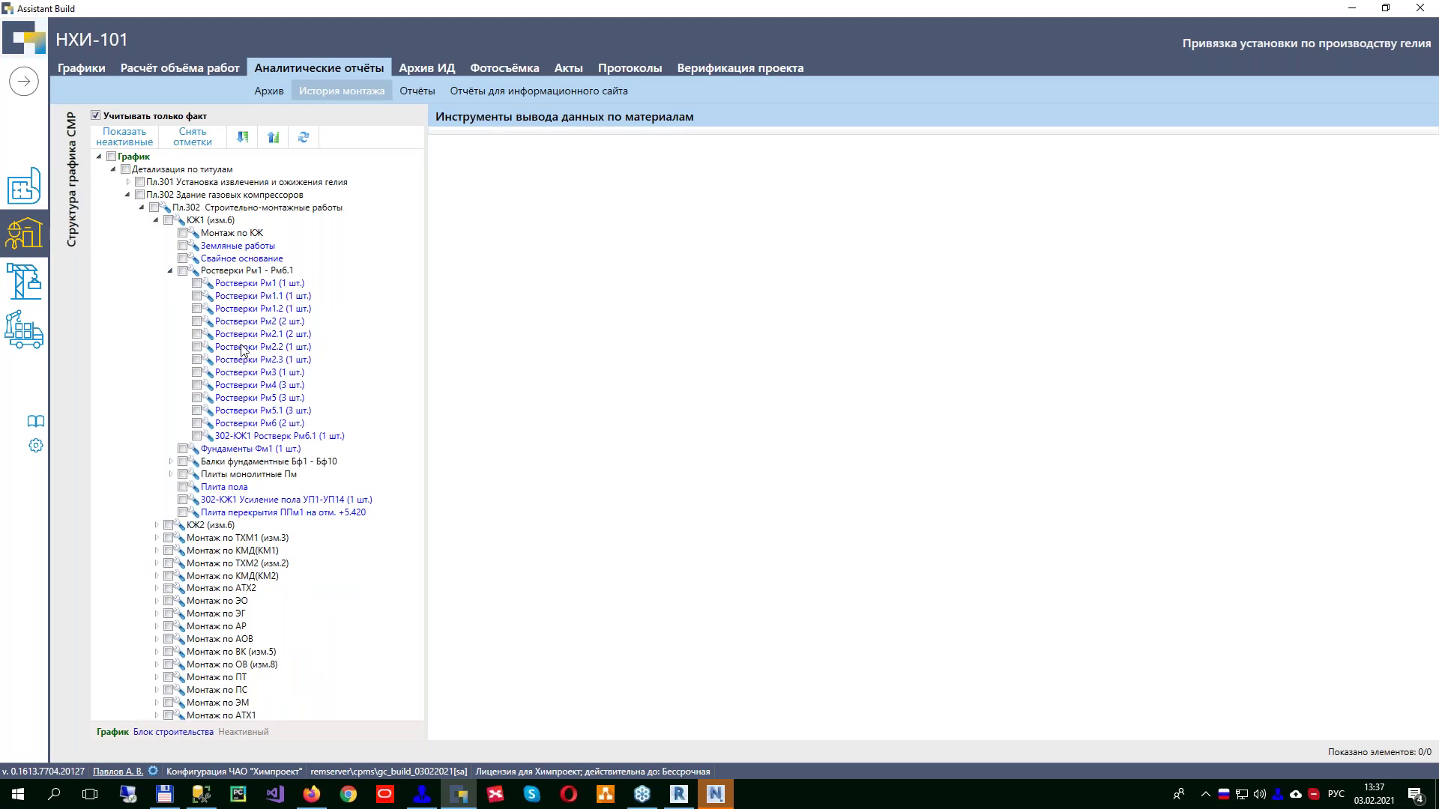
pyautogui.click(196, 283)
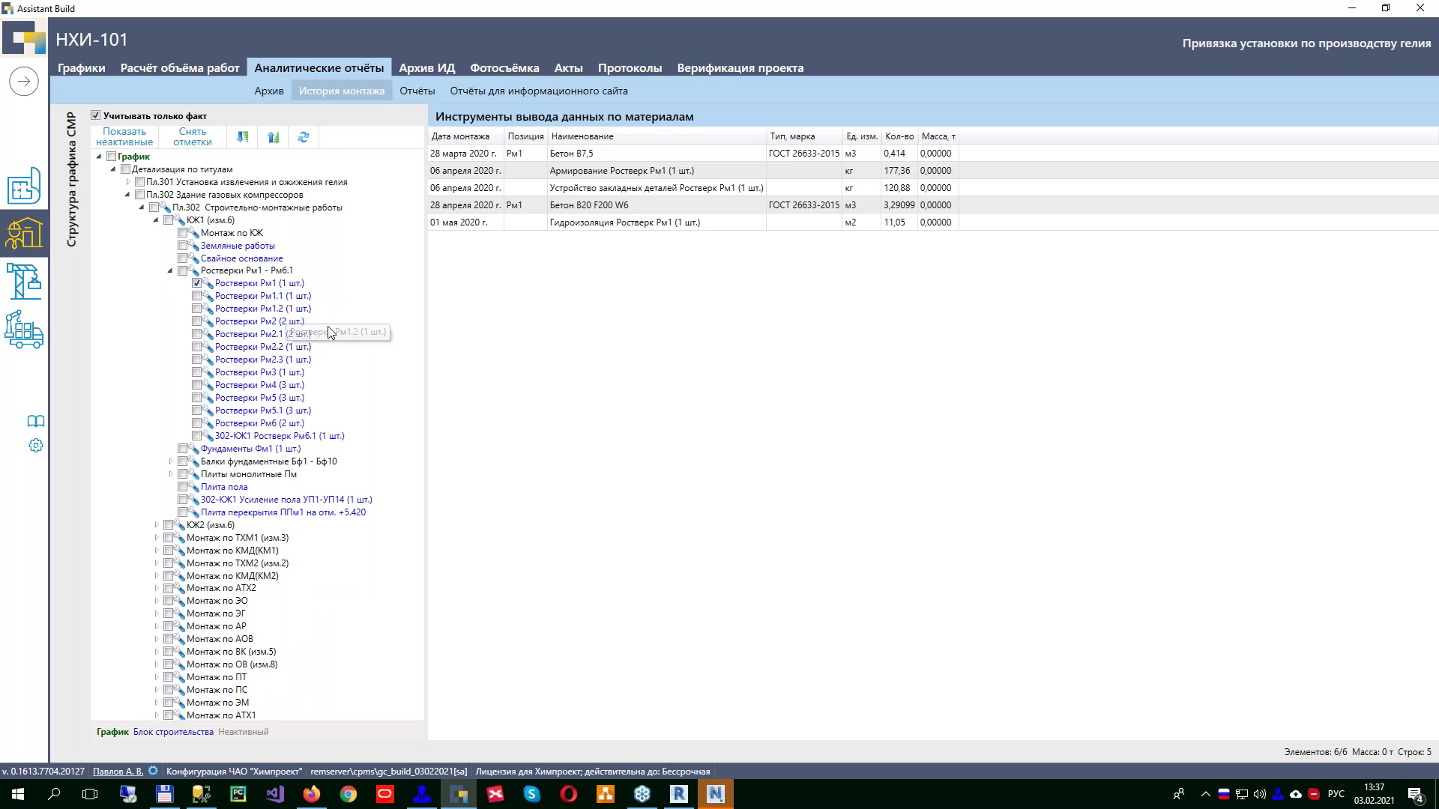
pyautogui.click(201, 140)
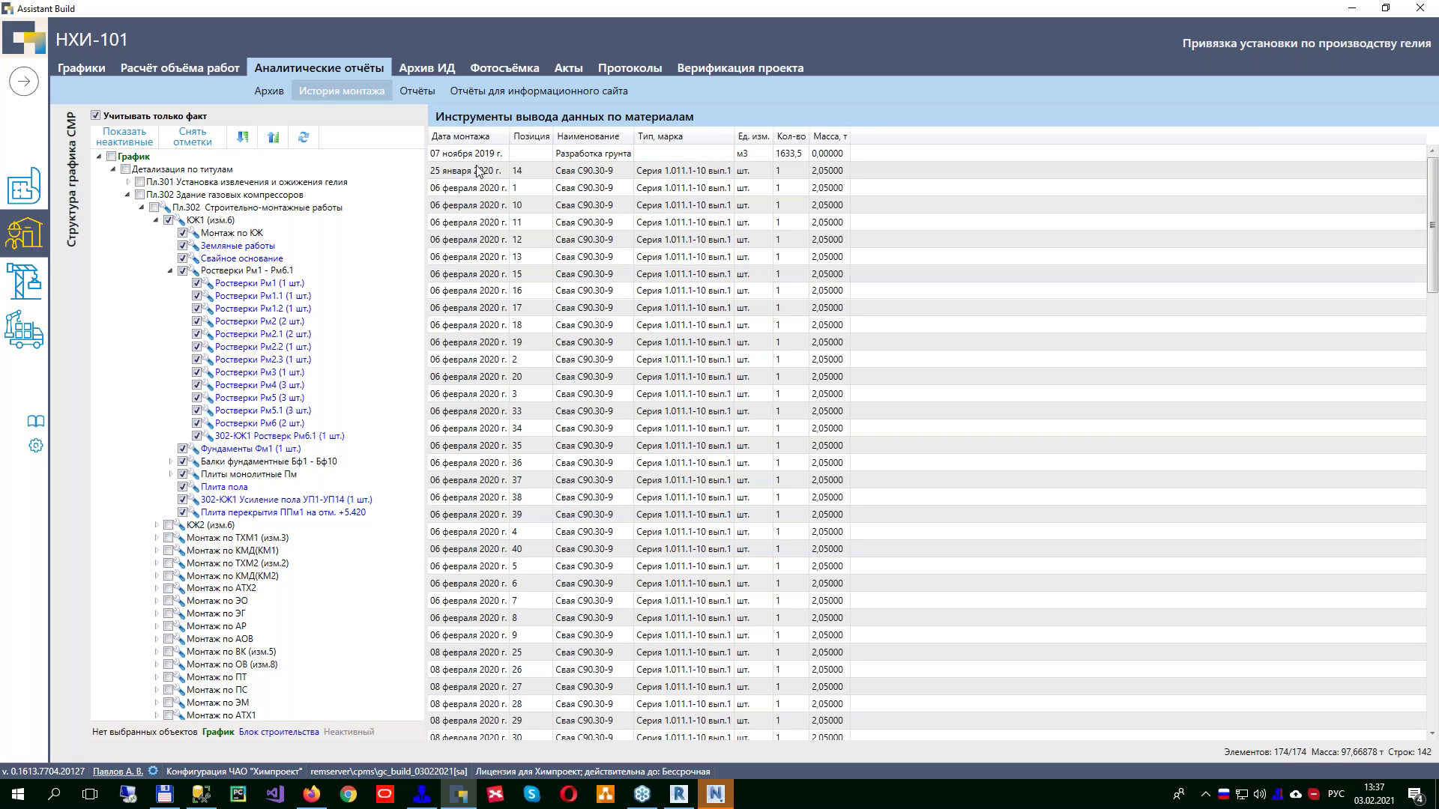
# Step: Filter the materials by installation date with weekly periods from 07.11.2019 to 10.08.2020, grouped by period, and look through the resulting list
pyautogui.click(564, 120)
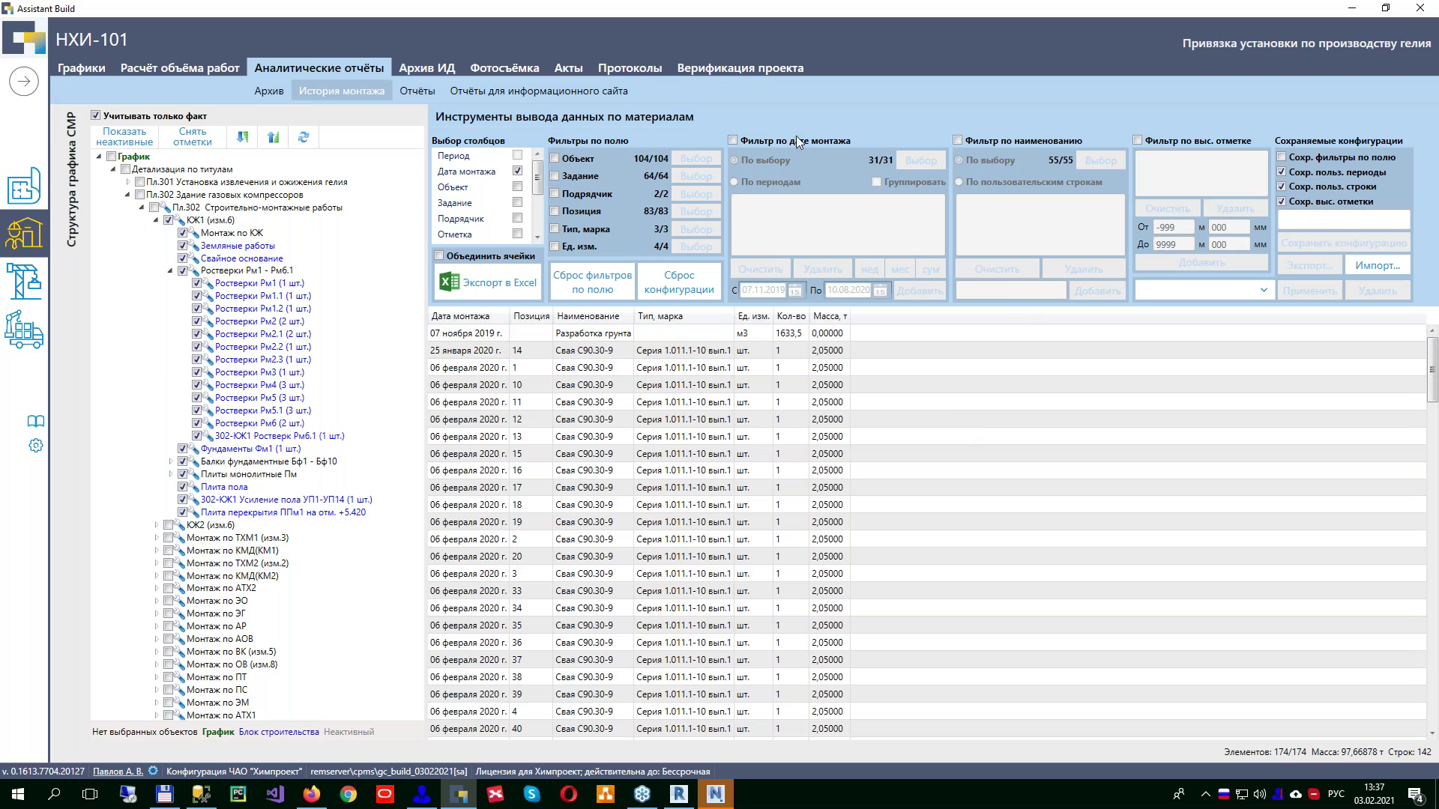
pyautogui.click(733, 140)
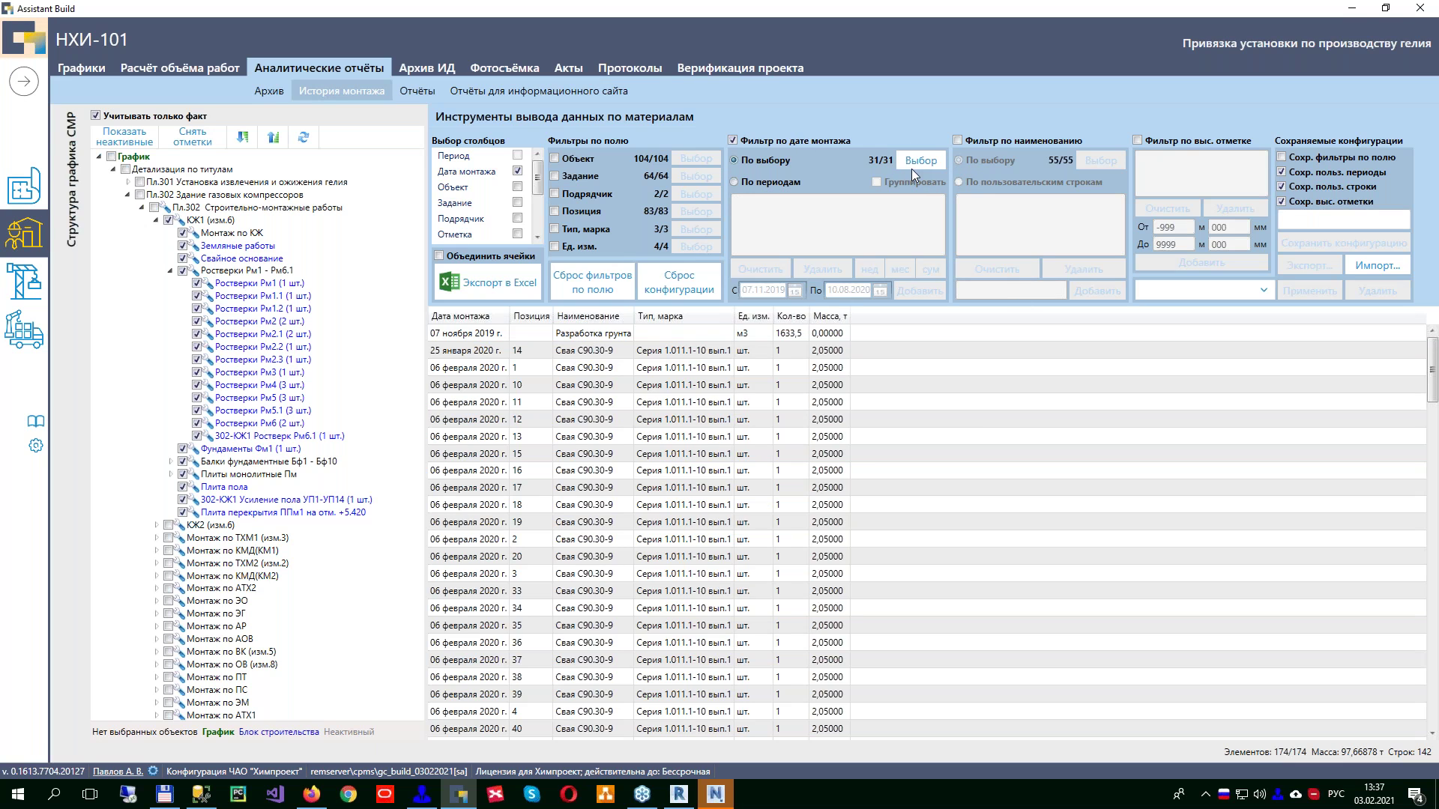
pyautogui.click(750, 181)
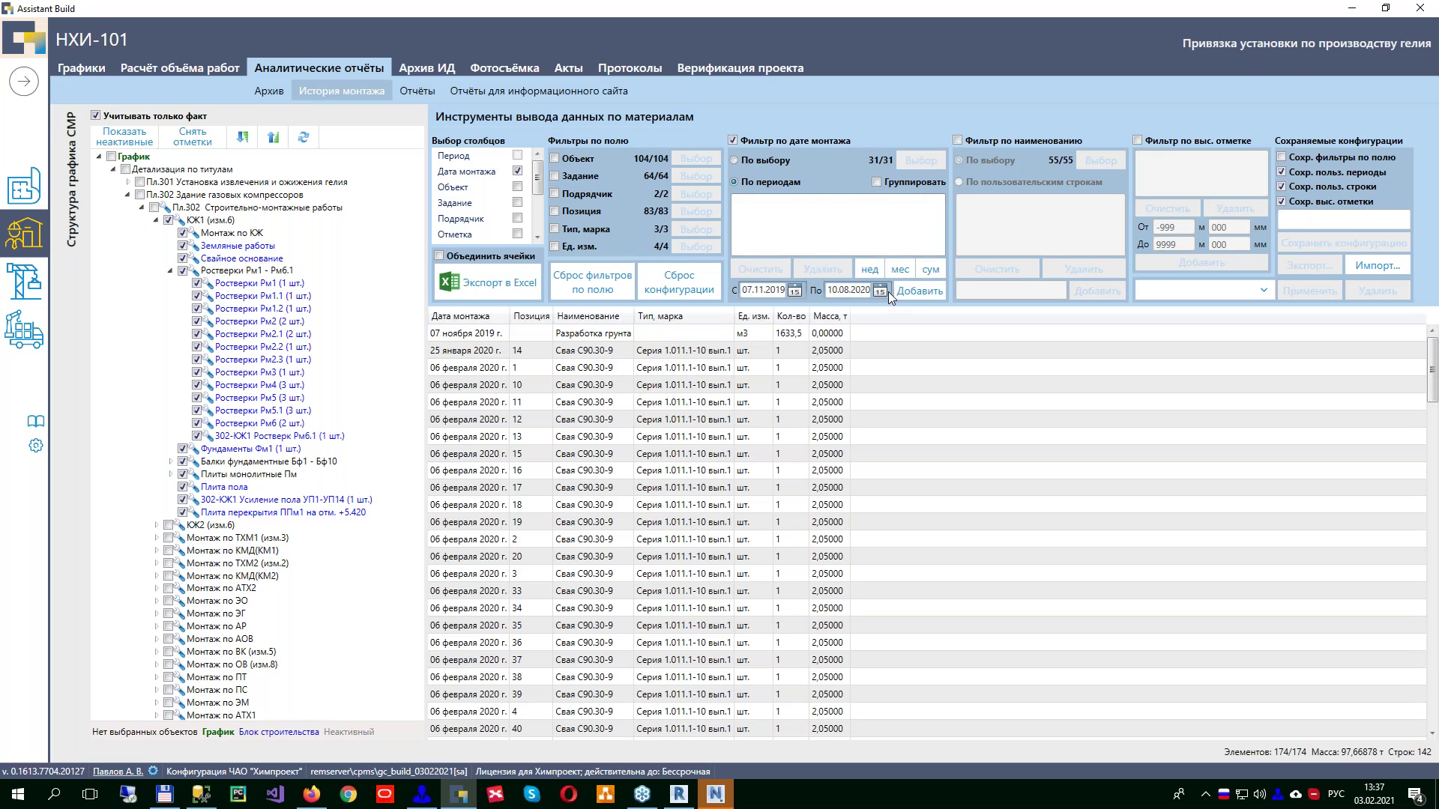
pyautogui.click(869, 269)
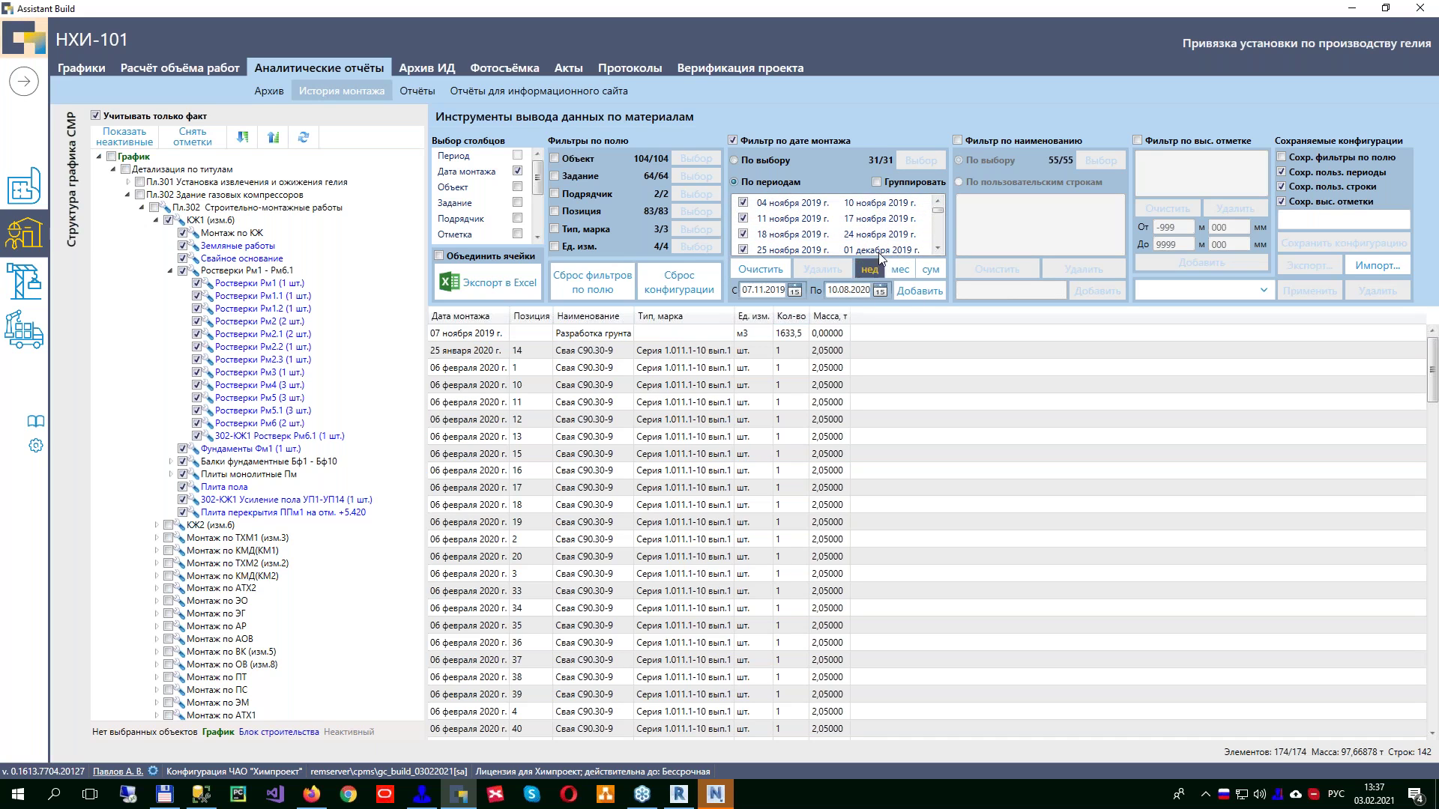
pyautogui.click(877, 184)
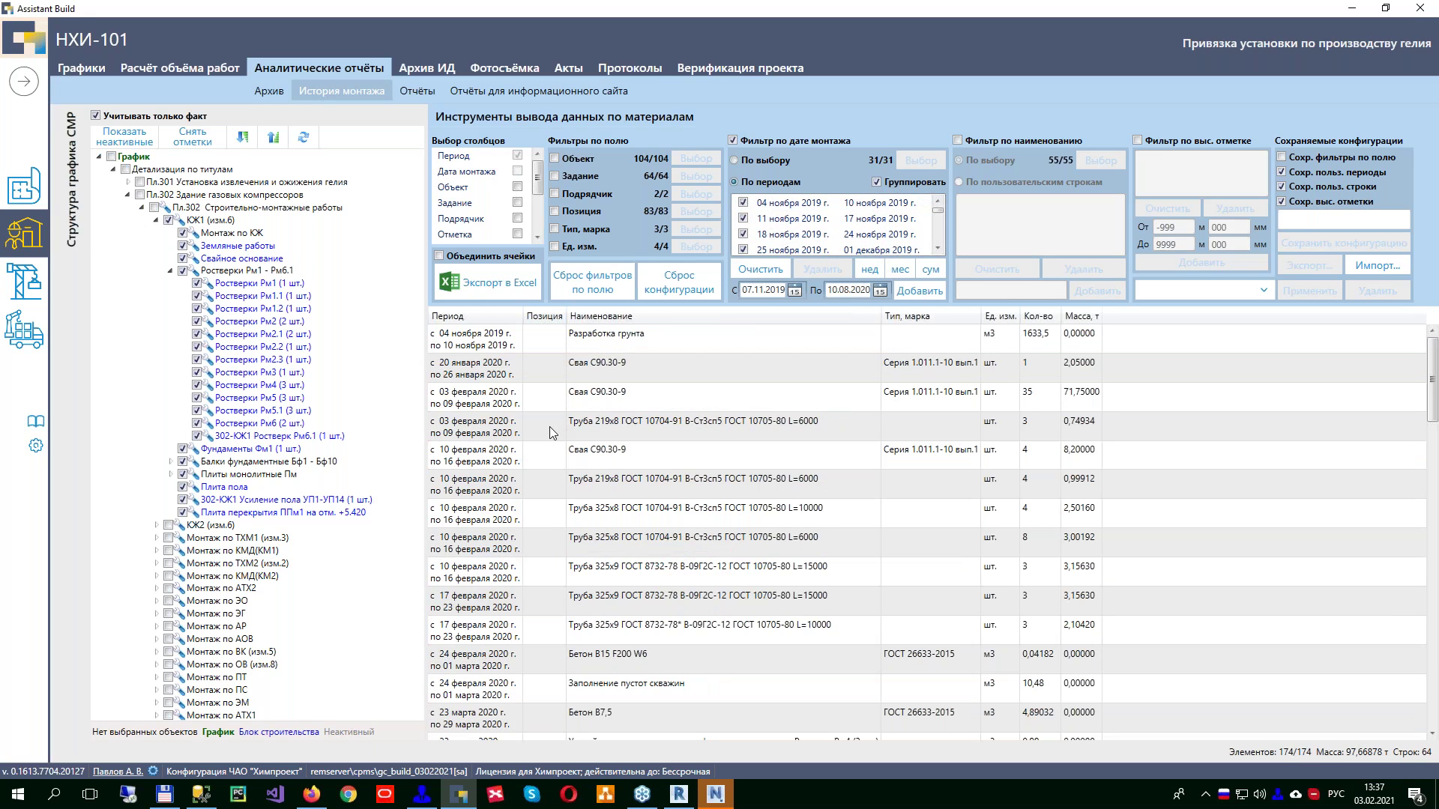
pyautogui.click(466, 341)
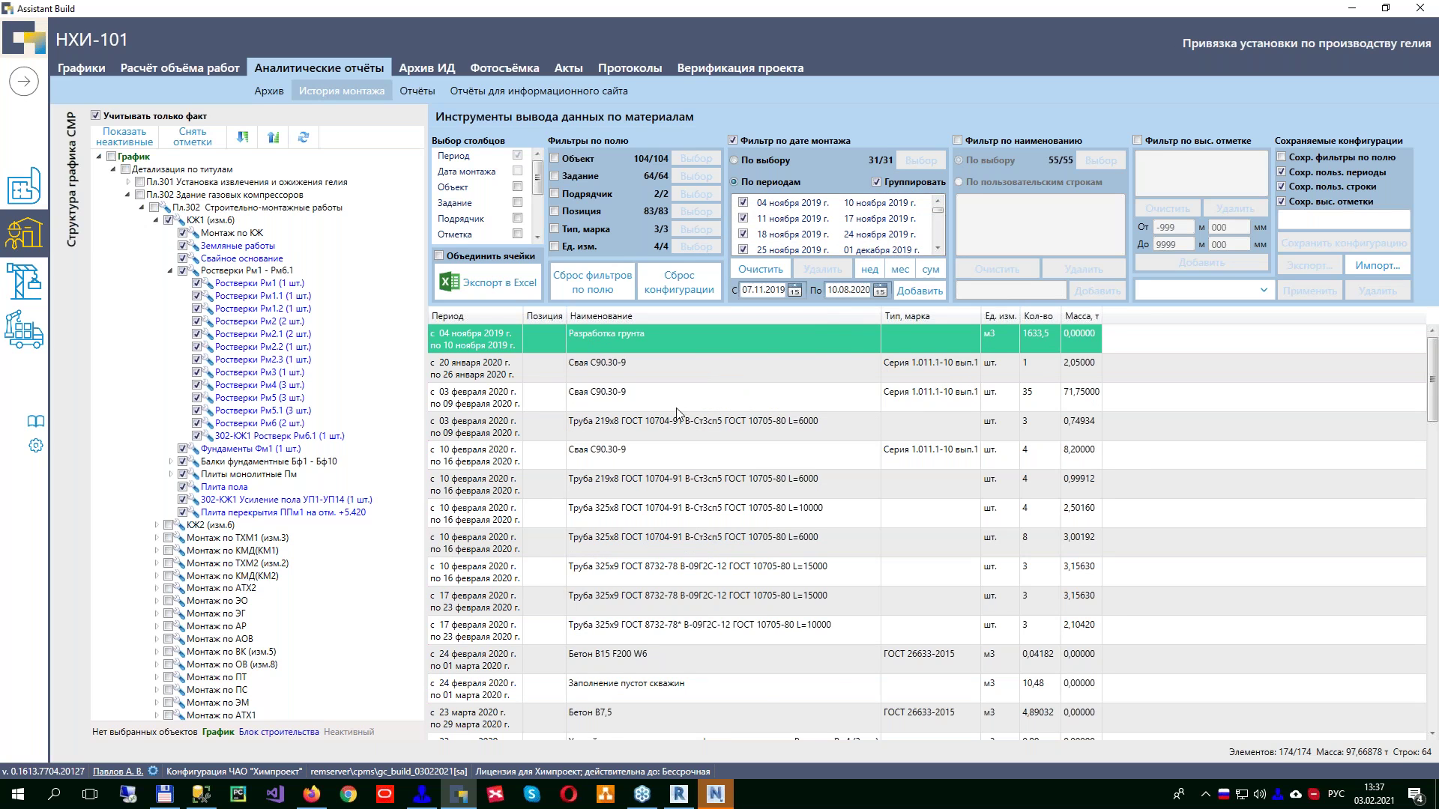
pyautogui.scroll(-1, 1052, 400)
pyautogui.scroll(-4, 1053, 399)
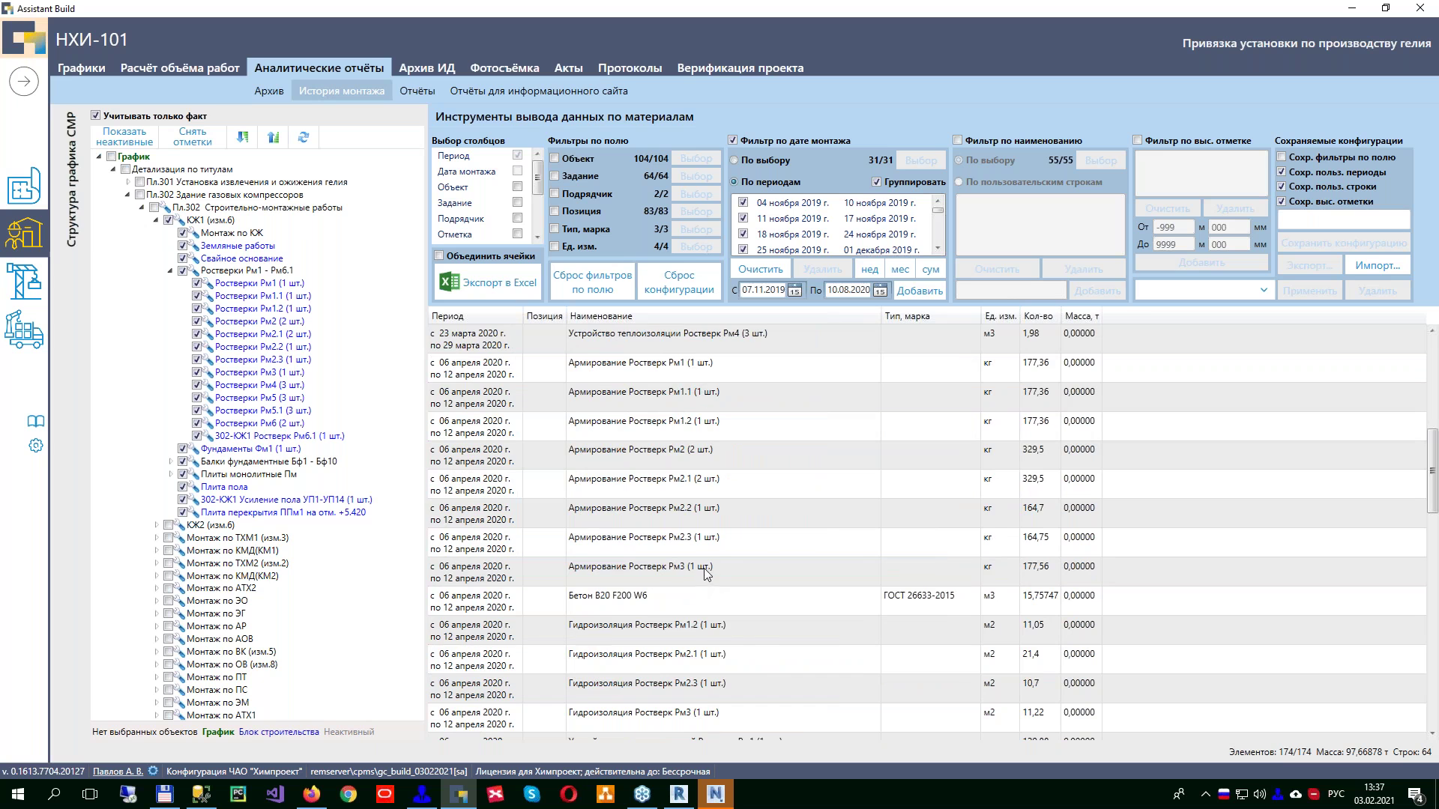
pyautogui.scroll(5, 706, 554)
# Step: View the information-site report on material volumes by title, expanding Лестница down to the roof ladder of 301.3, and close it
pyautogui.click(417, 91)
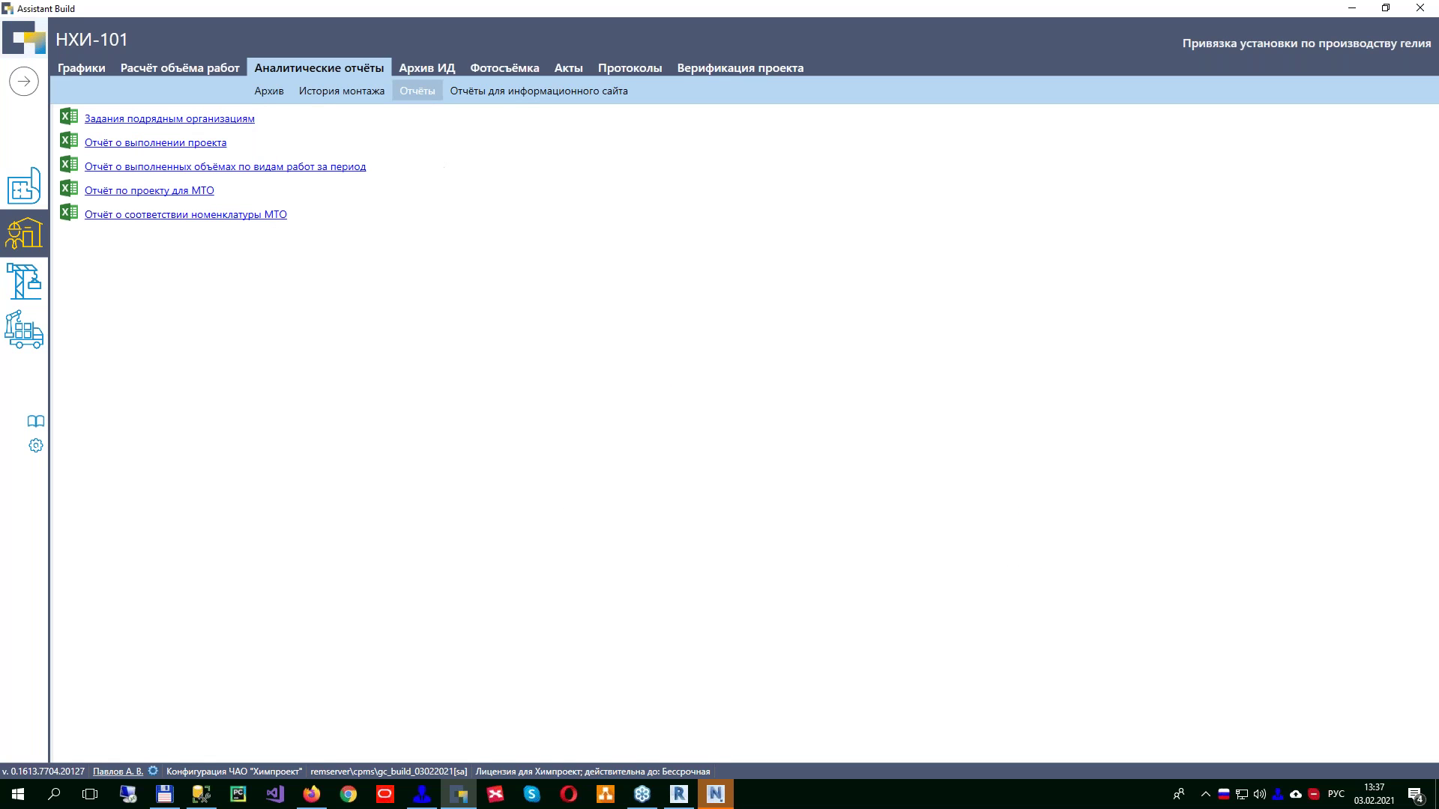
pyautogui.click(609, 94)
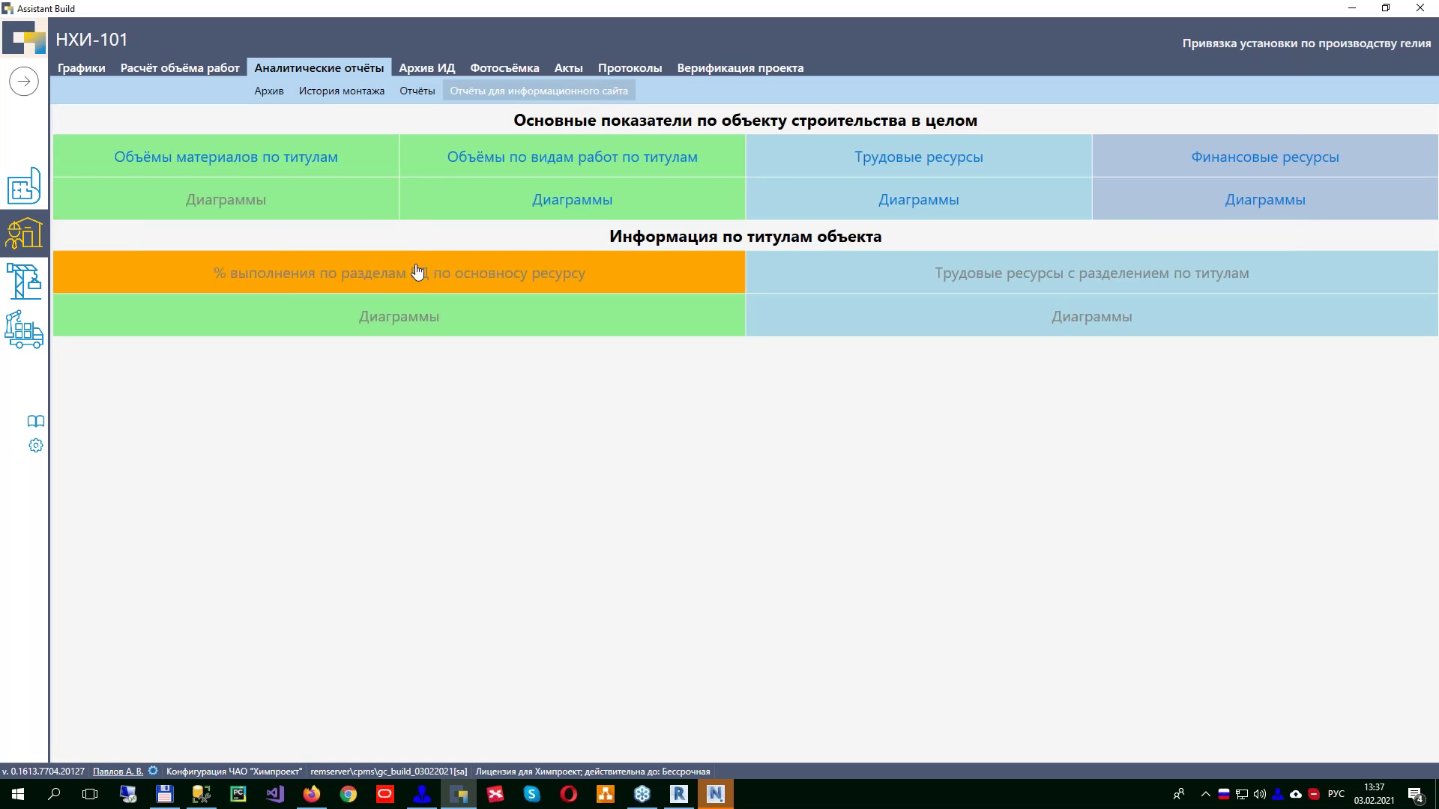
pyautogui.click(259, 159)
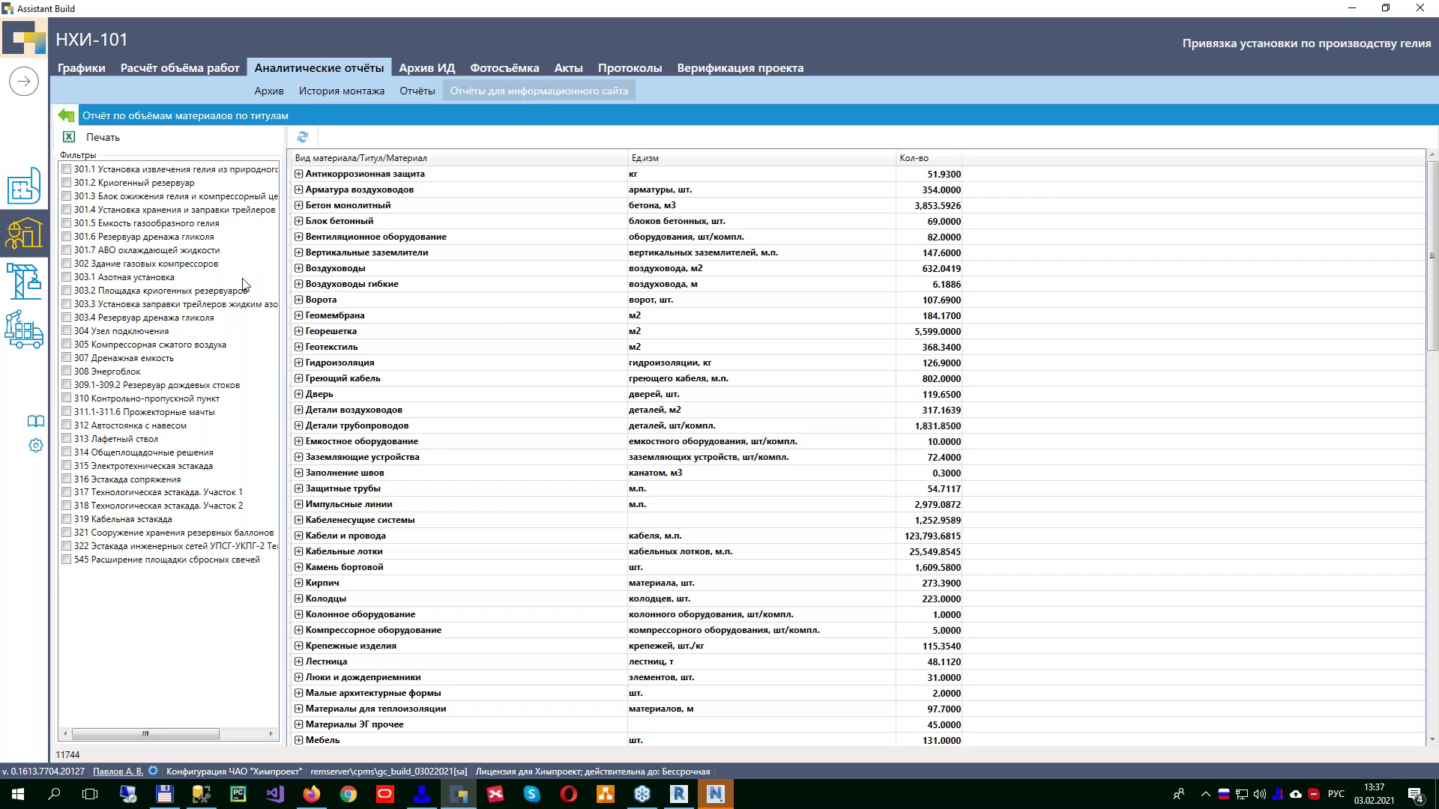
pyautogui.scroll(-8, 549, 403)
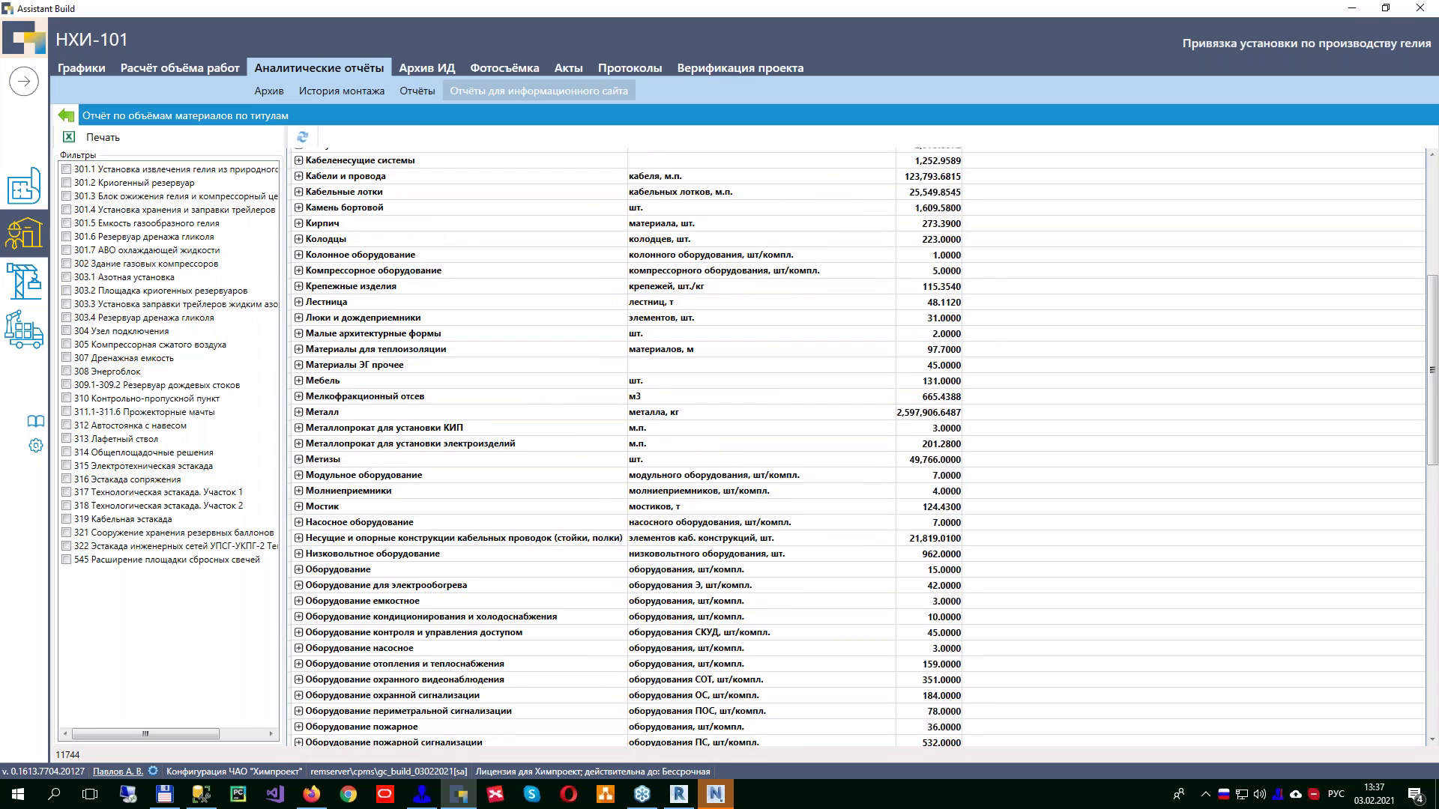
pyautogui.click(299, 302)
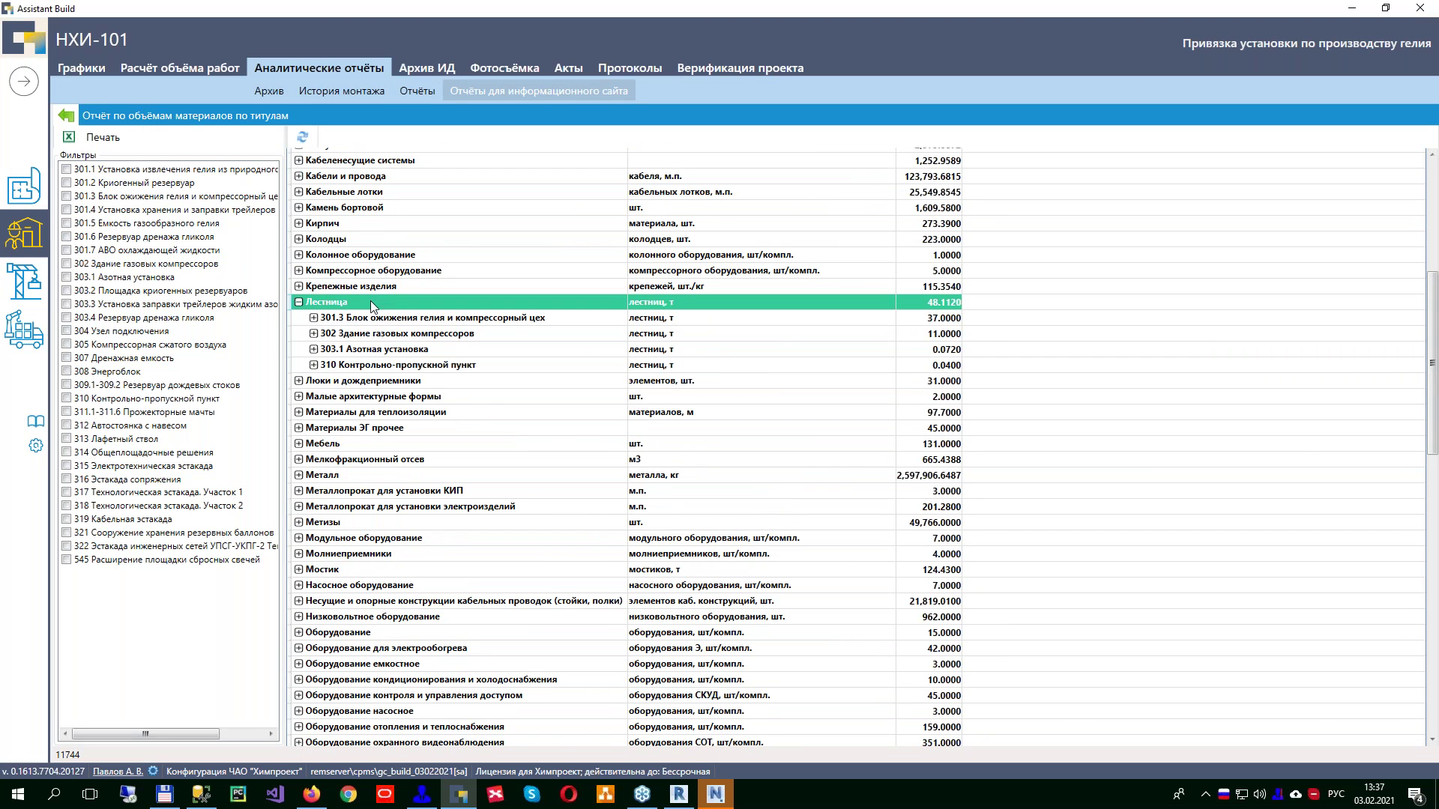
pyautogui.click(314, 317)
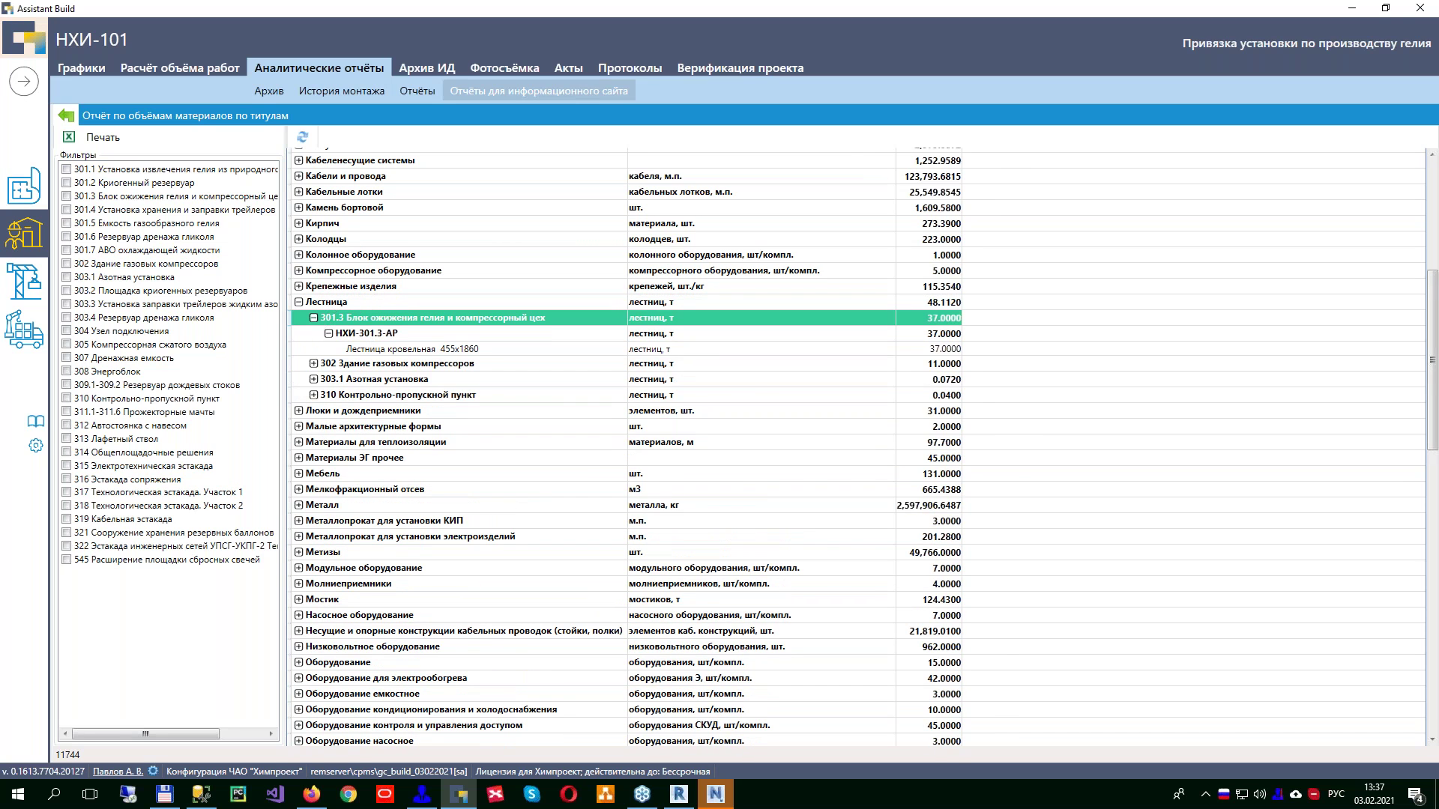
pyautogui.click(388, 336)
pyautogui.click(398, 350)
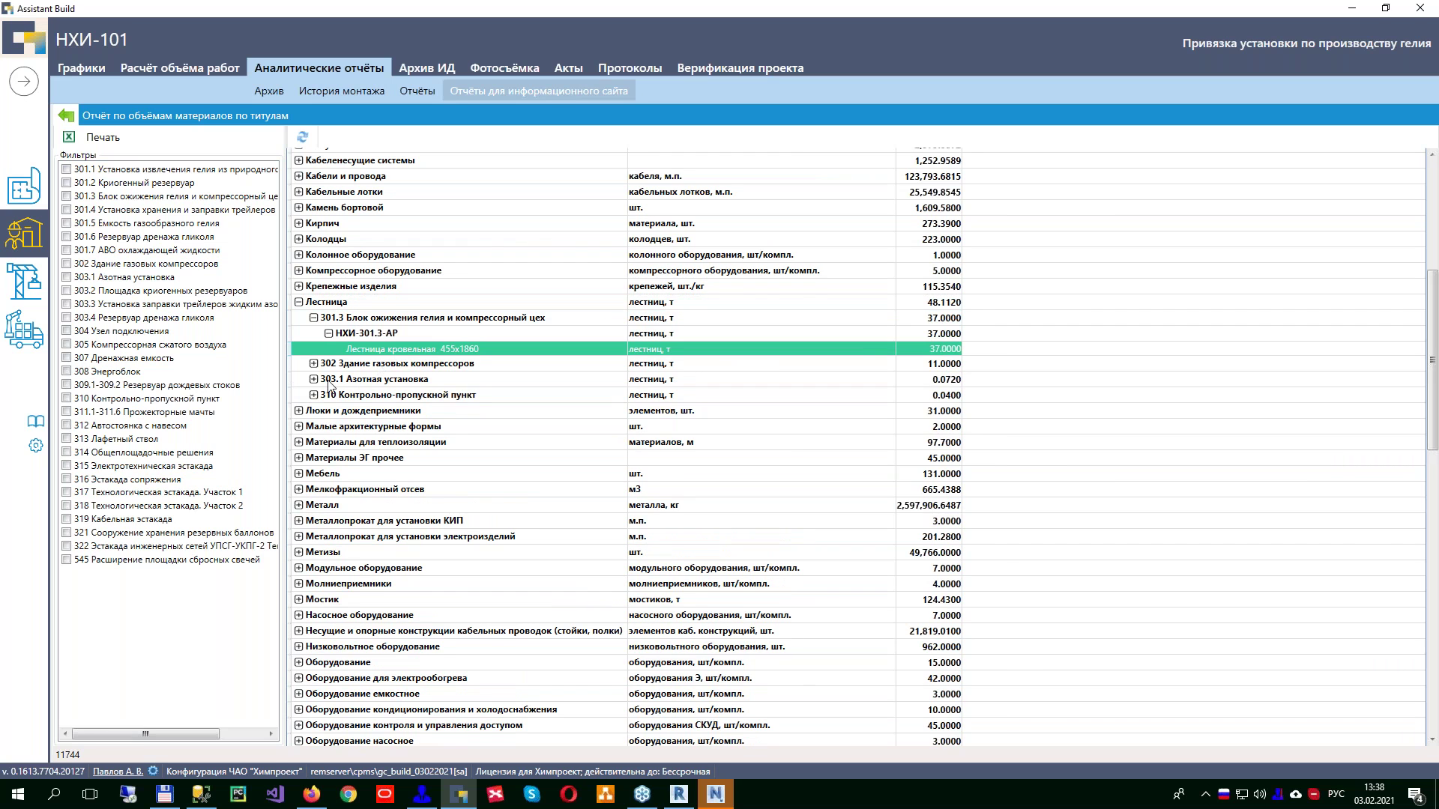
pyautogui.click(69, 116)
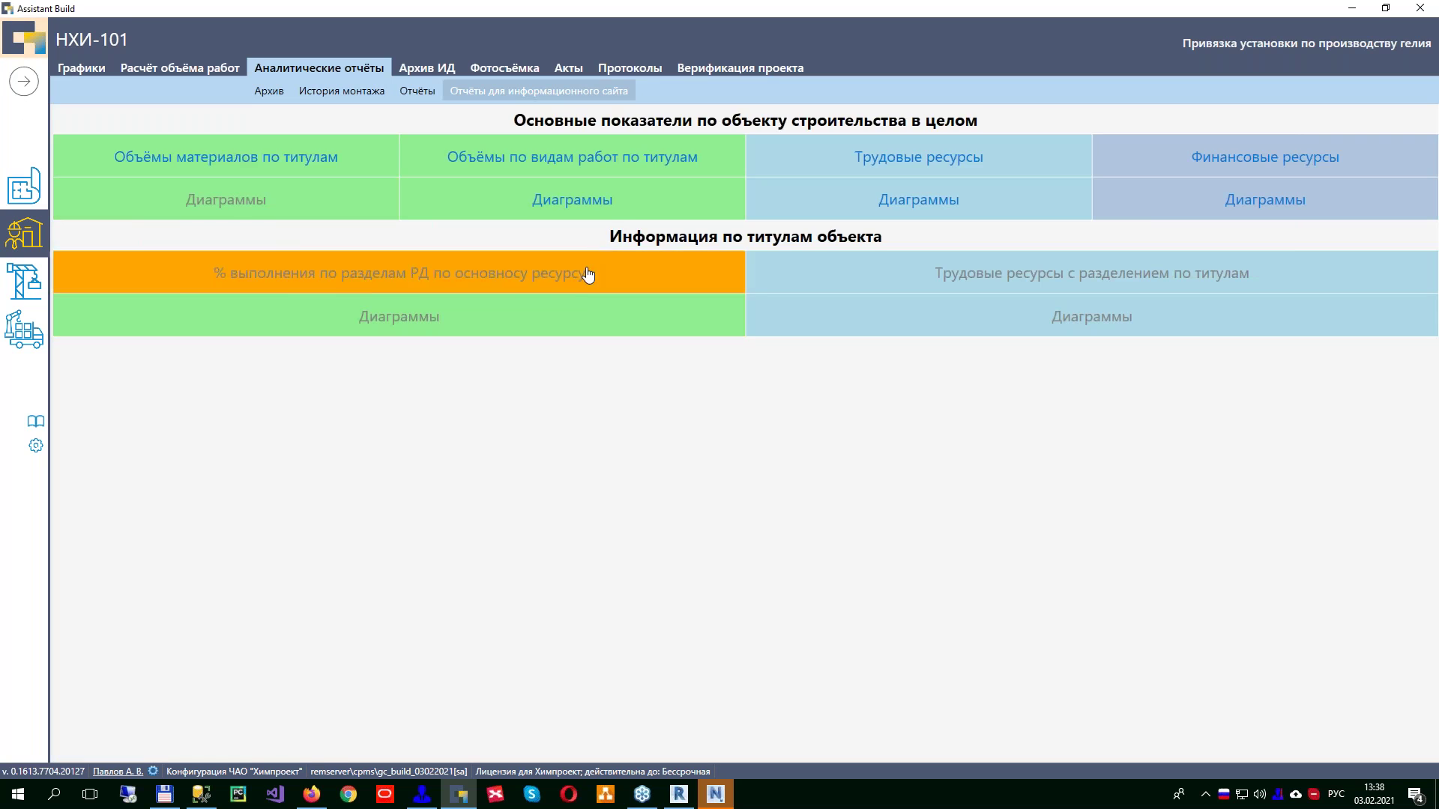
# Step: Open the report on work type volumes by title and examine the planned and actual Бетонирование volumes for each title
pyautogui.click(619, 159)
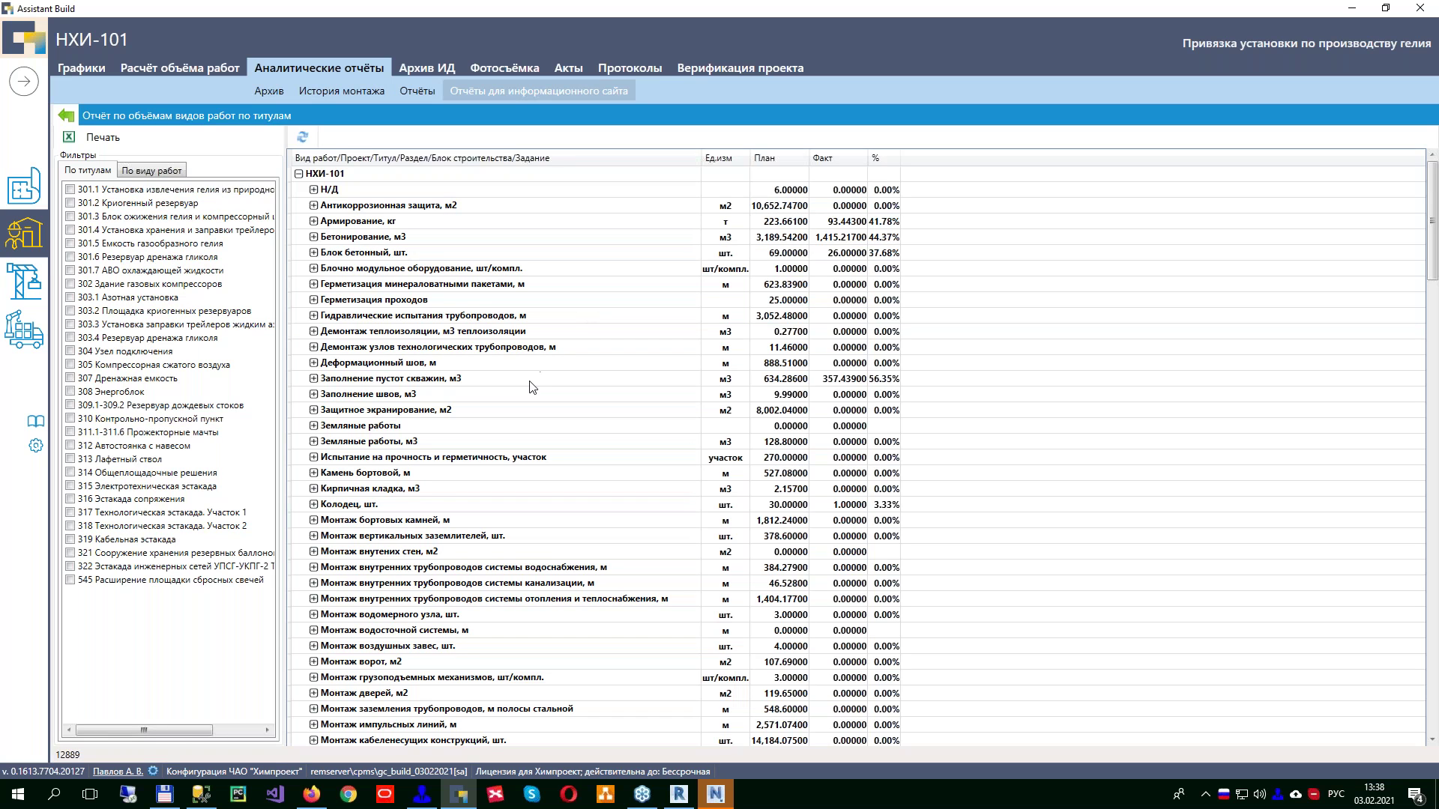
pyautogui.click(301, 238)
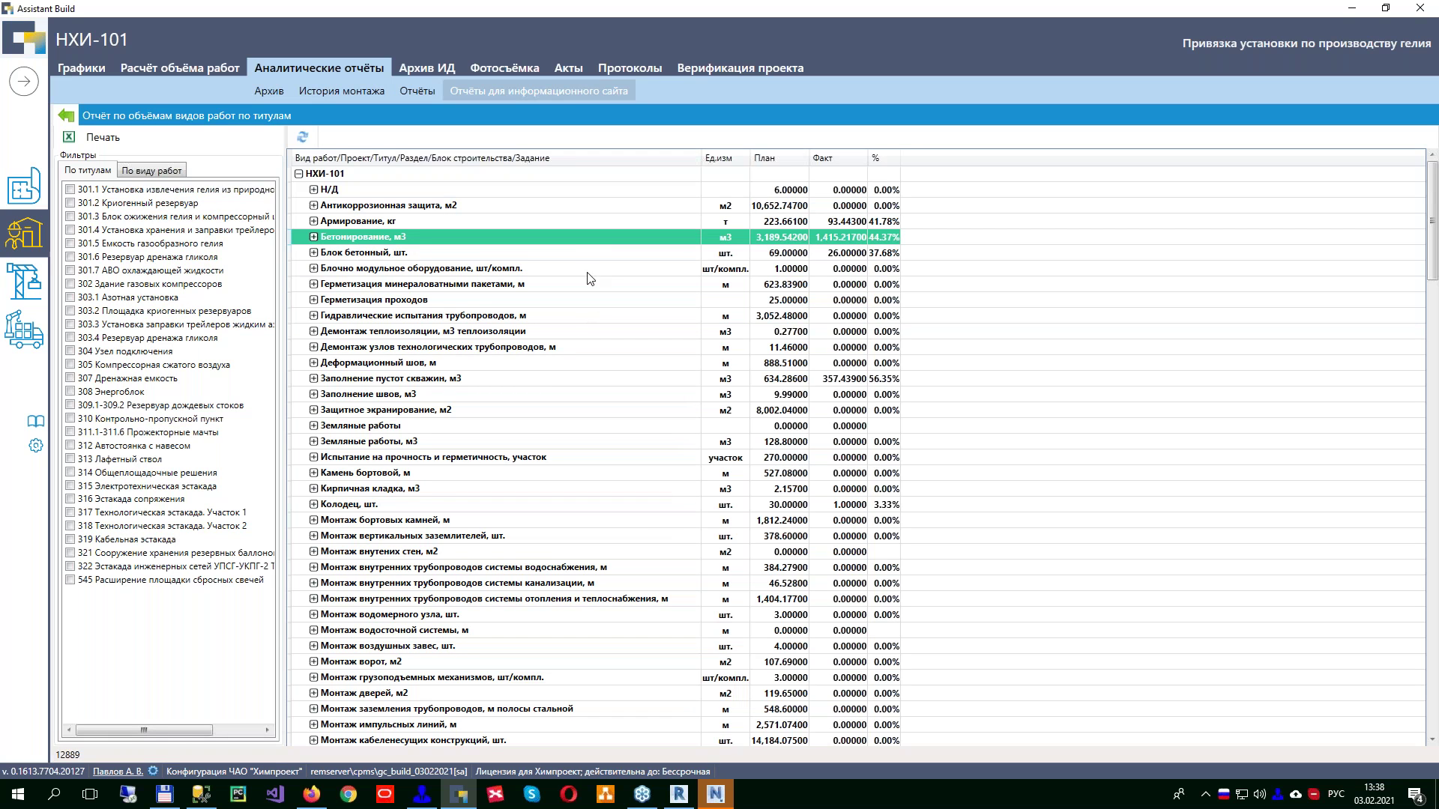
pyautogui.doubleClick(356, 238)
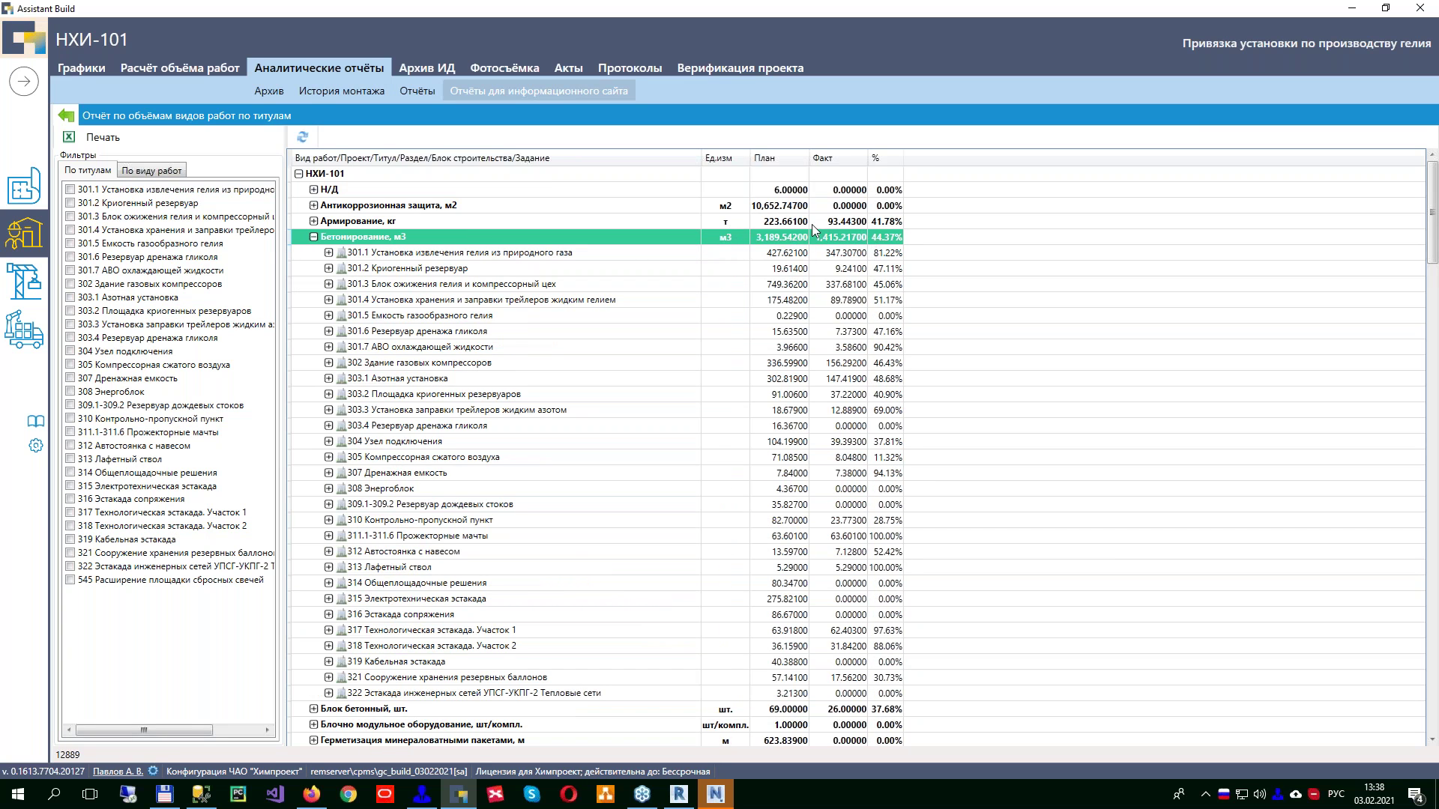
pyautogui.scroll(-7, 861, 237)
pyautogui.scroll(7, 899, 236)
pyautogui.scroll(-2, 408, 421)
pyautogui.scroll(-1, 409, 420)
pyautogui.scroll(3, 345, 195)
# Step: Expand Бетонирование for title 301.1 down to the tasks of 301.1-КЖ Замощение поддона, приямок Прм1, and close the report
pyautogui.click(328, 253)
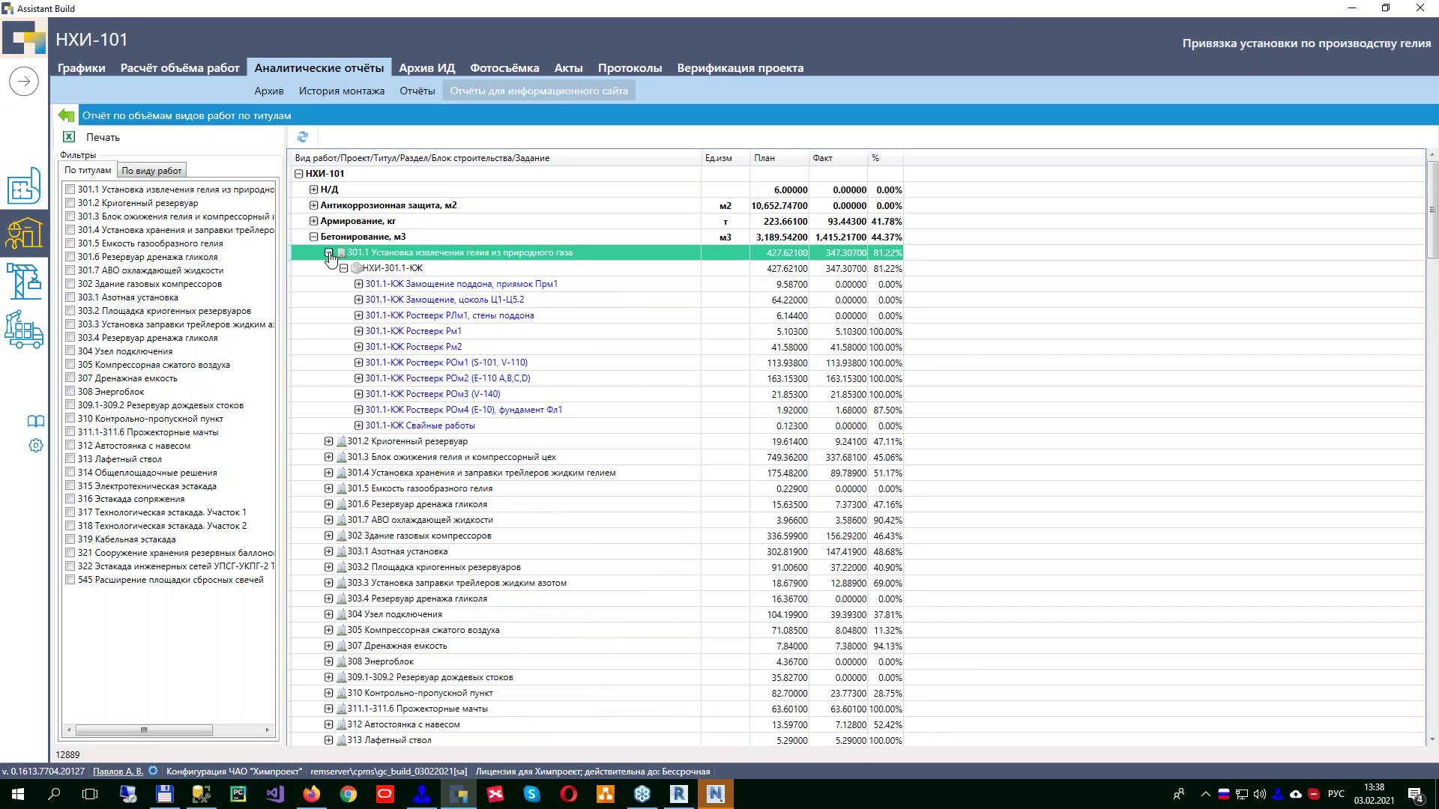
pyautogui.click(397, 268)
pyautogui.press('Down')
pyautogui.press('Right')
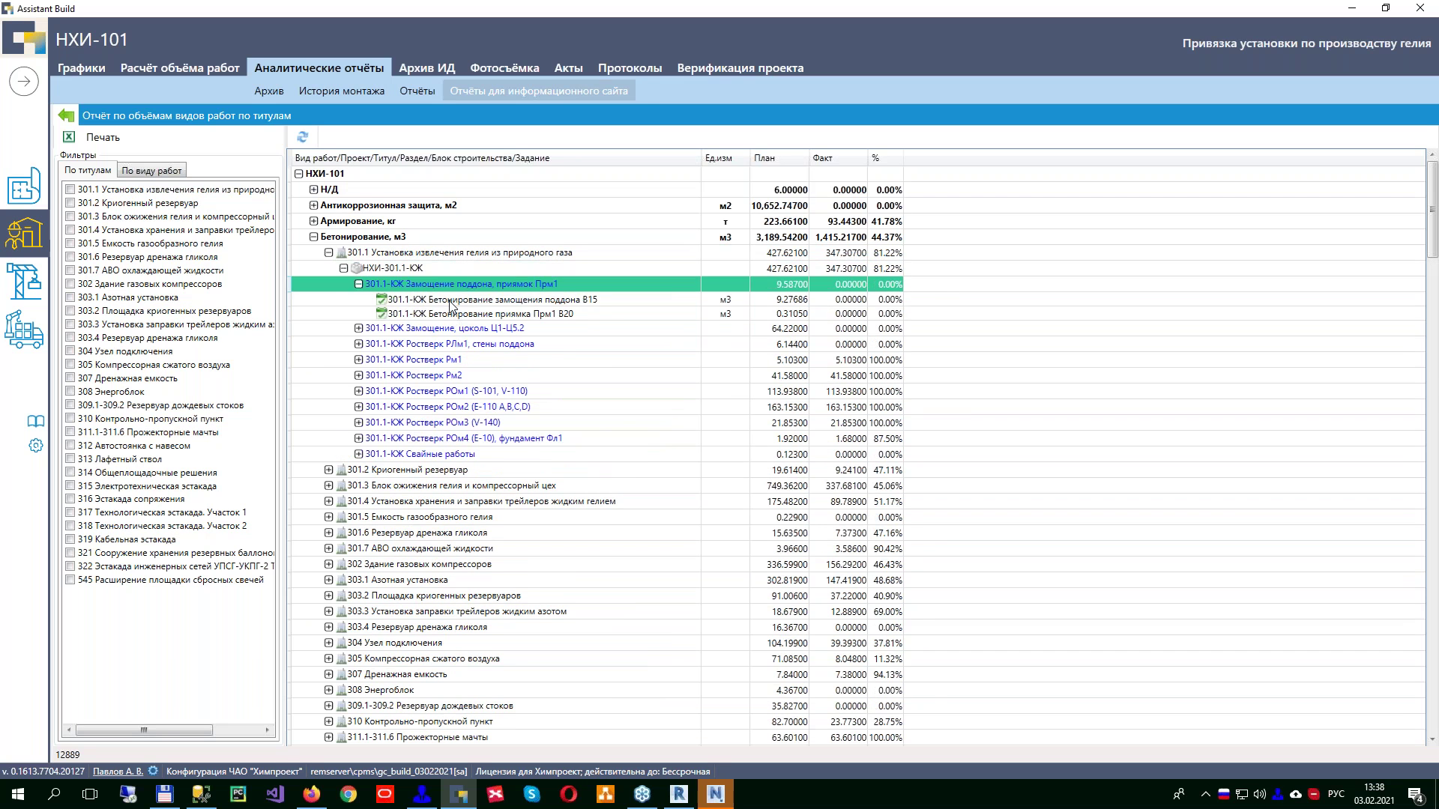
pyautogui.press('Down')
pyautogui.press('Down')
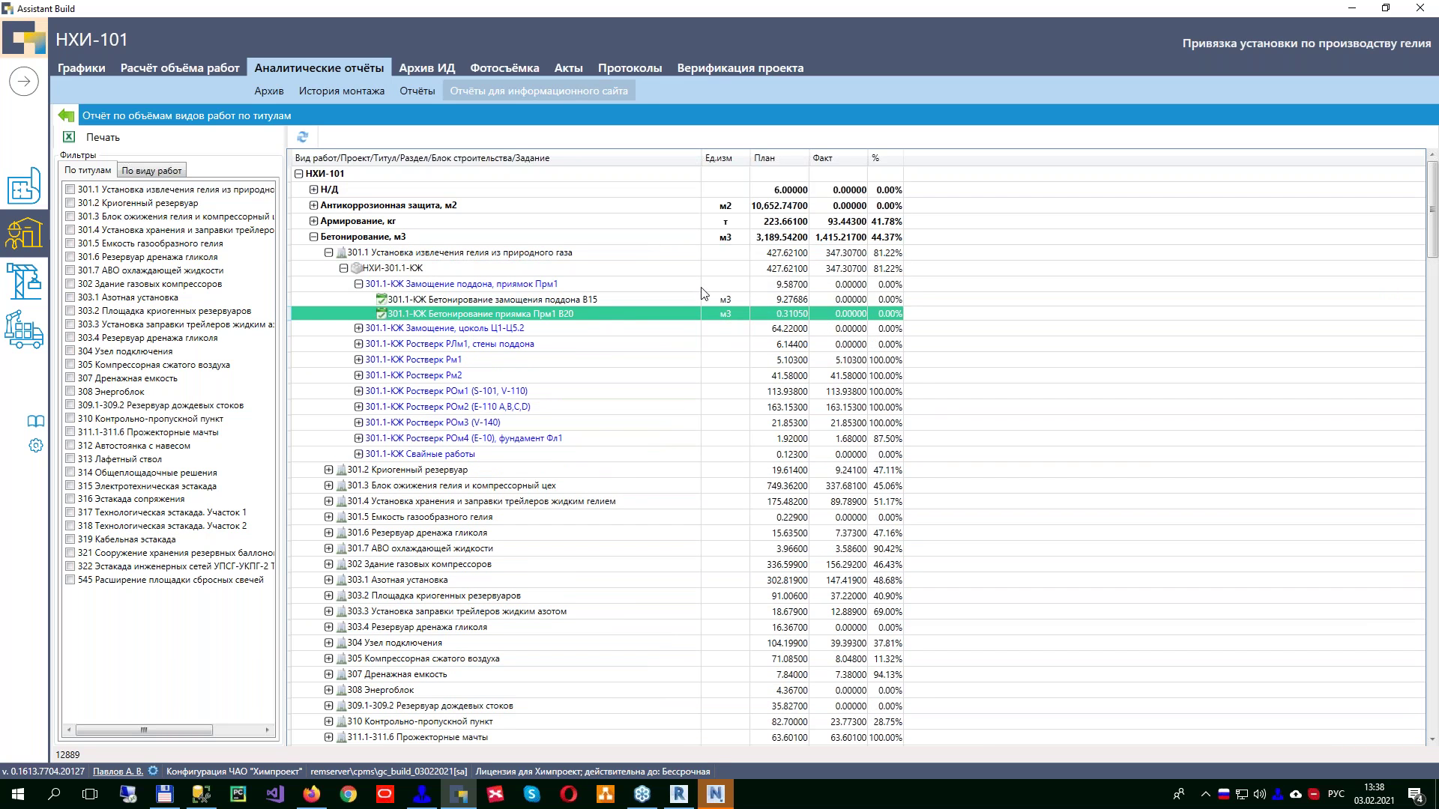
pyautogui.click(66, 115)
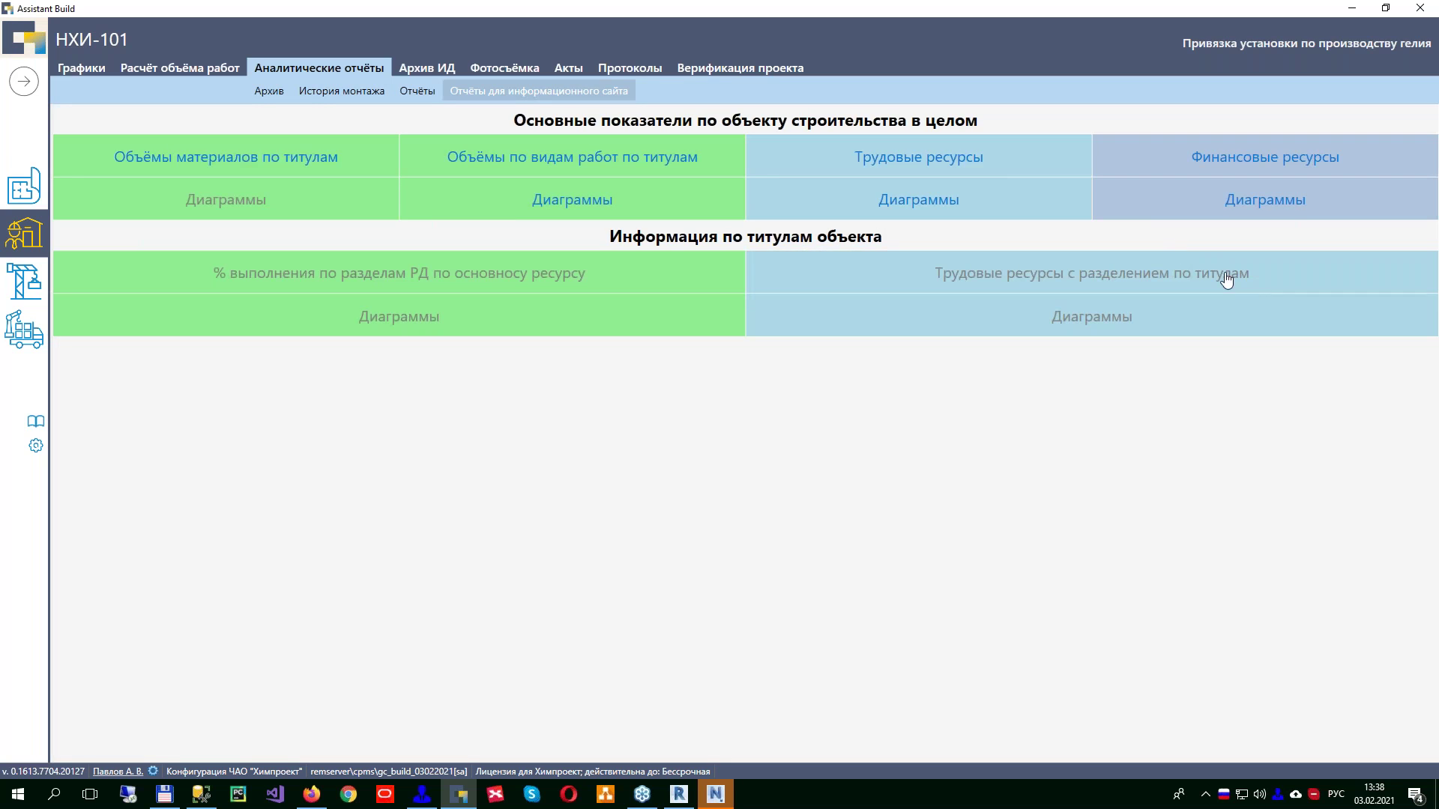
# Step: Open the labour resources report (Трудовые ресурсы) in the old interface and examine the НХИ-101 project totals
pyautogui.click(946, 159)
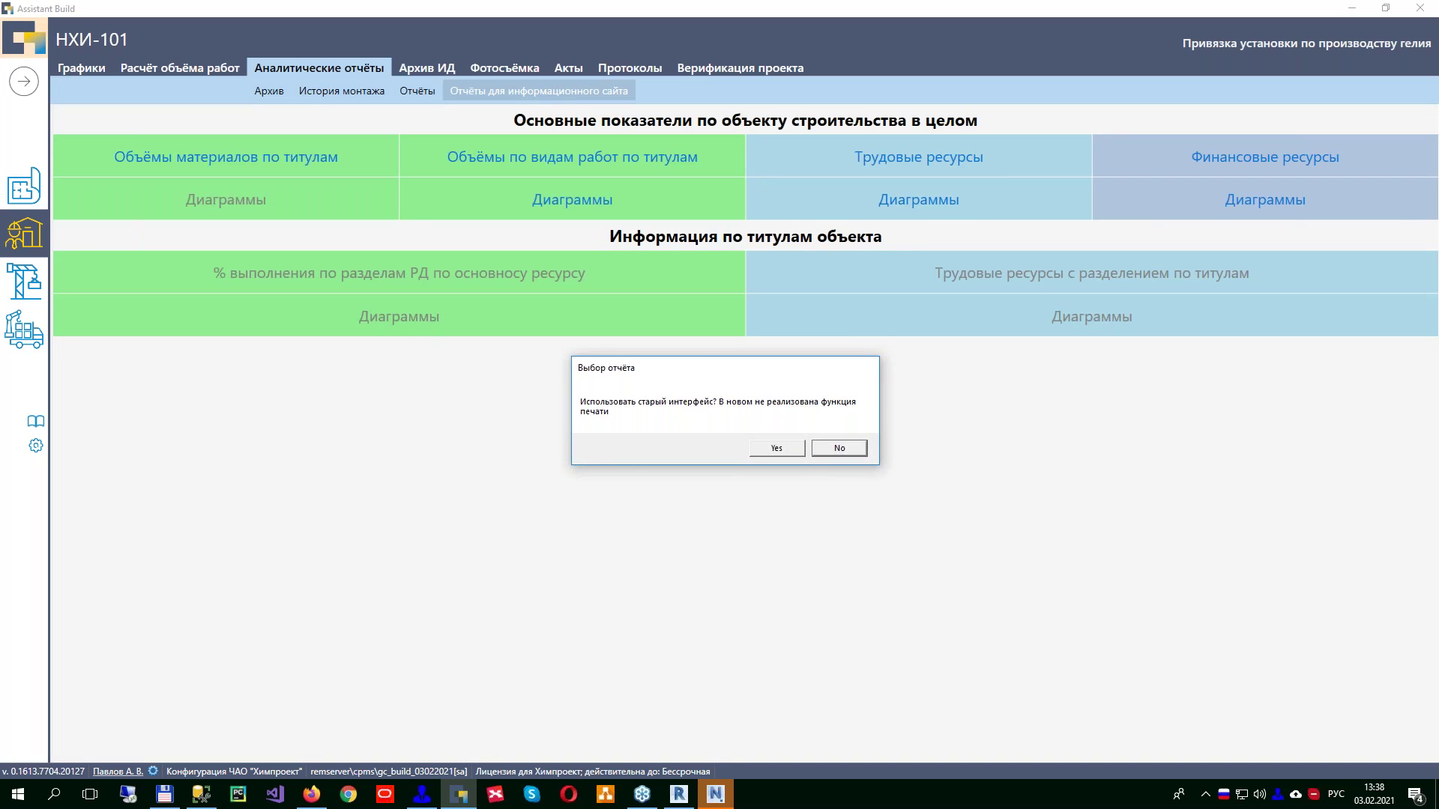
pyautogui.click(800, 448)
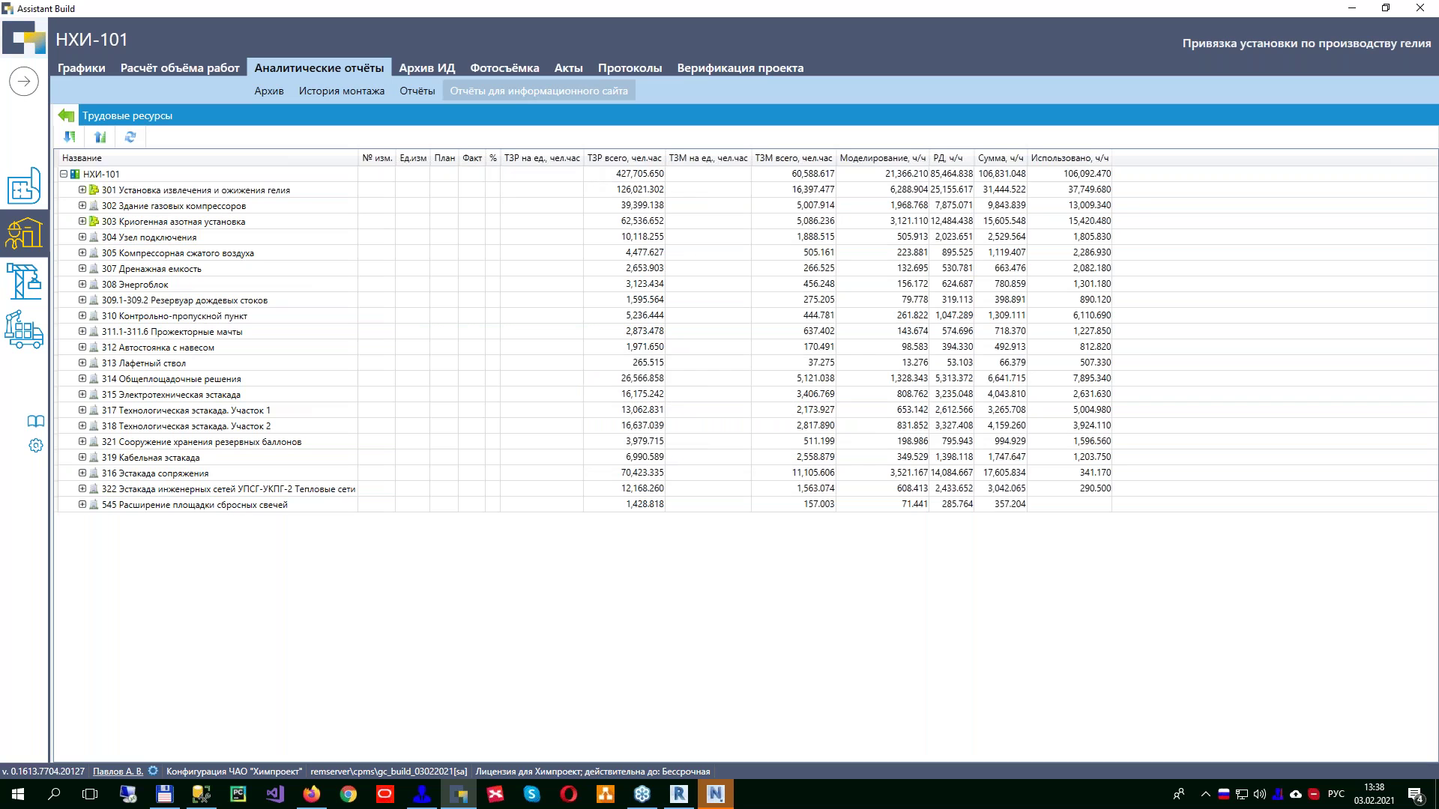
pyautogui.click(154, 175)
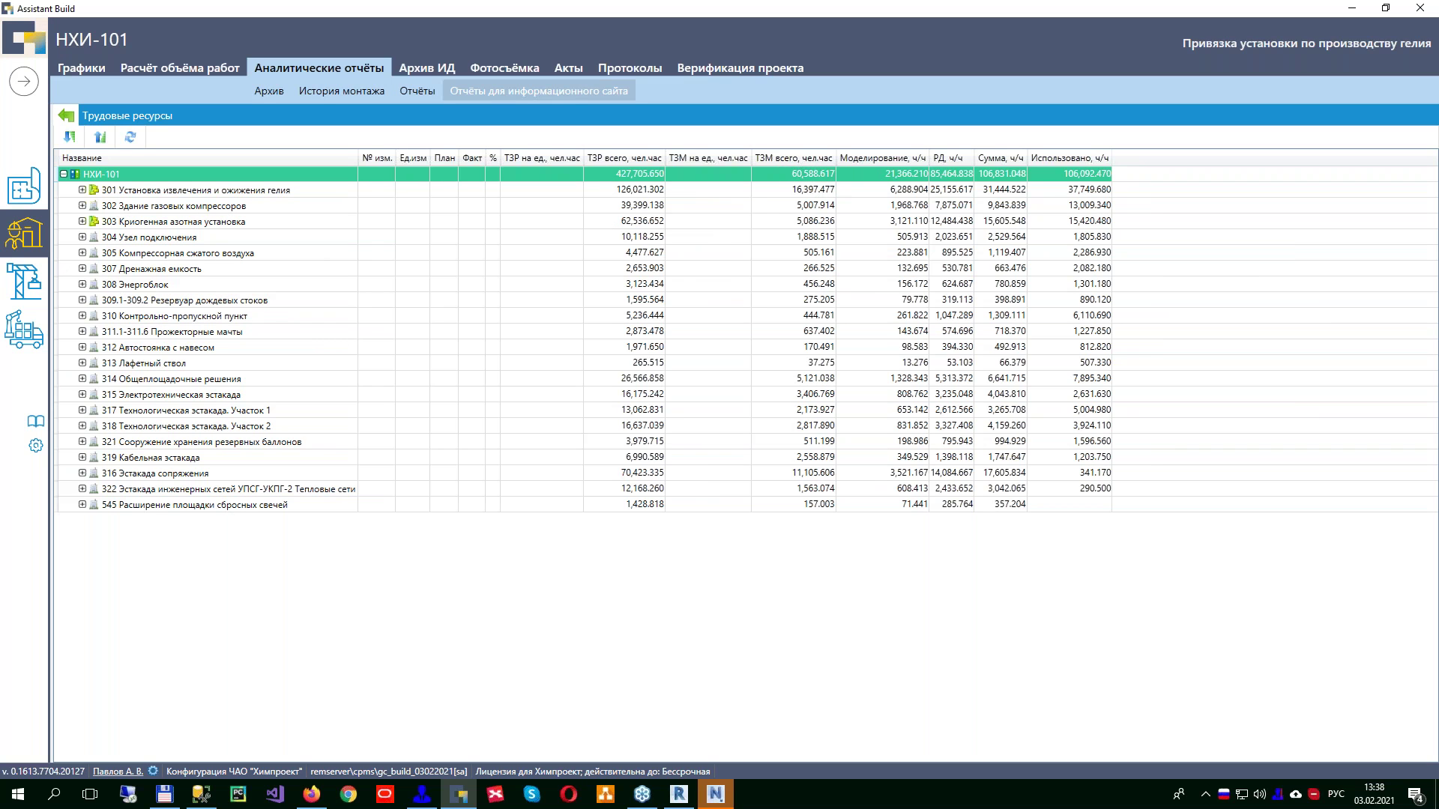
# Step: Expand title 302 to section НХИ-302-ОВ and examine the labour resources of the Вентиляция and Система теплоснабжения tasks
pyautogui.click(82, 205)
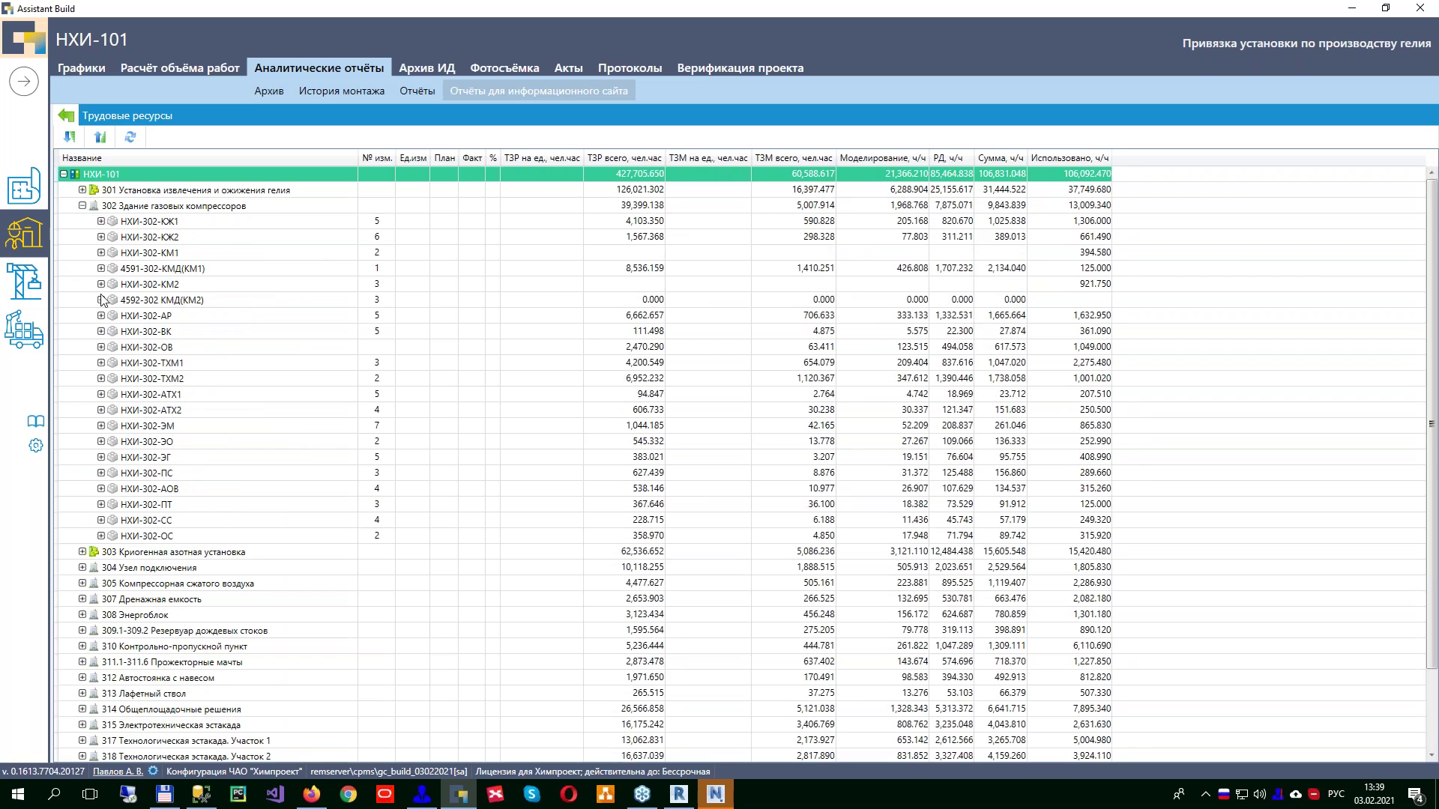
pyautogui.click(101, 347)
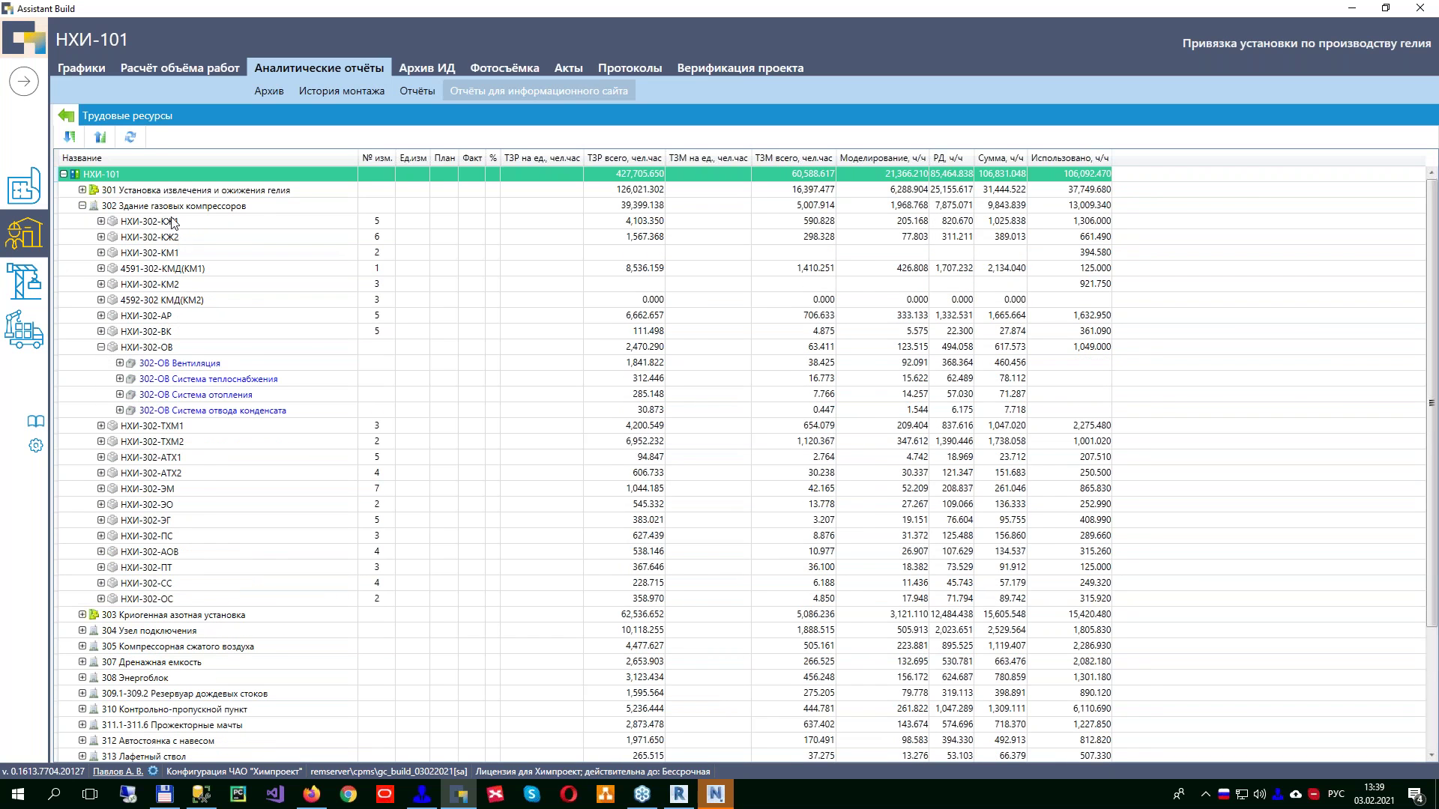
pyautogui.click(169, 348)
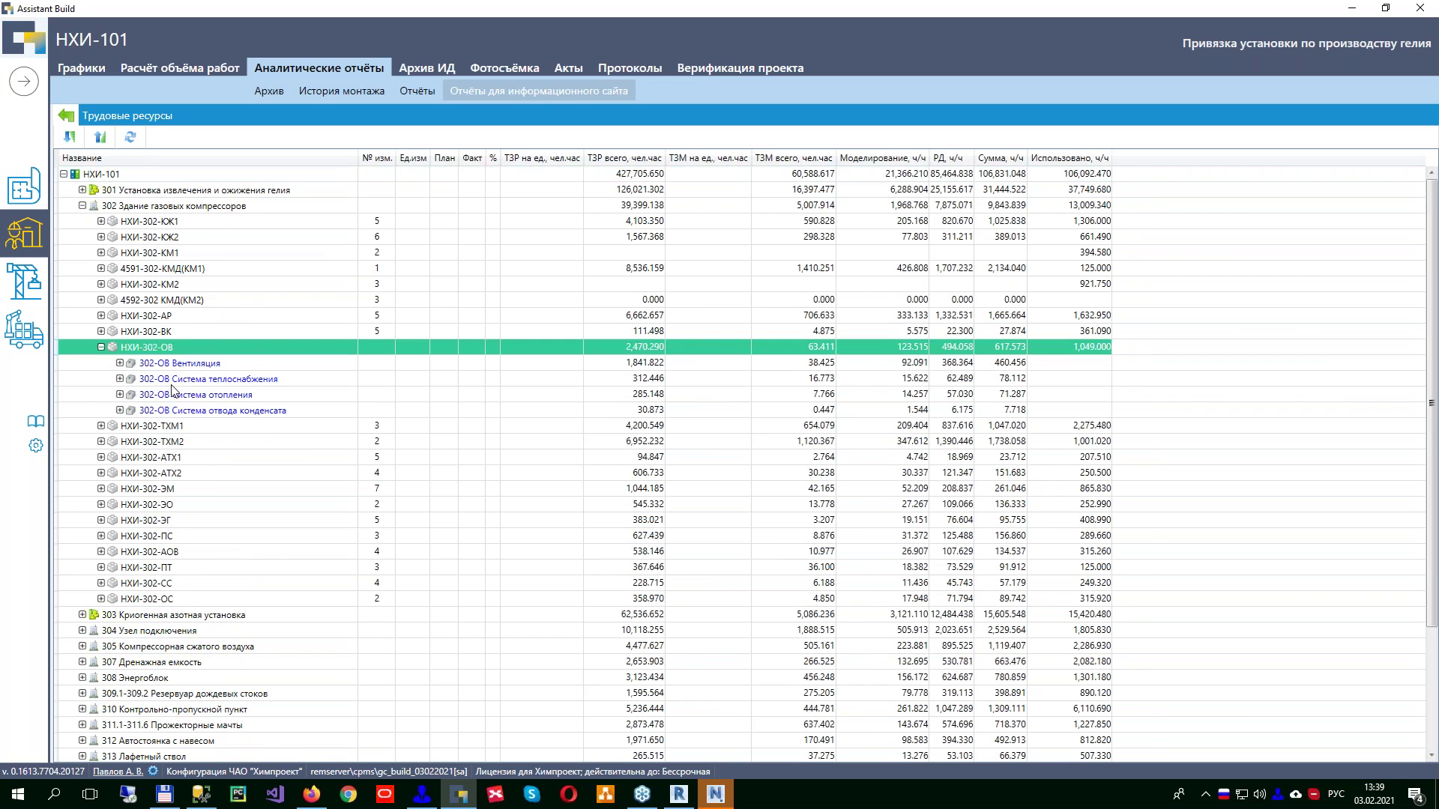
pyautogui.click(187, 365)
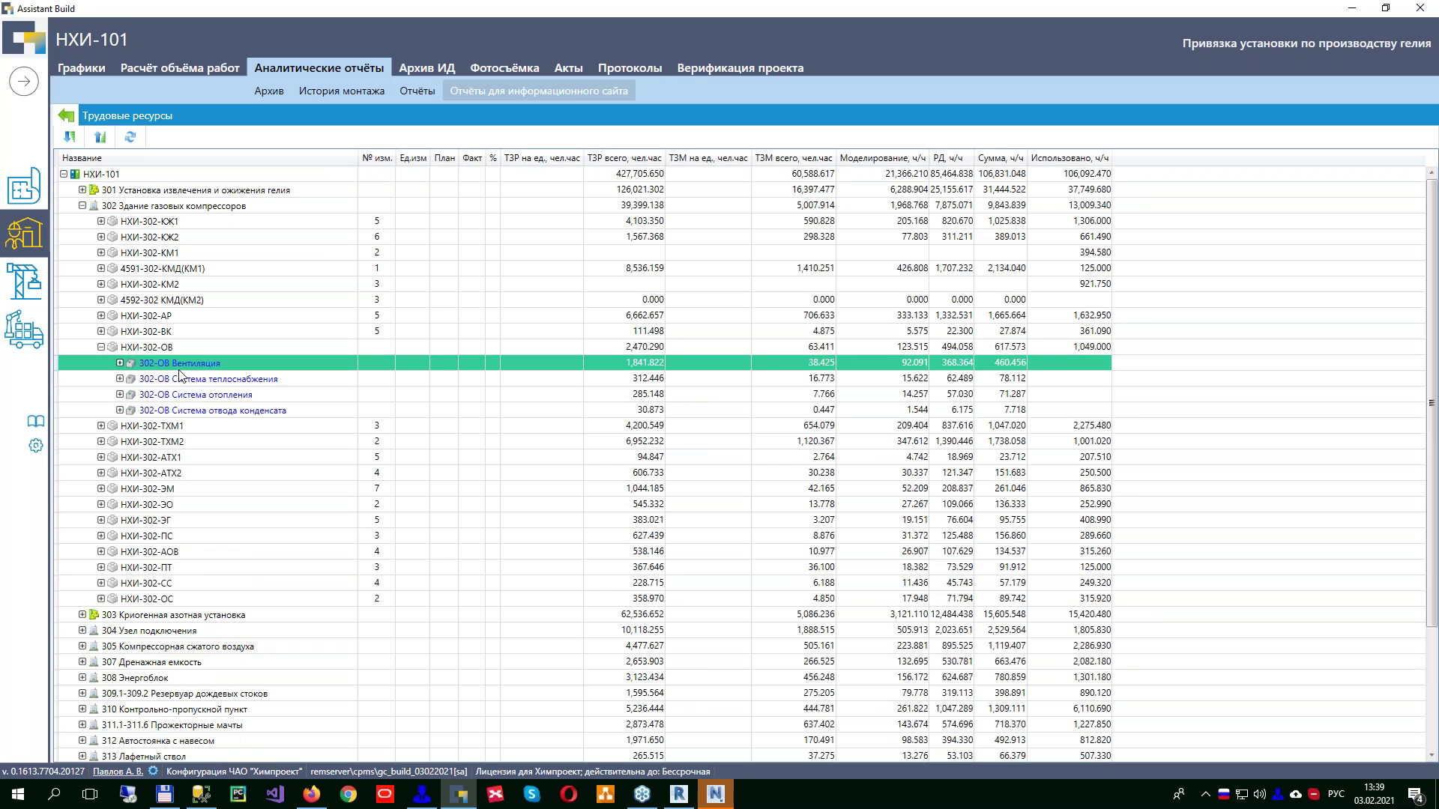
pyautogui.click(119, 363)
pyautogui.click(301, 394)
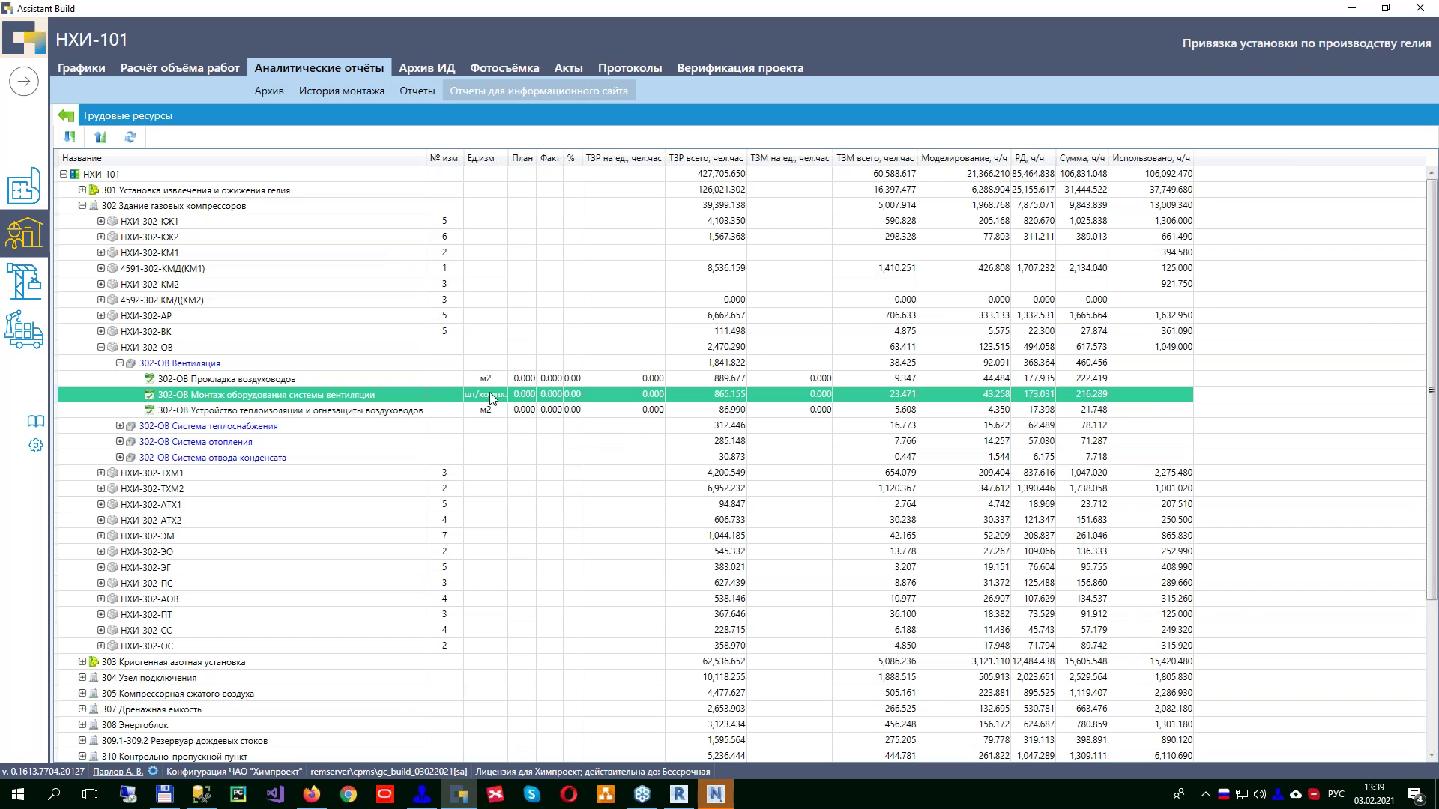
pyautogui.click(119, 426)
pyautogui.click(325, 520)
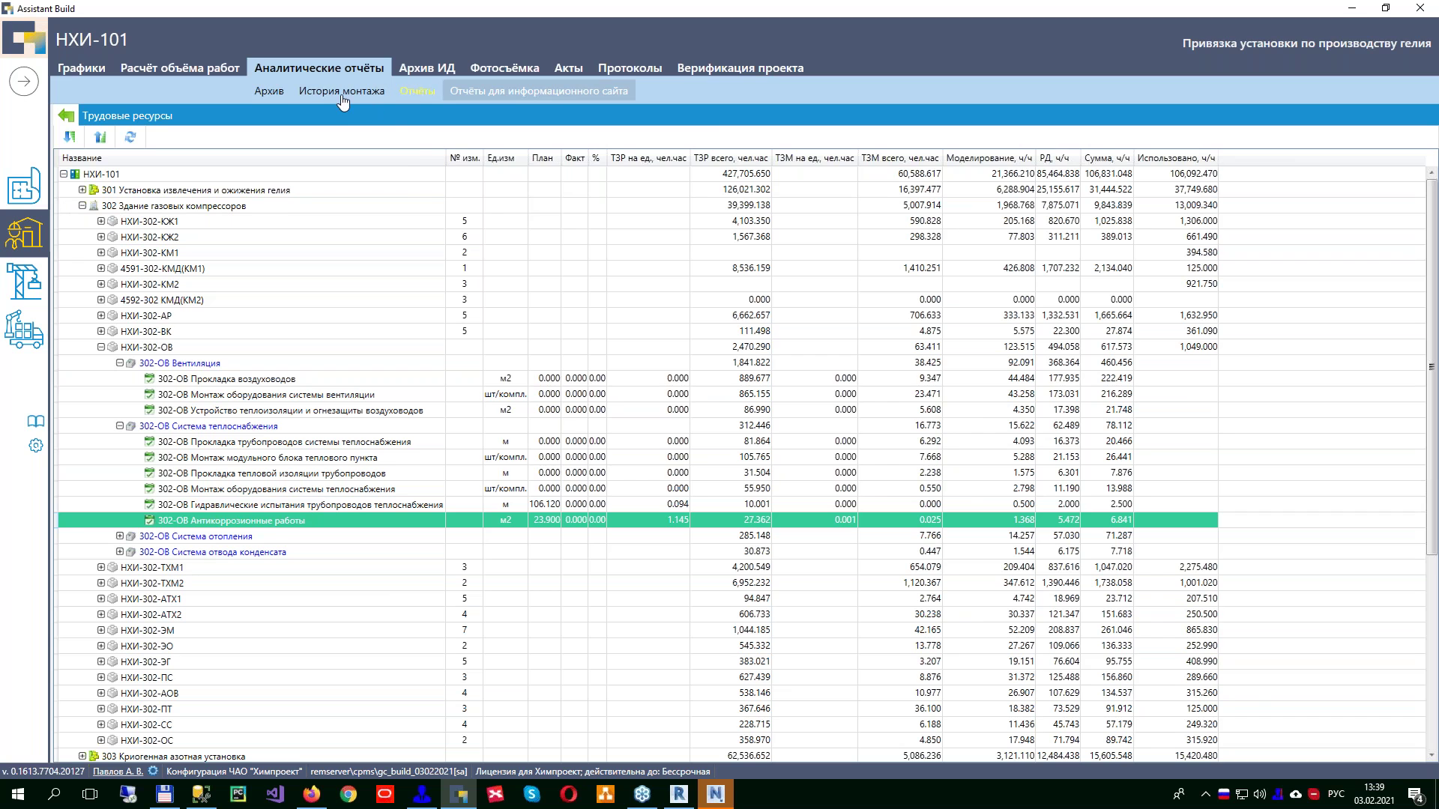
# Step: Open the archived Отчёт по проекту для МТО and examine the estimate positions under task Г50370 on the Сметы sheet
pyautogui.click(269, 91)
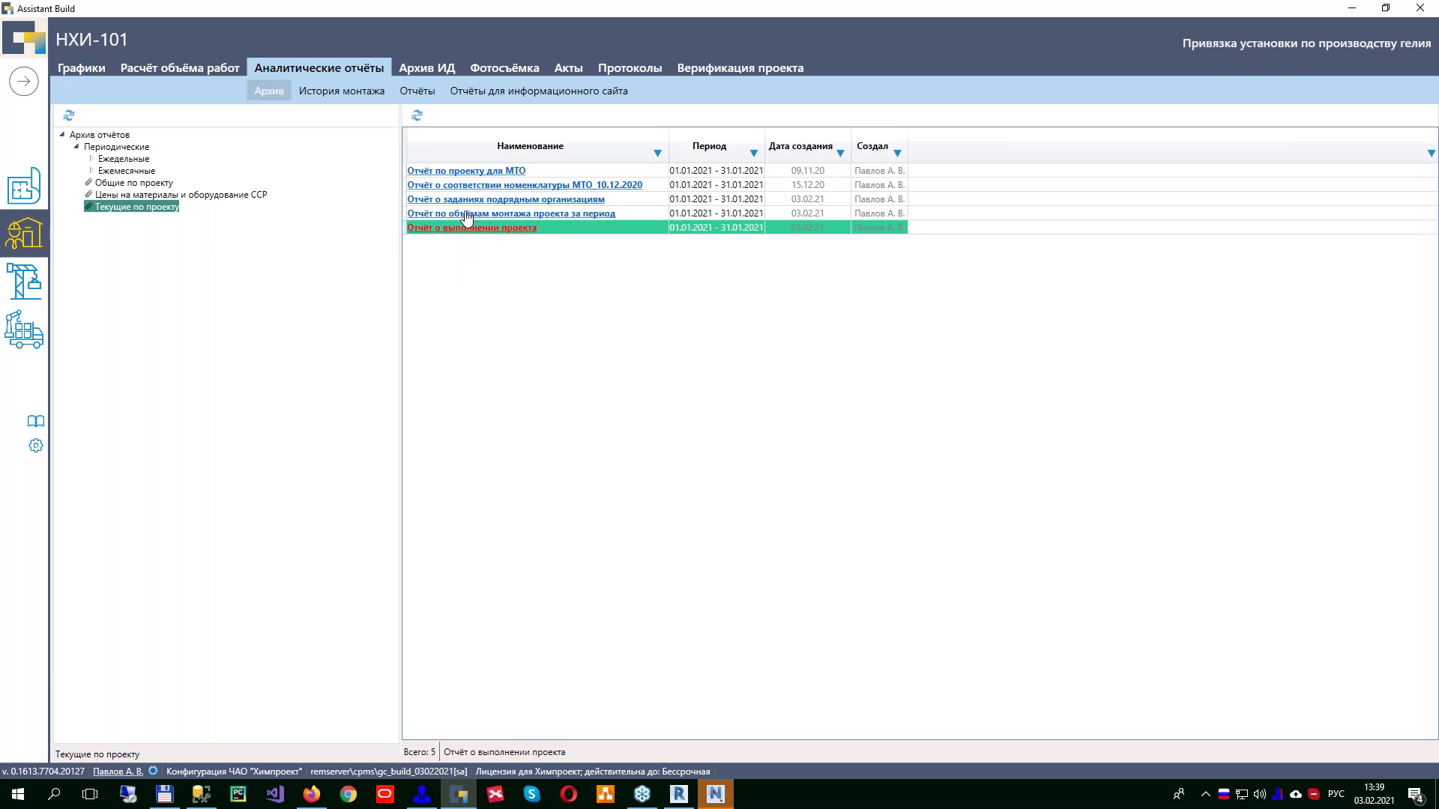
pyautogui.click(464, 172)
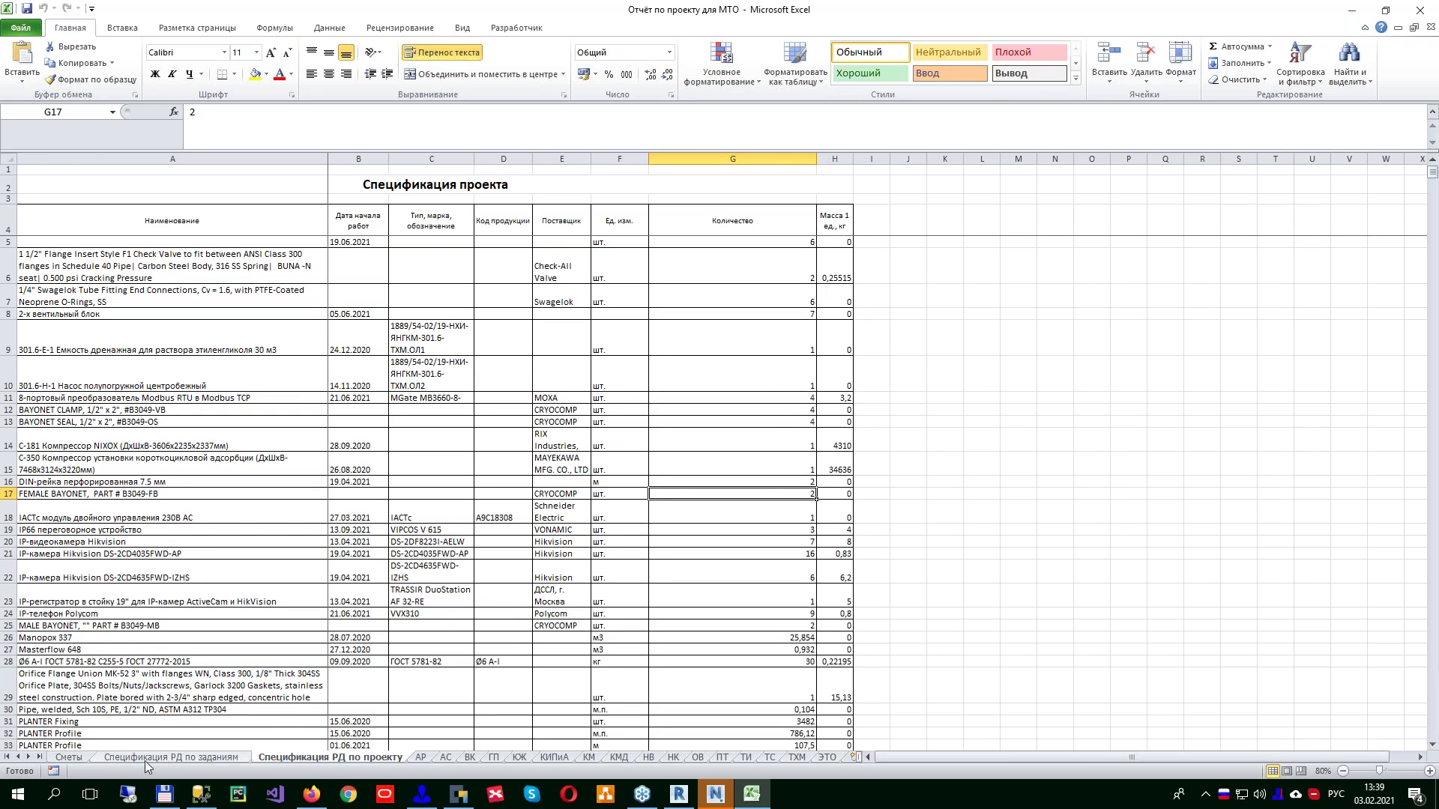
pyautogui.click(78, 759)
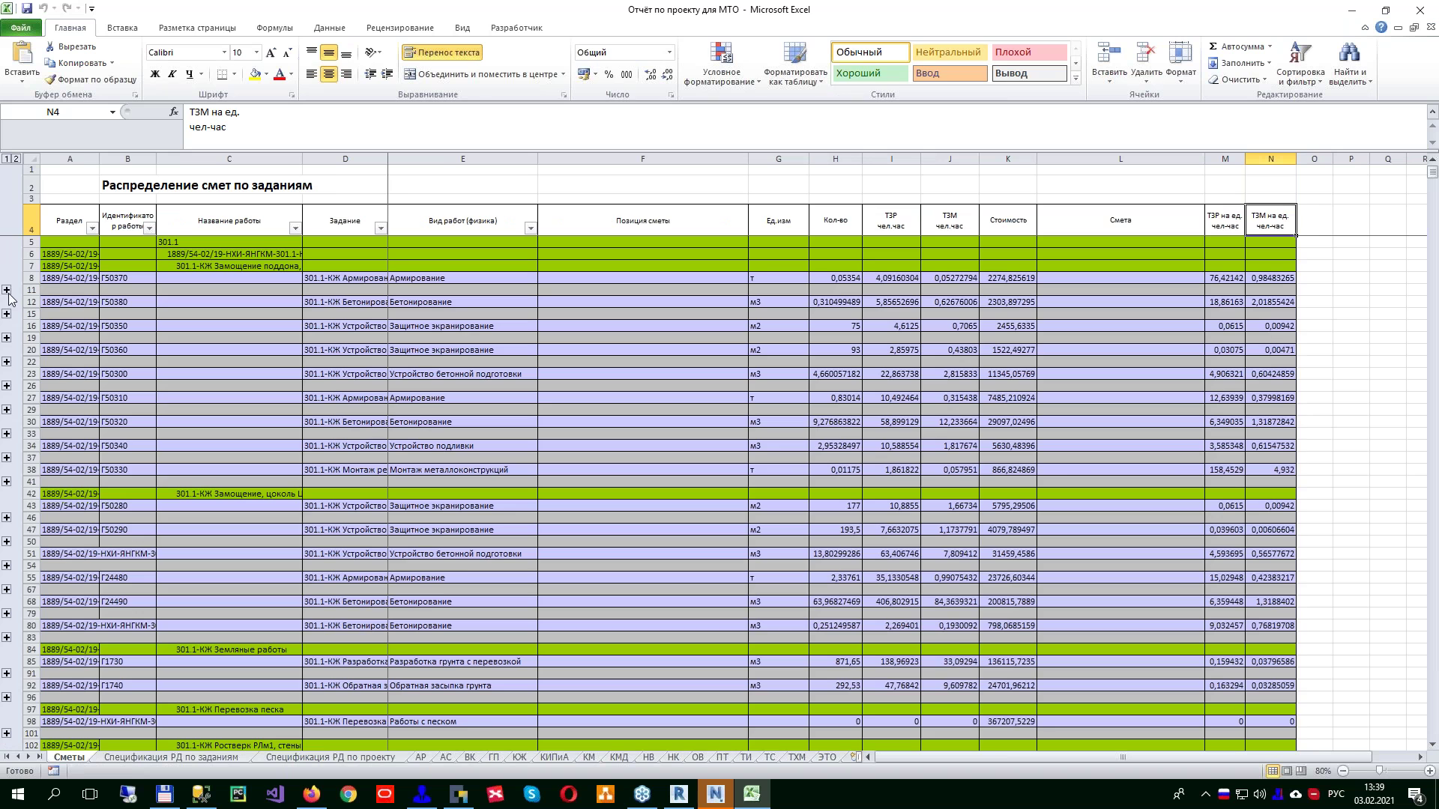
pyautogui.click(7, 291)
pyautogui.click(568, 341)
pyautogui.moveTo(112, 312); pyautogui.dragTo(967, 330)
pyautogui.click(543, 345)
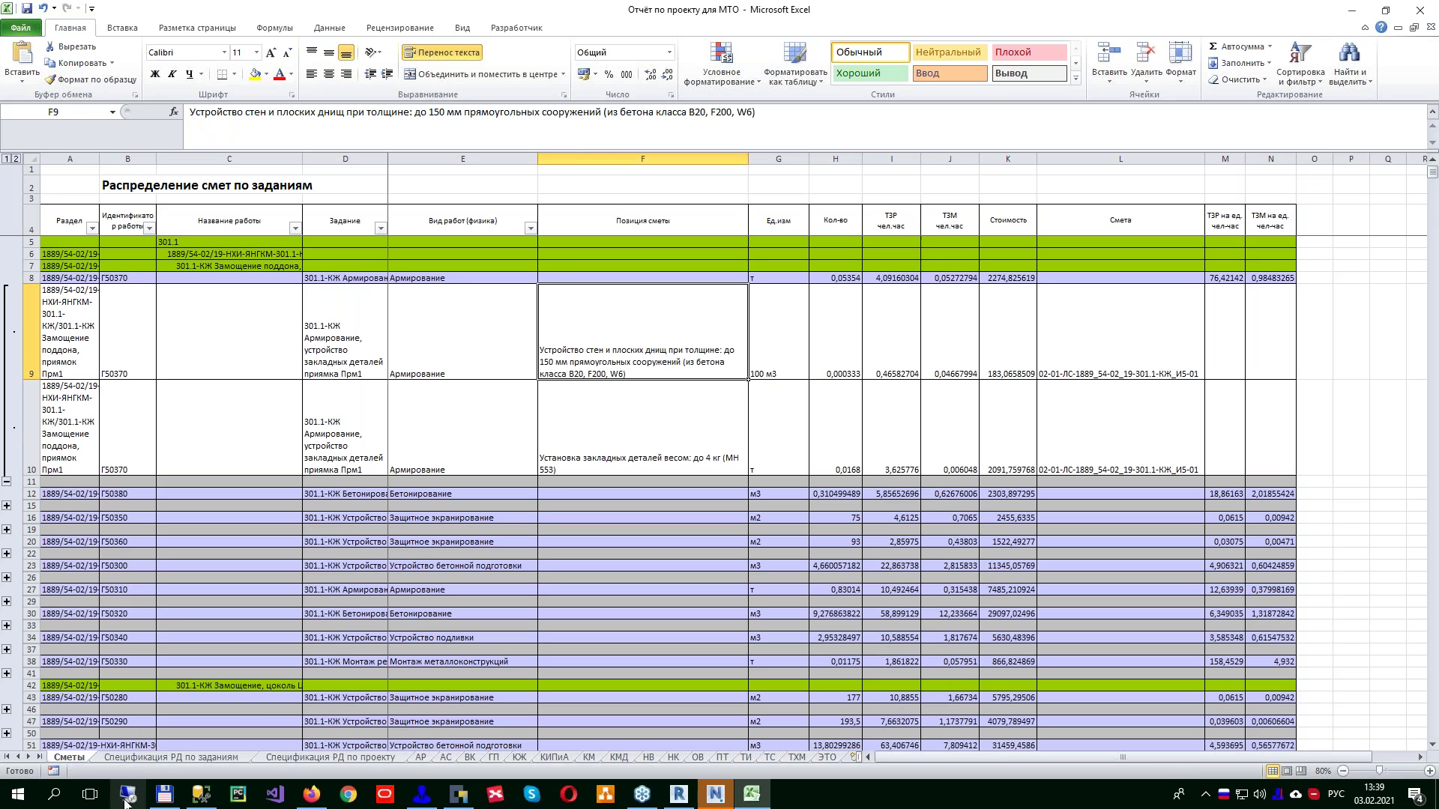
# Step: Examine the work start dates of the equipment, including compressor C-181 NIXOX, on the Спецификация РД по проекту sheet
pyautogui.click(389, 758)
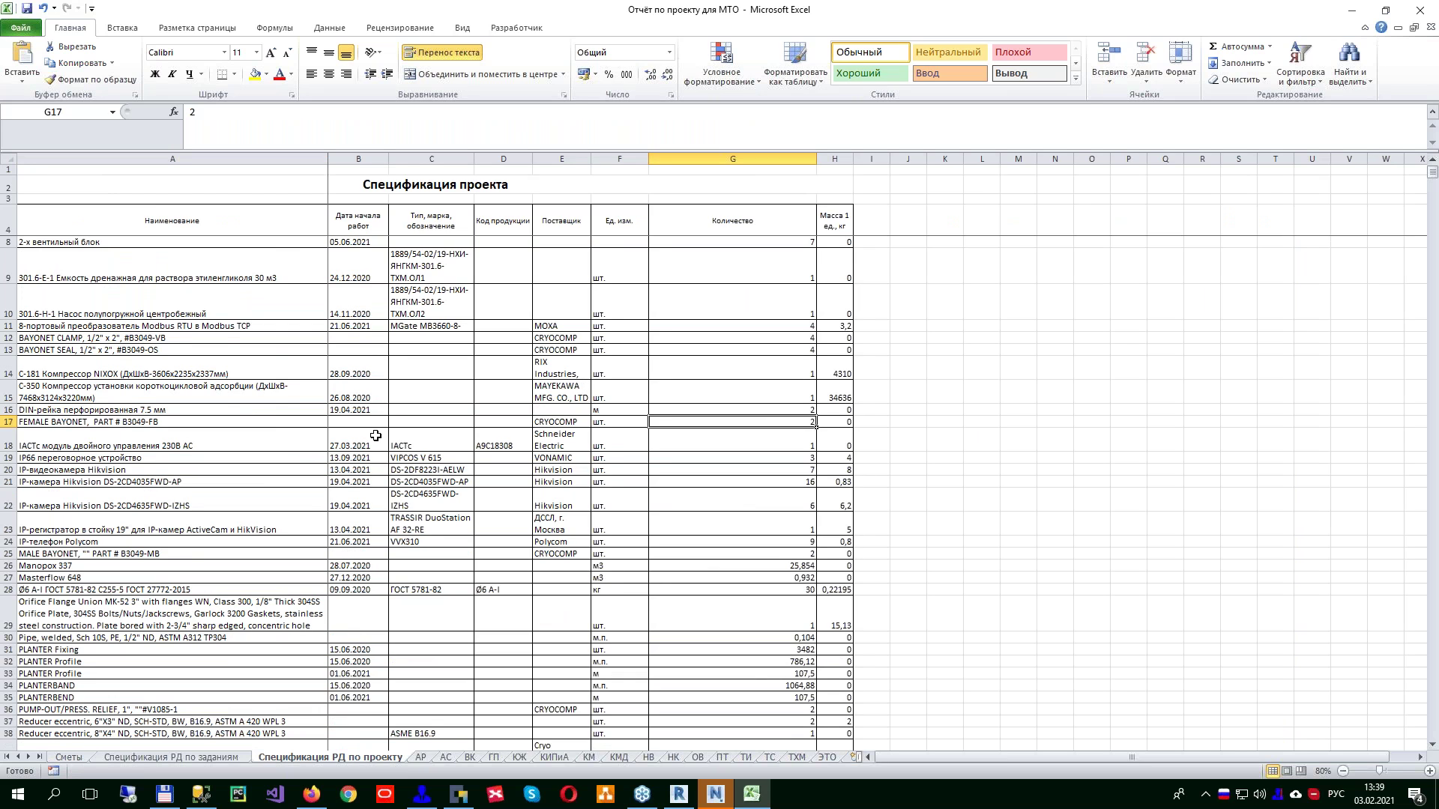
pyautogui.click(371, 390)
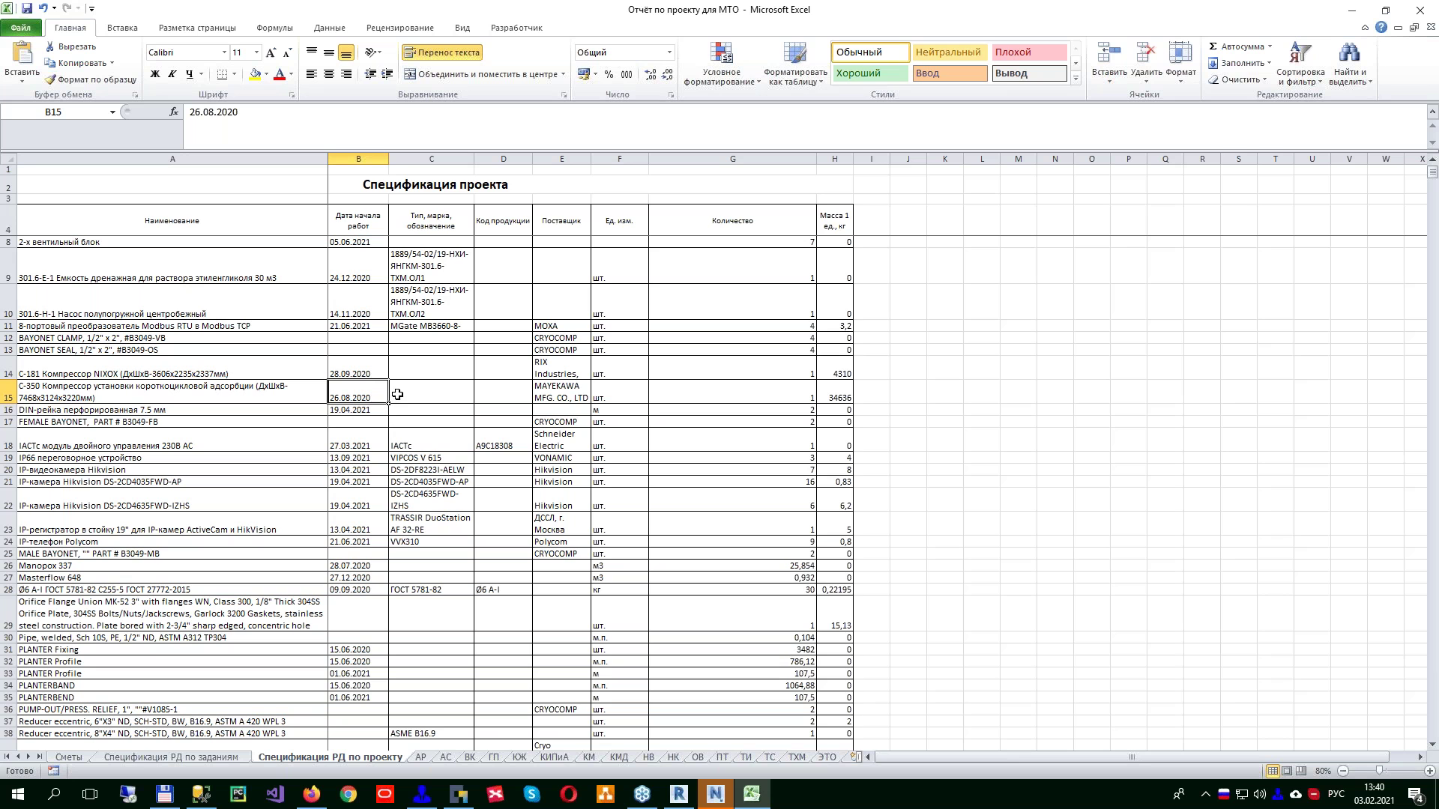
pyautogui.click(346, 288)
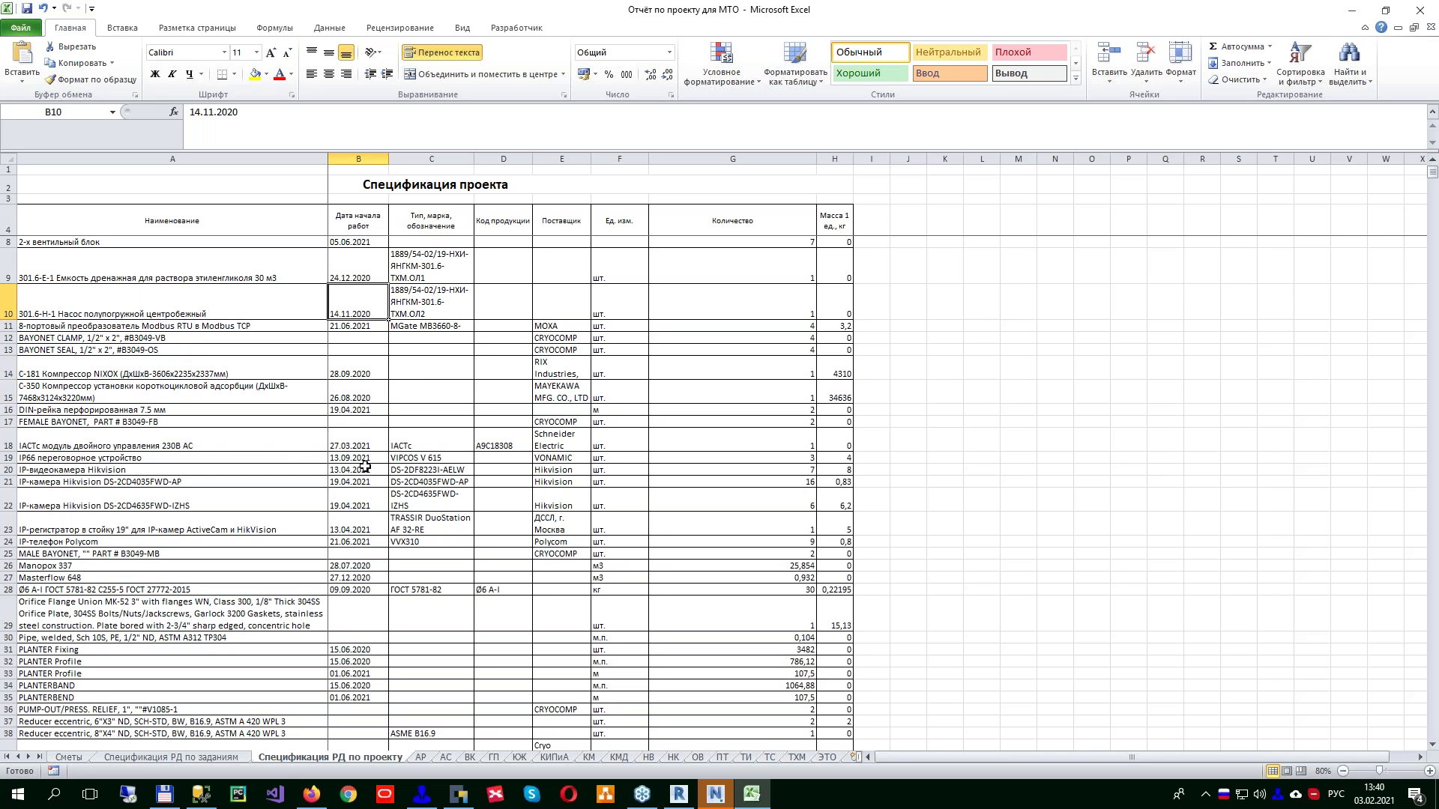
pyautogui.scroll(-3, 350, 353)
pyautogui.click(343, 290)
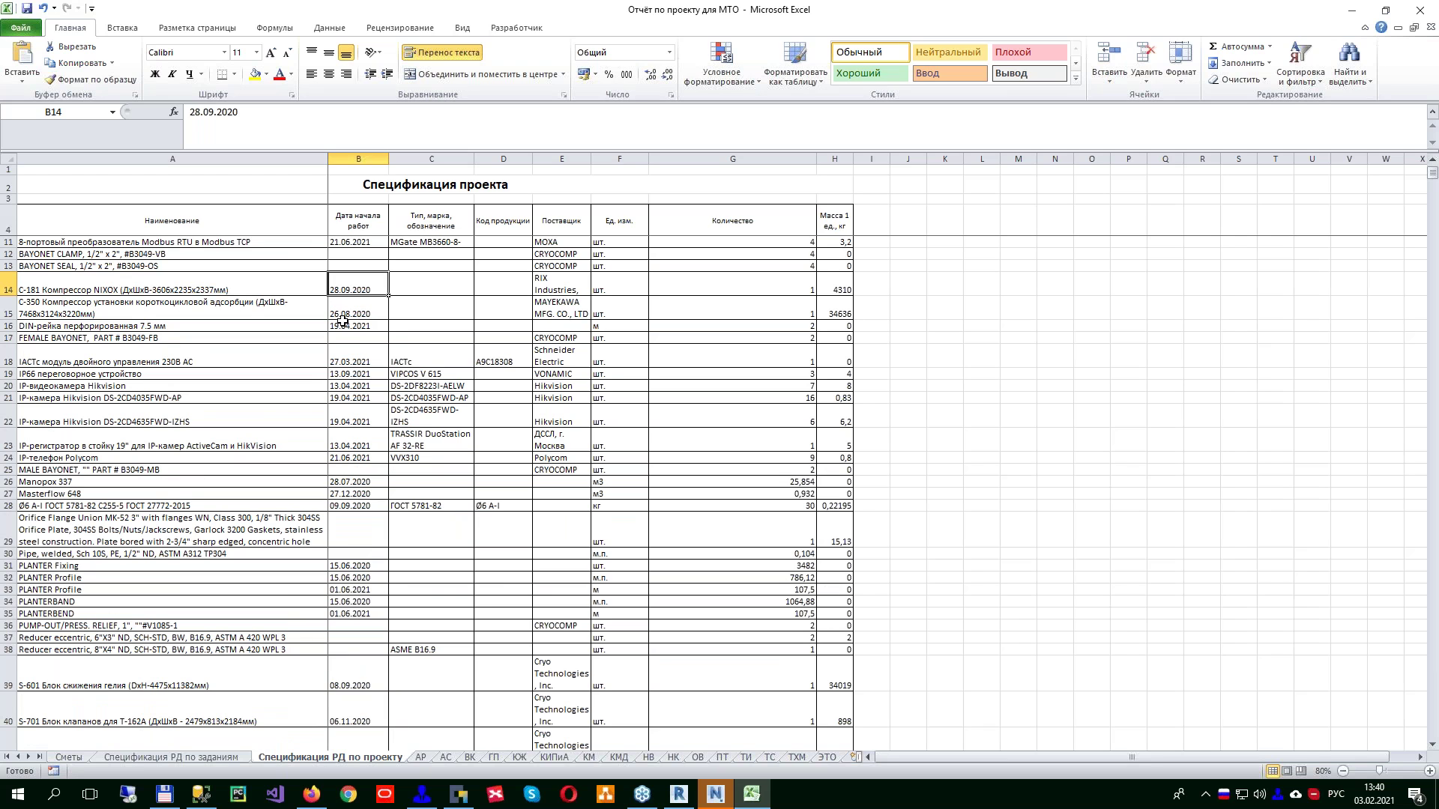
pyautogui.click(305, 291)
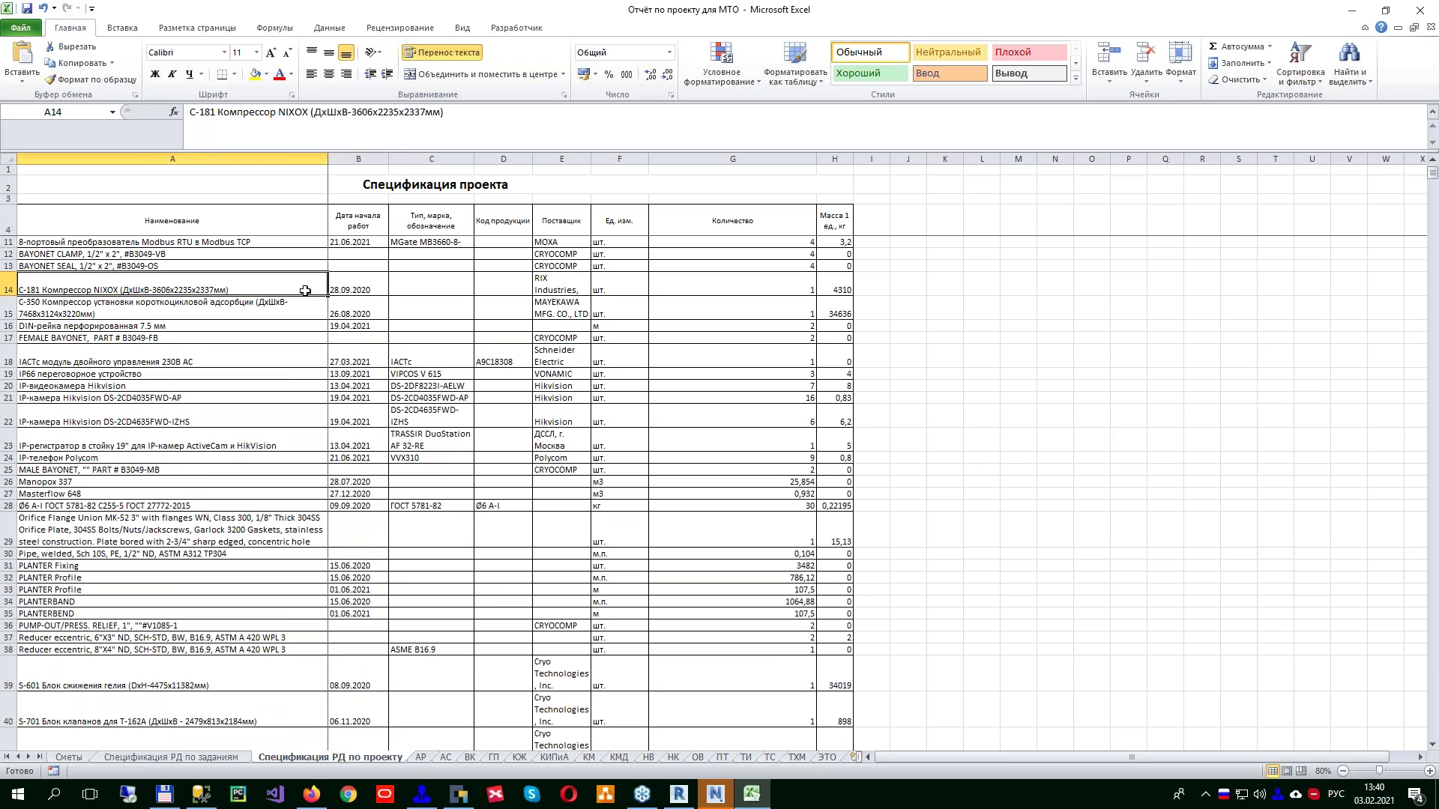
pyautogui.click(367, 291)
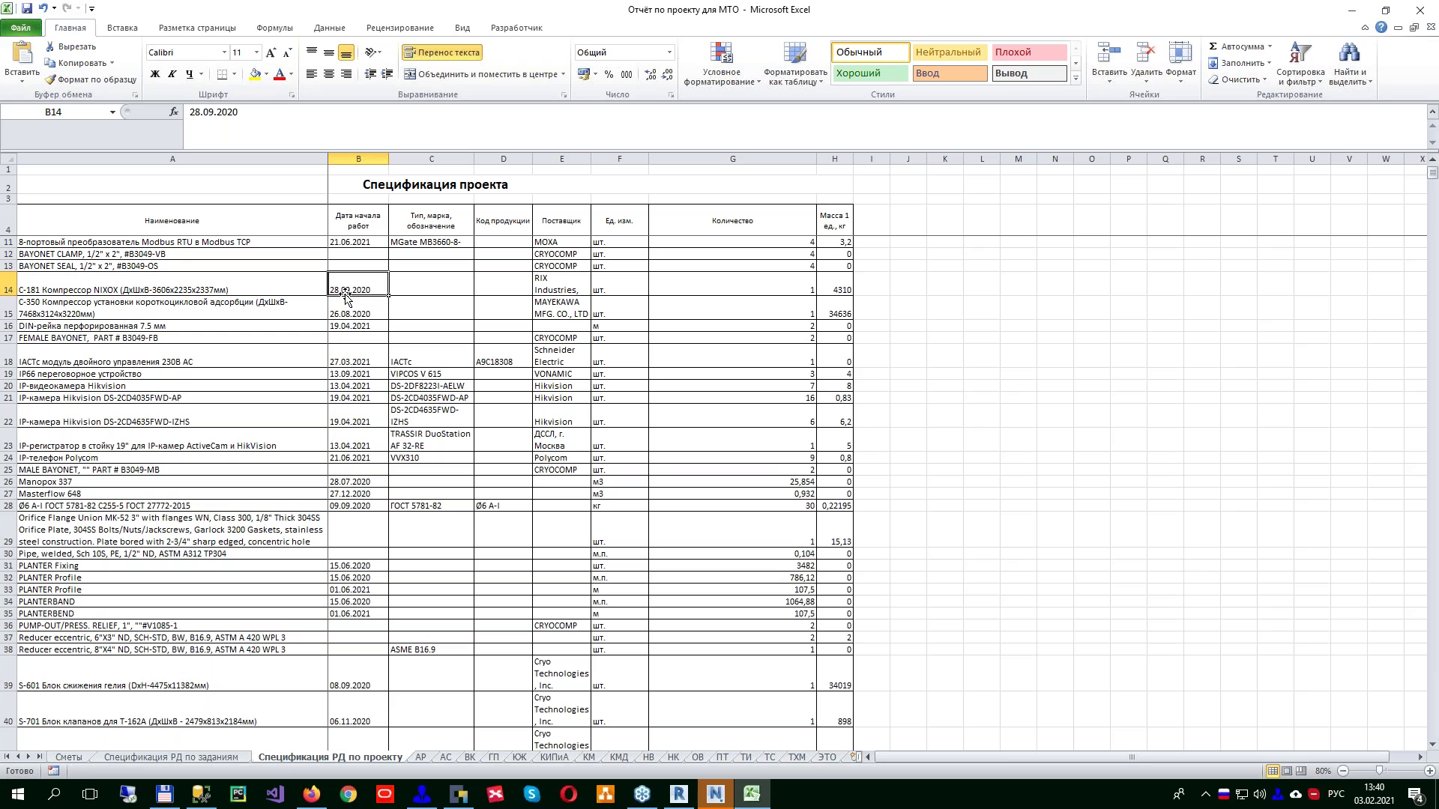
pyautogui.click(298, 290)
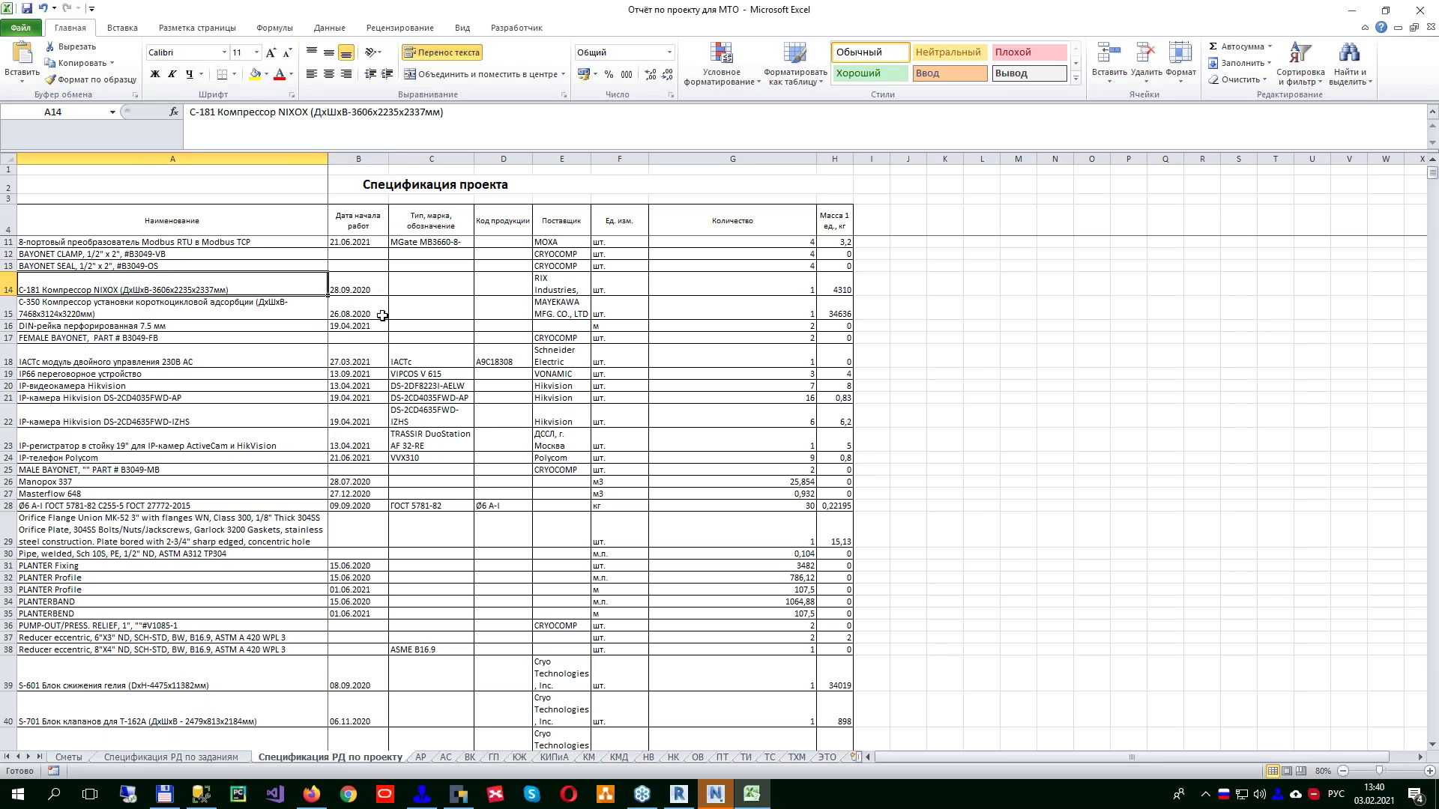
pyautogui.click(341, 290)
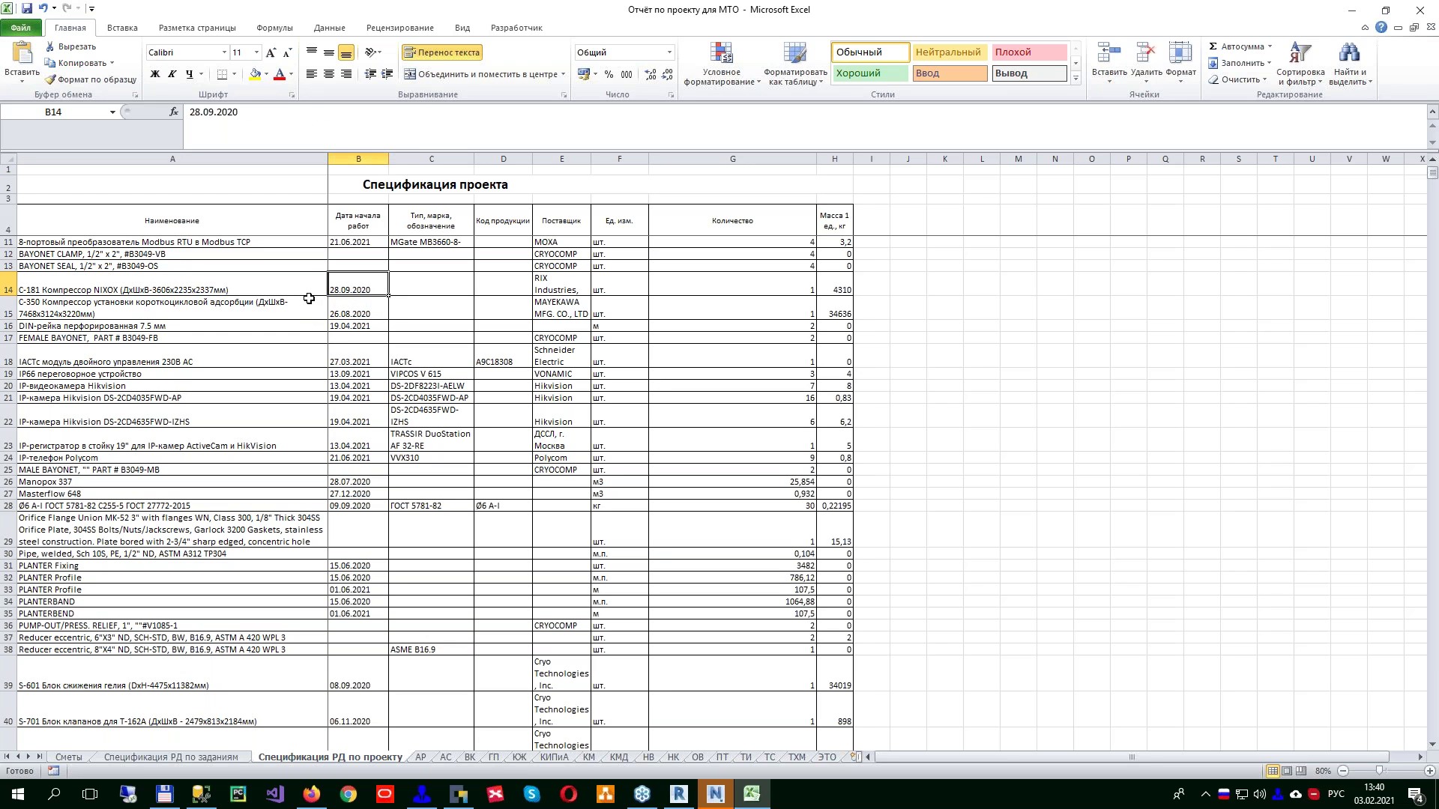
pyautogui.click(283, 288)
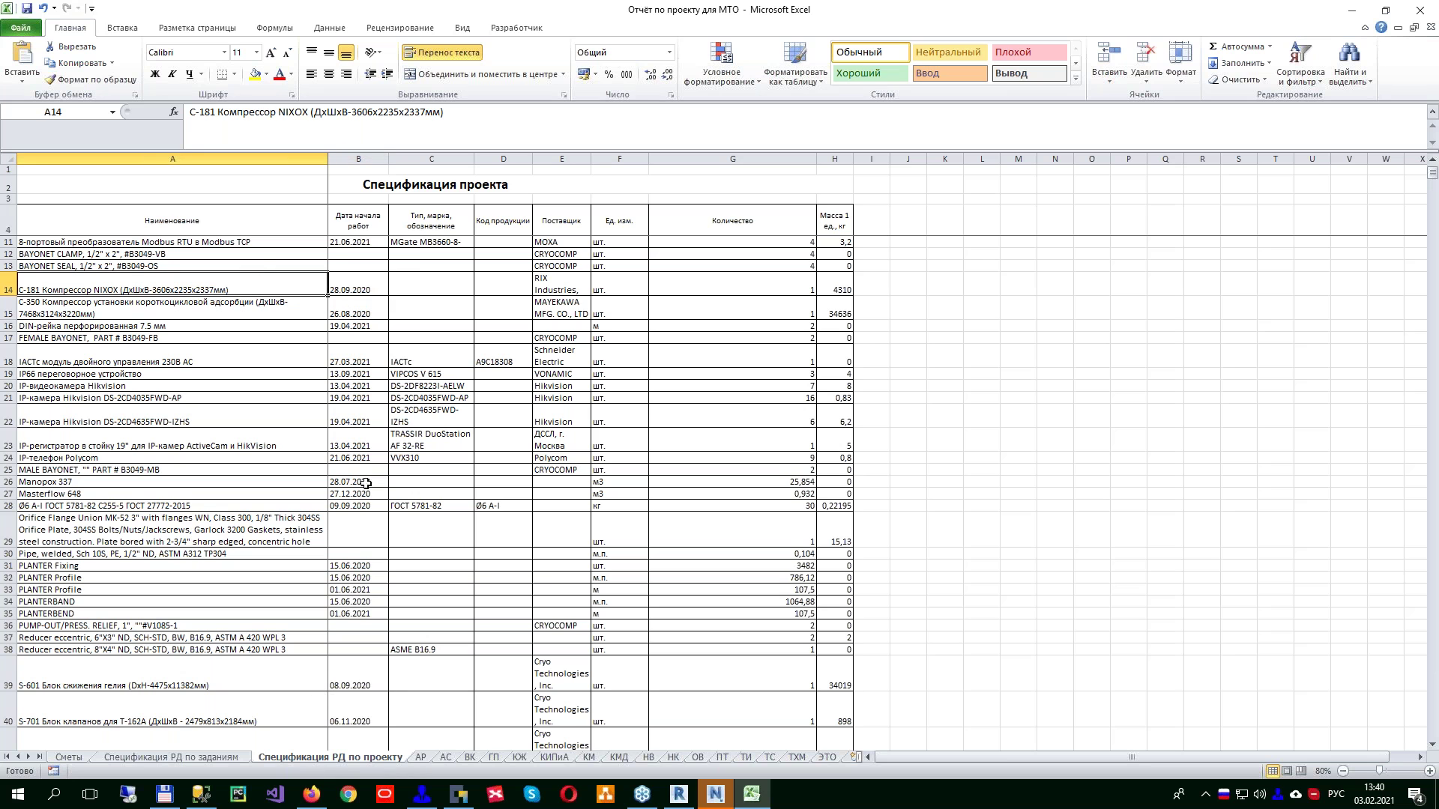
# Step: View the АР and ВК discipline specifications, check the emergency fountain row in ВК, and close the workbook without saving
pyautogui.click(425, 756)
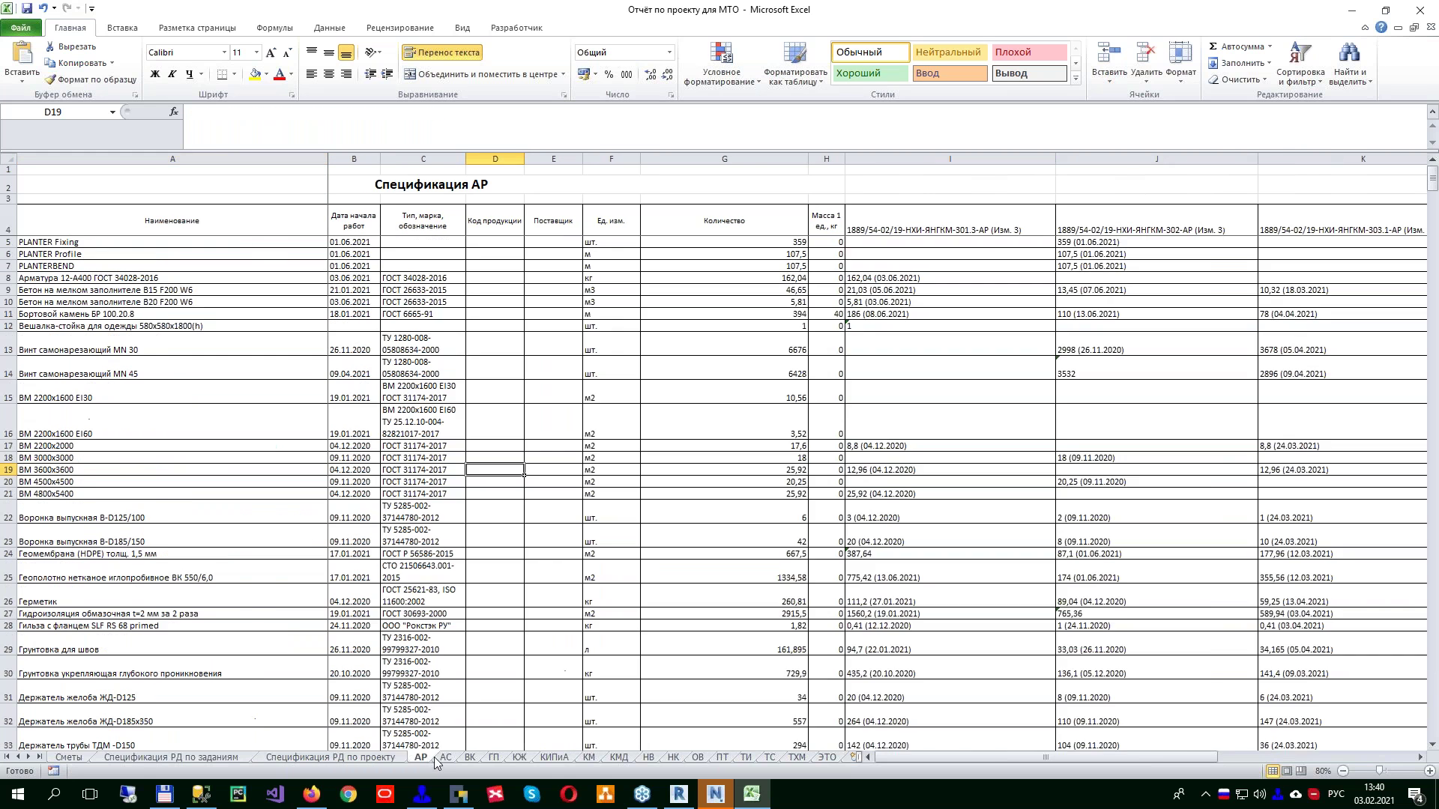
pyautogui.click(470, 757)
pyautogui.click(209, 301)
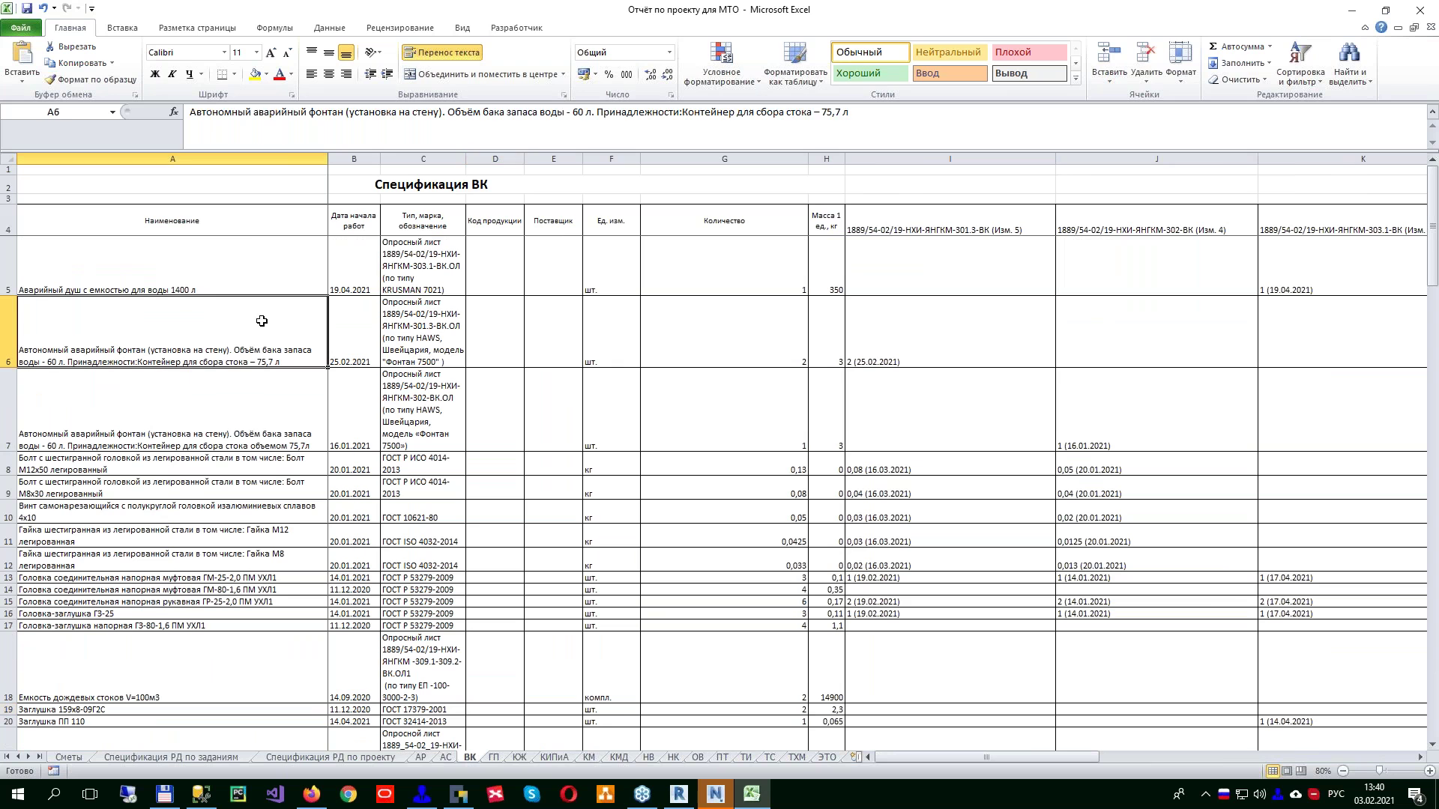
pyautogui.moveTo(199, 339); pyautogui.dragTo(427, 345)
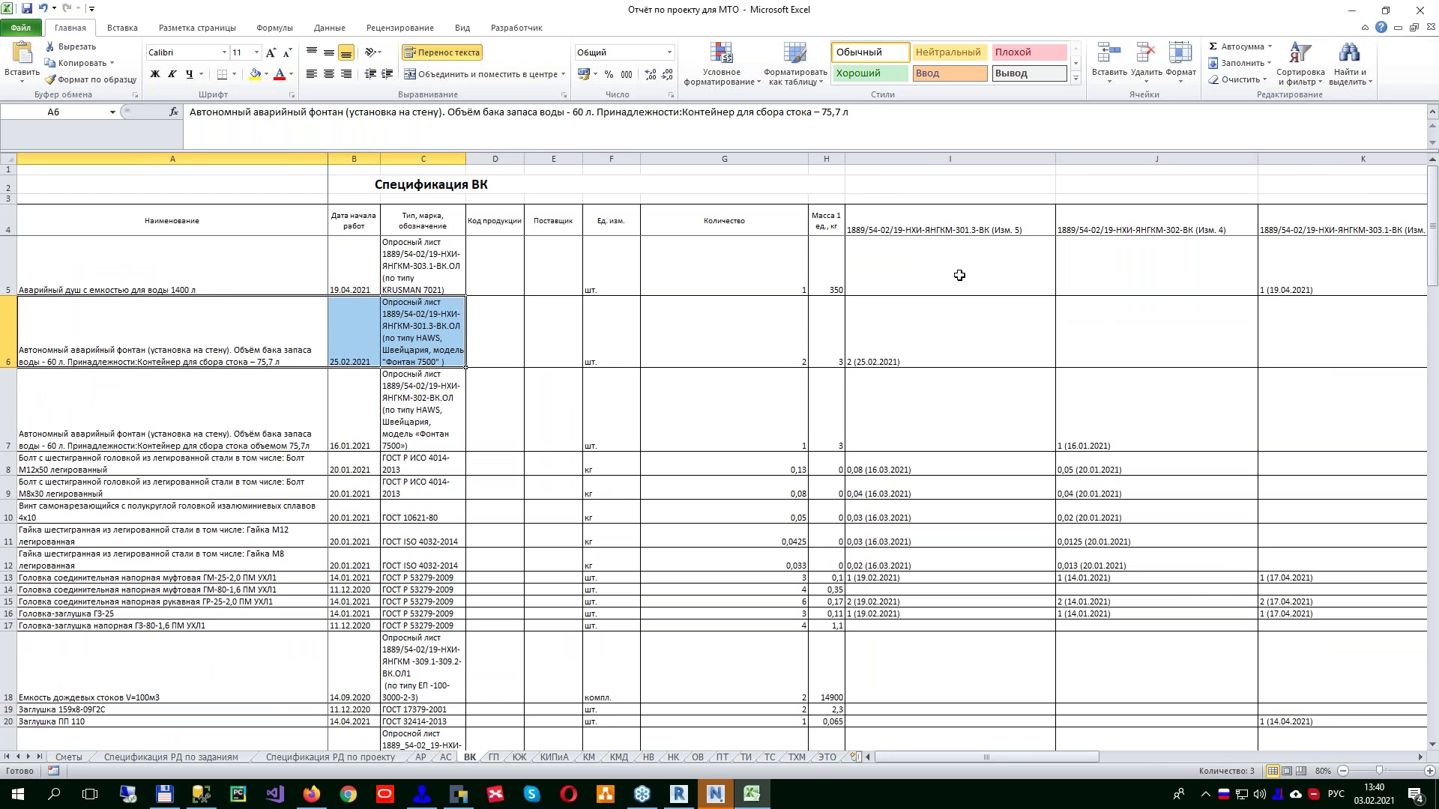
pyautogui.moveTo(915, 248); pyautogui.dragTo(936, 270)
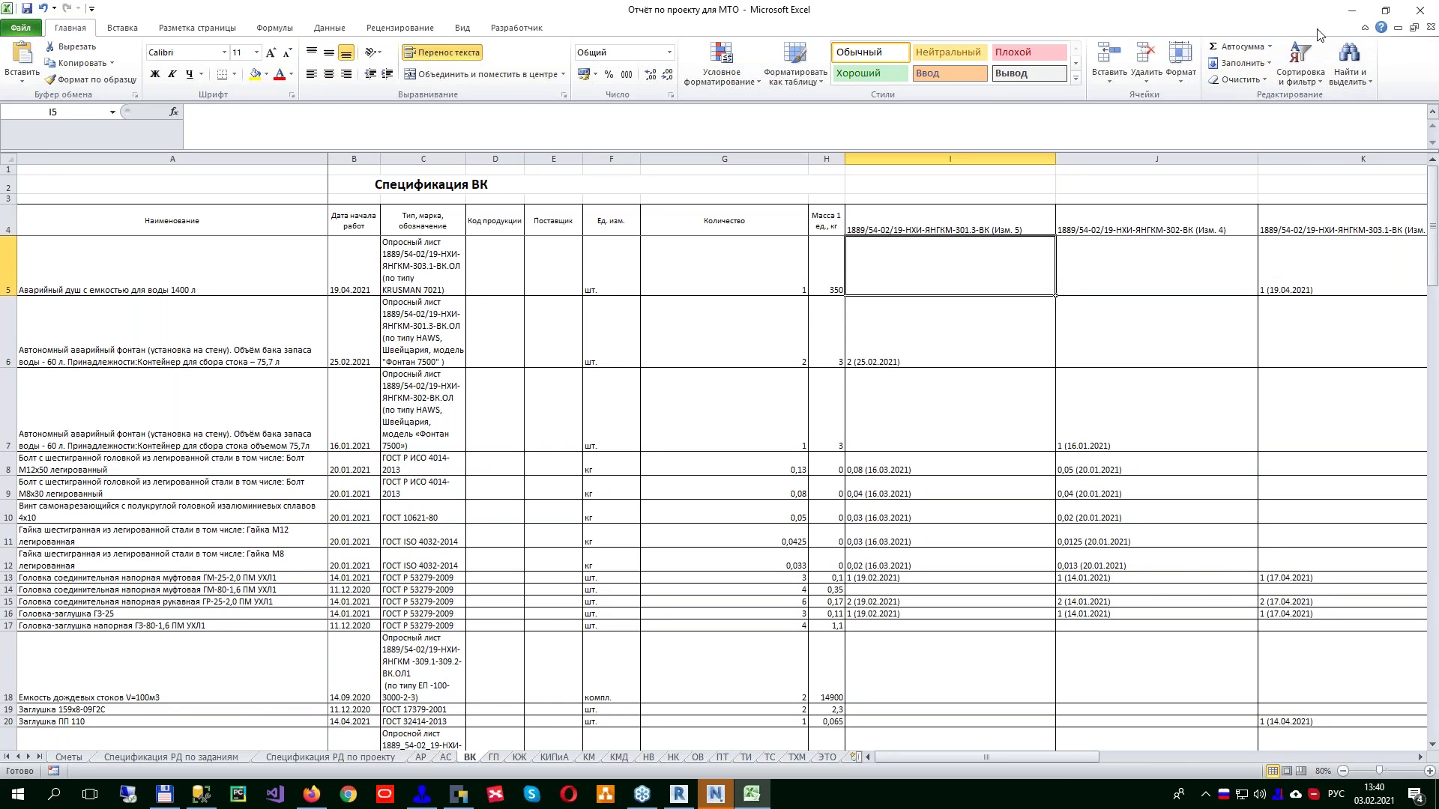
pyautogui.click(1420, 10)
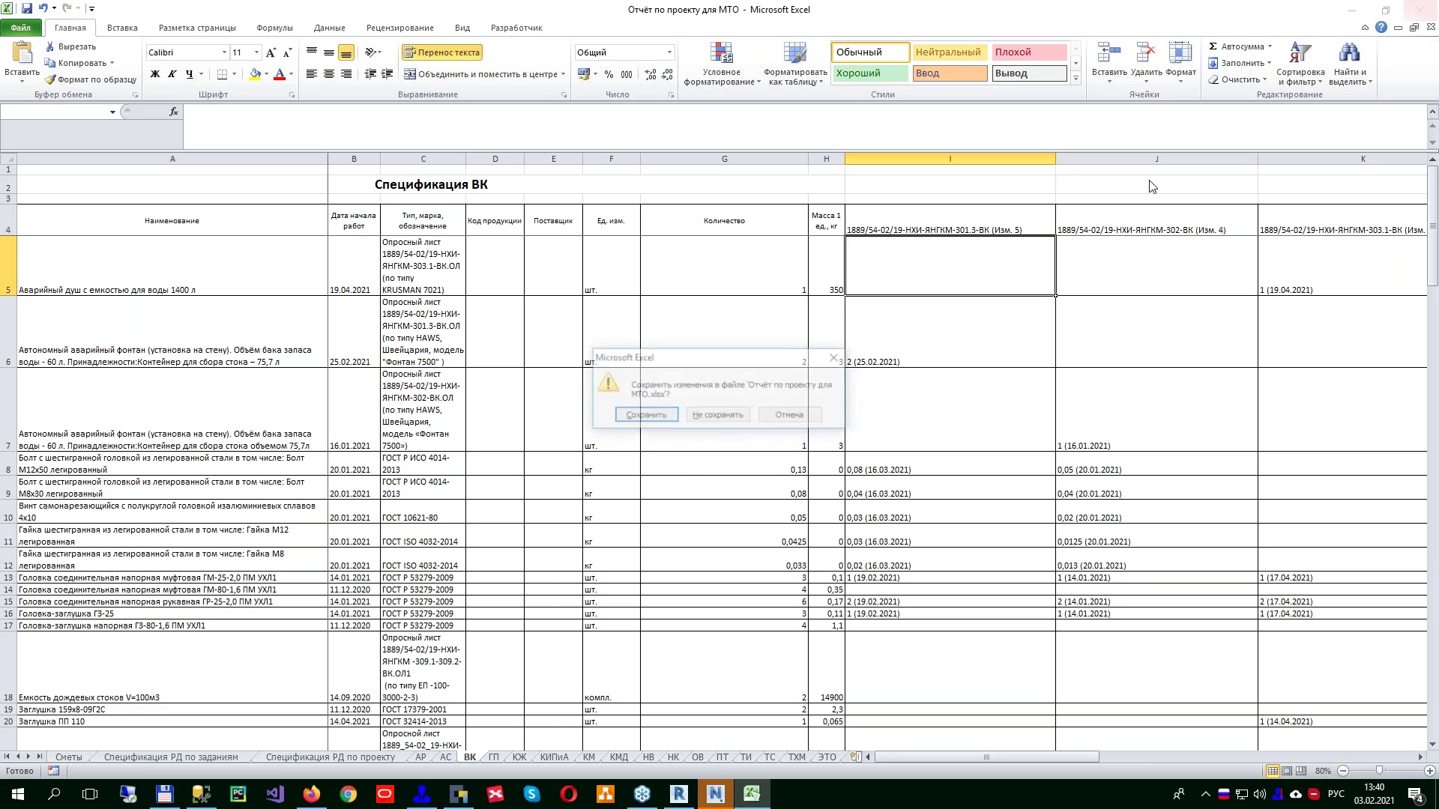
pyautogui.click(717, 415)
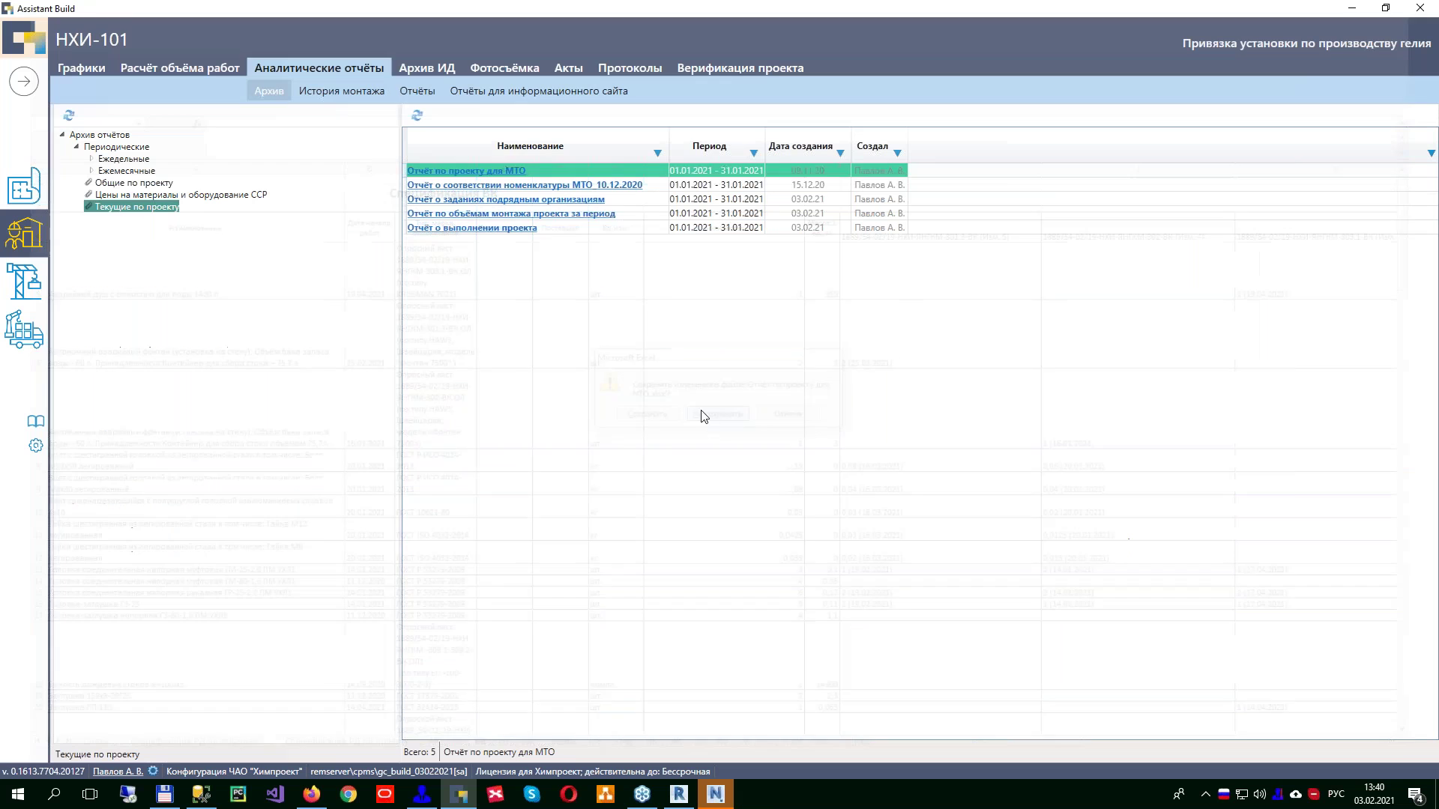
# Step: Open the archived Отчёт о соответствии номенклатуры МТО_10.12.2020 and view its Д1, Д2 and Д3 sheets
pyautogui.click(477, 189)
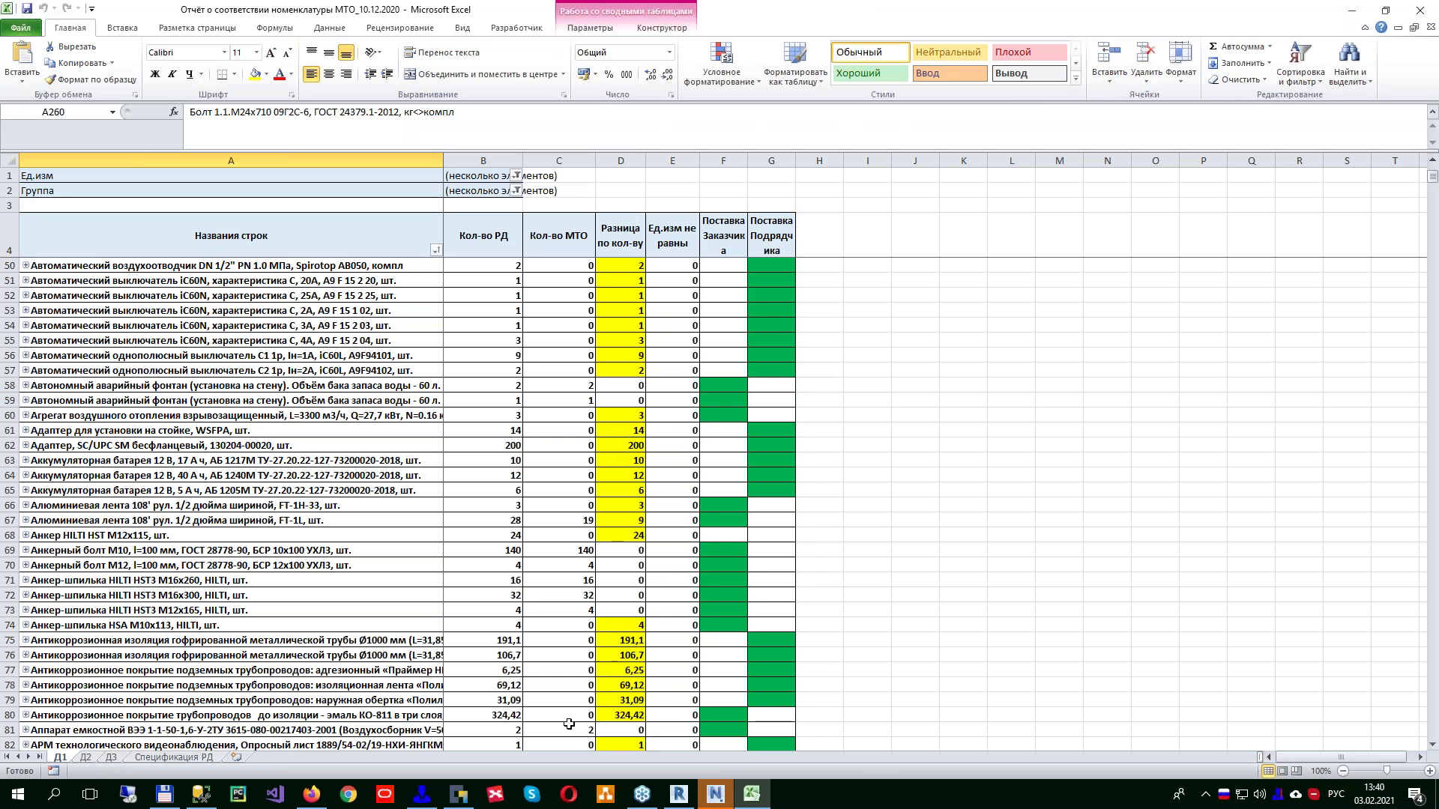
pyautogui.click(86, 757)
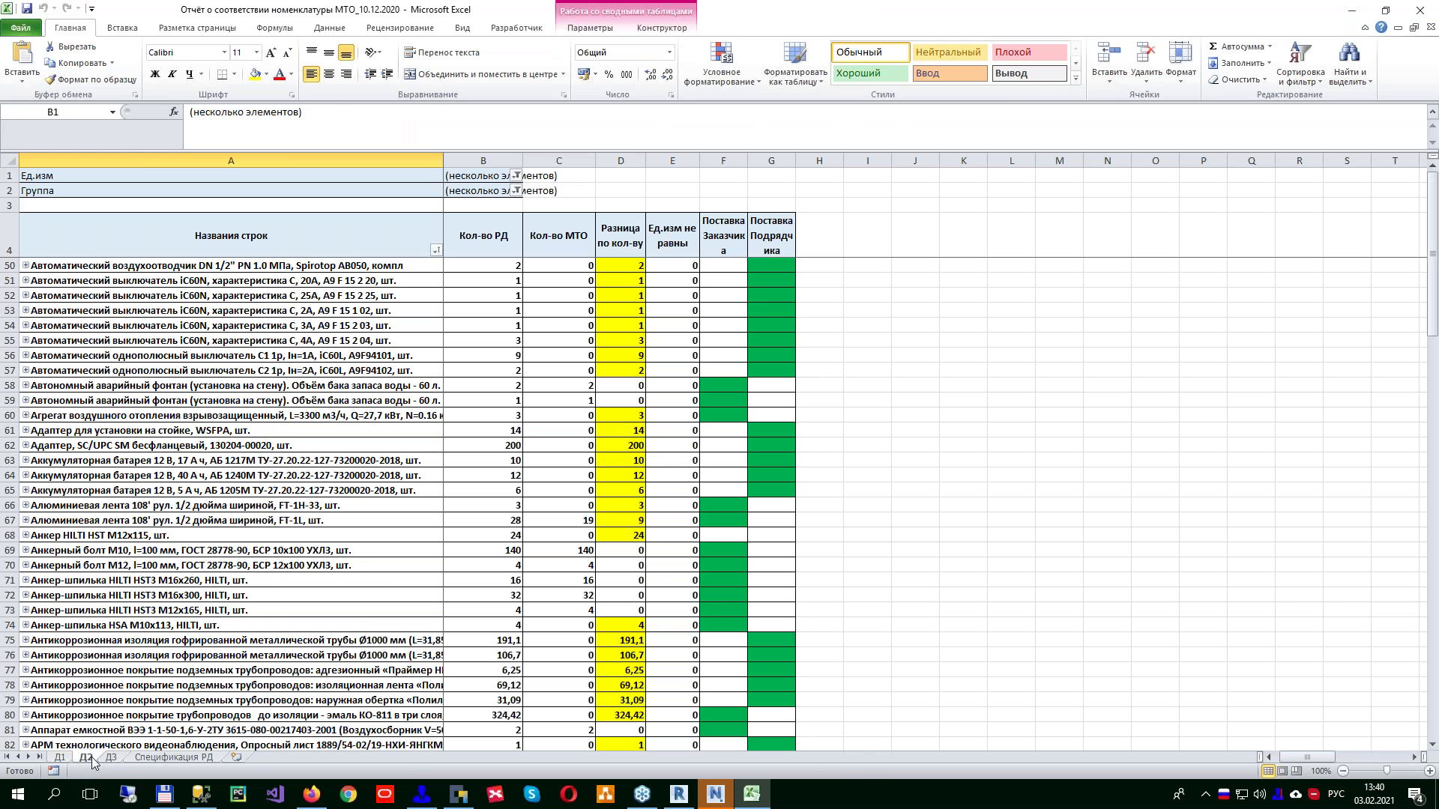
pyautogui.click(111, 757)
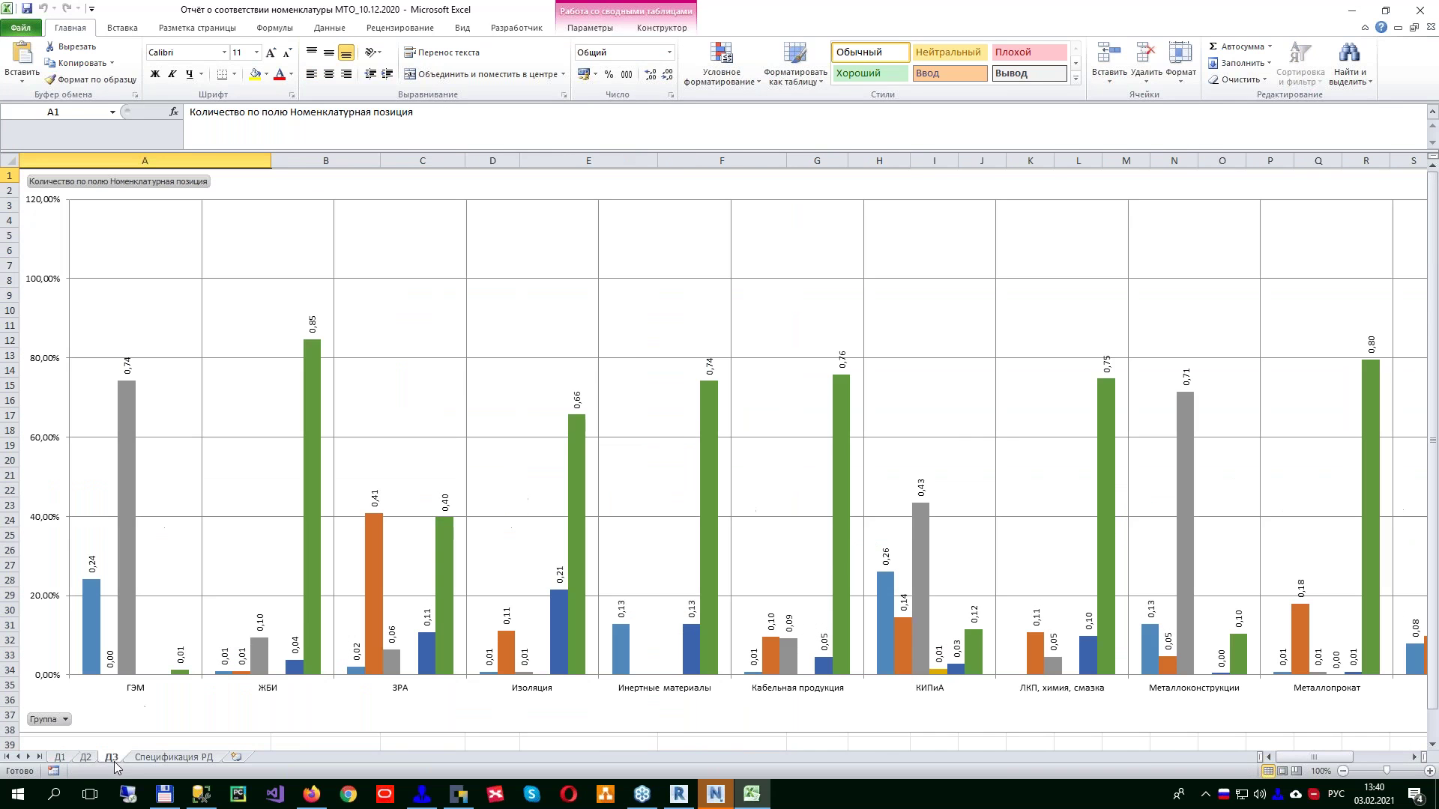
# Step: Examine the Спецификация РД sheet's columns from Полное название back through Фактическое состояние, and close the report
pyautogui.click(171, 758)
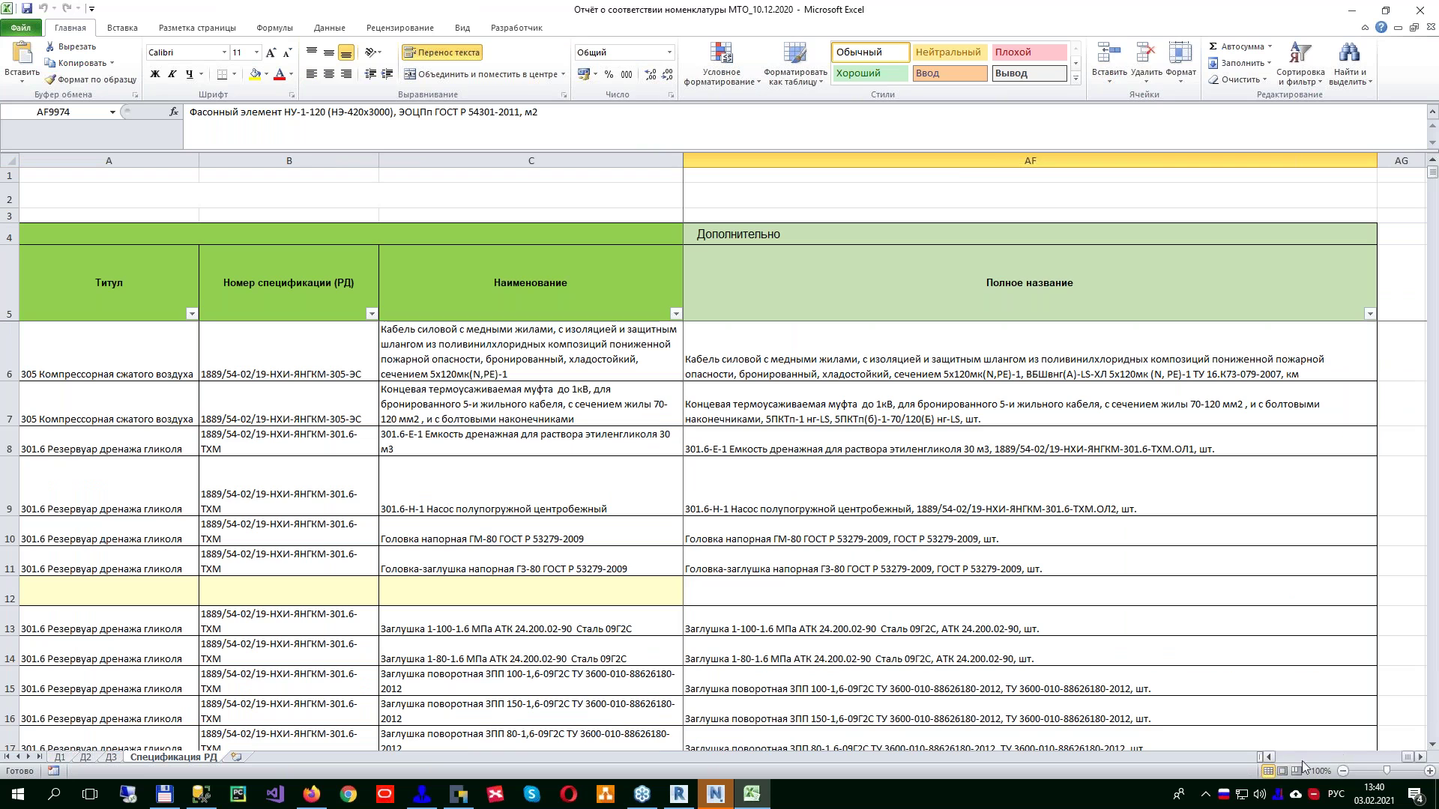
pyautogui.click(1268, 757)
pyautogui.click(1268, 758)
pyautogui.click(1268, 758)
pyautogui.click(1268, 758)
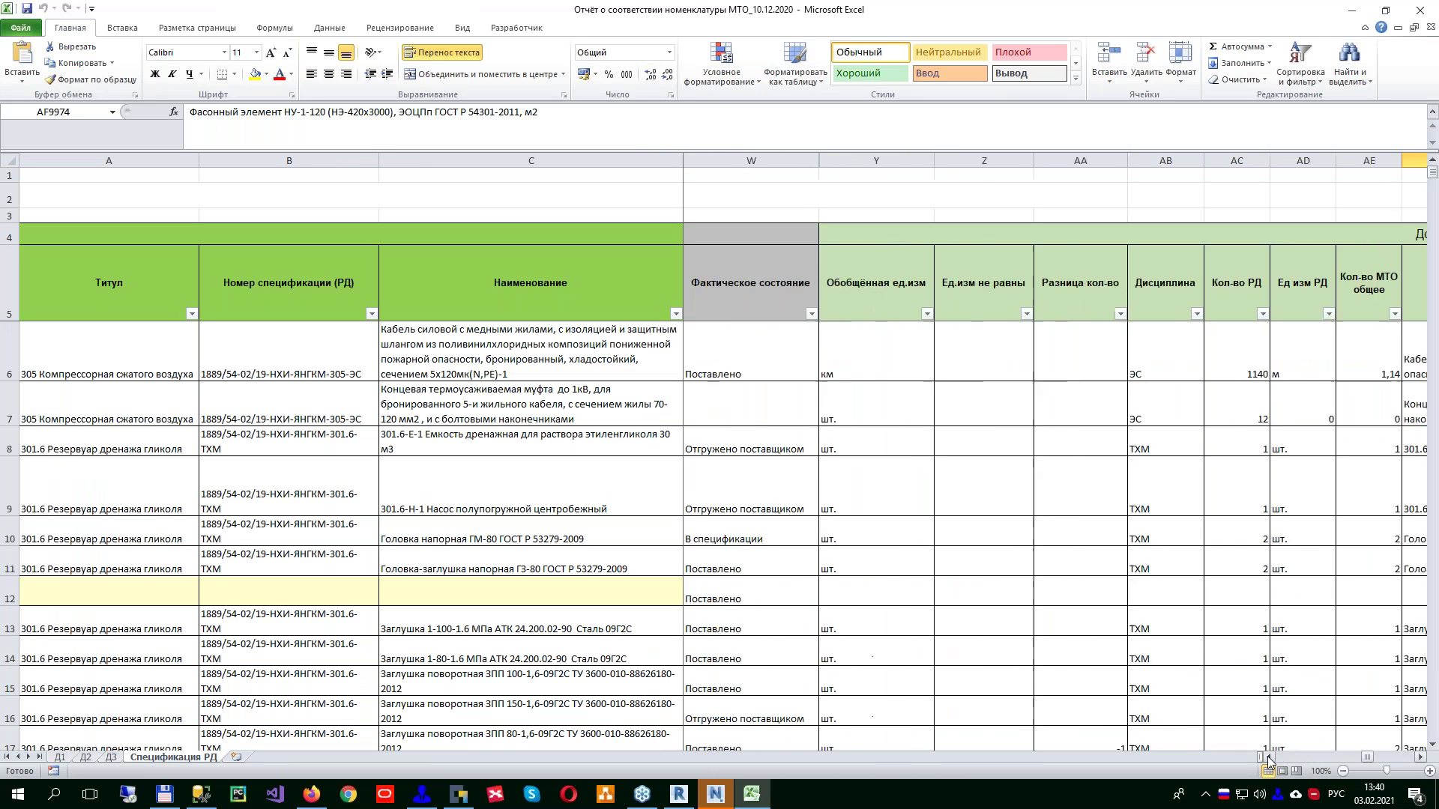
pyautogui.click(1267, 757)
pyautogui.click(1268, 758)
pyautogui.click(1420, 10)
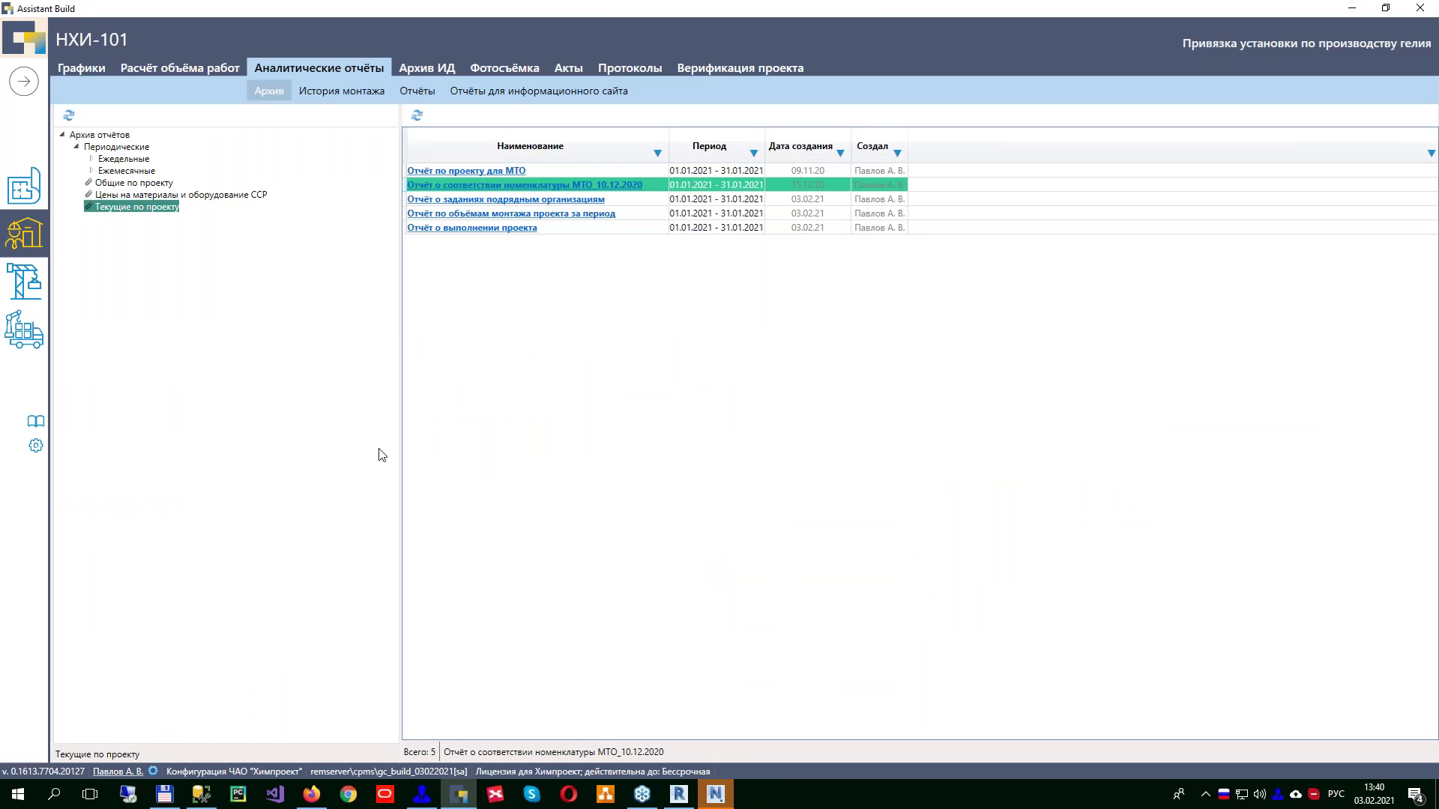
# Step: Switch to Revit to view the НХИ-302-ОВ ventilation model and its Assistant Build tools, and return to the report archive
pyautogui.moveTo(688, 801)
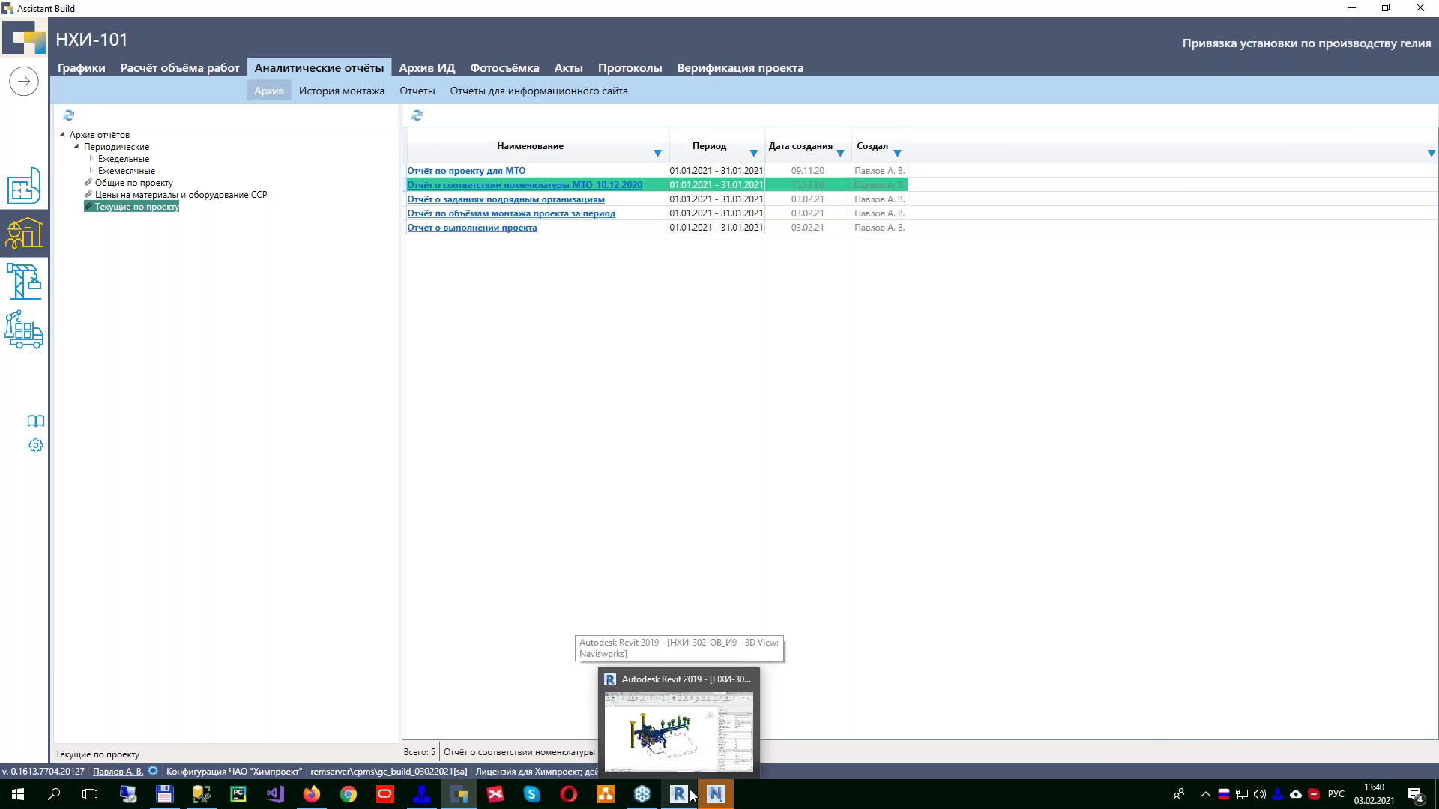
pyautogui.click(679, 730)
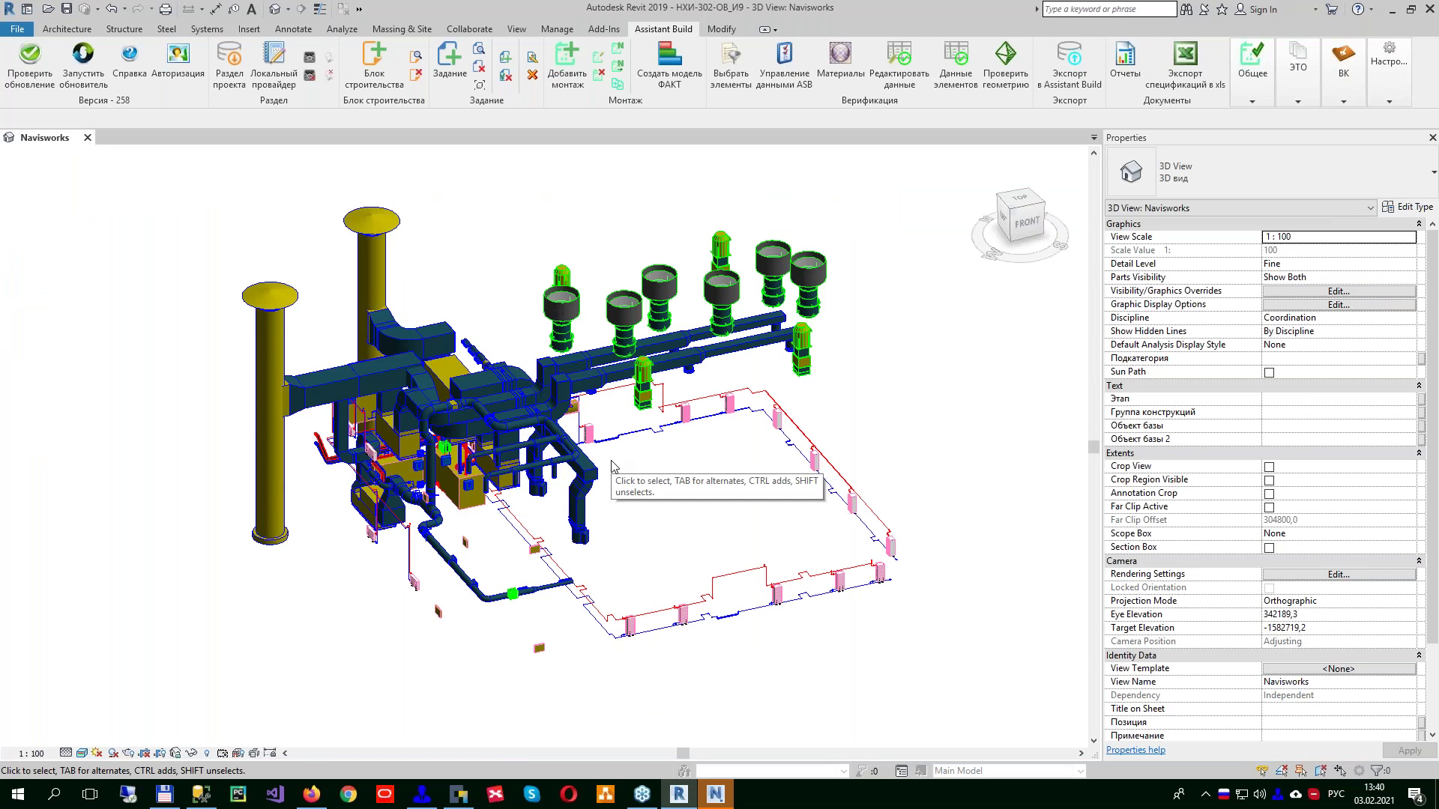
pyautogui.click(1389, 12)
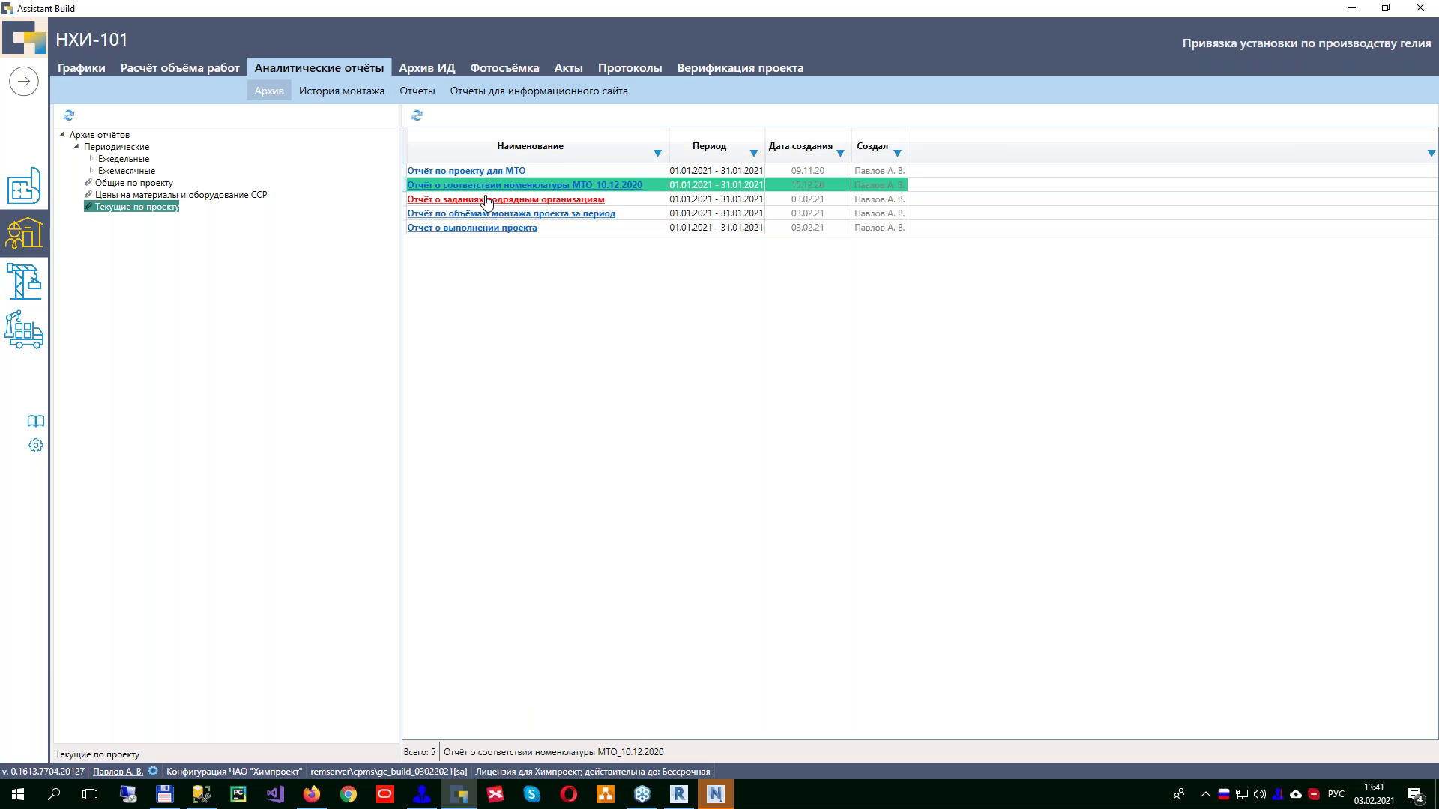
# Step: Open the archived Отчёт о заданиях подрядным организациям and view its date, earthwork rows and the [Подрядчик не указан] contractor heading
pyautogui.click(499, 200)
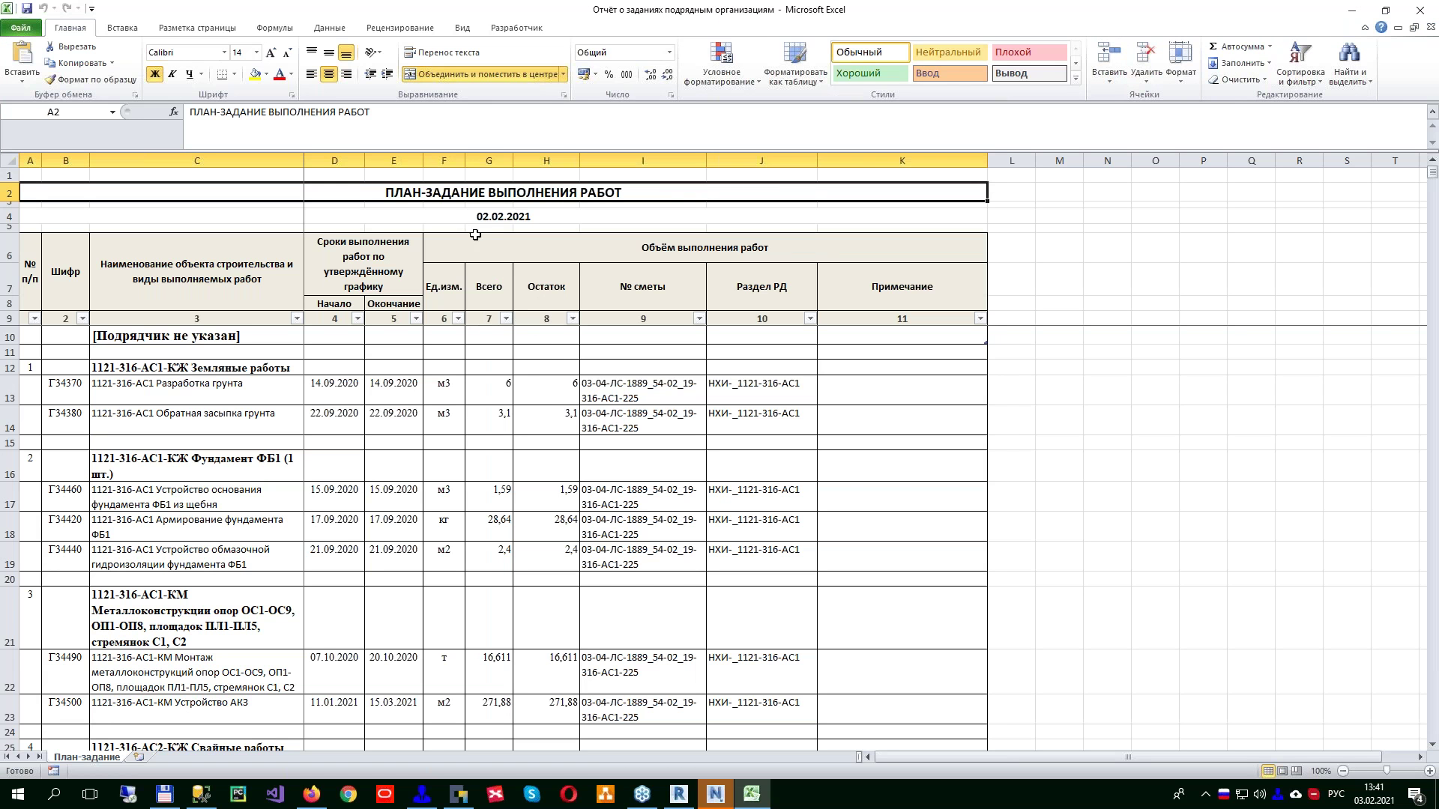
pyautogui.click(457, 214)
pyautogui.click(177, 380)
pyautogui.click(201, 360)
pyautogui.click(214, 389)
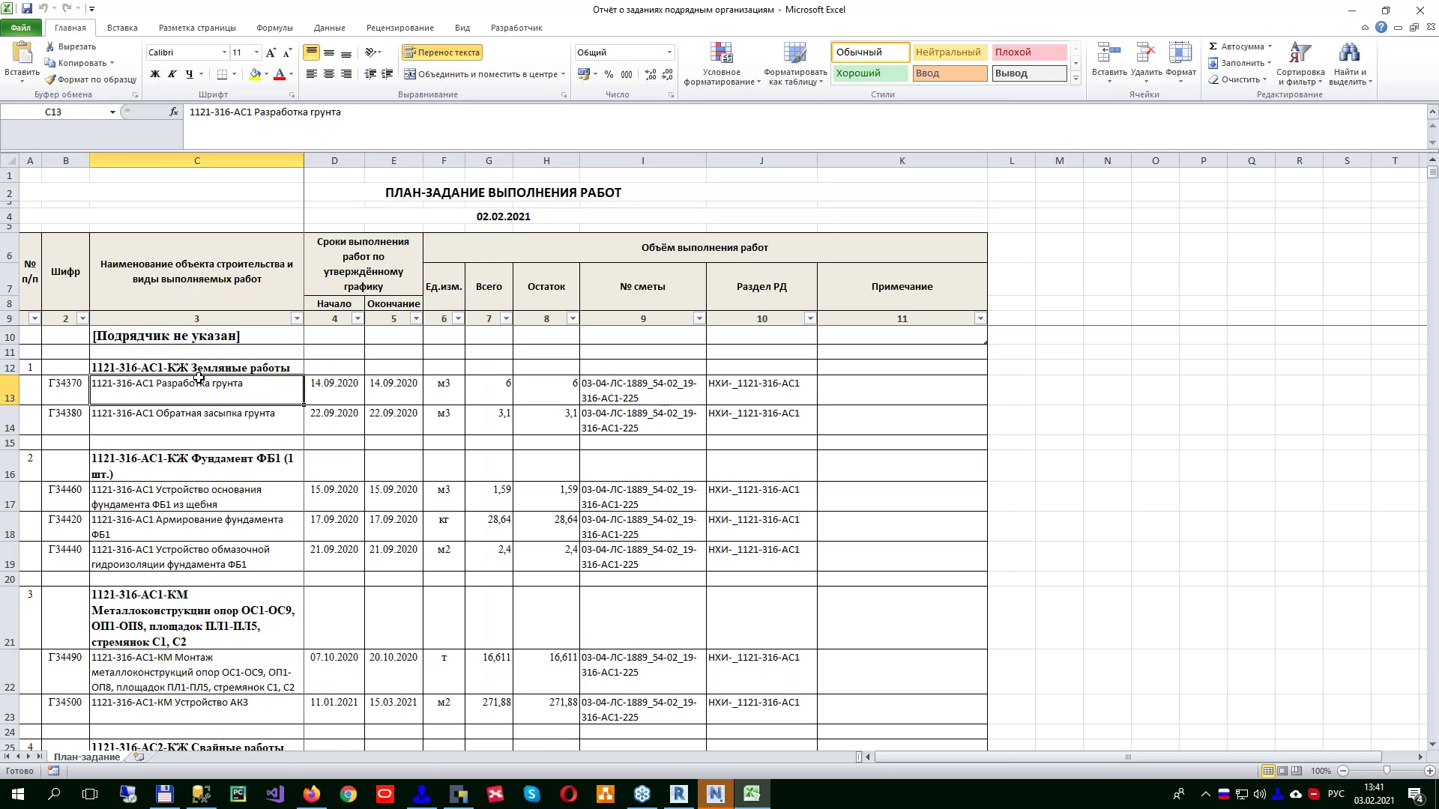
pyautogui.click(173, 337)
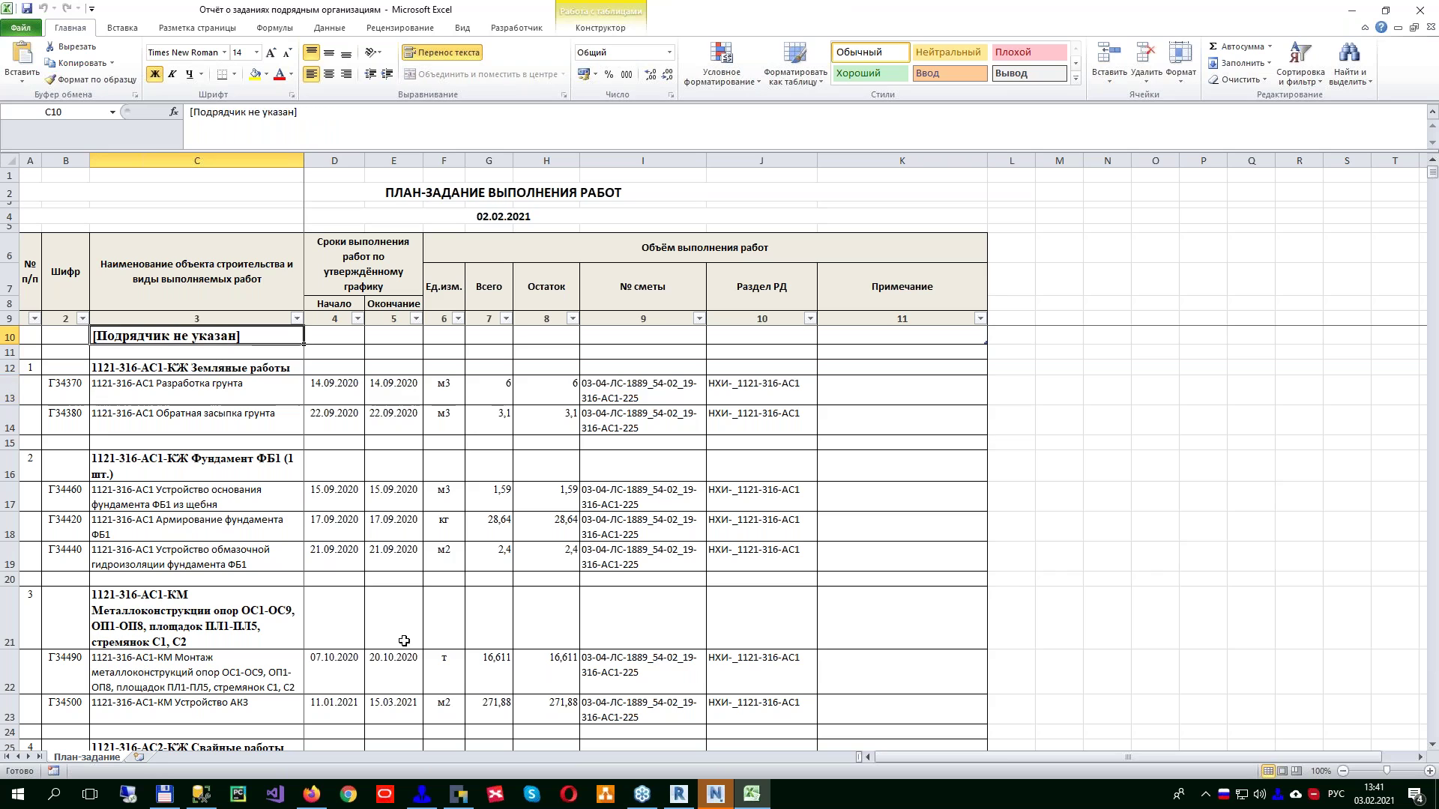
# Step: Look through the План-задание down to the 301.3-АР Кровля works, check the remaining volume for Монтаж снегозадержателя, and close the report
pyautogui.scroll(-9, 277, 576)
pyautogui.scroll(-20, 238, 586)
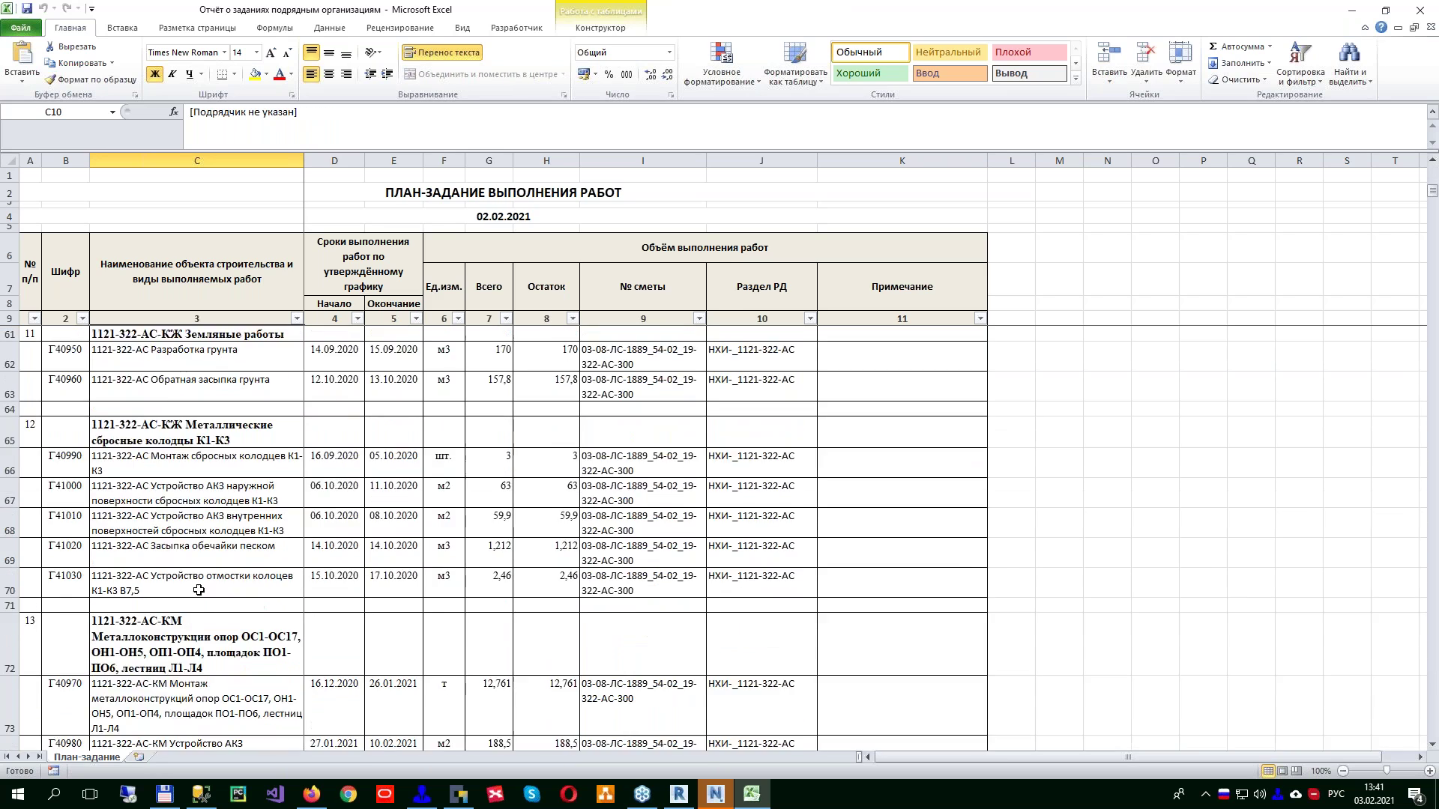
pyautogui.click(550, 479)
pyautogui.click(443, 475)
pyautogui.click(560, 480)
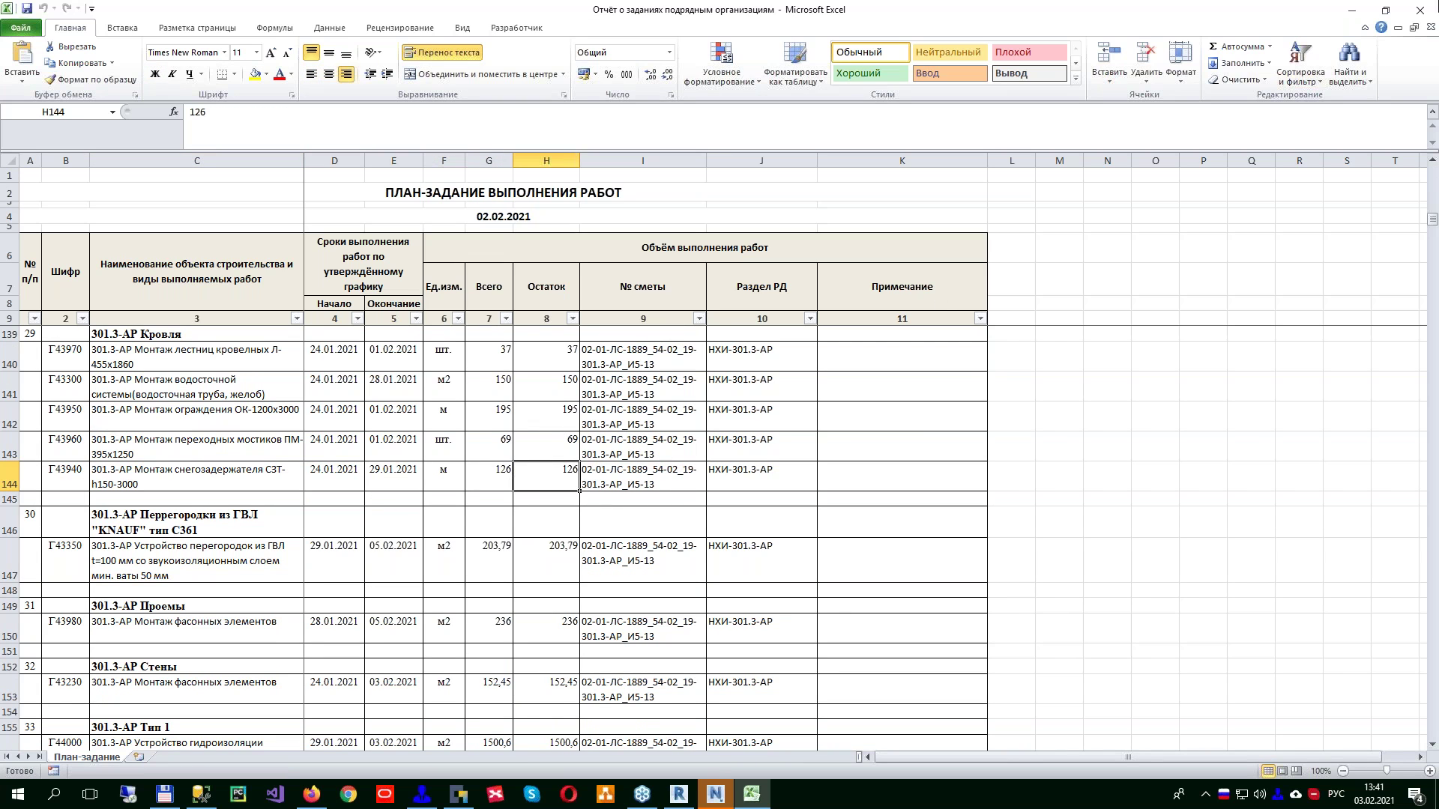
pyautogui.click(1420, 9)
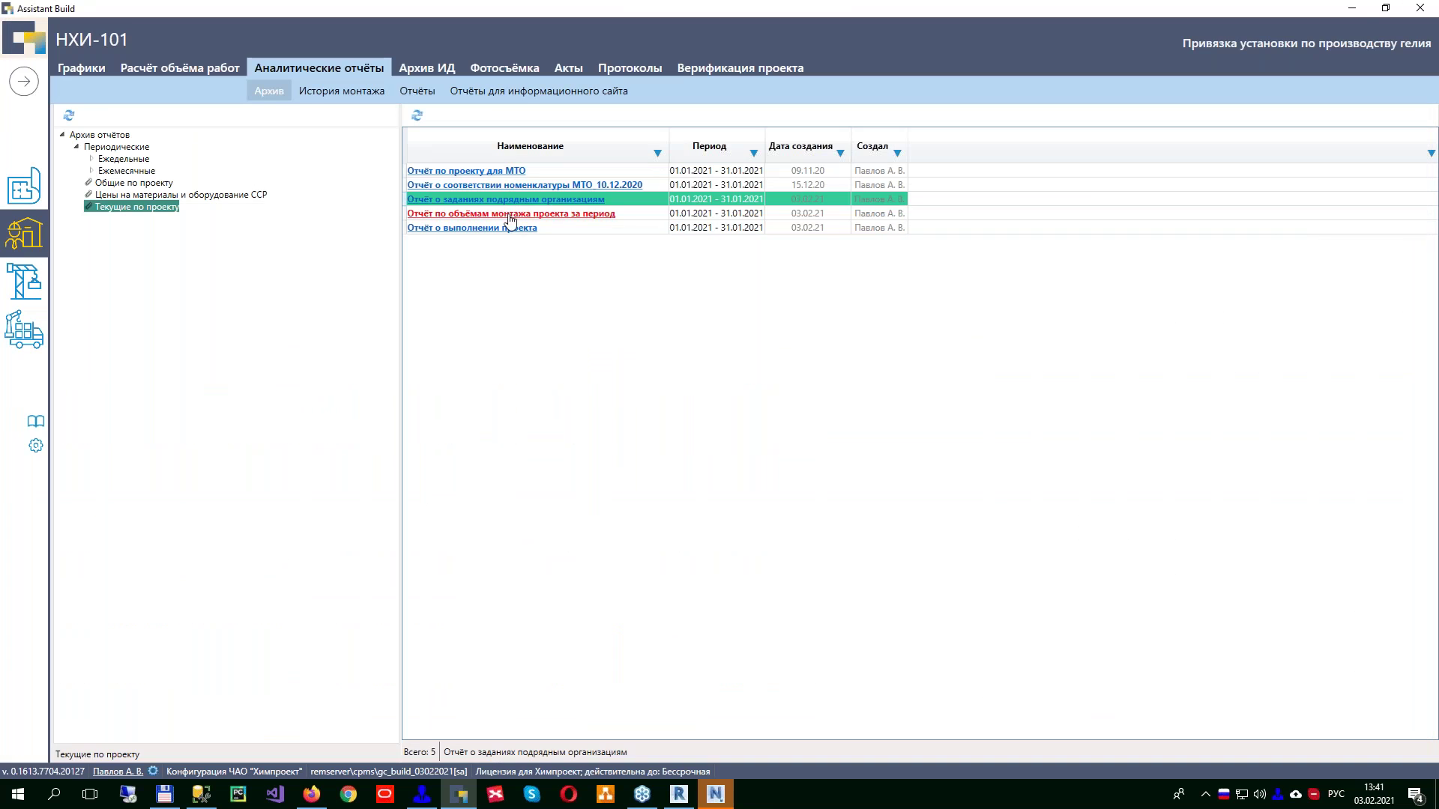
# Step: Open the archived Отчёт по объёмам монтажа проекта за период, expand the Бетонирование group and view its 301.2-КЖ ростверк РОм1 В20 task
pyautogui.doubleClick(506, 215)
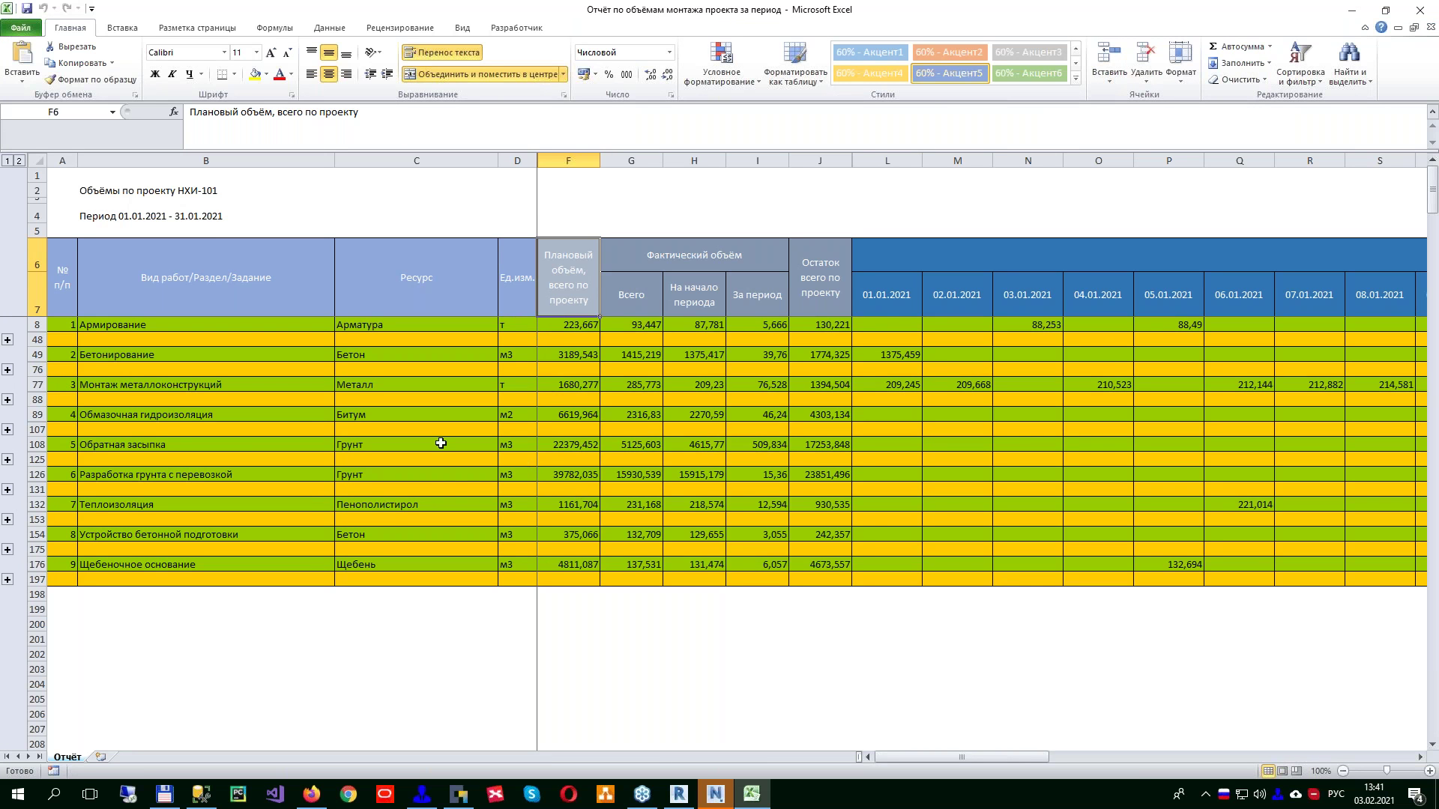
pyautogui.click(168, 324)
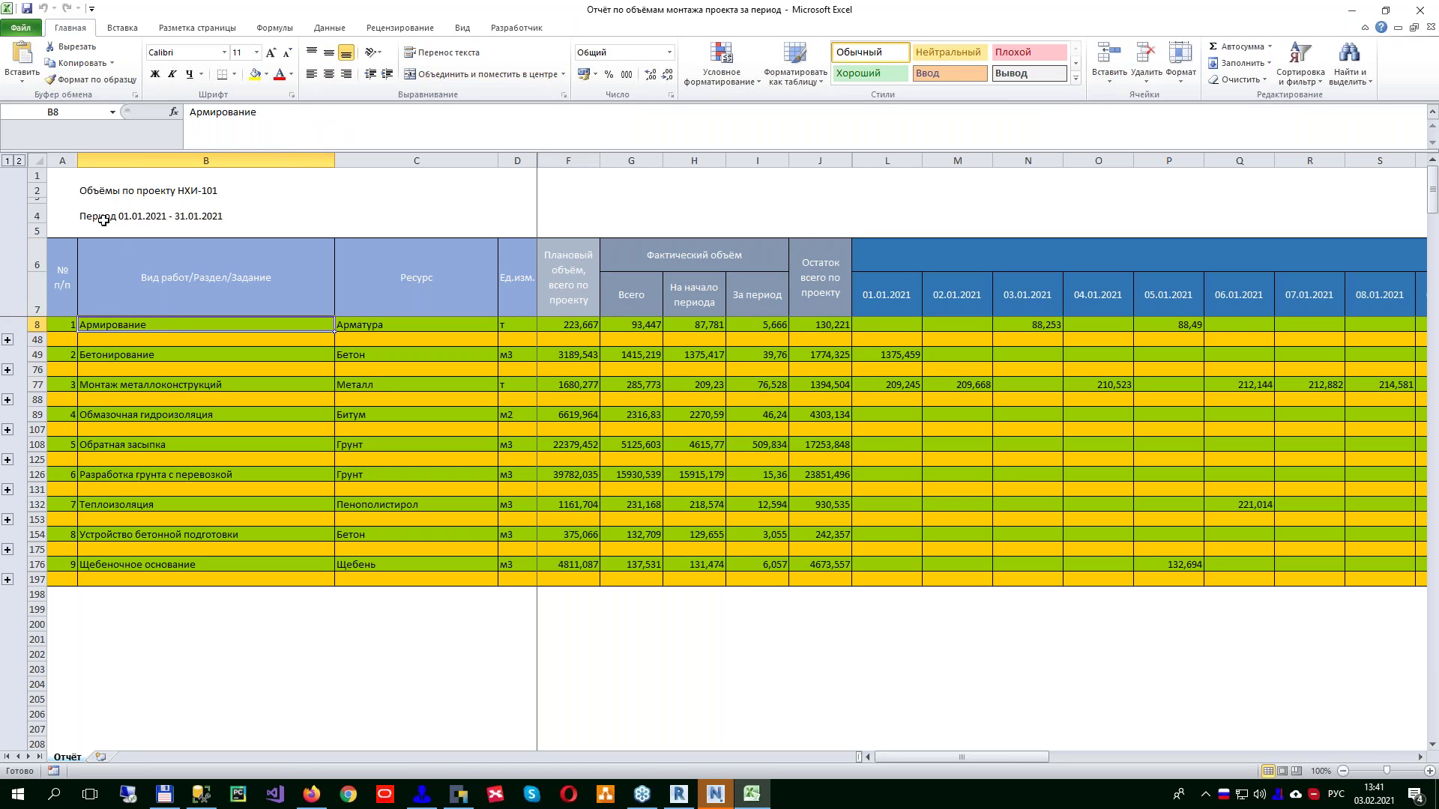
pyautogui.click(8, 369)
pyautogui.click(207, 327)
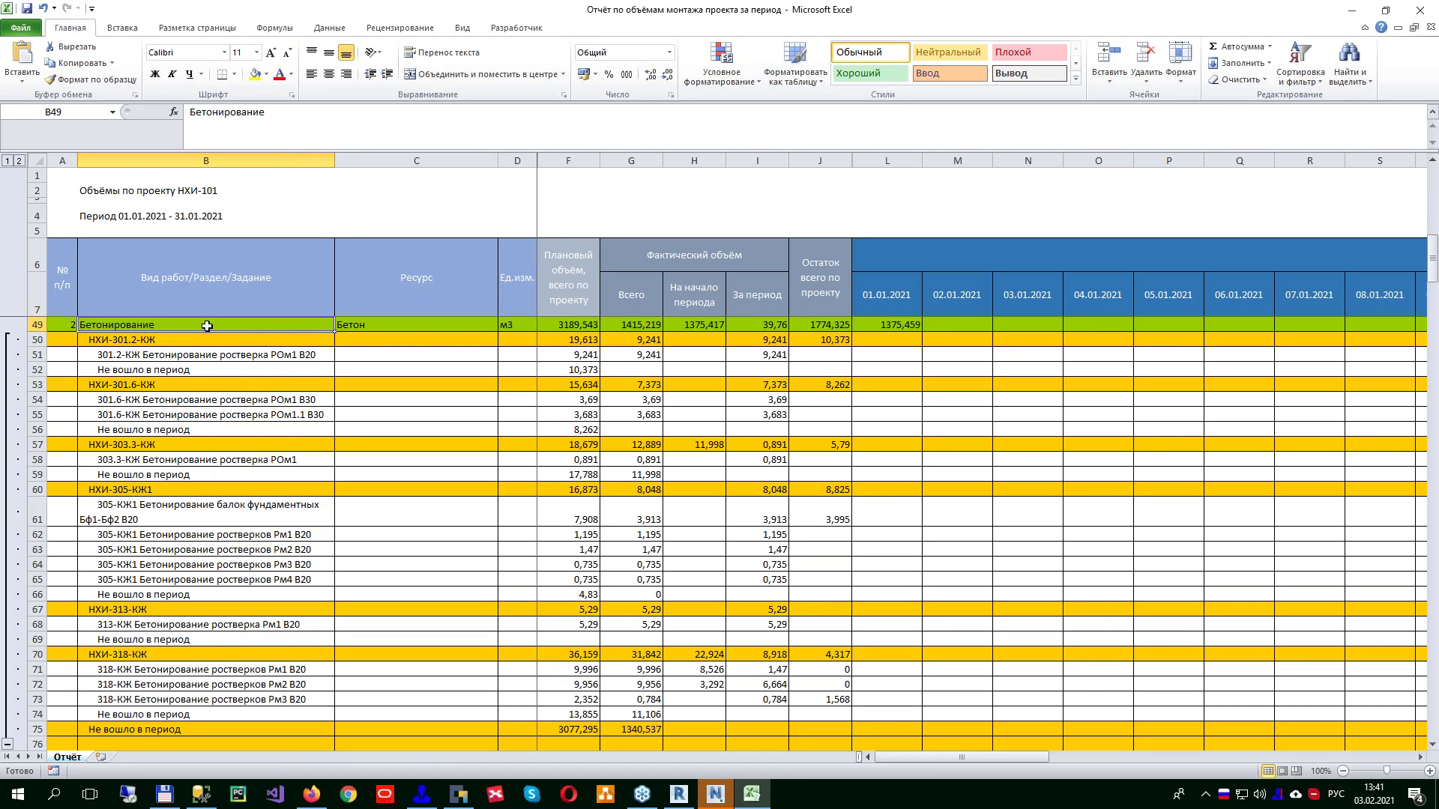
pyautogui.click(168, 357)
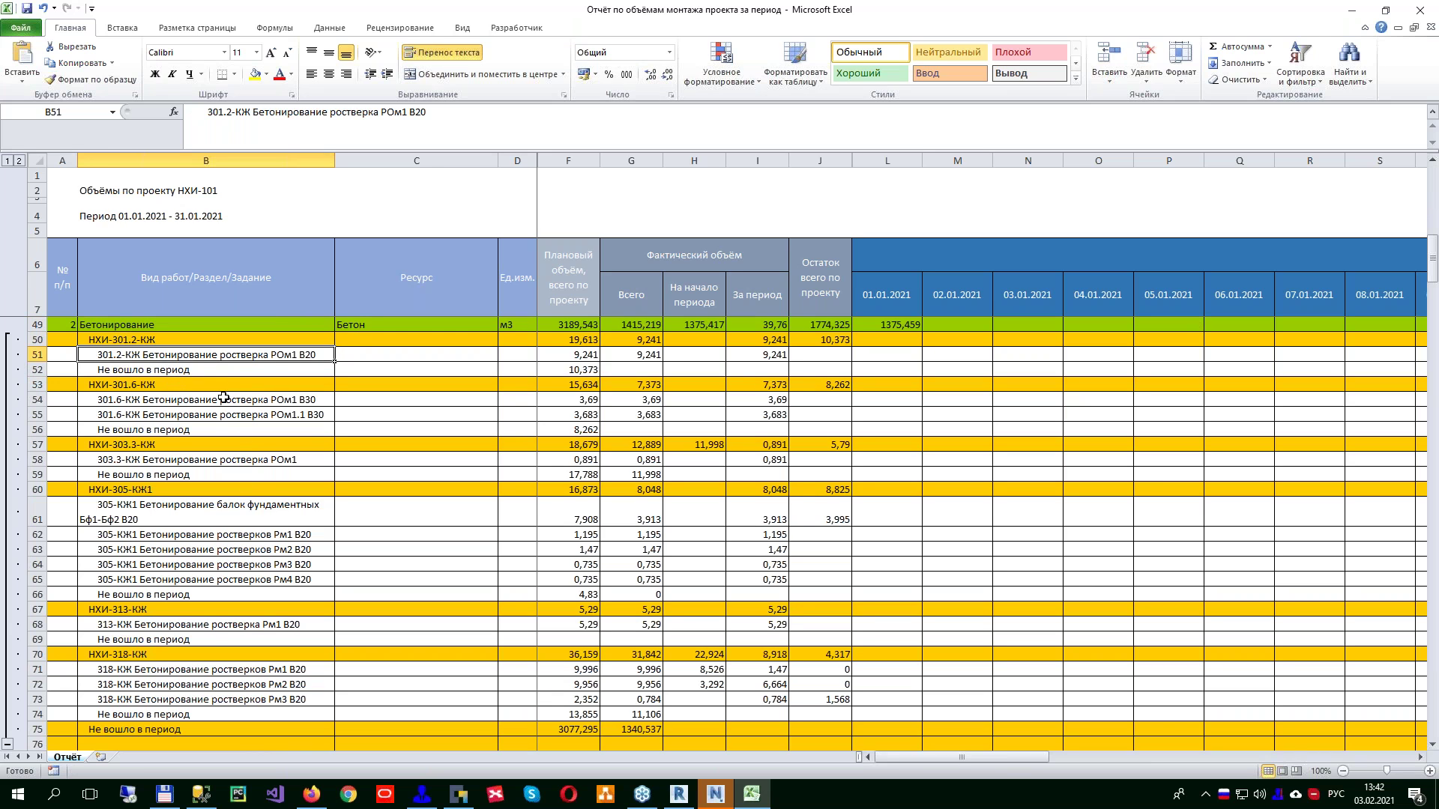
# Step: Examine the actual volumes by date through the end of January 2021, including 16.01.2021, and close the report
pyautogui.moveTo(930, 757); pyautogui.dragTo(944, 758)
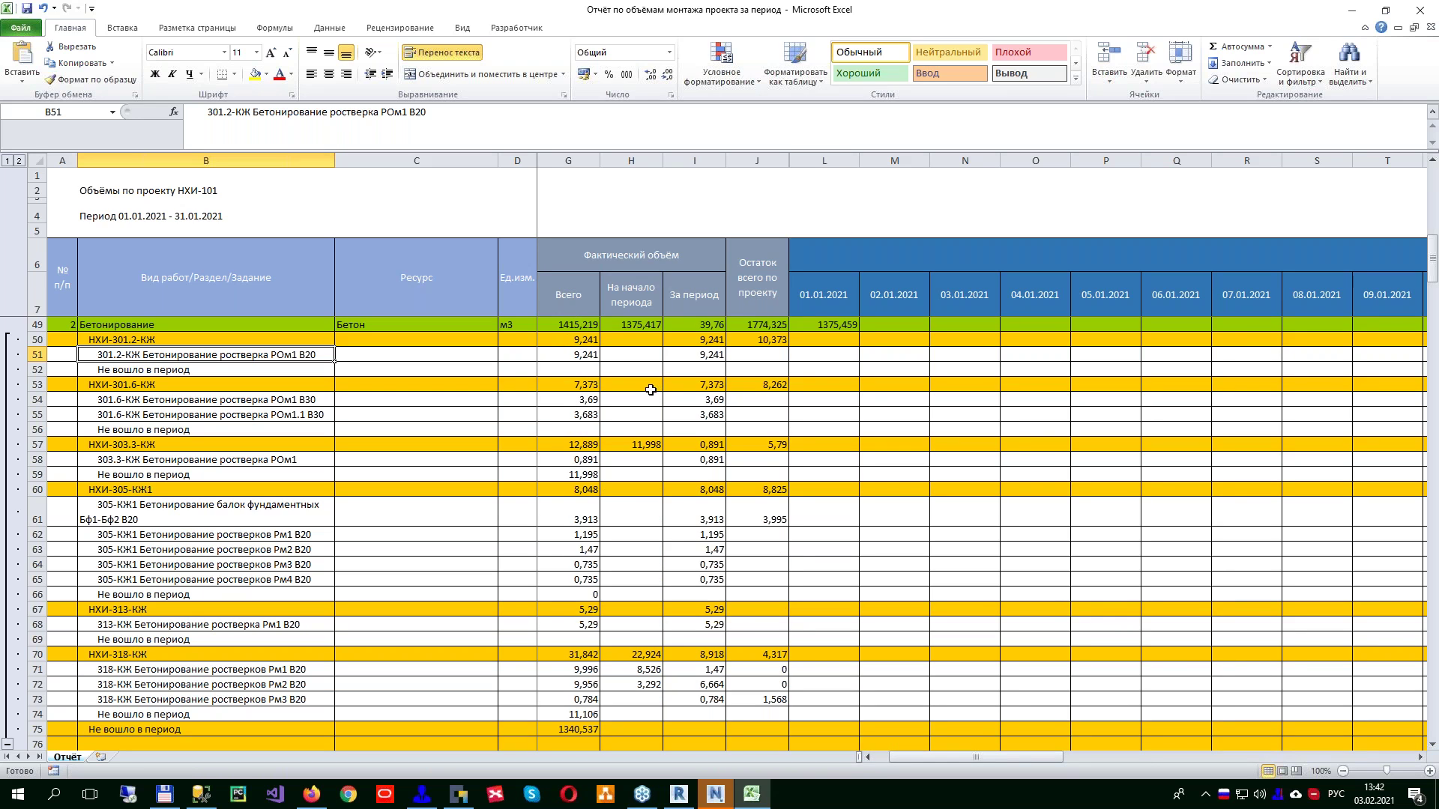
pyautogui.moveTo(940, 758); pyautogui.dragTo(1143, 753)
pyautogui.click(664, 280)
pyautogui.click(982, 288)
pyautogui.scroll(1, 947, 451)
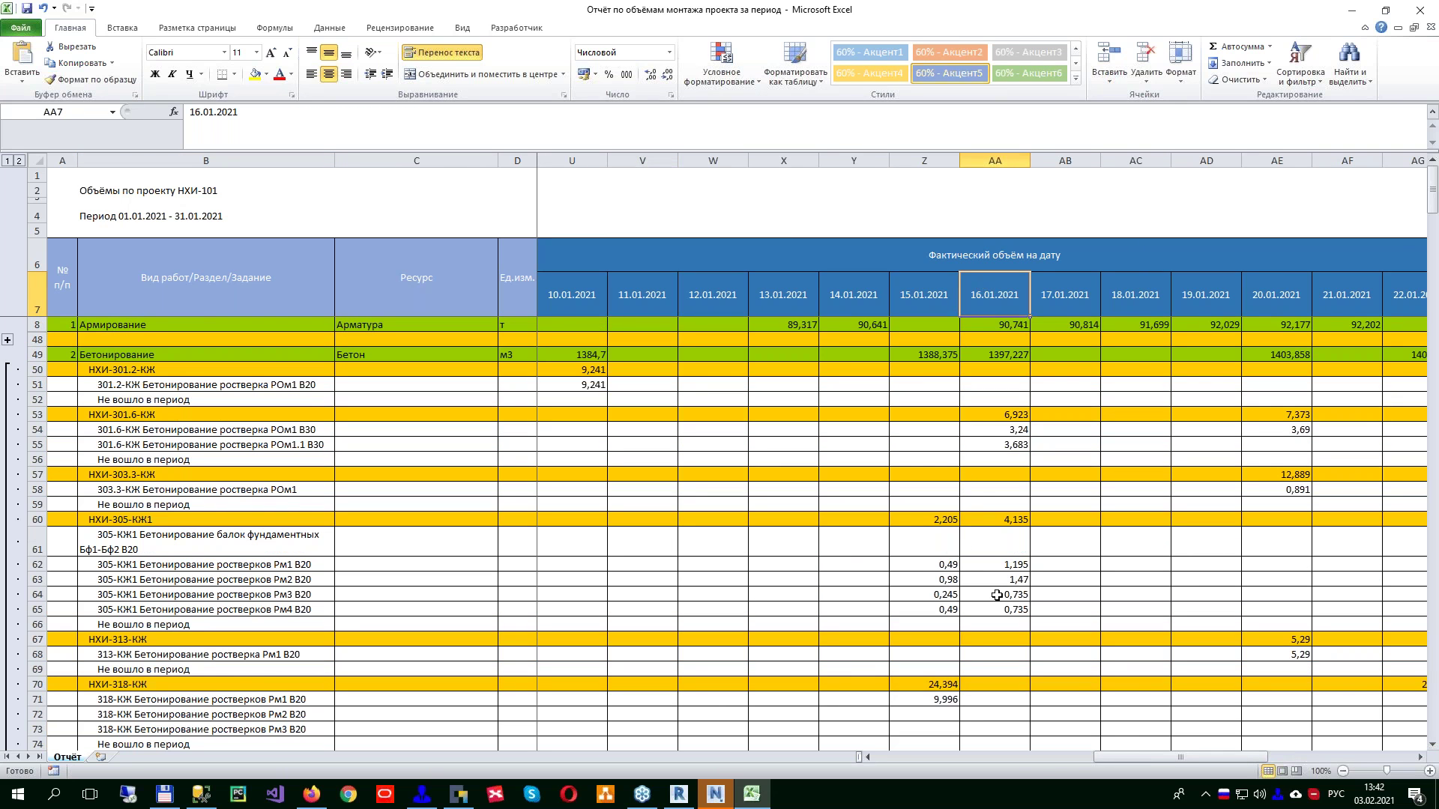
pyautogui.moveTo(1150, 758); pyautogui.dragTo(1282, 758)
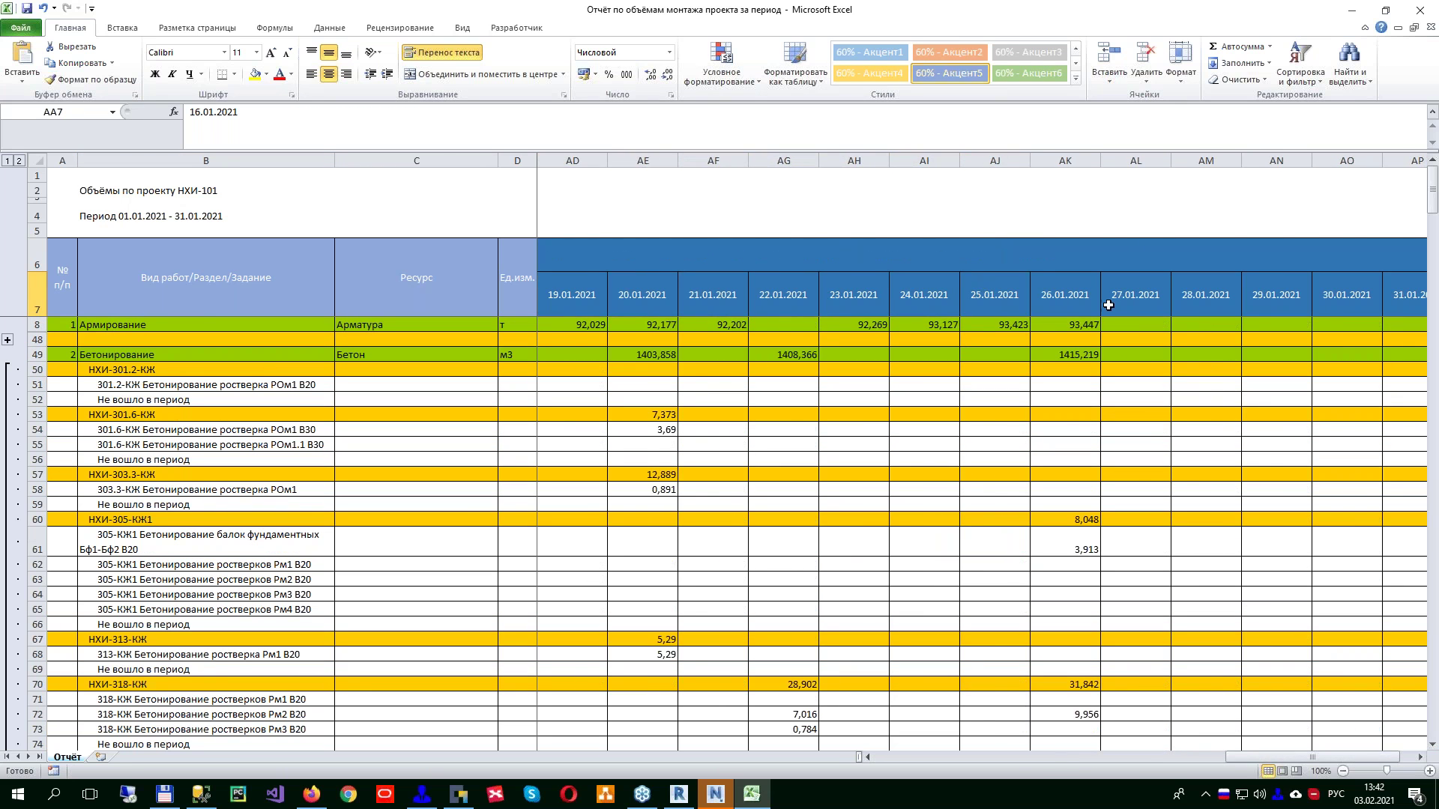
pyautogui.click(1420, 9)
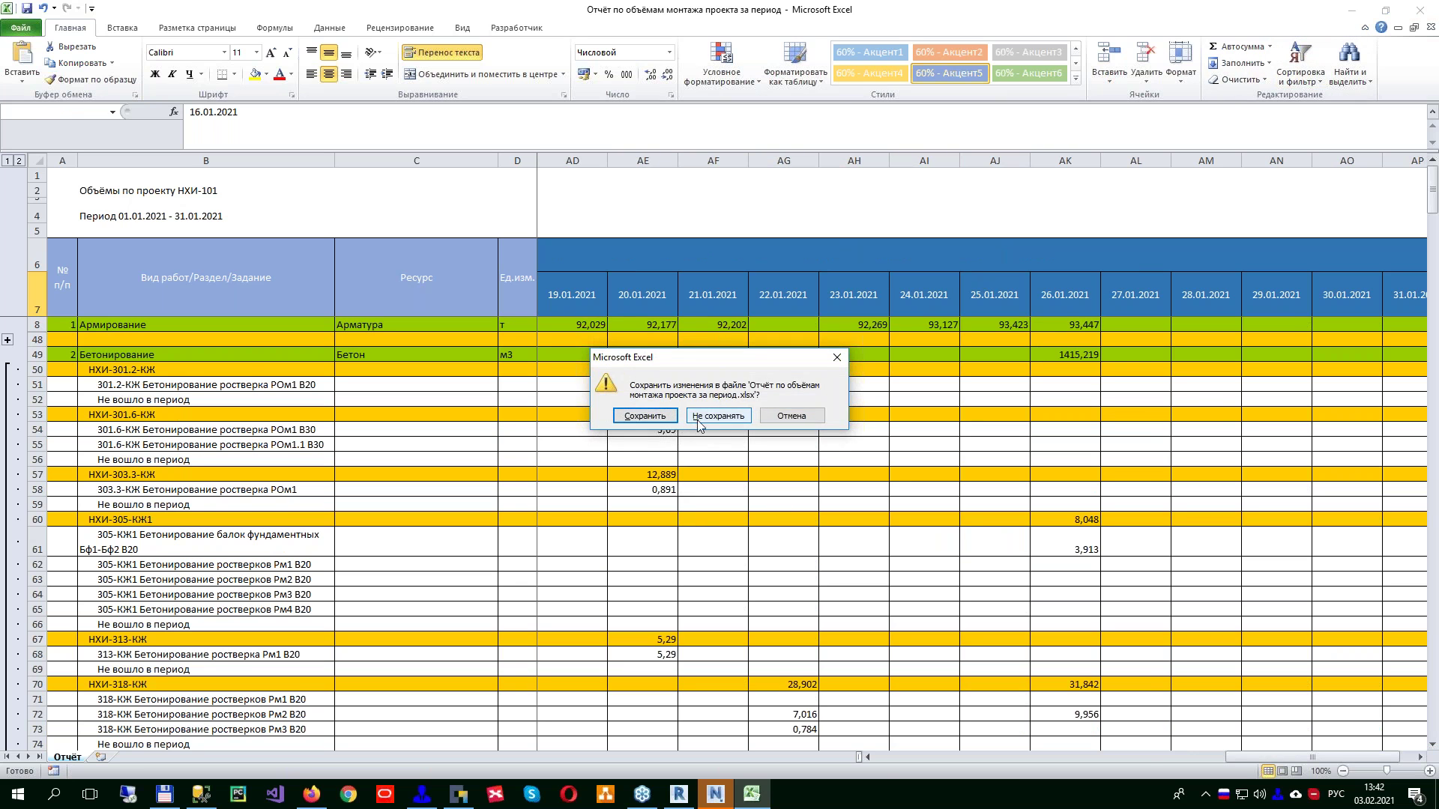
pyautogui.press('Return')
# Step: Open the archived Отчёт о выполнении проекта without read-only mode and view the Бетонирование row's project total, fact since construction start and remainder
pyautogui.click(510, 233)
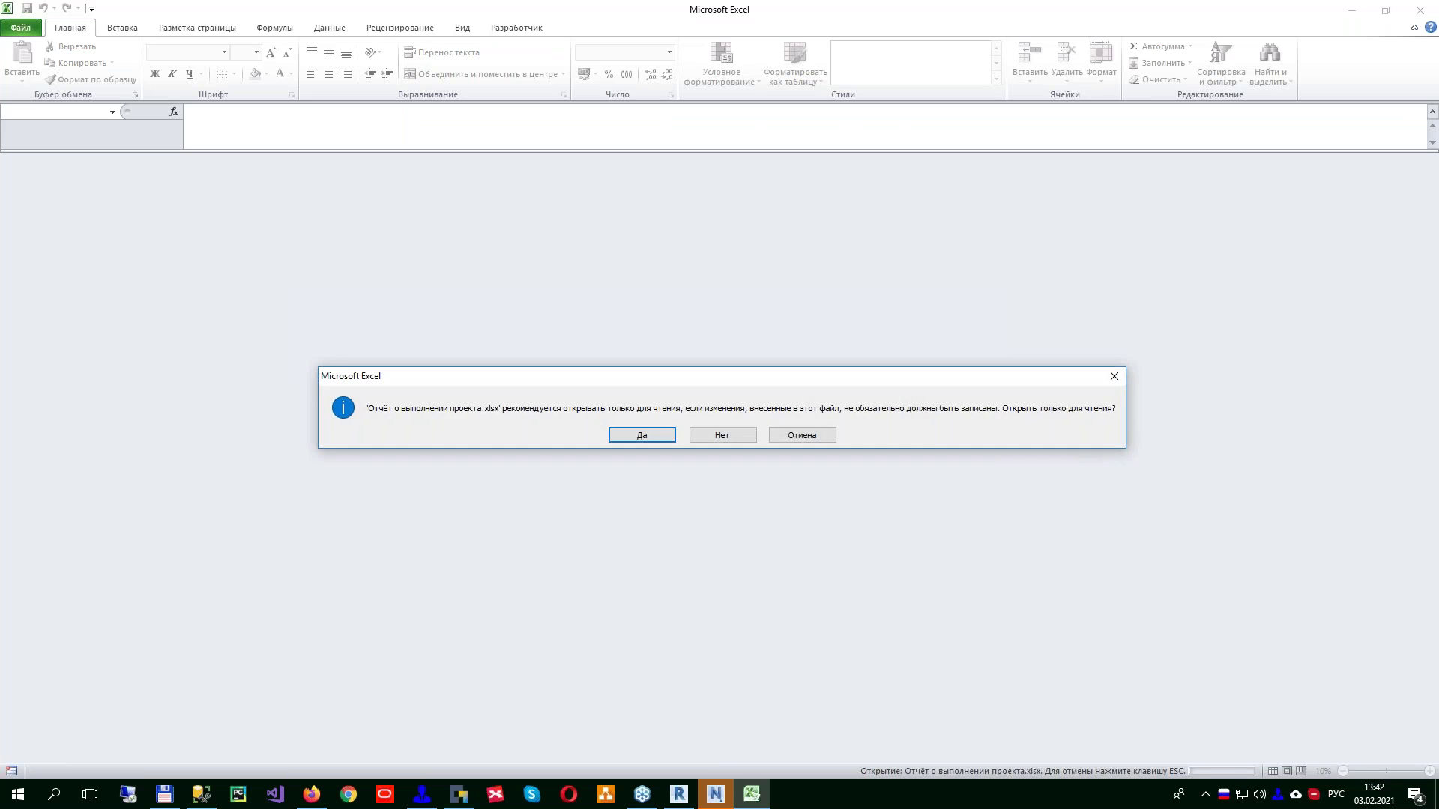
pyautogui.click(723, 441)
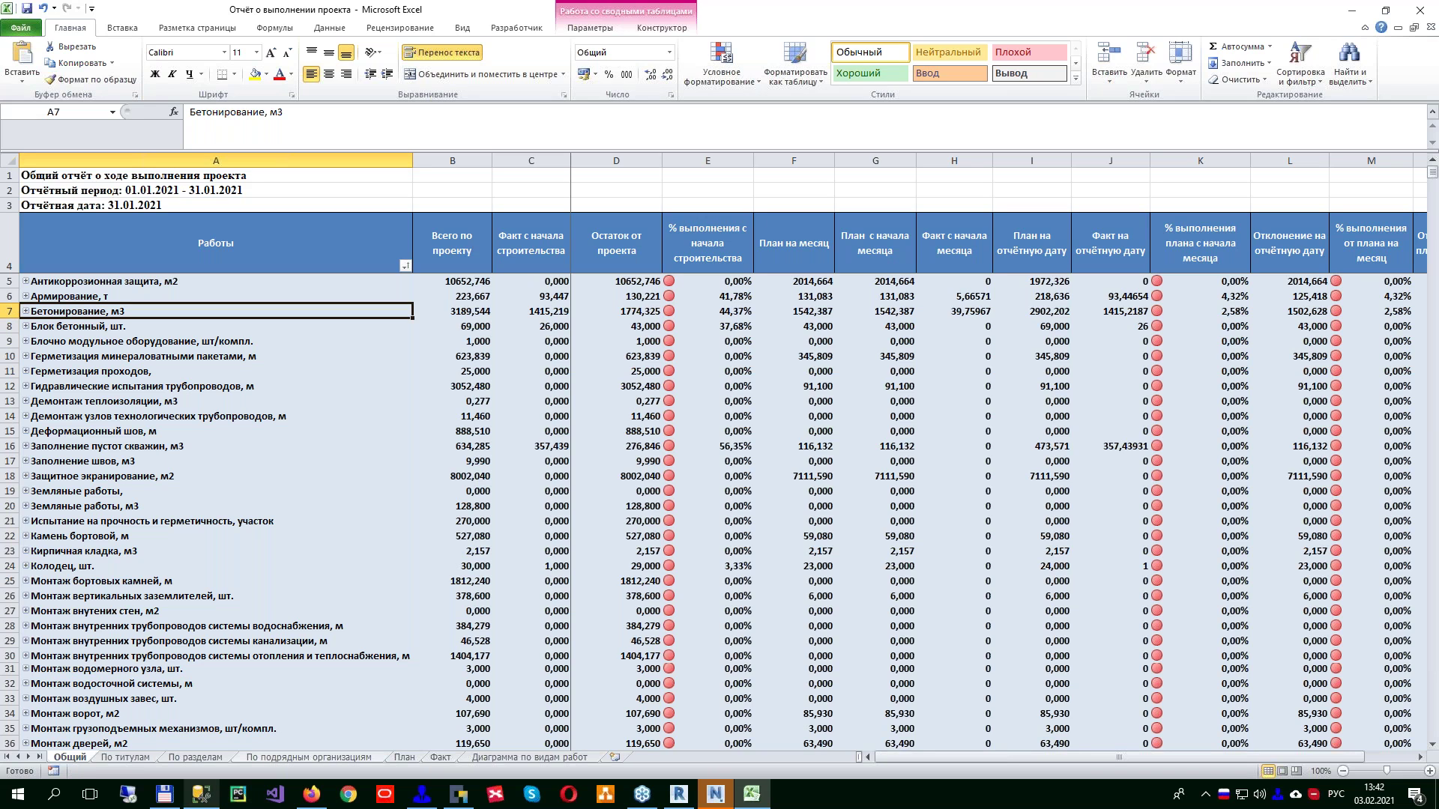
pyautogui.click(32, 279)
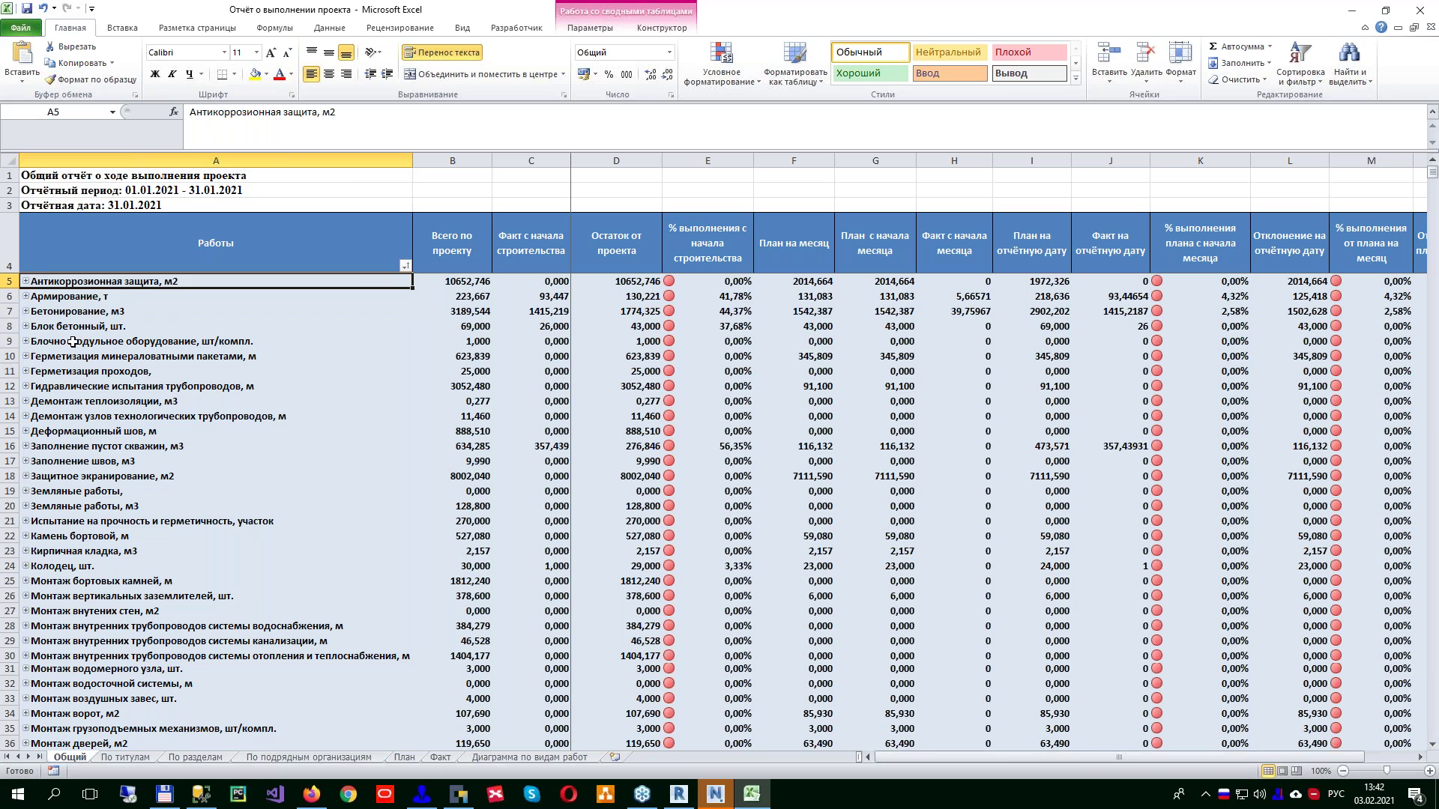
pyautogui.click(38, 311)
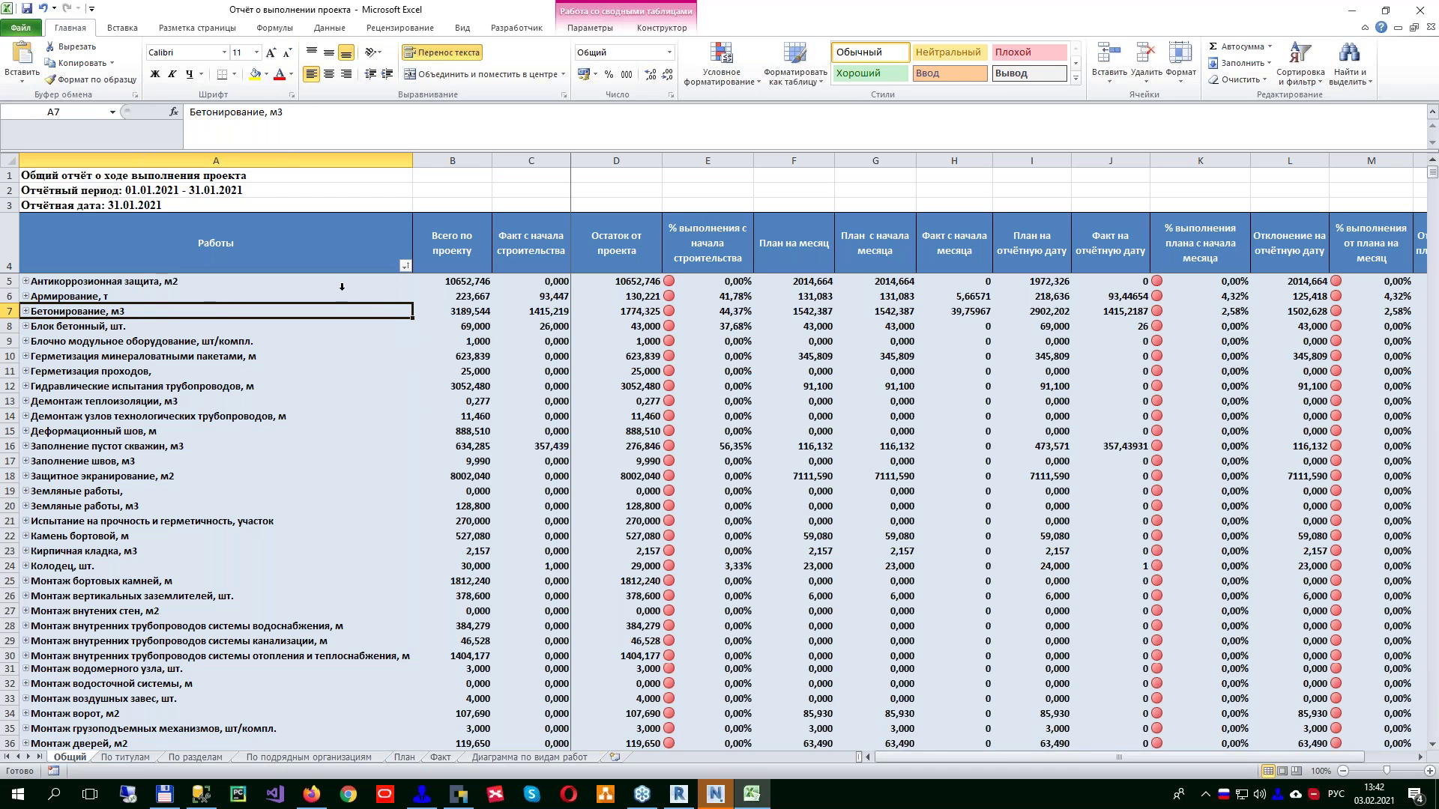
pyautogui.click(459, 312)
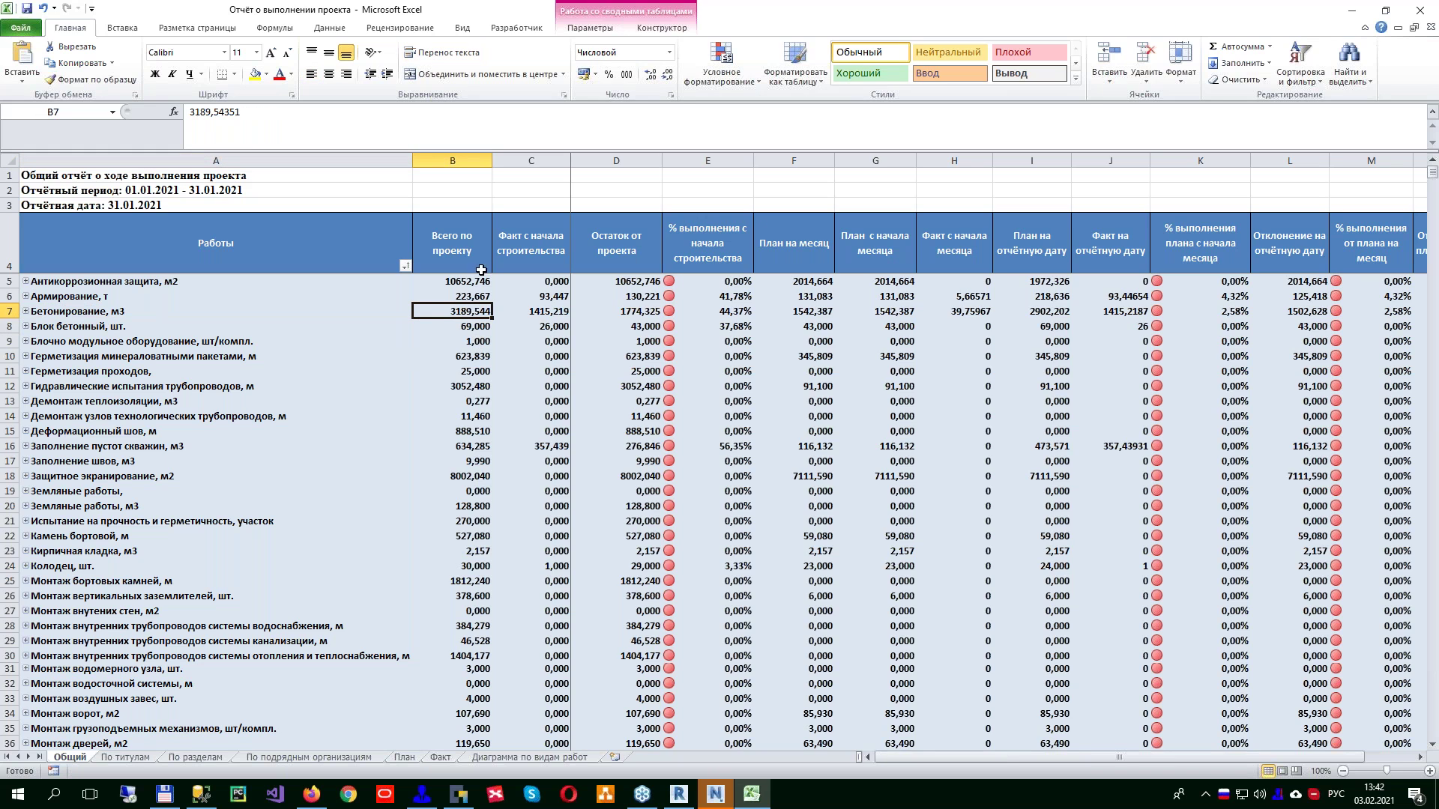
pyautogui.click(527, 307)
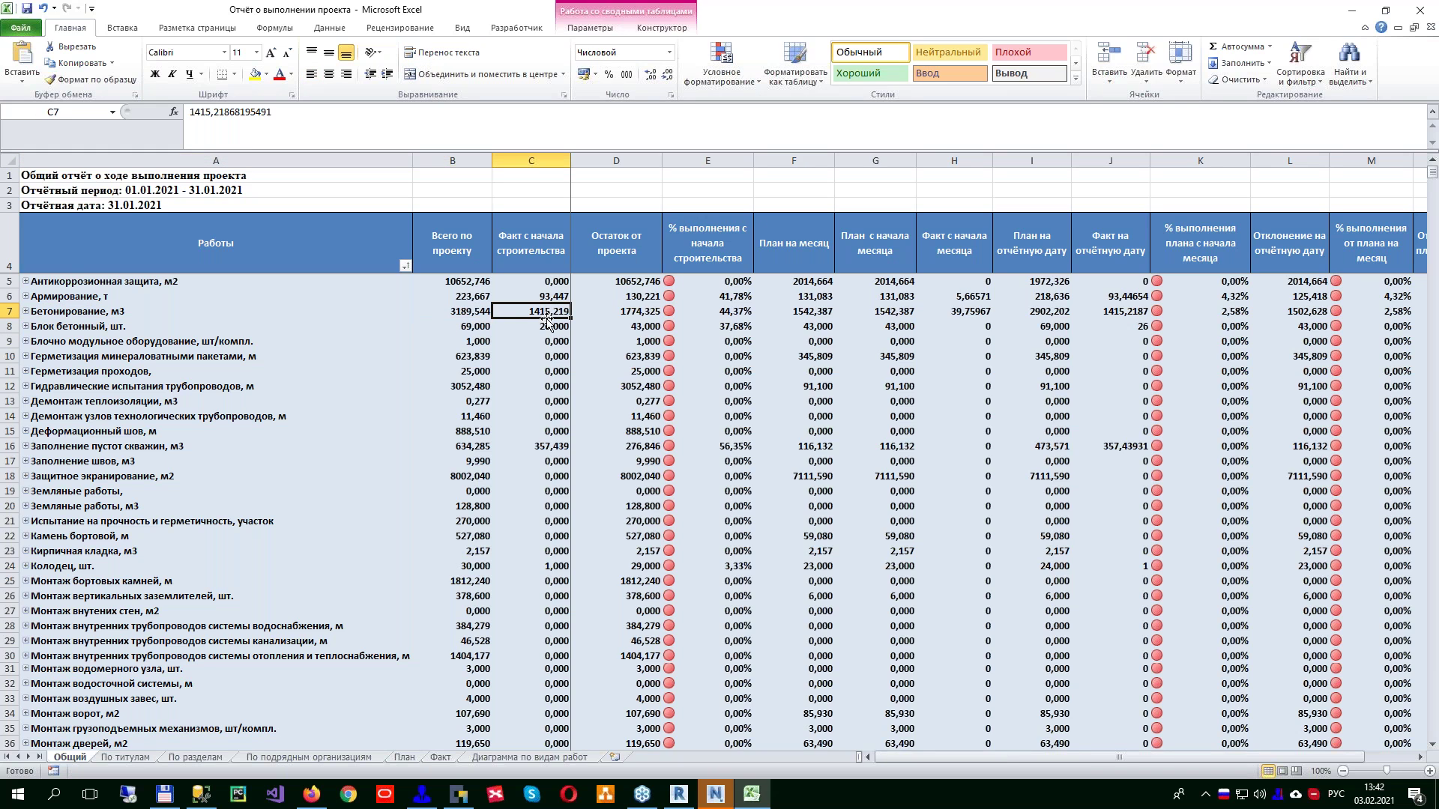
pyautogui.click(640, 320)
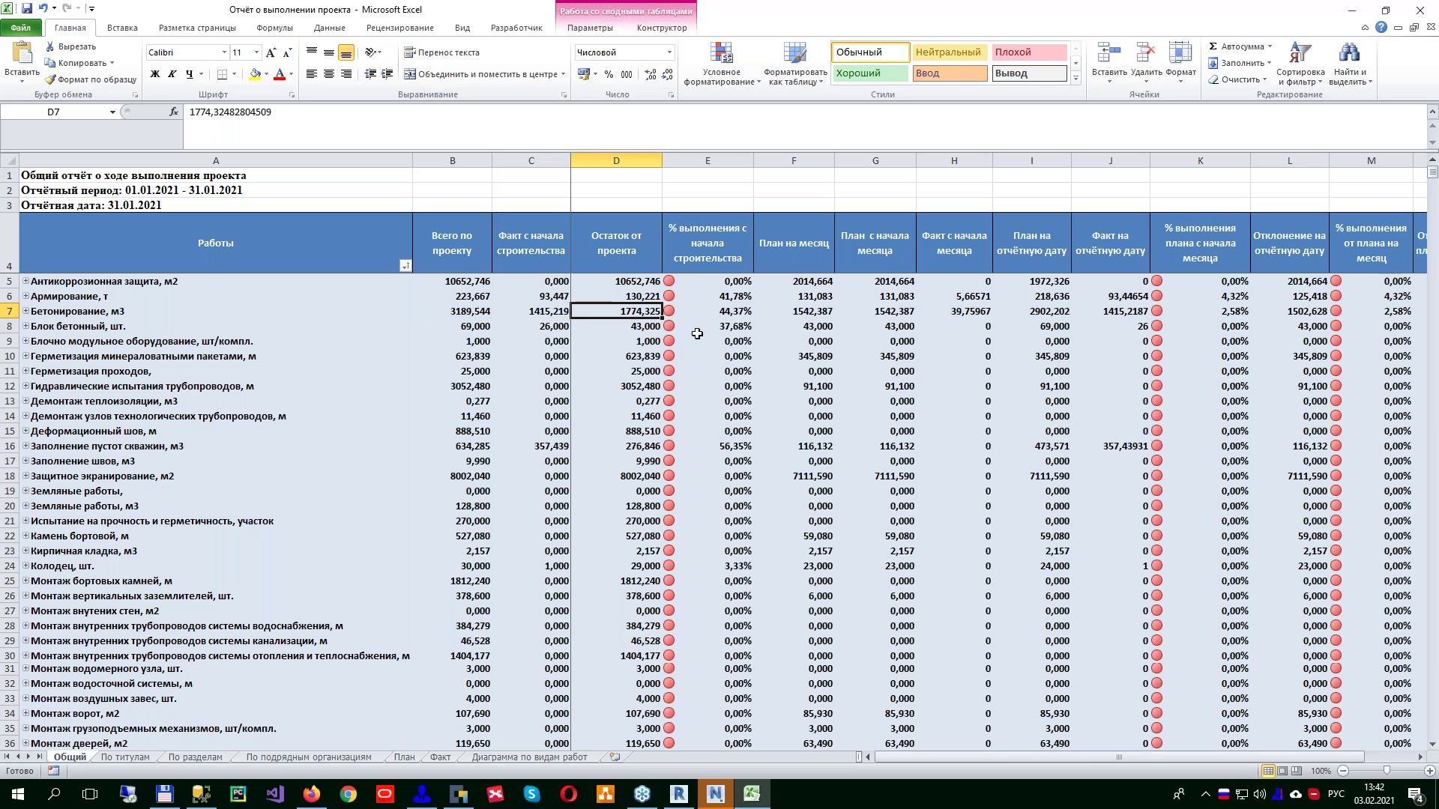
# Step: View the Бетонирование row's План на месяц, План с начала месяца and Факт с начала месяца values
pyautogui.click(851, 320)
pyautogui.click(826, 311)
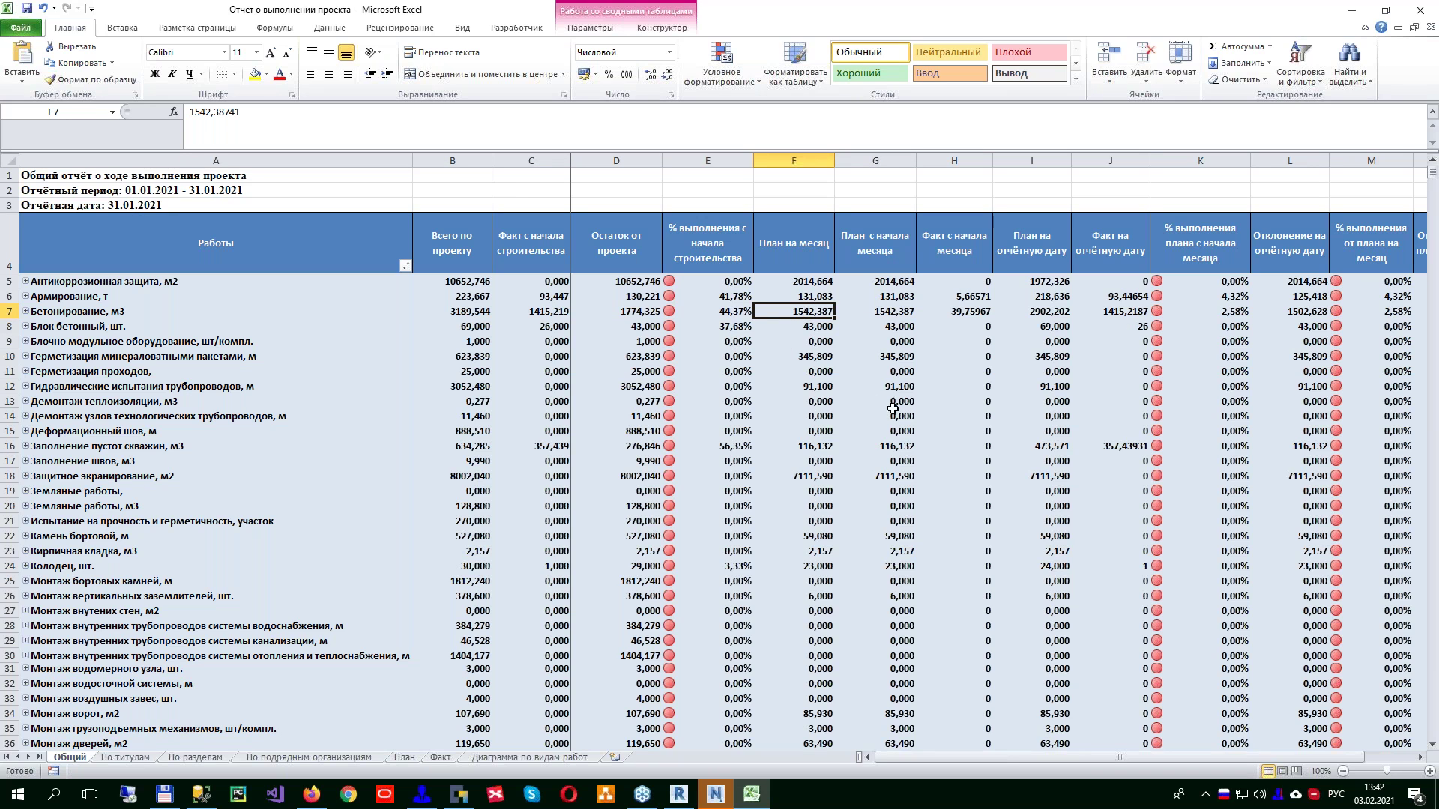
pyautogui.click(908, 282)
pyautogui.click(910, 315)
pyautogui.click(963, 312)
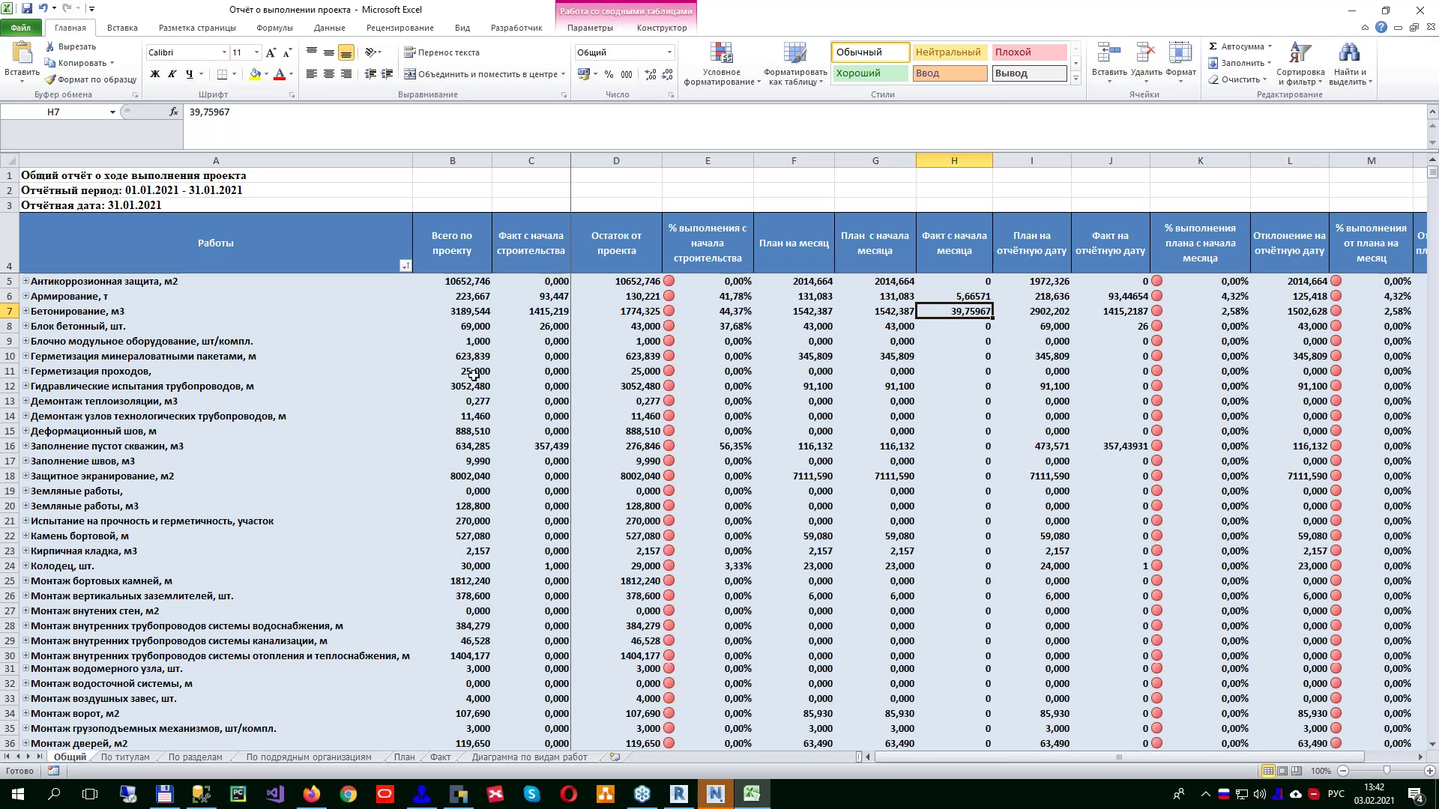
# Step: Expand Бетонирование and its title 301.1 Установка извлечения гелия из природного газа, and view the plinth concreting tasks under НХИ-301.1-КЖ
pyautogui.doubleClick(83, 311)
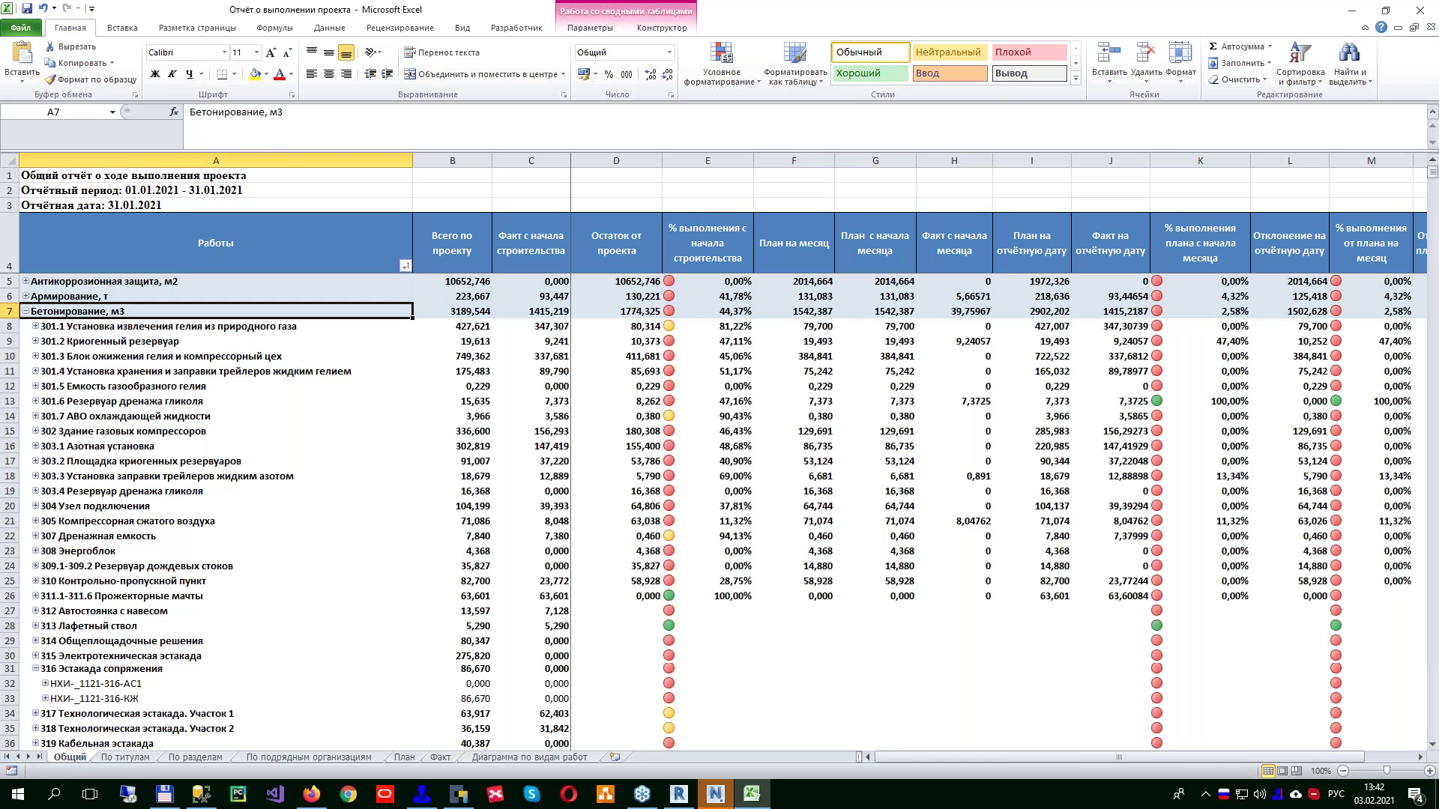
pyautogui.click(86, 331)
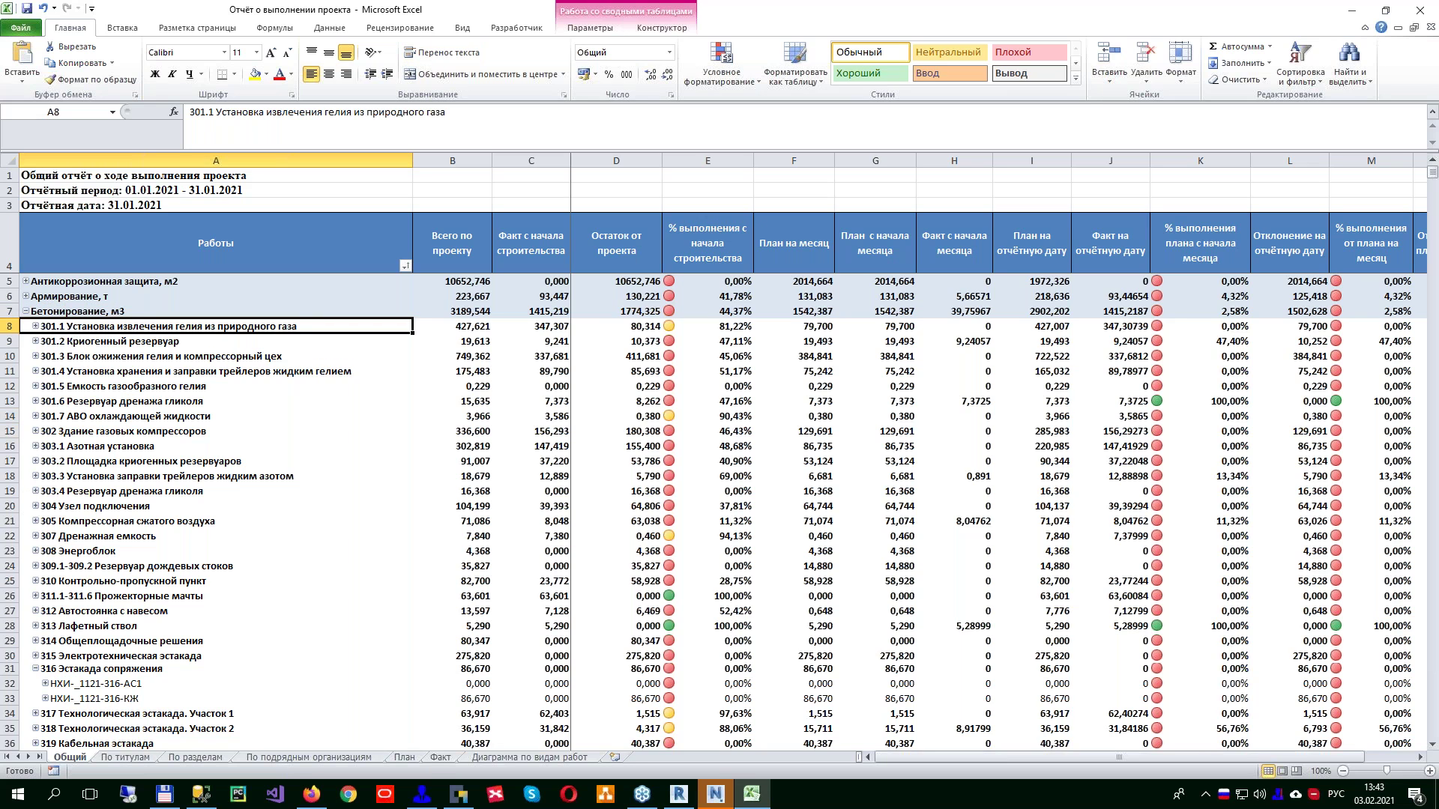
pyautogui.click(35, 327)
pyautogui.click(112, 371)
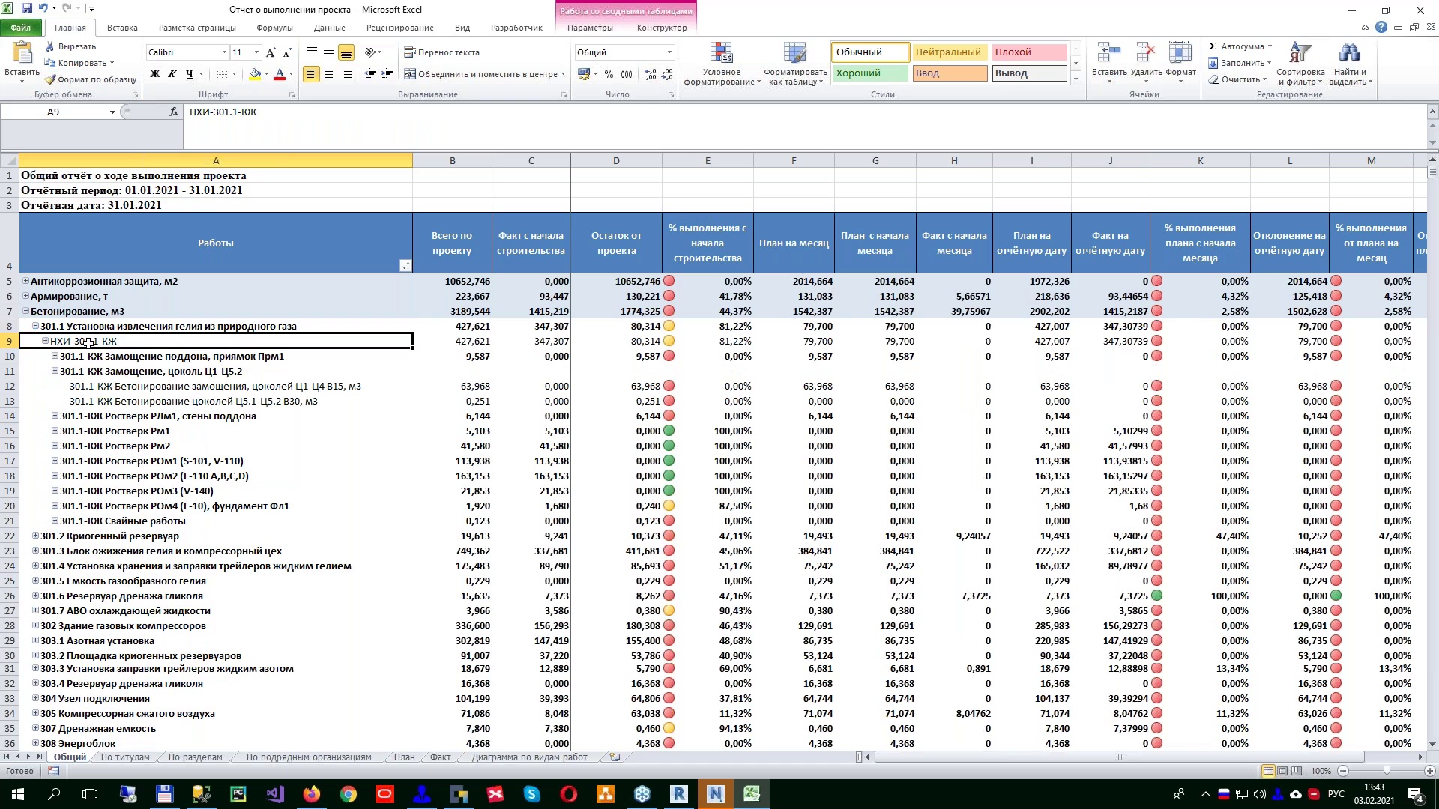
pyautogui.click(95, 387)
pyautogui.click(110, 403)
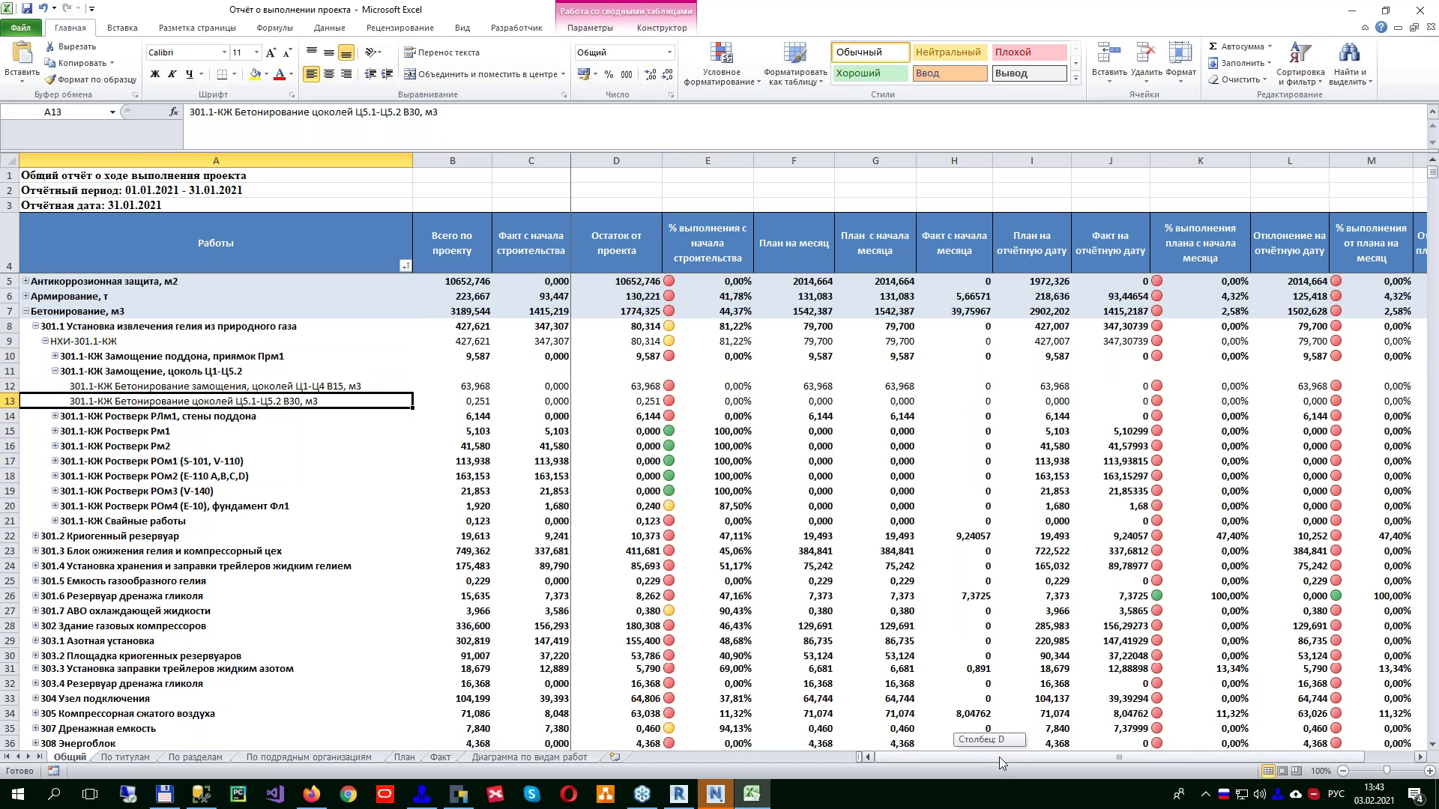
# Step: View the plan deviation columns and check the Отклонение от плана на месяц value for 301.2 Криогенный резервуар
pyautogui.moveTo(999, 757); pyautogui.dragTo(1049, 757)
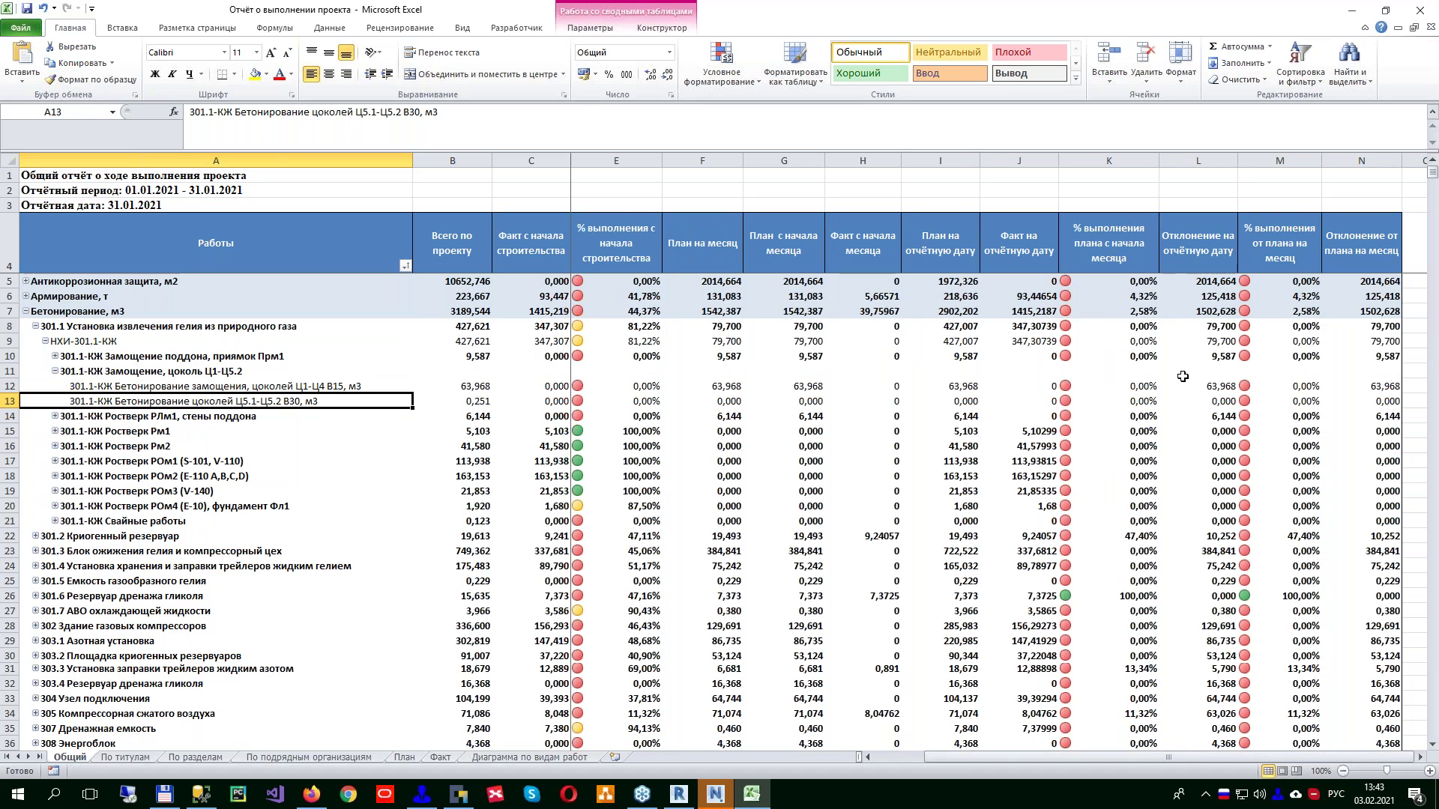
pyautogui.scroll(-3, 1373, 284)
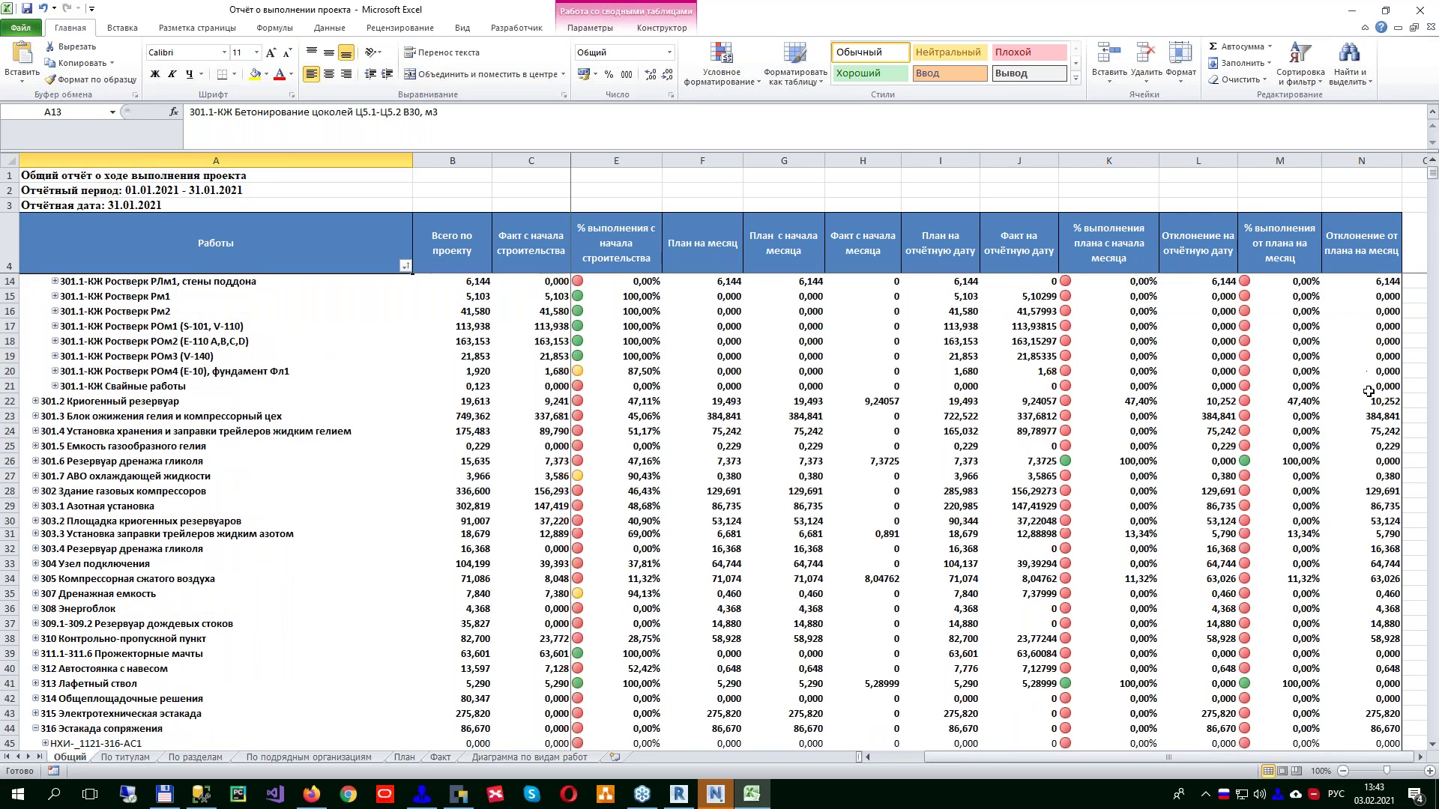
pyautogui.click(1369, 401)
pyautogui.moveTo(1144, 757); pyautogui.dragTo(1095, 757)
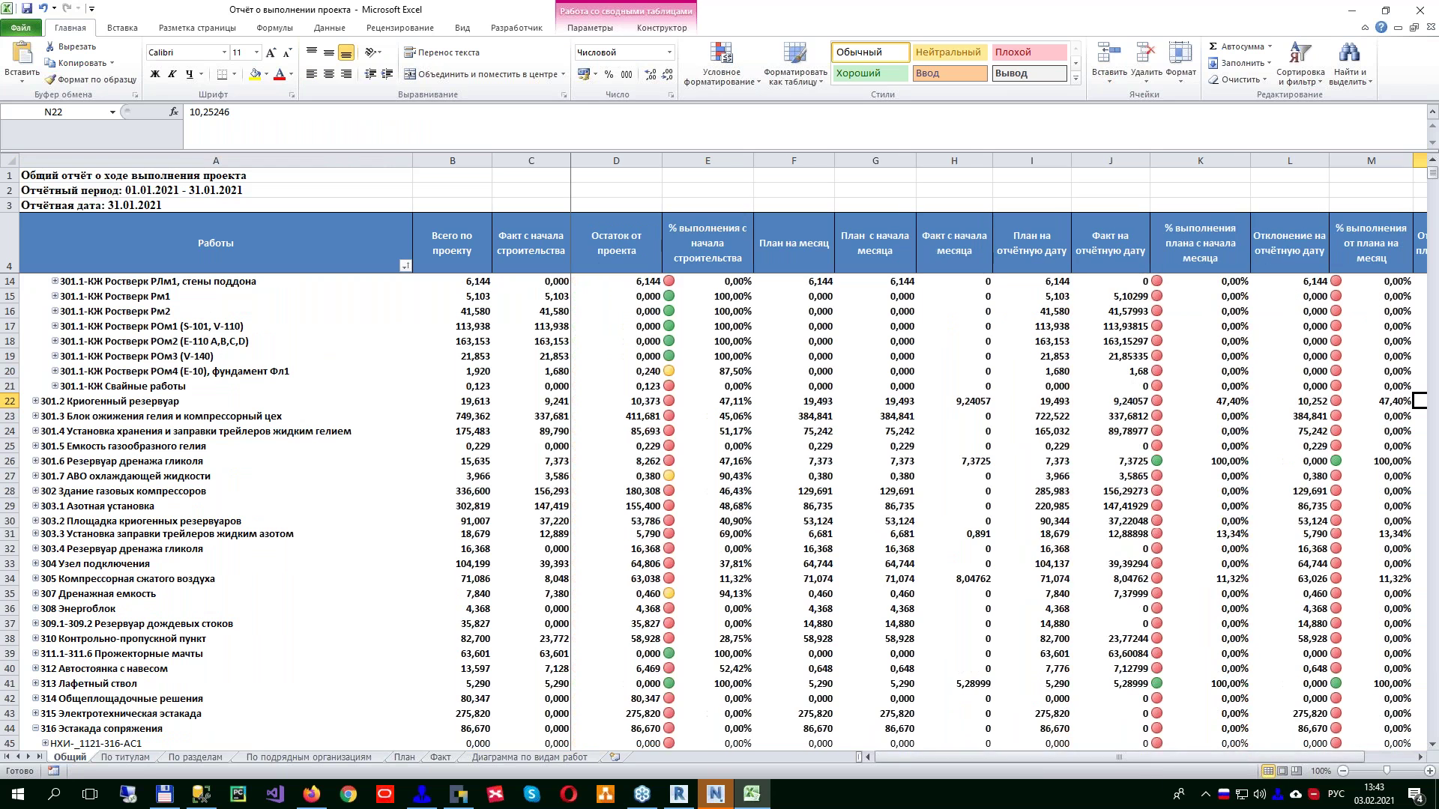
# Step: Show the По титулам sheet and sort its titles from А to Я
pyautogui.click(124, 757)
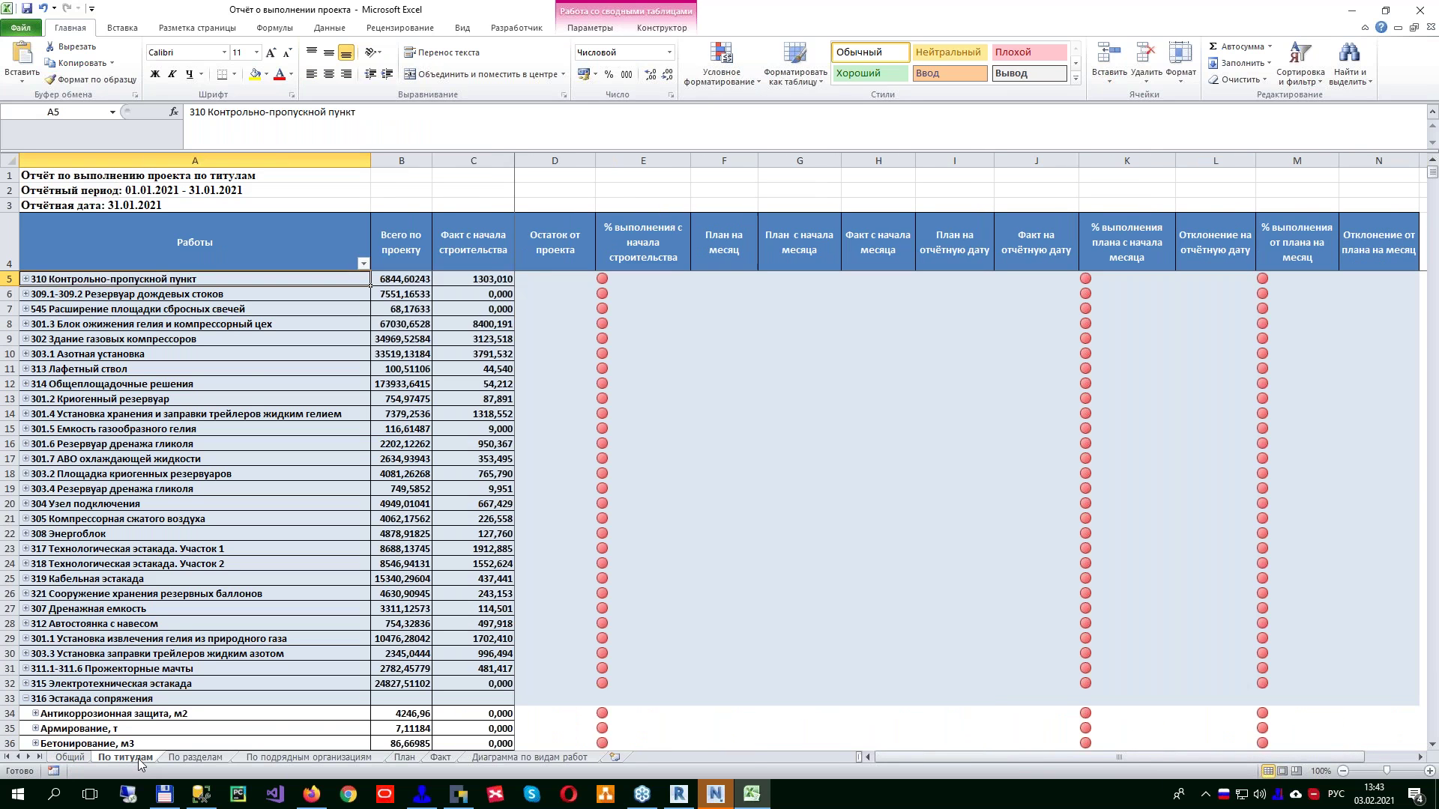
pyautogui.click(79, 298)
pyautogui.rightClick(80, 280)
pyautogui.moveTo(204, 344)
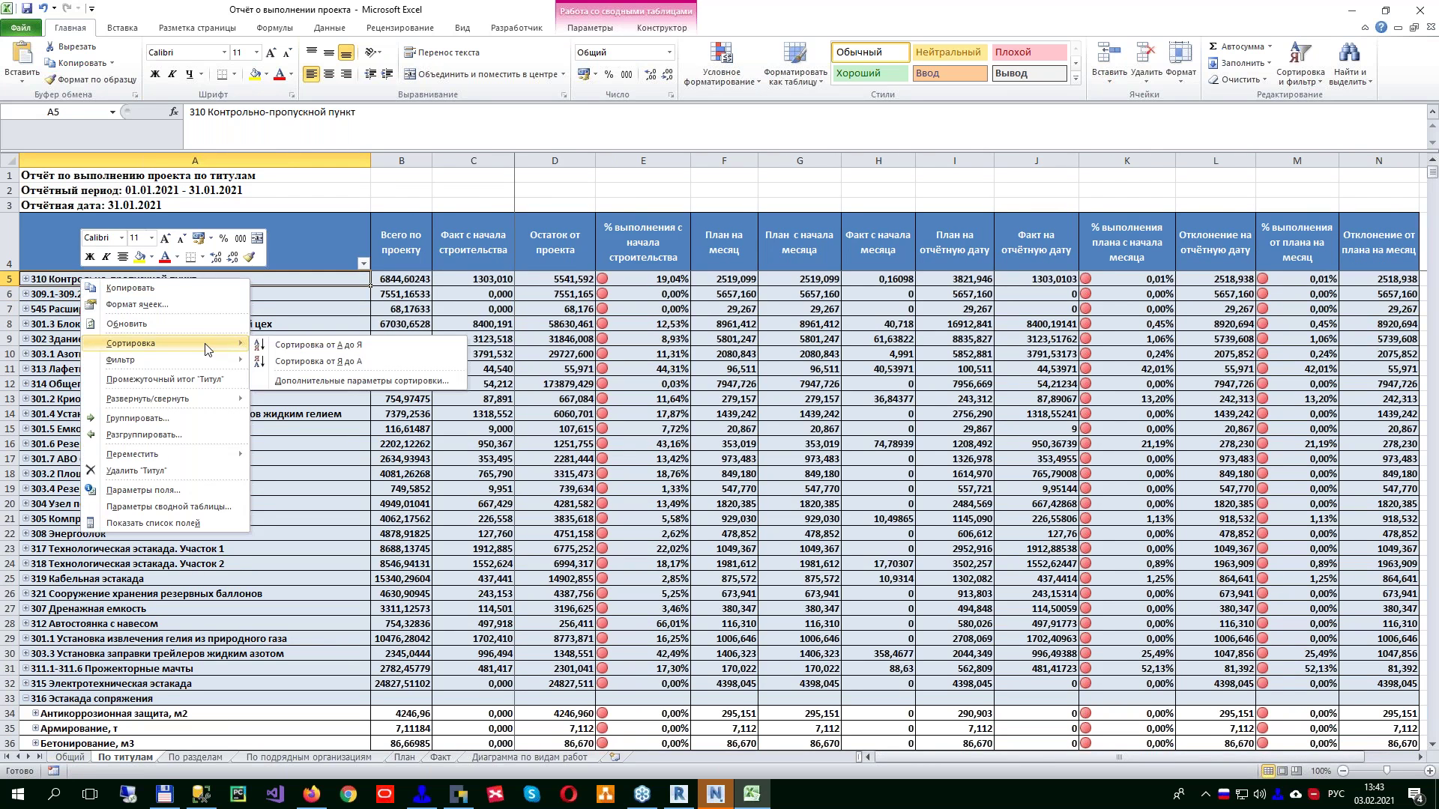
pyautogui.click(314, 347)
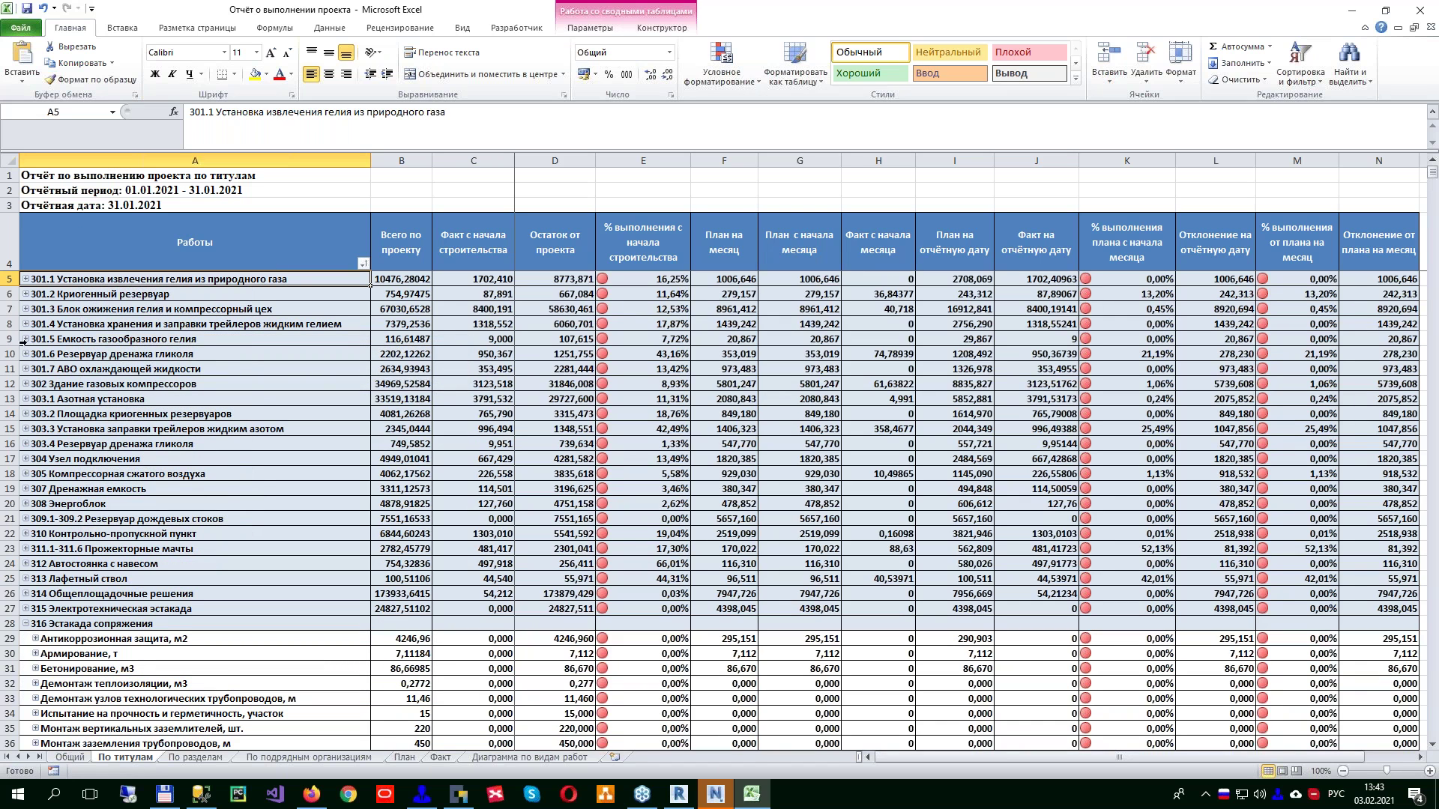
# Step: Collapse title 316 Эстакада сопряжения and expand 302 Здание газовых компрессоров into its types of work
pyautogui.click(24, 625)
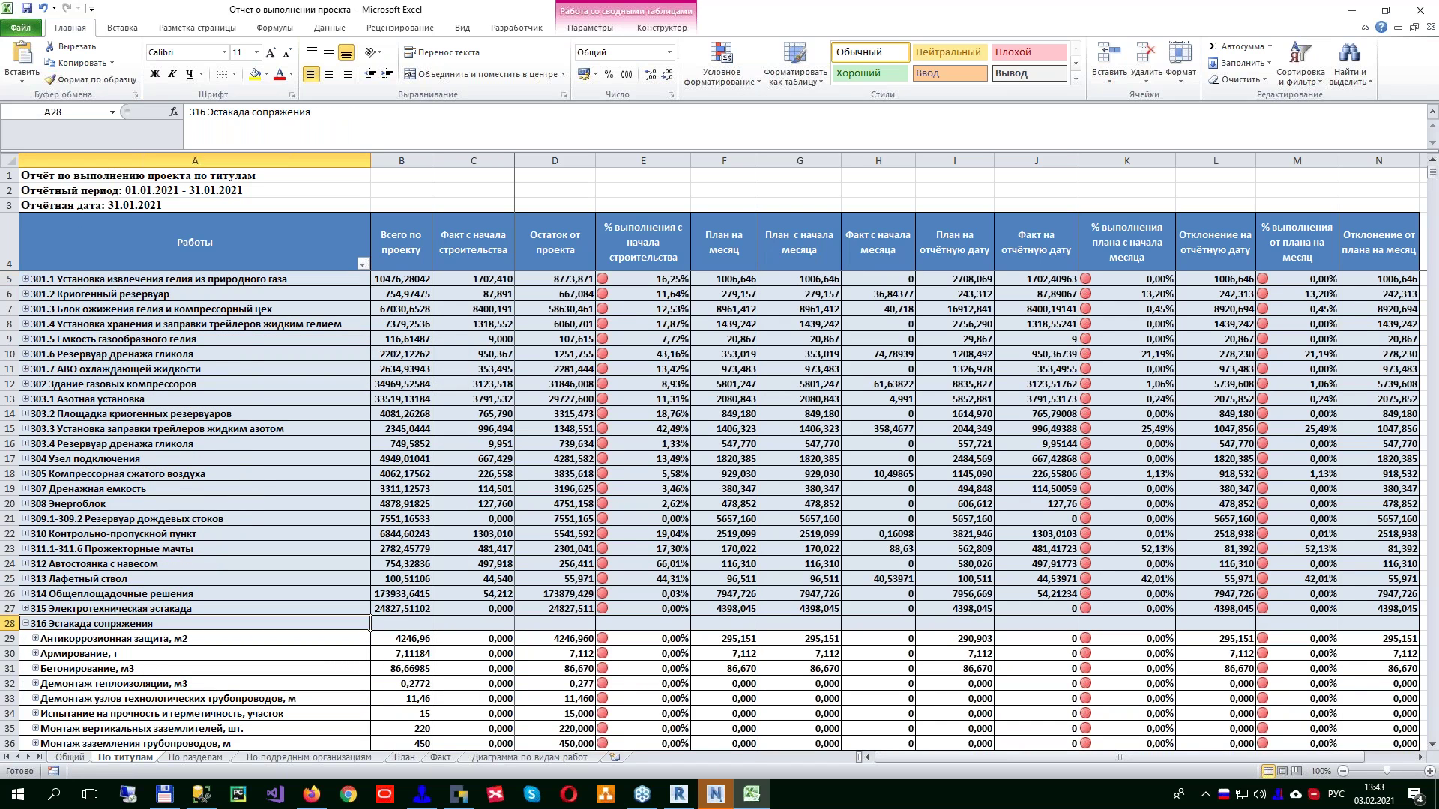
pyautogui.click(26, 384)
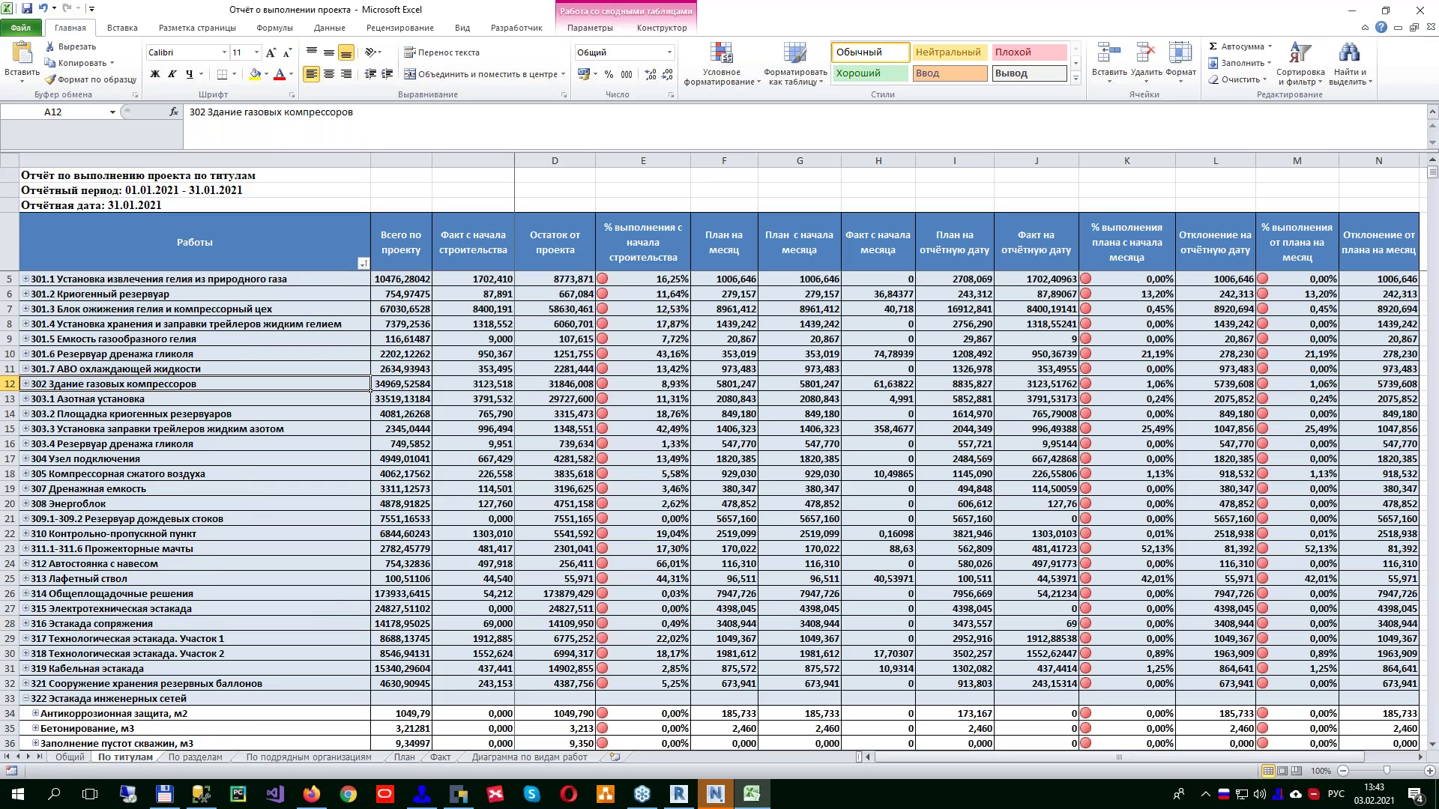
pyautogui.click(72, 415)
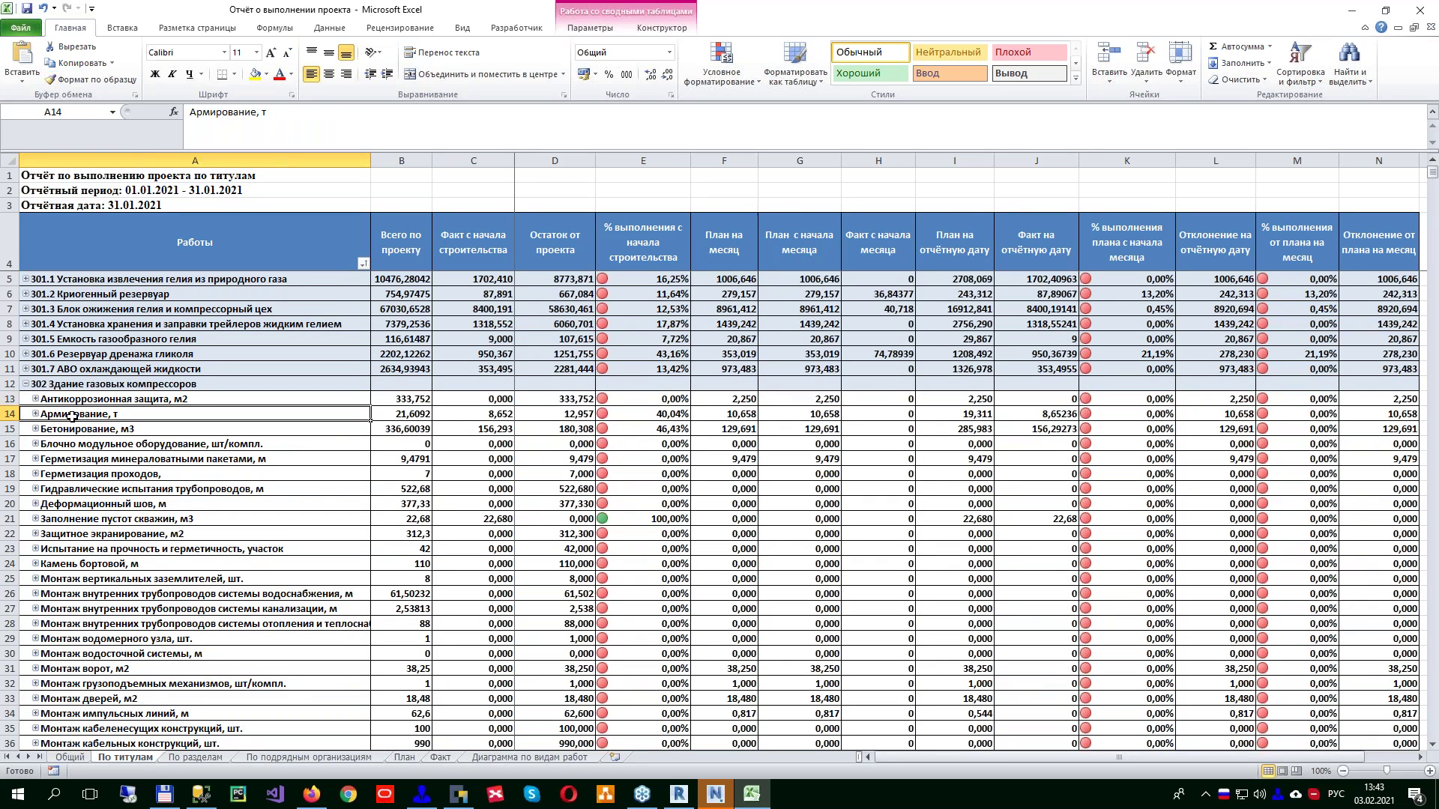
# Step: Expand Антикоррозионная защита under title 302 through НХИ-302-ВК down to the works of 302-ВК Хозяйственно-питьевой водопровод В1
pyautogui.click(36, 400)
pyautogui.press('Down')
pyautogui.press('Down')
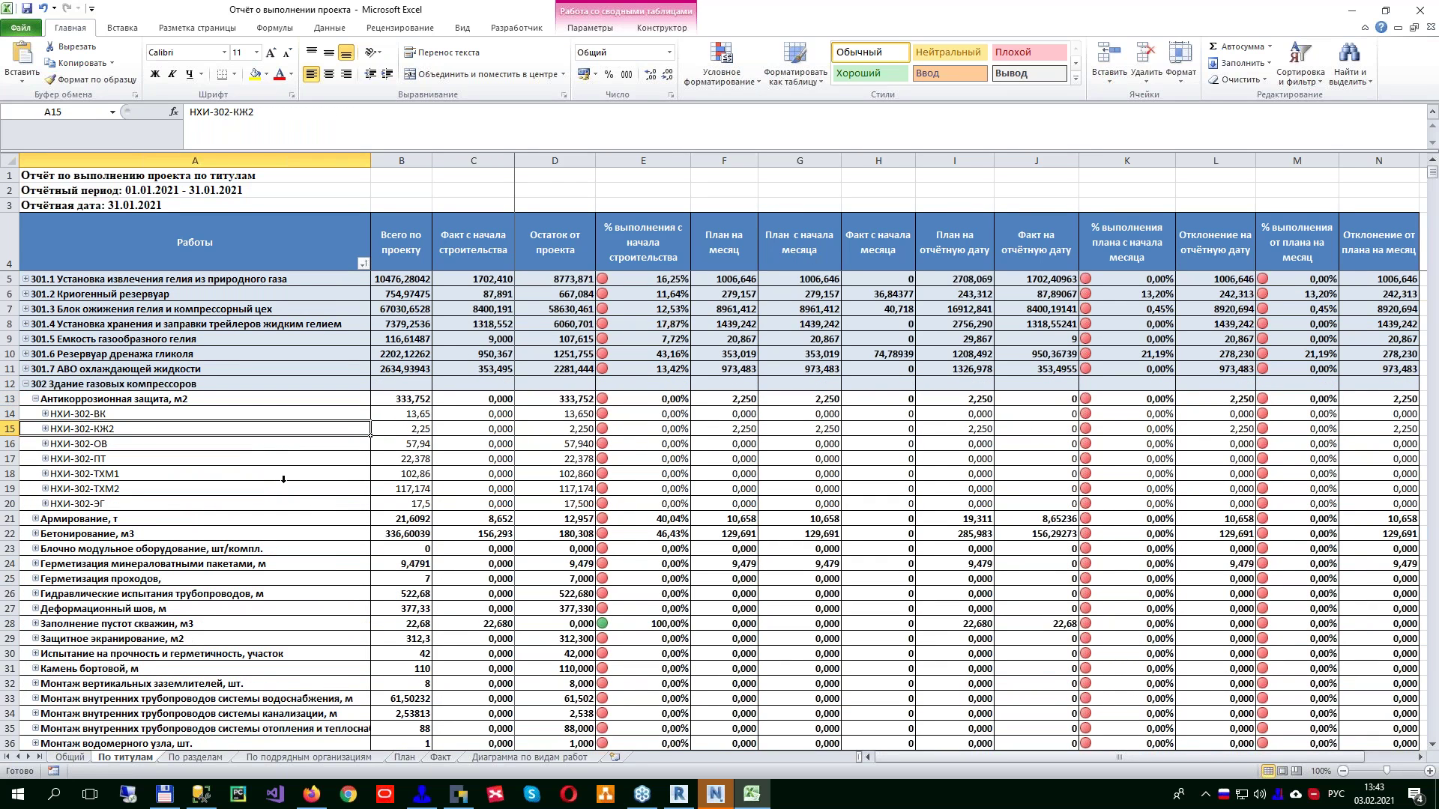
pyautogui.click(45, 414)
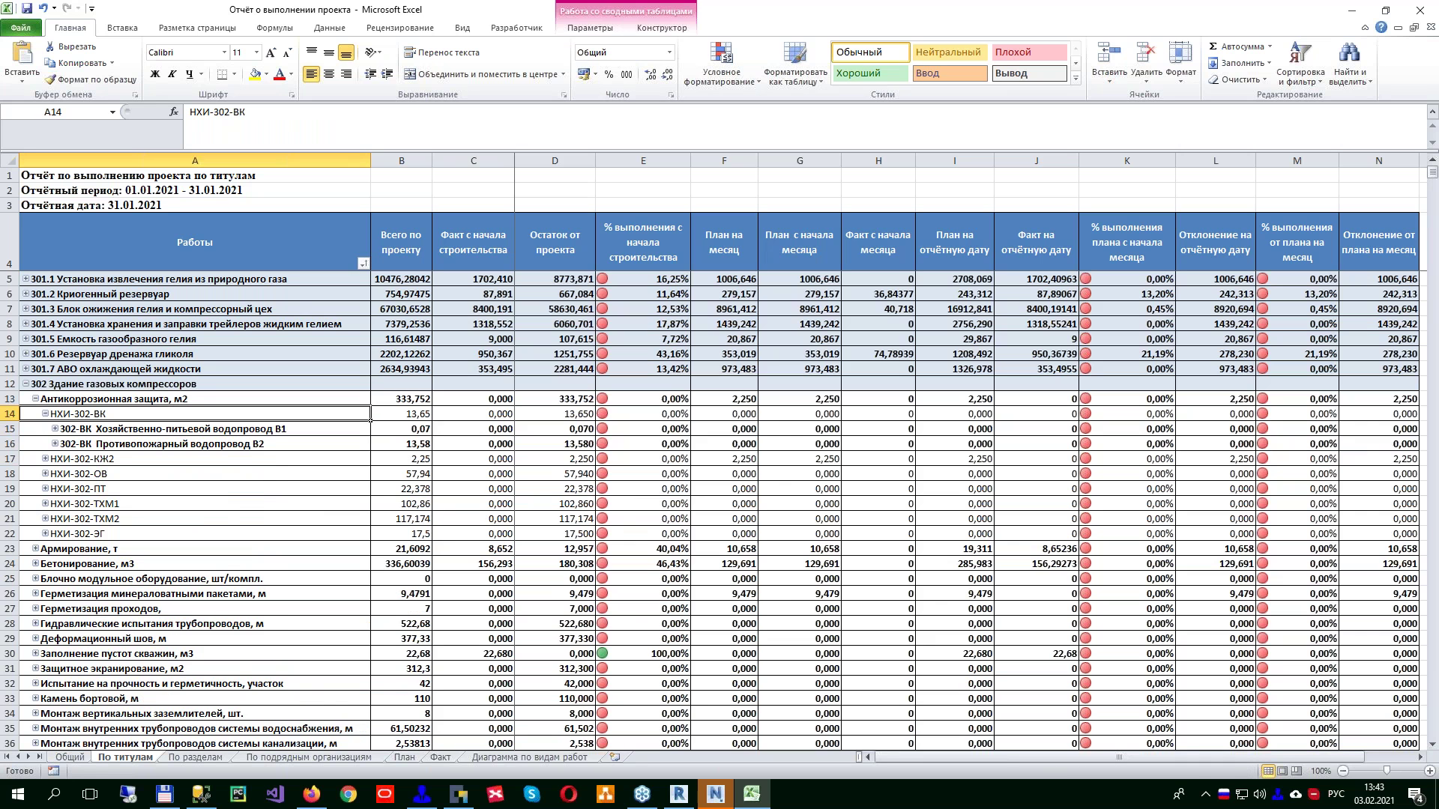
pyautogui.click(55, 429)
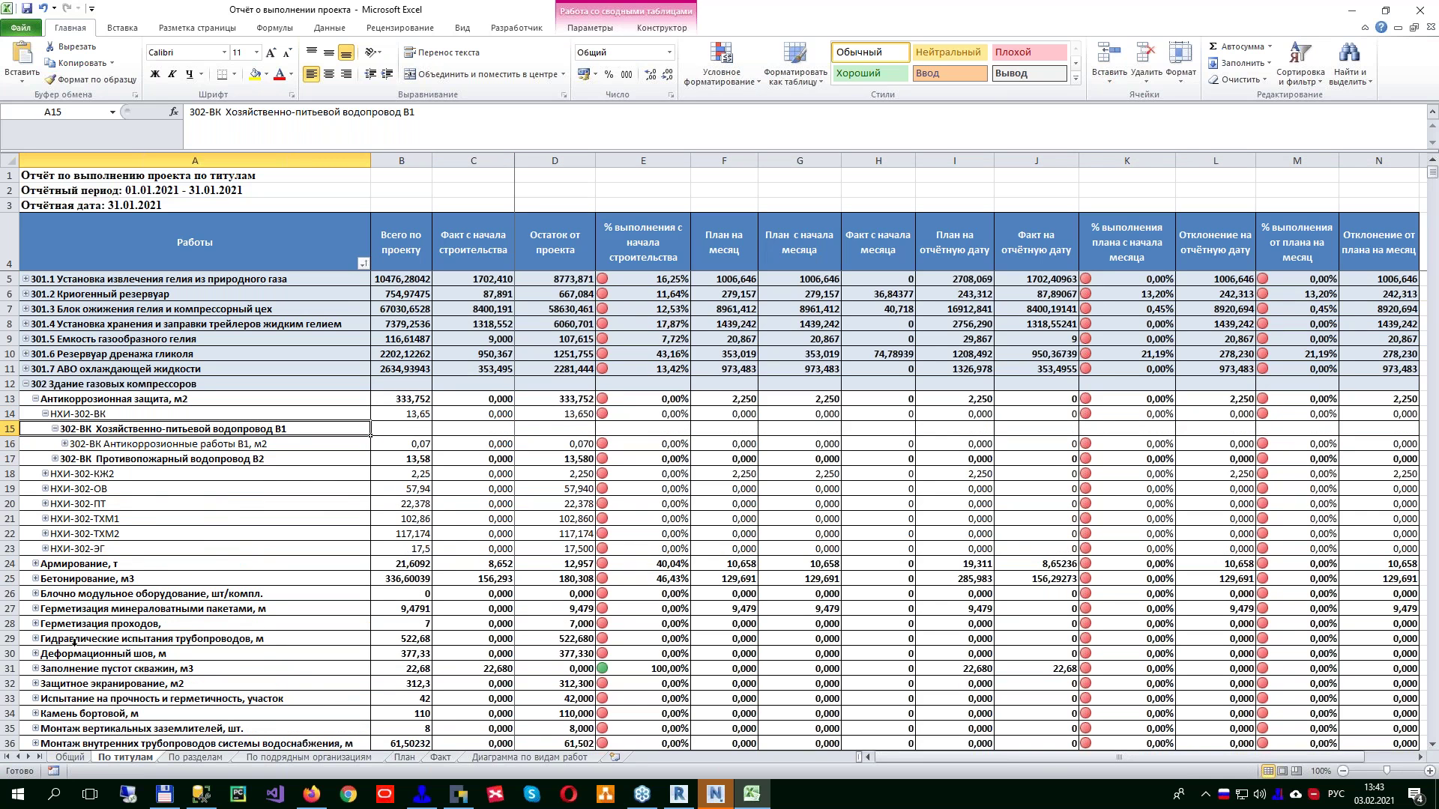
# Step: Show the По разделам sheet and expand section КЖ and its title 310 Контрольно-пропускной пункт
pyautogui.click(198, 758)
pyautogui.click(60, 297)
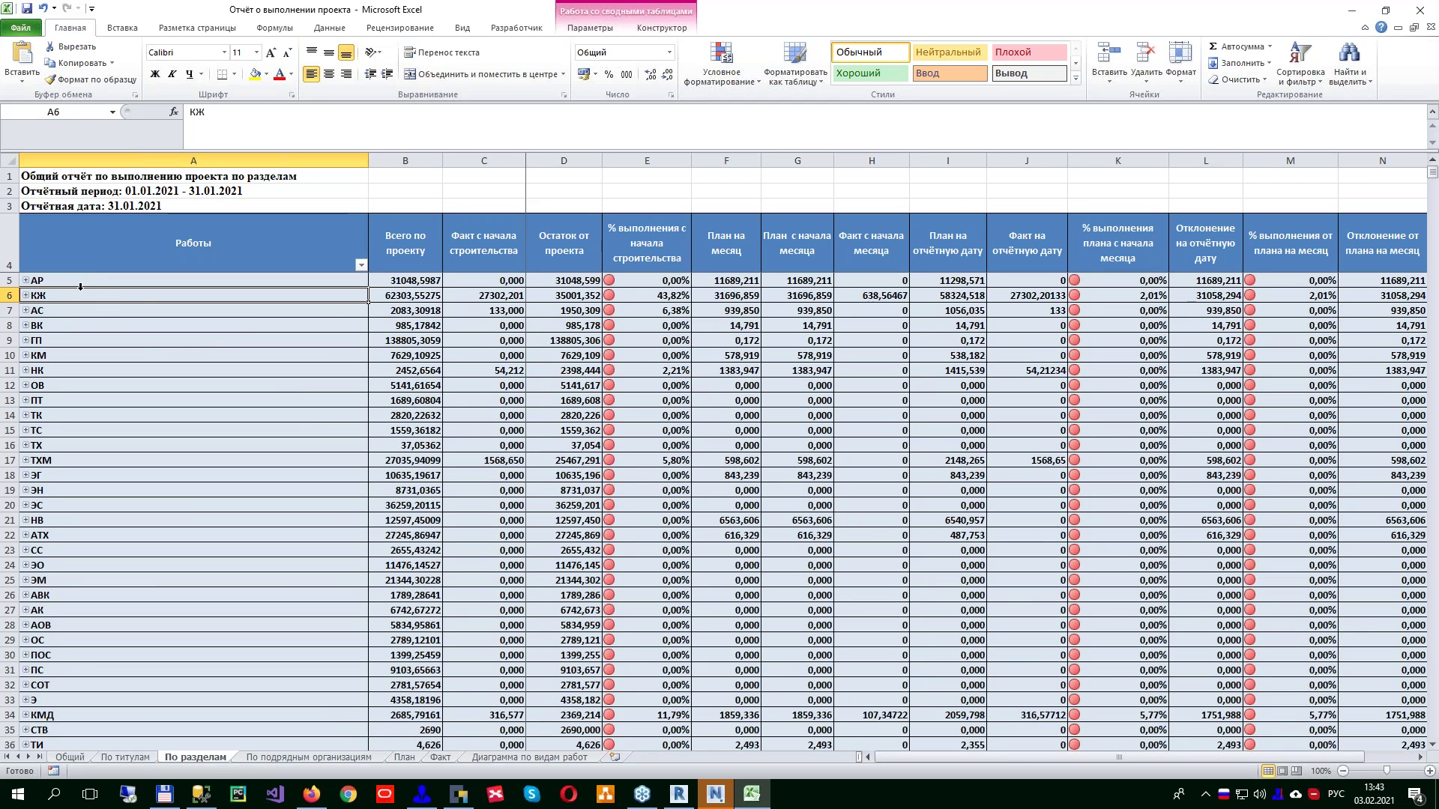
pyautogui.click(26, 295)
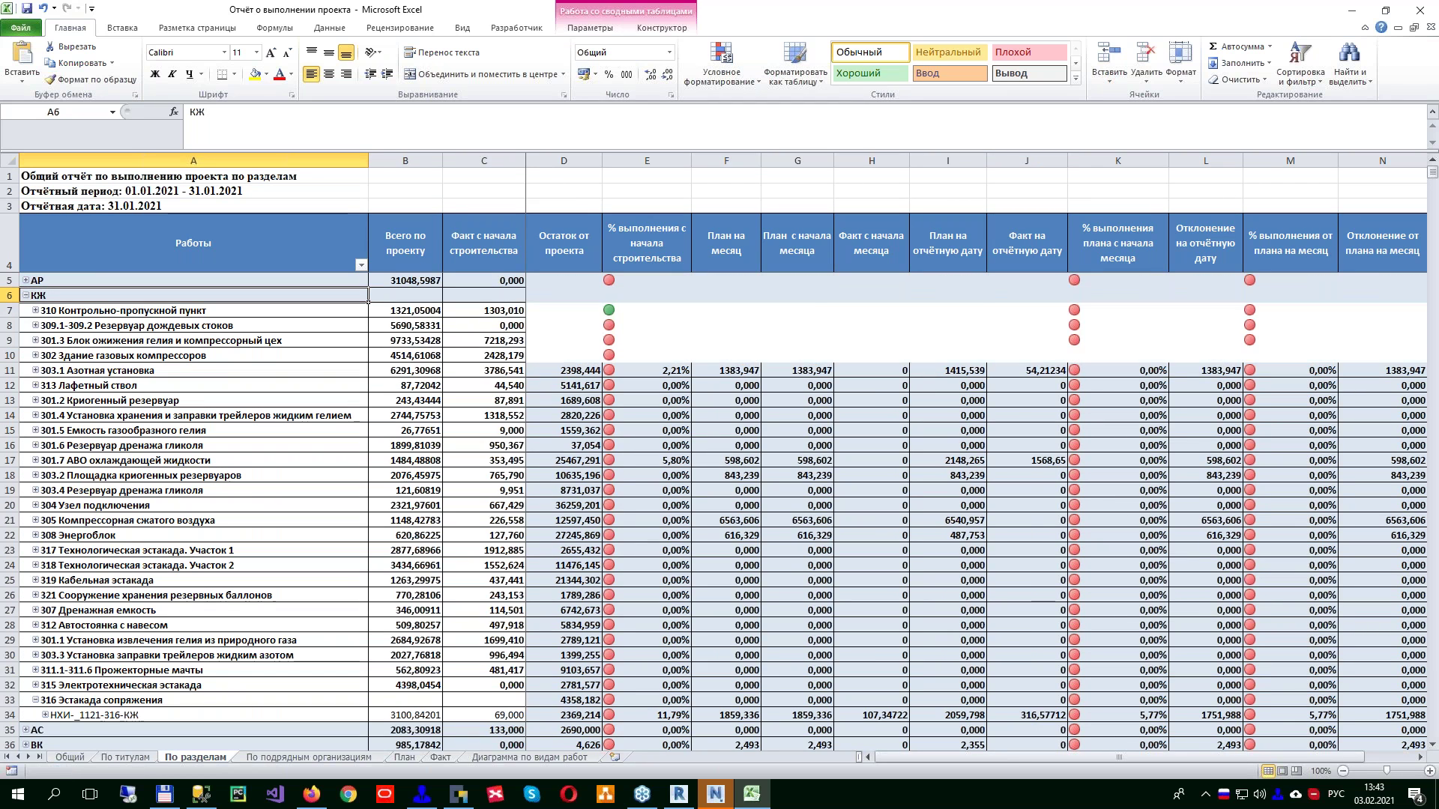
pyautogui.click(64, 312)
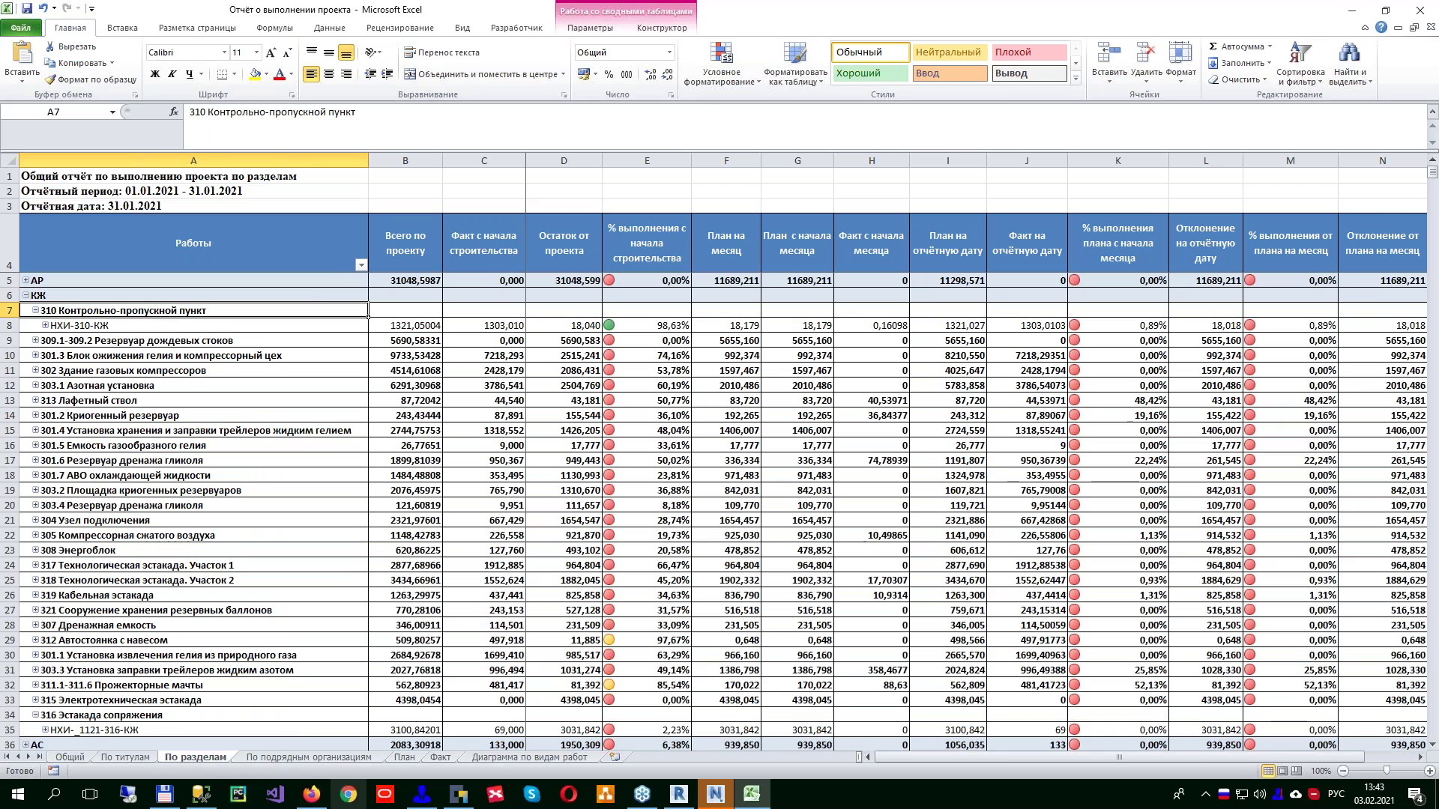
# Step: Show the По подрядным организациям sheet and expand ООО "СтройГаз" through Антикоррозионная защита to 310 Контрольно-пропускной пункт
pyautogui.click(285, 758)
pyautogui.click(164, 285)
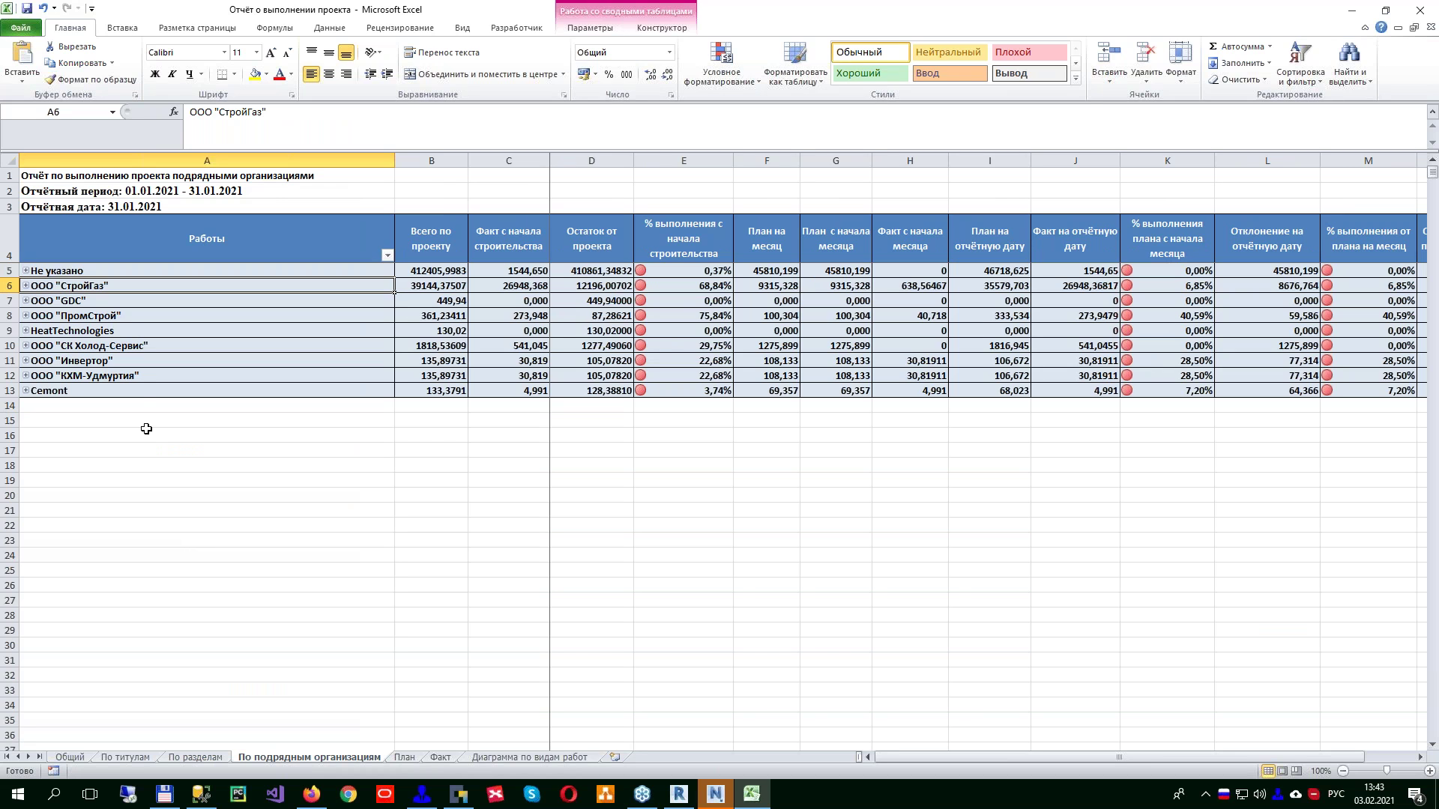
pyautogui.click(67, 318)
pyautogui.click(67, 286)
pyautogui.click(25, 286)
pyautogui.click(36, 302)
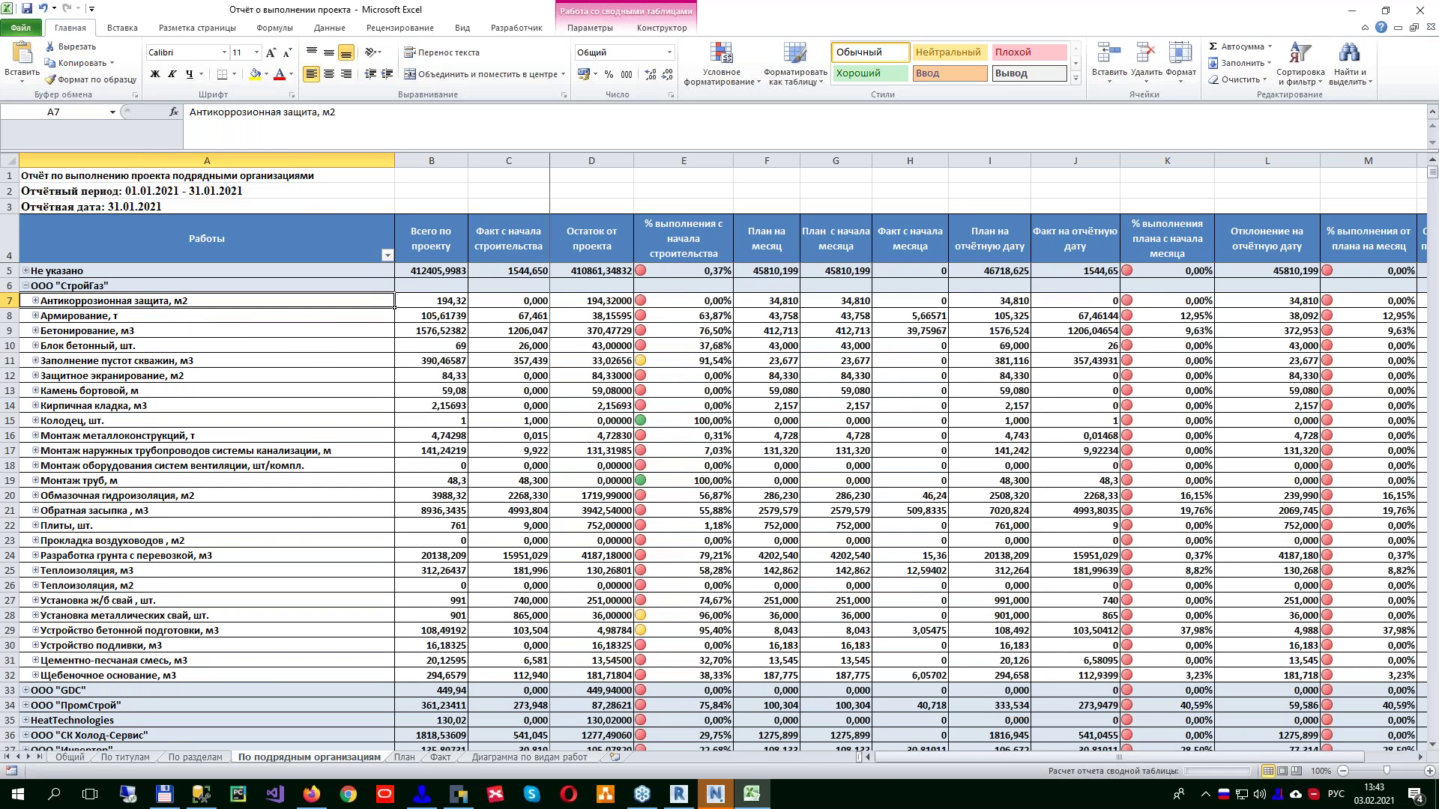
pyautogui.click(45, 315)
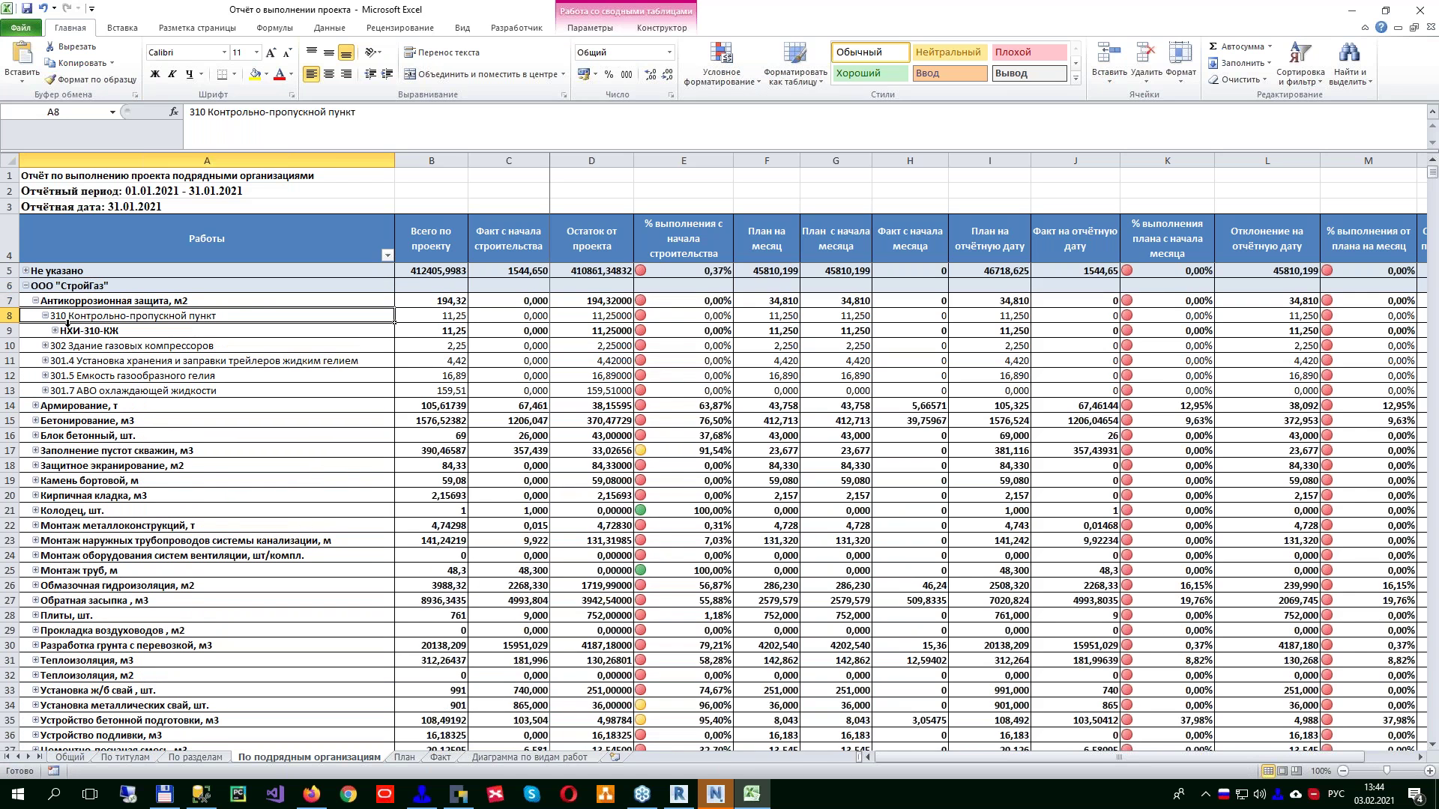
# Step: Show the План sheet and look through its planned tasks, including the Монтаж металлоконструкций task under 4587-301.1 КМД(КМ)
pyautogui.click(405, 758)
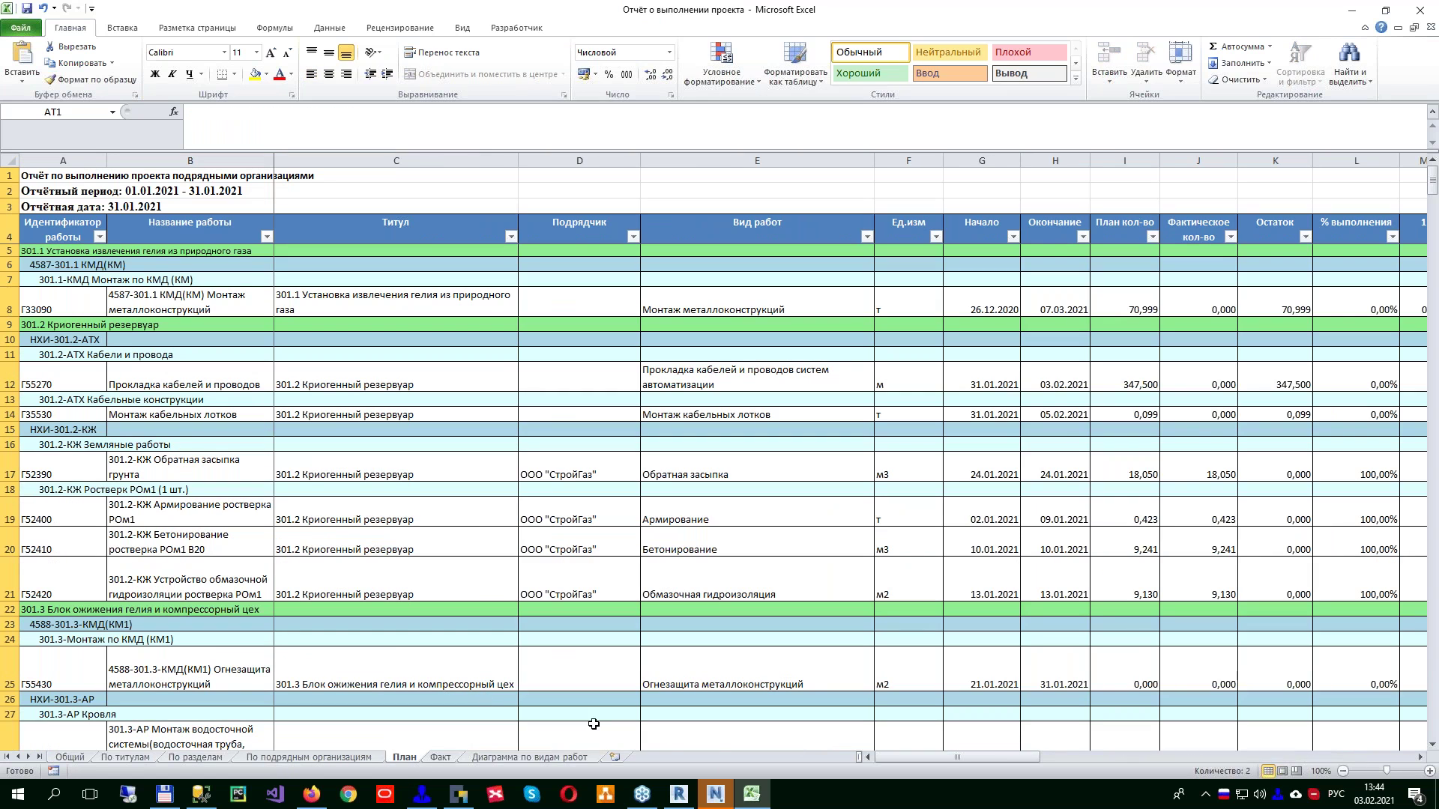
pyautogui.scroll(-4, 345, 401)
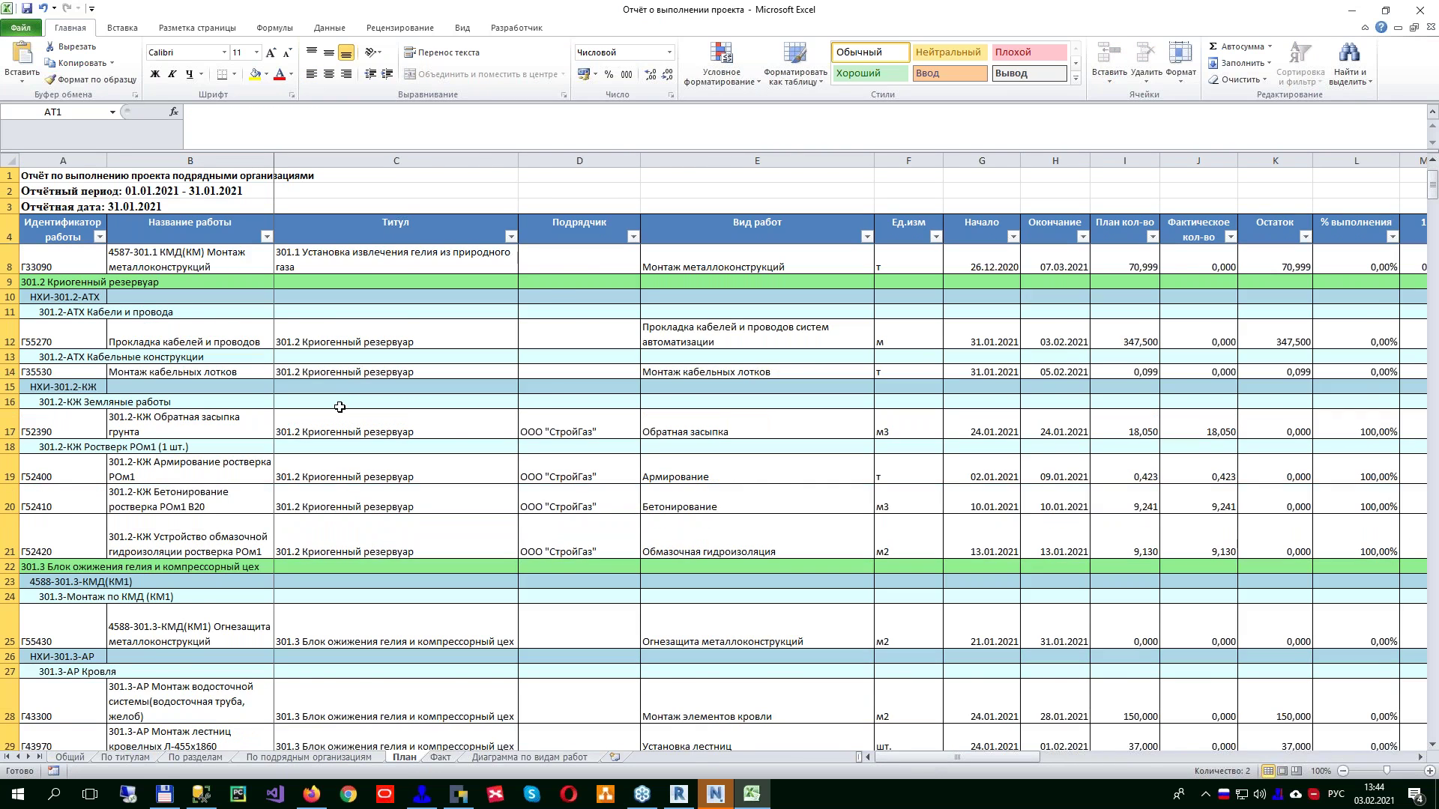
pyautogui.scroll(-4, 323, 388)
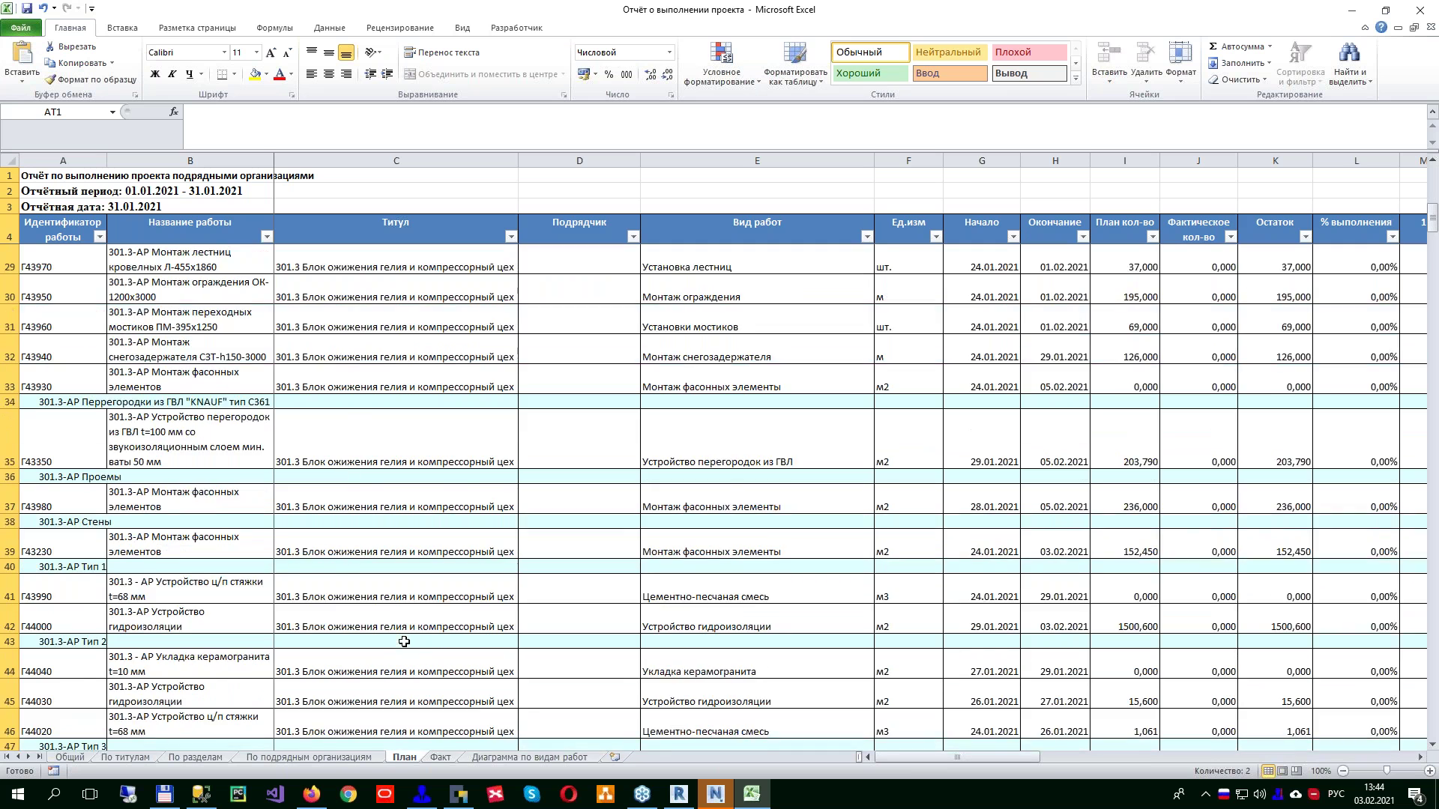
pyautogui.scroll(8, 385, 594)
pyautogui.click(104, 268)
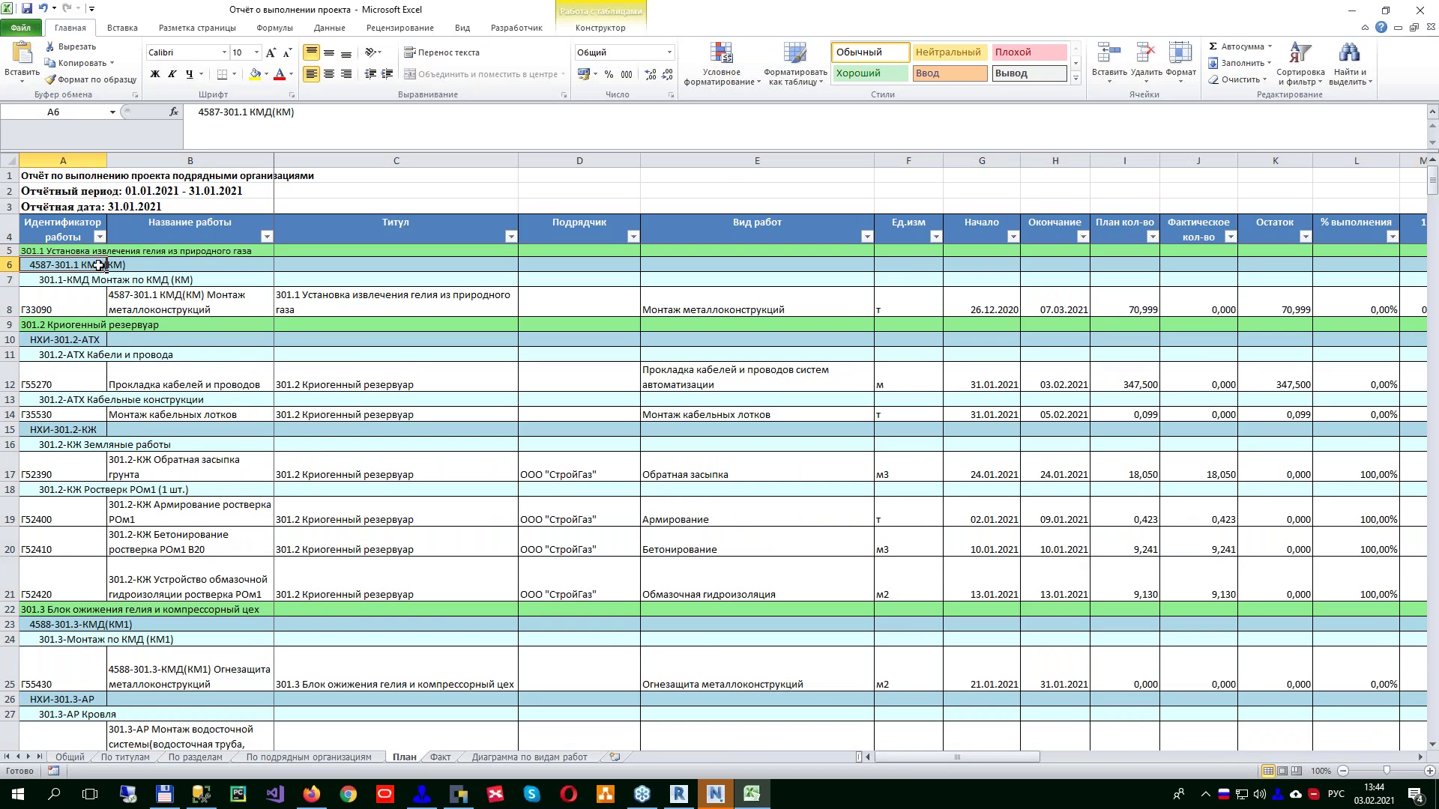
pyautogui.click(108, 295)
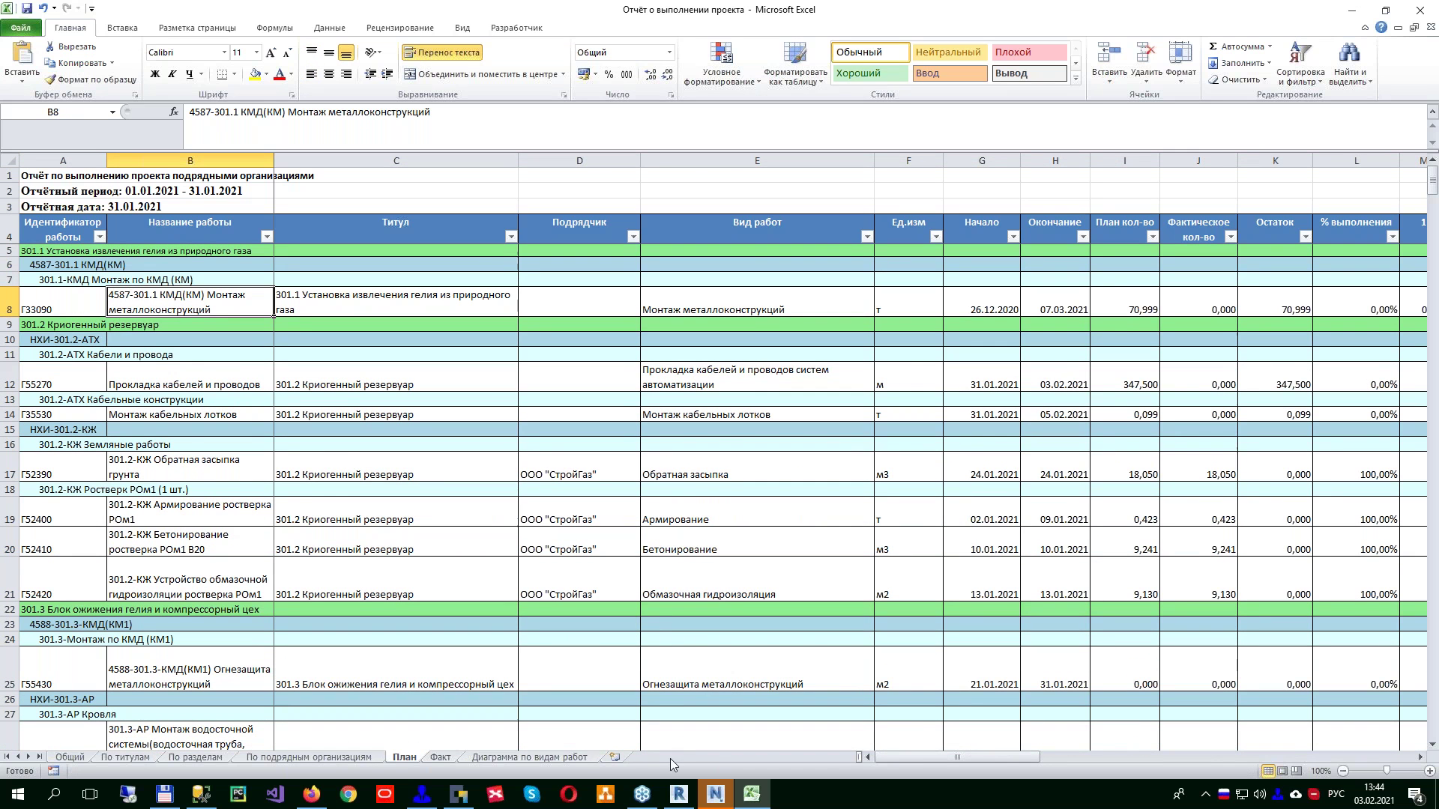
# Step: View the daily and cumulative planned volumes of 301.2-КЖ Армирование ростверка РОм1, selecting the cumulative values for days 2 to 9
pyautogui.moveTo(928, 759); pyautogui.dragTo(937, 761)
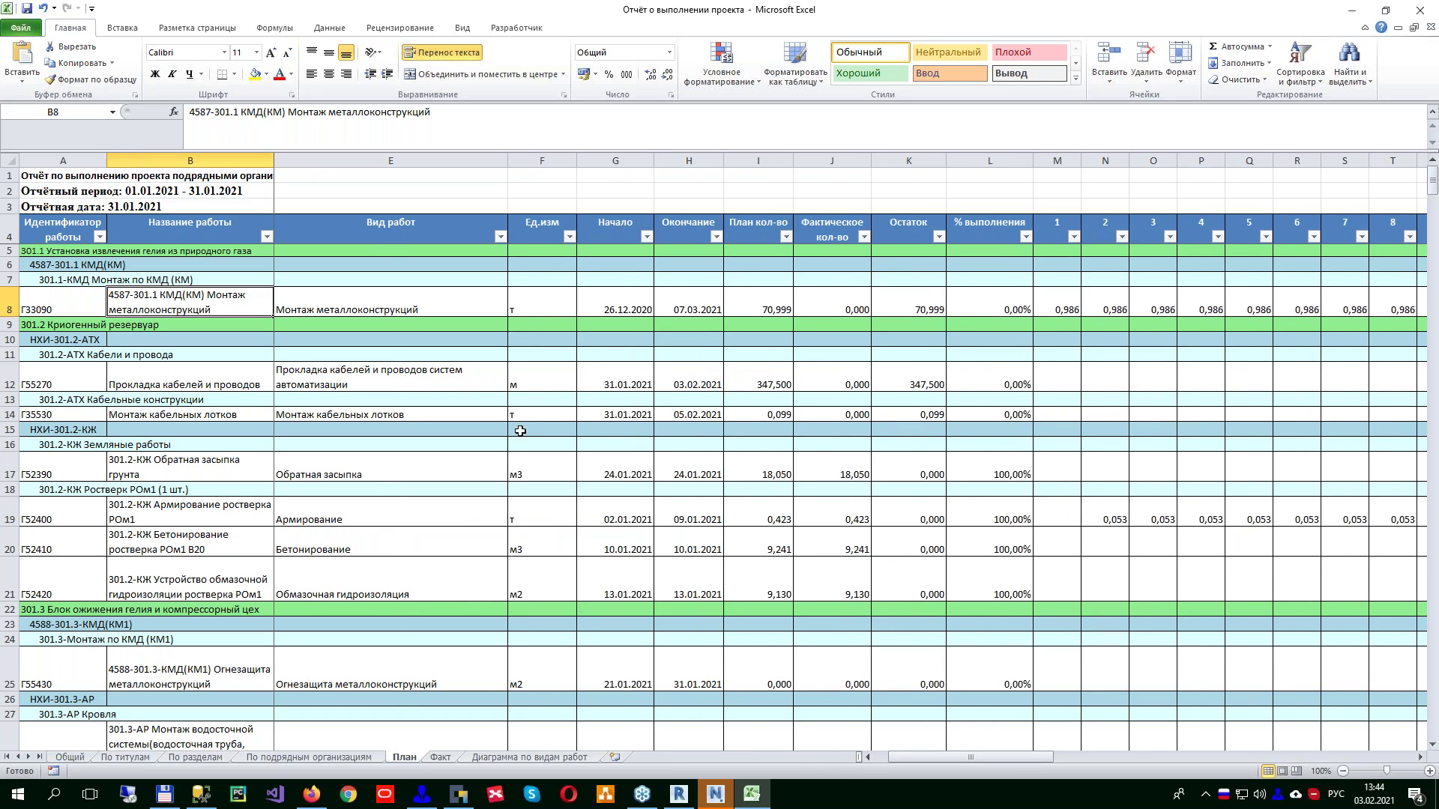
pyautogui.moveTo(986, 759); pyautogui.dragTo(1044, 761)
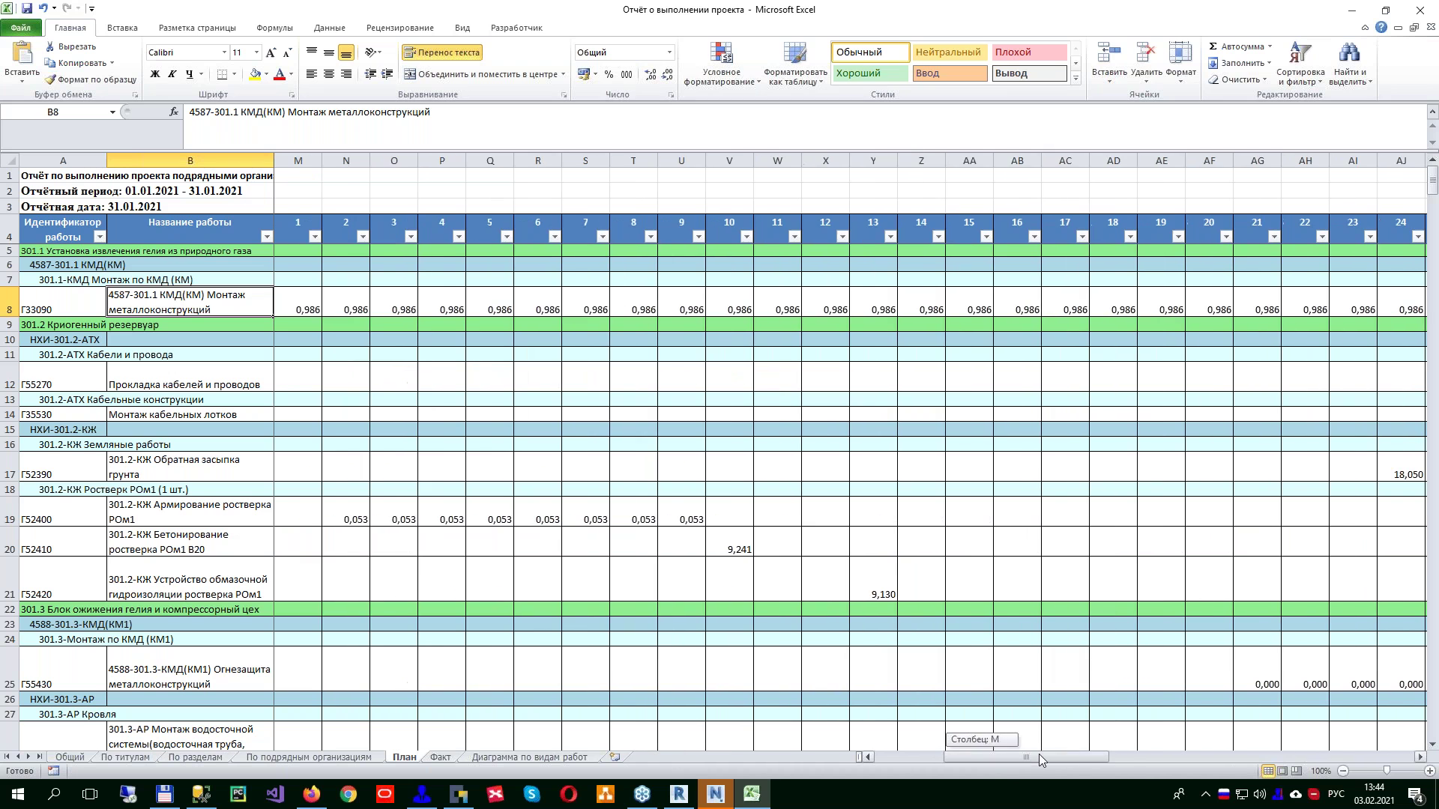
pyautogui.click(347, 516)
pyautogui.click(384, 514)
pyautogui.click(442, 516)
pyautogui.click(490, 516)
pyautogui.click(585, 541)
pyautogui.click(585, 514)
pyautogui.moveTo(964, 770); pyautogui.dragTo(1224, 760)
pyautogui.moveTo(579, 501); pyautogui.dragTo(892, 502)
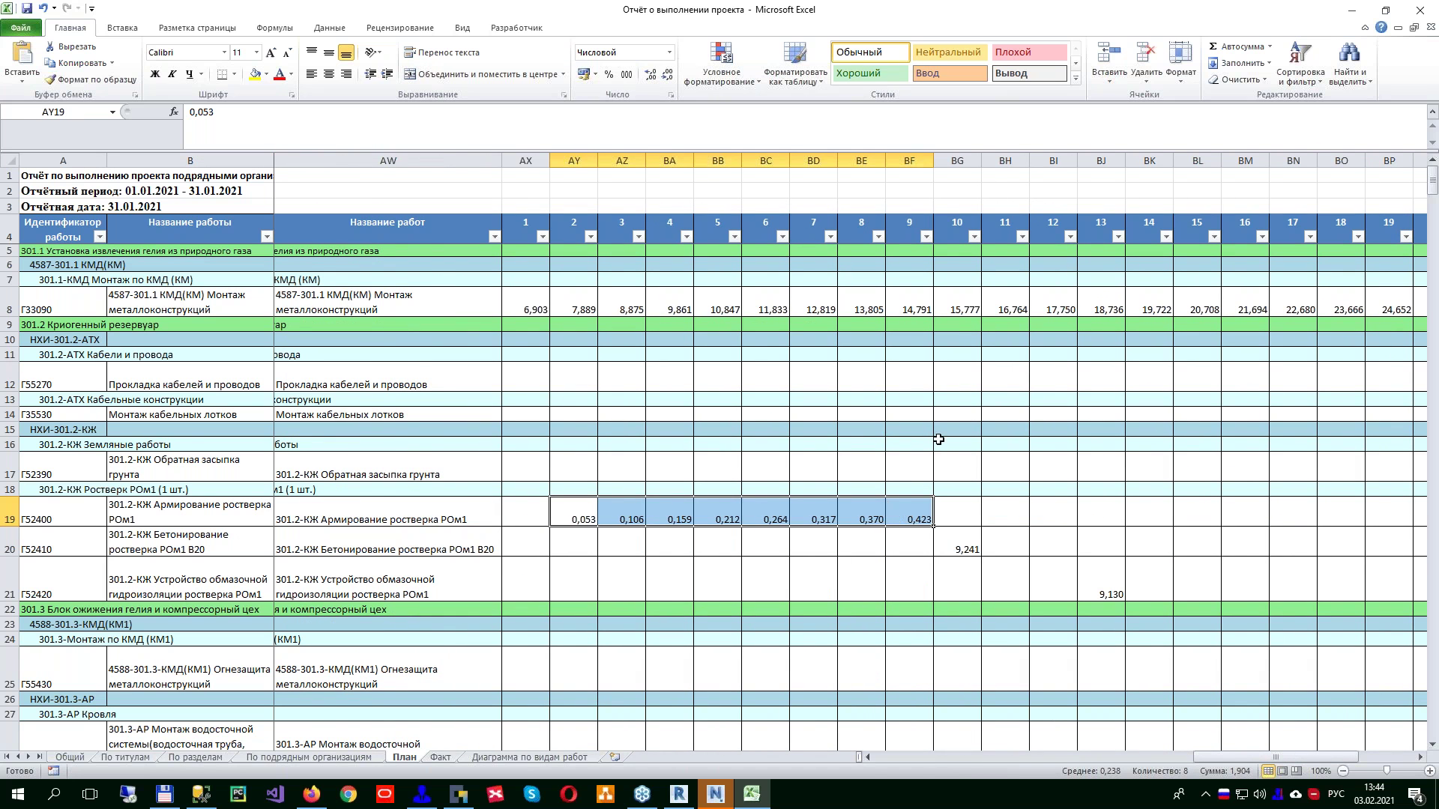
# Step: Show the Факт sheet and view its task names from 301.2-КЖ Обратная засыпка грунта through the 301.6-КЖ РОм1 works
pyautogui.click(442, 757)
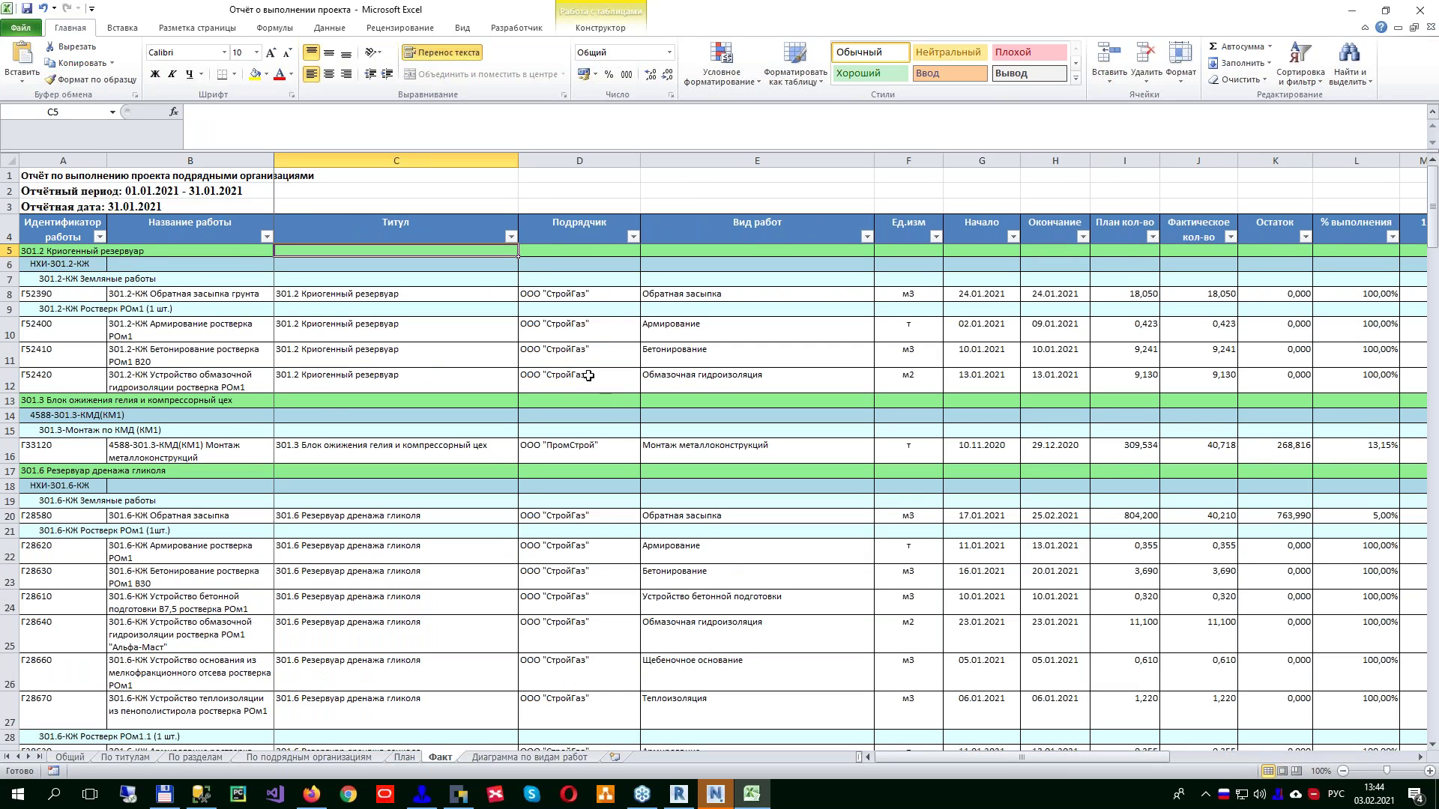
pyautogui.moveTo(175, 293); pyautogui.dragTo(270, 720)
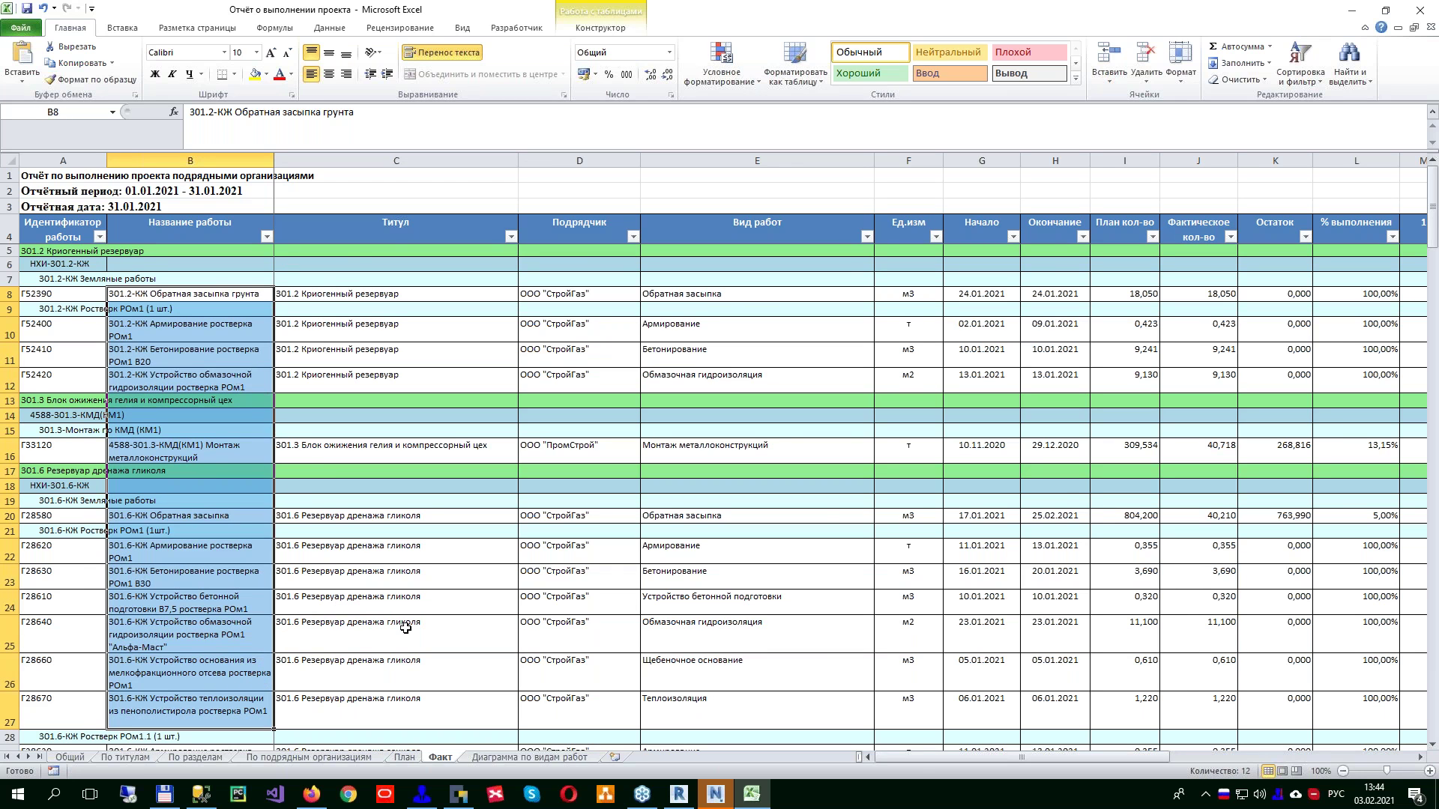
pyautogui.click(405, 628)
# Step: View the actual daily volumes of 301.2-КЖ Армирование ростверка РОм1 and of 4588-301.3-КМД(КМ1) Монтаж металлоконструкций
pyautogui.moveTo(920, 757); pyautogui.dragTo(1061, 756)
pyautogui.click(367, 330)
pyautogui.click(449, 329)
pyautogui.click(633, 327)
pyautogui.click(633, 452)
pyautogui.click(825, 458)
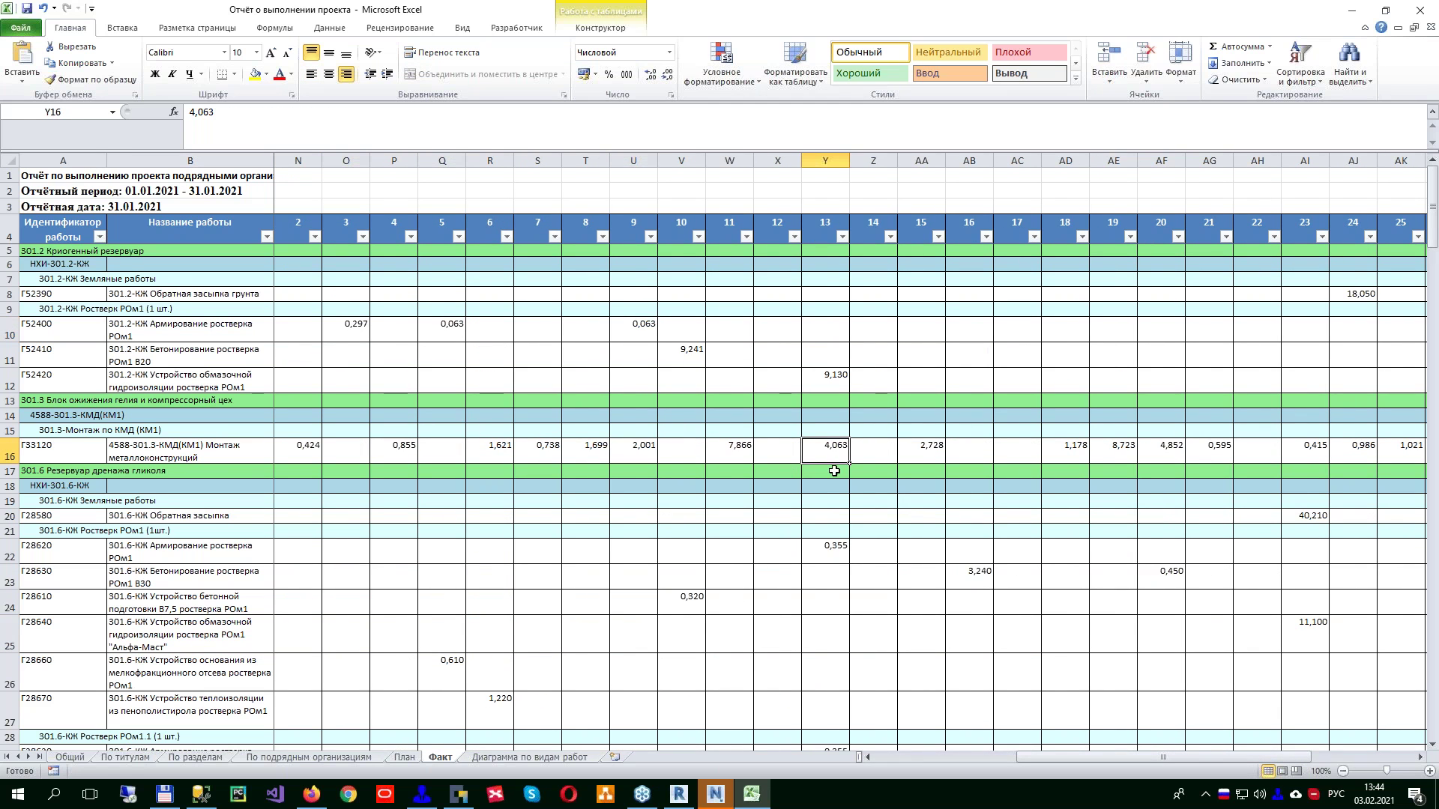
pyautogui.click(933, 452)
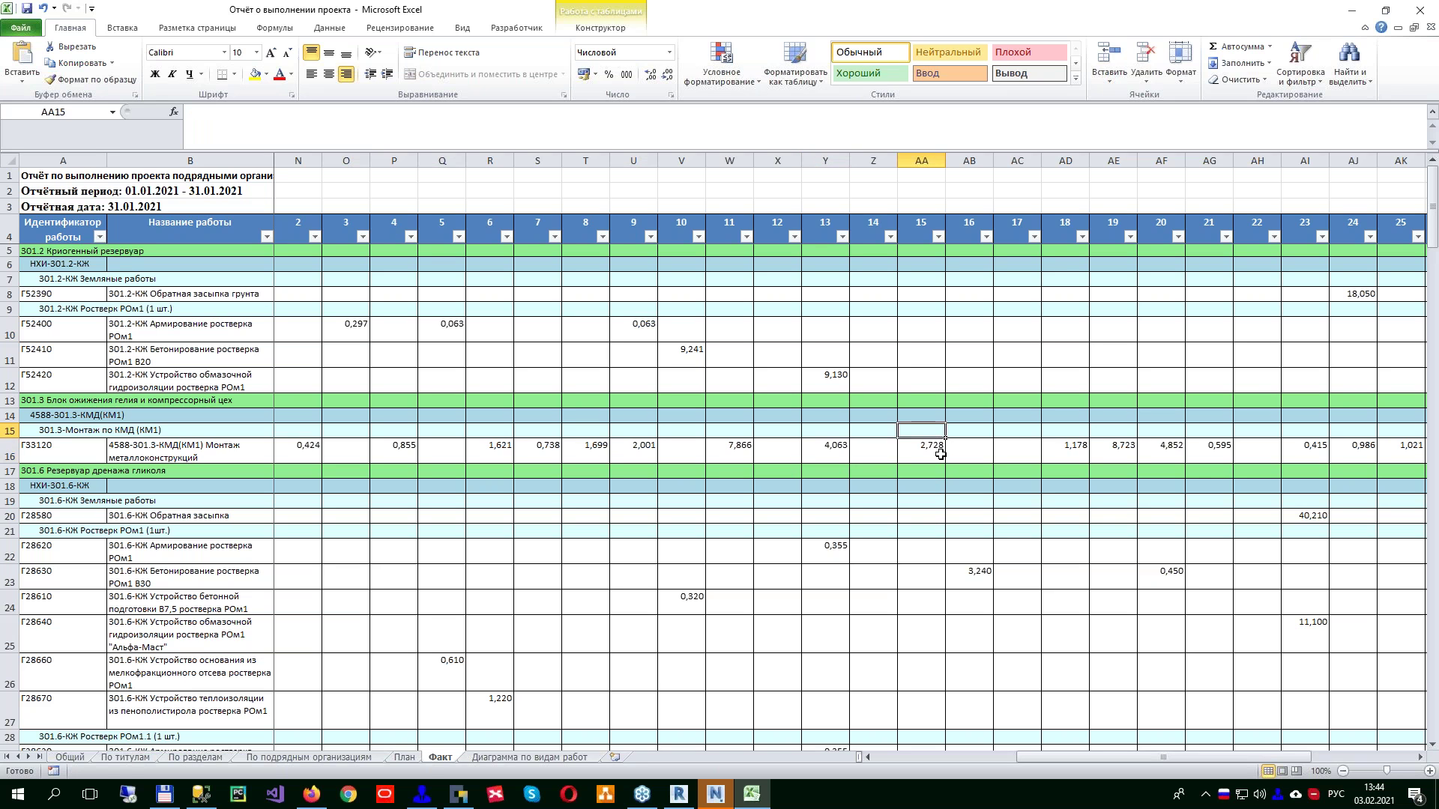
pyautogui.click(1105, 449)
pyautogui.click(1199, 449)
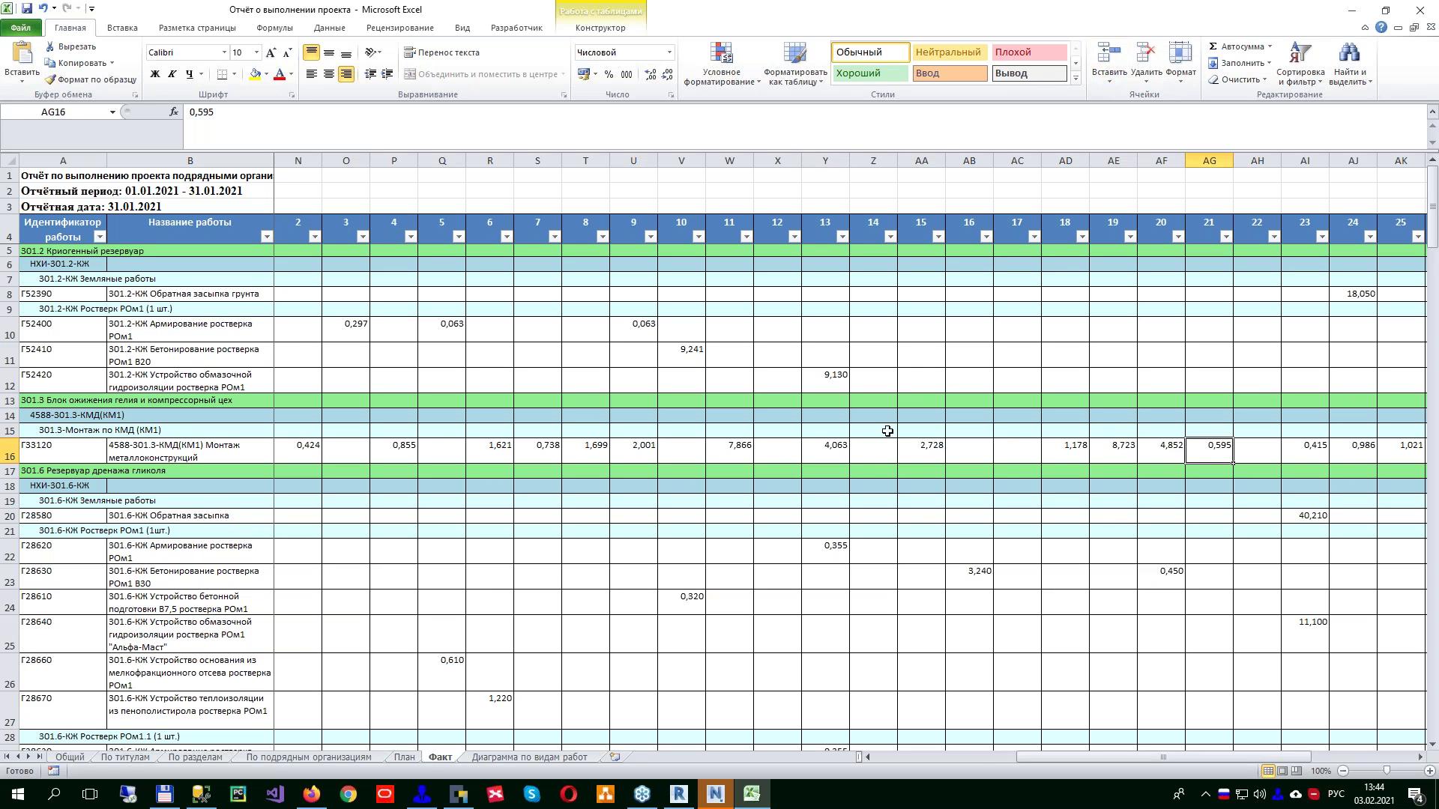
pyautogui.scroll(-3, 934, 398)
# Step: Close the project execution workbook without saving its changes and show Отчёты для информационного сайта in Assistant Build
pyautogui.click(1420, 11)
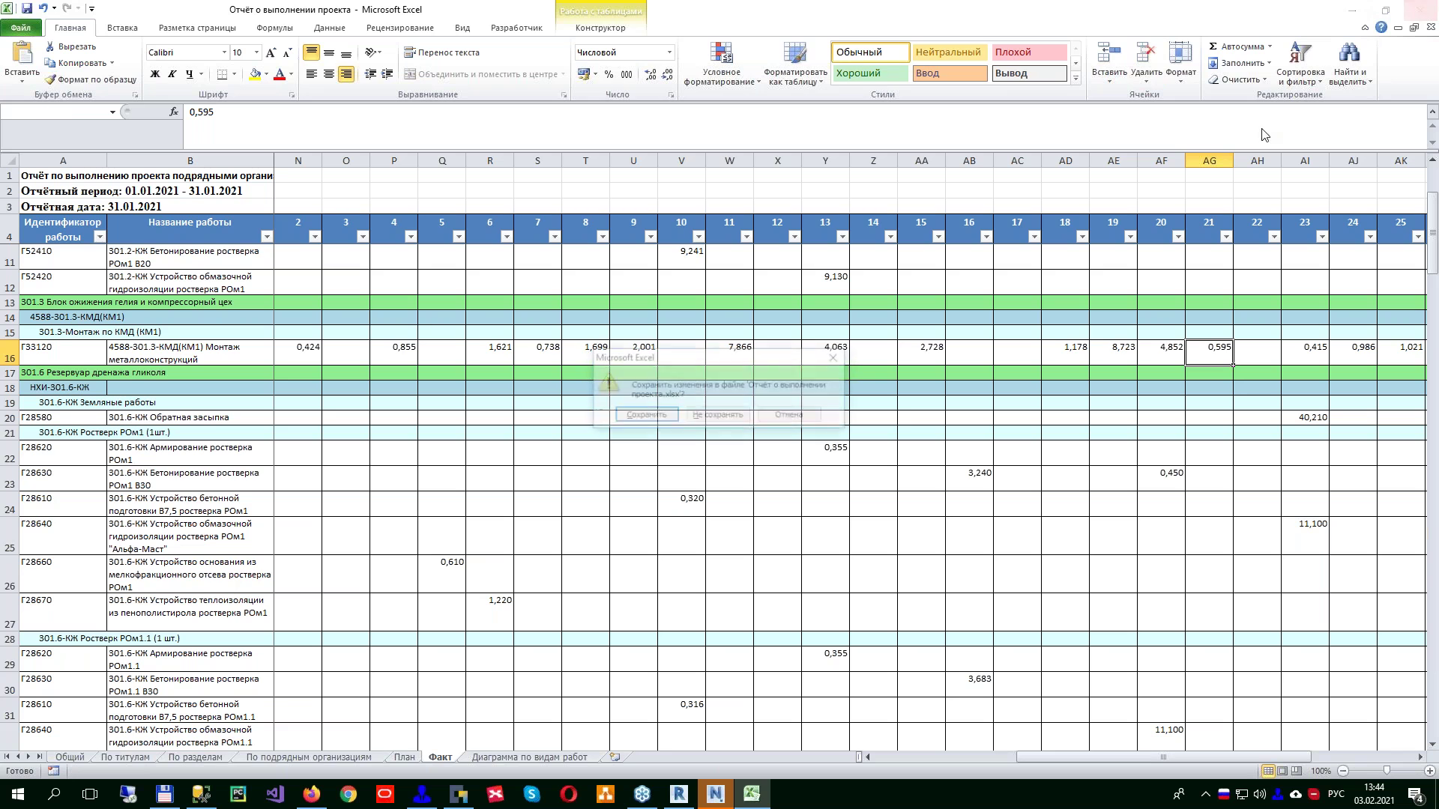
pyautogui.click(718, 416)
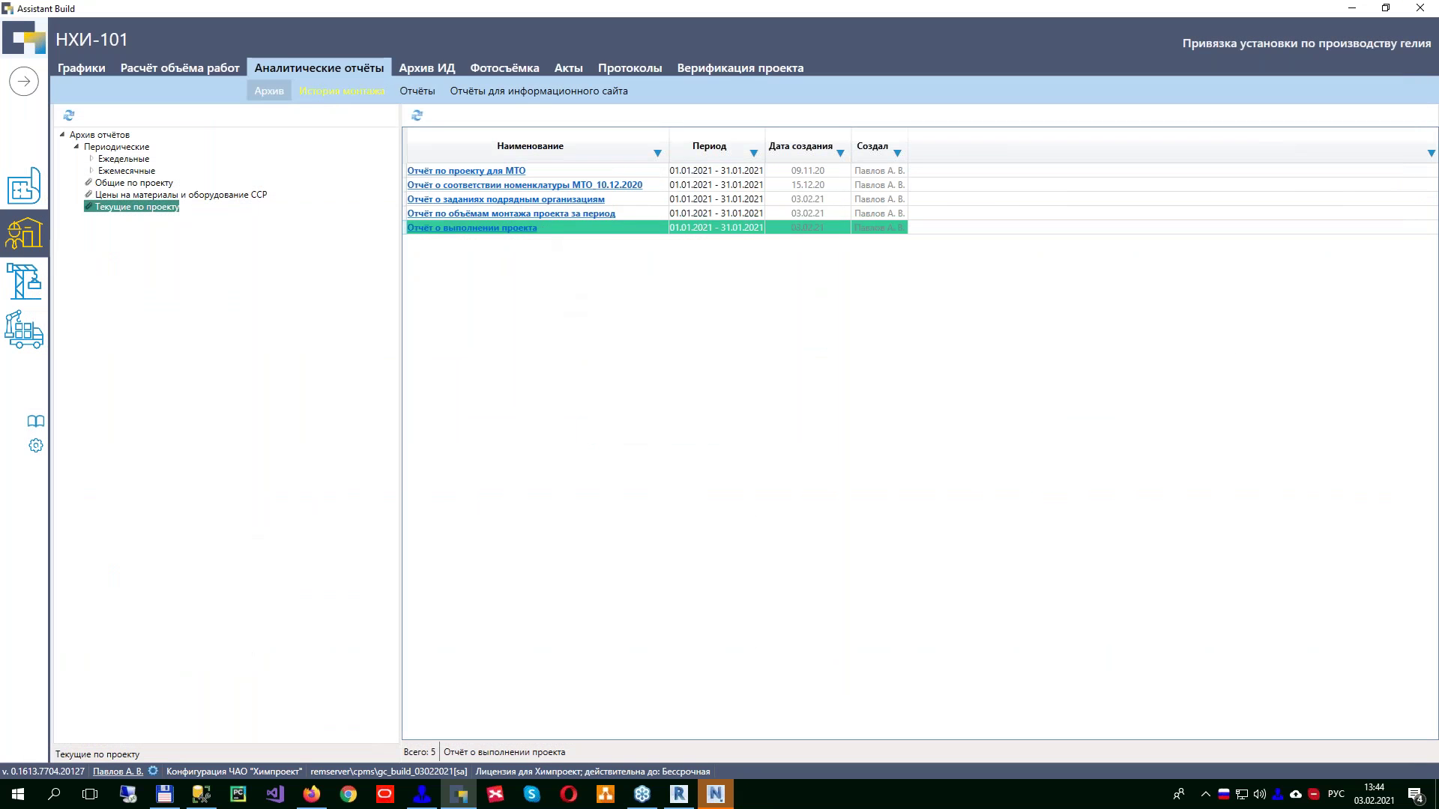
pyautogui.click(438, 91)
pyautogui.click(481, 94)
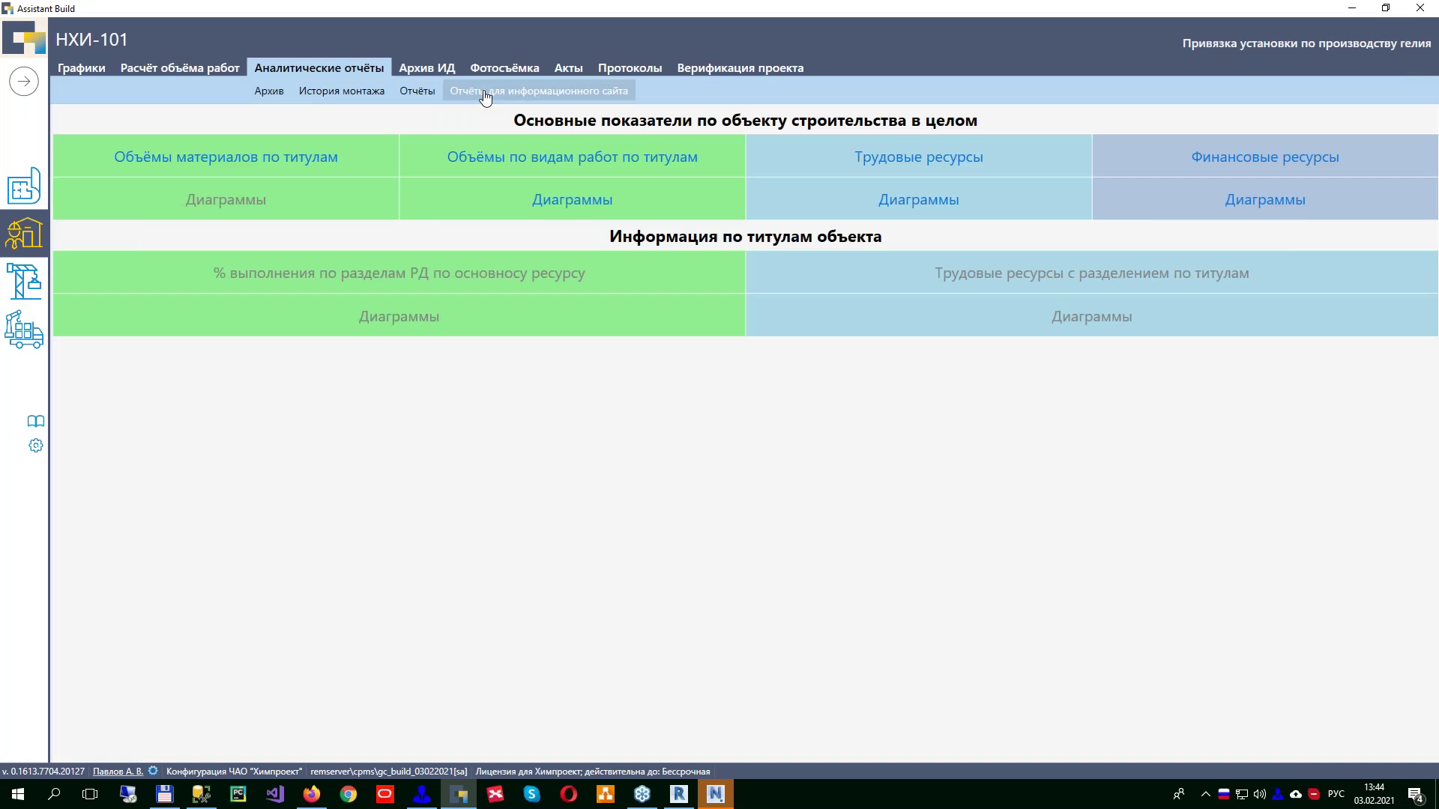
# Step: Open the diagrams for Объёмы по видам работ по титулам and chart the work type Бетонирование, бетон м3
pyautogui.click(480, 213)
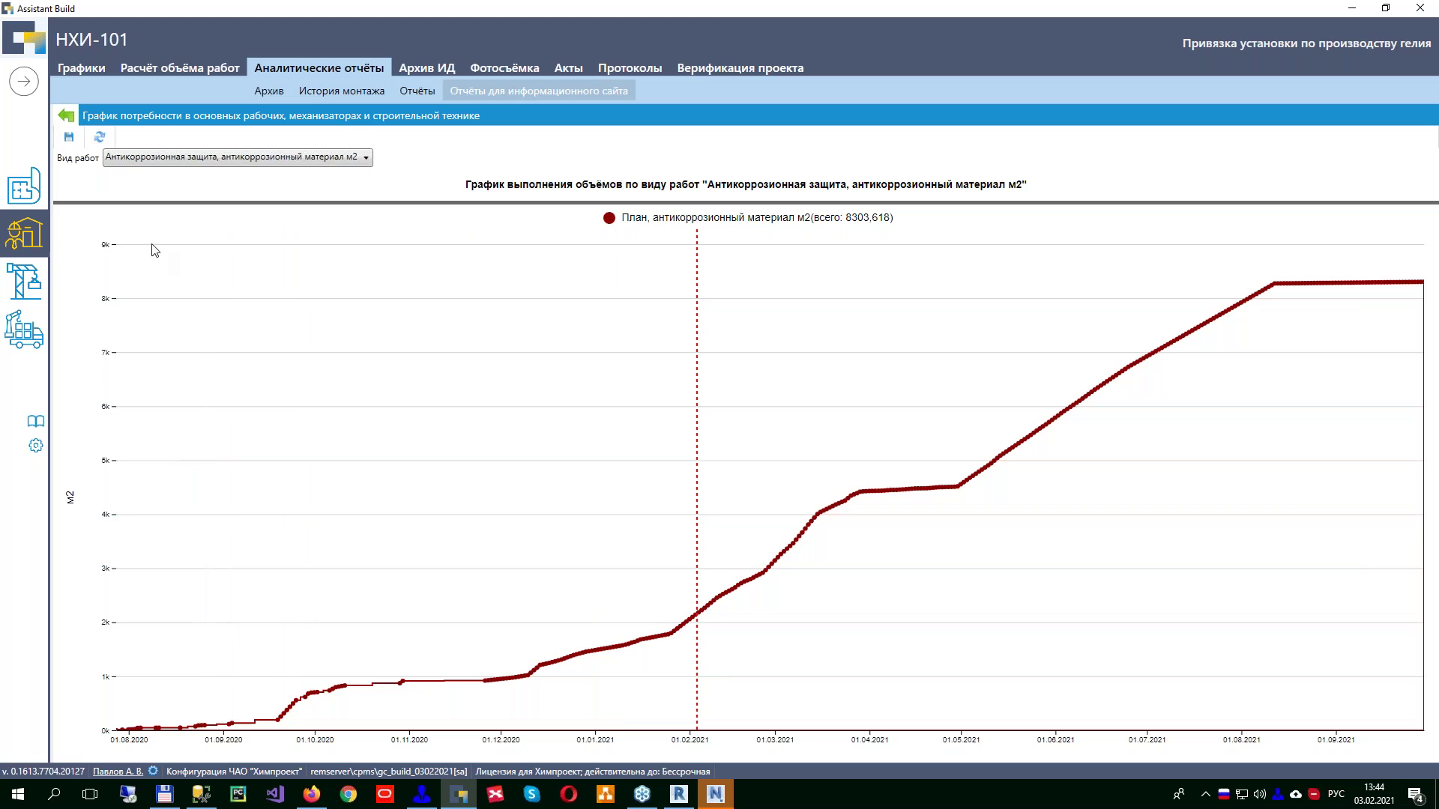
pyautogui.click(159, 159)
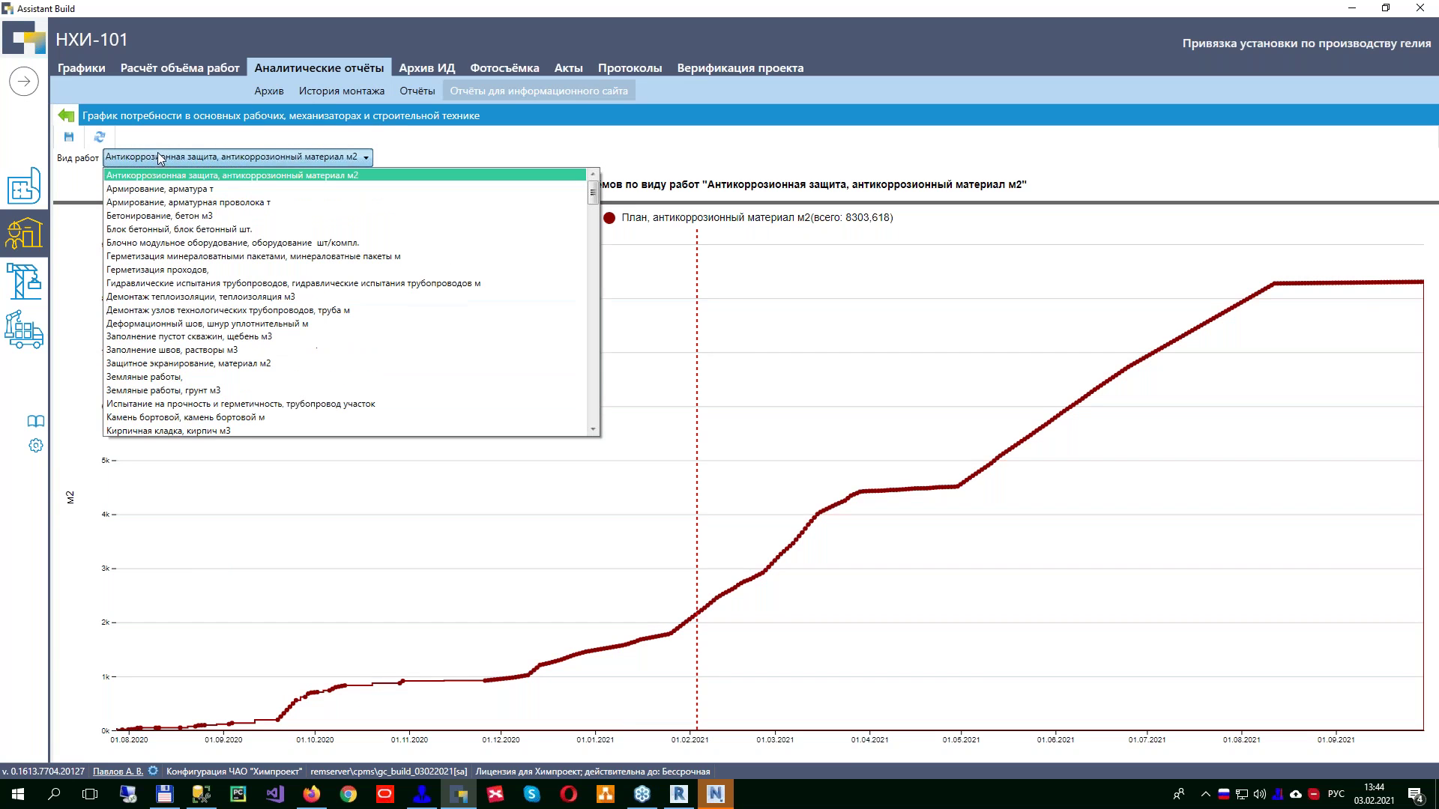
pyautogui.click(138, 217)
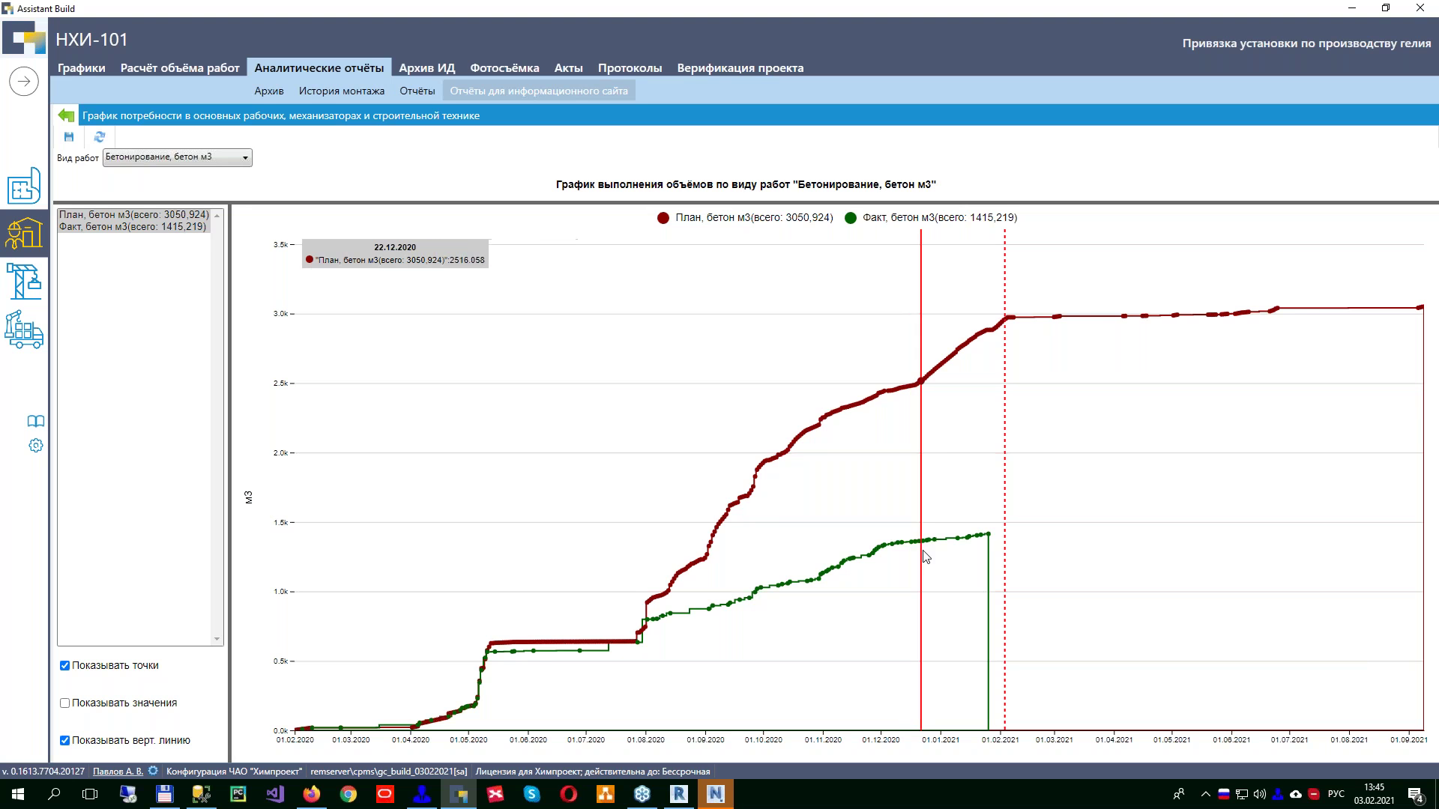
# Step: Enlarge the concreting chart's time axis around early January 2021 and display the values at its points
pyautogui.scroll(5, 915, 546)
pyautogui.scroll(4, 948, 505)
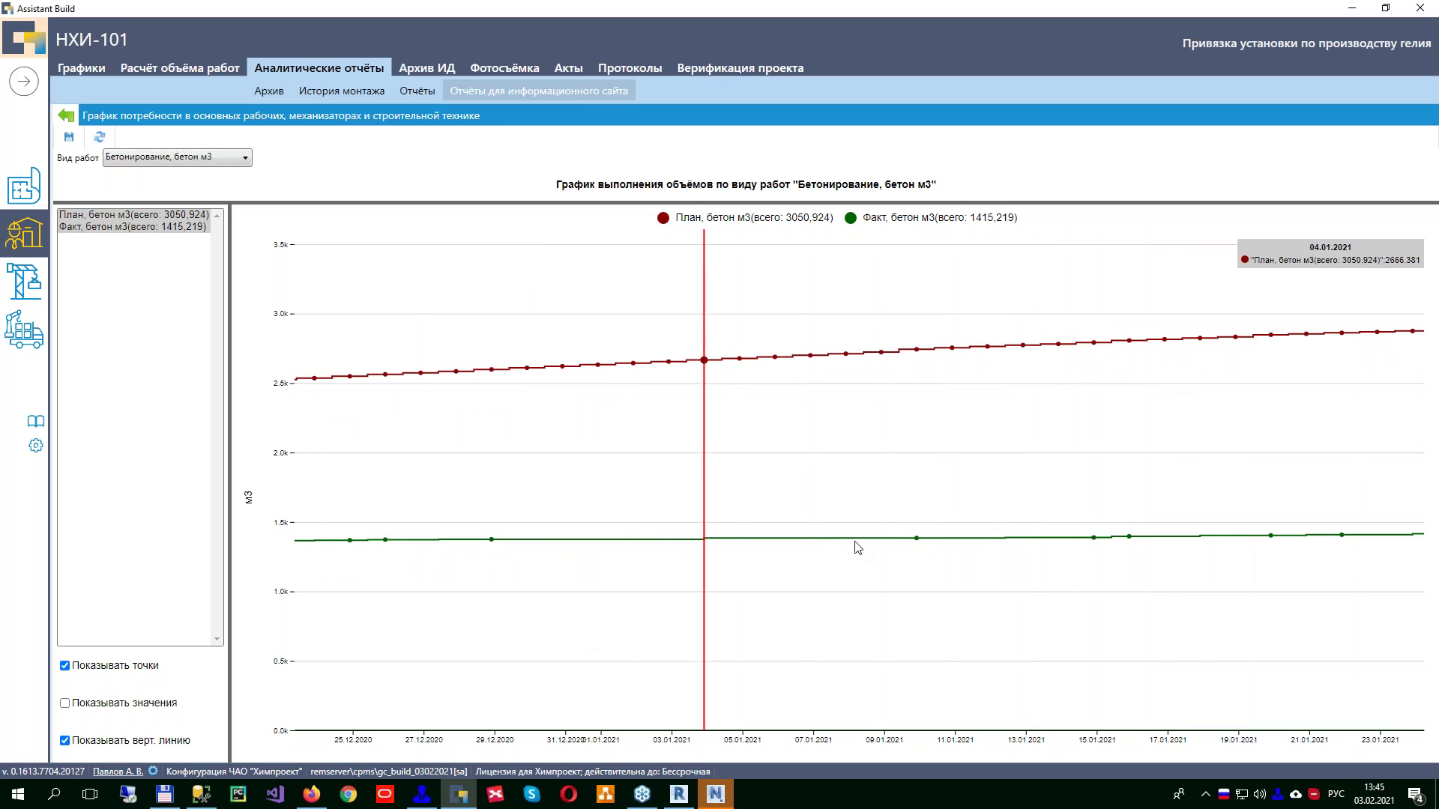
pyautogui.click(65, 703)
pyautogui.scroll(6, 930, 560)
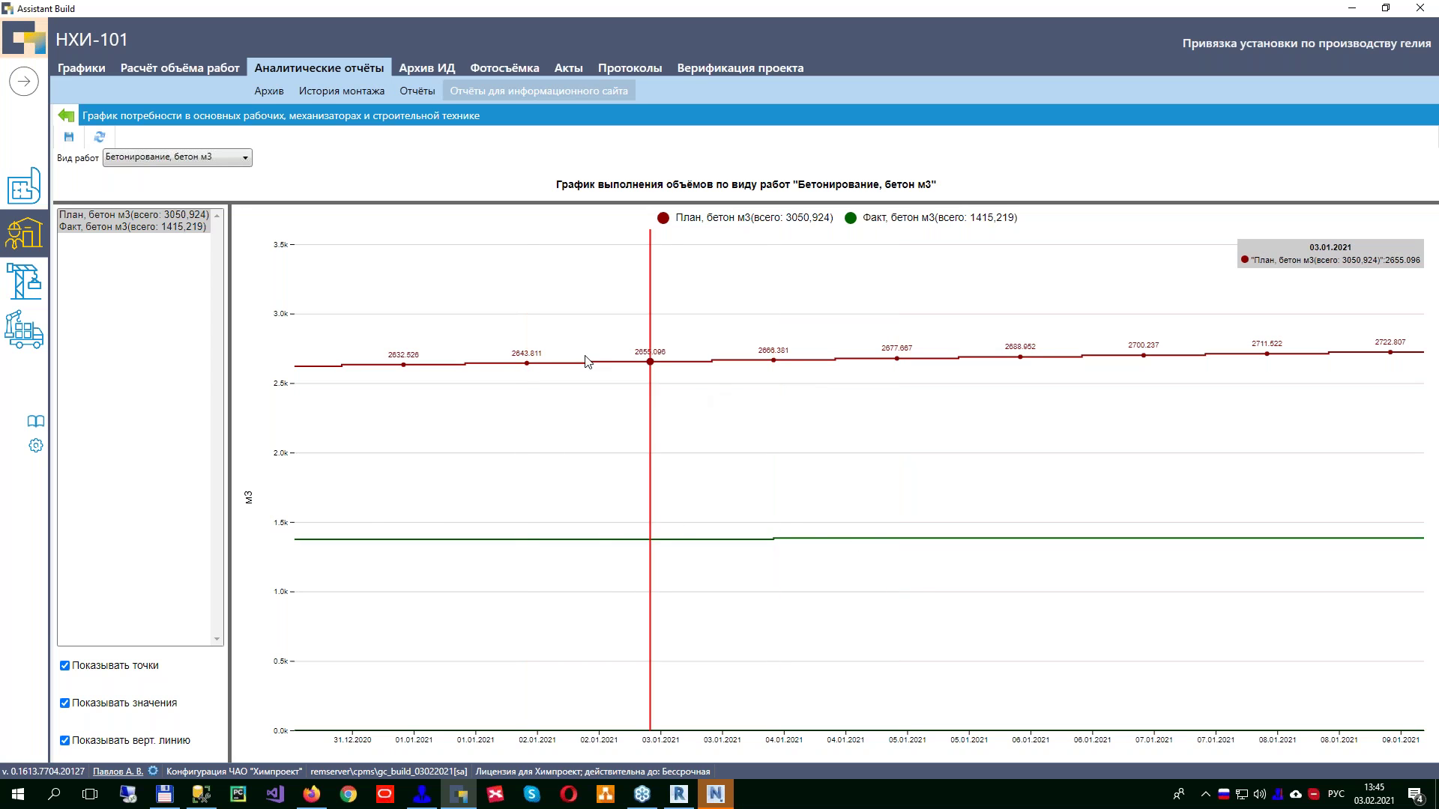
# Step: Start saving the concreting volume chart
pyautogui.click(69, 139)
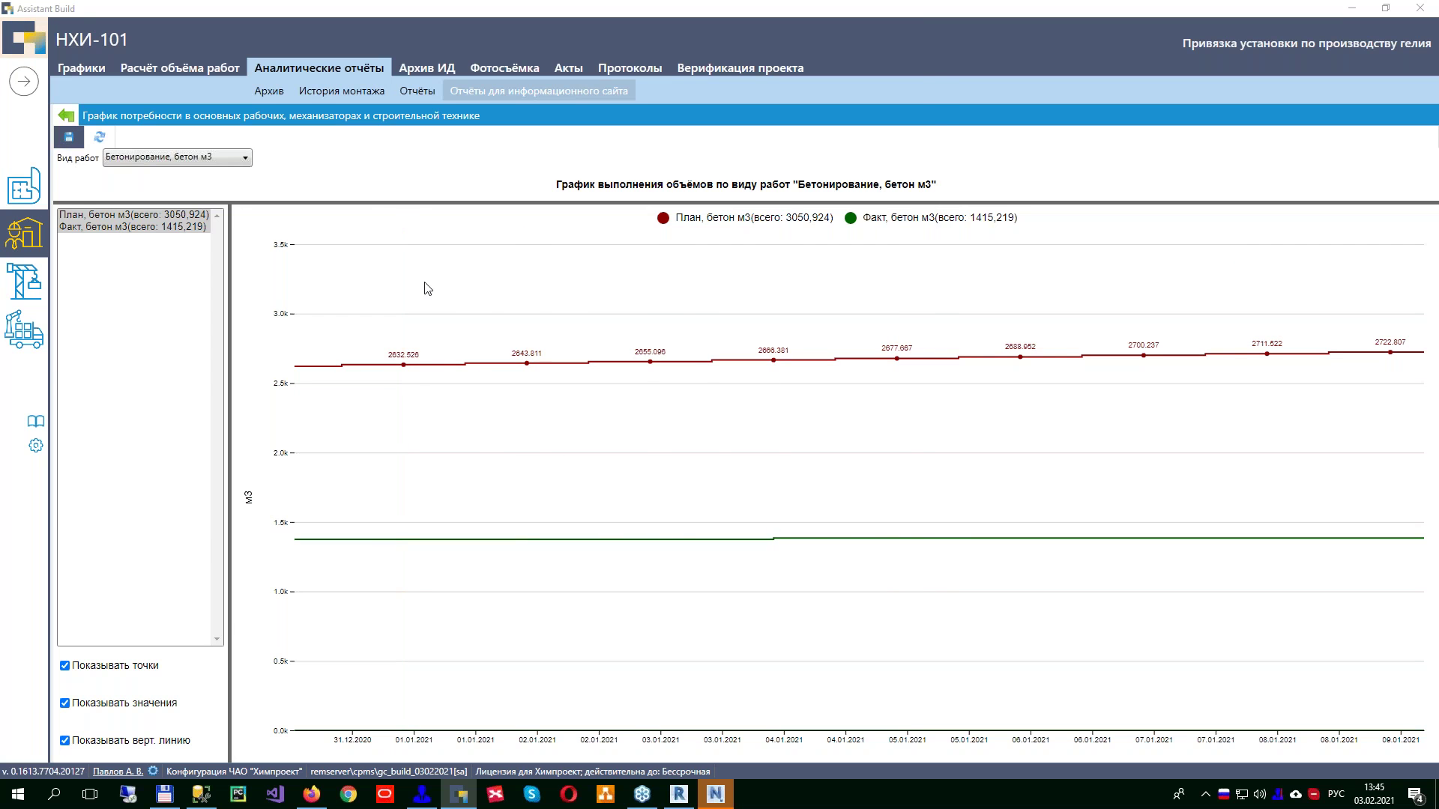